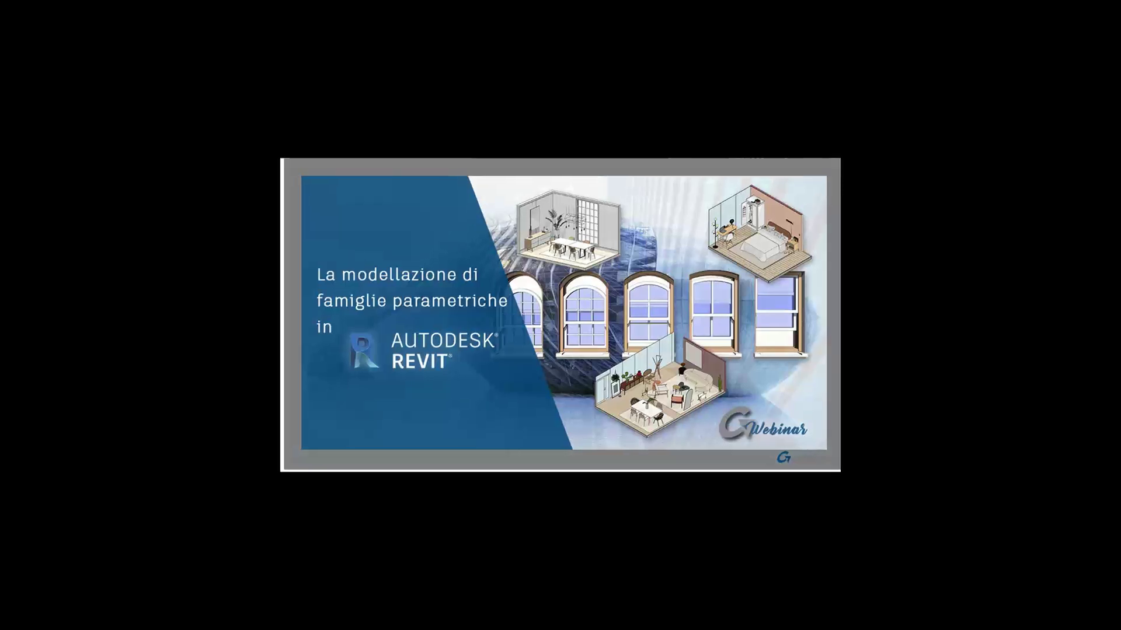
# Advance to the Punti chiave di Graitec slide and reveal its first key point on experience.
pyautogui.press('Right')
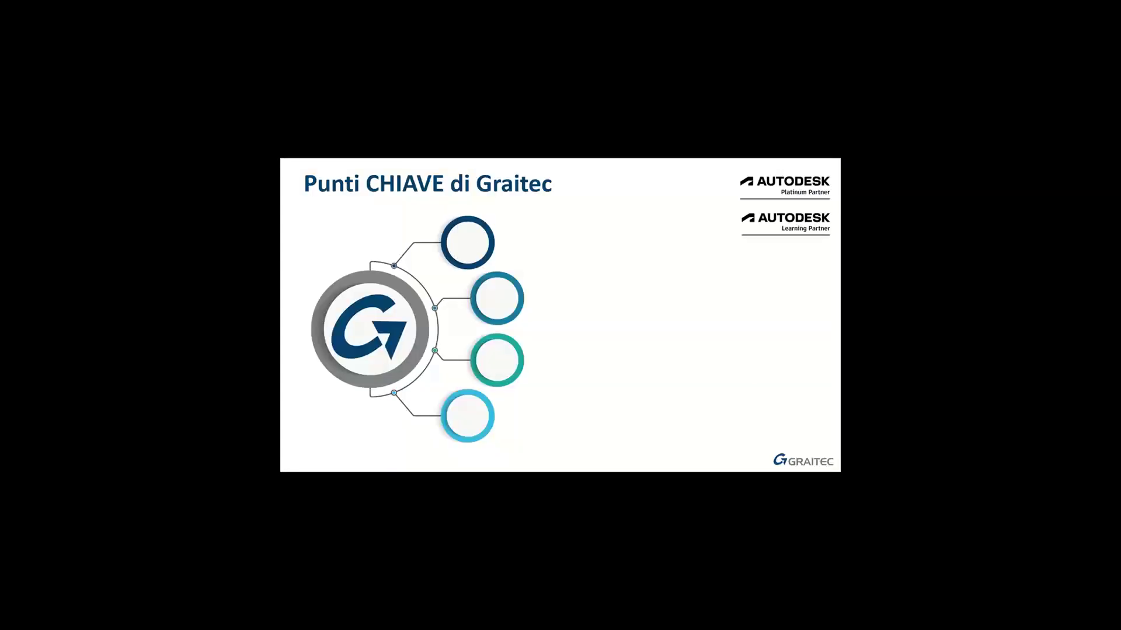
pyautogui.press('Right')
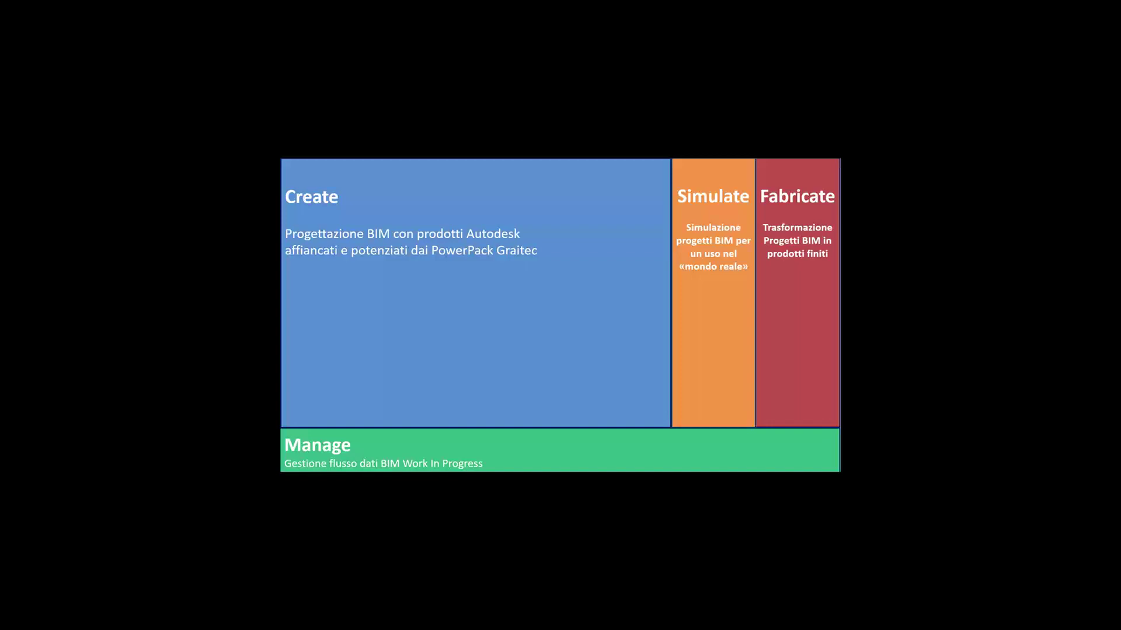
# Advance the slide to reveal the detailed PowerPack diagram for Create.
pyautogui.press('Right')
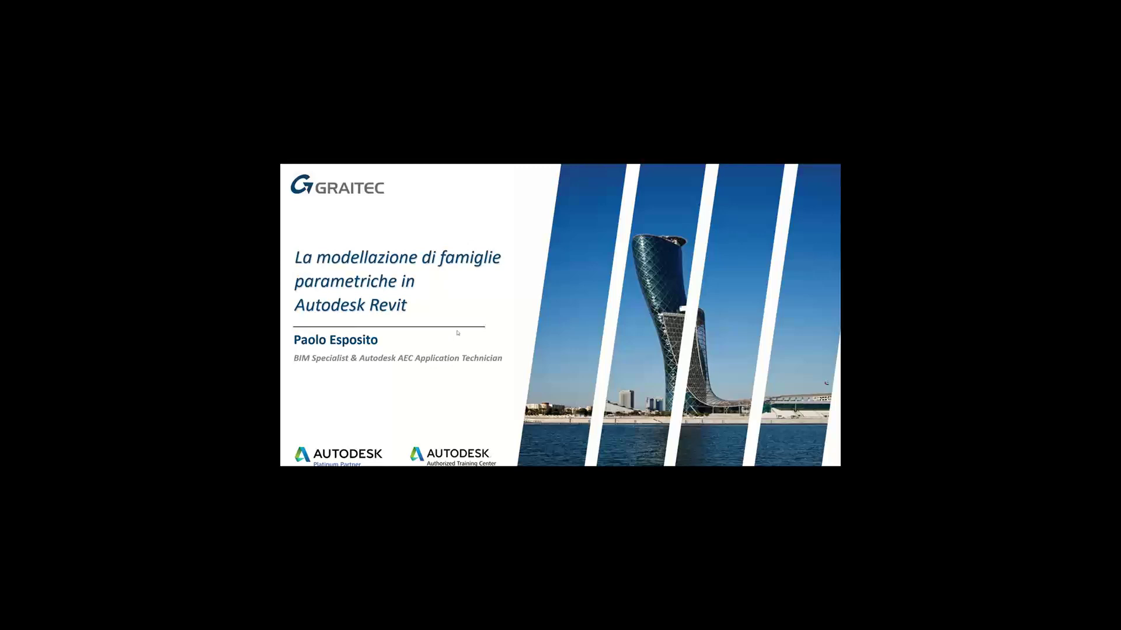
# Advance the slide show to the presenter's bio slide.
pyautogui.press('Right')
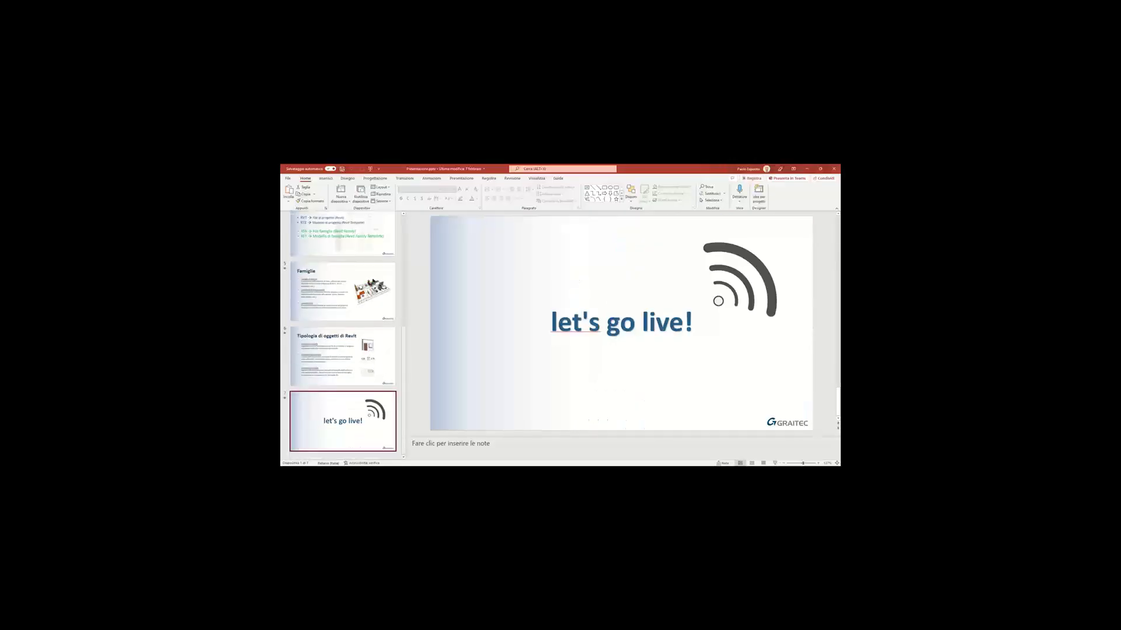
# Minimize PowerPoint and open Revit's new family template browser, enlarging it.
pyautogui.click(809, 168)
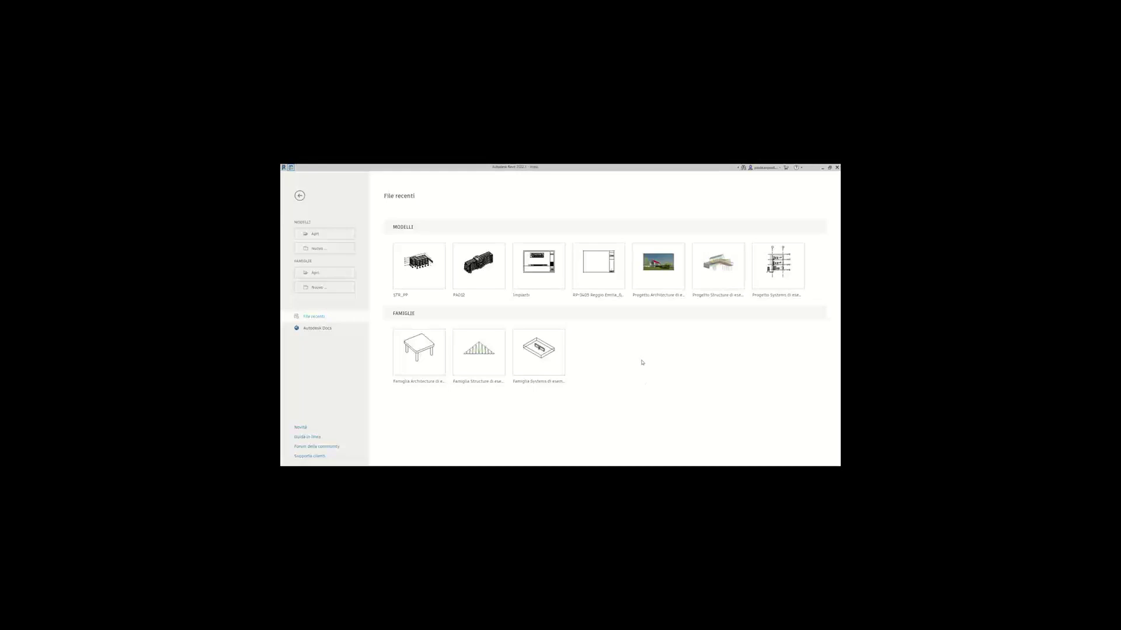
pyautogui.click(324, 288)
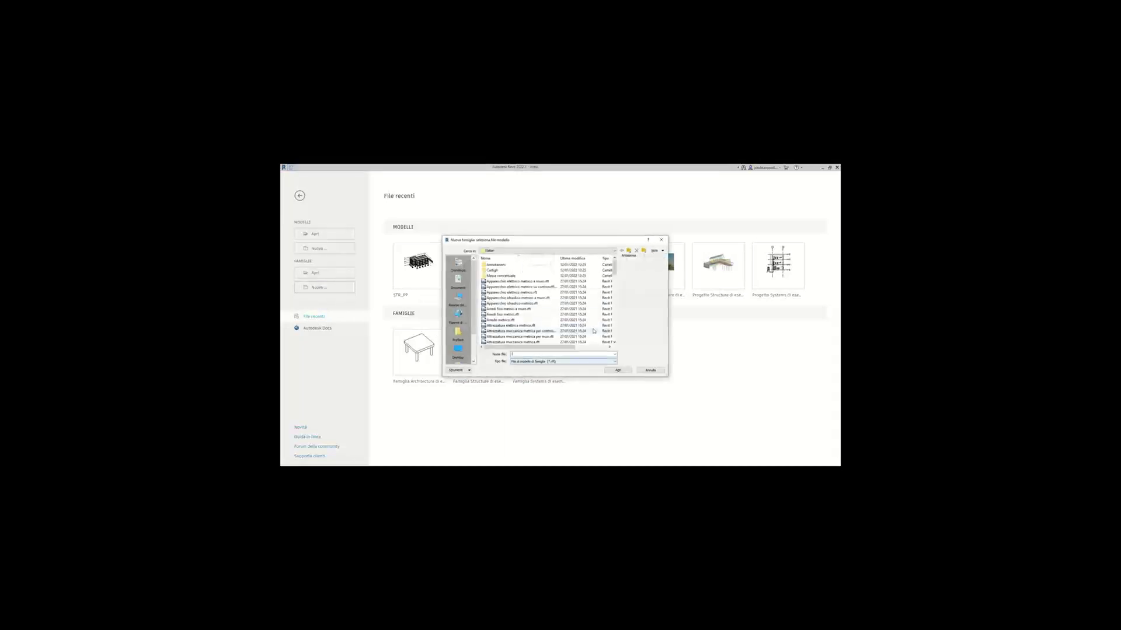
pyautogui.scroll(-5, 546, 299)
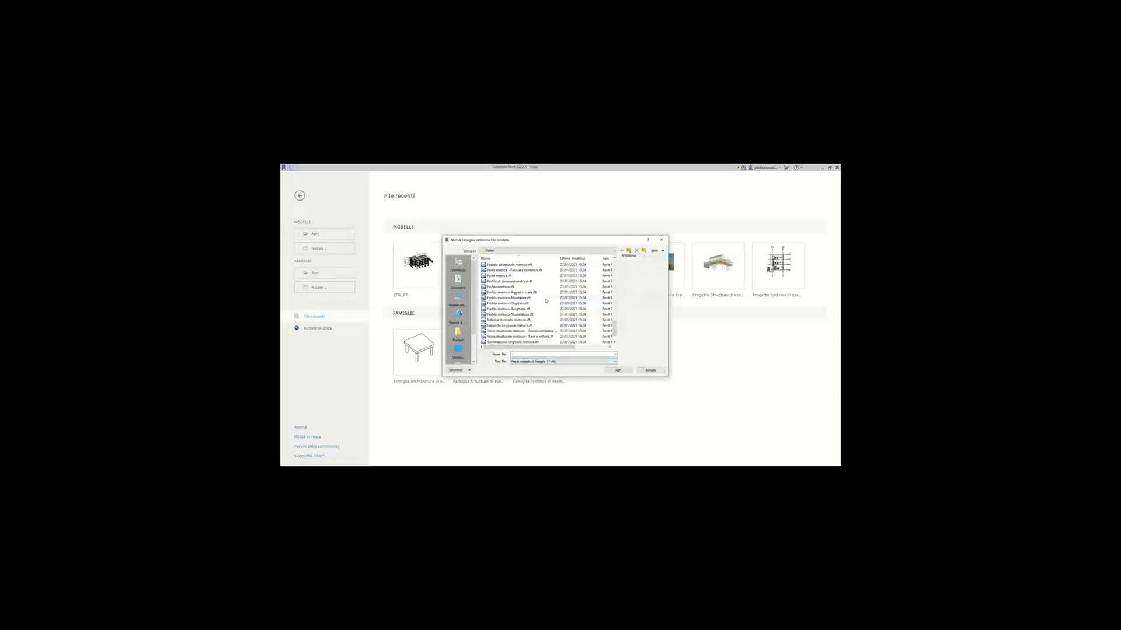
pyautogui.scroll(-5, 545, 300)
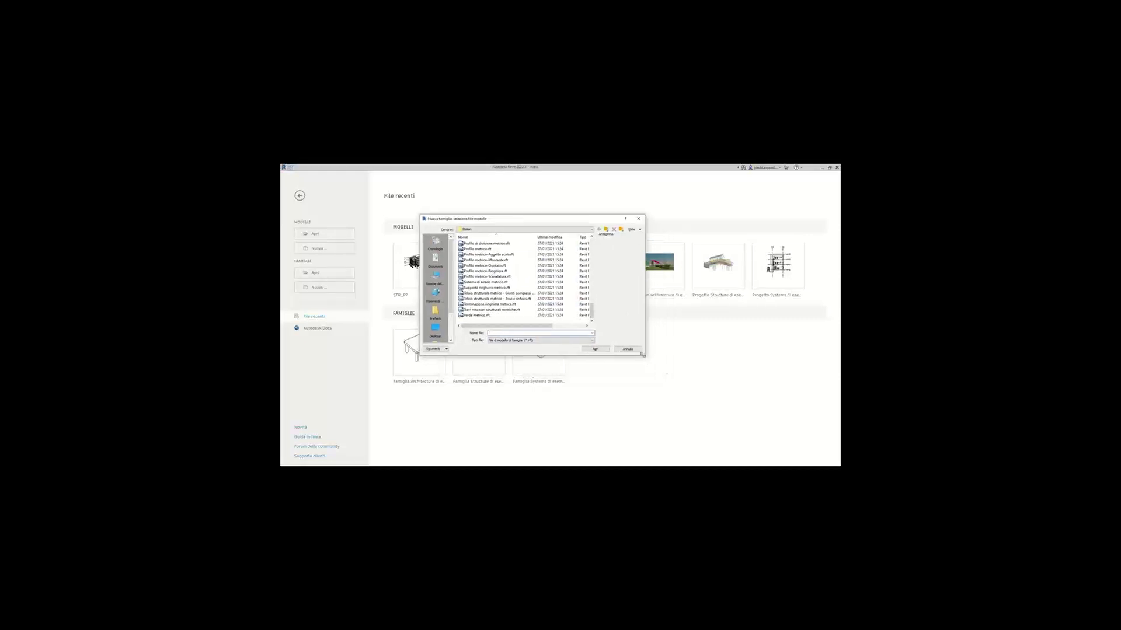
pyautogui.moveTo(645, 354); pyautogui.dragTo(729, 425)
pyautogui.scroll(10, 530, 313)
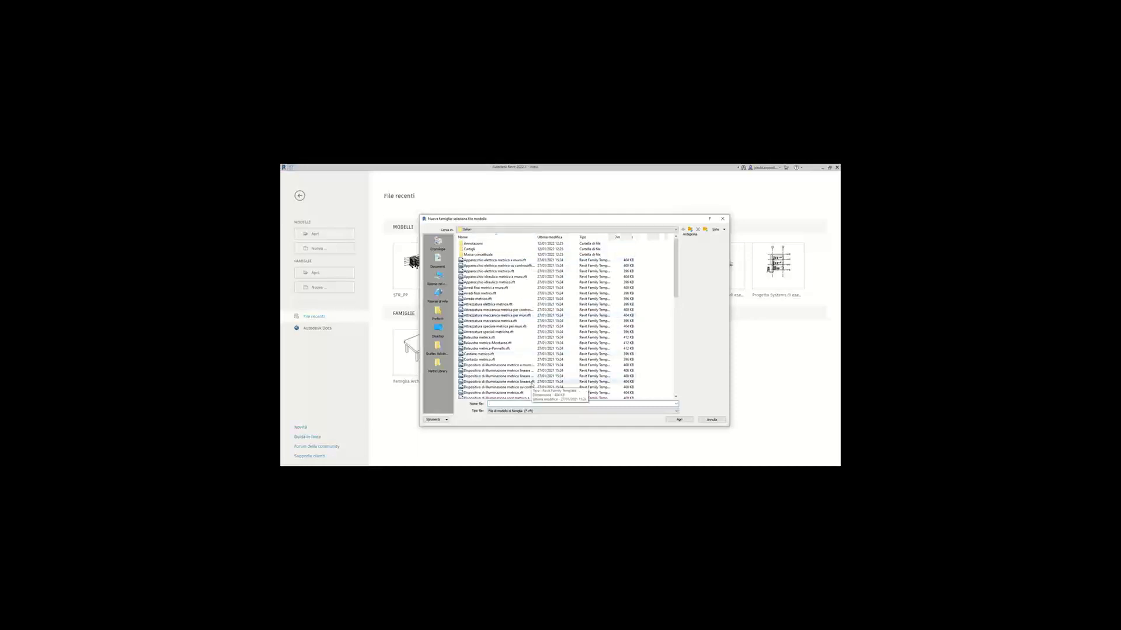
# Create the new window family from the Finestra metrica.rft template.
pyautogui.click(491, 246)
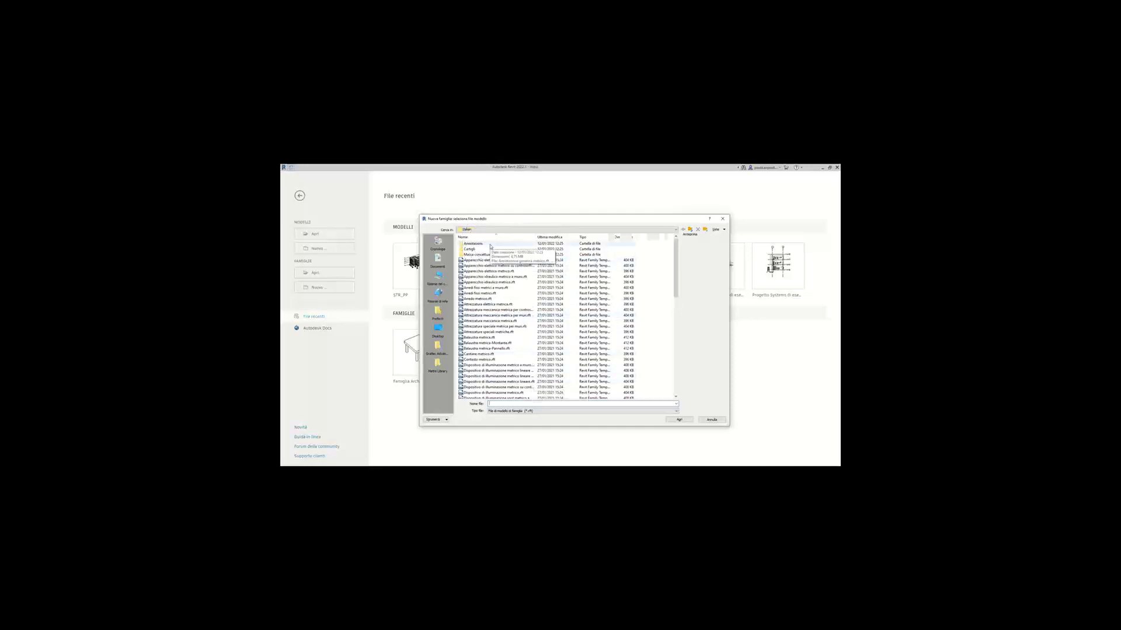
pyautogui.scroll(-5, 508, 315)
pyautogui.scroll(-5, 512, 334)
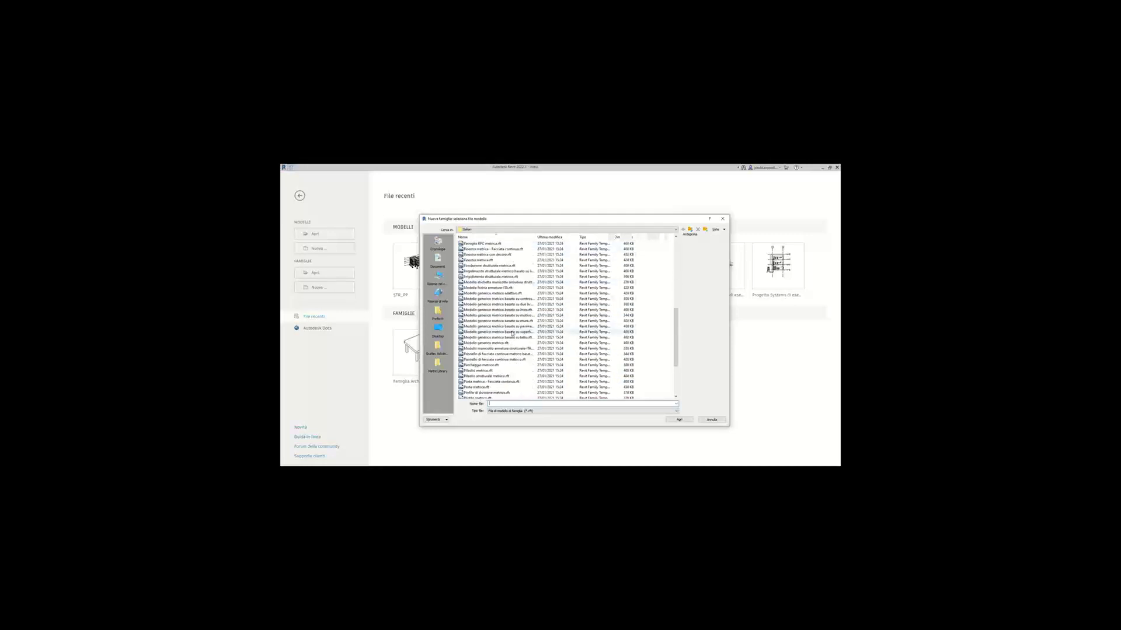
pyautogui.scroll(3, 513, 334)
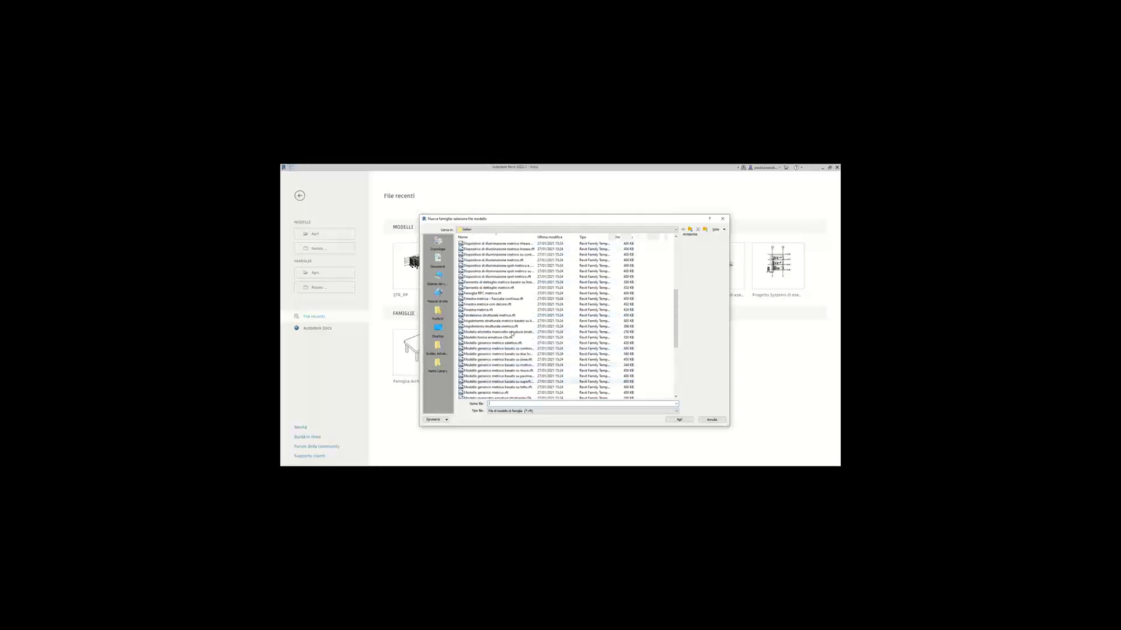
pyautogui.scroll(2, 512, 334)
pyautogui.click(508, 343)
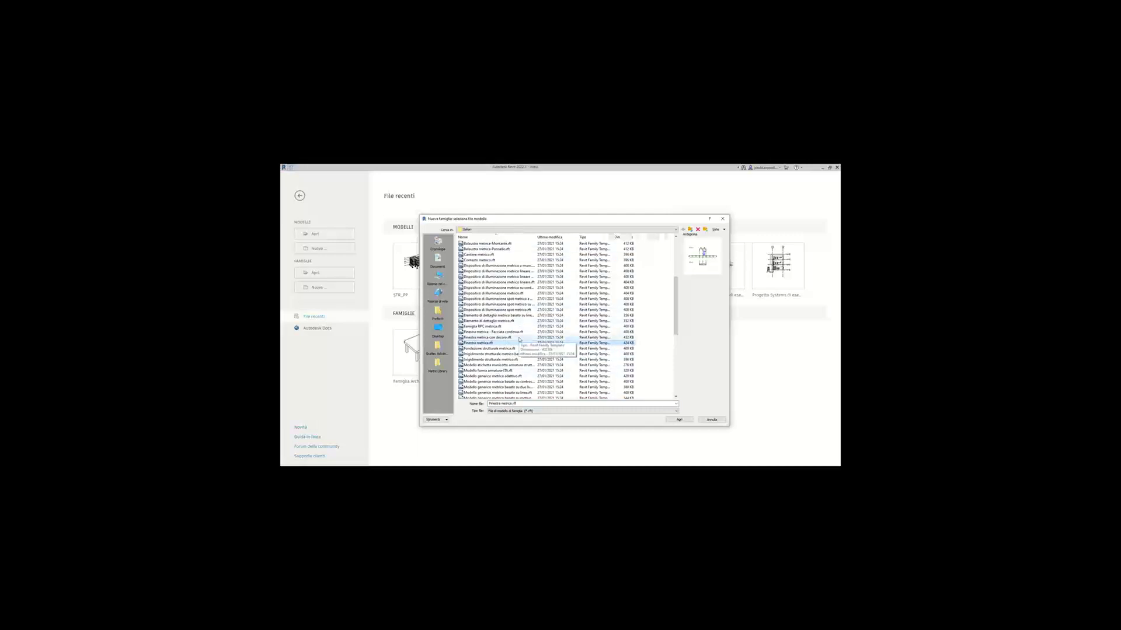
pyautogui.scroll(-2, 518, 339)
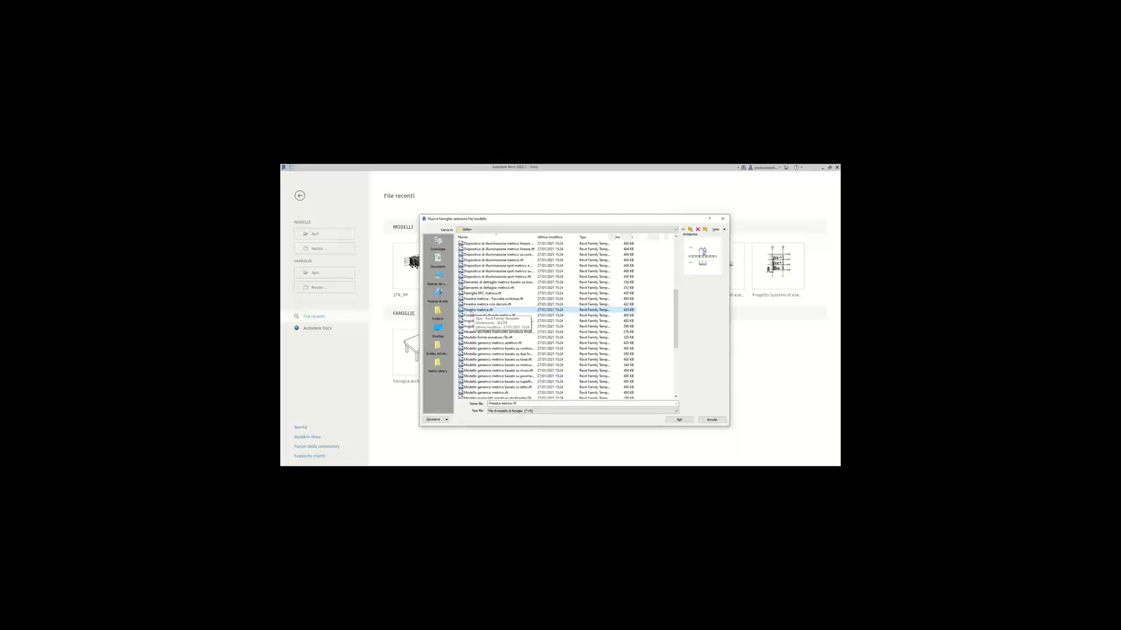
pyautogui.click(680, 419)
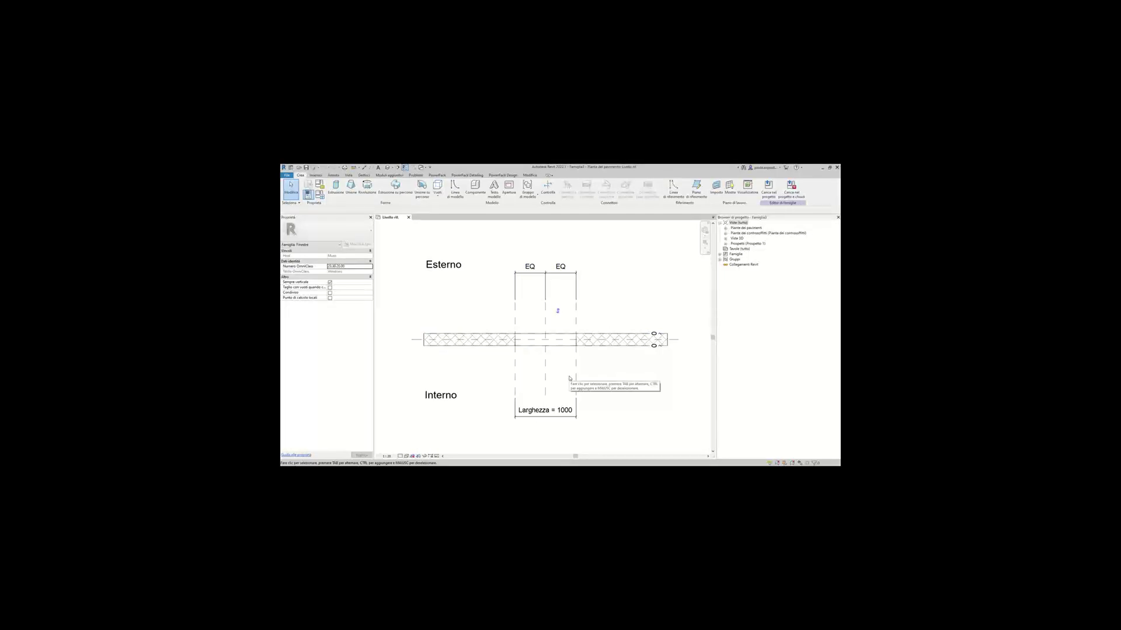
# Change the host wall to the Generico - 300 mm type.
pyautogui.click(593, 348)
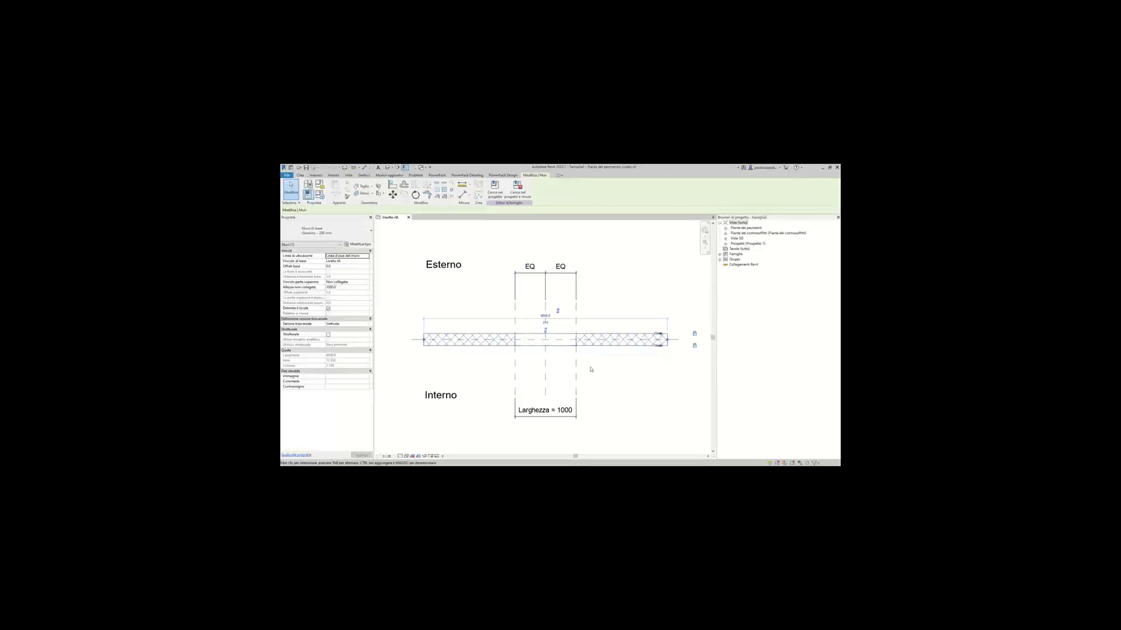
pyautogui.click(336, 239)
pyautogui.click(331, 274)
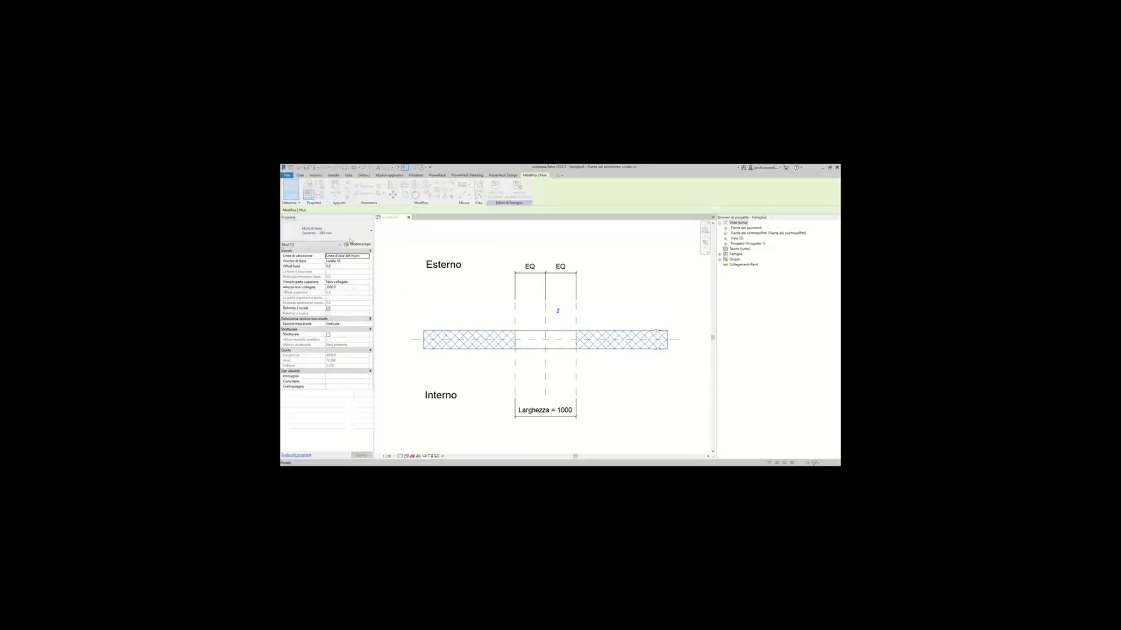
# Inspect the Generico - 300 mm type properties and layer structure, then close both dialogs.
pyautogui.click(352, 244)
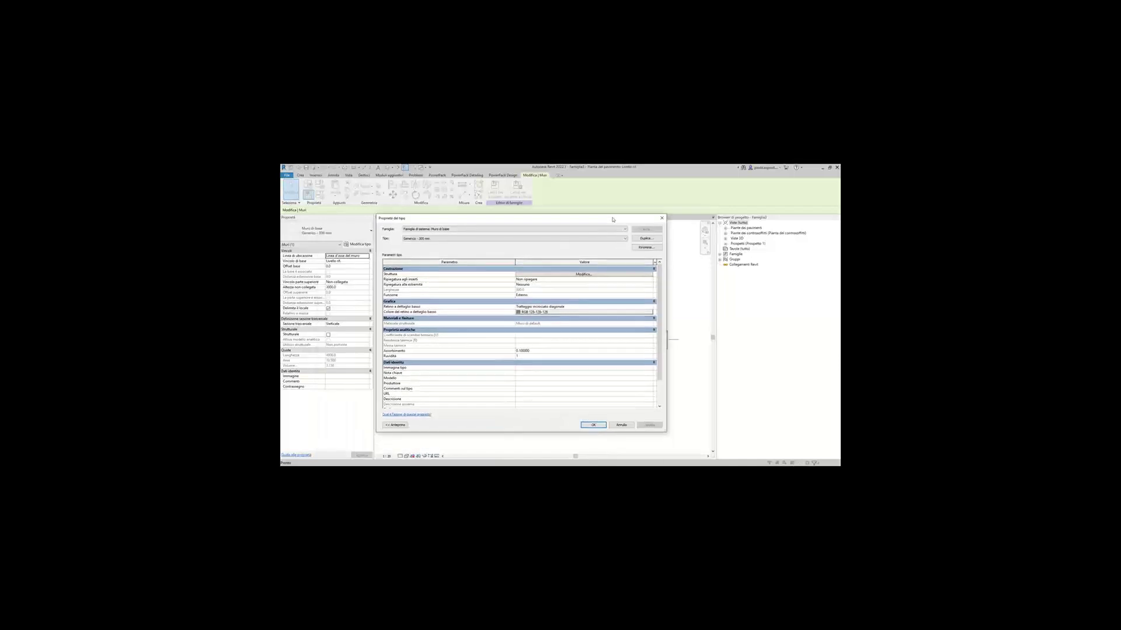
pyautogui.click(601, 273)
pyautogui.click(395, 423)
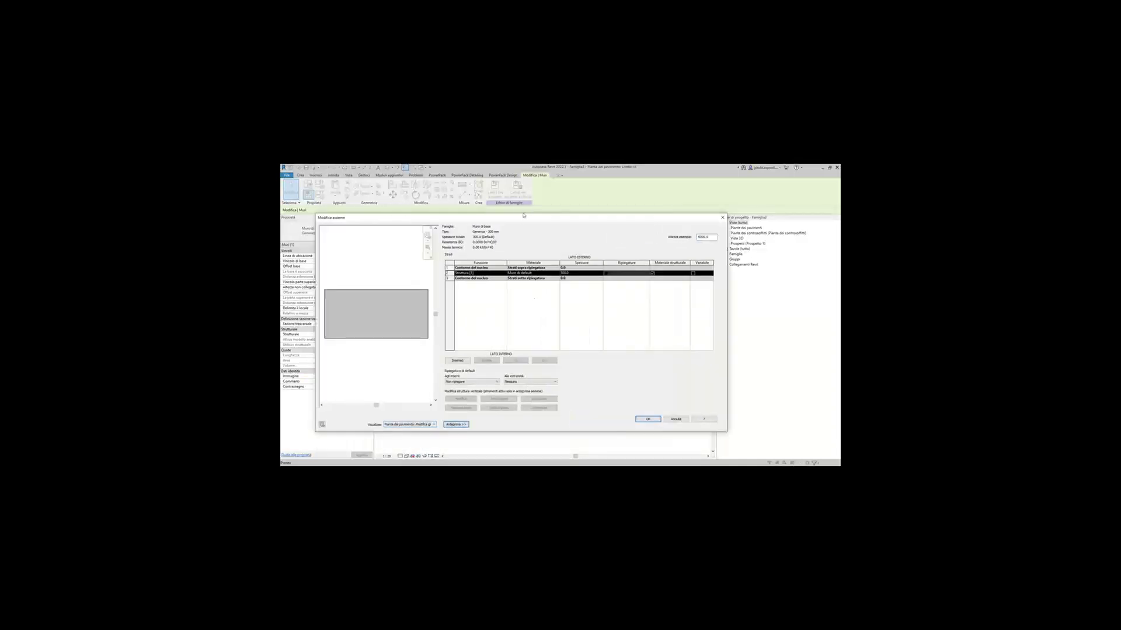
pyautogui.moveTo(523, 215); pyautogui.dragTo(539, 214)
pyautogui.press('Return')
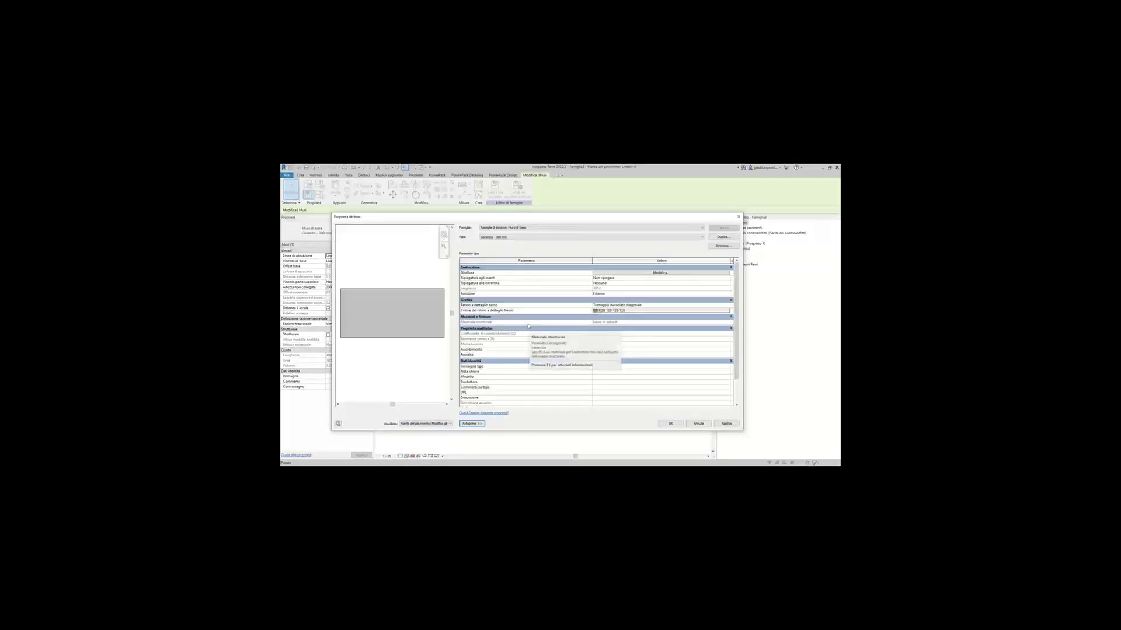
pyautogui.press('Return')
pyautogui.scroll(2, 592, 369)
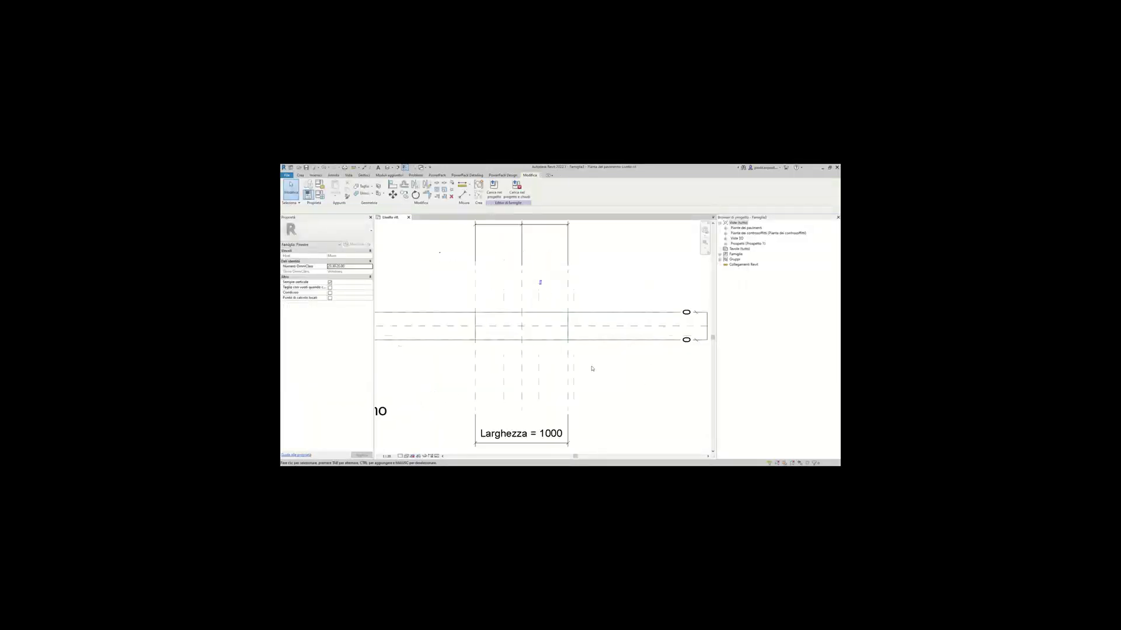
pyautogui.scroll(-2, 592, 369)
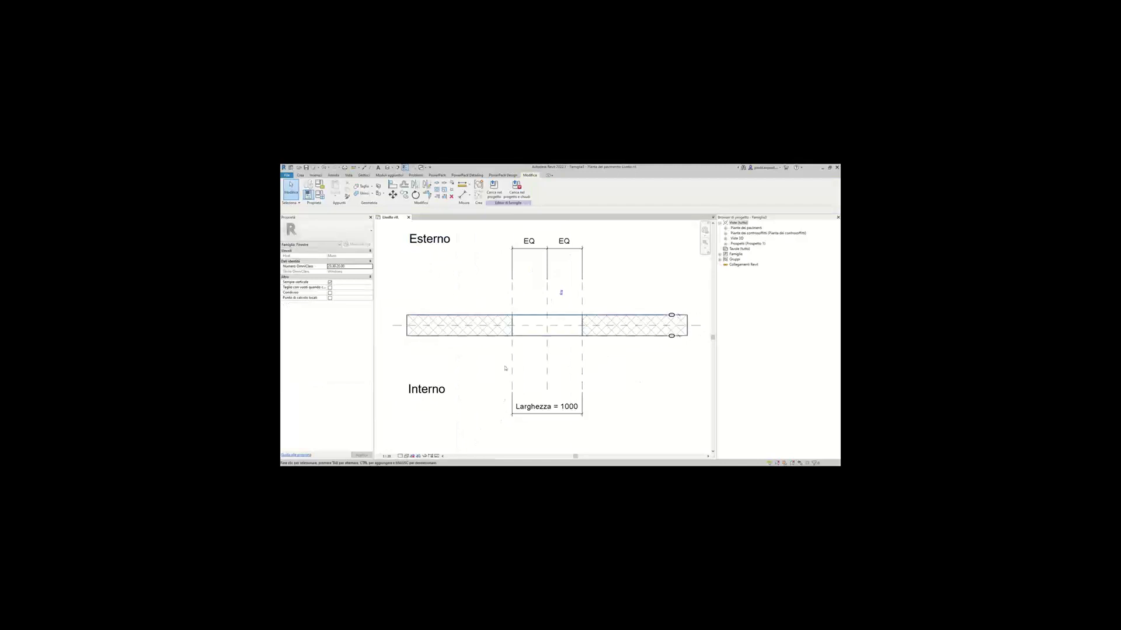
pyautogui.moveTo(431, 396); pyautogui.dragTo(432, 406, button='middle')
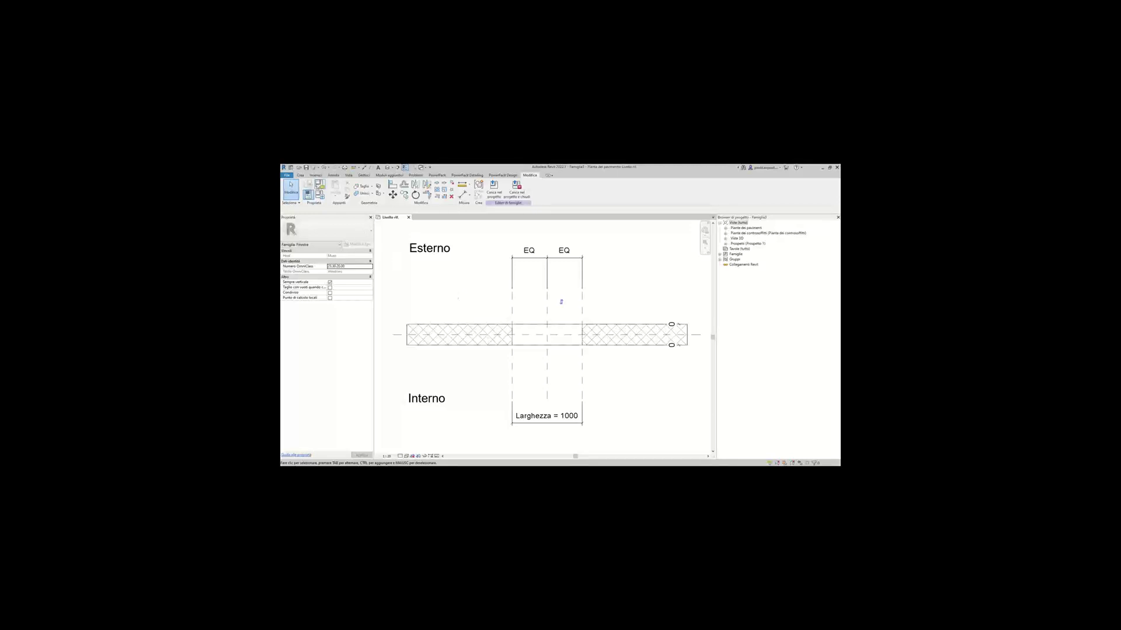
pyautogui.click(308, 194)
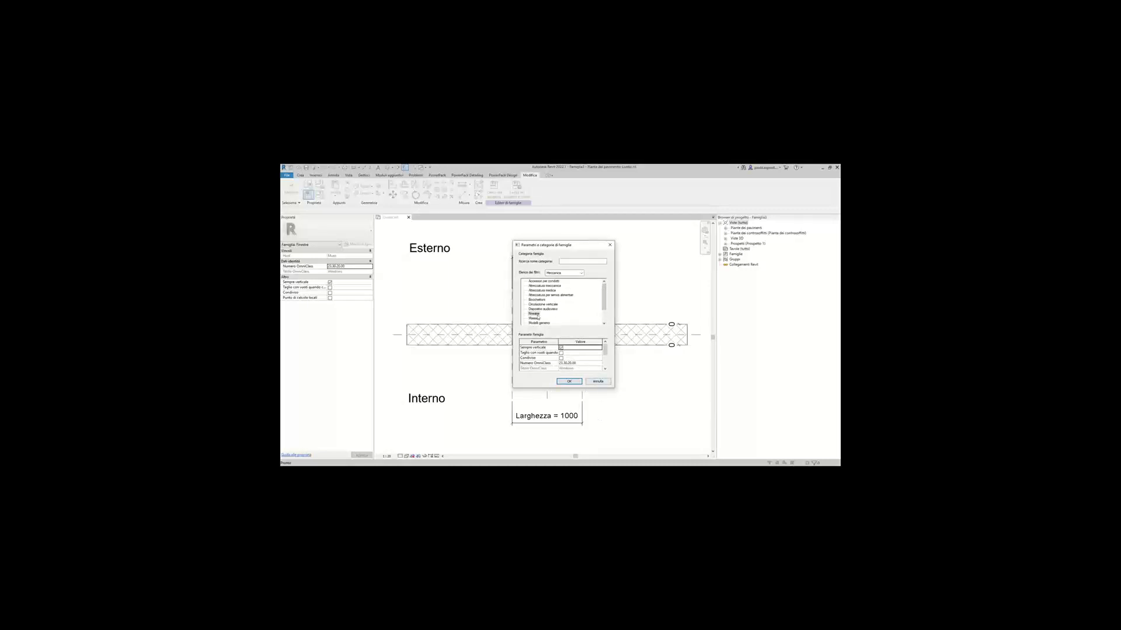
pyautogui.click(591, 383)
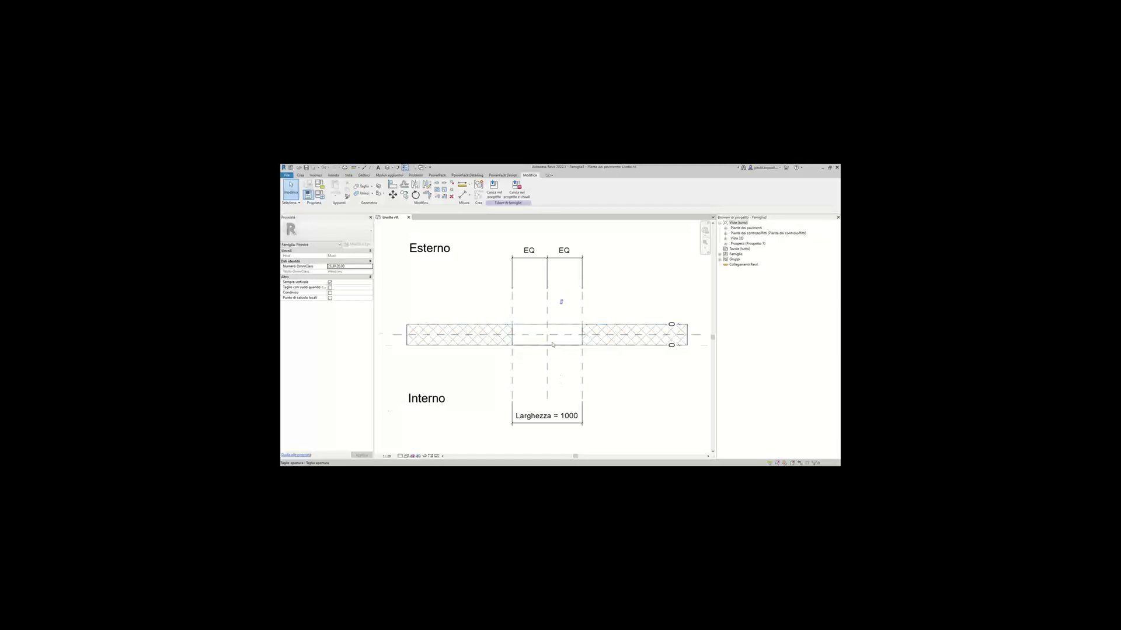
# View the host wall in 3D with the Shaded visual style.
pyautogui.scroll(5, 548, 337)
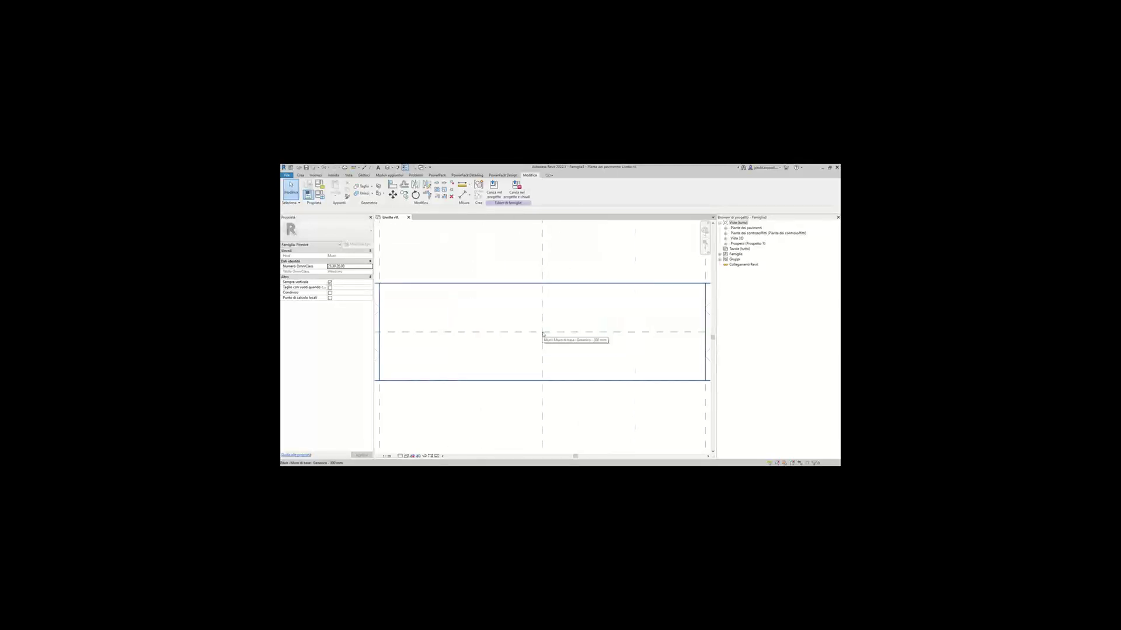
pyautogui.scroll(-3, 554, 331)
pyautogui.scroll(-2, 555, 332)
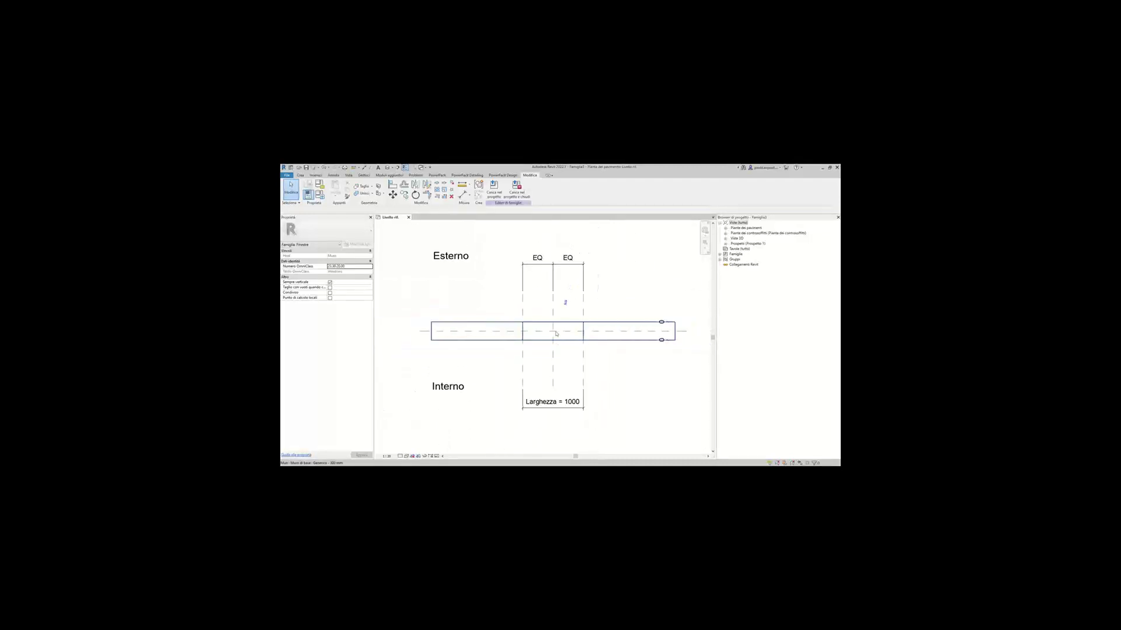
pyautogui.moveTo(615, 378); pyautogui.dragTo(611, 379, button='middle')
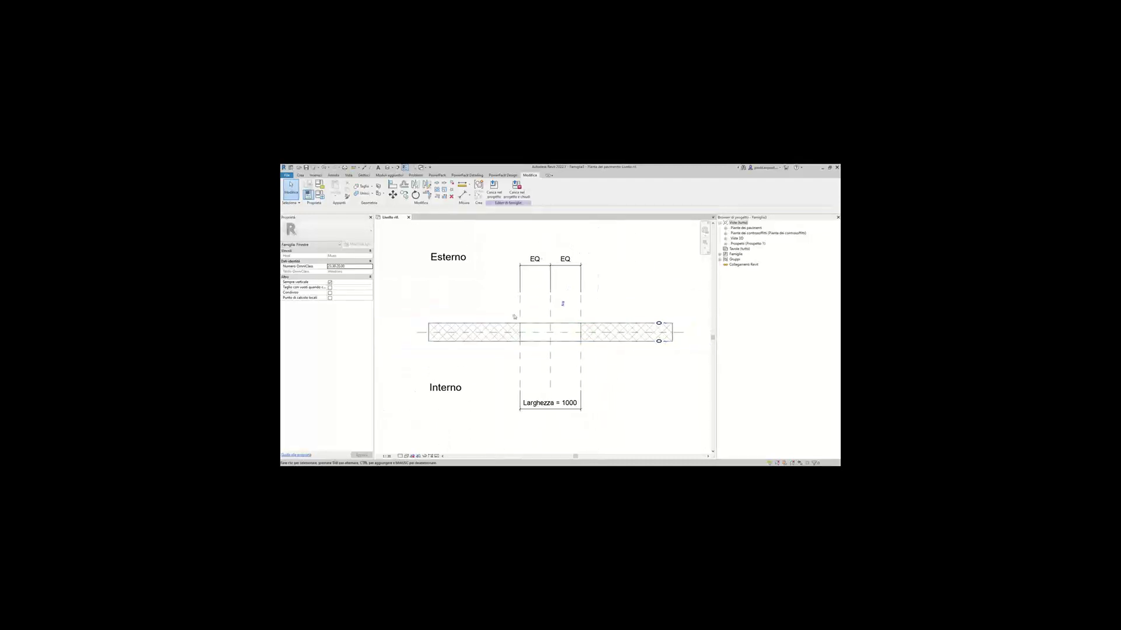
pyautogui.click(387, 167)
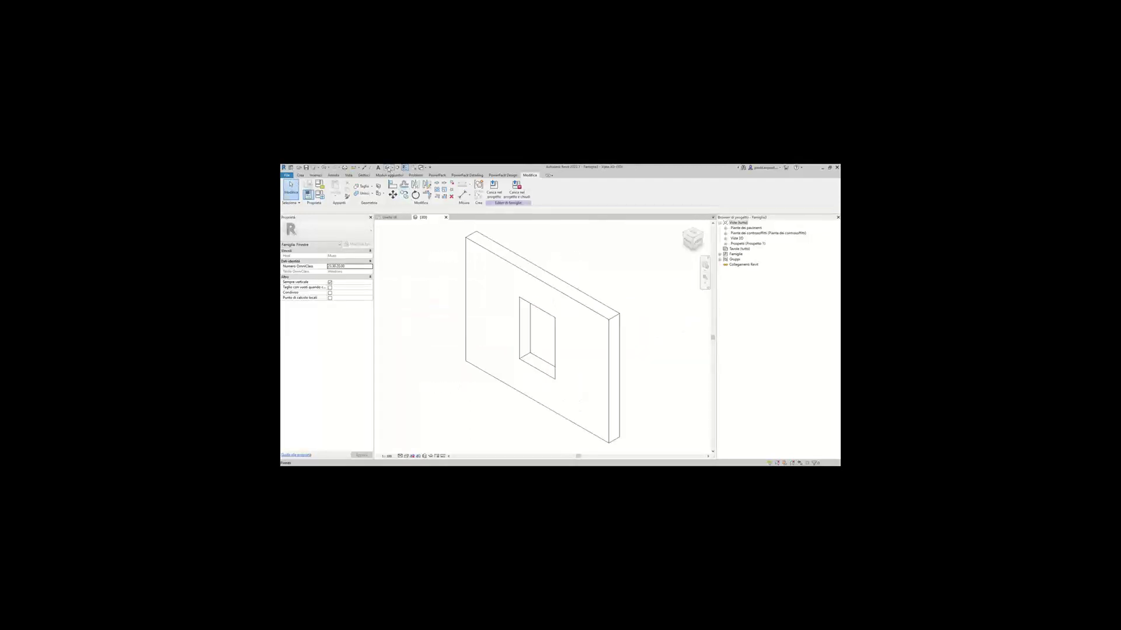
pyautogui.moveTo(576, 337)
pyautogui.keyDown('shift'); pyautogui.mouseDown(button='middle')
pyautogui.moveTo(420, 315)
pyautogui.moveTo(605, 318)
pyautogui.mouseUp(button='middle'); pyautogui.keyUp('shift')
pyautogui.click(406, 456)
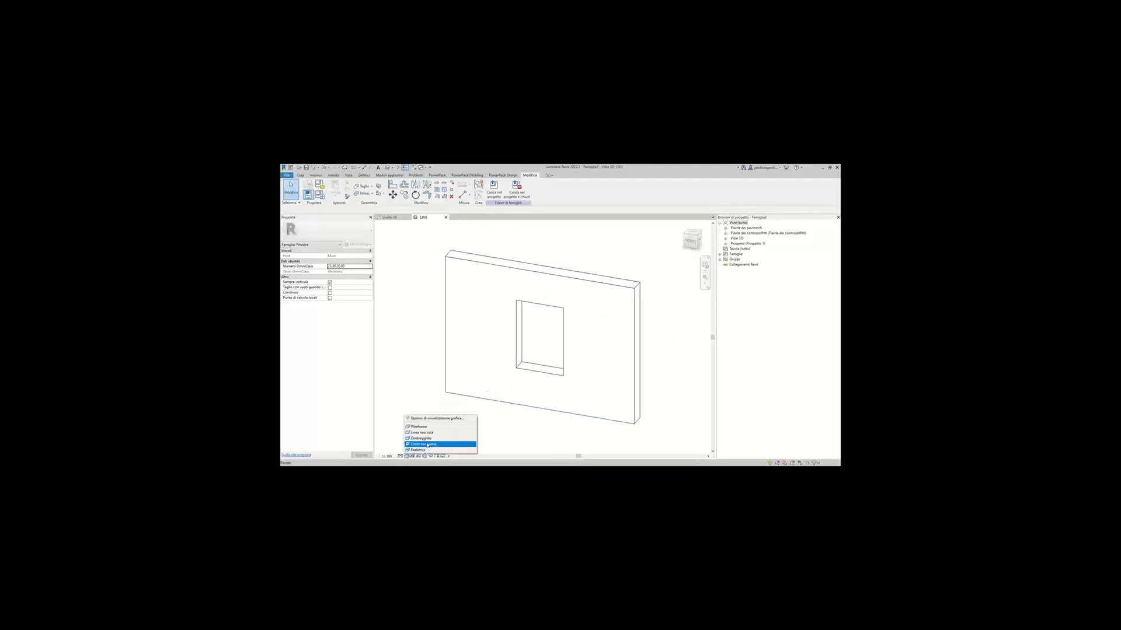
pyautogui.click(426, 438)
pyautogui.keyDown('shift'); pyautogui.moveTo(507, 409); pyautogui.dragTo(516, 327, button='middle'); pyautogui.keyUp('shift')
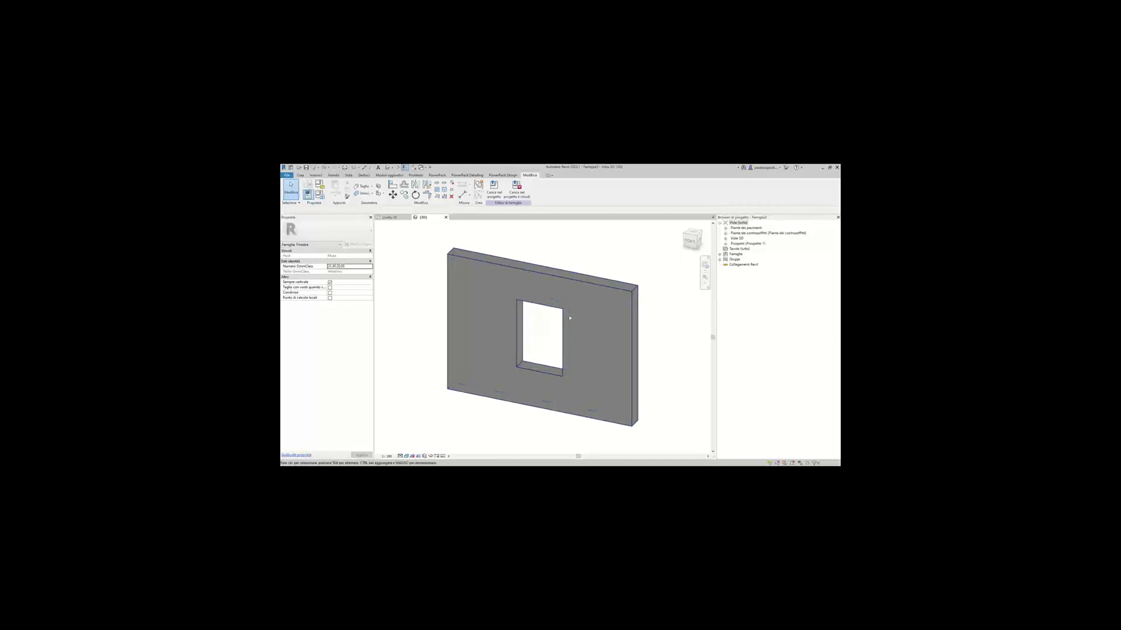
pyautogui.moveTo(566, 386); pyautogui.dragTo(565, 381, button='middle')
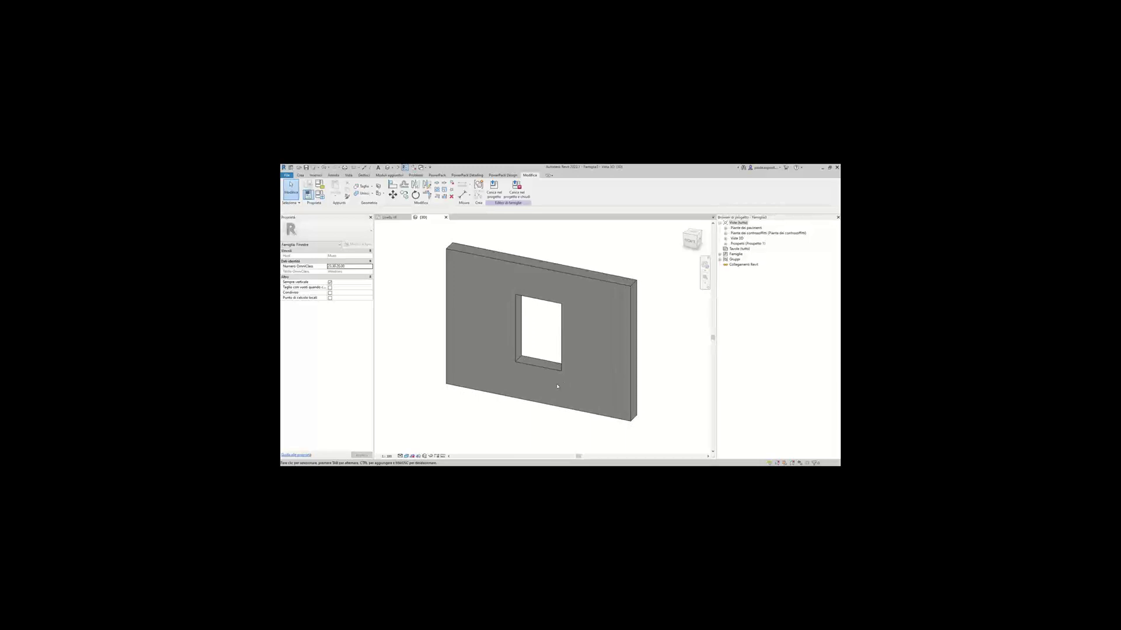
# Delete the opening cut from the wall and return to the Livello rif. floor plan.
pyautogui.moveTo(496, 235); pyautogui.dragTo(586, 423)
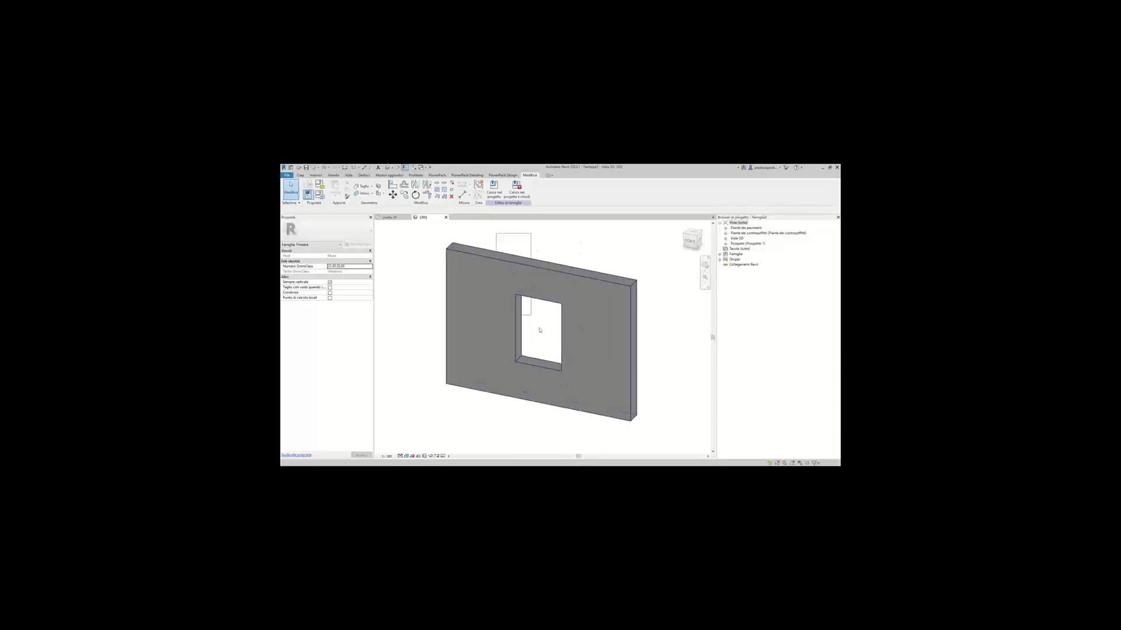
pyautogui.press('Delete')
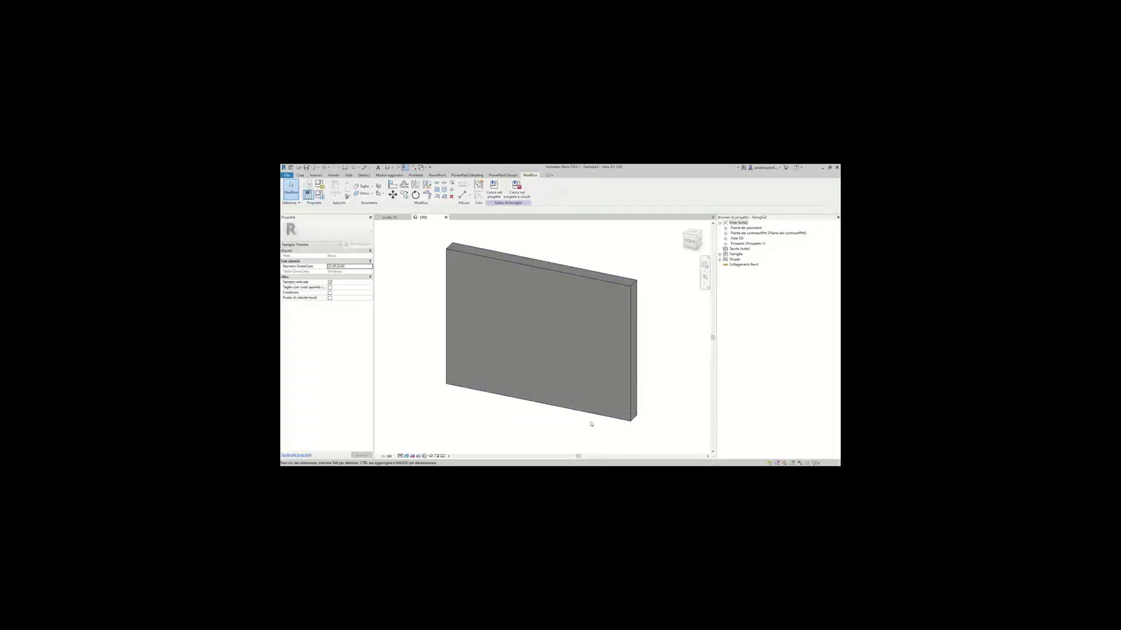
pyautogui.doubleClick(732, 228)
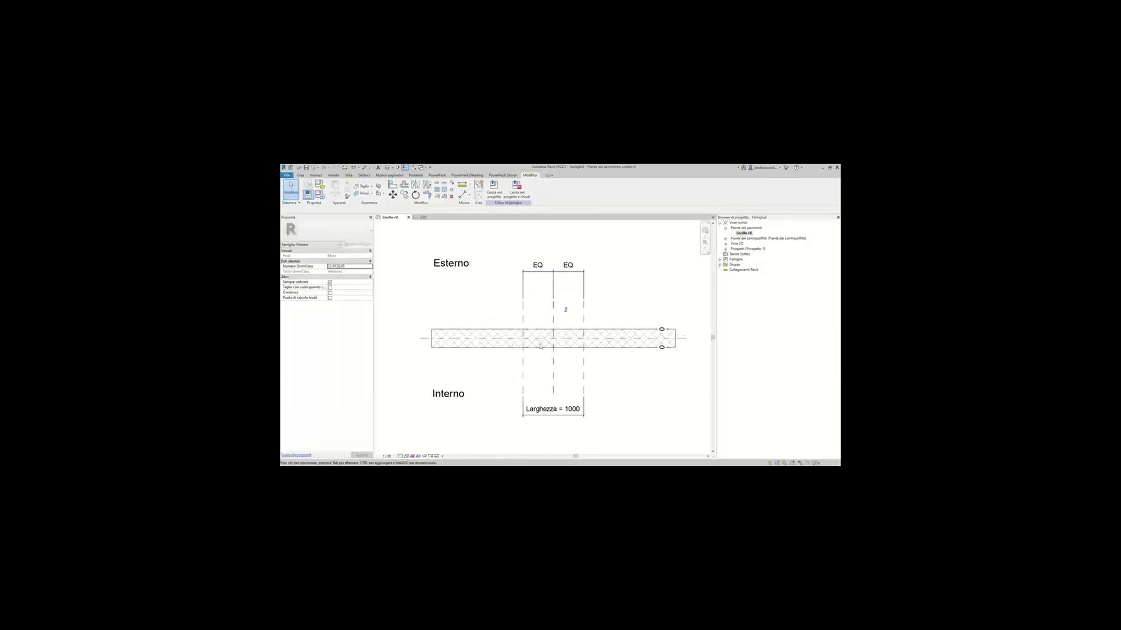
# Expand the Prospetti elevations in the Project Browser and return to plain Modify selection.
pyautogui.scroll(3, 532, 338)
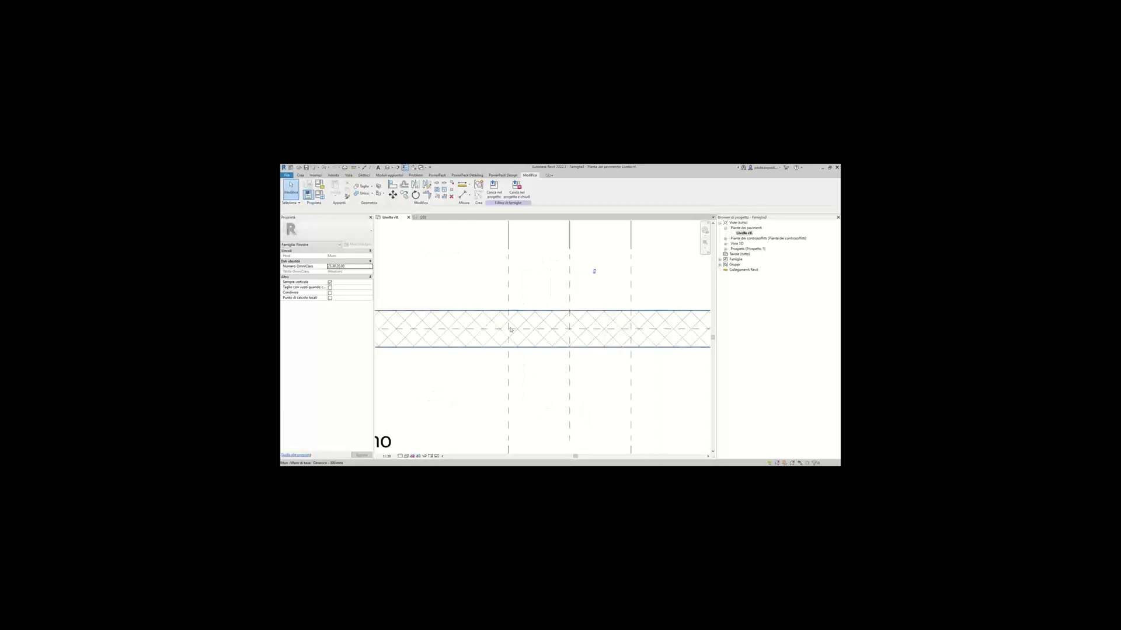
pyautogui.scroll(-2, 509, 330)
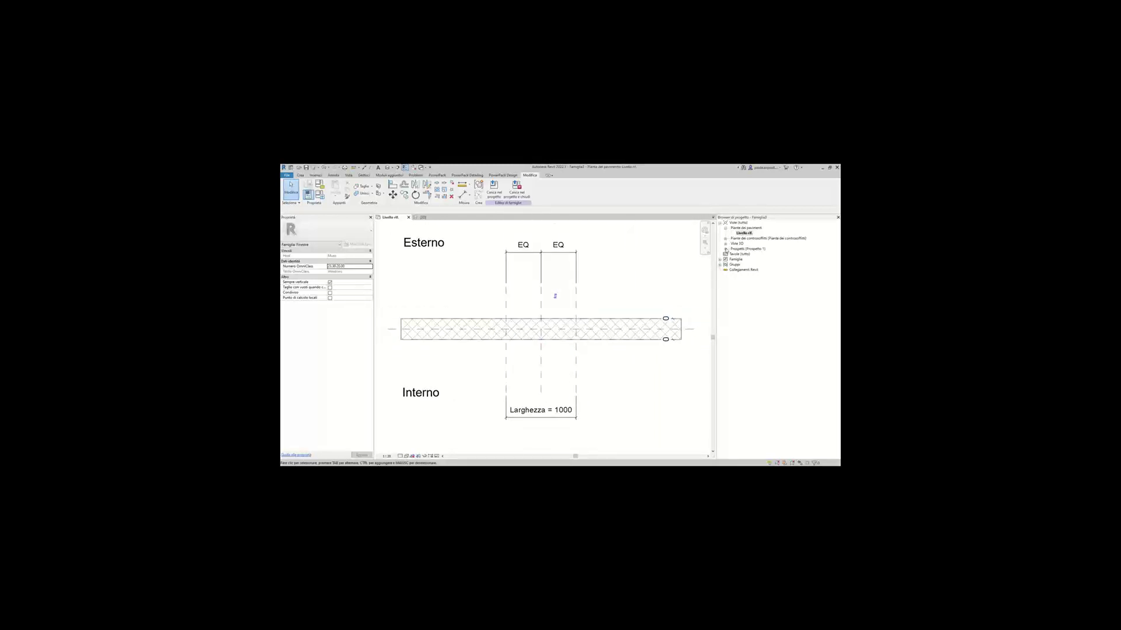
pyautogui.click(725, 248)
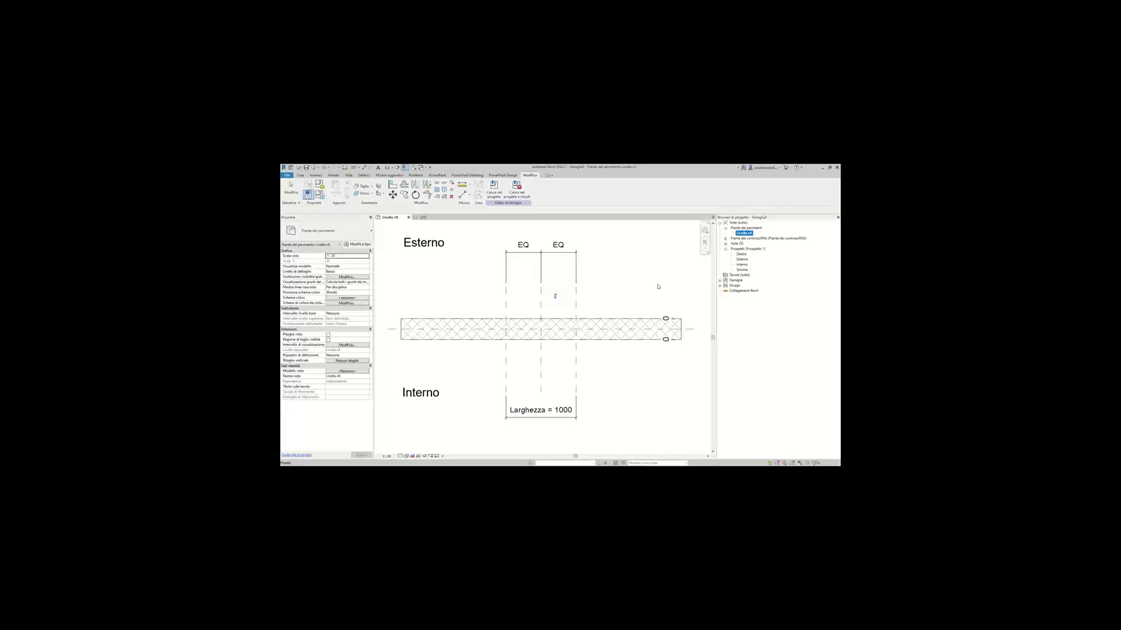
pyautogui.click(300, 175)
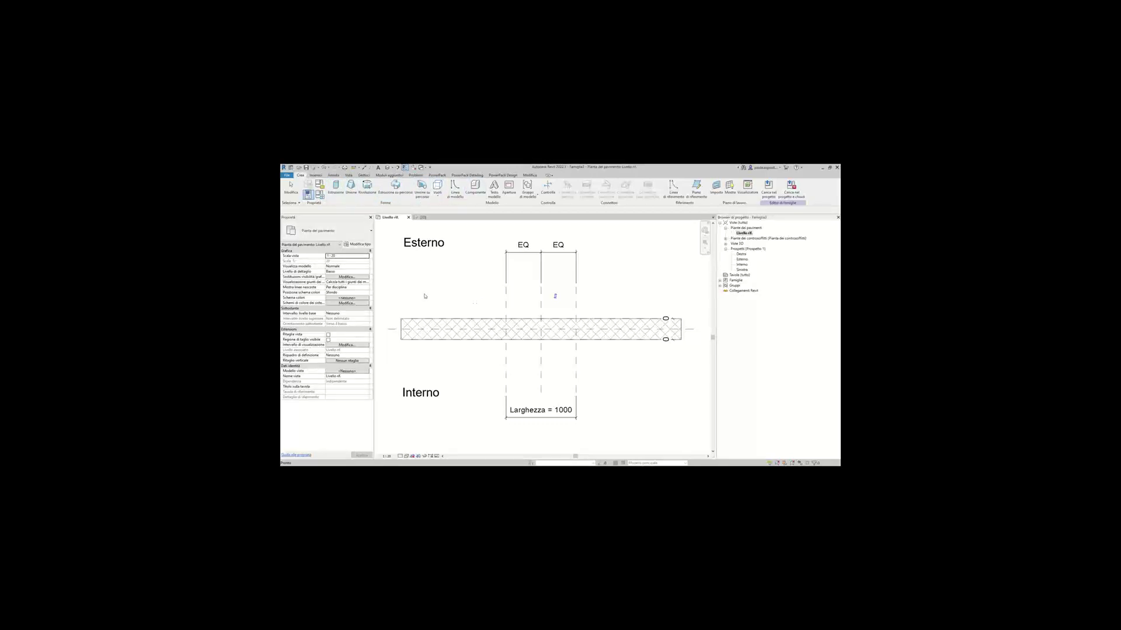
pyautogui.click(651, 409)
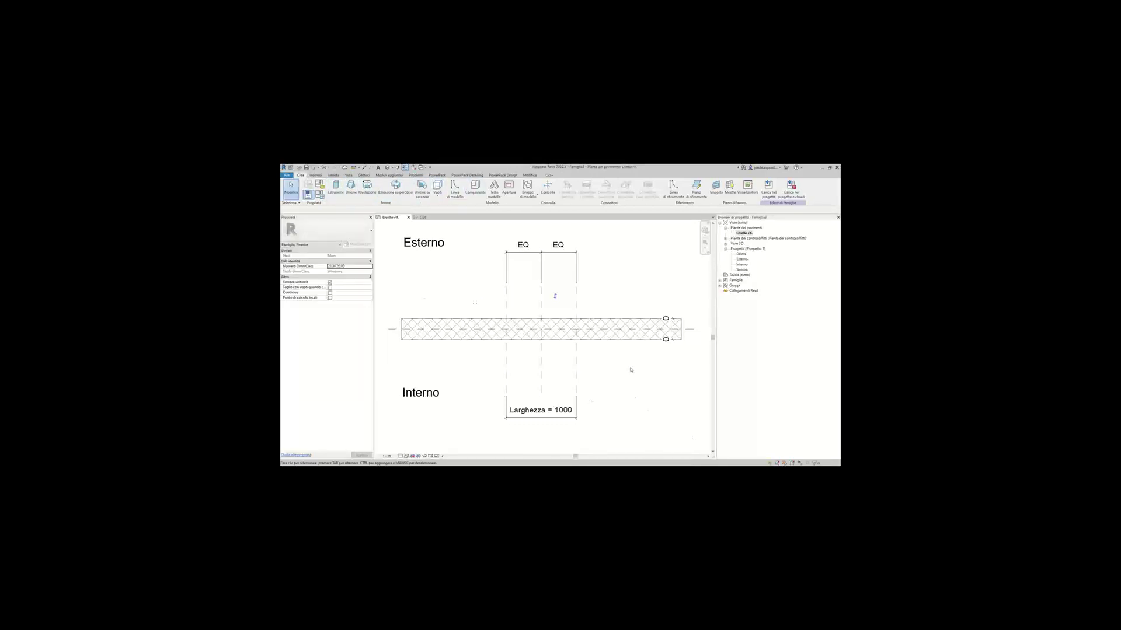
pyautogui.doubleClick(741, 260)
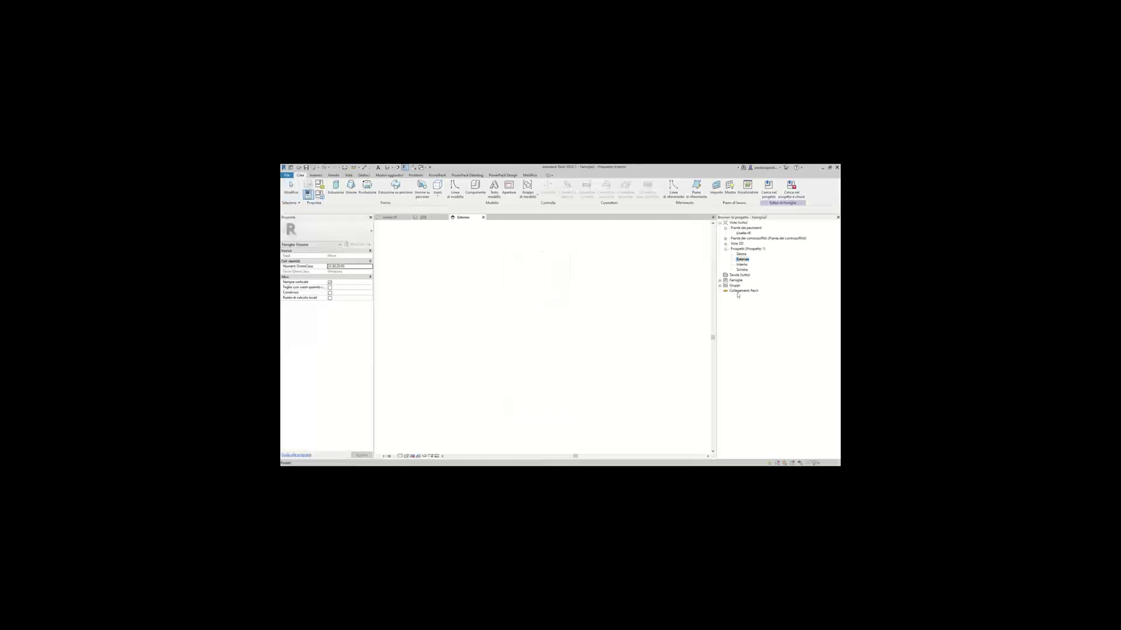
pyautogui.scroll(2, 538, 358)
pyautogui.scroll(-1, 558, 353)
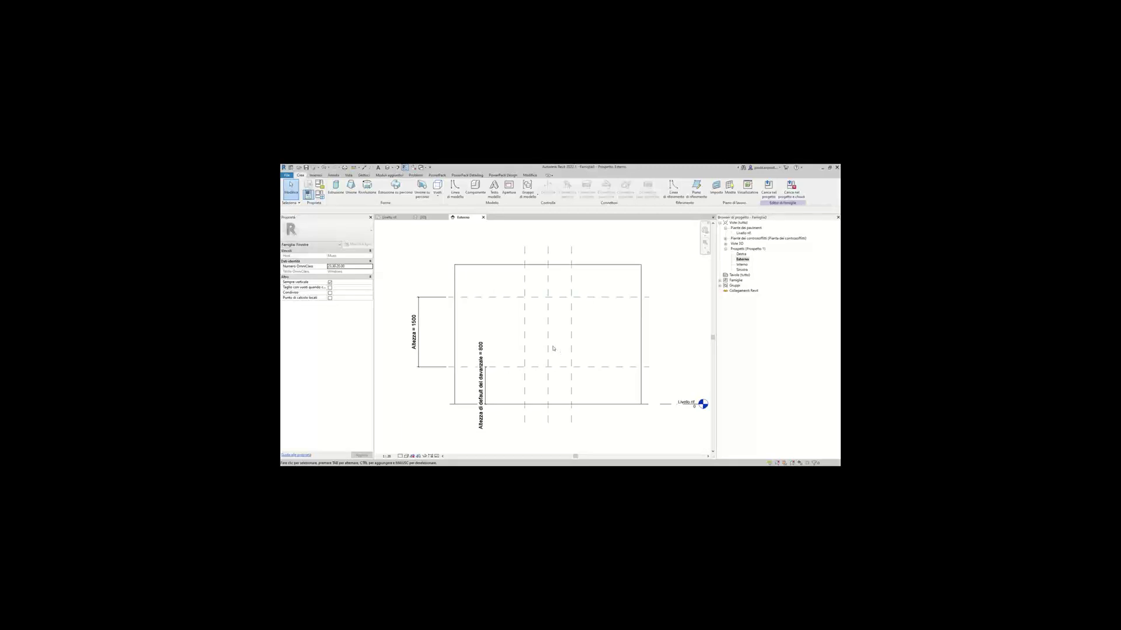
pyautogui.click(548, 349)
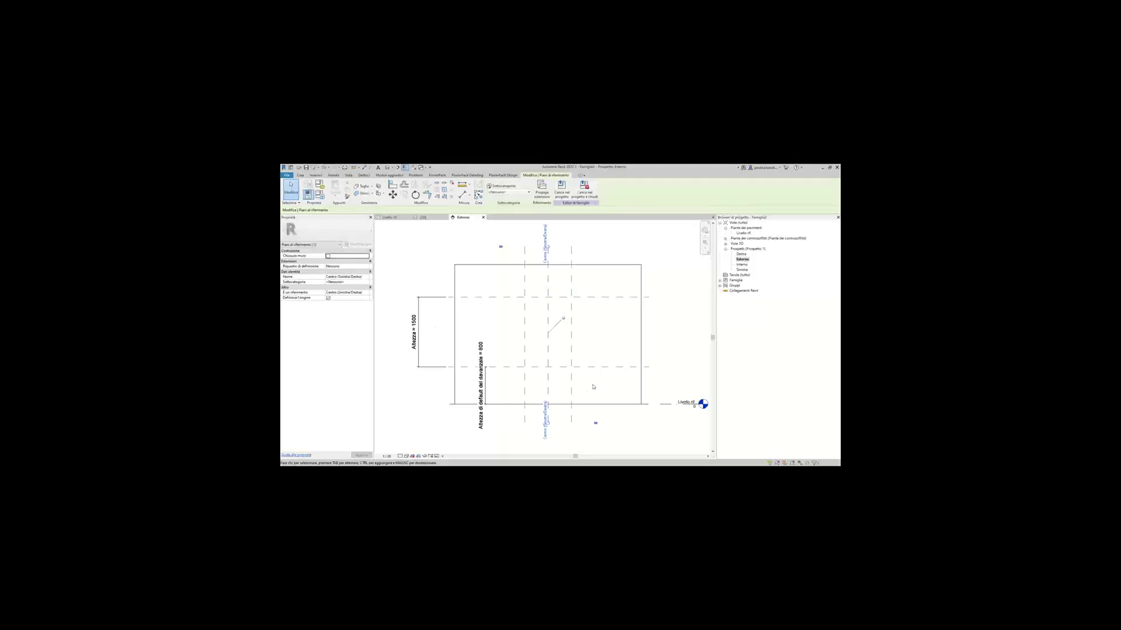
pyautogui.click(587, 367)
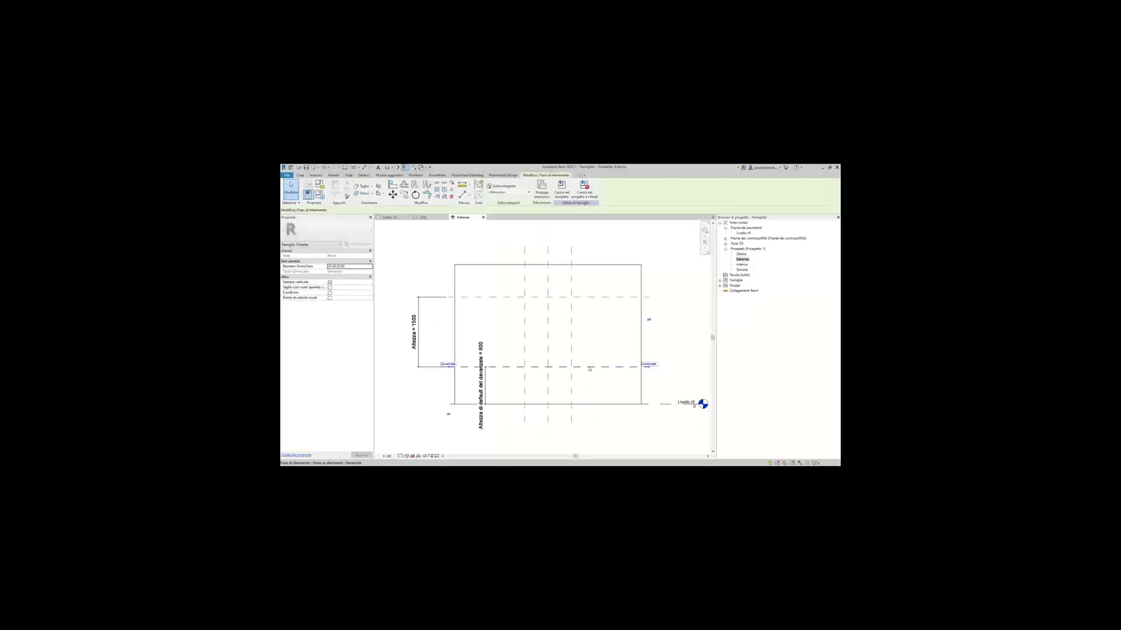
pyautogui.click(578, 297)
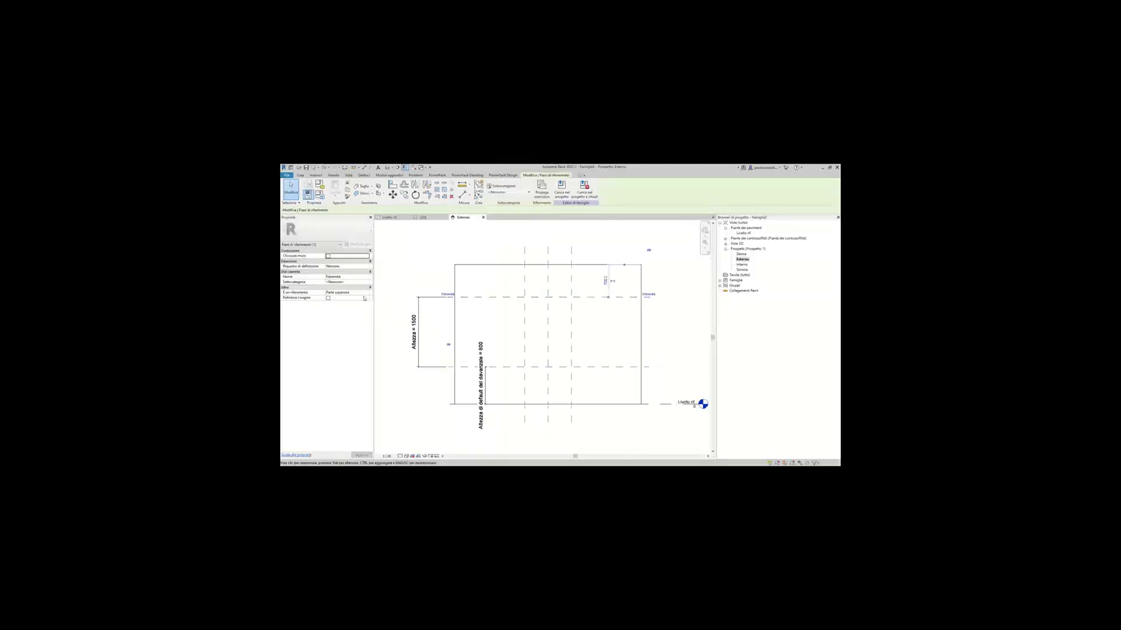
pyautogui.click(588, 427)
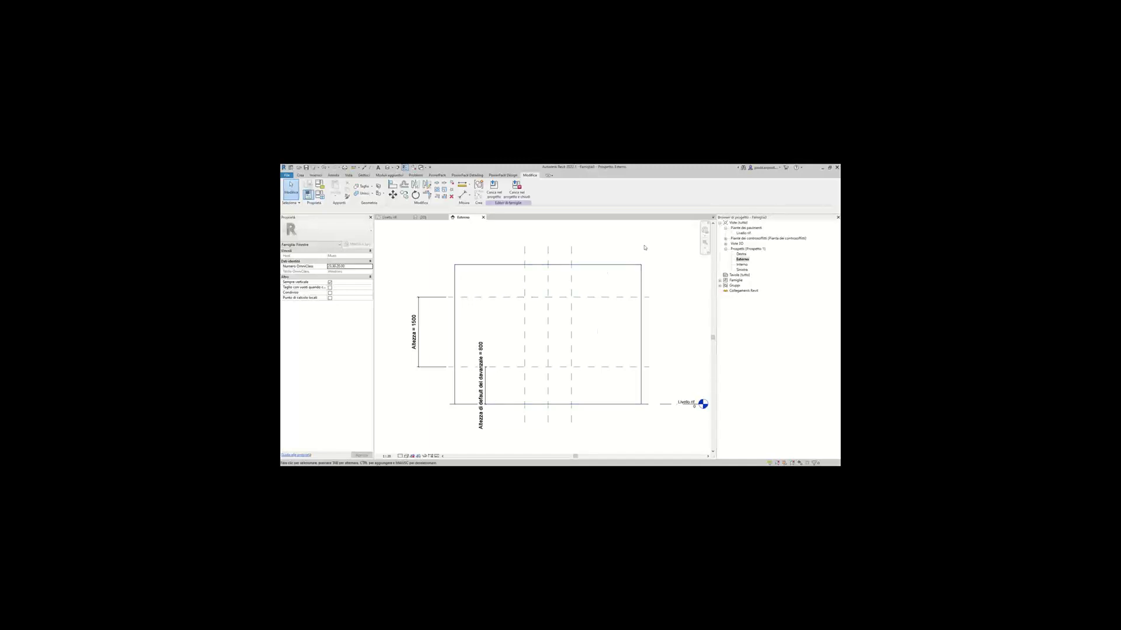
pyautogui.press('v')
pyautogui.press('v')
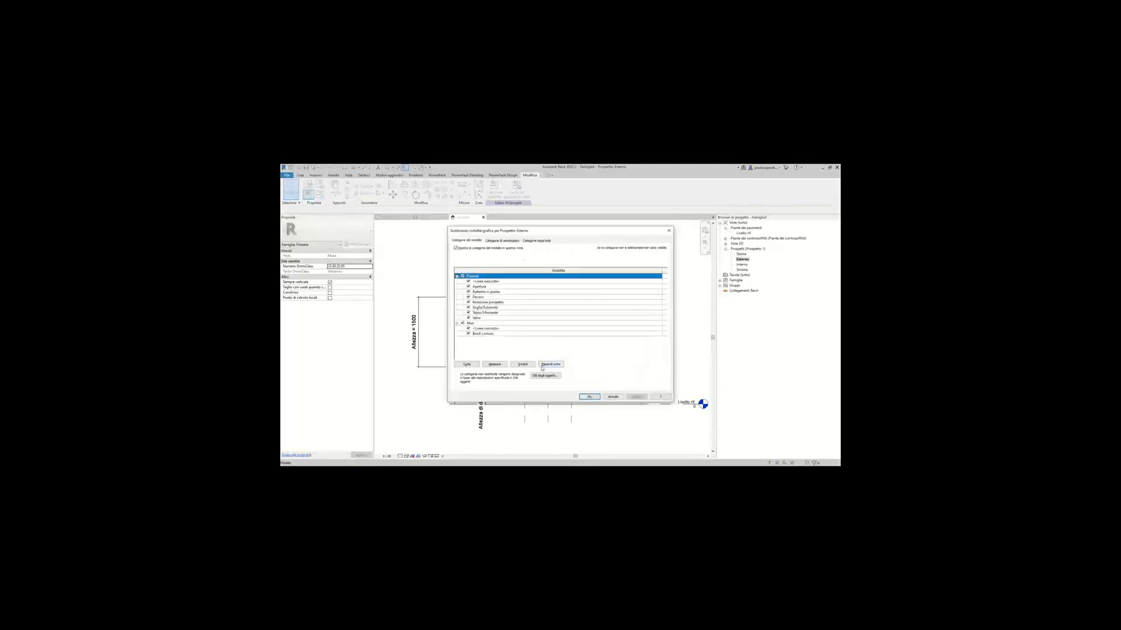
pyautogui.click(515, 241)
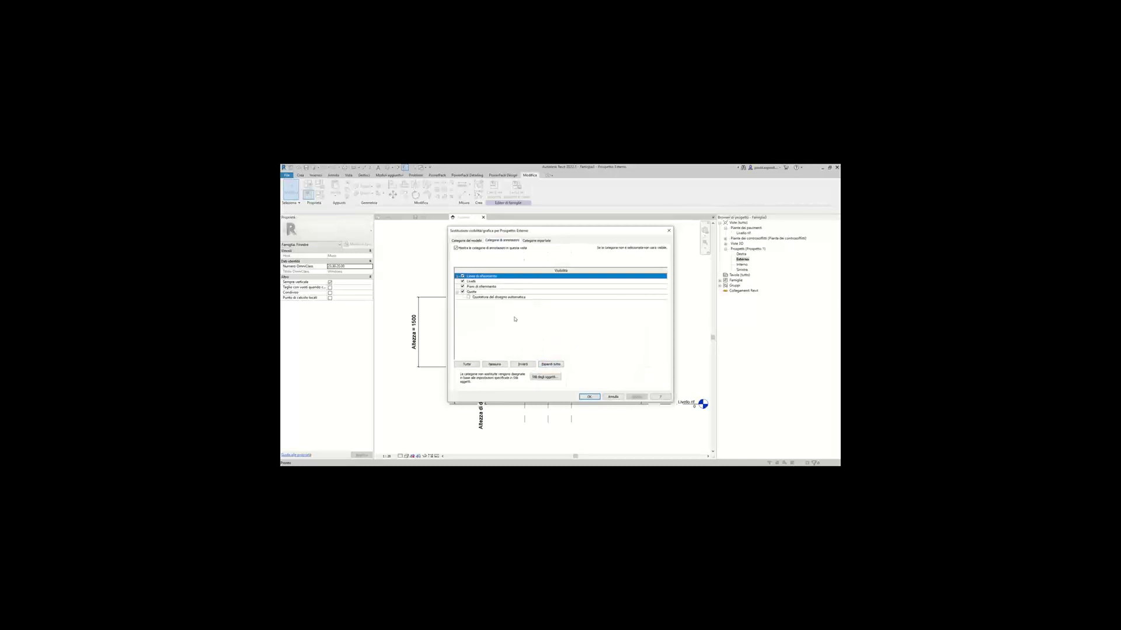
pyautogui.click(476, 287)
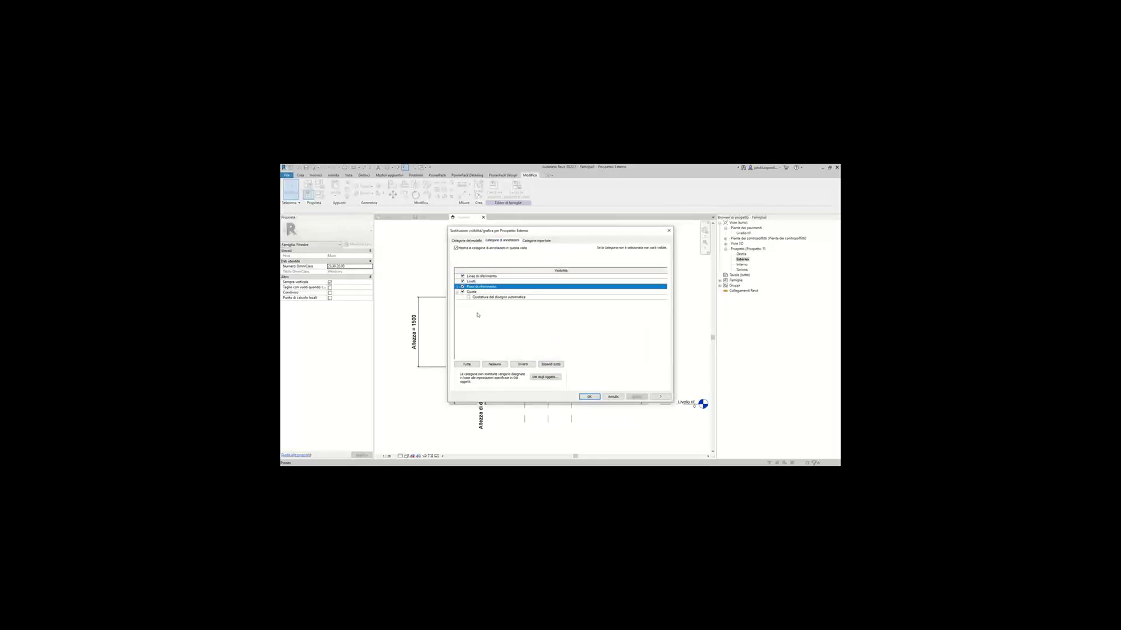
pyautogui.click(542, 377)
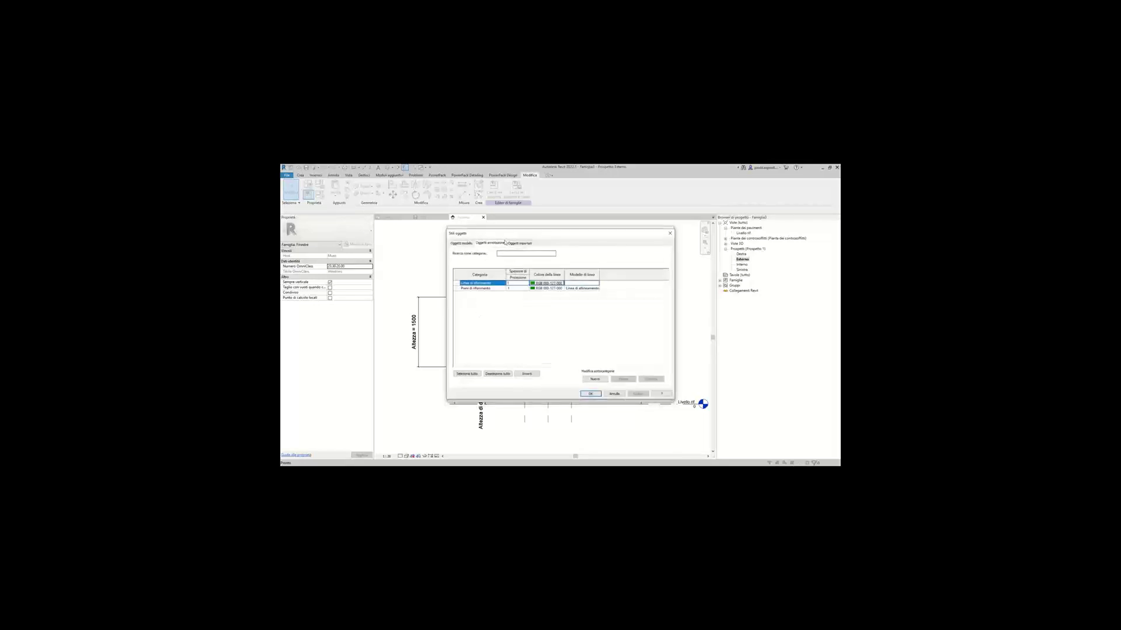
pyautogui.click(479, 291)
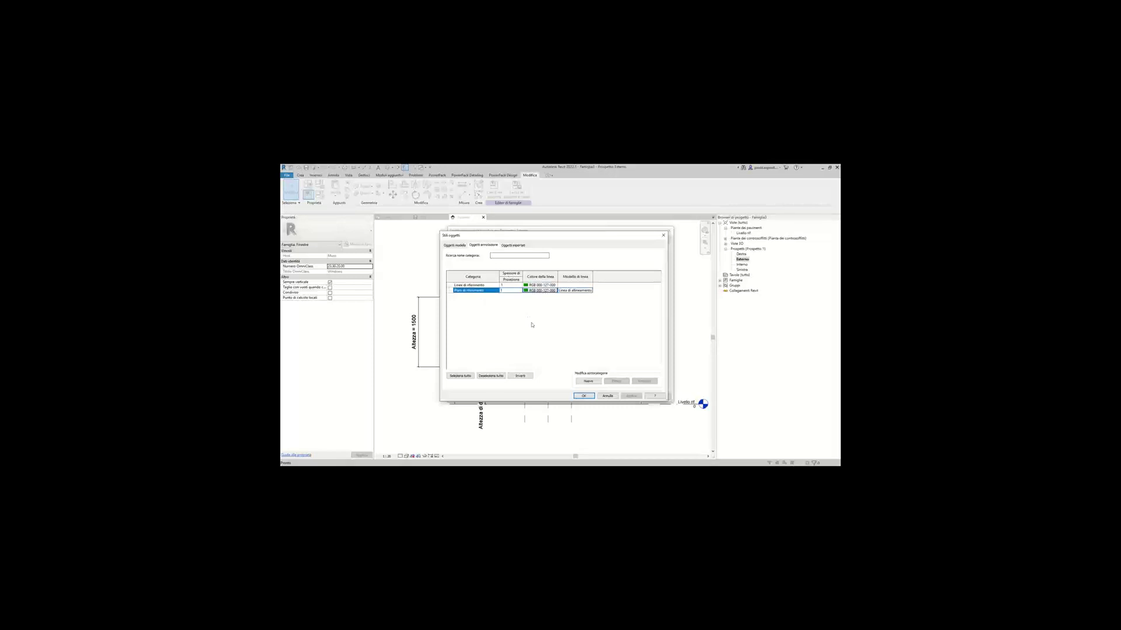
pyautogui.click(597, 381)
# Close the Object Styles settings without changes.
pyautogui.press('Return')
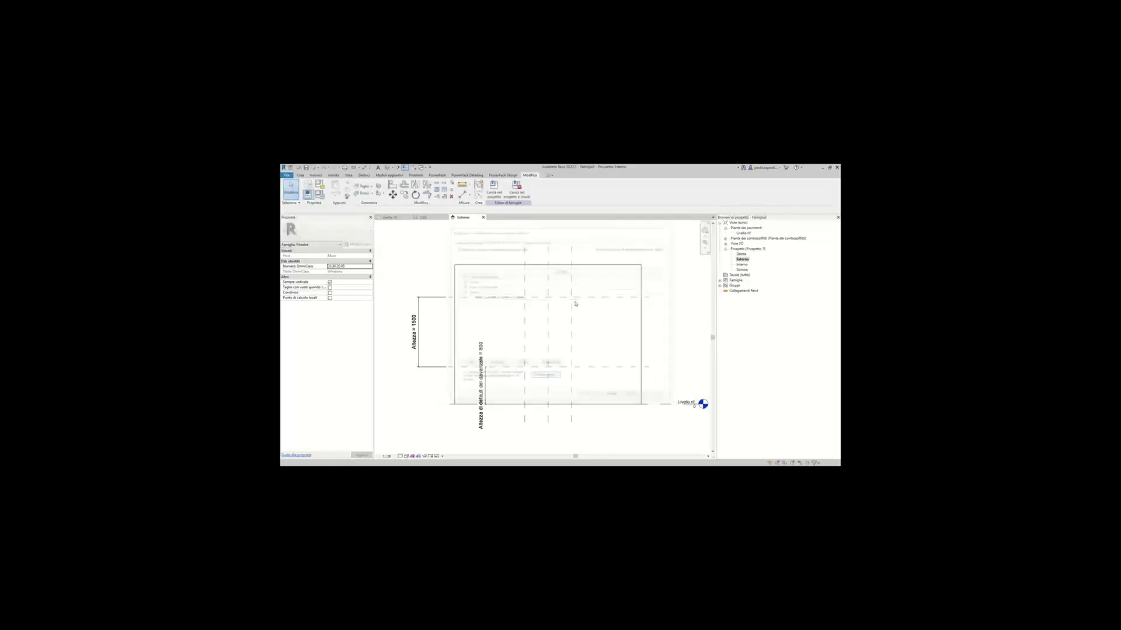
pyautogui.scroll(1, 550, 352)
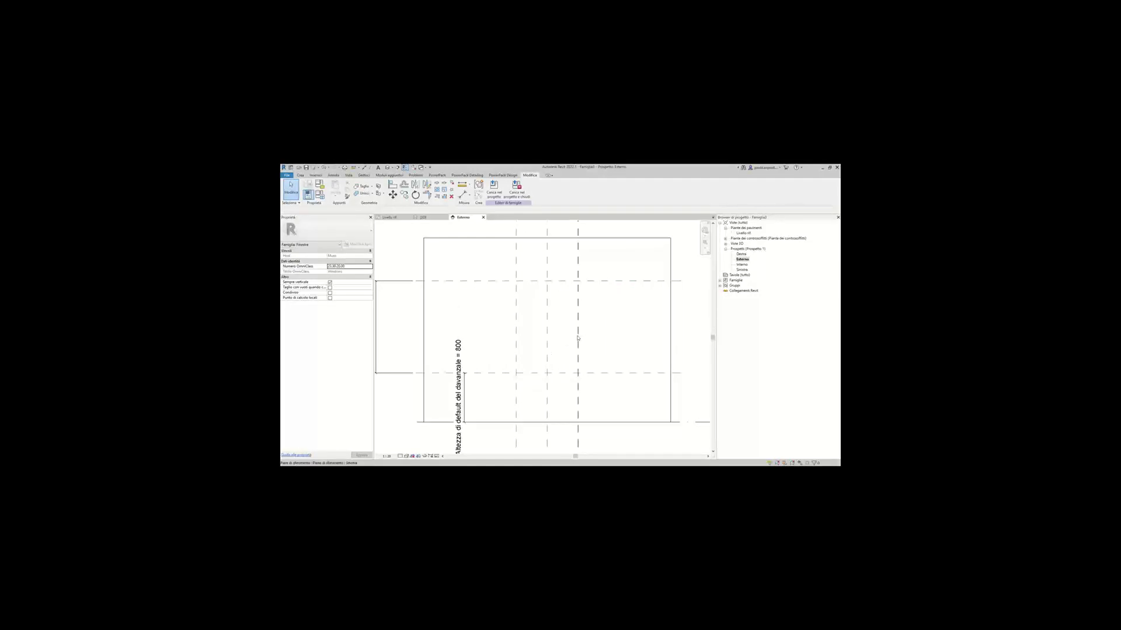
pyautogui.scroll(-1, 578, 343)
pyautogui.scroll(1, 601, 346)
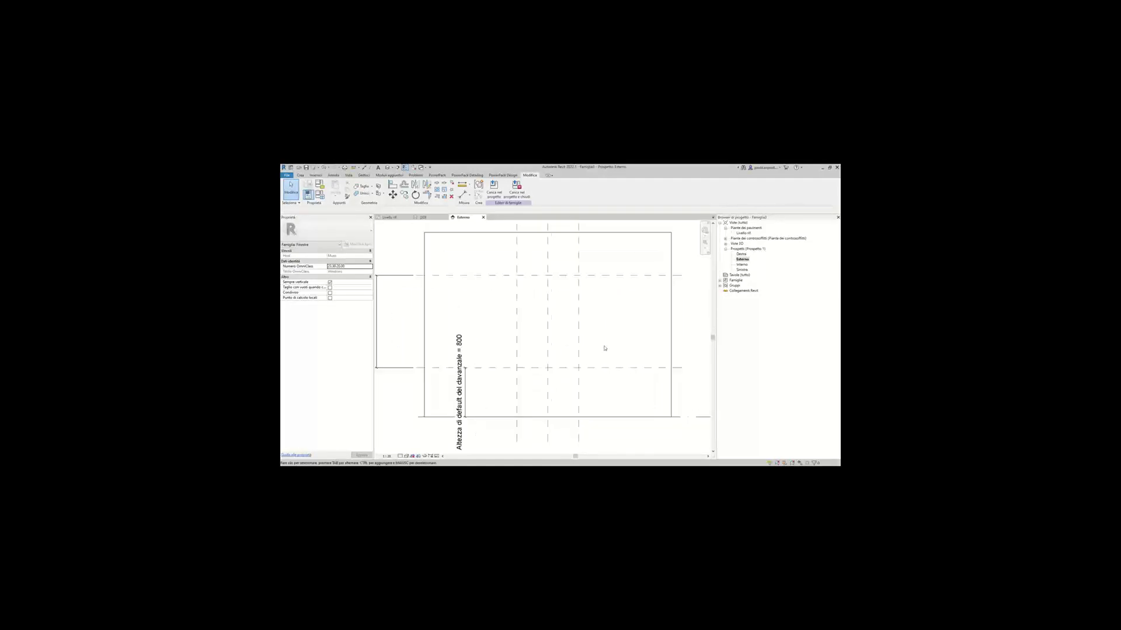
# Finish naming the upper Estremità reference plane and bring up the Create tools.
pyautogui.click(613, 281)
pyautogui.scroll(-1, 613, 297)
pyautogui.click(672, 281)
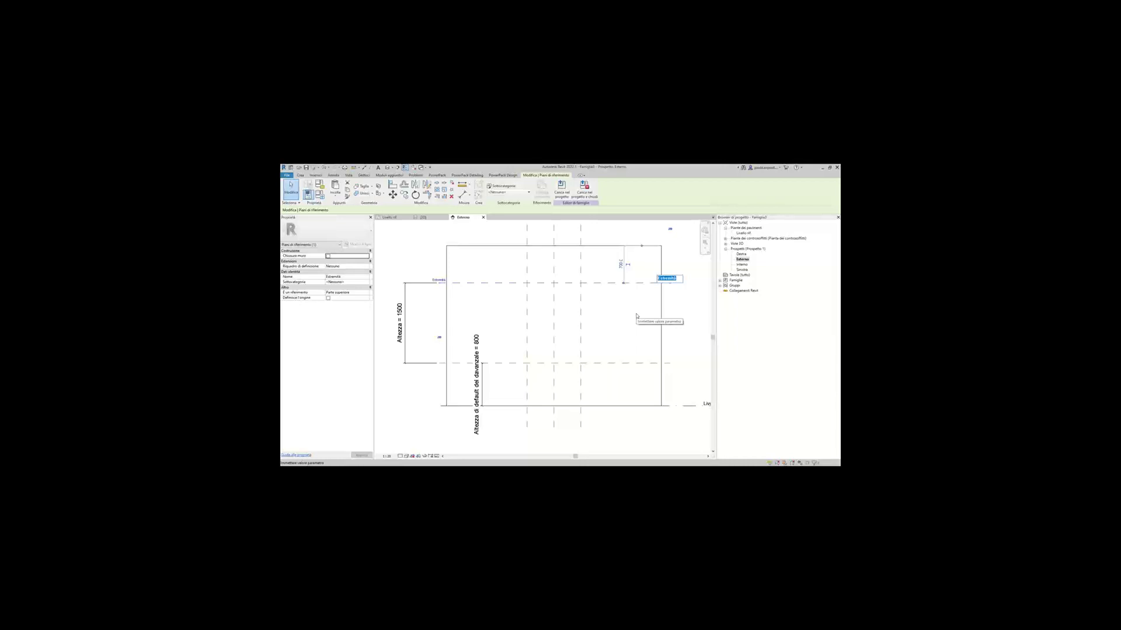
pyautogui.click(636, 315)
pyautogui.moveTo(624, 320); pyautogui.dragTo(620, 324, button='middle')
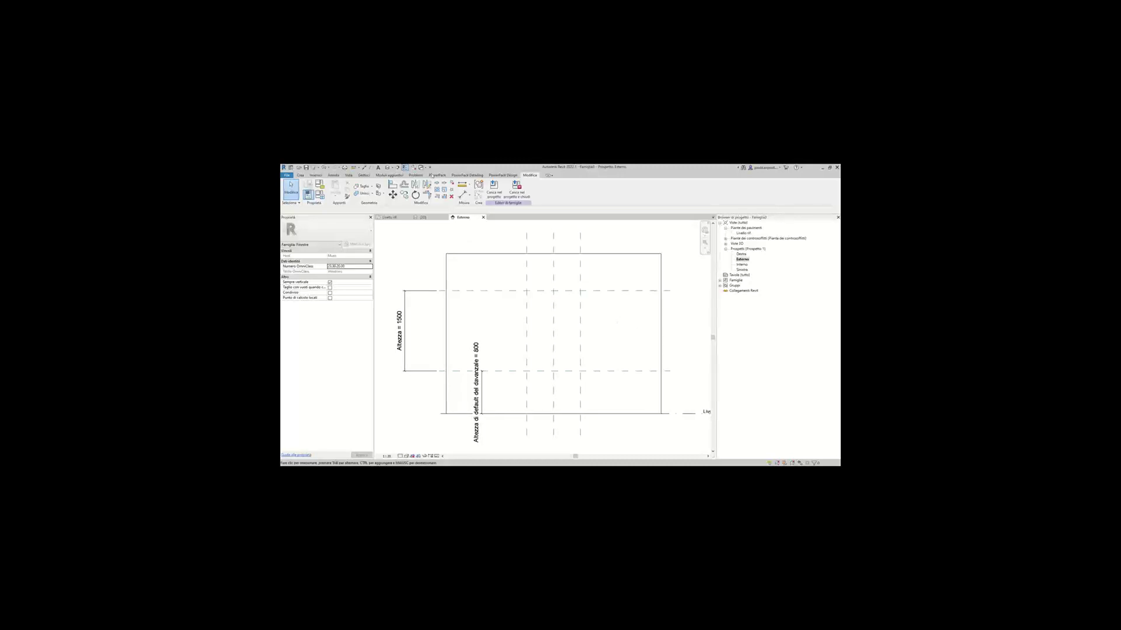
pyautogui.click(301, 175)
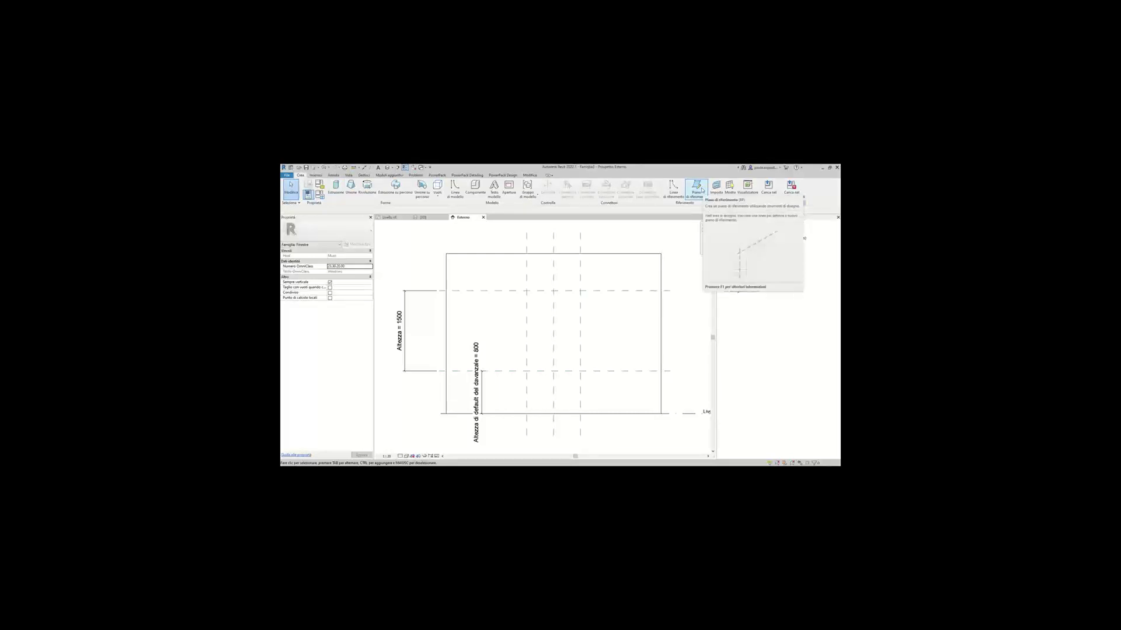
# Draw a new vertical reference plane in the Esterno elevation.
pyautogui.click(702, 189)
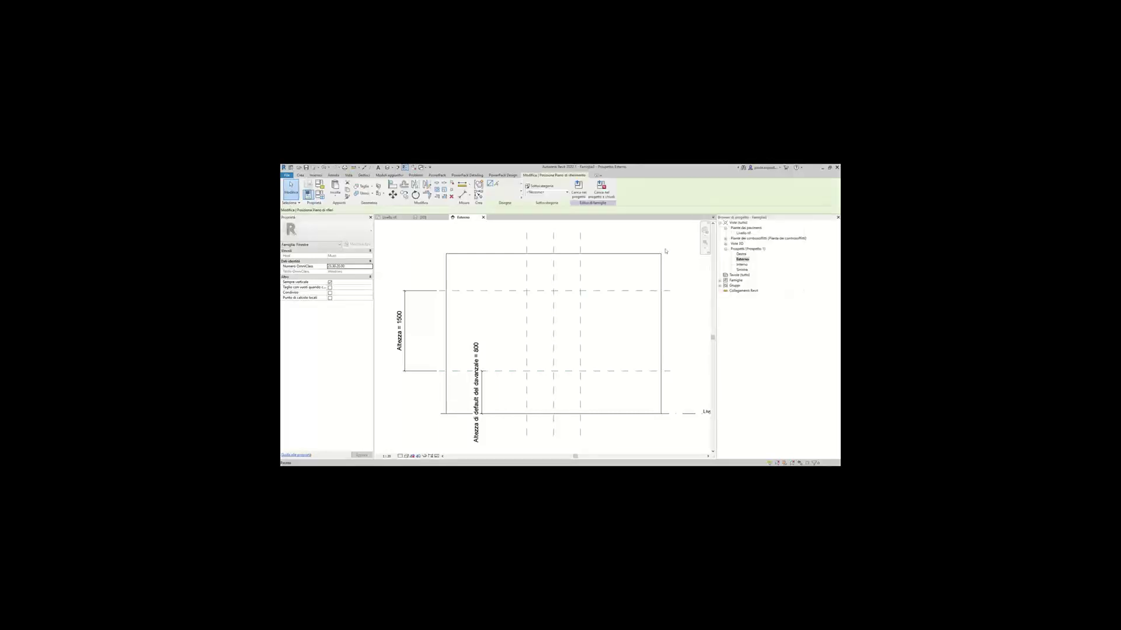
pyautogui.click(532, 385)
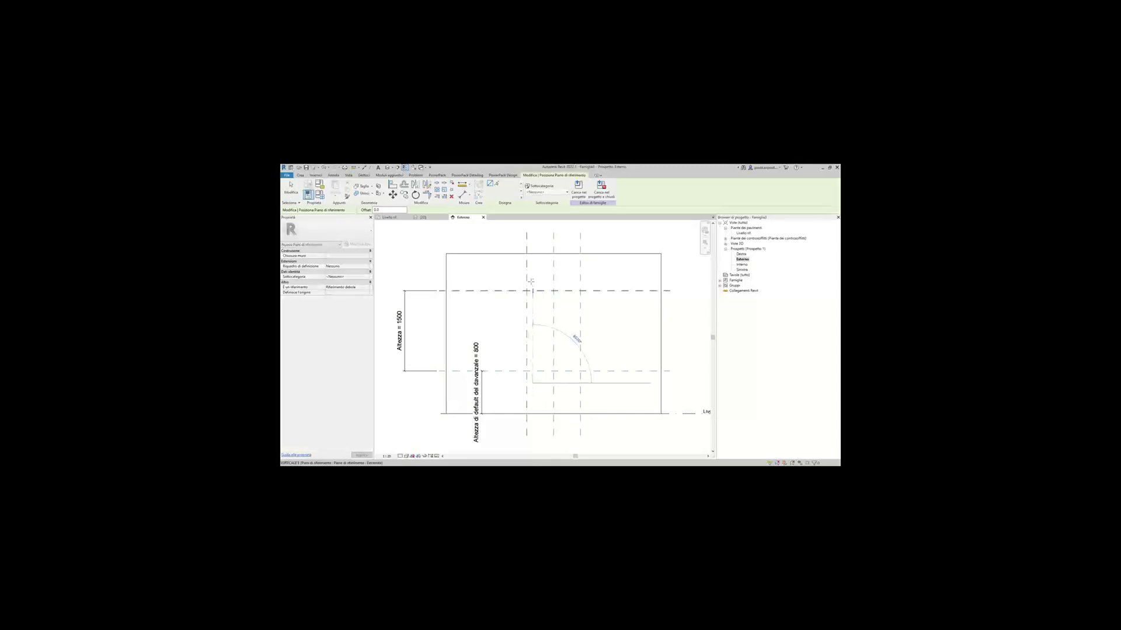
pyautogui.click(575, 383)
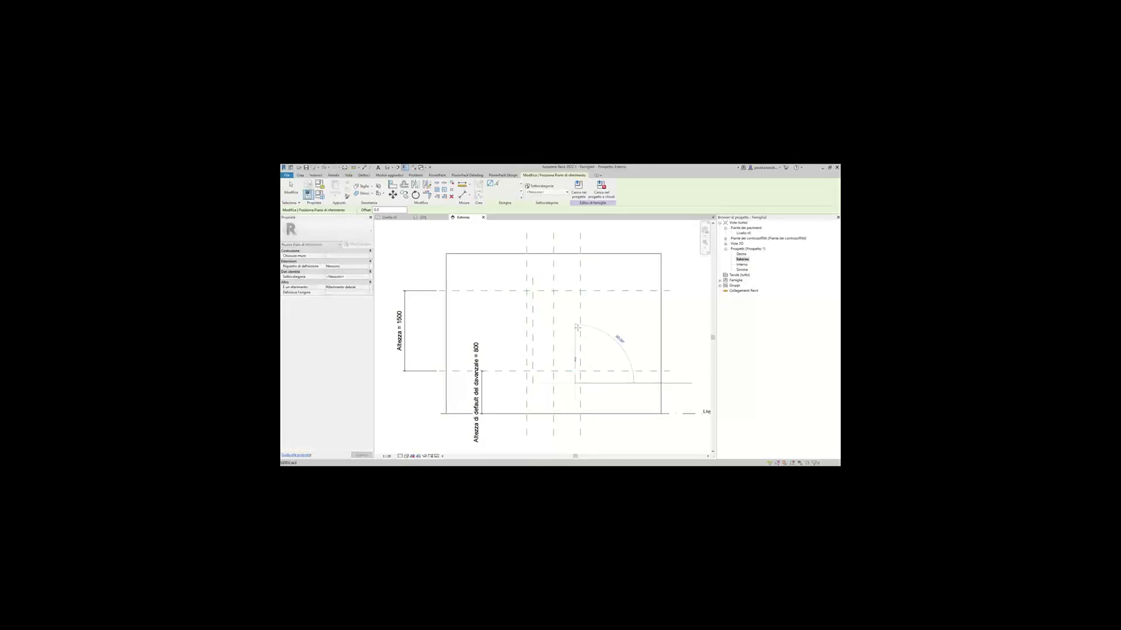
pyautogui.click(575, 278)
pyautogui.scroll(1, 522, 300)
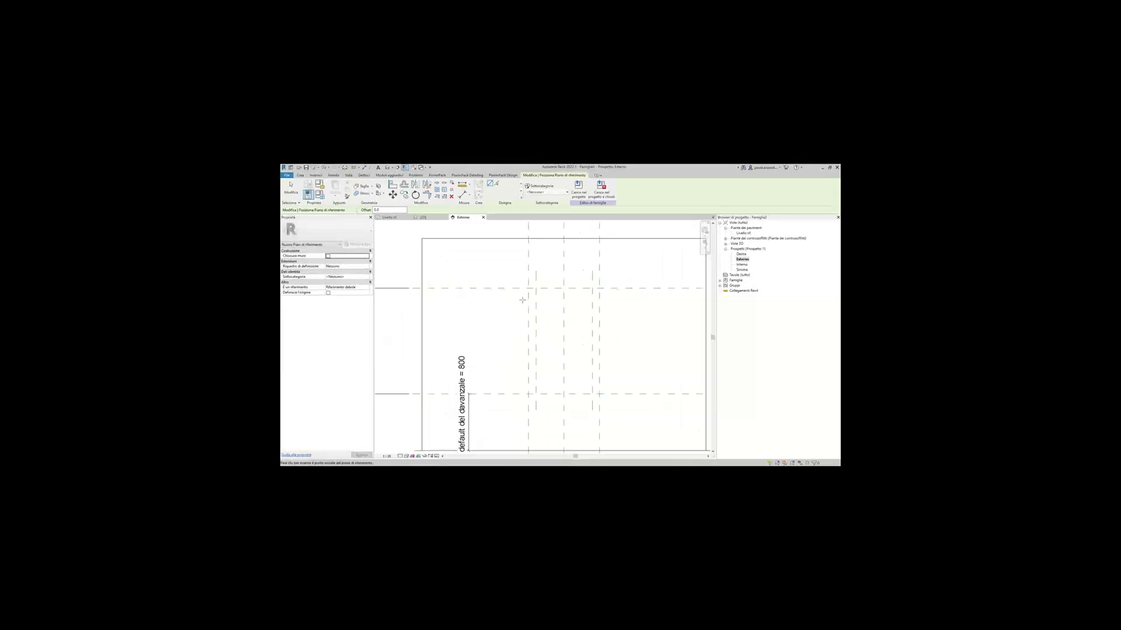
pyautogui.click(494, 397)
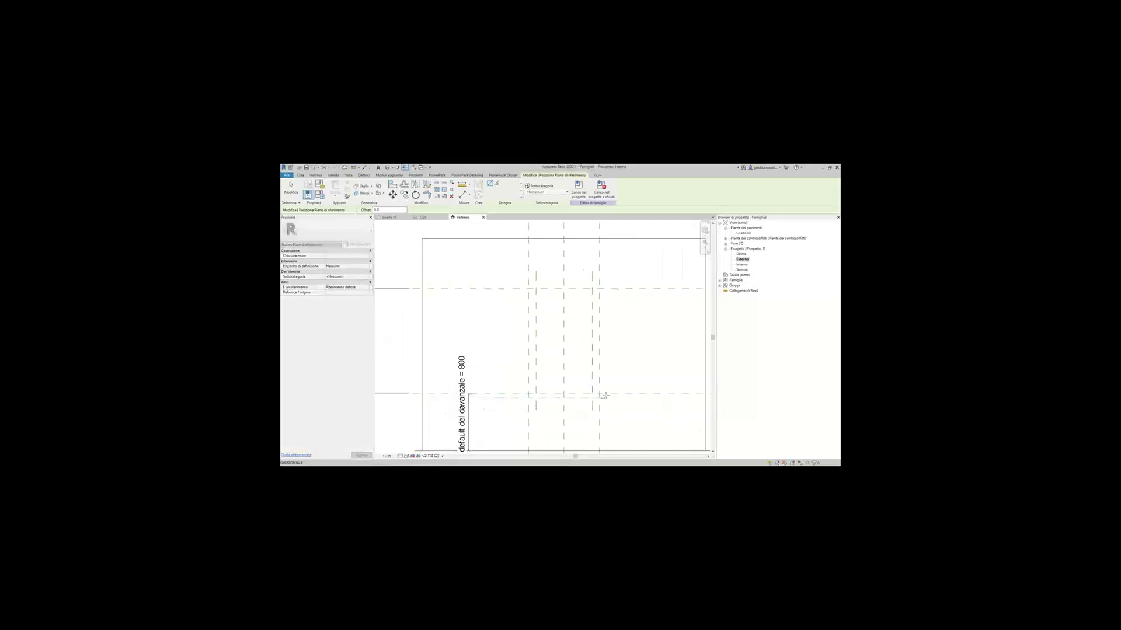
pyautogui.press('Escape')
pyautogui.press('Escape')
pyautogui.moveTo(628, 378); pyautogui.dragTo(617, 365, button='middle')
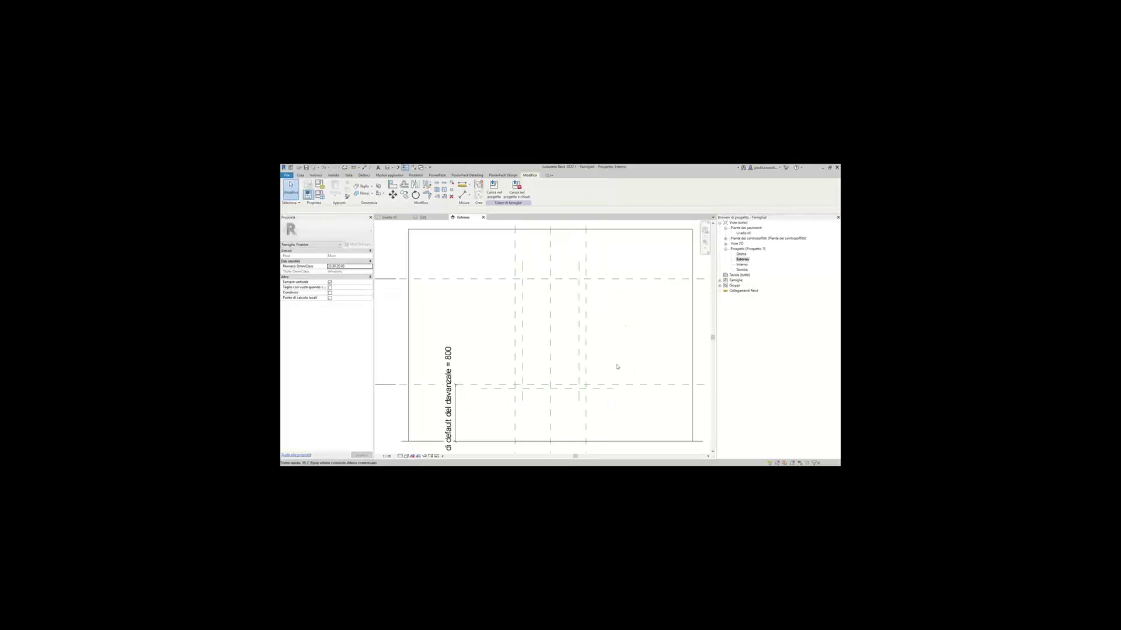
# Draw a short horizontal reference plane using the RP shortcut.
pyautogui.press('r')
pyautogui.press('p')
pyautogui.click(492, 283)
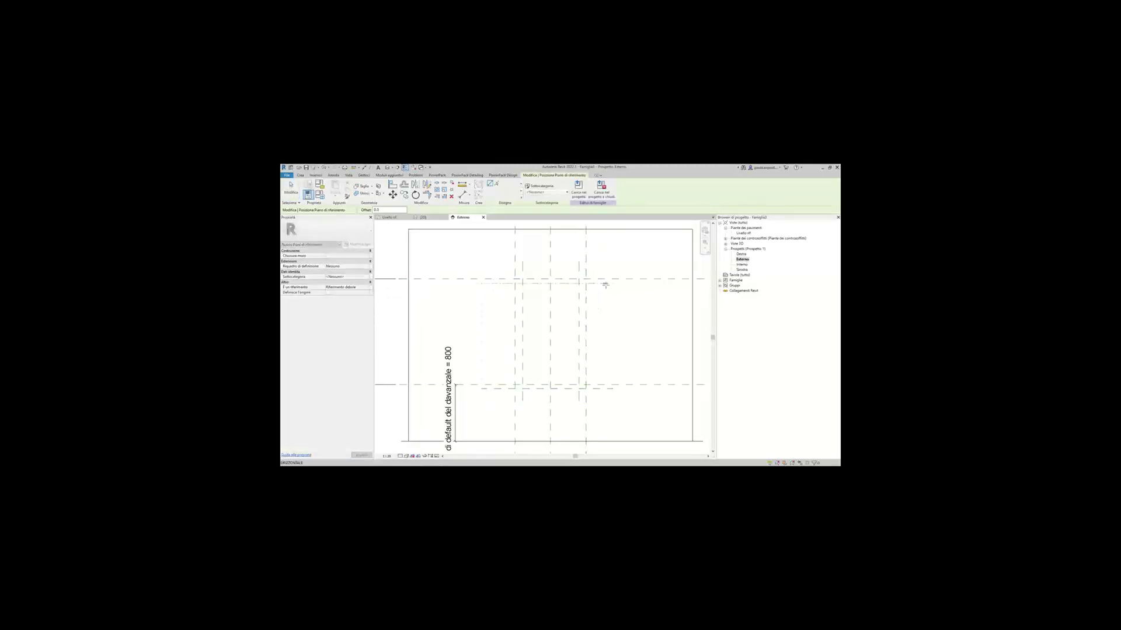
pyautogui.click(607, 284)
pyautogui.press('Escape')
pyautogui.press('Escape')
pyautogui.scroll(2, 603, 329)
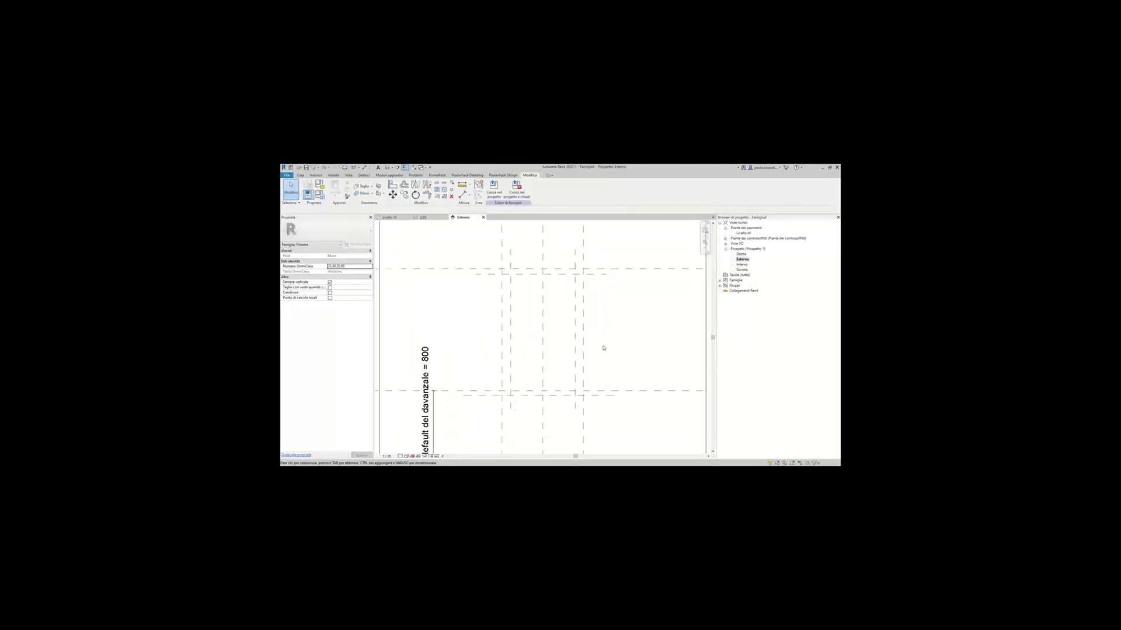
pyautogui.moveTo(601, 348); pyautogui.dragTo(603, 362, button='middle')
# Change the new vertical plane's 110.0 distance to 60, then start the UN units command.
pyautogui.click(512, 320)
pyautogui.scroll(1, 535, 322)
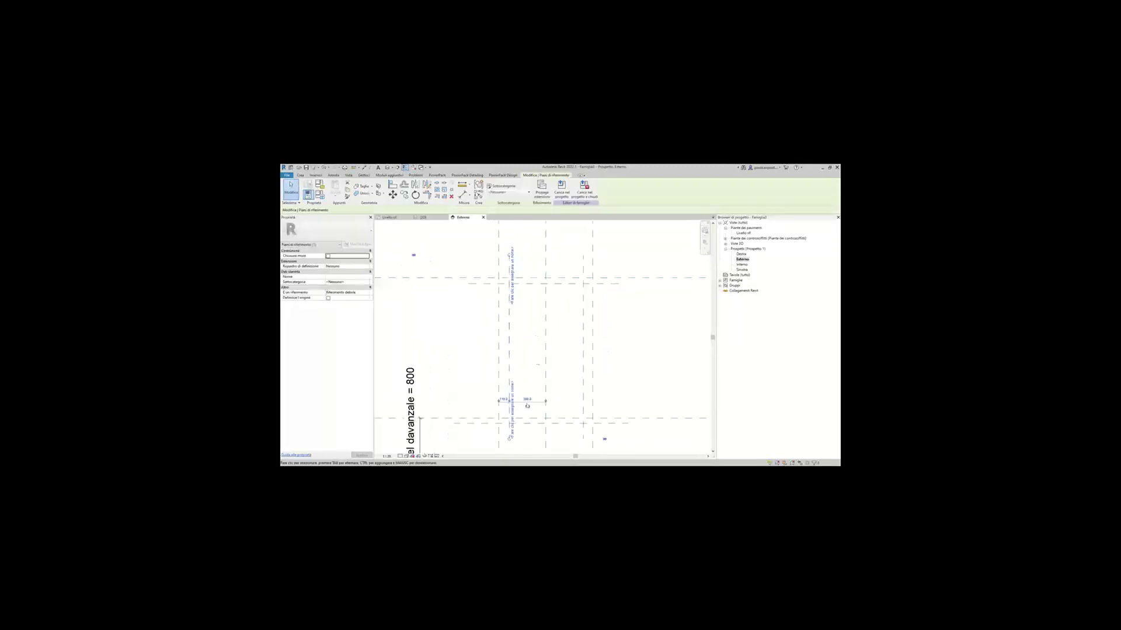
pyautogui.click(503, 400)
pyautogui.scroll(1, 502, 416)
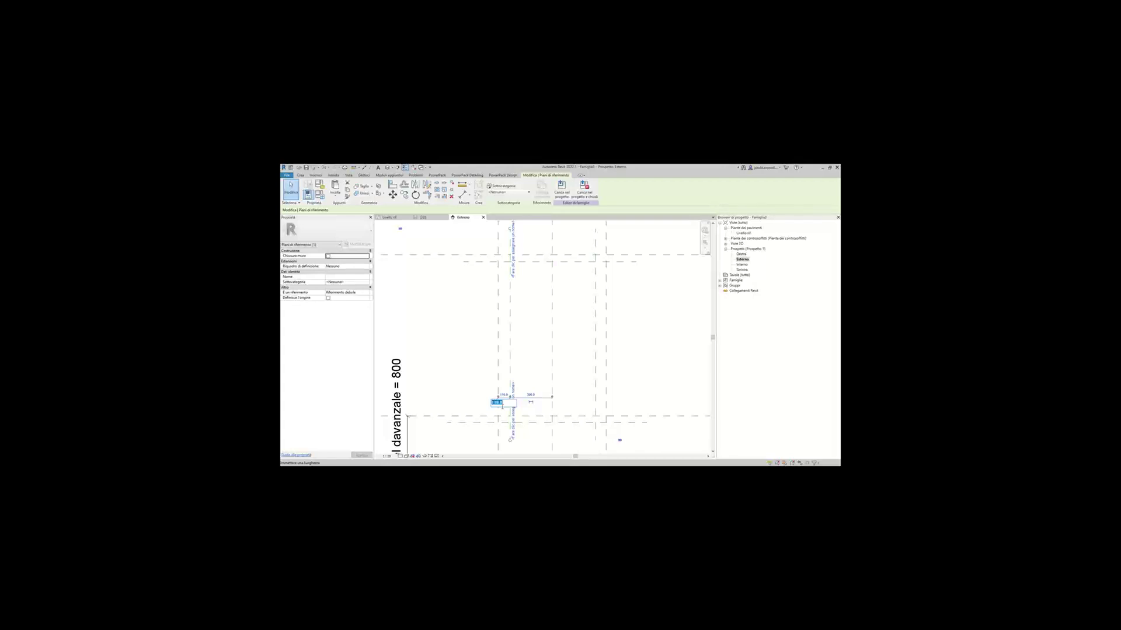
pyautogui.write('60')
pyautogui.press('Return')
pyautogui.press('Escape')
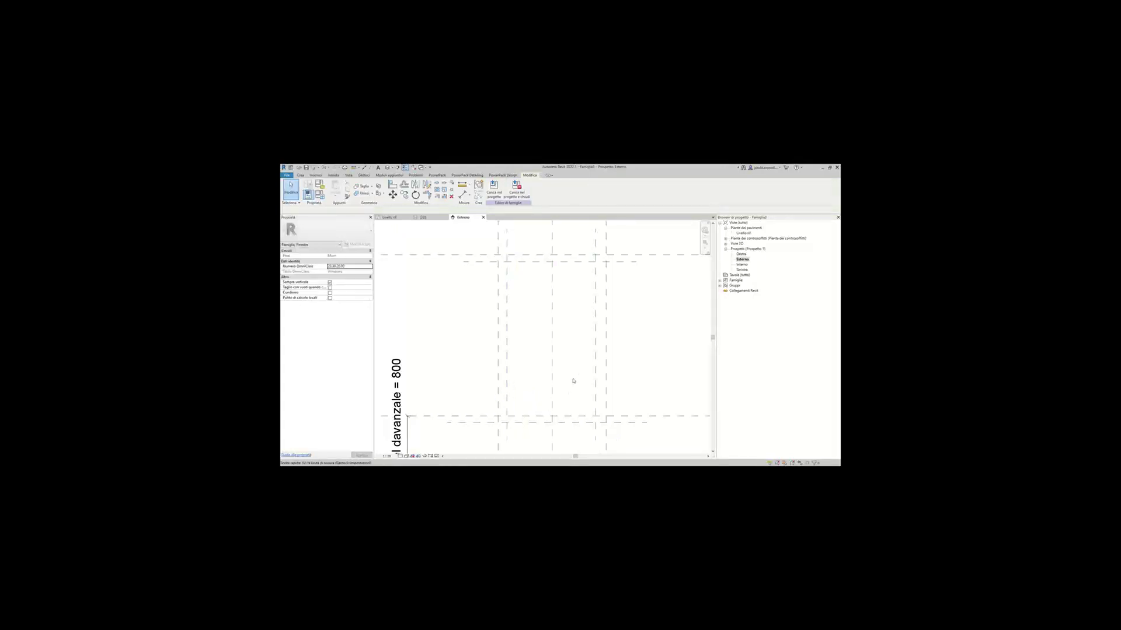
pyautogui.press('u')
pyautogui.press('n')
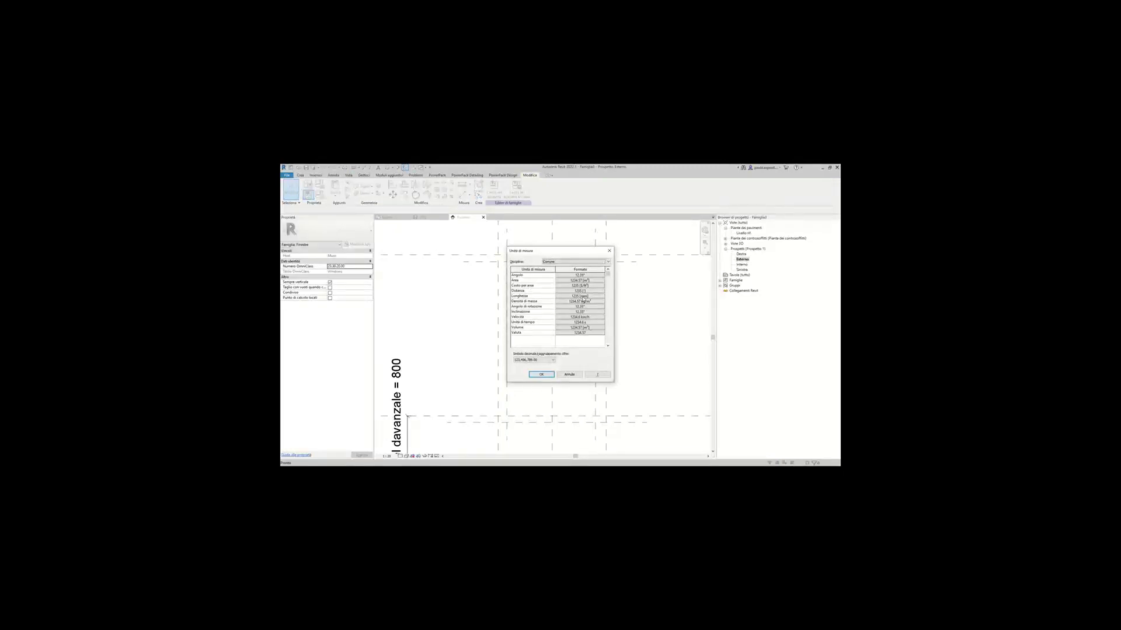
# Confirm the length format is millimetres and close the Units dialog.
pyautogui.click(584, 295)
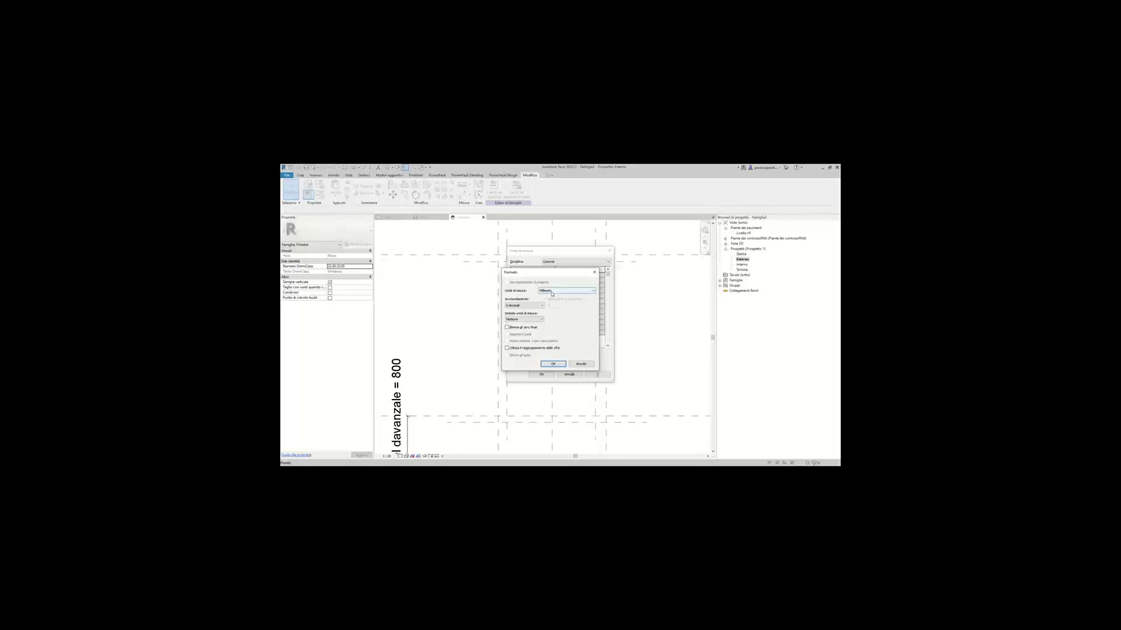
pyautogui.click(553, 364)
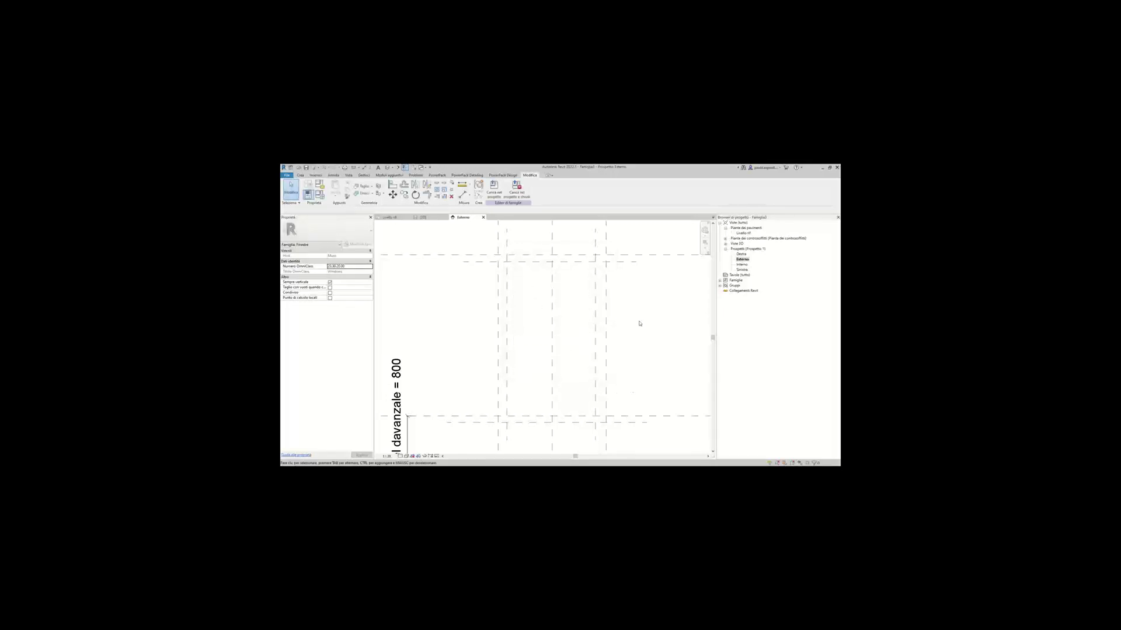
# Adjust the right vertical reference plane's spacing through its temporary dimension.
pyautogui.click(595, 325)
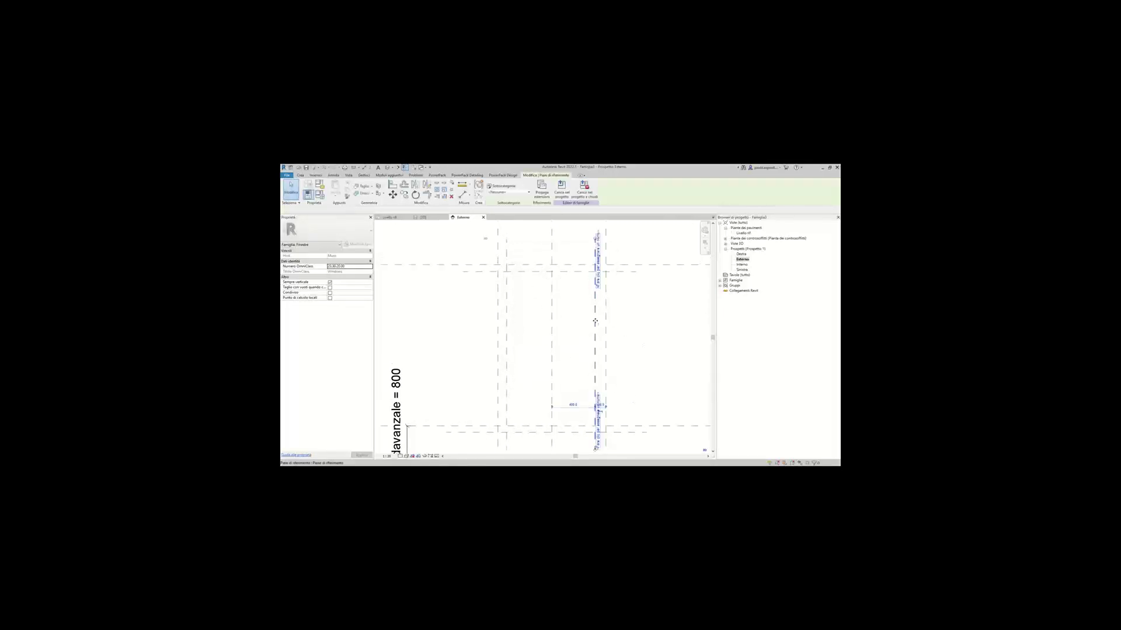
pyautogui.click(601, 406)
pyautogui.press('Return')
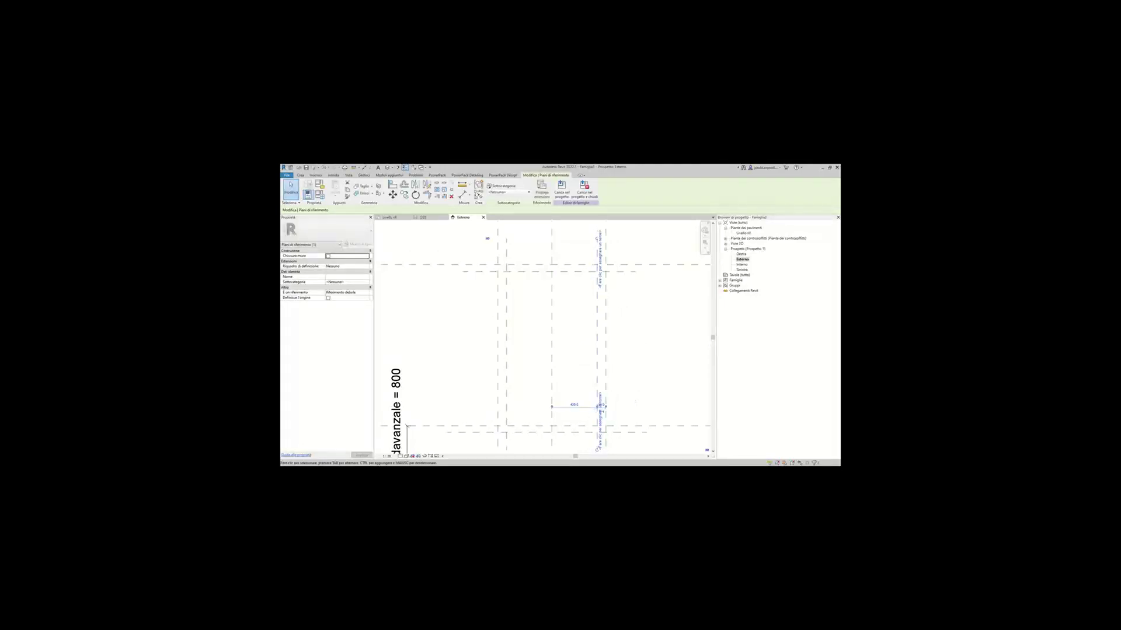
pyautogui.click(618, 407)
pyautogui.scroll(1, 617, 407)
# Enter 800+ as the left plane's offset, dismiss the formula error, and commit a corrected value.
pyautogui.click(487, 326)
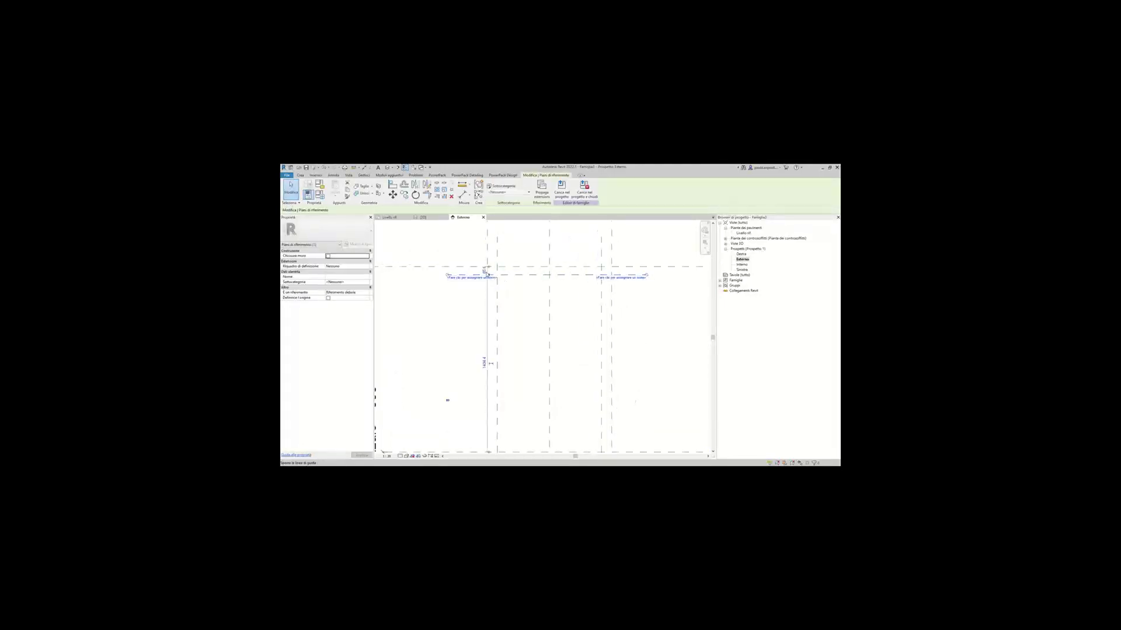
pyautogui.click(482, 270)
pyautogui.write('800+')
pyautogui.press('Return')
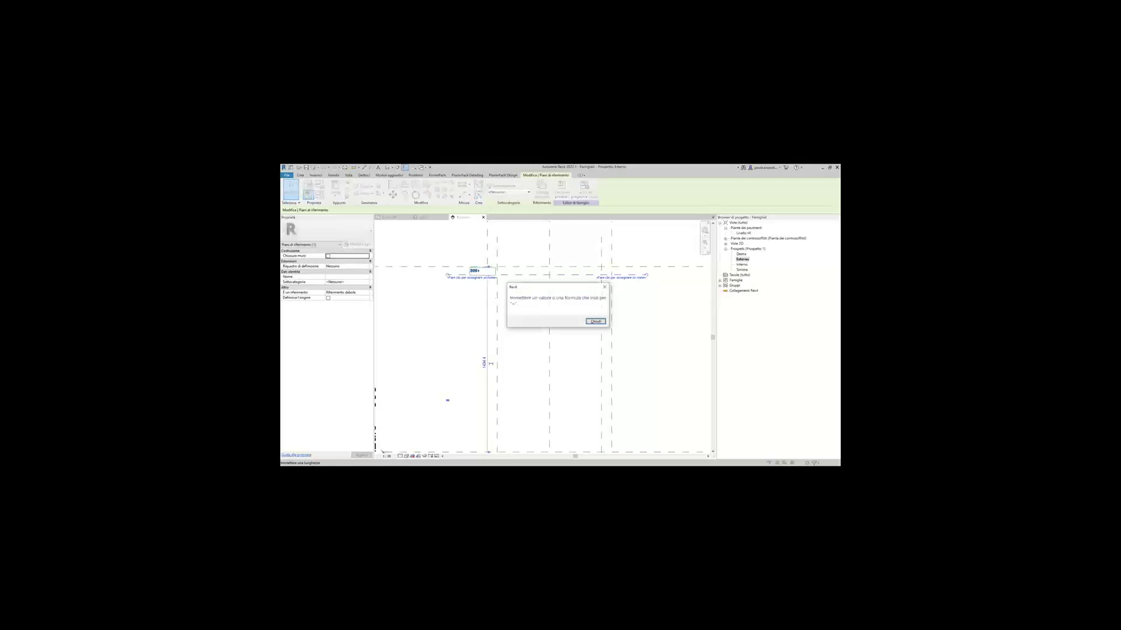
pyautogui.click(596, 321)
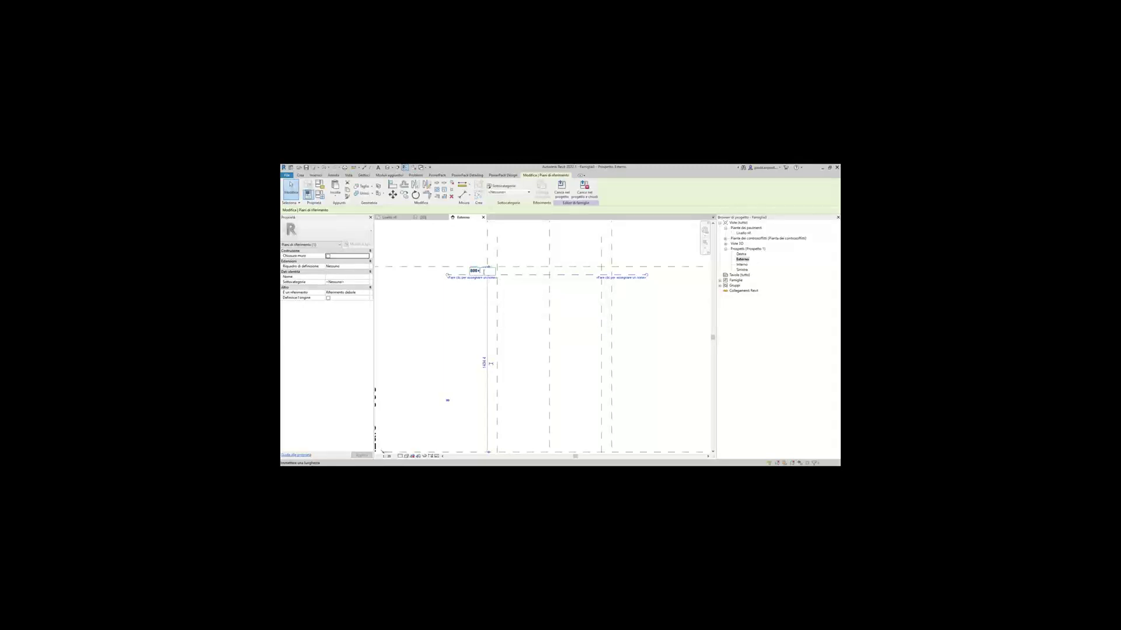
pyautogui.press('Return')
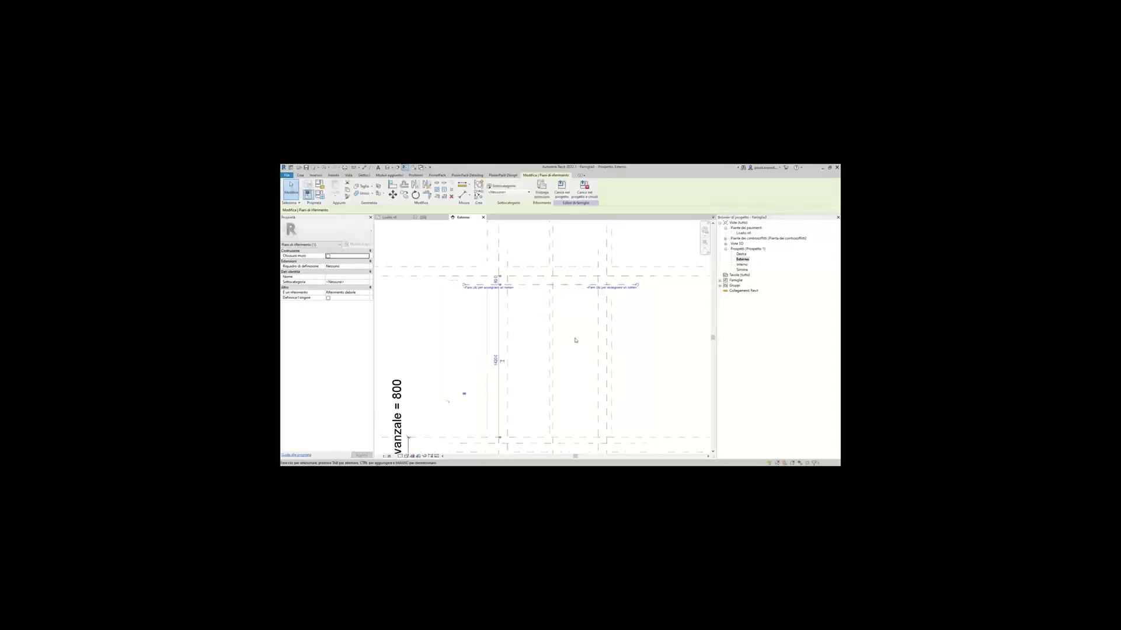
pyautogui.scroll(-2, 533, 412)
# Check a reference plane's position, then start the Aligned Dimension tool with DI.
pyautogui.click(513, 381)
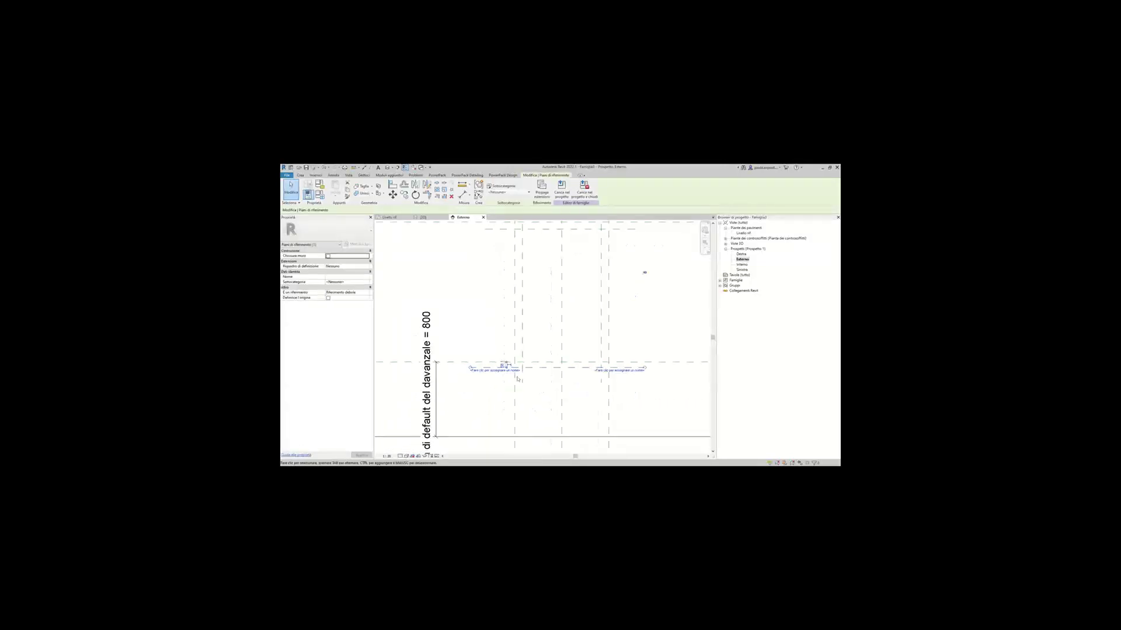
pyautogui.scroll(2, 511, 381)
pyautogui.press('Escape')
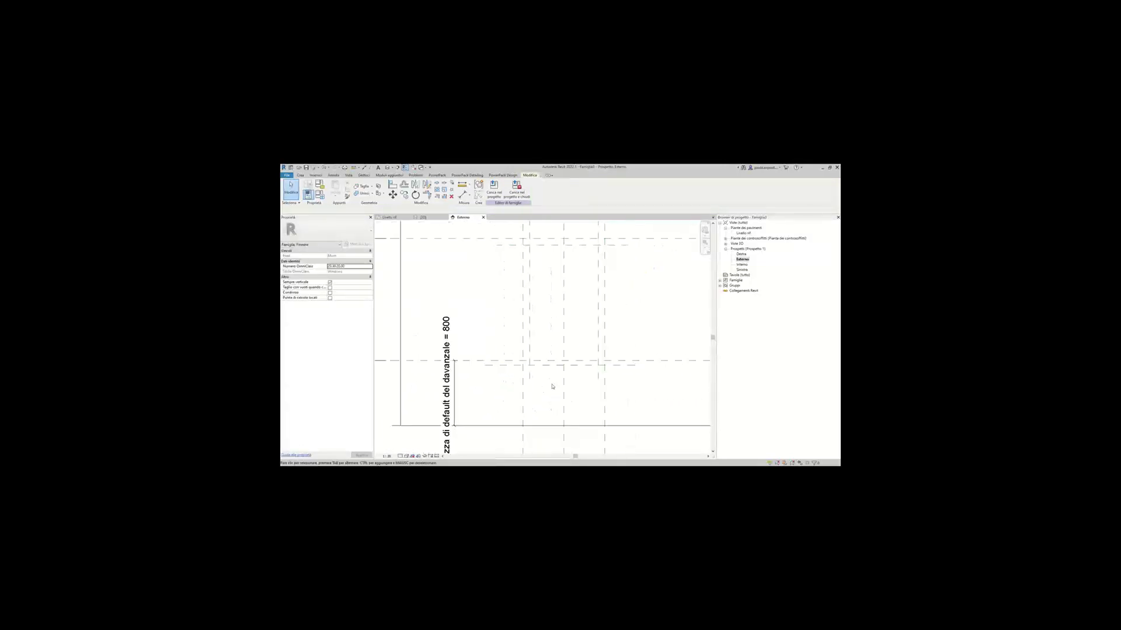
pyautogui.scroll(-2, 549, 385)
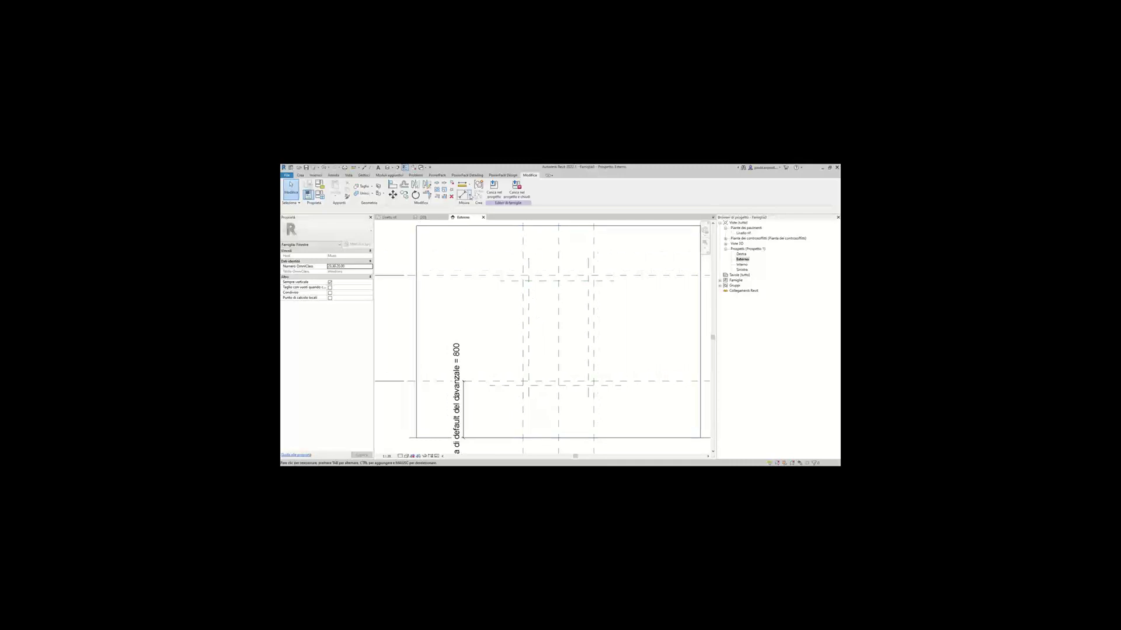
pyautogui.press('d')
pyautogui.press('i')
pyautogui.scroll(1, 518, 255)
# Place three 80 dimensions: two across vertical plane pairs and one across the upper horizontal planes.
pyautogui.click(525, 269)
pyautogui.click(532, 268)
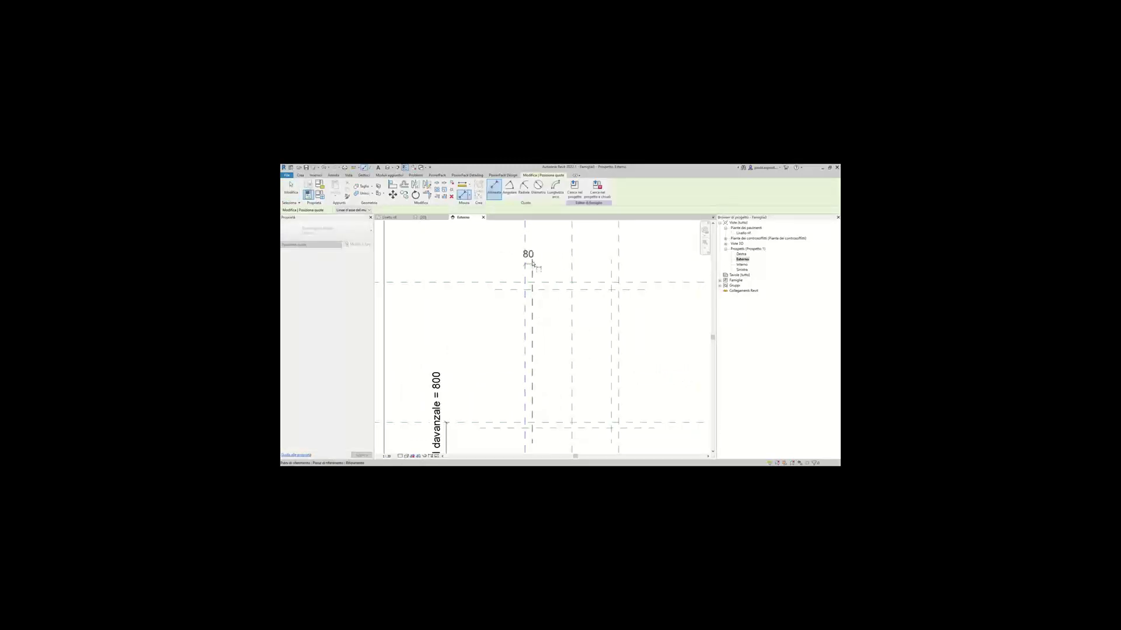
pyautogui.click(529, 241)
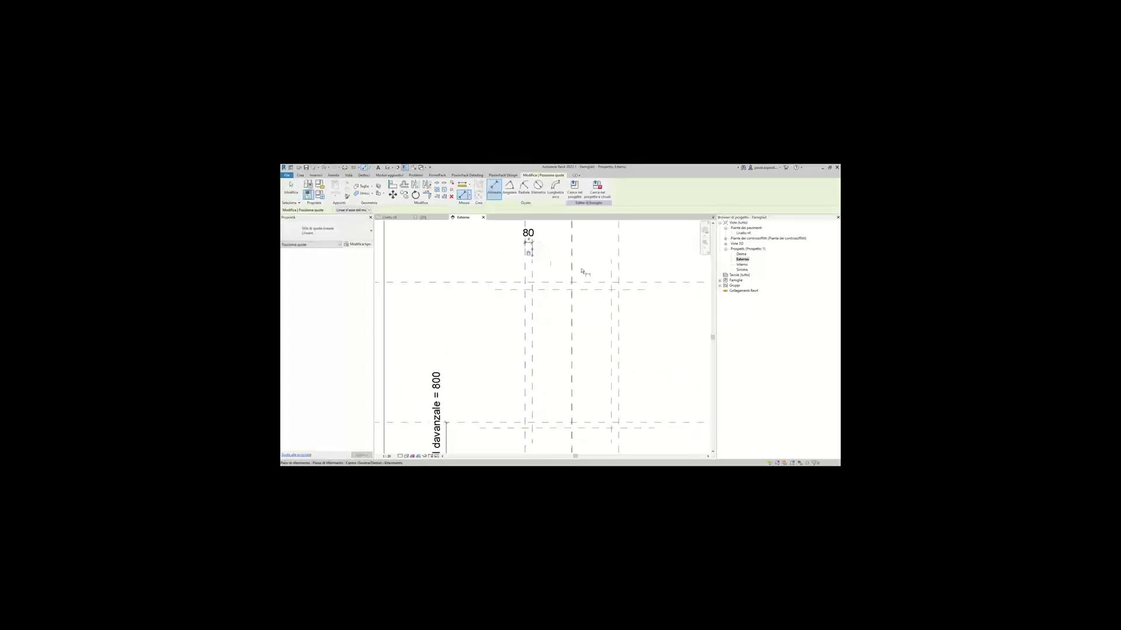
pyautogui.click(611, 262)
pyautogui.click(625, 244)
pyautogui.click(496, 282)
pyautogui.click(470, 286)
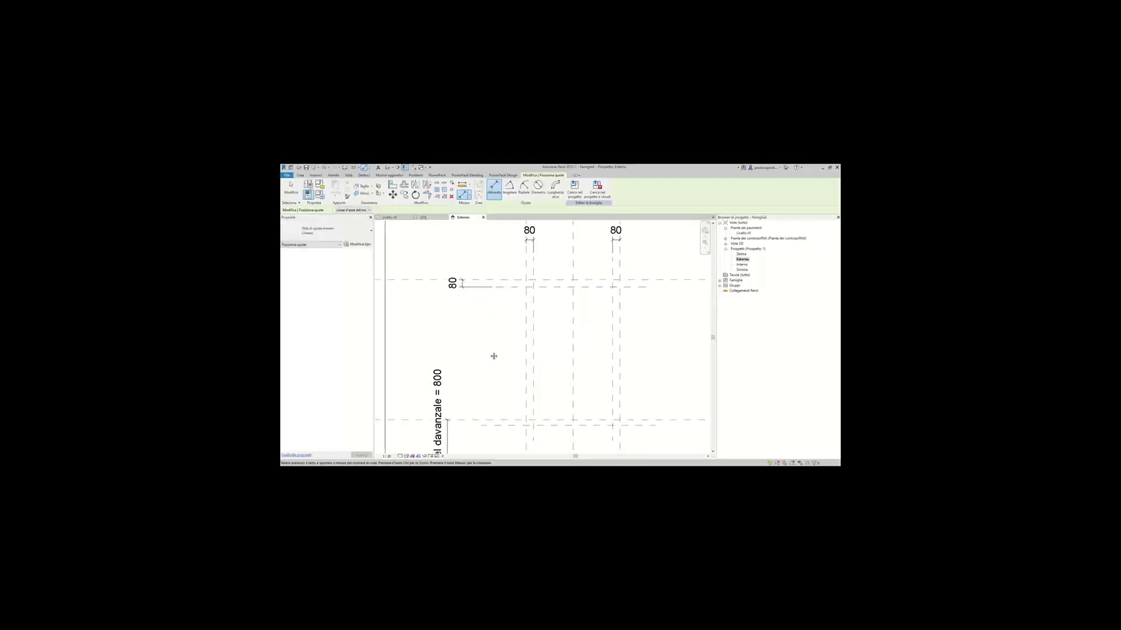
pyautogui.scroll(2, 492, 355)
pyautogui.press('Escape')
pyautogui.press('Escape')
pyautogui.scroll(1, 537, 391)
pyautogui.scroll(1, 517, 357)
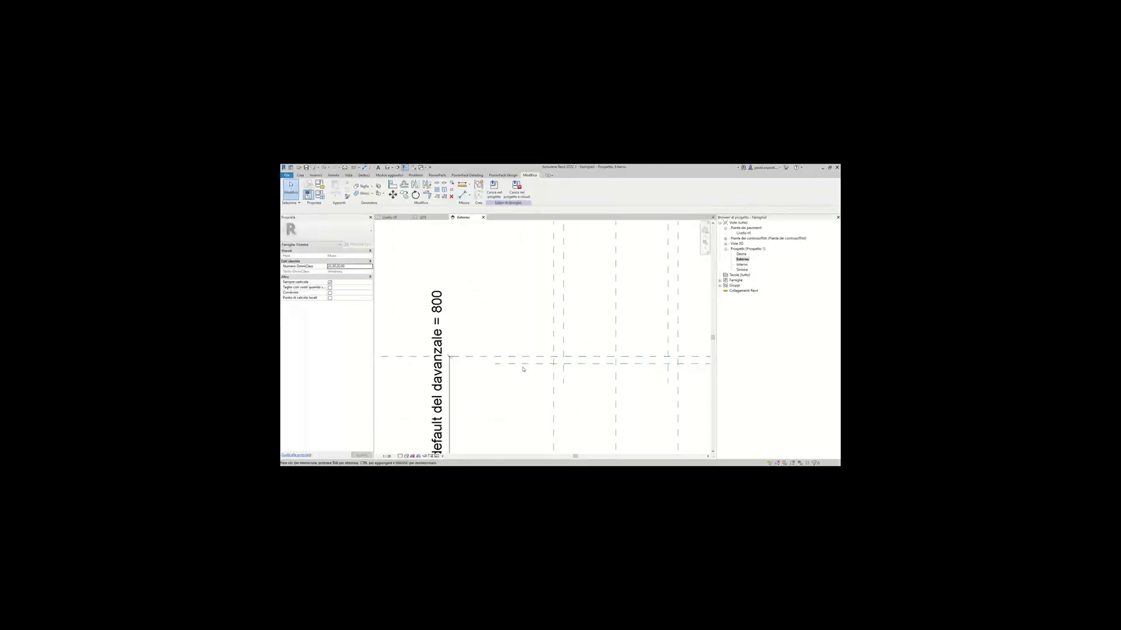
# Dimension the 30 gap between the two close sill reference planes with DI.
pyautogui.click(520, 363)
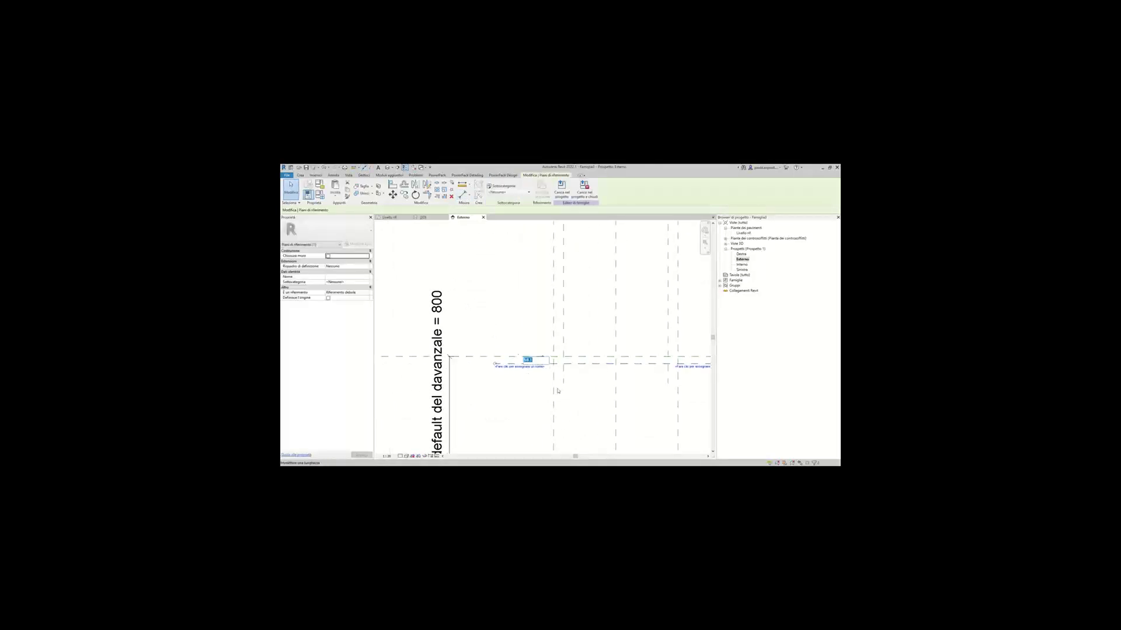
pyautogui.press('Escape')
pyautogui.scroll(1, 515, 367)
pyautogui.scroll(1, 515, 365)
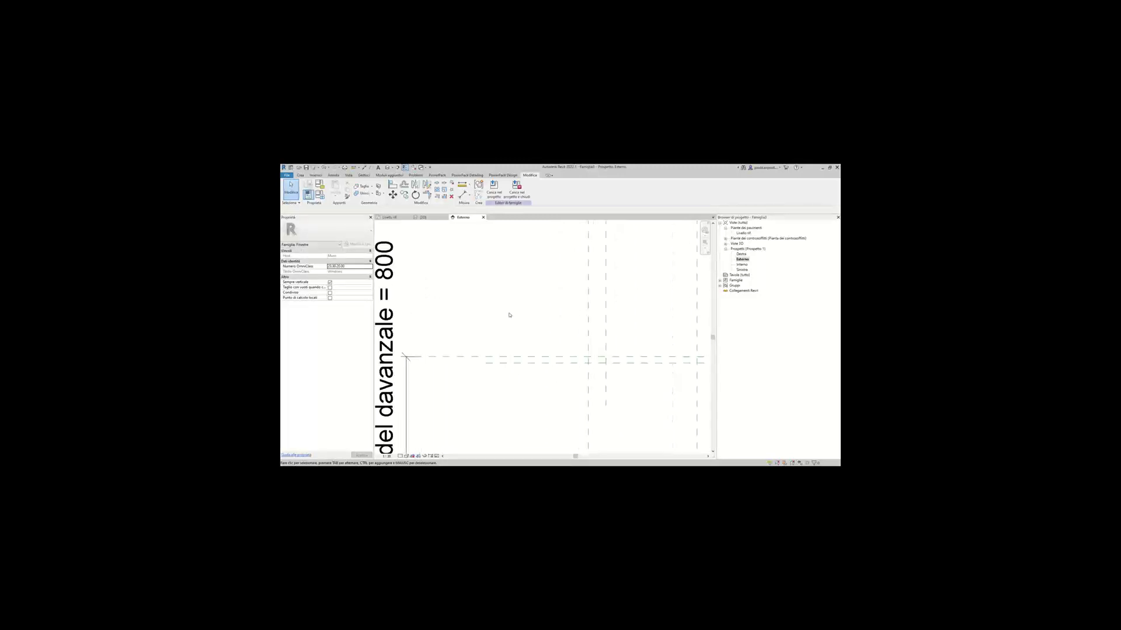
pyautogui.scroll(-2, 511, 322)
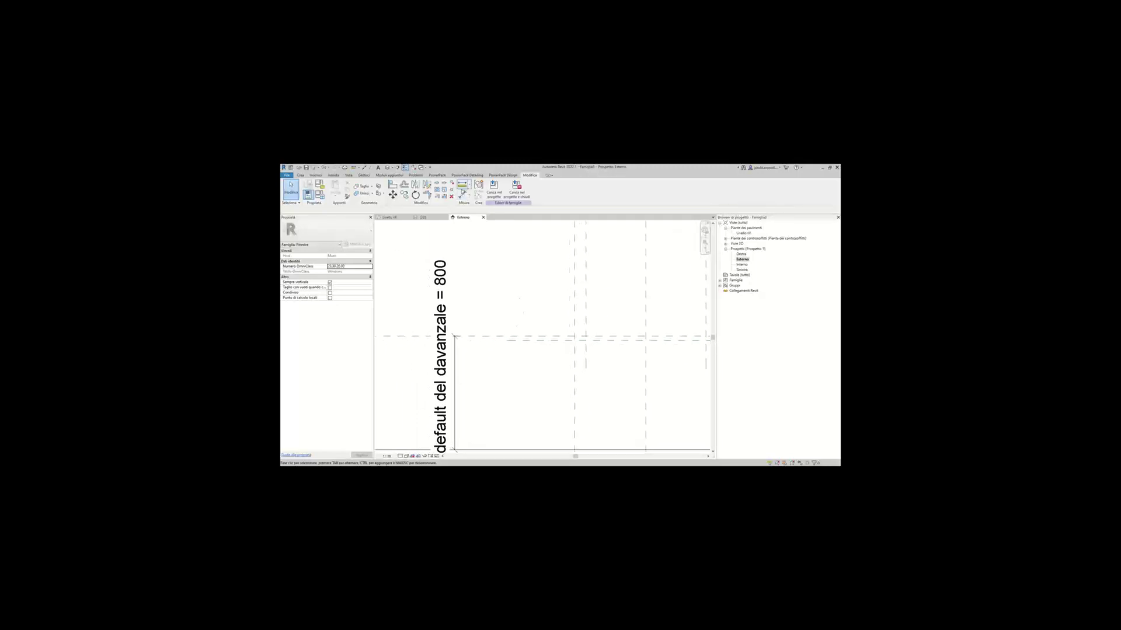
pyautogui.press('d')
pyautogui.press('i')
pyautogui.click(536, 341)
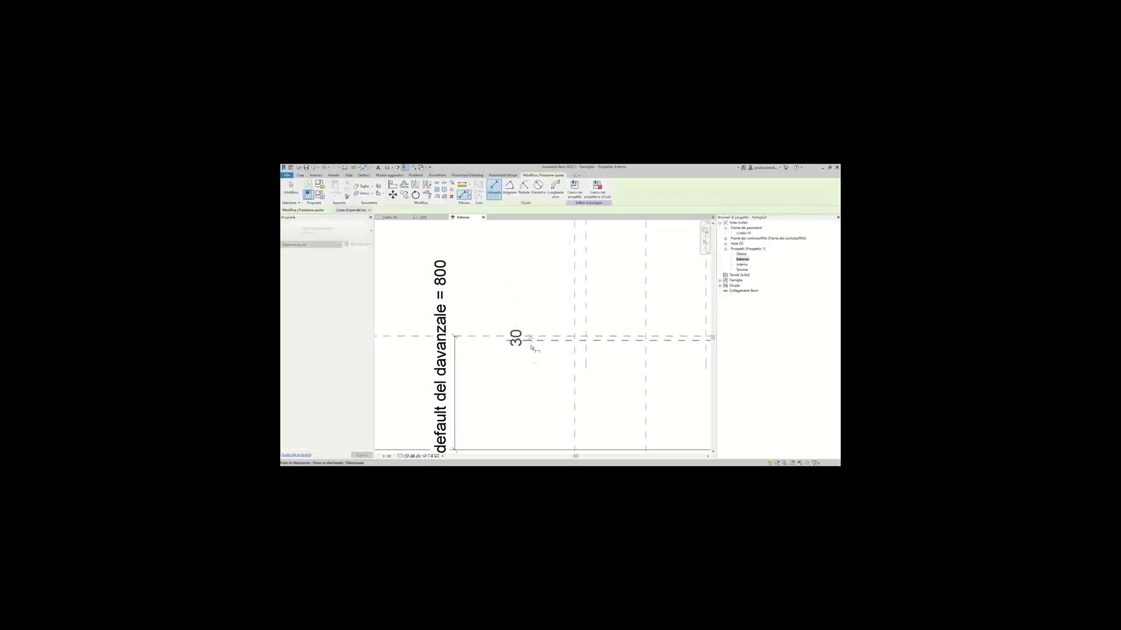
pyautogui.click(492, 370)
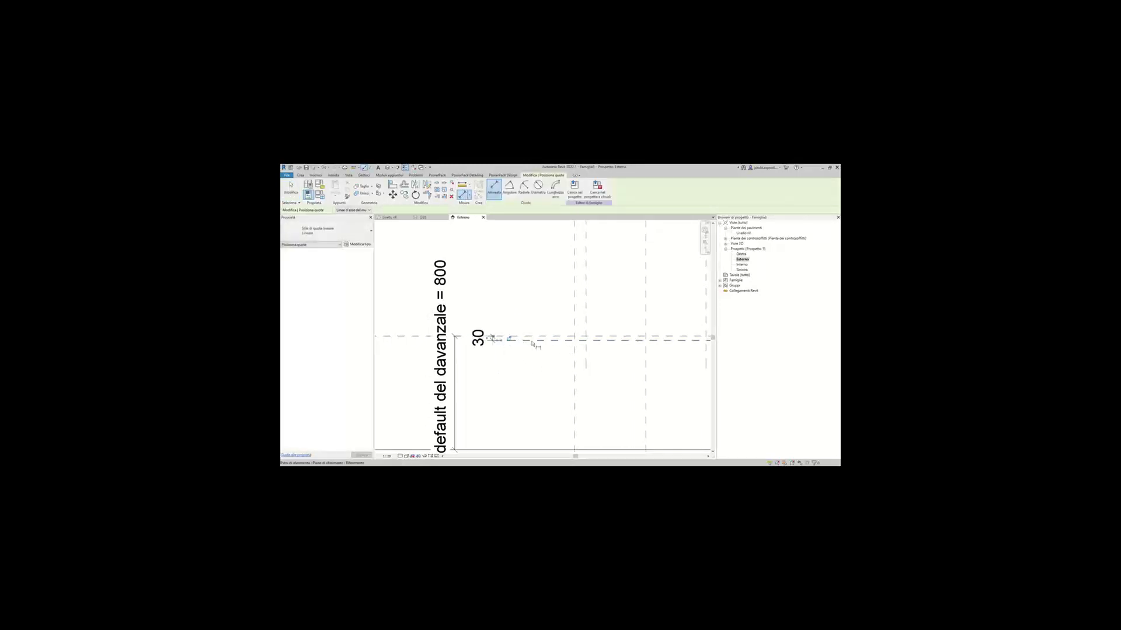
pyautogui.press('Escape')
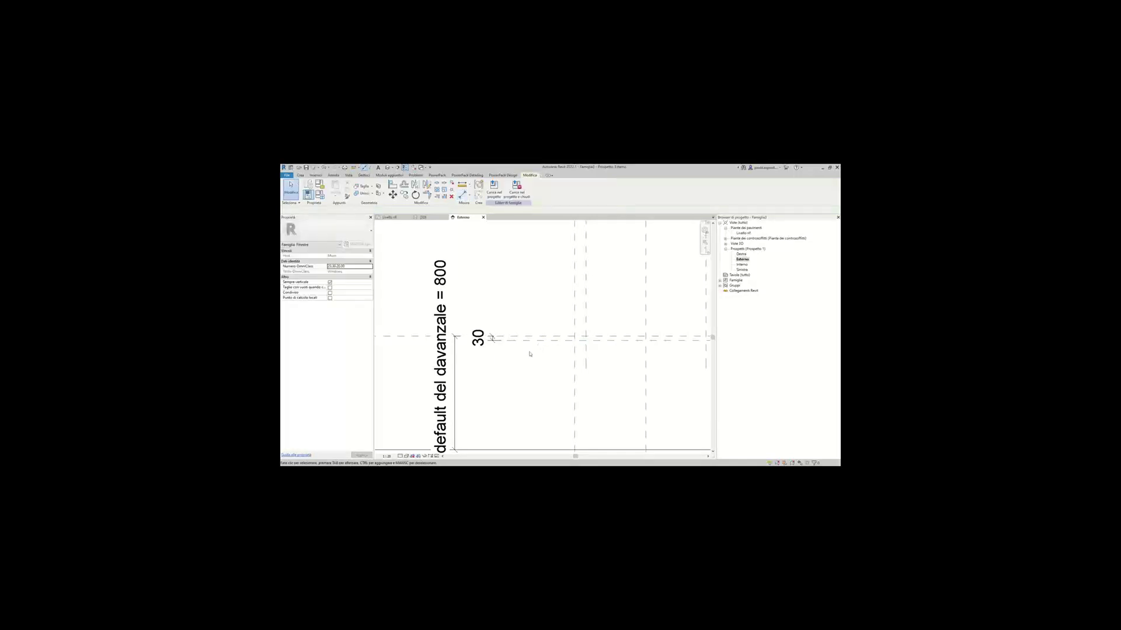
# Pan around the sill area and select the 30 dimension.
pyautogui.click(501, 339)
pyautogui.click(512, 368)
pyautogui.moveTo(513, 368); pyautogui.dragTo(529, 358, button='middle')
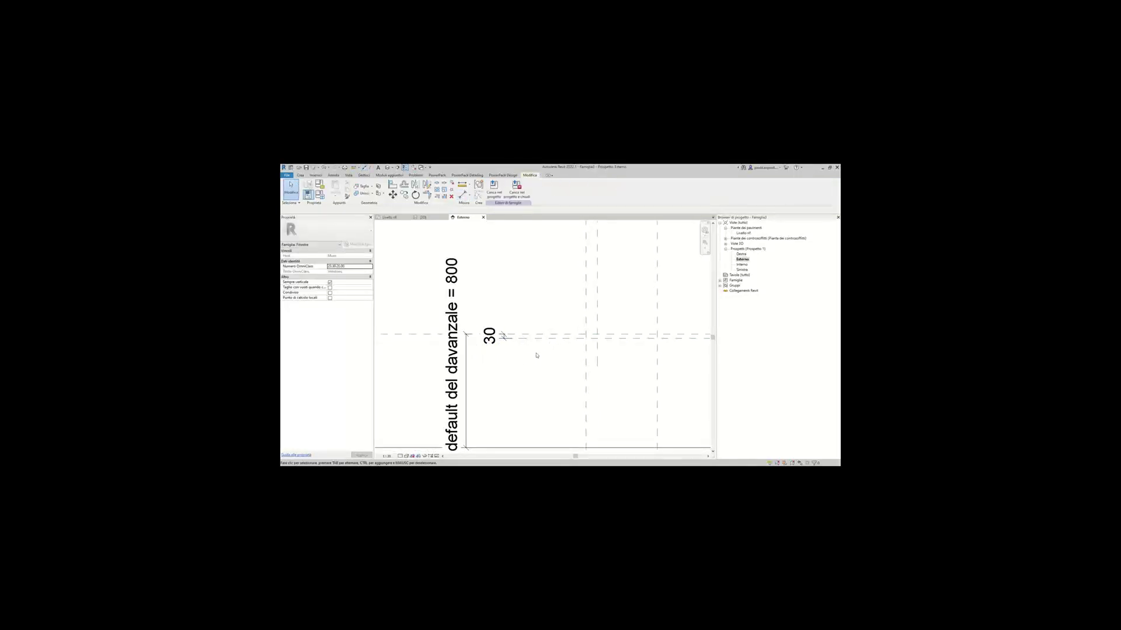
pyautogui.scroll(-2, 490, 365)
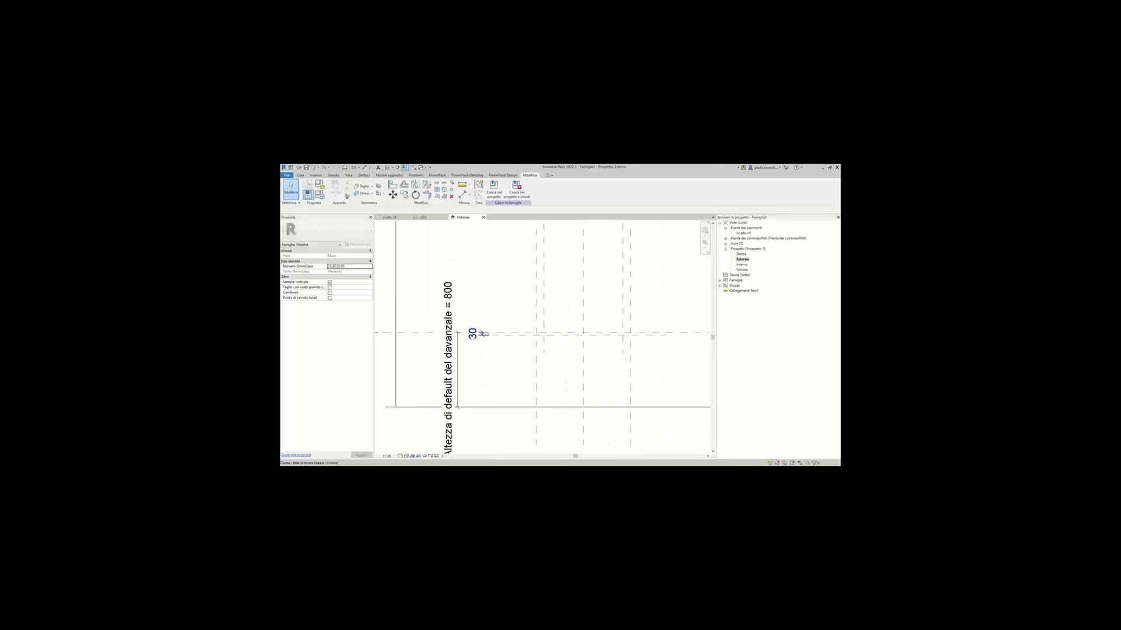
pyautogui.scroll(1, 488, 348)
pyautogui.moveTo(488, 348); pyautogui.dragTo(500, 354, button='middle')
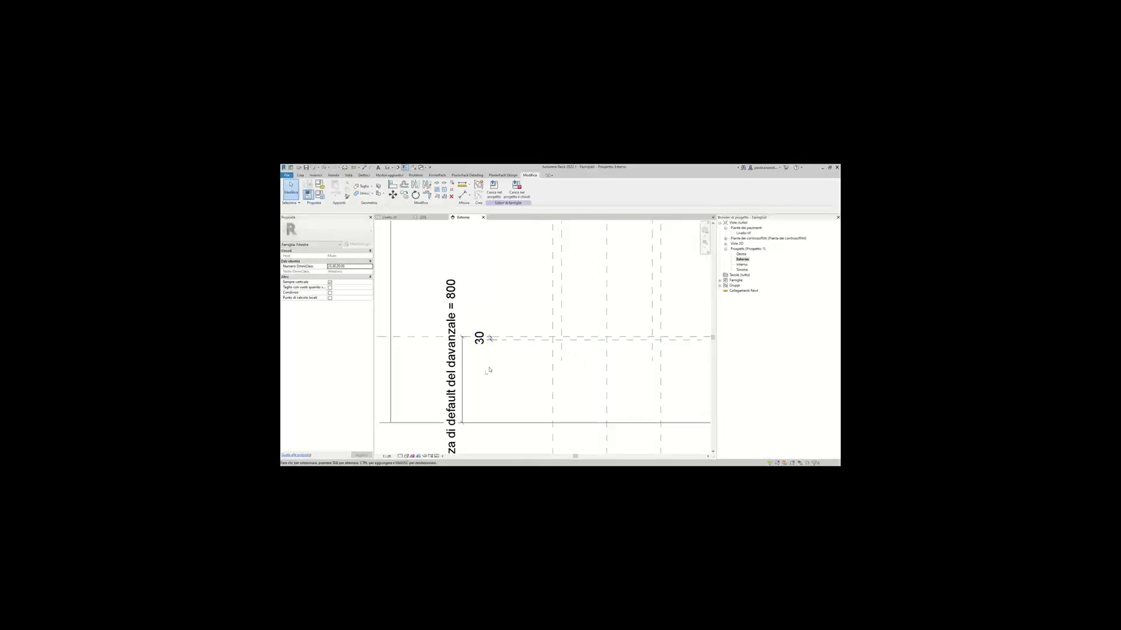
pyautogui.moveTo(490, 370); pyautogui.dragTo(519, 371, button='middle')
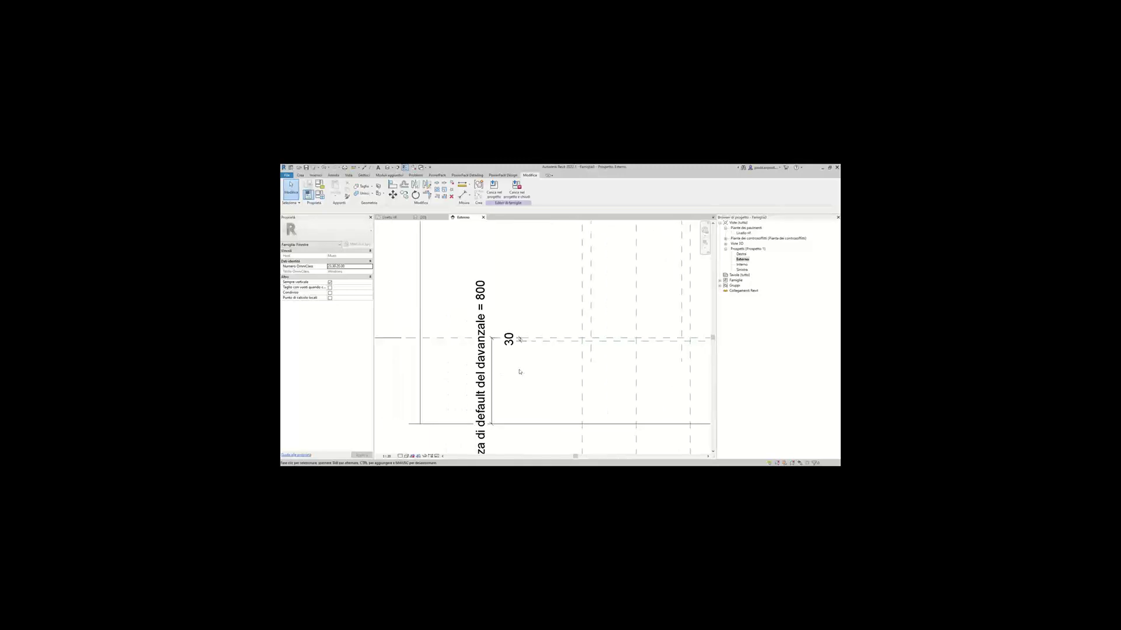
pyautogui.click(517, 339)
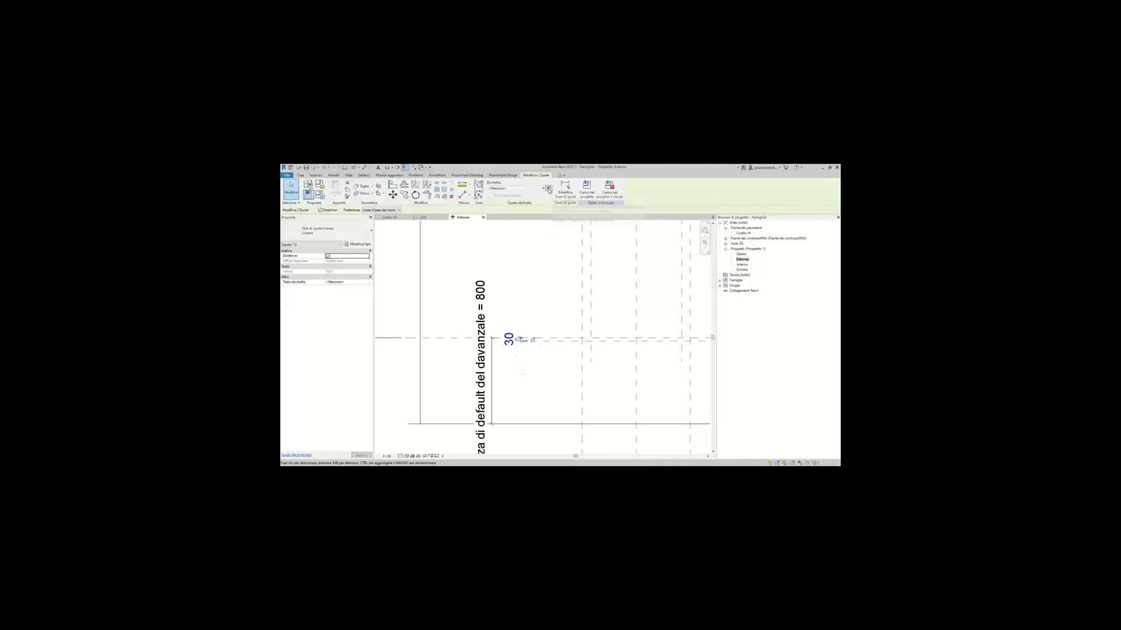
# Label the 30 sill dimension with a new type parameter named Spessore davanzale.
pyautogui.click(548, 189)
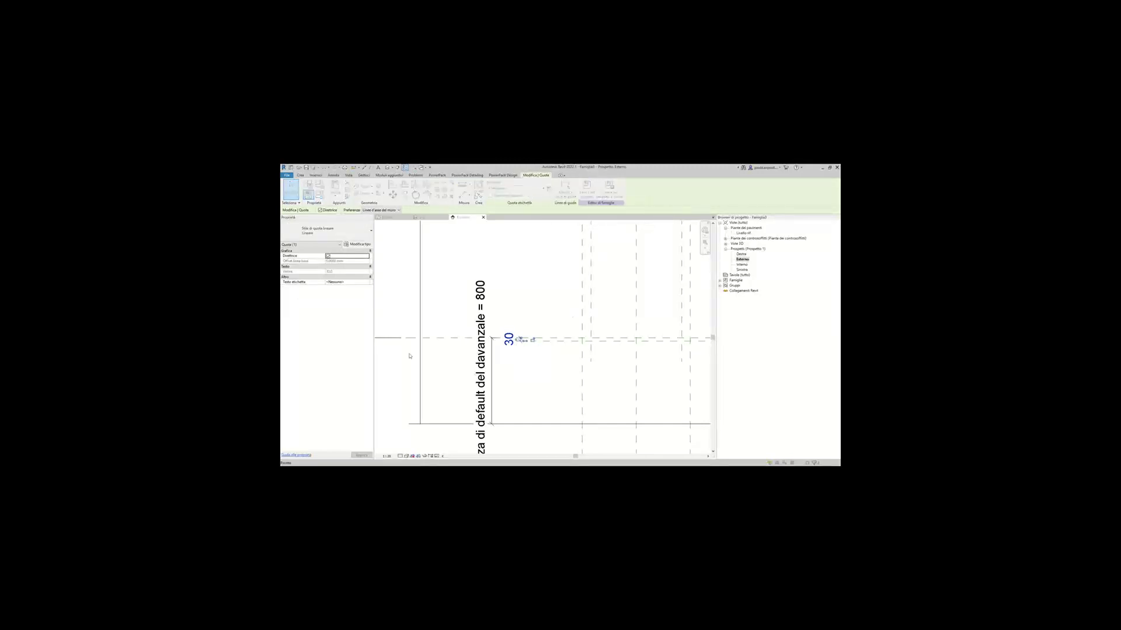
pyautogui.moveTo(606, 261); pyautogui.dragTo(539, 250)
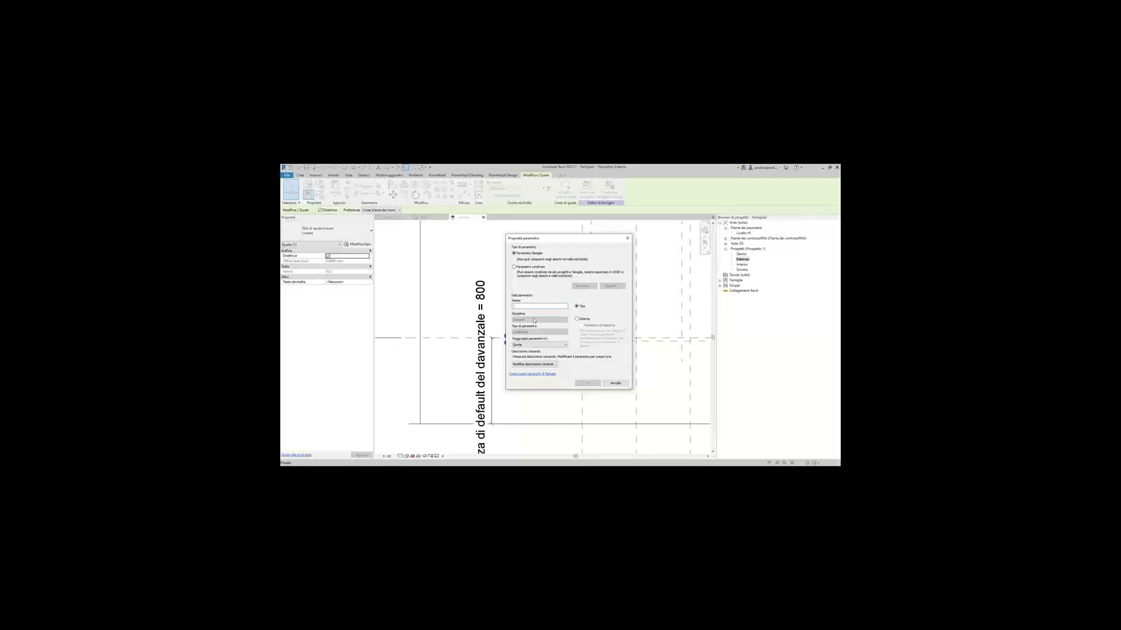
pyautogui.write('Spessore davanzale')
pyautogui.moveTo(575, 243); pyautogui.dragTo(573, 243)
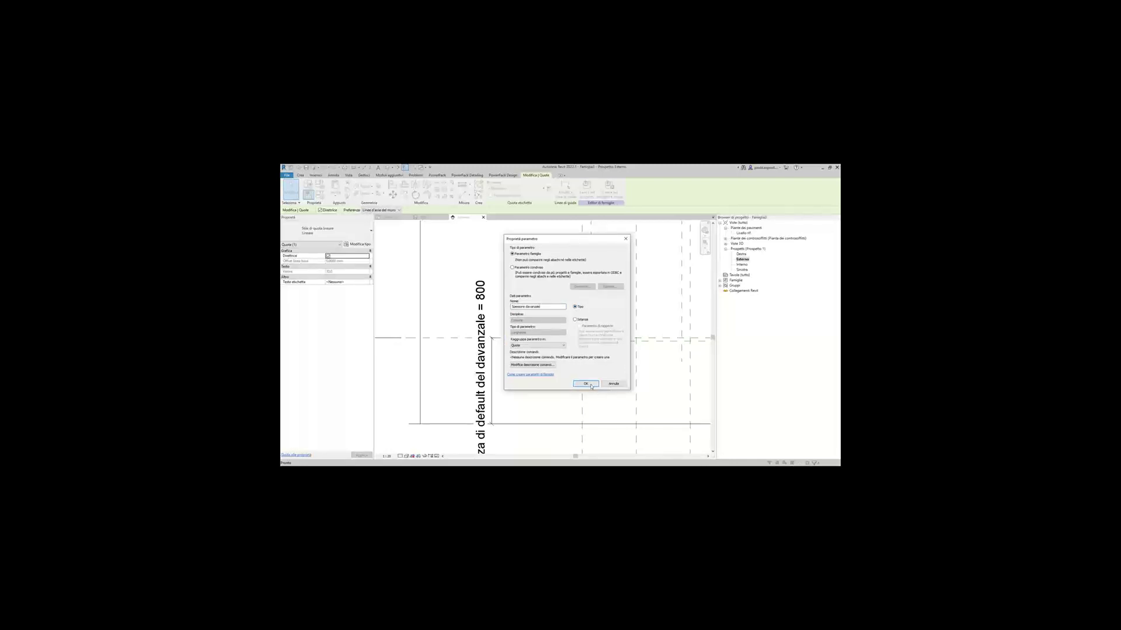
pyautogui.click(586, 383)
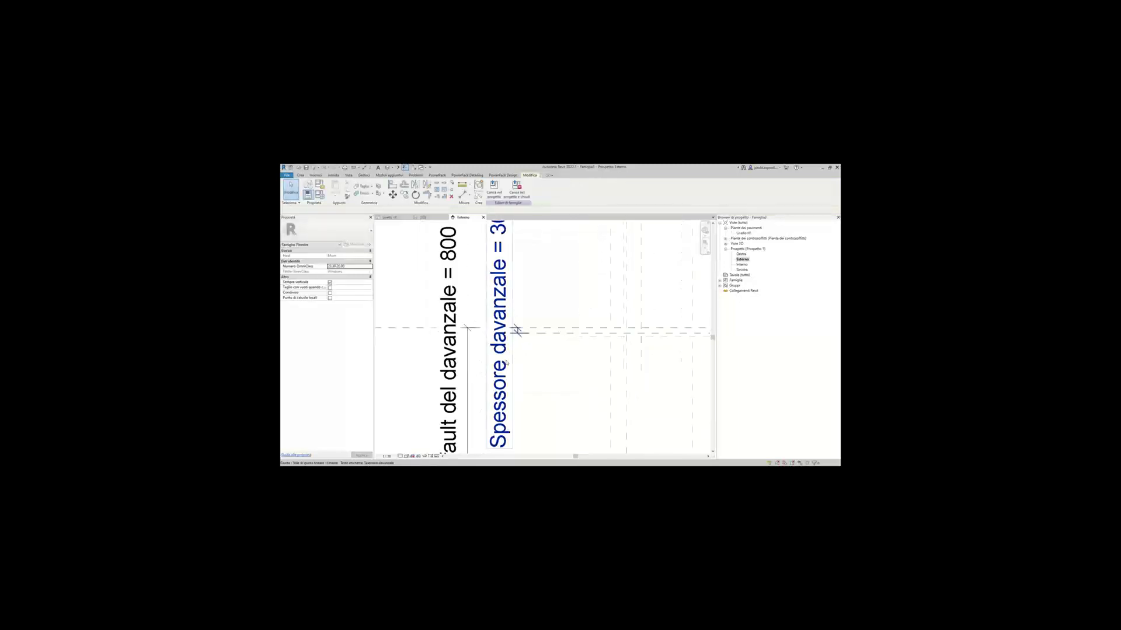
# Select the Spessore davanzale dimension and open its value, then cancel the edit.
pyautogui.scroll(-2, 500, 365)
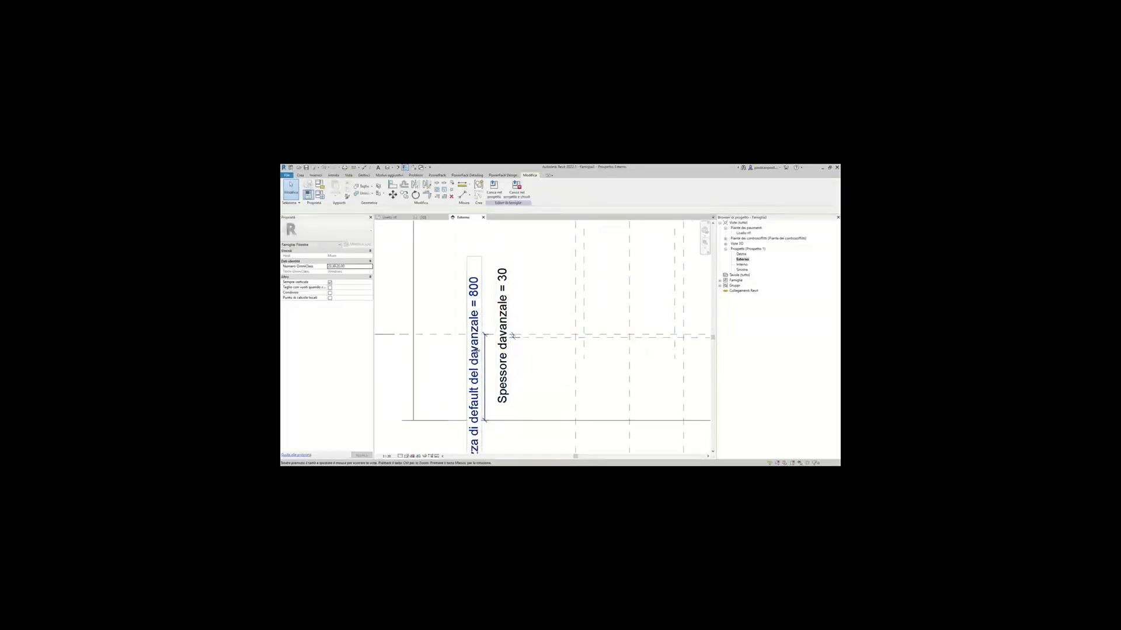
pyautogui.scroll(-2, 496, 324)
pyautogui.moveTo(522, 325); pyautogui.dragTo(521, 341, button='middle')
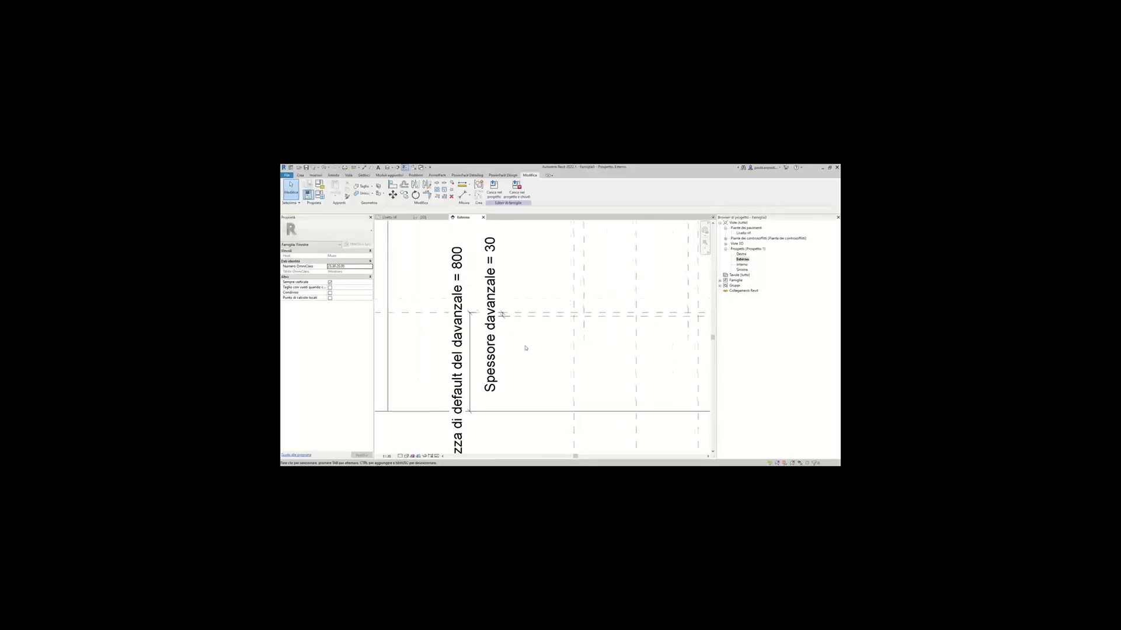
pyautogui.click(497, 311)
pyautogui.click(498, 311)
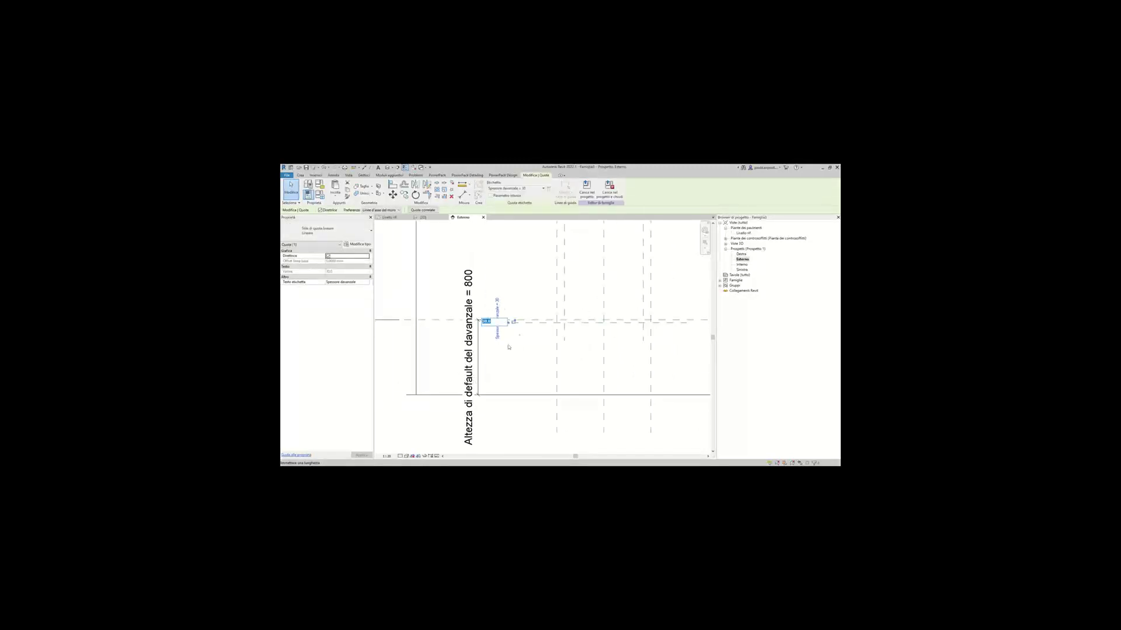
pyautogui.press('Escape')
pyautogui.press('Escape')
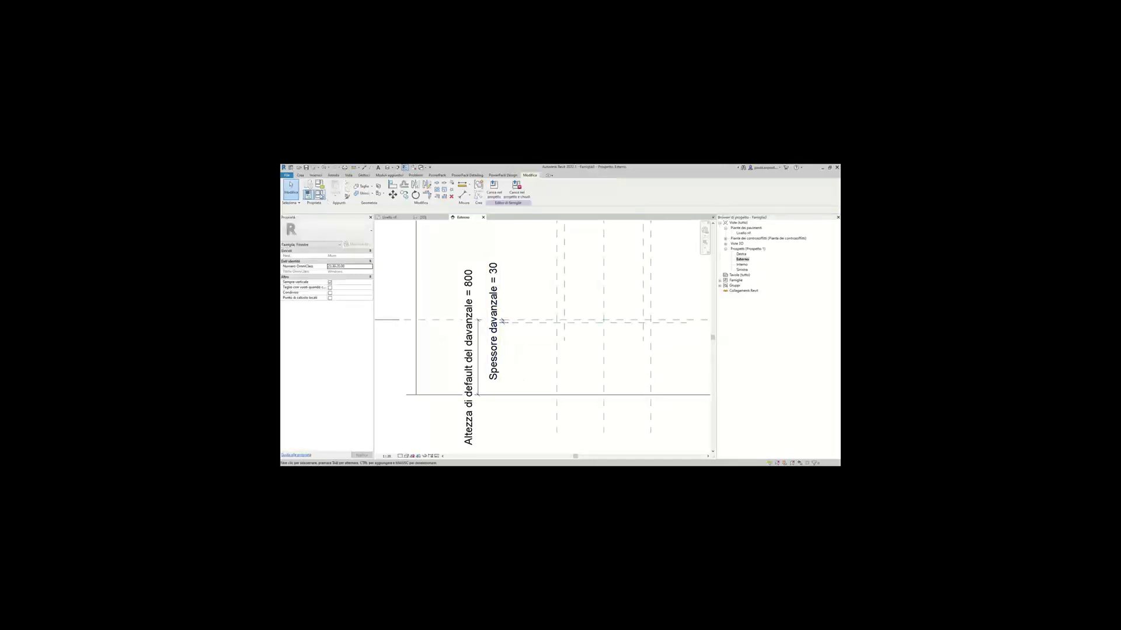
# Review and edit the Altezza and Spessore davanzale values in Family Types.
pyautogui.click(319, 195)
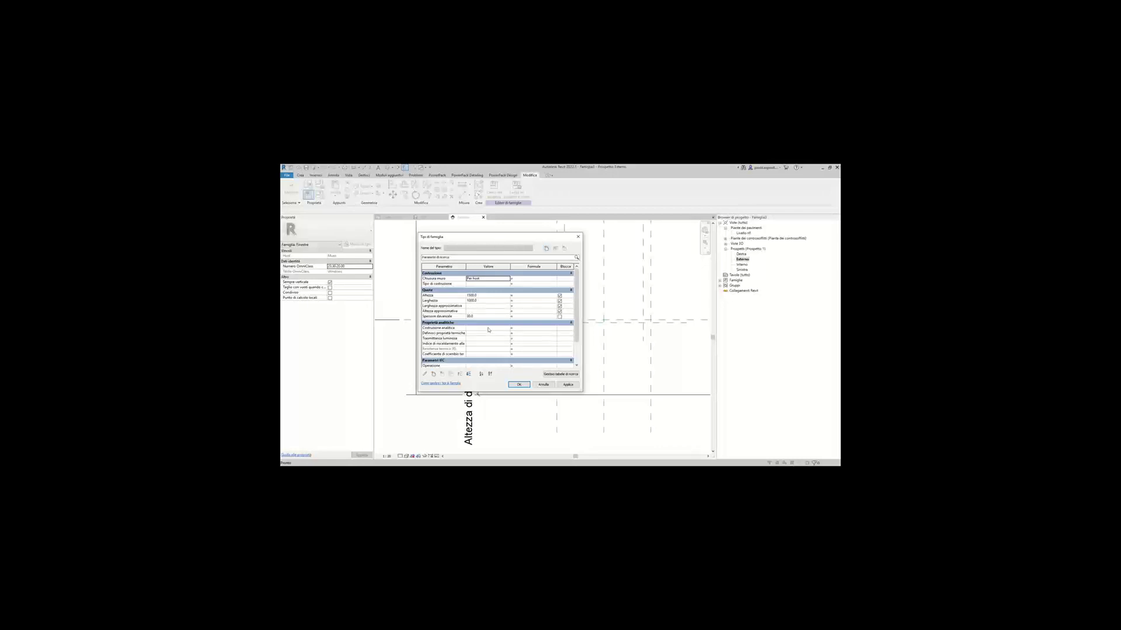
pyautogui.click(471, 296)
pyautogui.click(474, 317)
pyautogui.doubleClick(478, 316)
pyautogui.moveTo(506, 240); pyautogui.dragTo(499, 240)
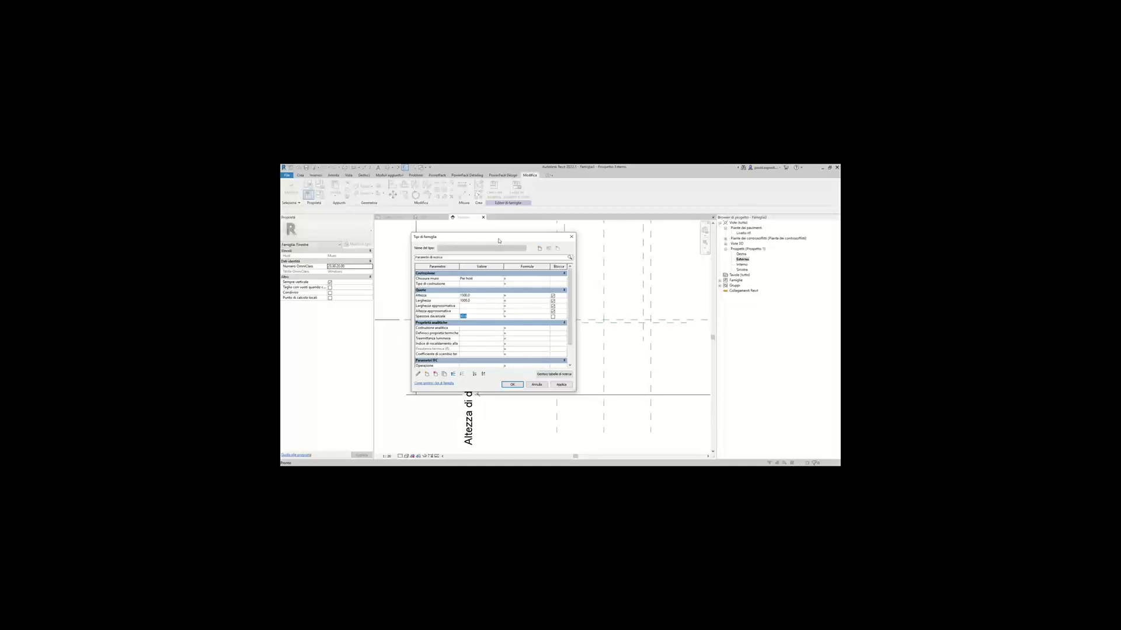
pyautogui.click(511, 384)
# Enter 20 as the sill thickness on the dimension, then switch to the 3D view.
pyautogui.scroll(-2, 574, 378)
pyautogui.moveTo(574, 377); pyautogui.dragTo(537, 392, button='middle')
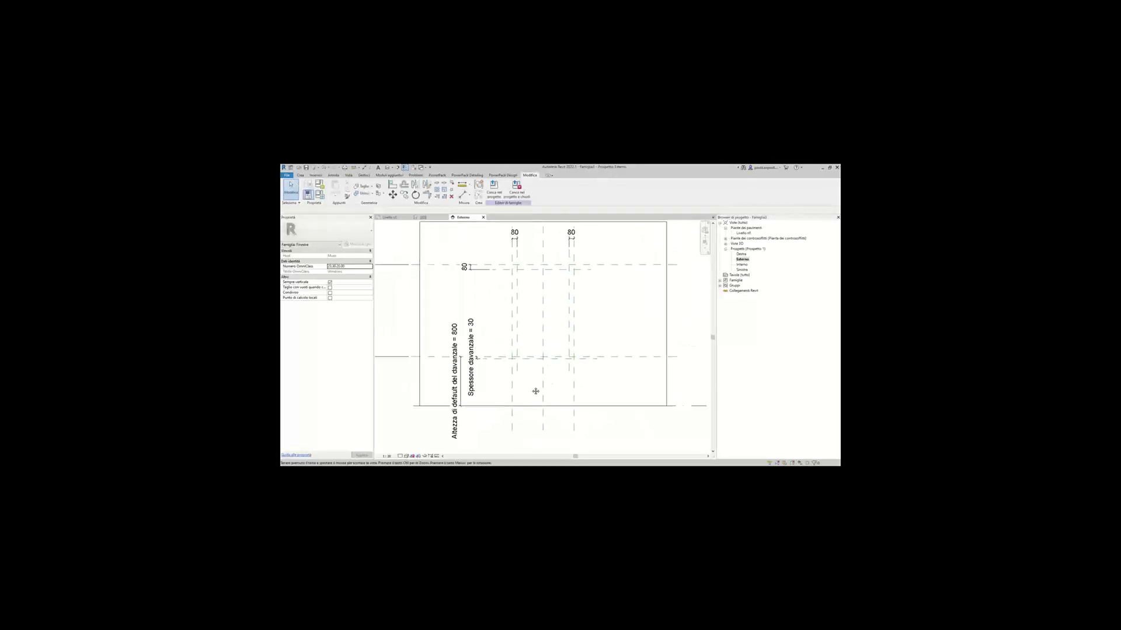
pyautogui.click(472, 350)
pyautogui.click(472, 345)
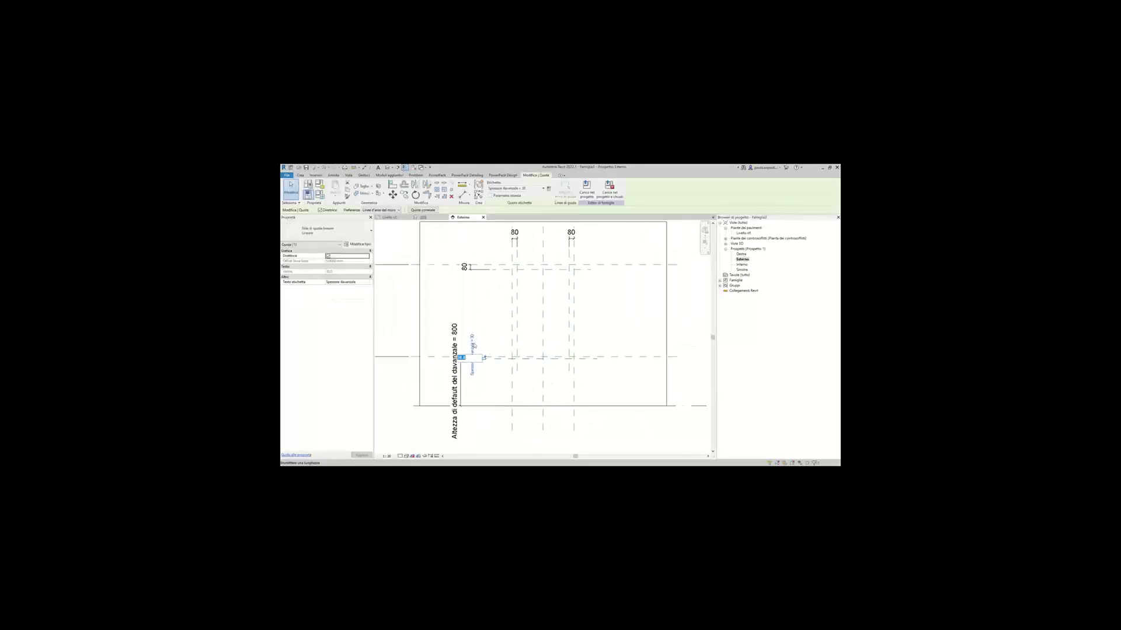
pyautogui.write('20')
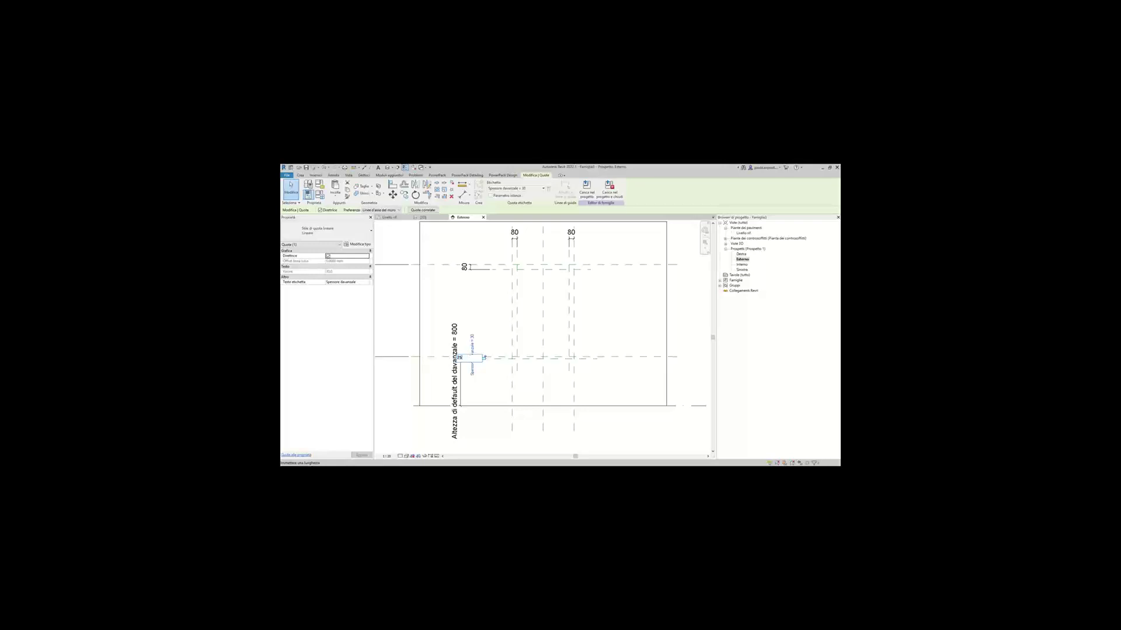
pyautogui.press('Return')
pyautogui.click(592, 382)
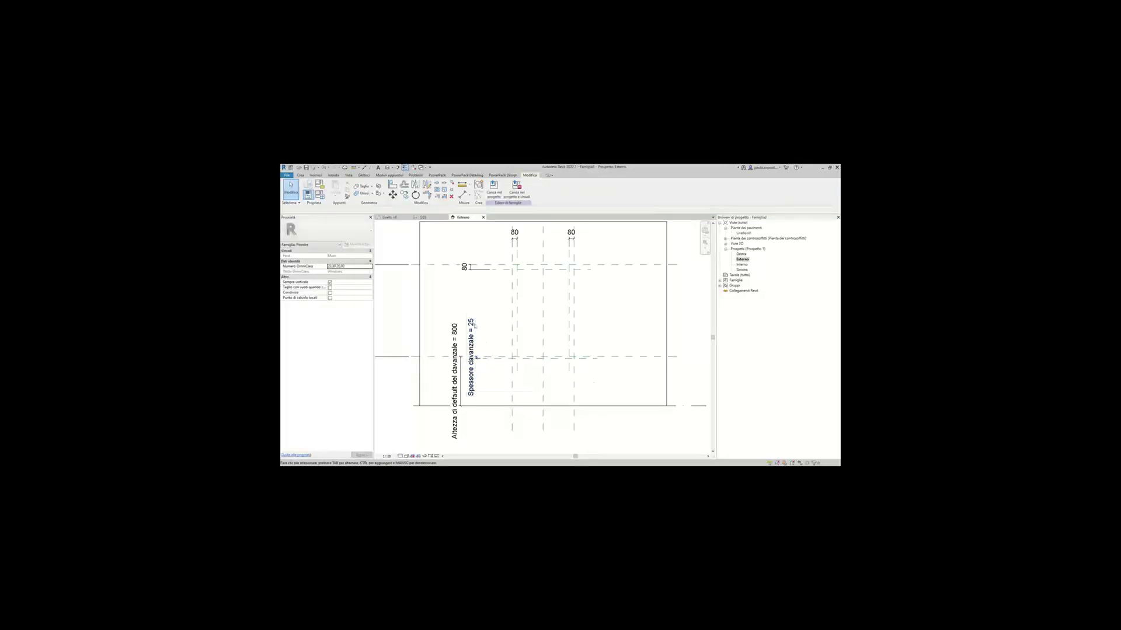
pyautogui.moveTo(480, 390); pyautogui.dragTo(487, 408, button='middle')
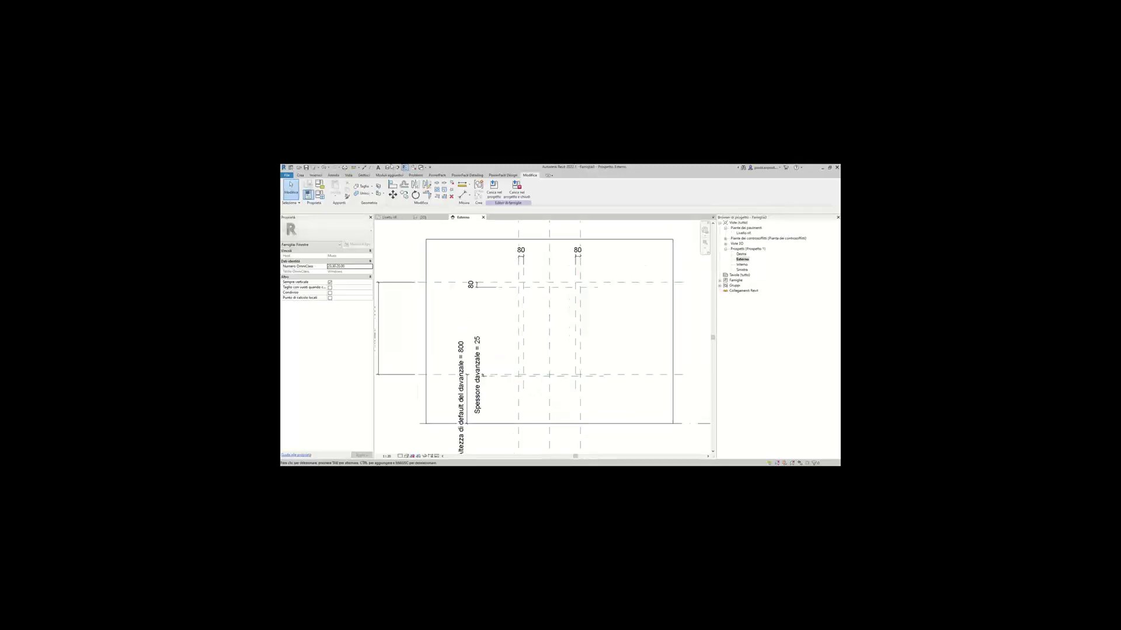
pyautogui.click(388, 168)
# Orbit the 3D view to see the panel's back, then open the Interno elevation.
pyautogui.keyDown('shift'); pyautogui.moveTo(439, 377); pyautogui.dragTo(594, 369, button='middle'); pyautogui.keyUp('shift')
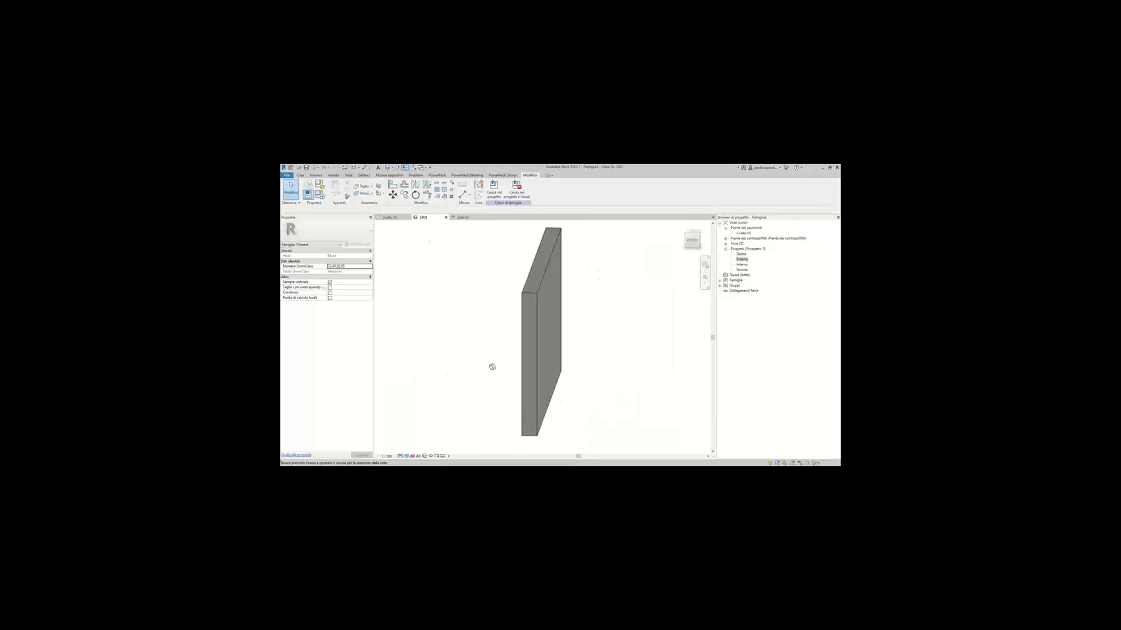
pyautogui.doubleClick(742, 259)
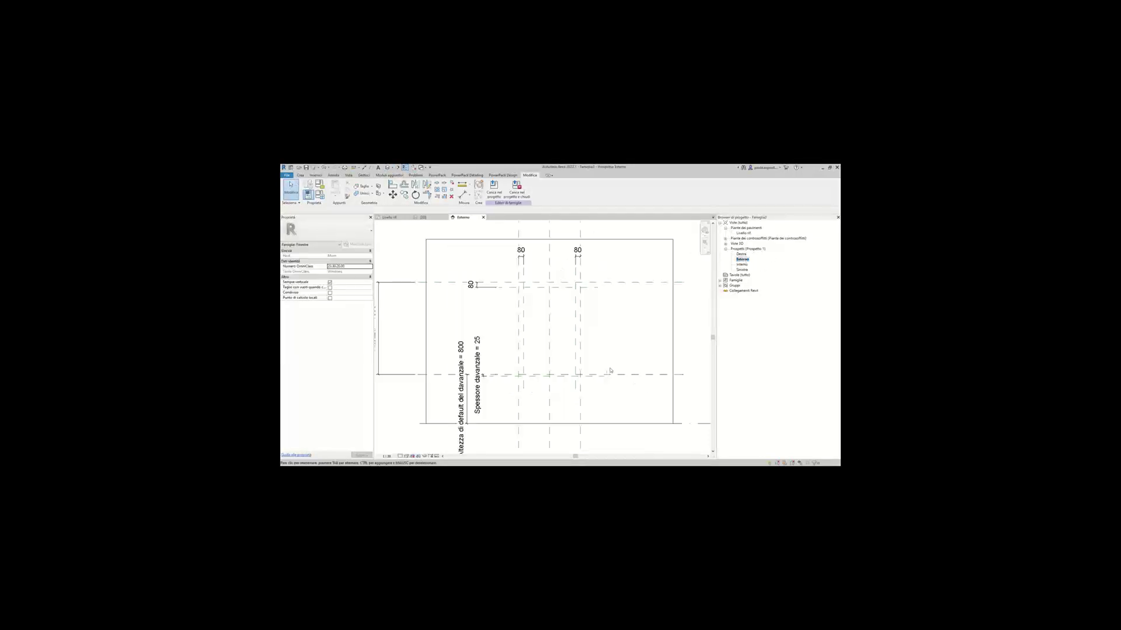
pyautogui.doubleClick(742, 264)
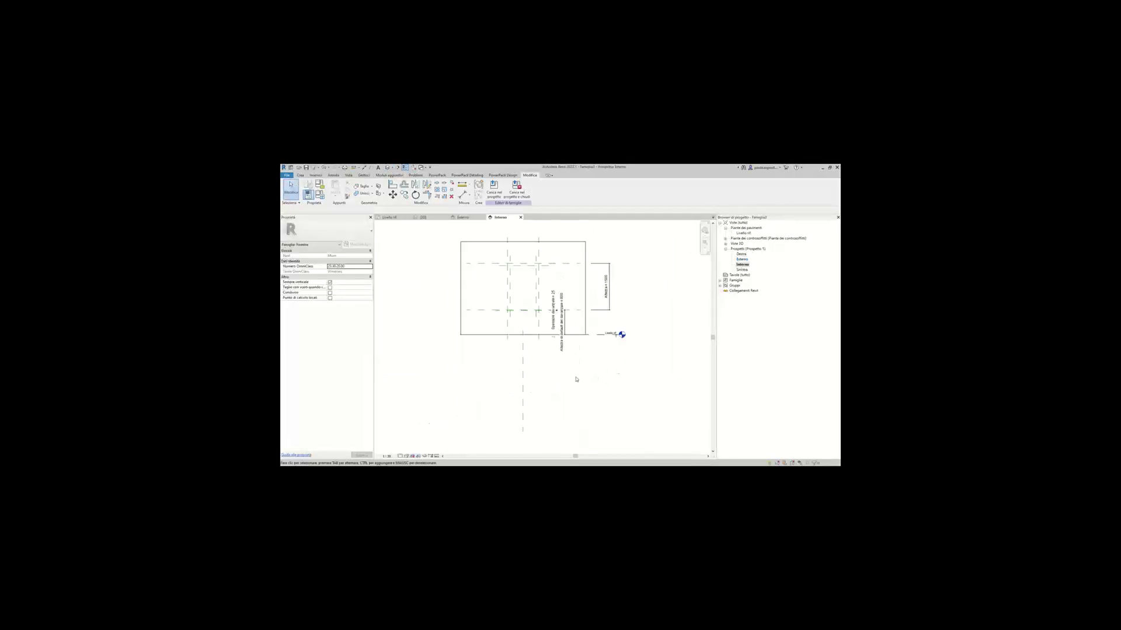
# Stretch the vertical reference plane upward through the window outline.
pyautogui.click(524, 387)
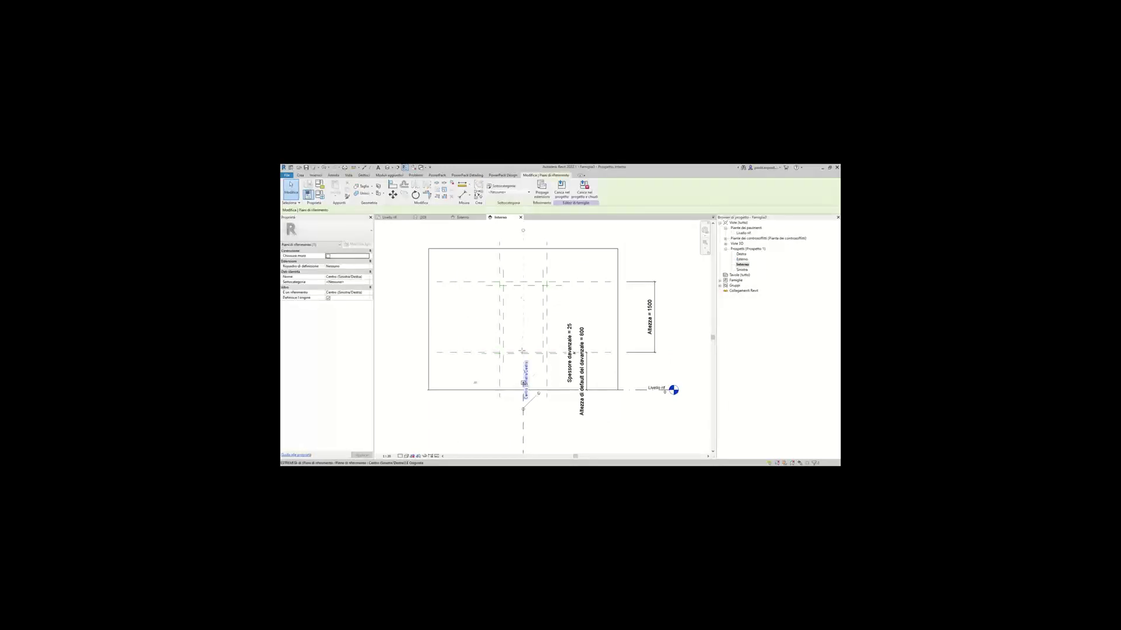
pyautogui.moveTo(525, 390); pyautogui.dragTo(526, 239)
pyautogui.click(593, 312)
pyautogui.scroll(2, 487, 362)
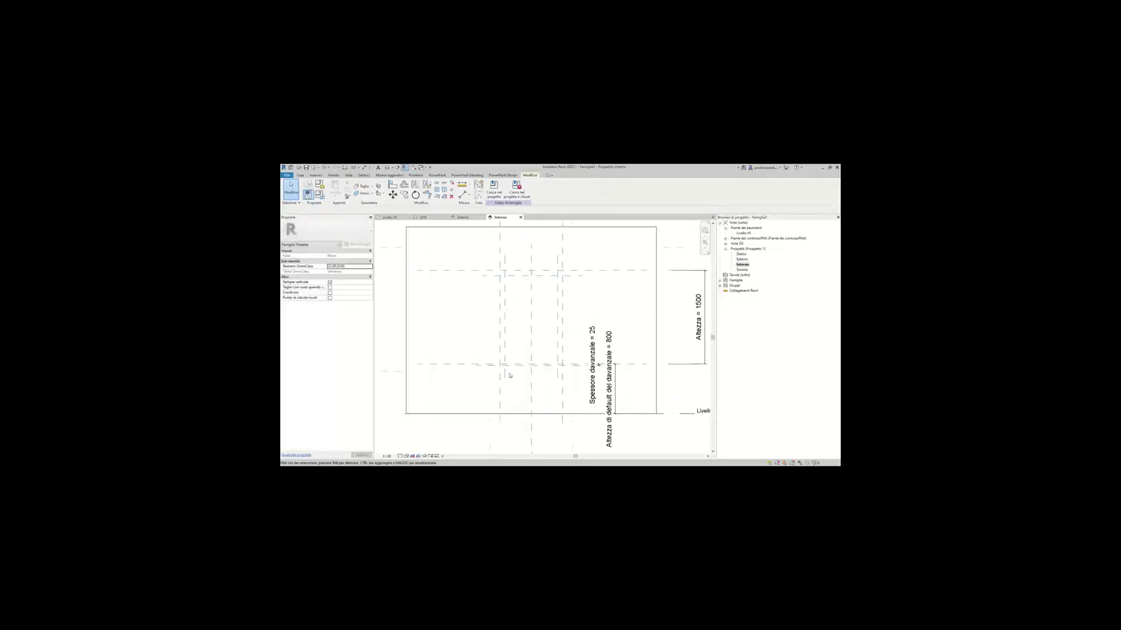
pyautogui.scroll(2, 488, 362)
pyautogui.moveTo(483, 362); pyautogui.dragTo(489, 360, button='middle')
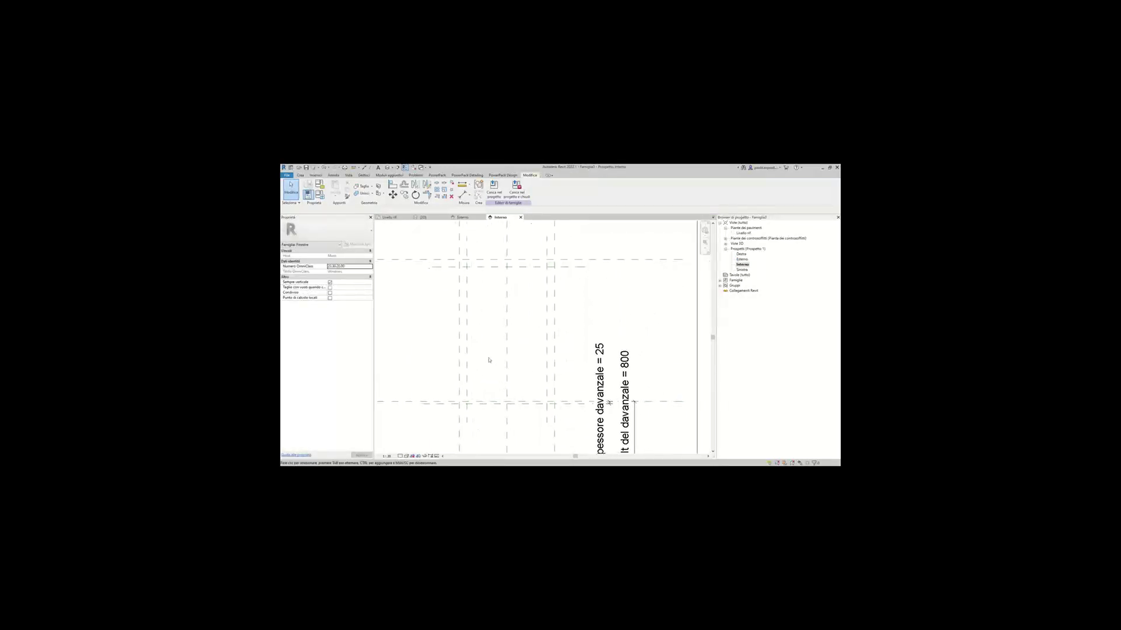
pyautogui.scroll(-1, 489, 360)
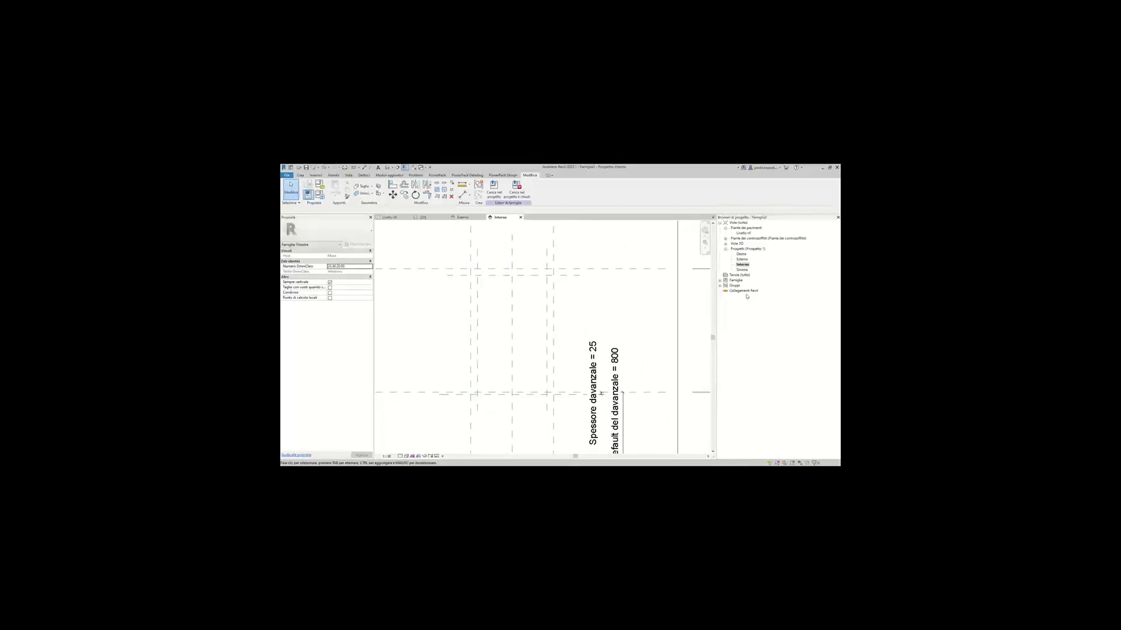
# In Livello rif., draw a horizontal reference plane along the wall using RP.
pyautogui.doubleClick(743, 233)
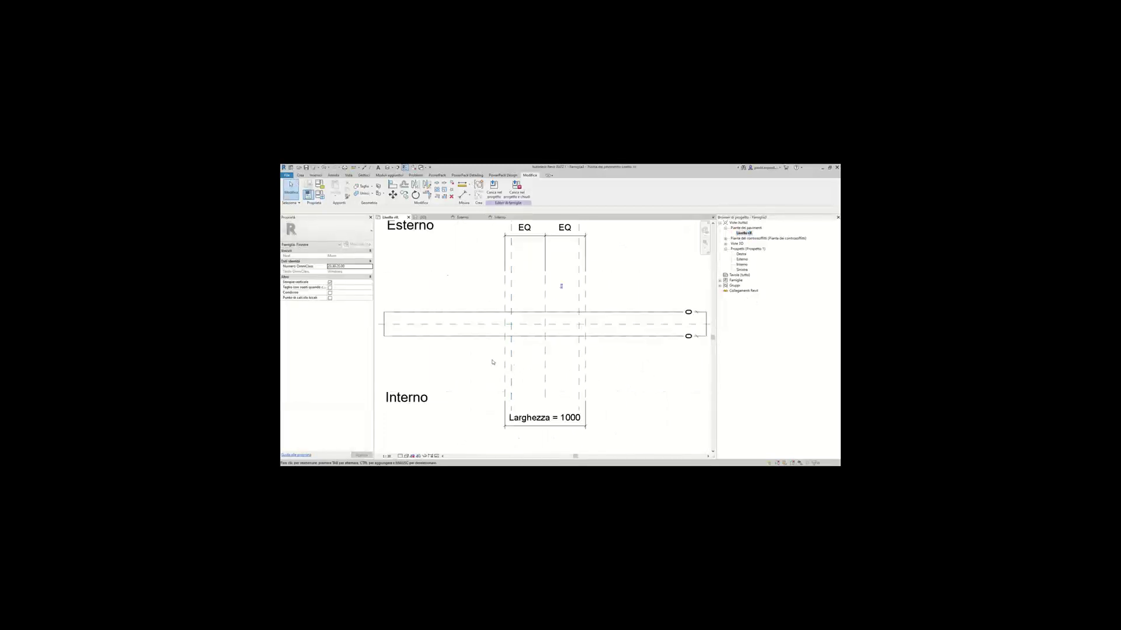
pyautogui.press('r')
pyautogui.press('p')
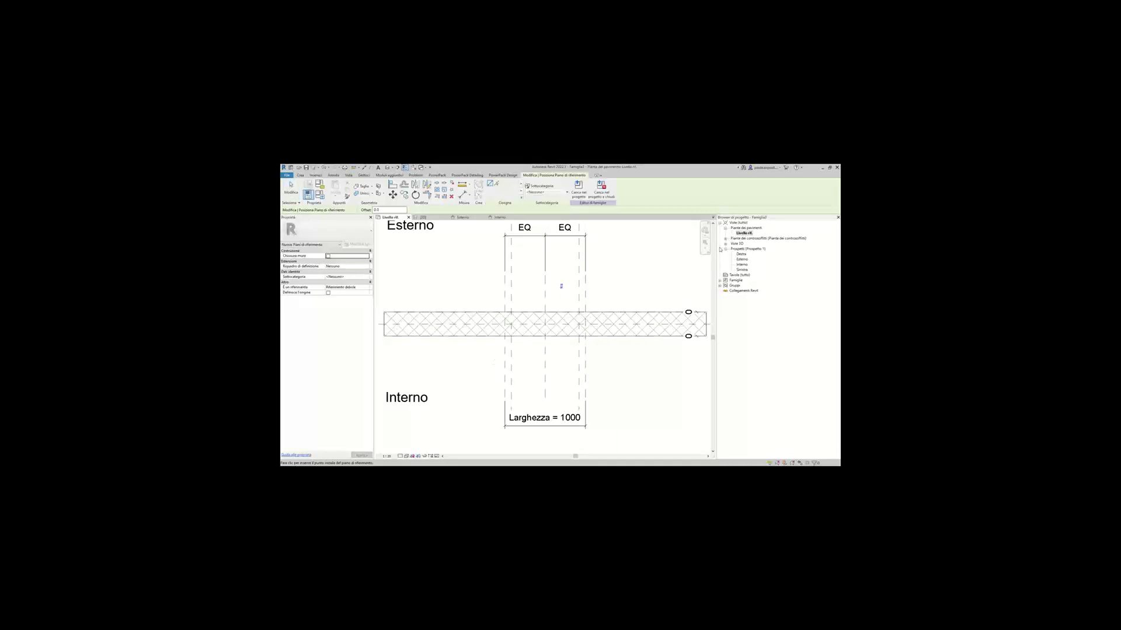
pyautogui.click(385, 330)
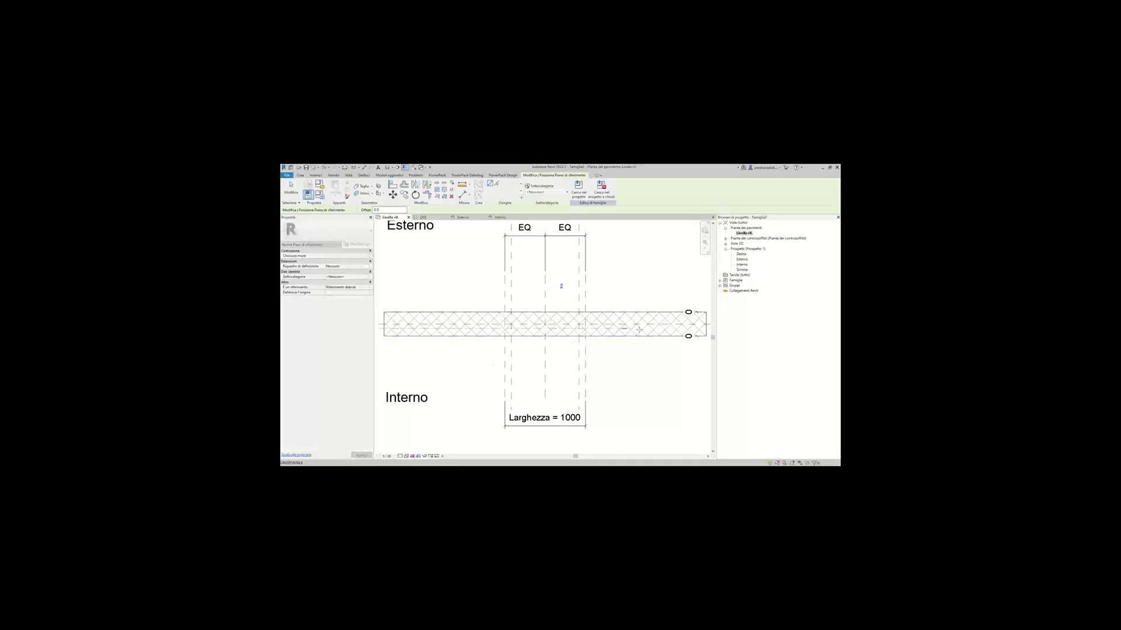
pyautogui.click(670, 330)
pyautogui.press('Escape')
pyautogui.press('Escape')
pyautogui.scroll(3, 516, 330)
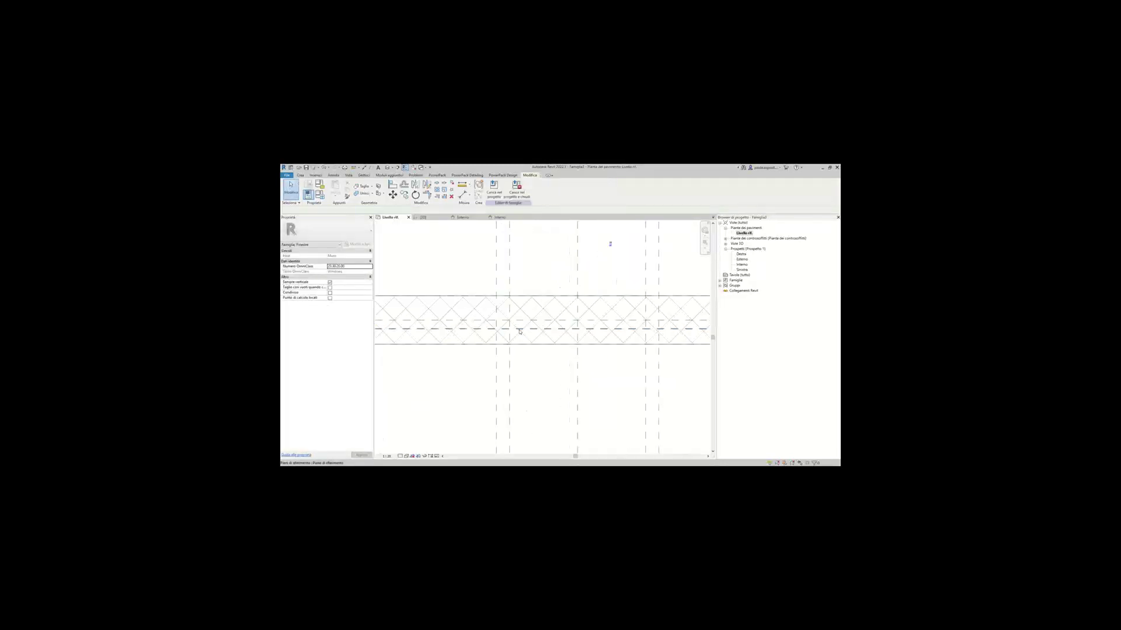
# Check the new plane, then begin an aligned dimension at the wall's left end.
pyautogui.click(519, 330)
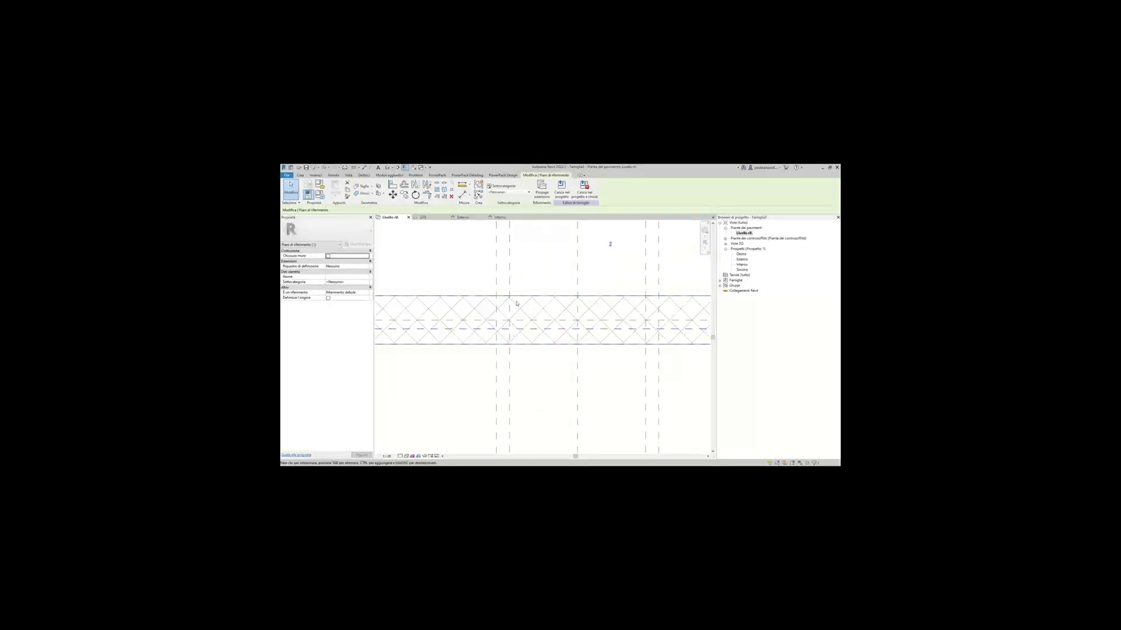
pyautogui.scroll(-2, 517, 344)
pyautogui.click(542, 346)
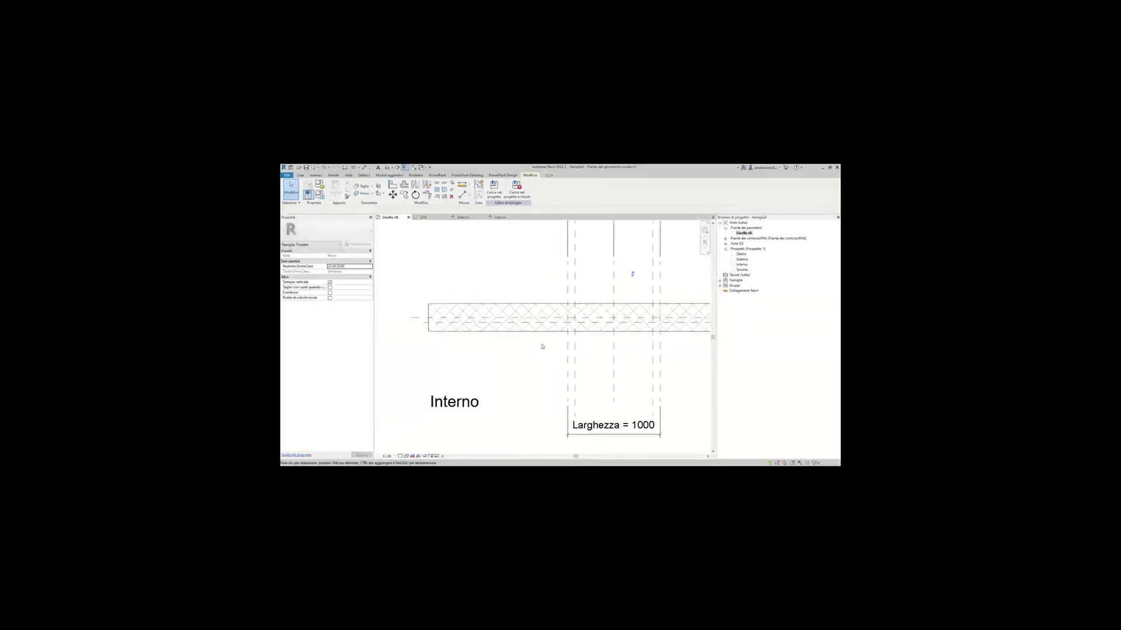
pyautogui.click(464, 194)
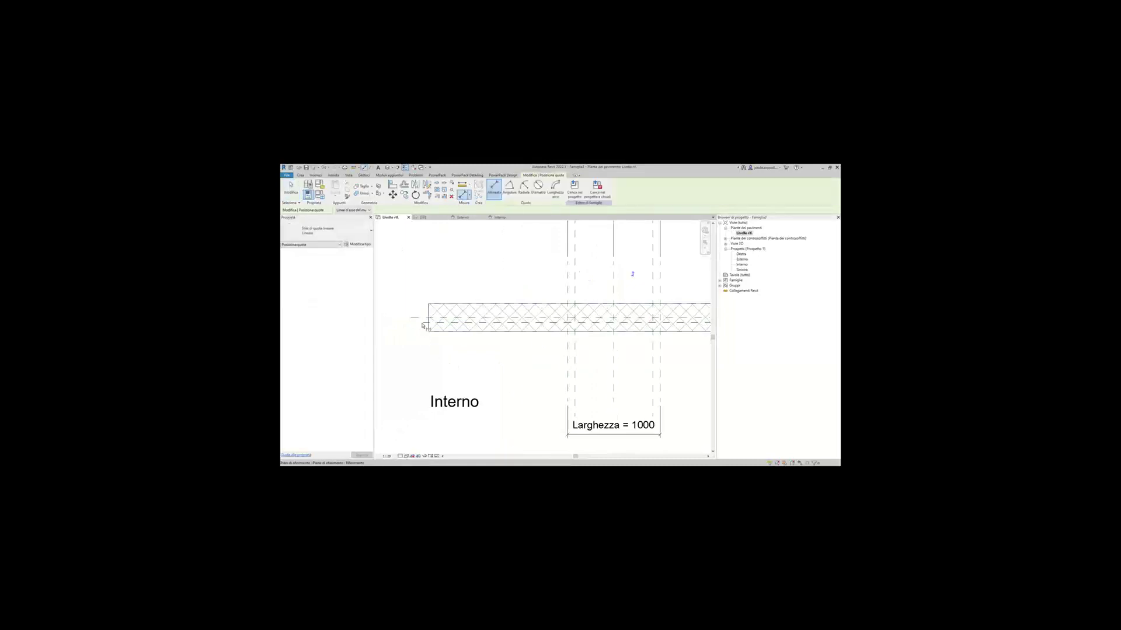
pyautogui.click(453, 332)
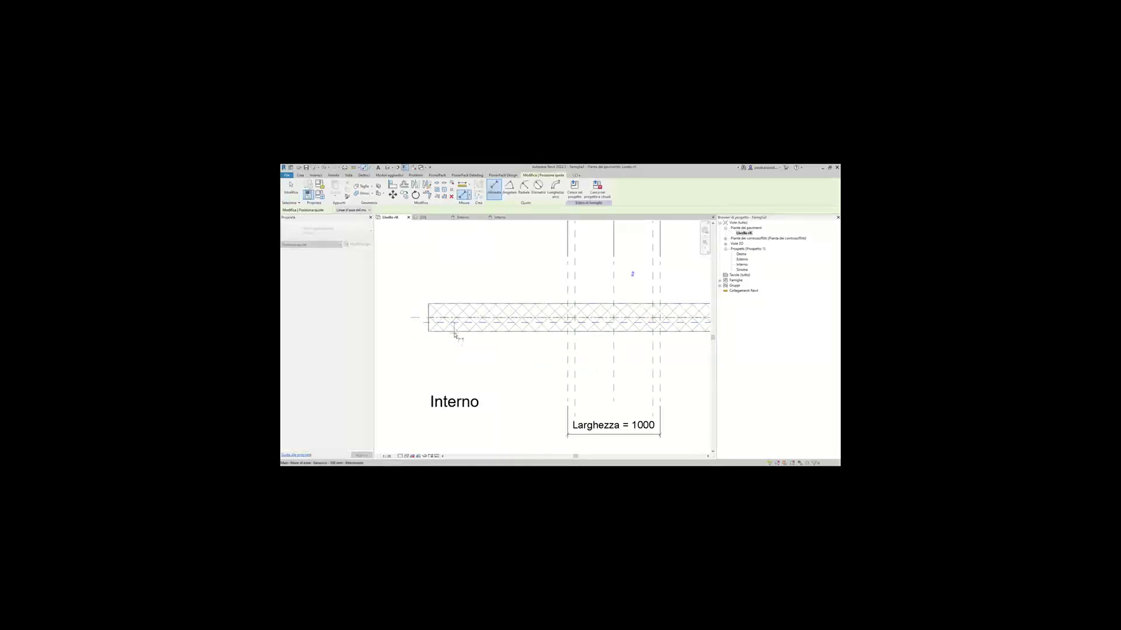
# Place the 96 dimension at the wall's left end and select it.
pyautogui.click(415, 350)
pyautogui.press('Escape')
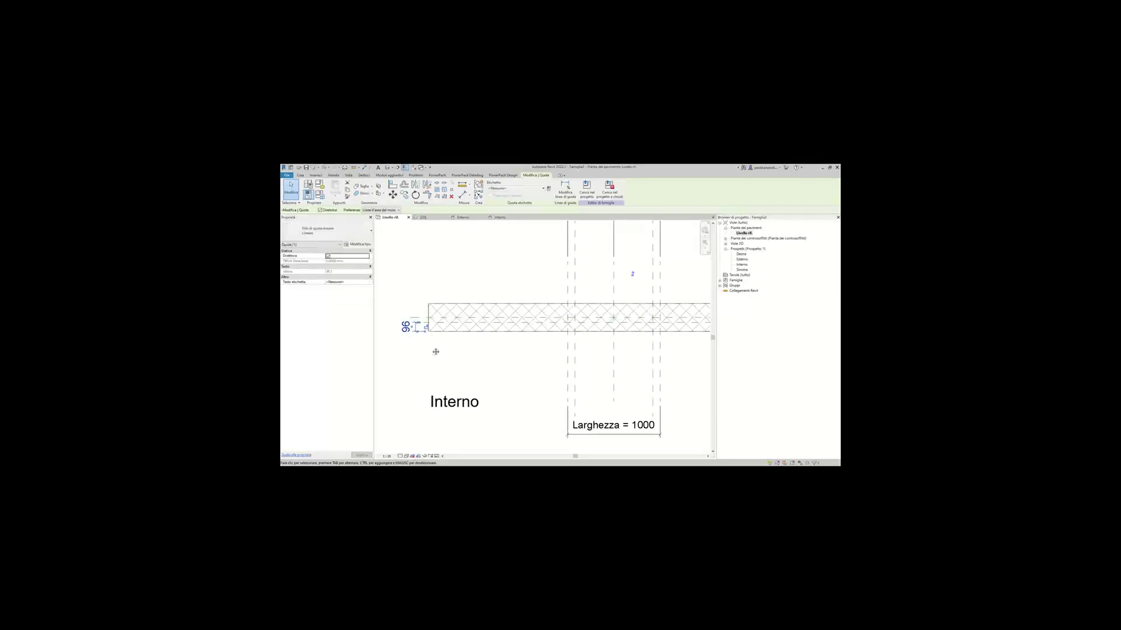
pyautogui.moveTo(441, 352); pyautogui.dragTo(447, 357, button='middle')
# Assign it a new instance parameter named Posizione finestra.
pyautogui.click(549, 188)
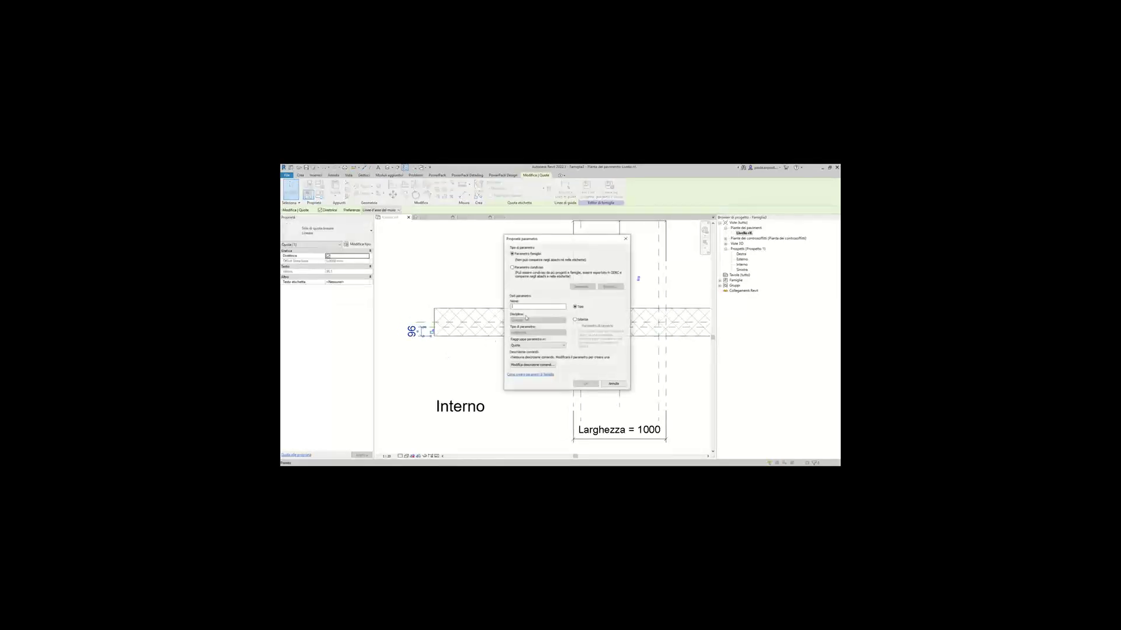
pyautogui.write('Spessore finestra')
pyautogui.moveTo(555, 236); pyautogui.dragTo(546, 243)
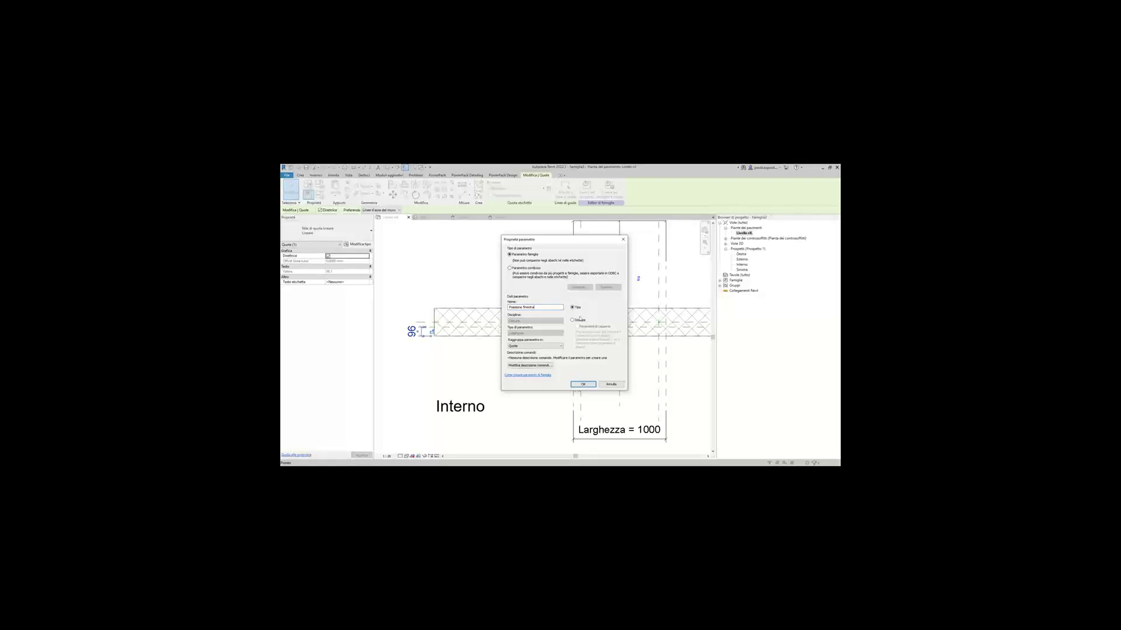
pyautogui.click(579, 319)
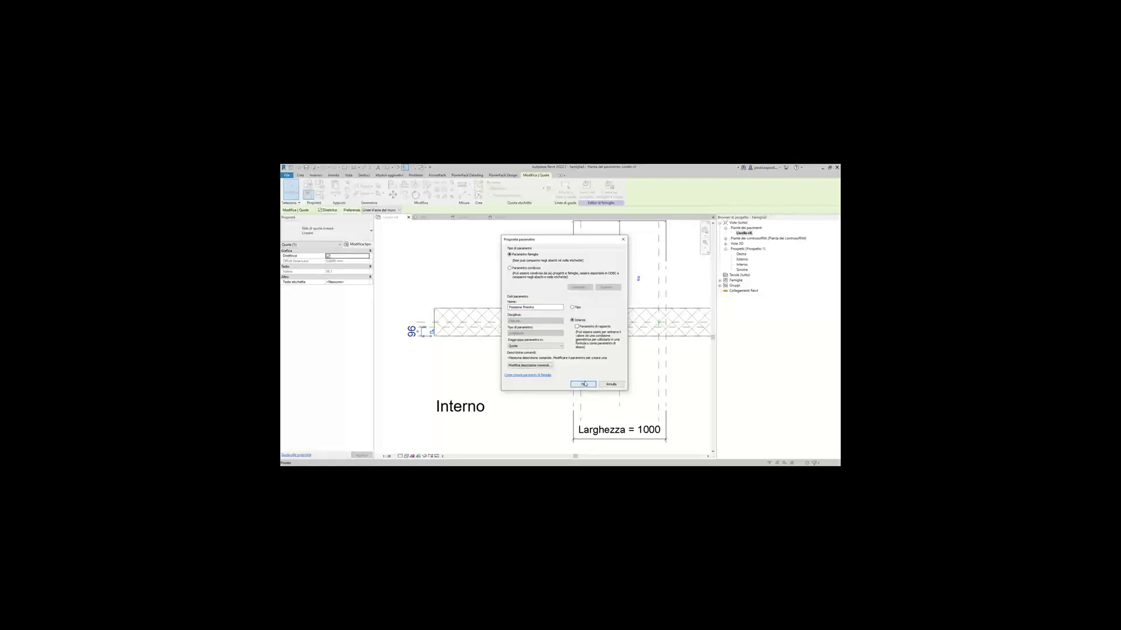
pyautogui.click(582, 384)
pyautogui.scroll(1, 435, 337)
pyautogui.scroll(1, 434, 337)
pyautogui.scroll(1, 435, 338)
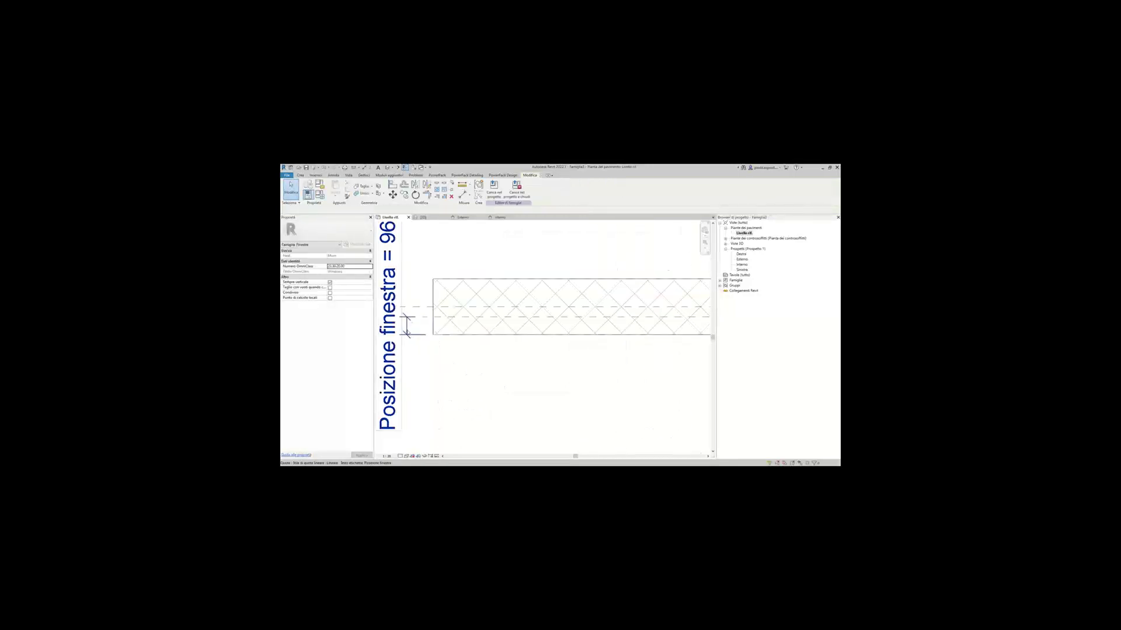
pyautogui.scroll(1, 435, 337)
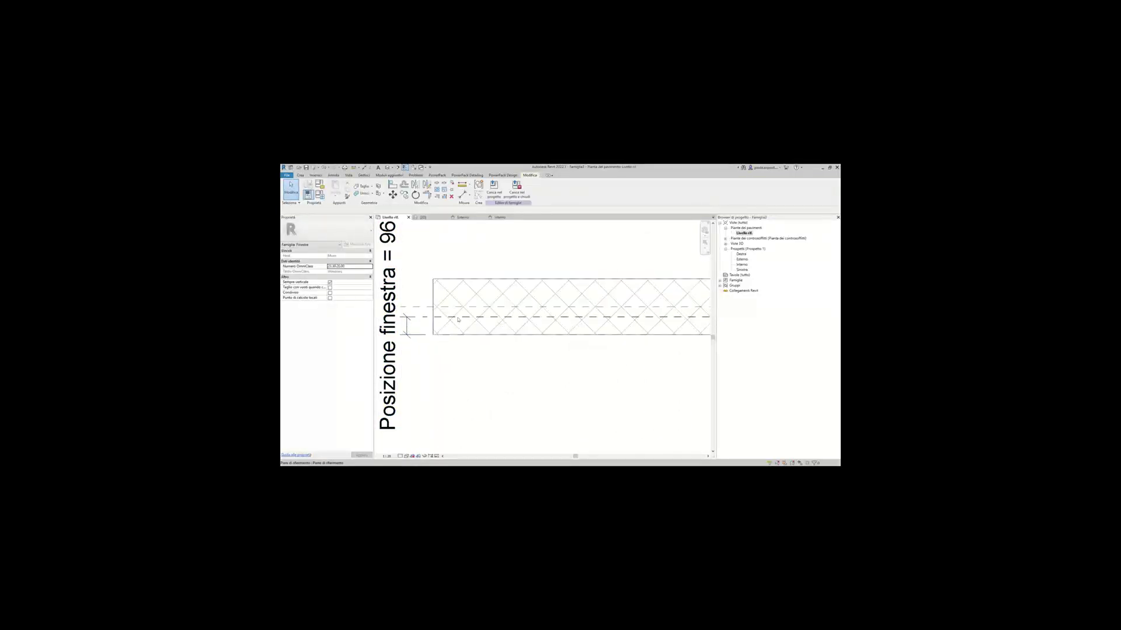
pyautogui.scroll(-2, 452, 319)
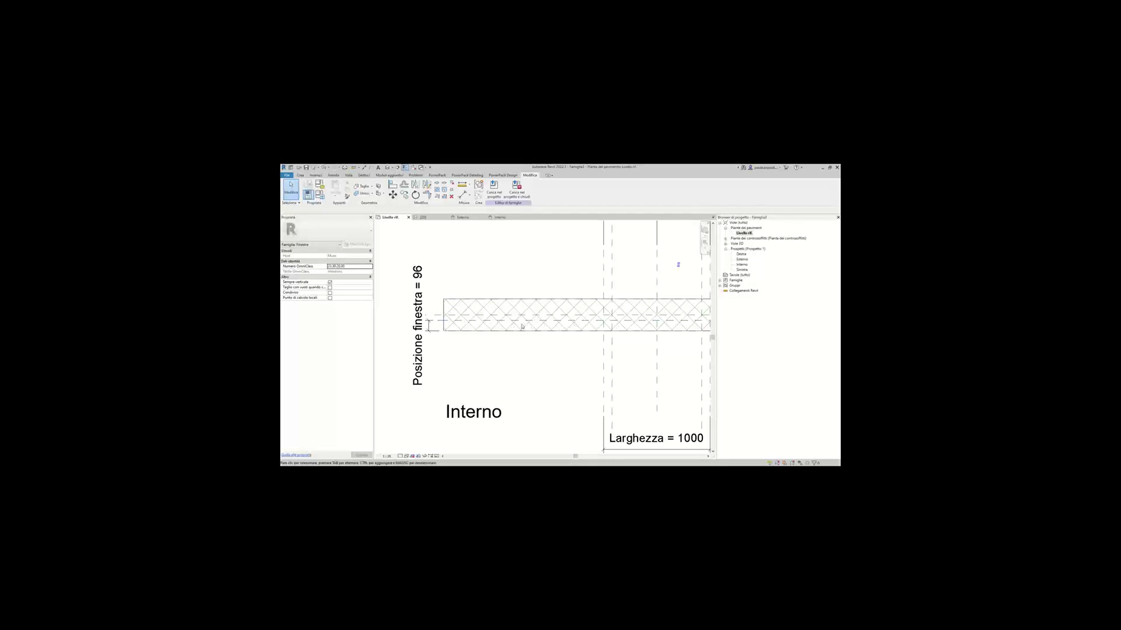
pyautogui.scroll(-2, 557, 324)
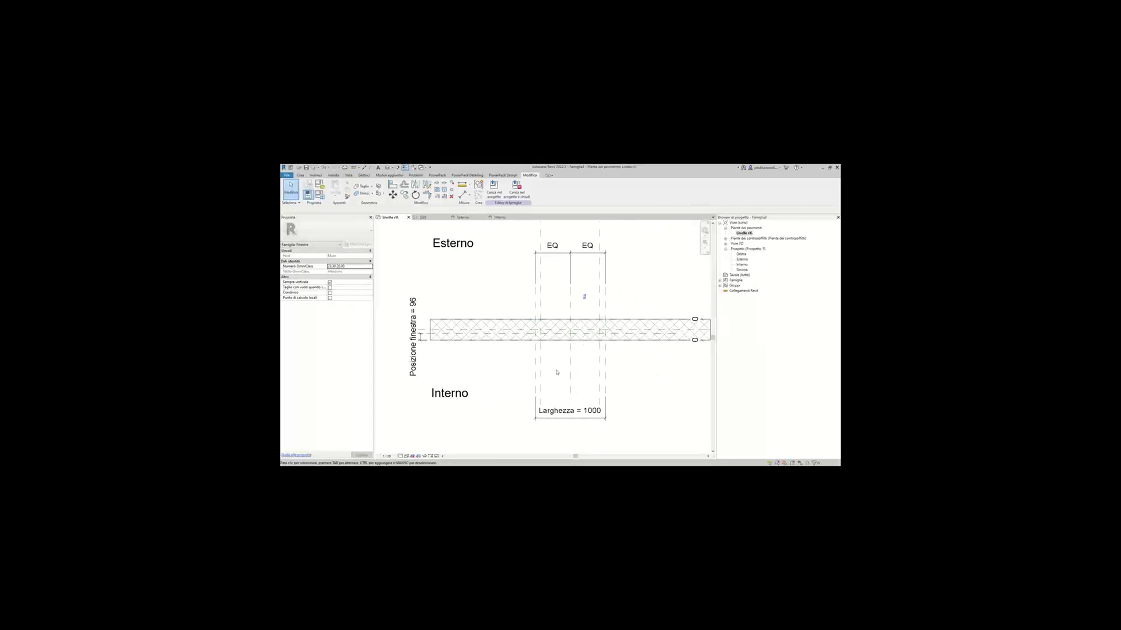
# Open Interno, start an Extrusion sketch, view its Solido/Vuoto options, then cancel it.
pyautogui.doubleClick(741, 264)
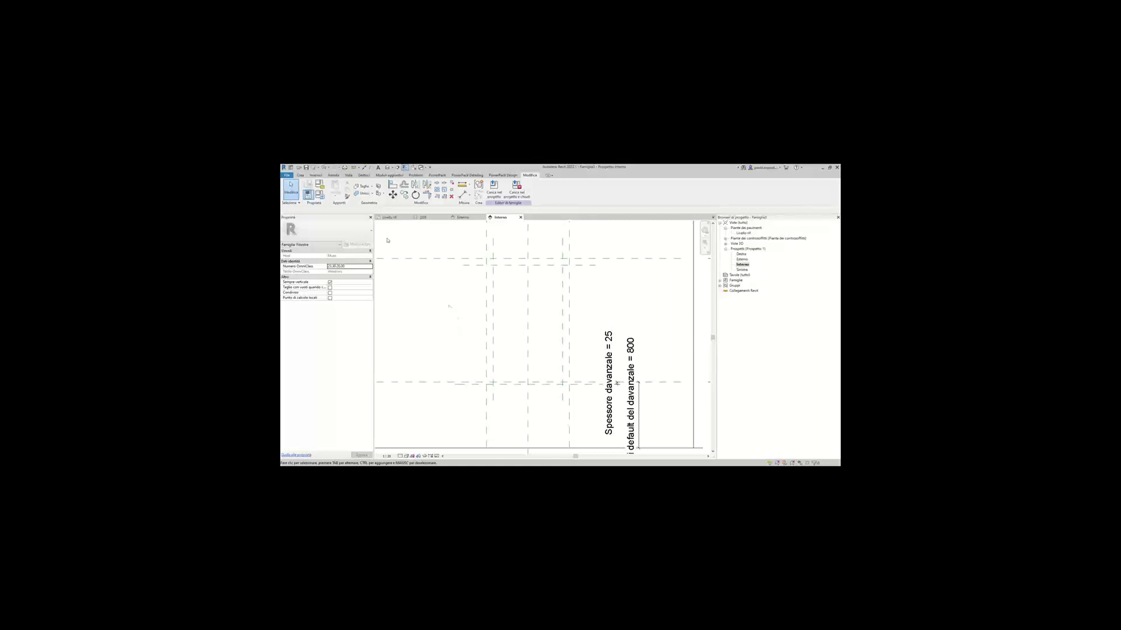
pyautogui.click(299, 175)
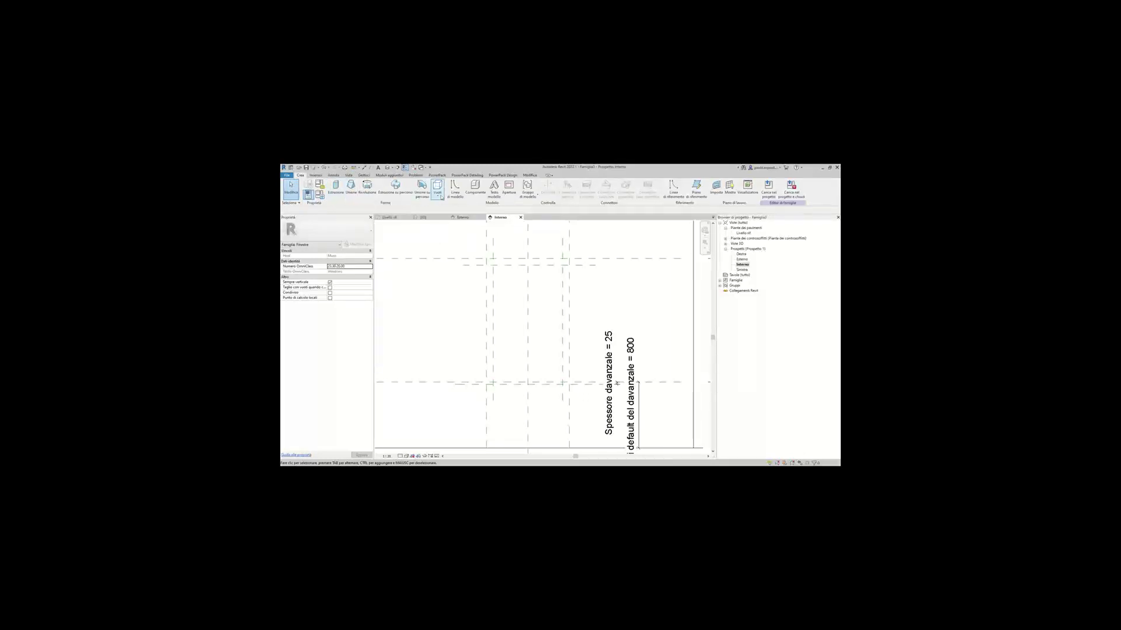
pyautogui.click(442, 196)
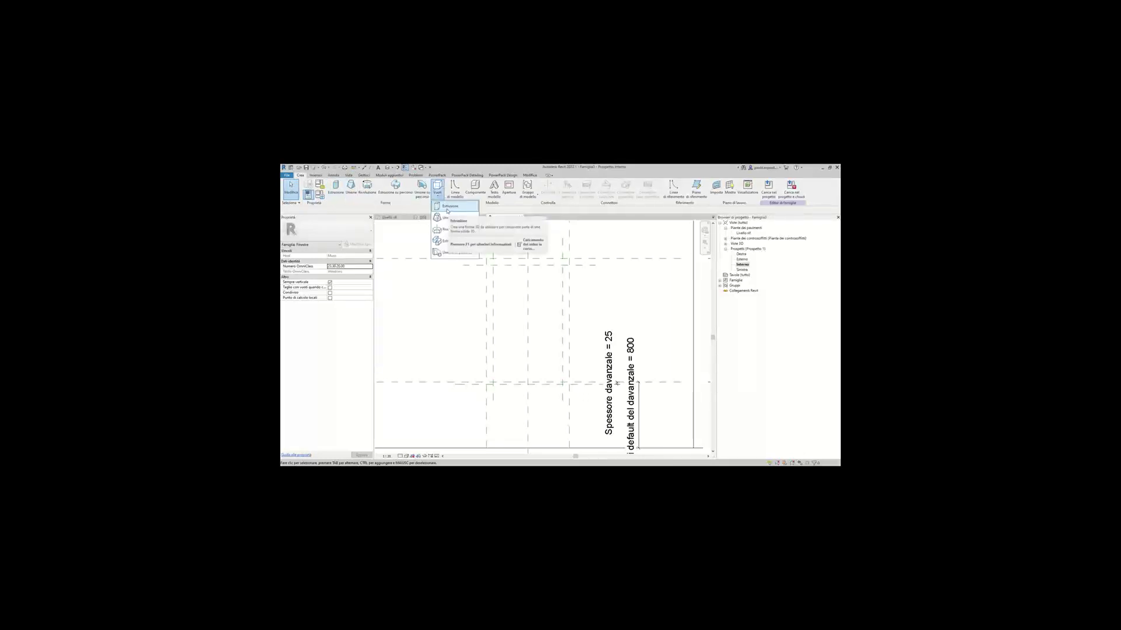
pyautogui.click(338, 193)
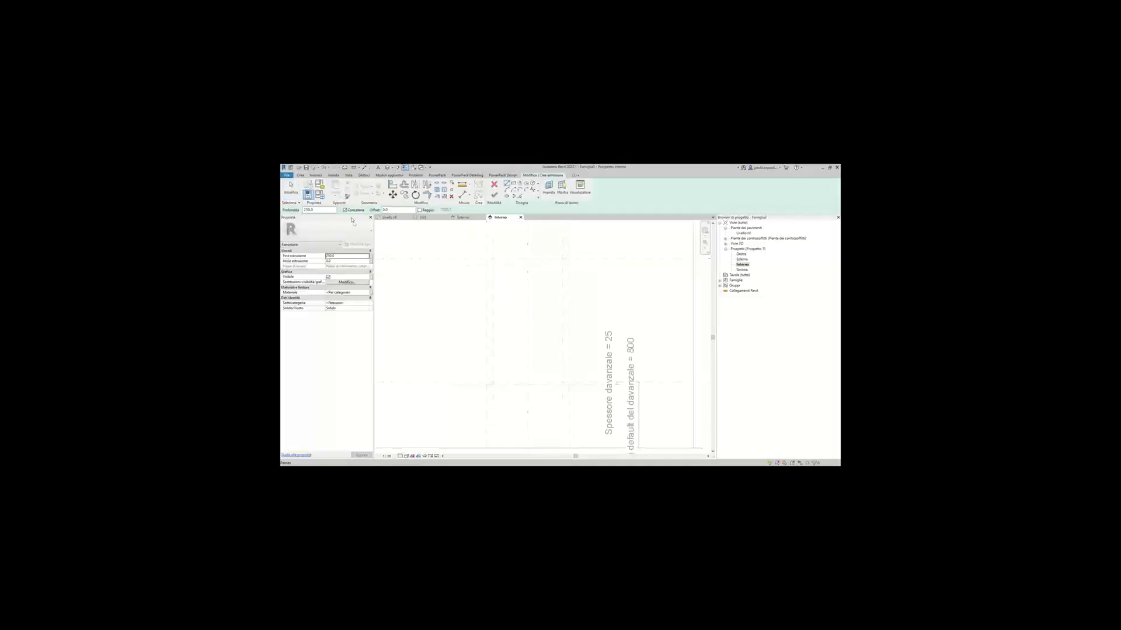
pyautogui.click(367, 308)
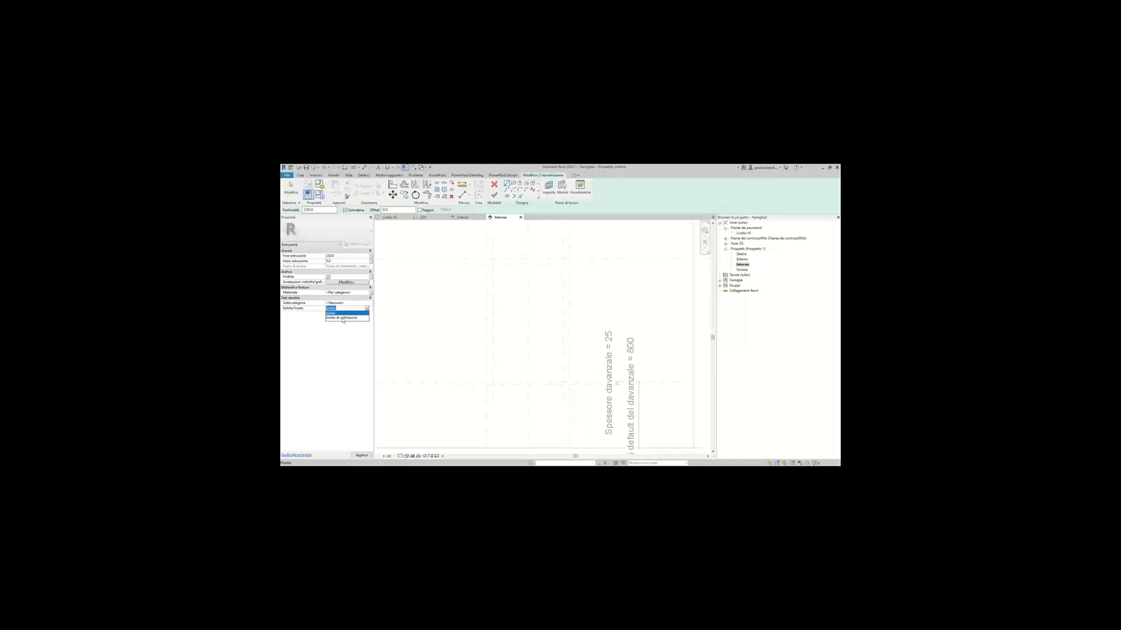
pyautogui.click(493, 184)
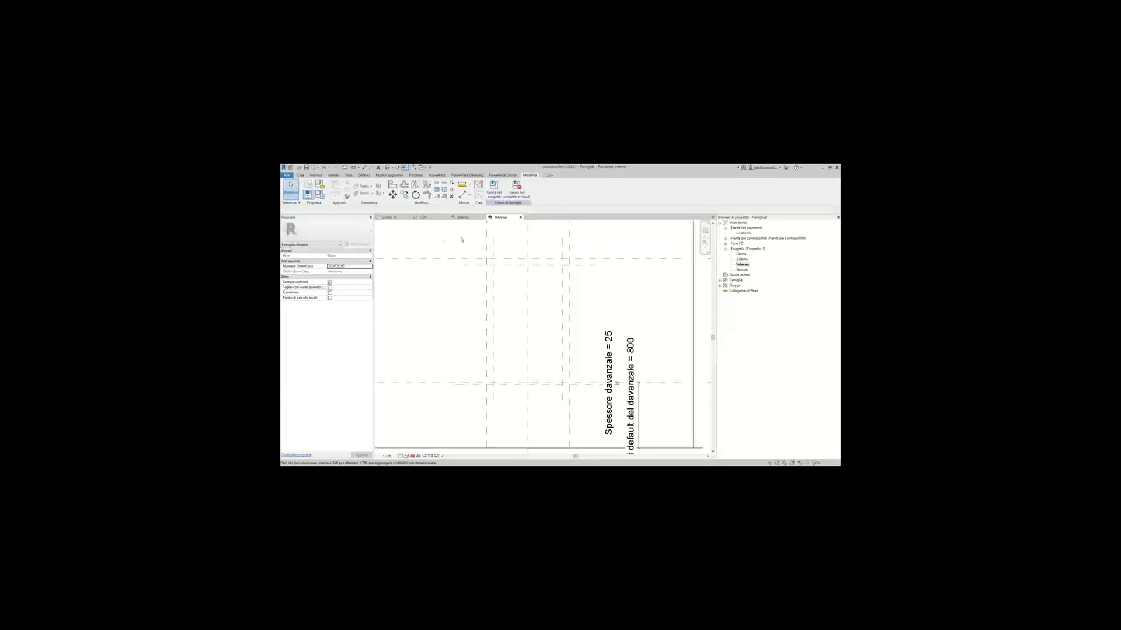
# Start a void extrusion and switch to the Rectangle sketch tool.
pyautogui.click(304, 175)
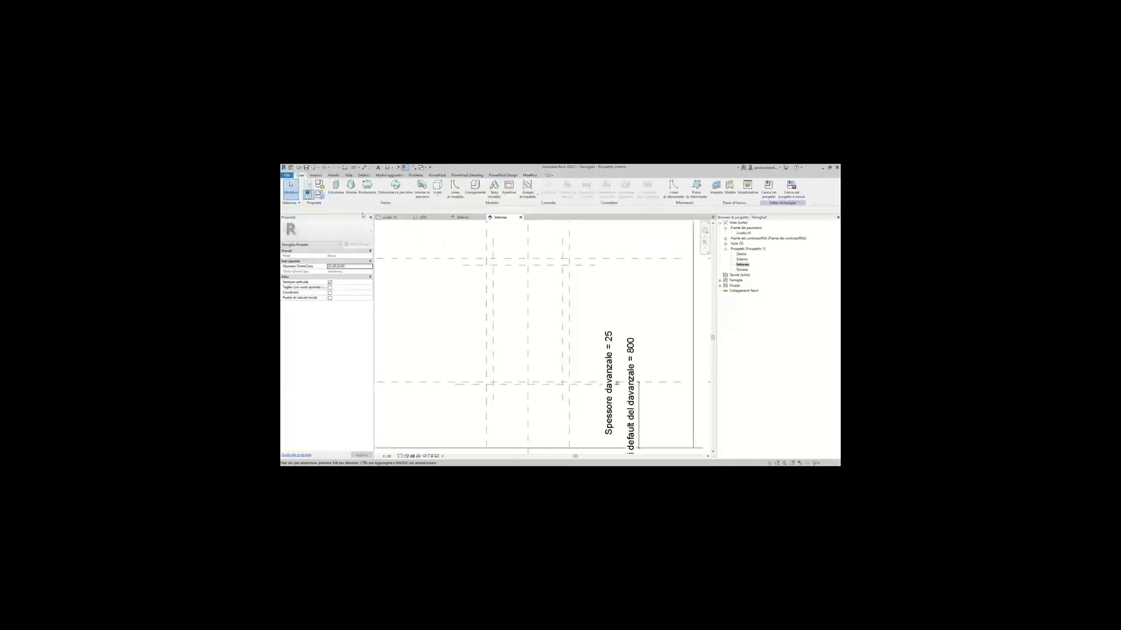
pyautogui.click(437, 190)
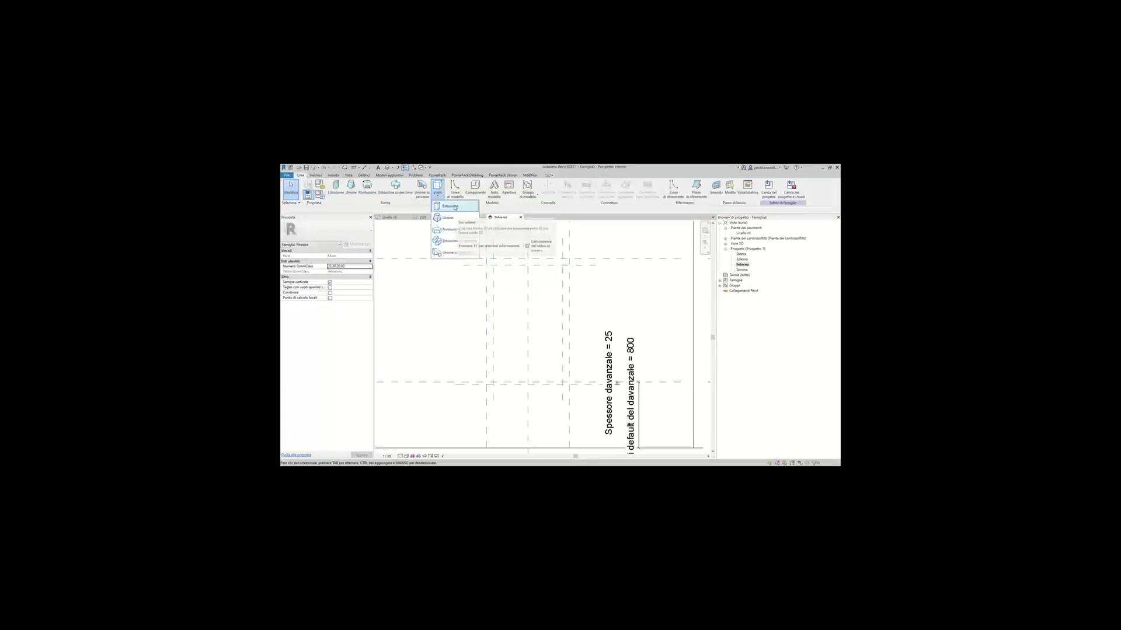
pyautogui.click(450, 206)
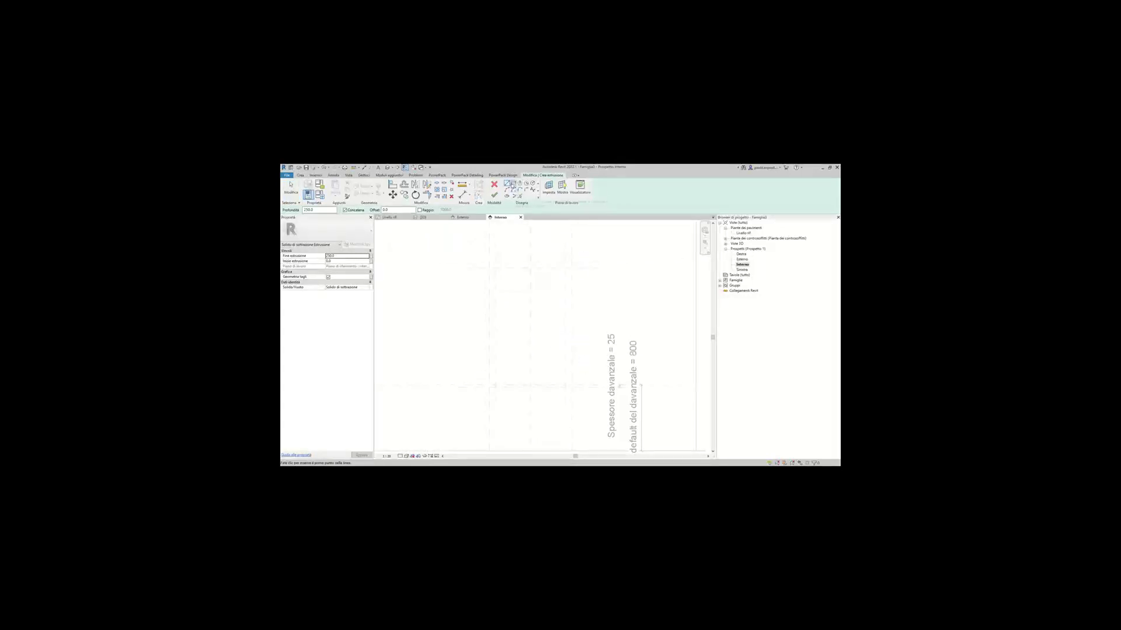
pyautogui.click(513, 184)
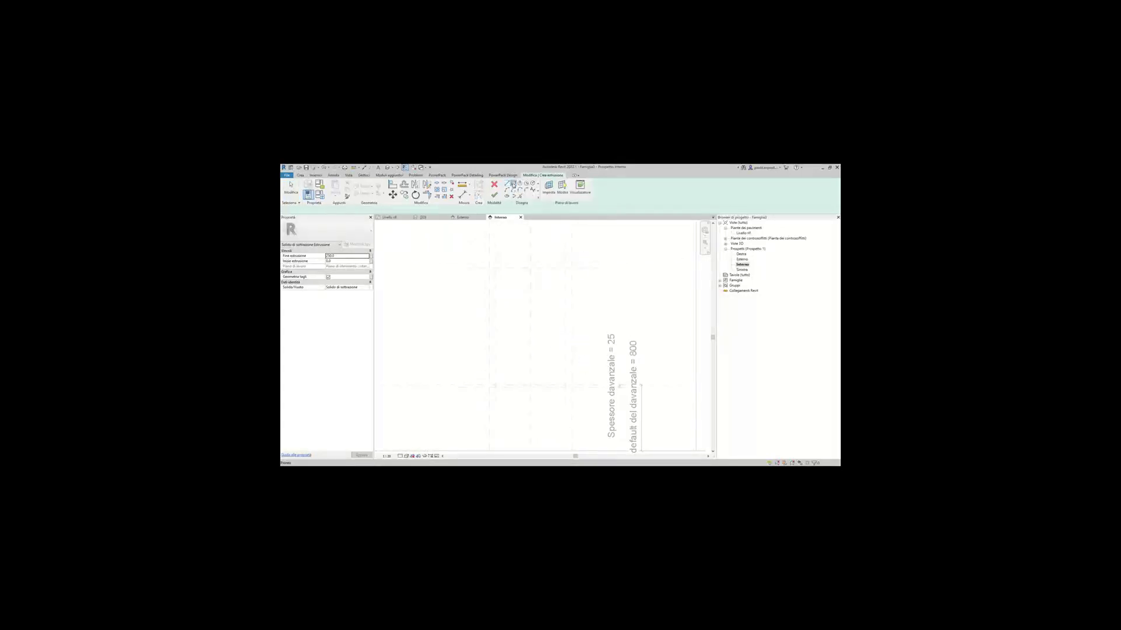
# Sketch the rectangle between opposite reference-plane corners and finish the extrusion.
pyautogui.click(489, 262)
pyautogui.scroll(2, 575, 390)
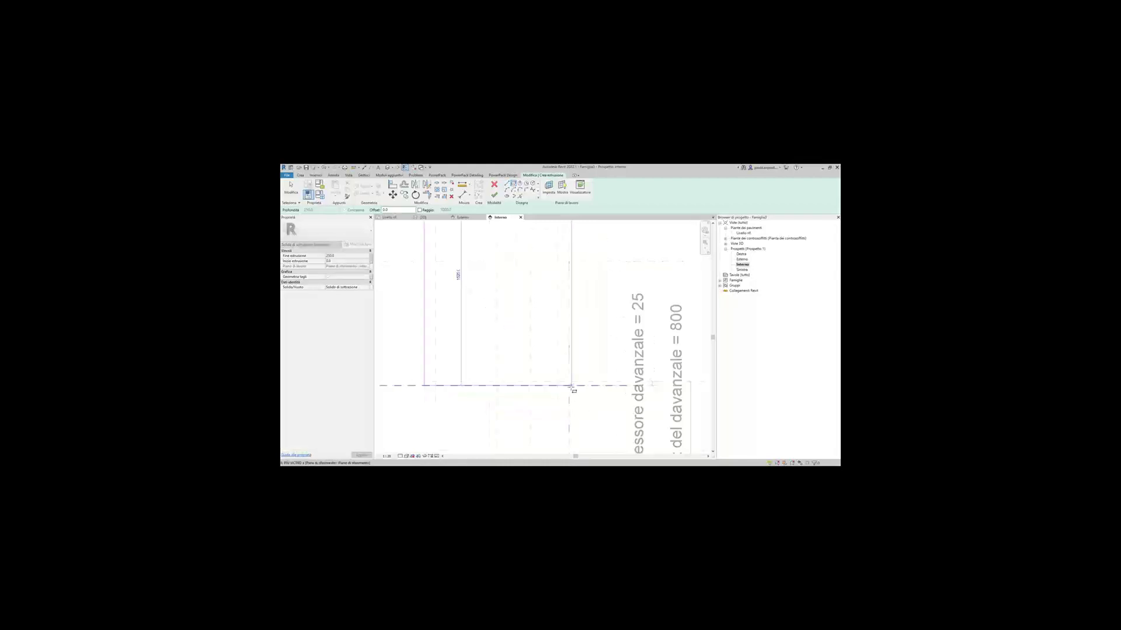
pyautogui.click(571, 385)
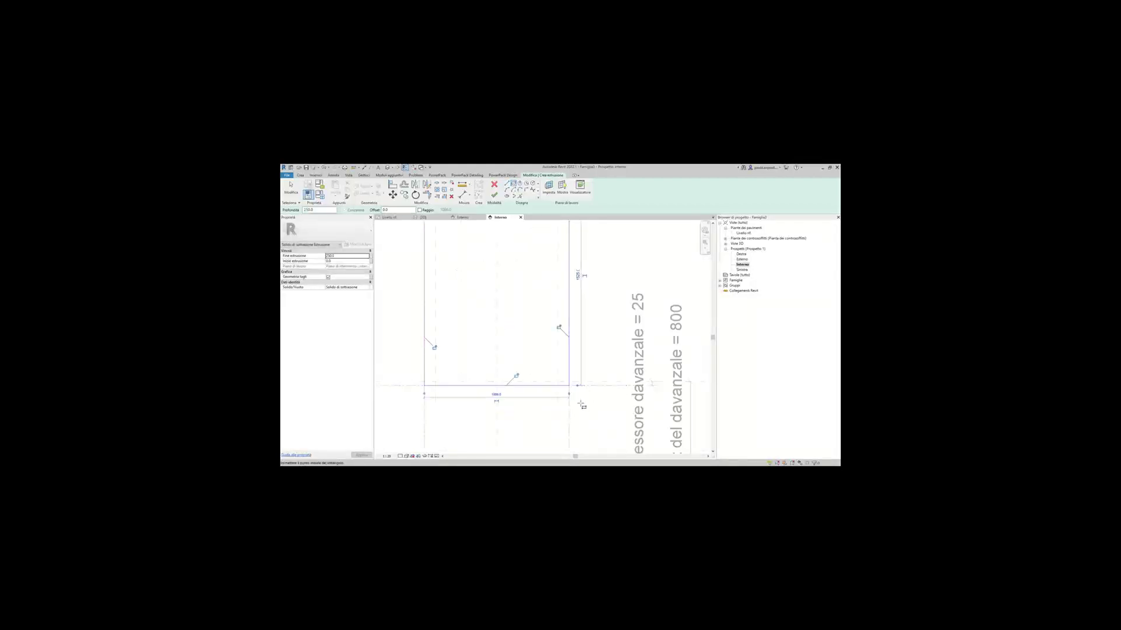
pyautogui.scroll(-2, 530, 430)
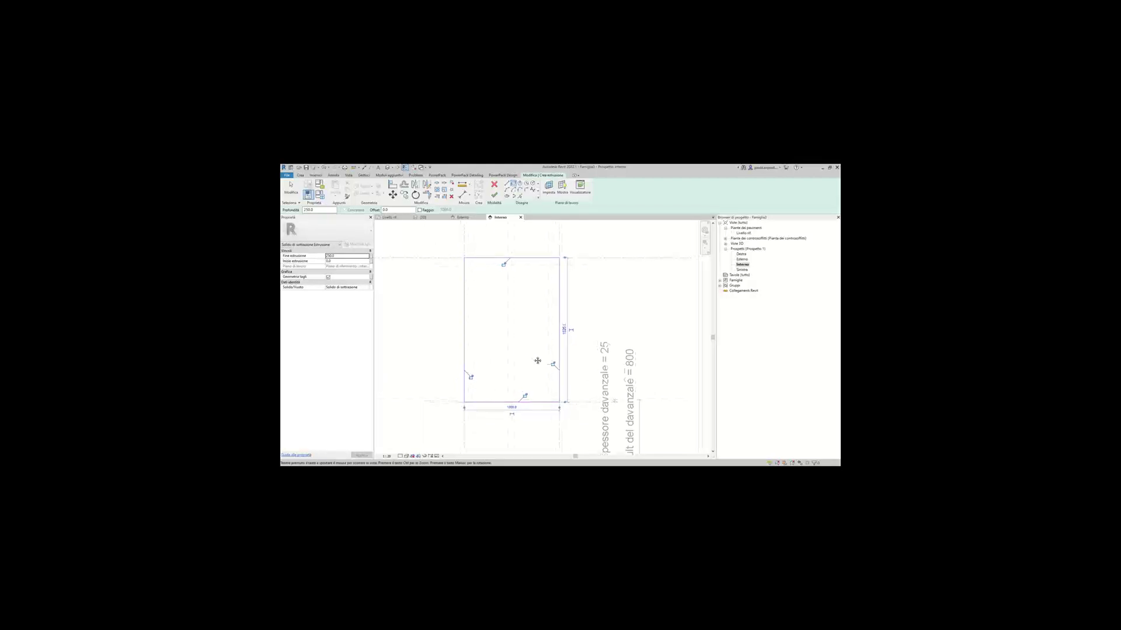
pyautogui.scroll(-1, 540, 360)
pyautogui.moveTo(542, 362); pyautogui.dragTo(552, 345, button='middle')
pyautogui.scroll(1, 549, 342)
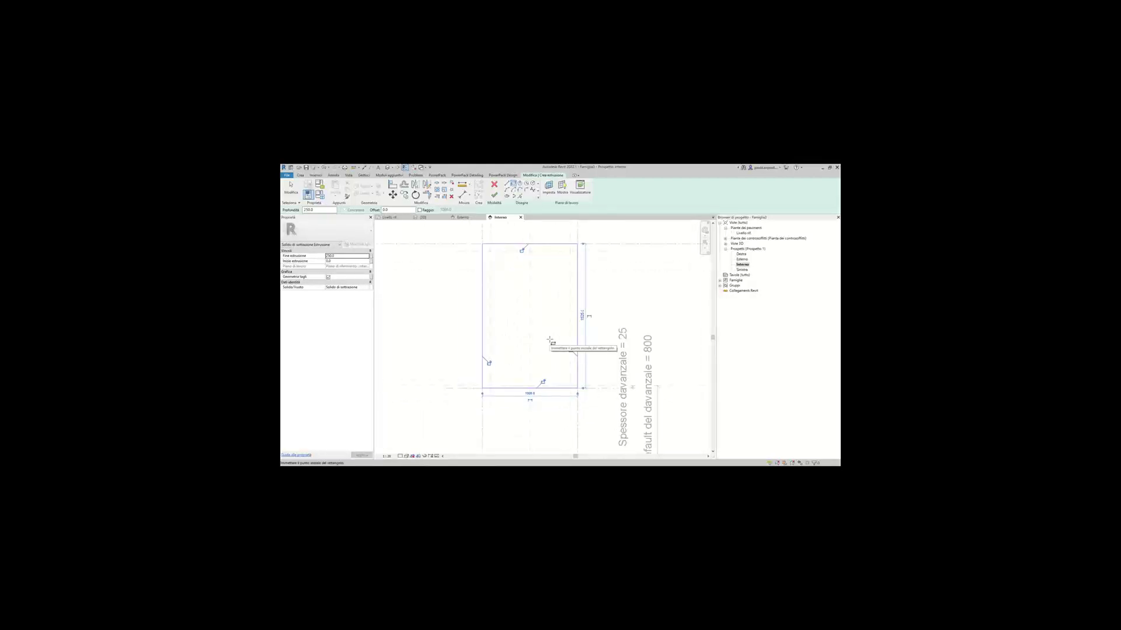
pyautogui.scroll(1, 549, 340)
pyautogui.scroll(-1, 529, 347)
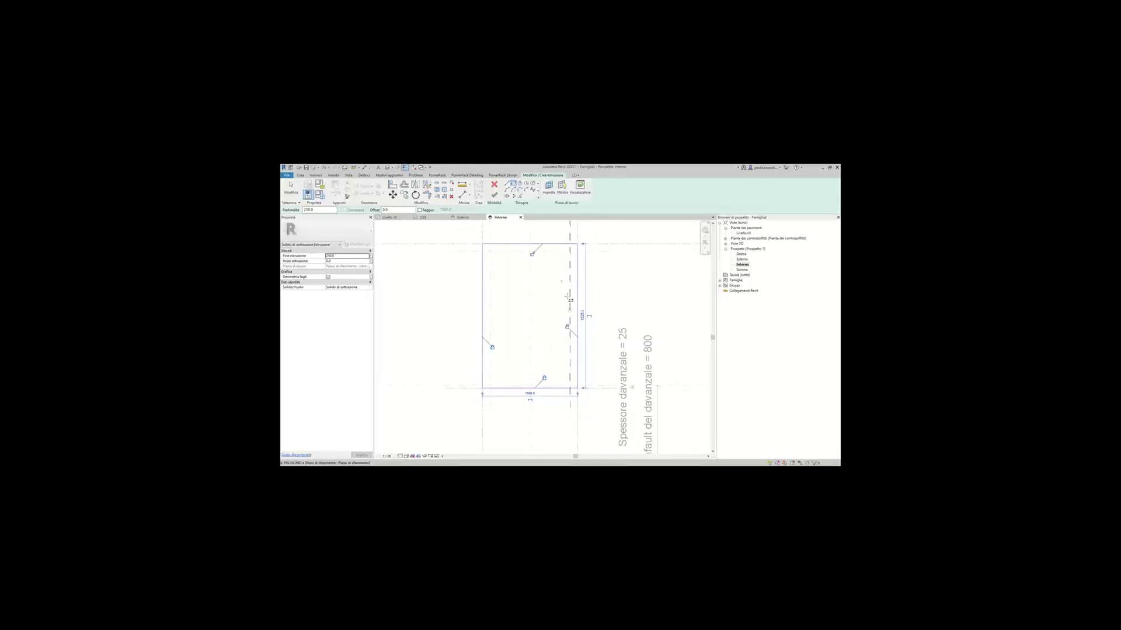
pyautogui.press('Escape')
pyautogui.press('Escape')
pyautogui.moveTo(550, 291); pyautogui.dragTo(553, 300, button='middle')
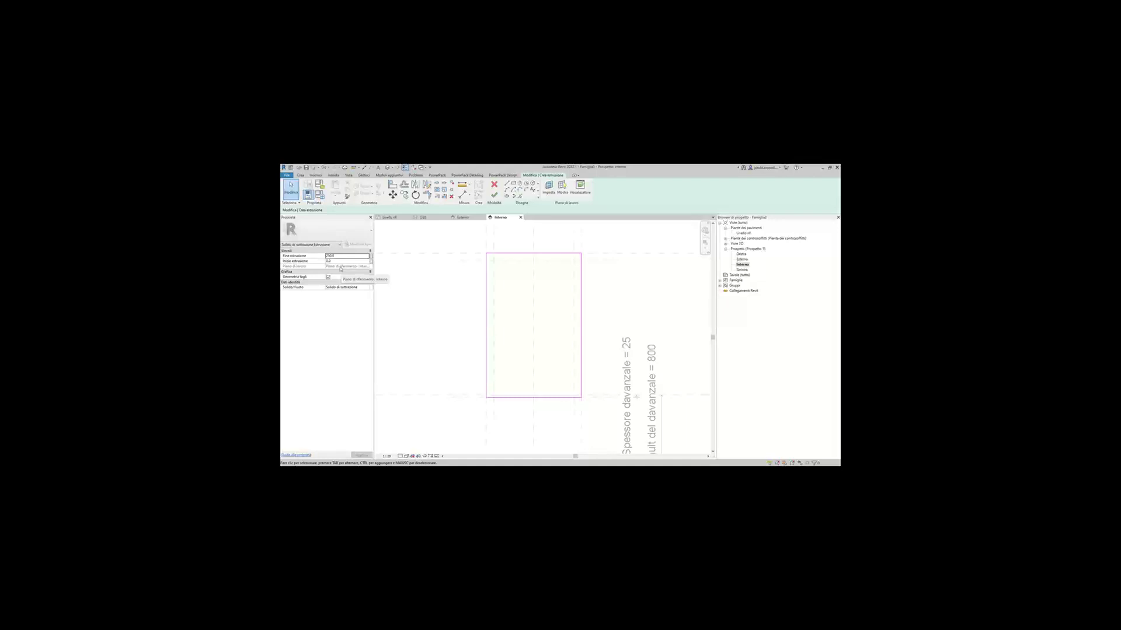
pyautogui.click(494, 195)
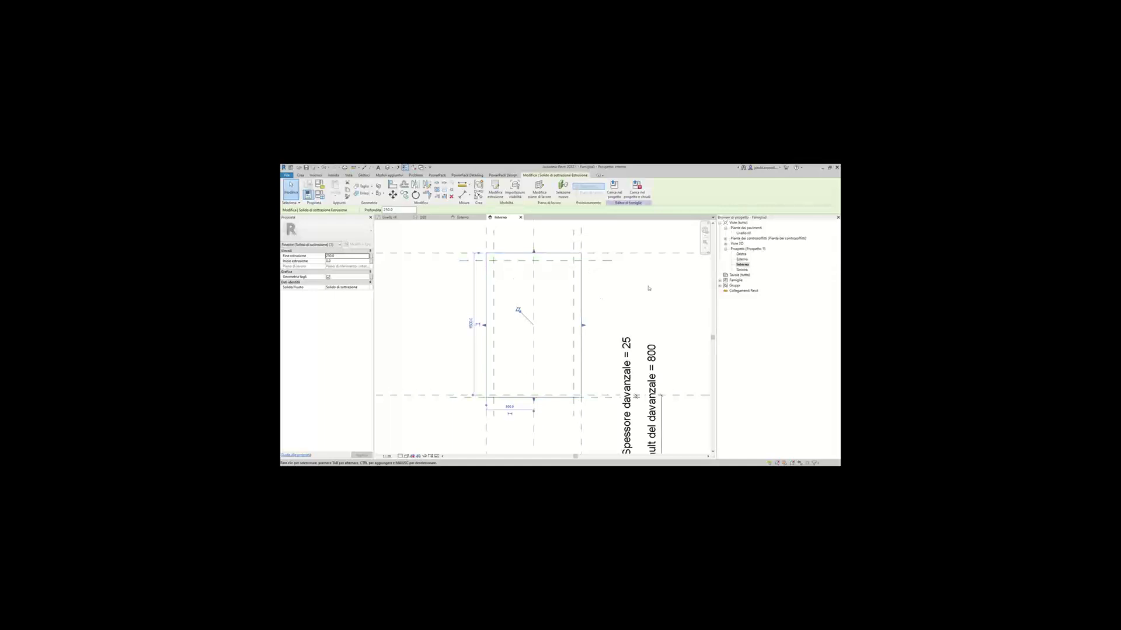
# In the Livello rif. plan, stretch the void extrusion's edge up into the host wall.
pyautogui.click(682, 286)
pyautogui.doubleClick(743, 233)
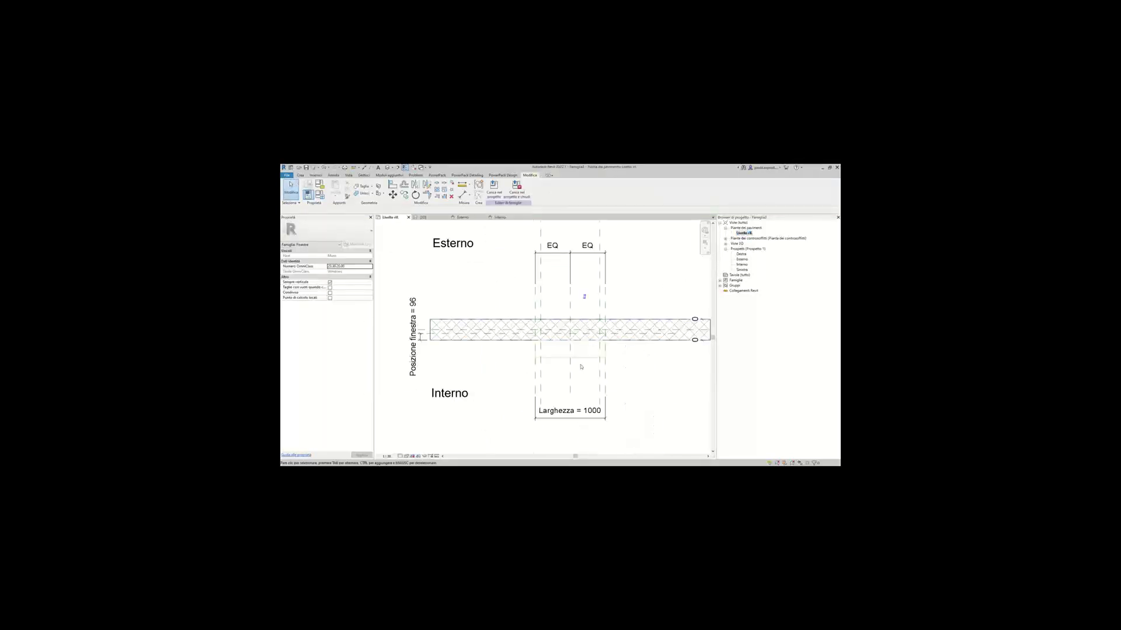
pyautogui.click(573, 357)
pyautogui.scroll(3, 578, 351)
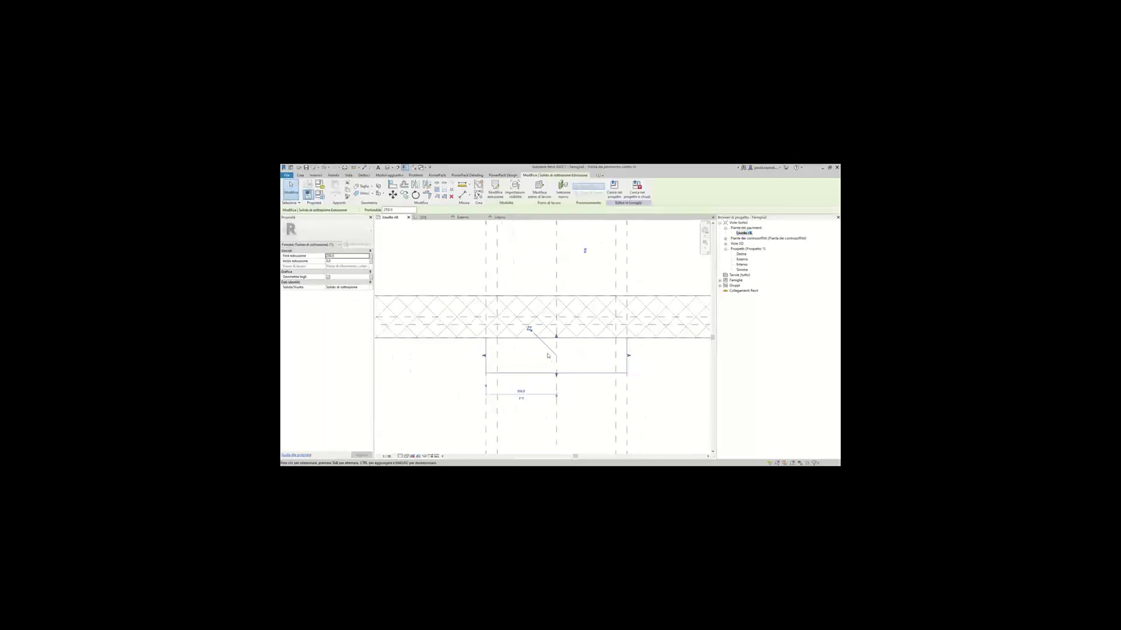
pyautogui.moveTo(609, 319); pyautogui.dragTo(610, 316)
pyautogui.scroll(2, 609, 318)
pyautogui.scroll(1, 610, 318)
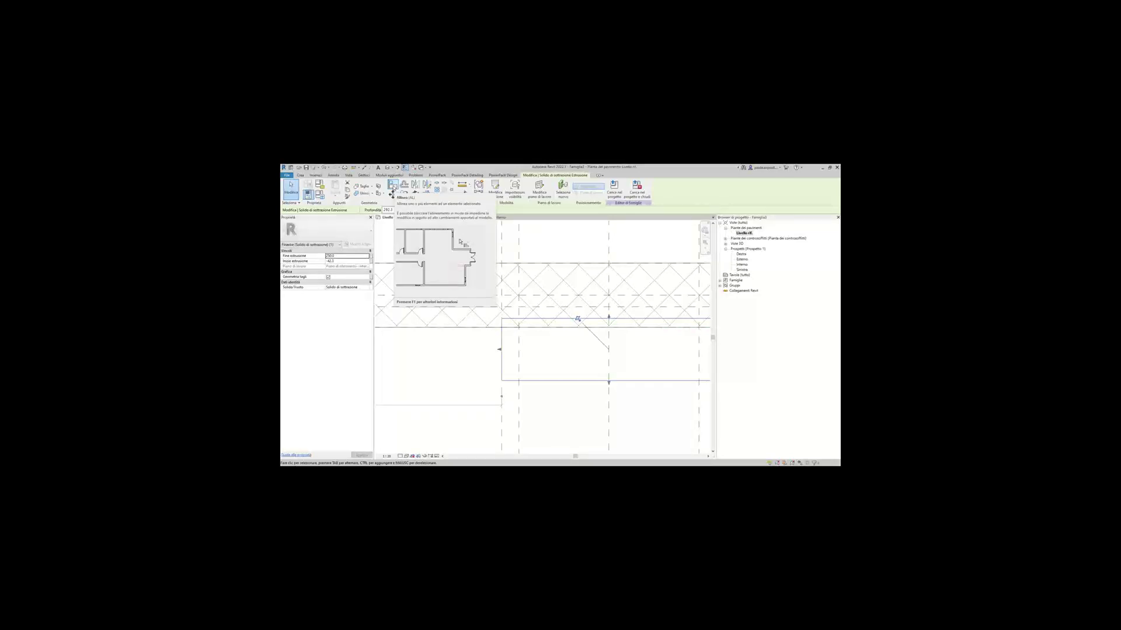
# Align both void extrusion faces to the wall's reference planes, locking the first alignment.
pyautogui.click(392, 189)
pyautogui.click(566, 307)
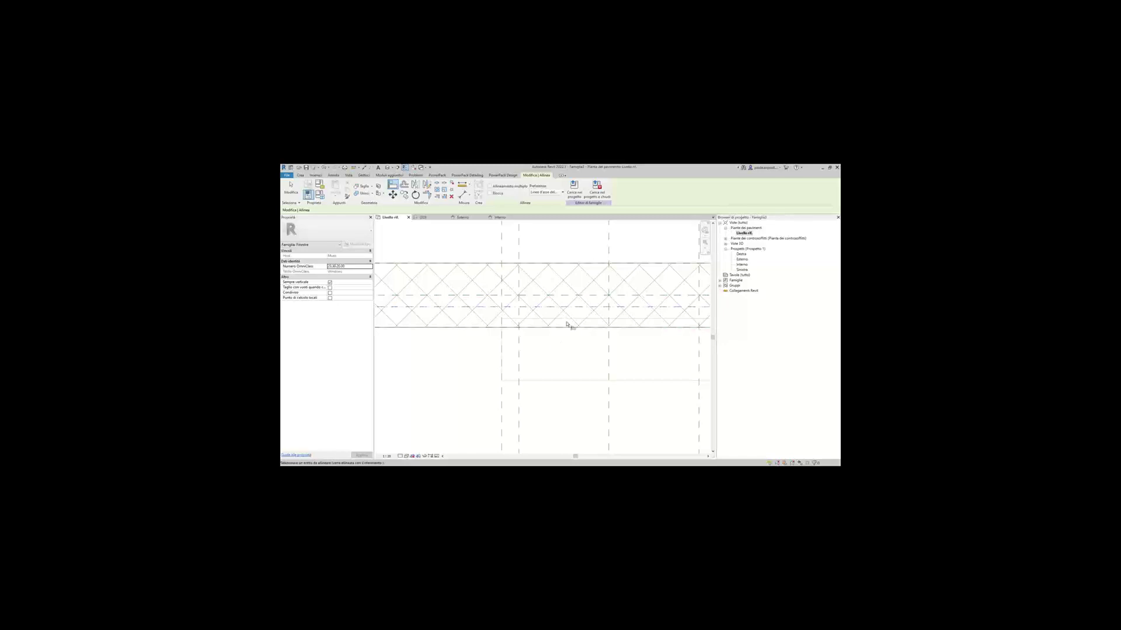
pyautogui.click(552, 297)
pyautogui.scroll(-1, 564, 363)
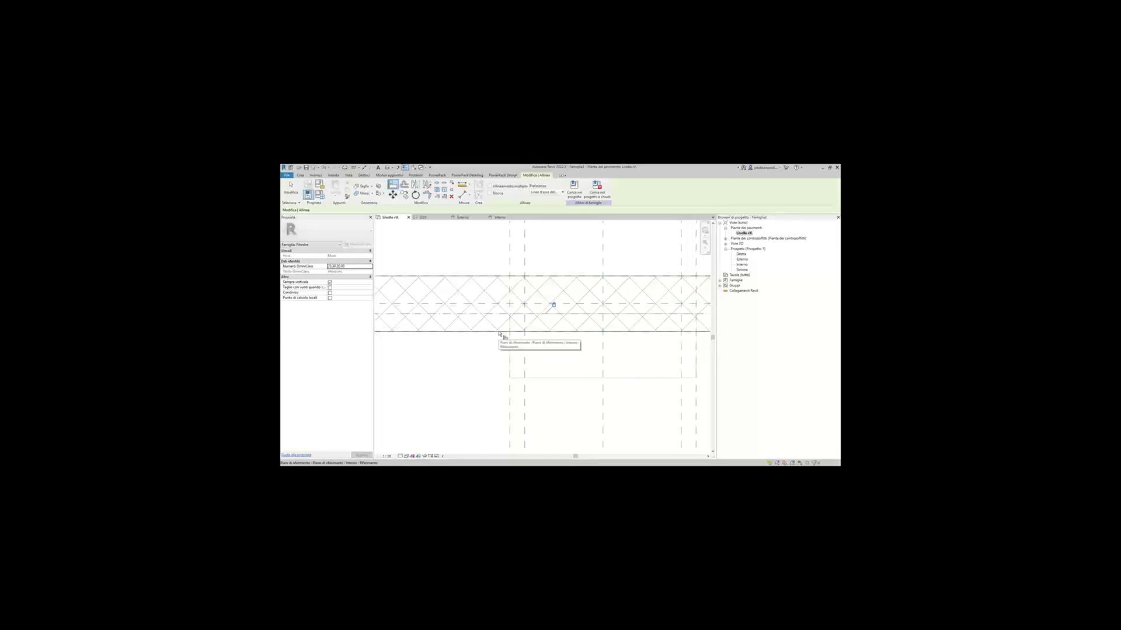
pyautogui.click(499, 333)
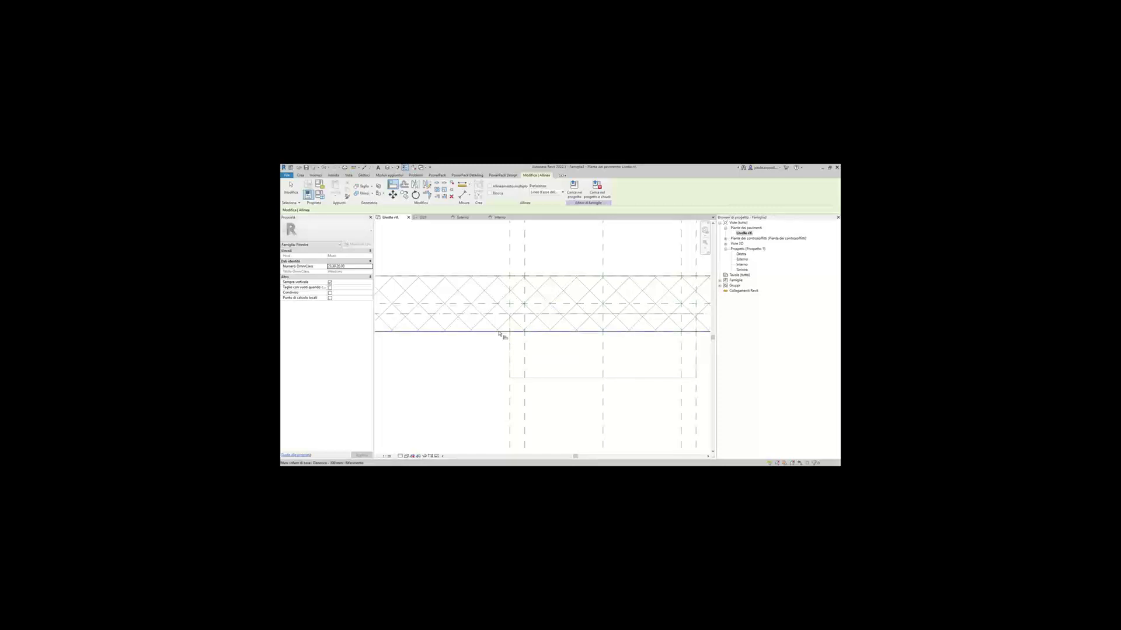
pyautogui.click(548, 378)
pyautogui.press('Escape')
pyautogui.press('Escape')
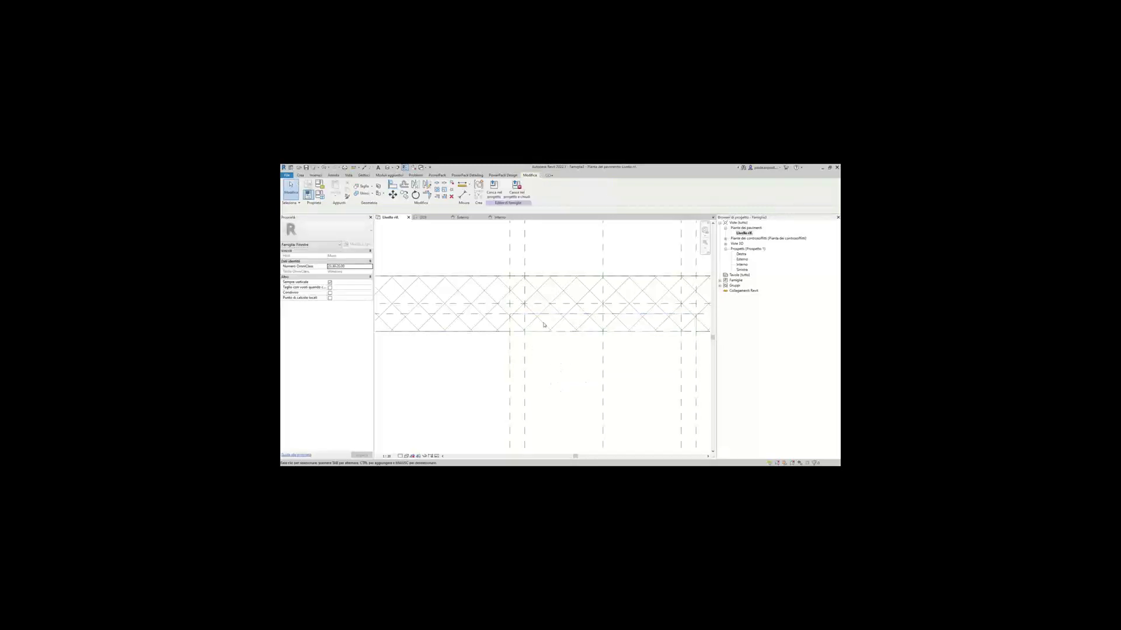
pyautogui.moveTo(547, 347); pyautogui.dragTo(528, 353, button='middle')
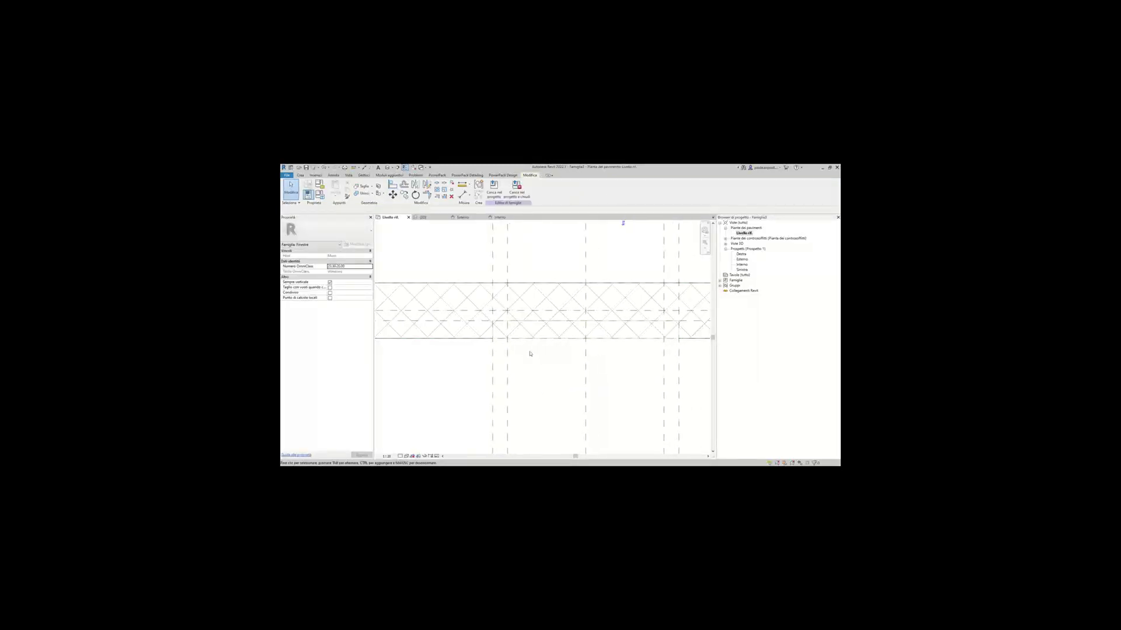
pyautogui.scroll(2, 514, 304)
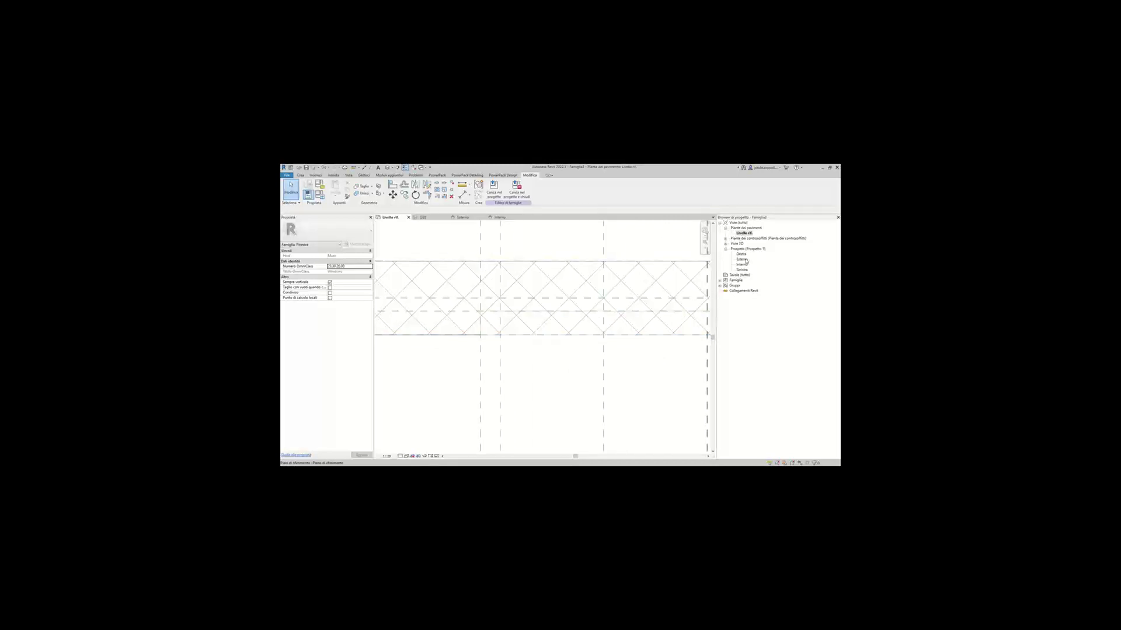
# In the Esterno elevation, sketch a void extrusion rectangle between the reference-plane corners.
pyautogui.doubleClick(741, 259)
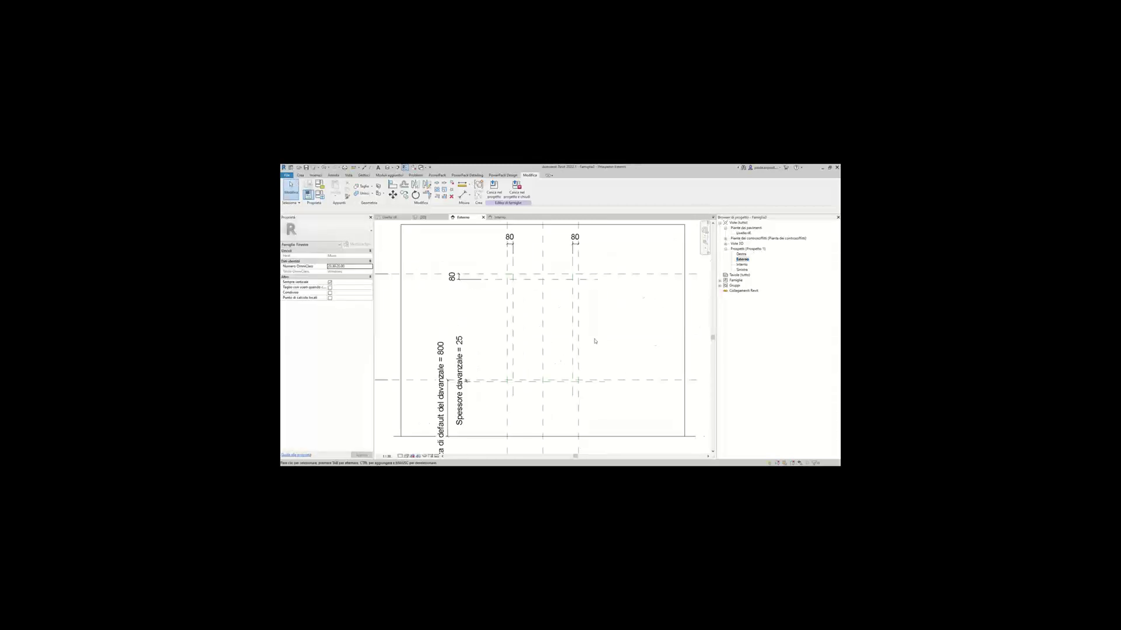
pyautogui.click(300, 175)
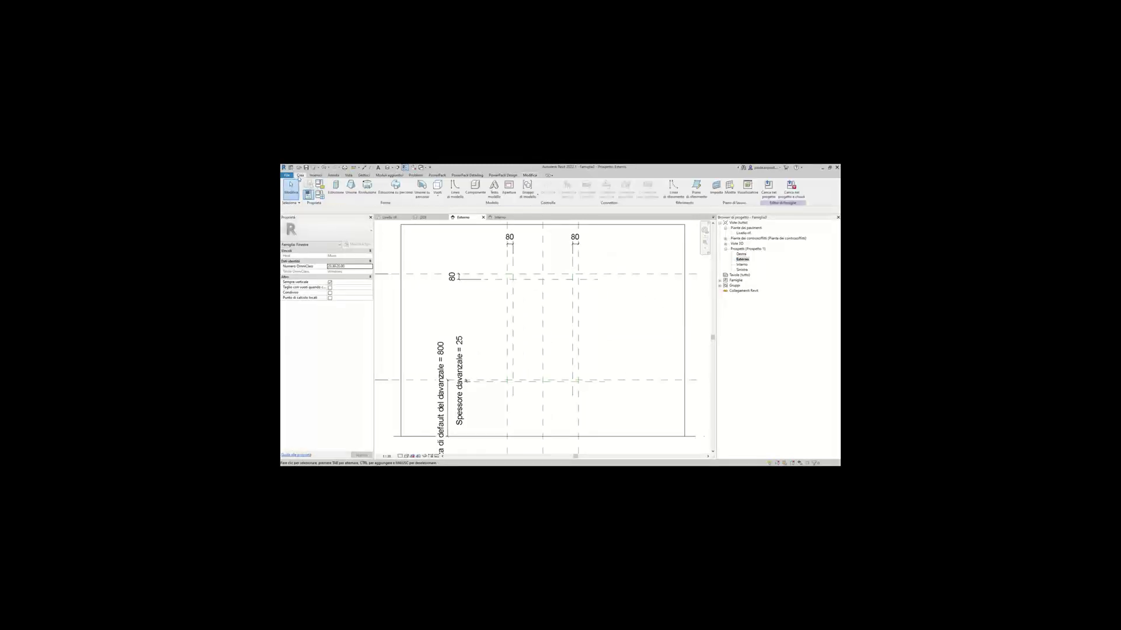
pyautogui.click(437, 192)
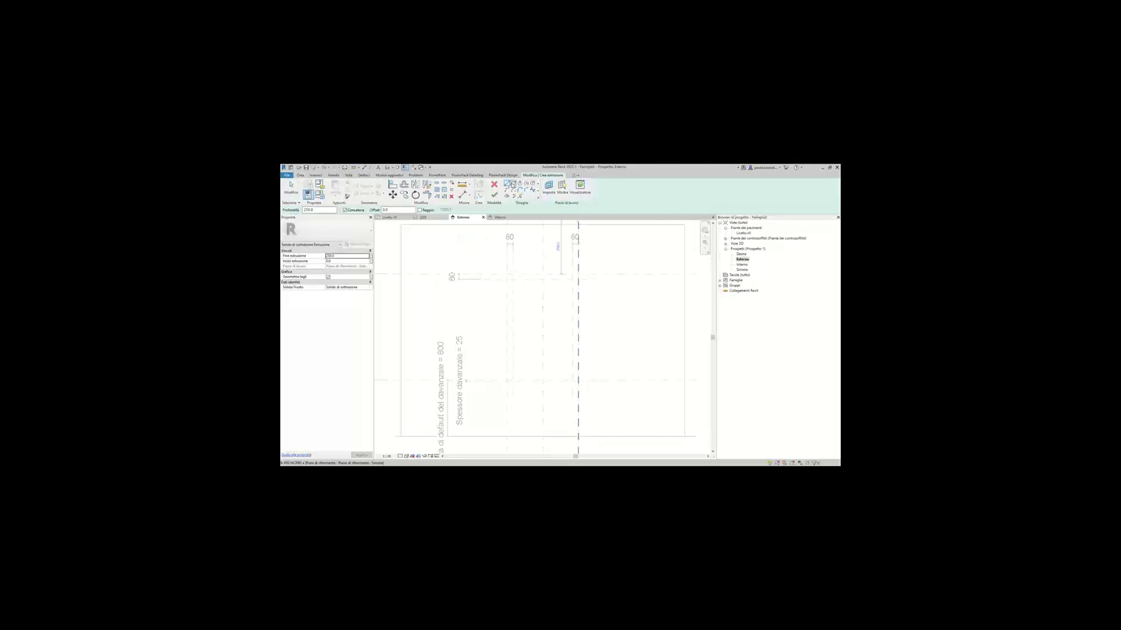
pyautogui.click(512, 280)
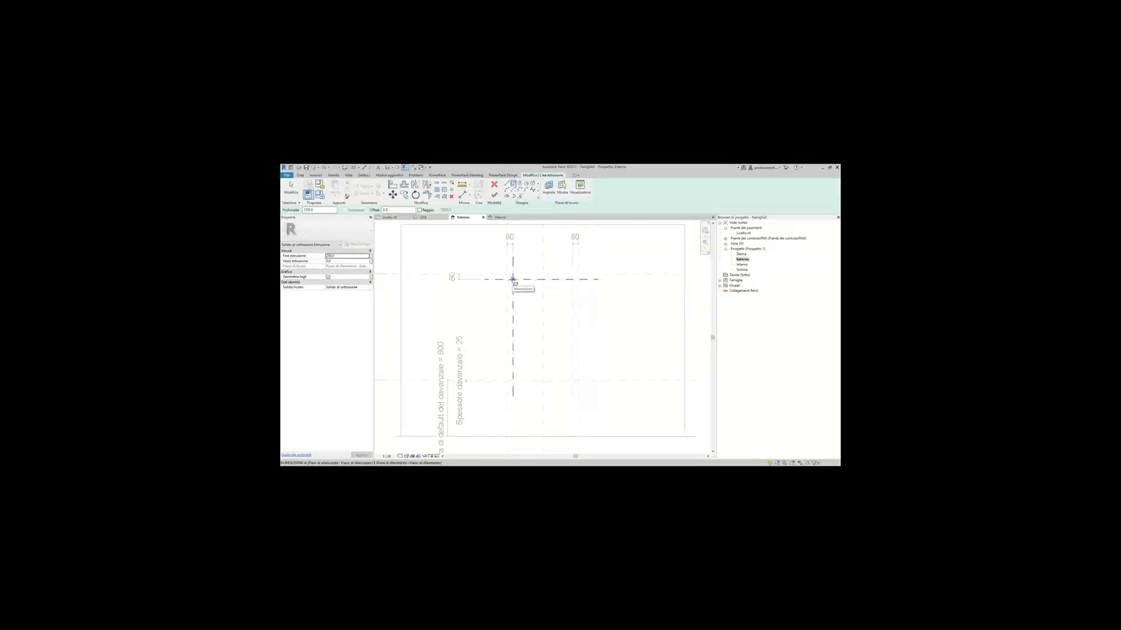
pyautogui.scroll(3, 536, 346)
pyautogui.click(572, 367)
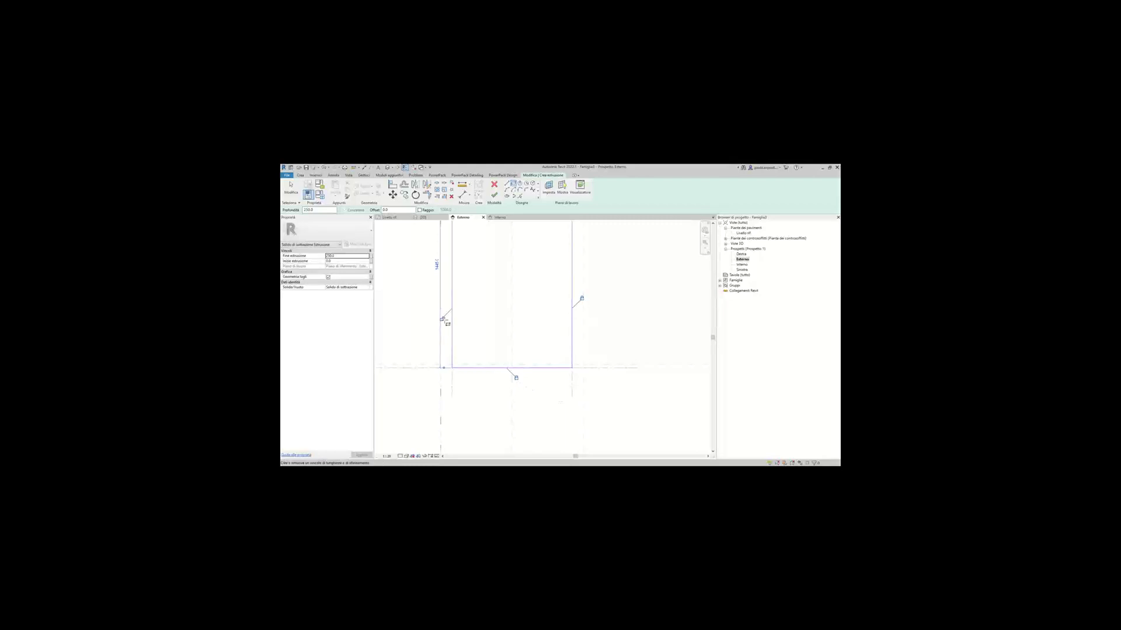
# Finish the rectangle sketch as a completed void extrusion.
pyautogui.moveTo(483, 274); pyautogui.dragTo(502, 351, button='middle')
pyautogui.scroll(-2, 516, 346)
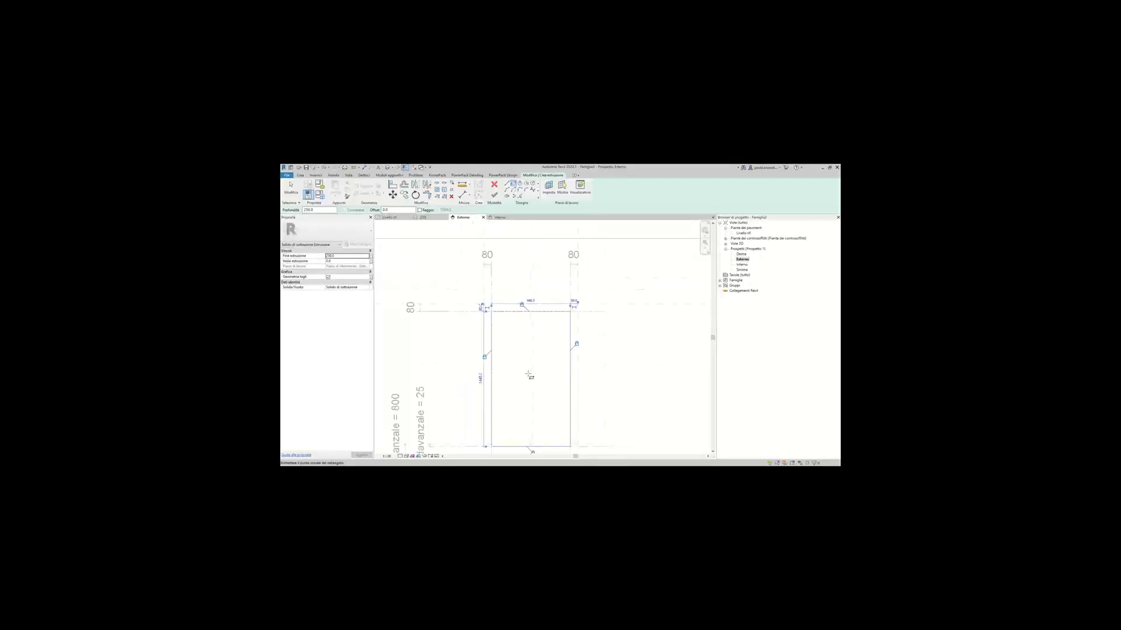
pyautogui.press('Escape')
pyautogui.press('Escape')
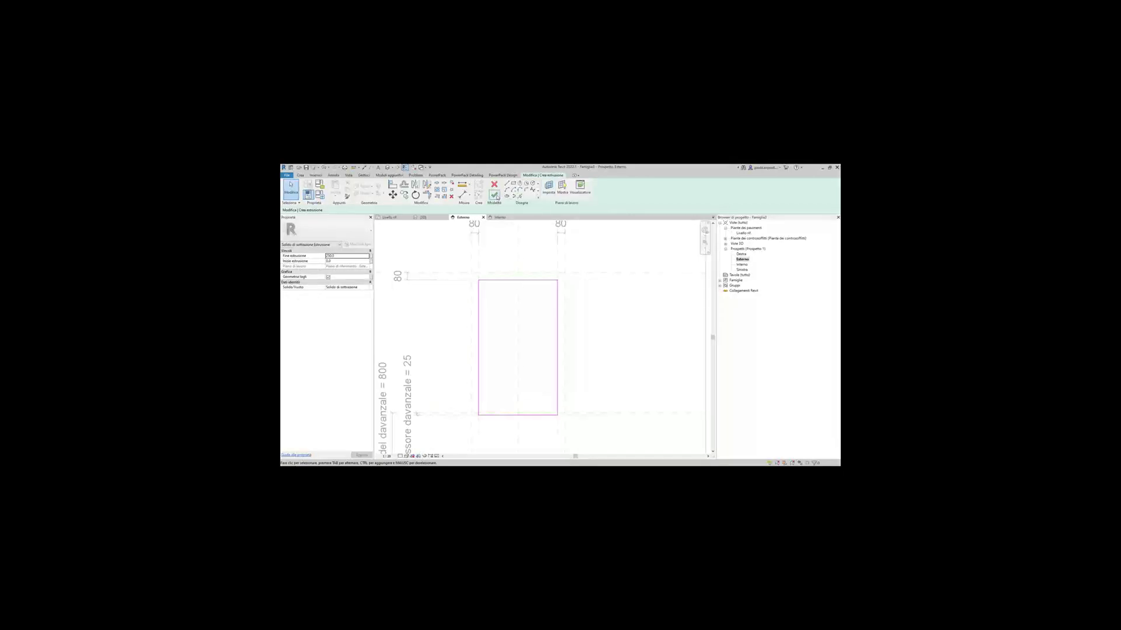
pyautogui.click(493, 194)
# In the Livello rif. plan, drag the void's shape handle to shrink its depth.
pyautogui.doubleClick(743, 233)
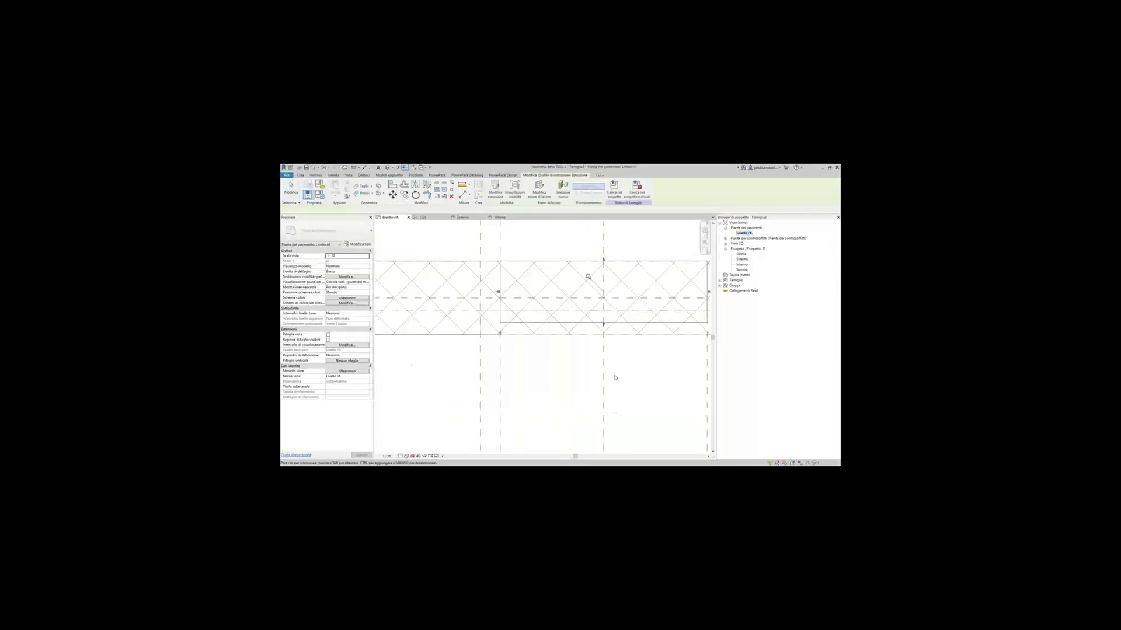
pyautogui.moveTo(590, 345); pyautogui.dragTo(594, 264)
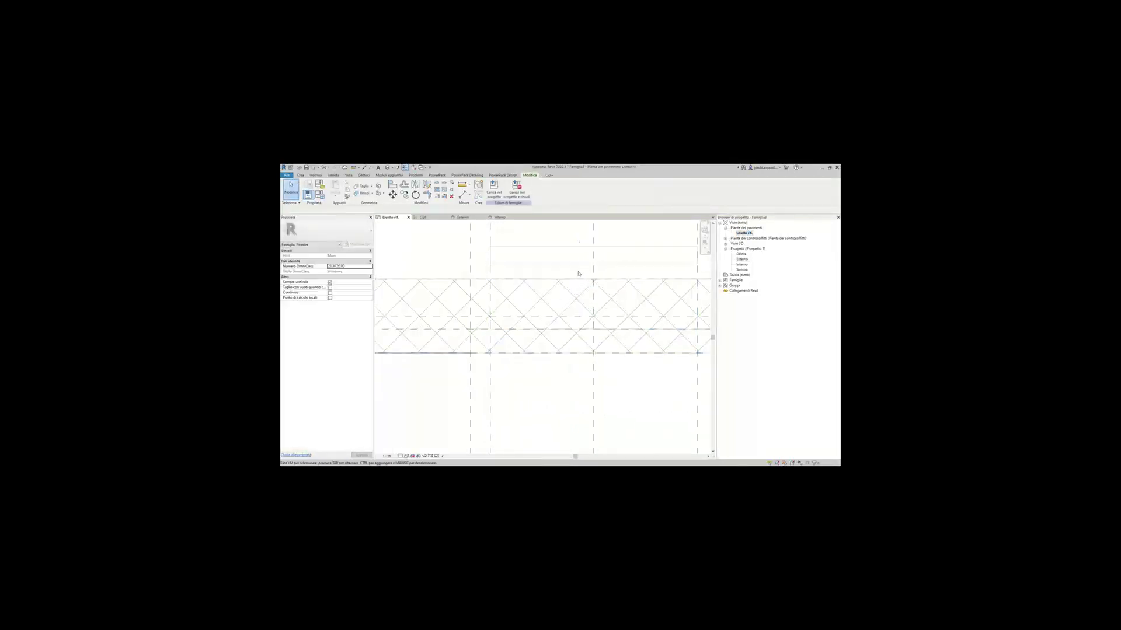
pyautogui.moveTo(596, 282); pyautogui.dragTo(582, 302, button='middle')
pyautogui.scroll(2, 582, 302)
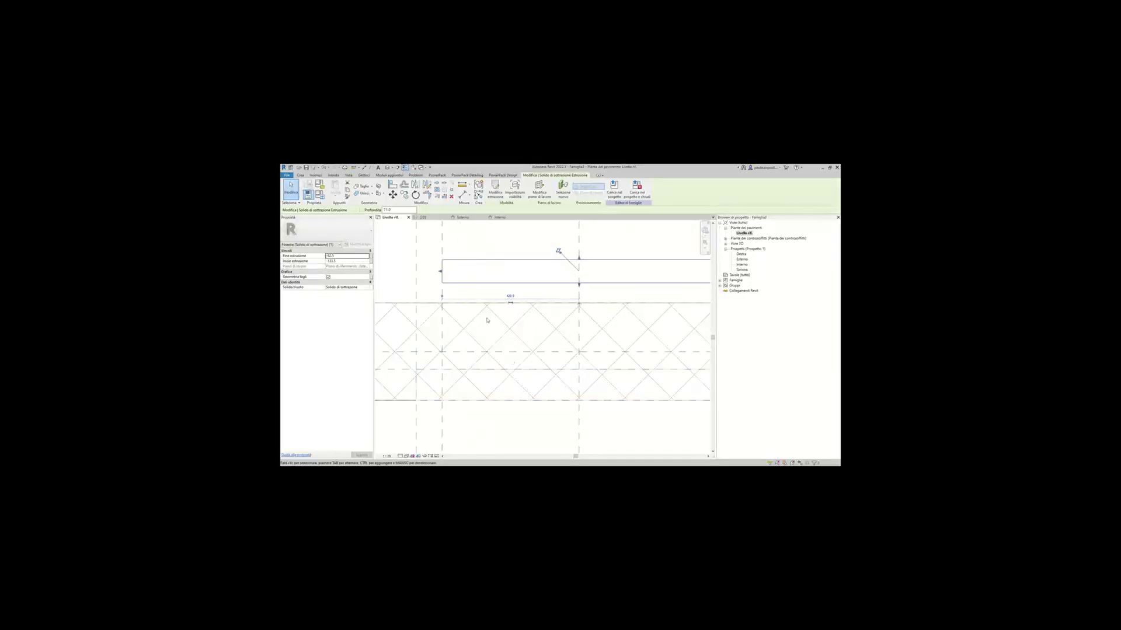
# Align the void's top edge to the dashed wall line and lock it.
pyautogui.press('a')
pyautogui.press('l')
pyautogui.scroll(-2, 485, 280)
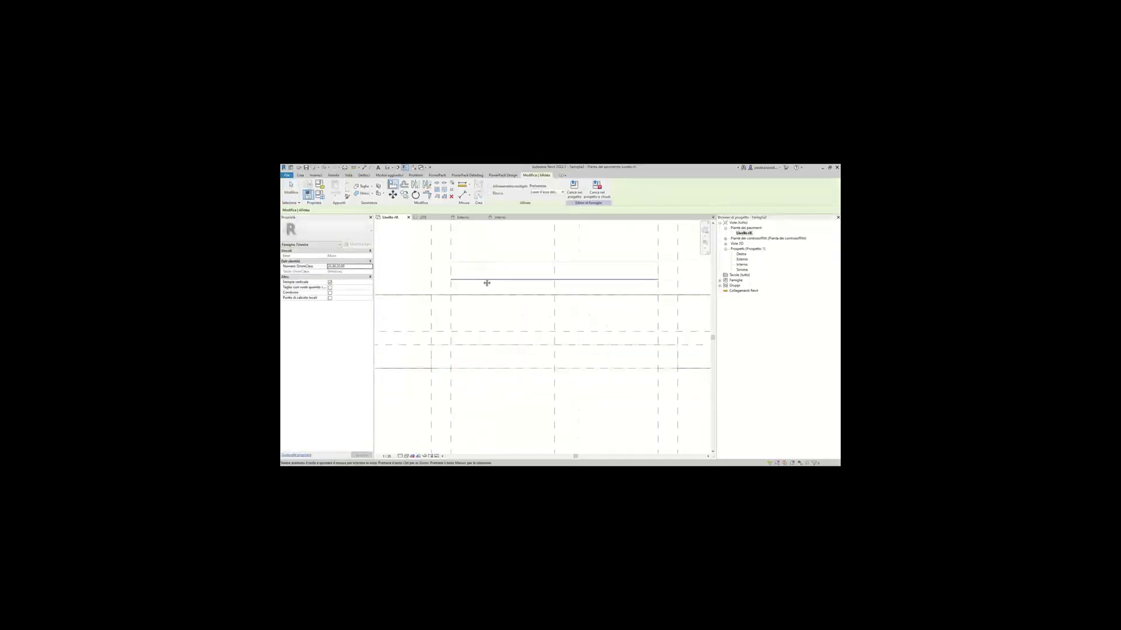
pyautogui.click(446, 336)
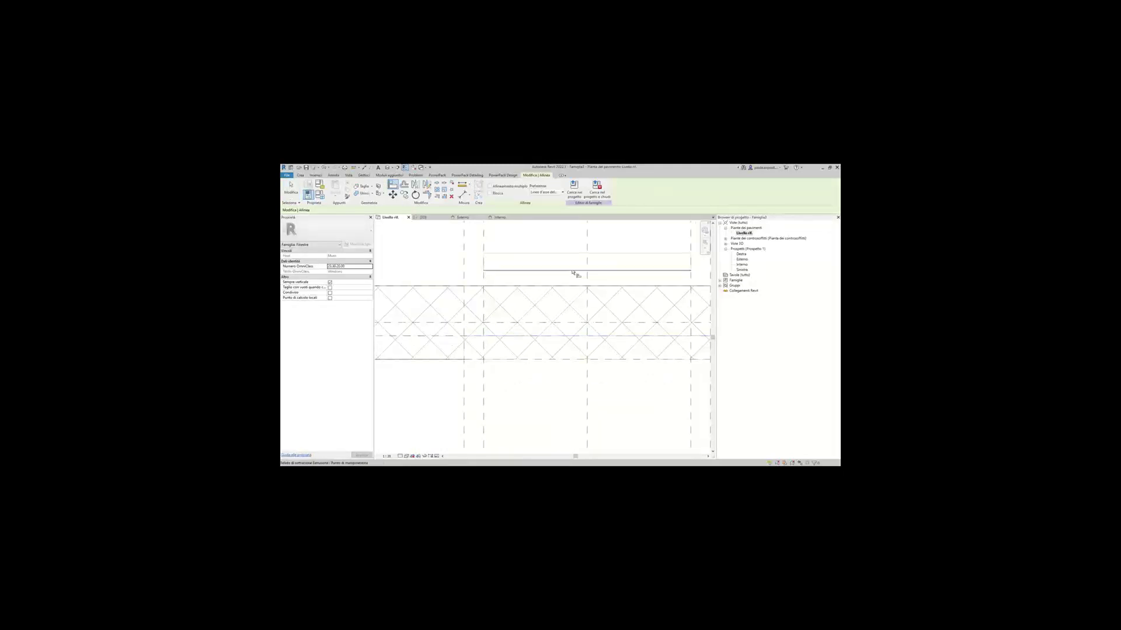
pyautogui.click(452, 287)
pyautogui.click(516, 253)
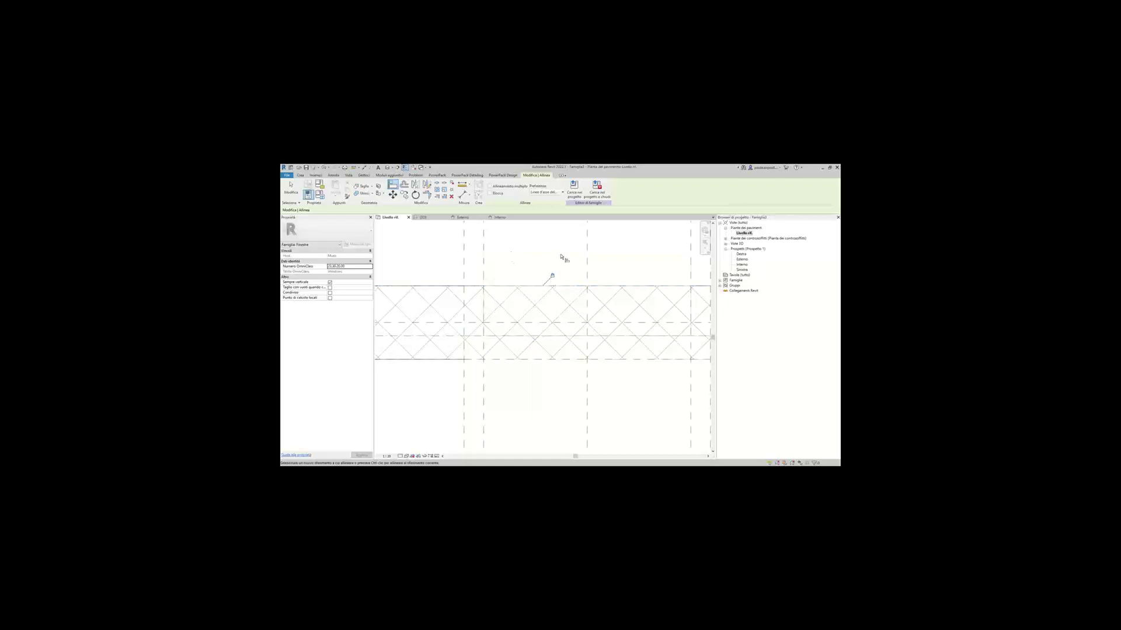
pyautogui.press('Escape')
# In the 3D view, cut the wall with the void extrusion so the opening passes through.
pyautogui.click(387, 167)
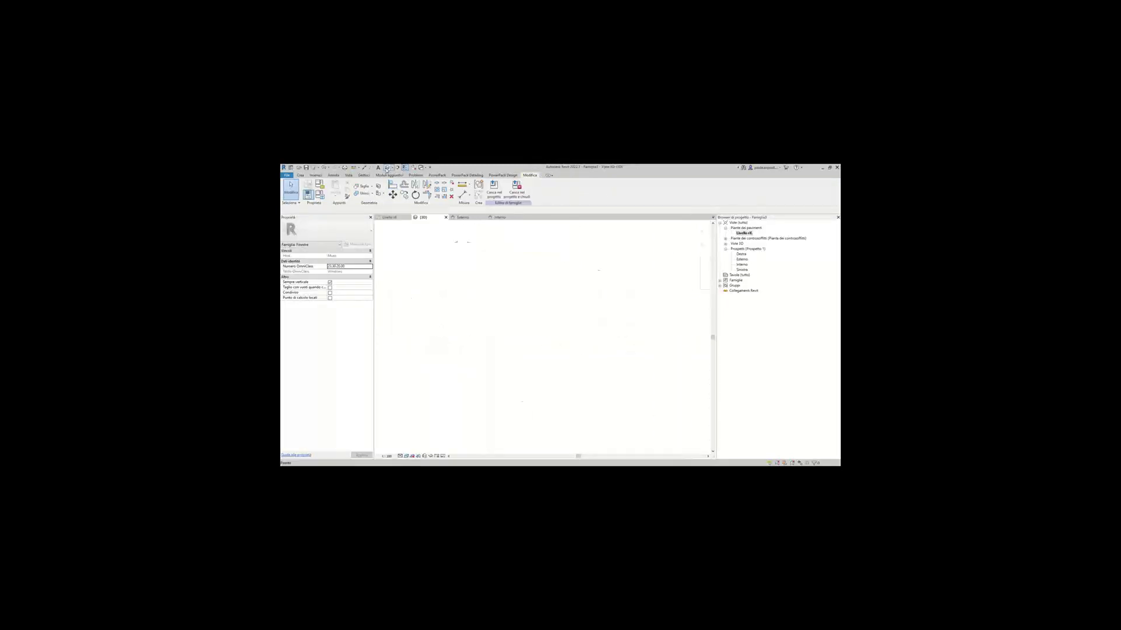
pyautogui.keyDown('shift'); pyautogui.moveTo(570, 383); pyautogui.dragTo(582, 387, button='middle'); pyautogui.keyUp('shift')
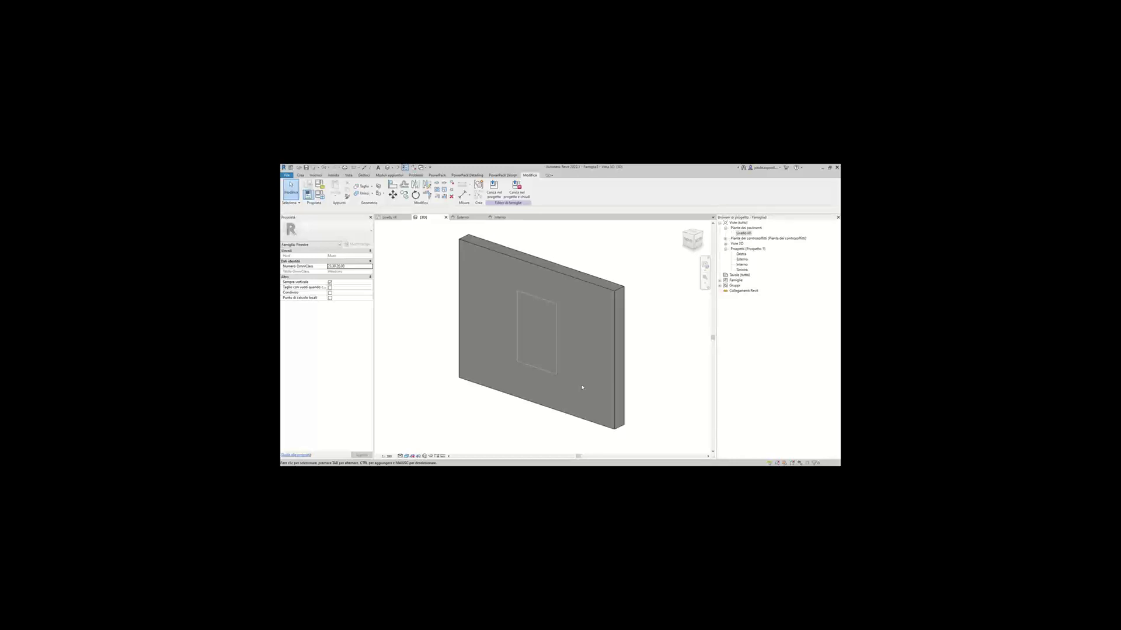
pyautogui.click(361, 185)
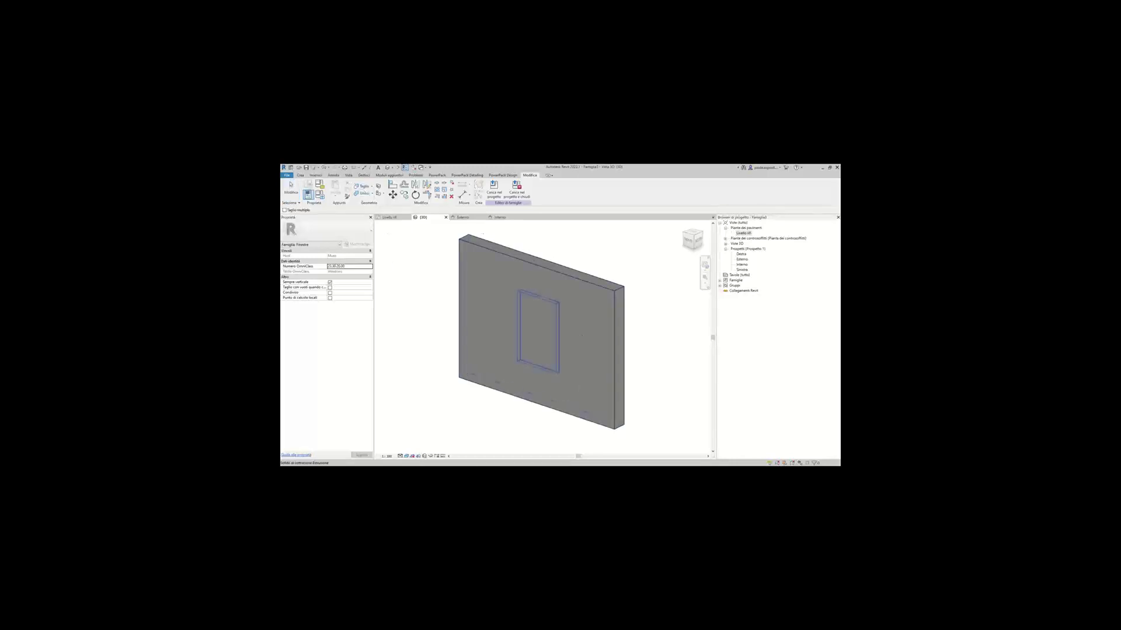
pyautogui.click(582, 335)
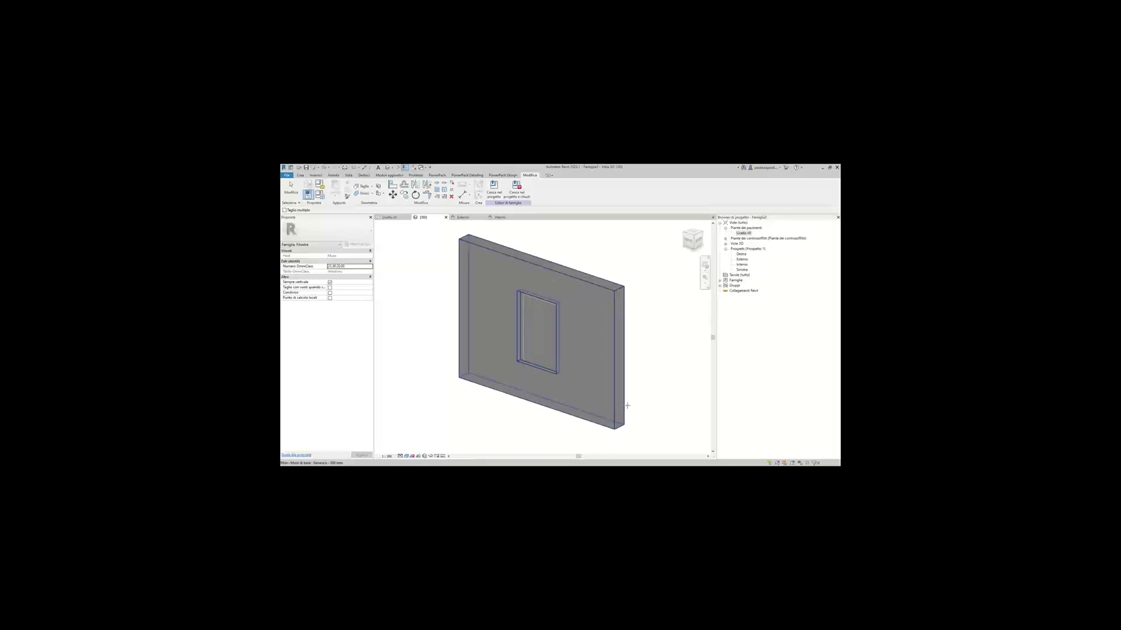
pyautogui.keyDown('shift'); pyautogui.moveTo(560, 326); pyautogui.dragTo(553, 280, button='middle'); pyautogui.keyUp('shift')
pyautogui.click(454, 376)
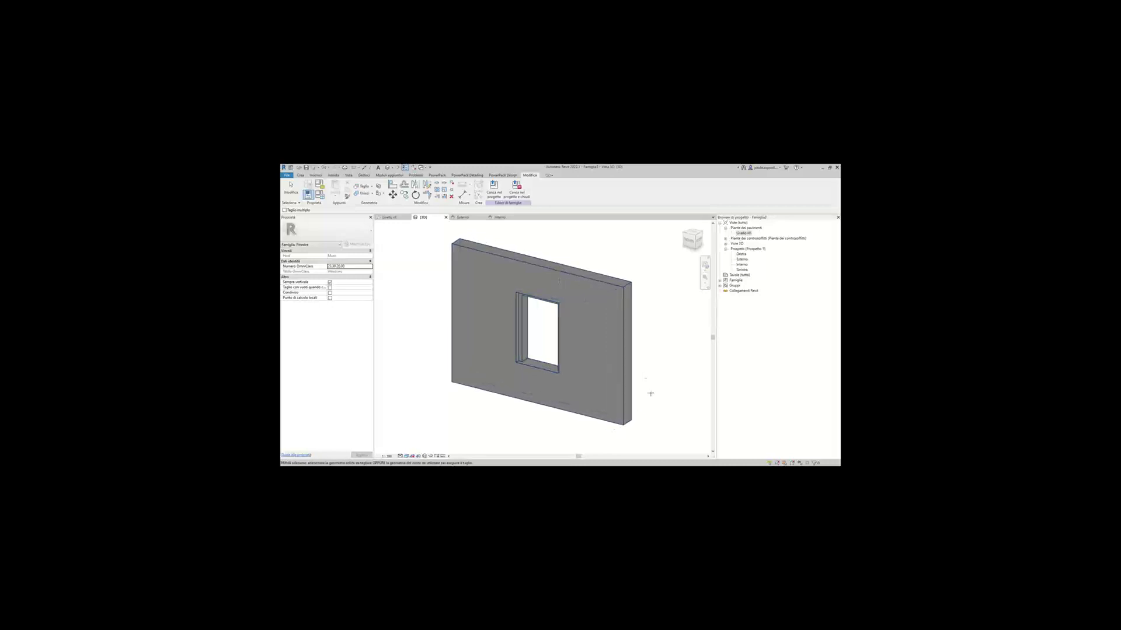
pyautogui.press('Escape')
pyautogui.moveTo(454, 375)
pyautogui.keyDown('shift'); pyautogui.mouseDown(button='middle')
pyautogui.moveTo(559, 385)
pyautogui.moveTo(580, 373)
pyautogui.mouseUp(button='middle'); pyautogui.keyUp('shift')
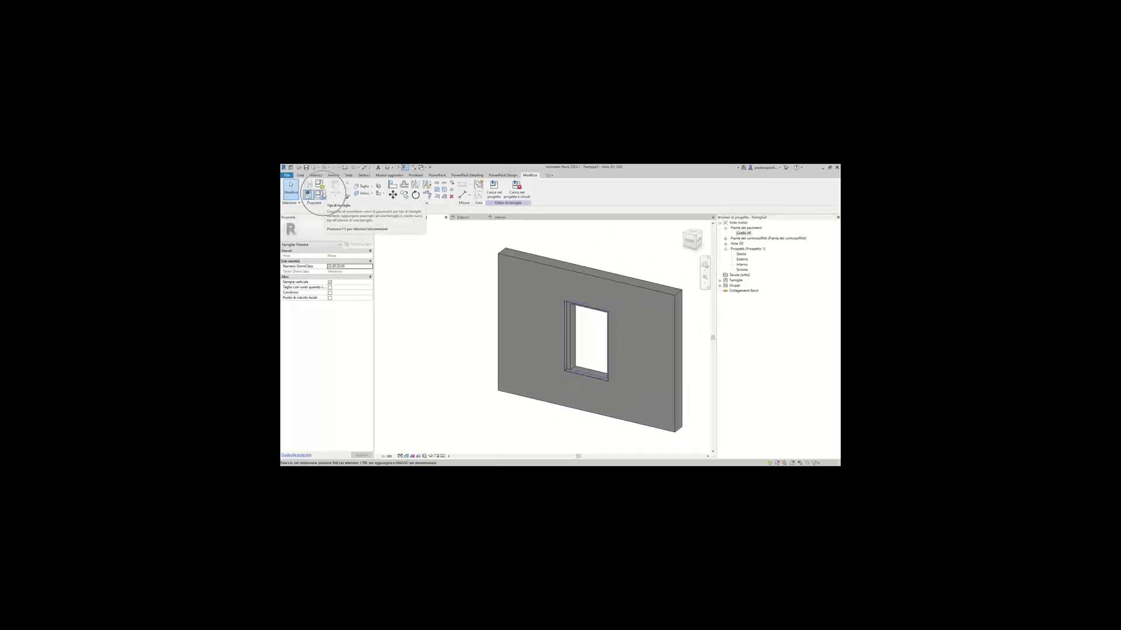
# In Family Types, set Altezza to 1600 and apply it.
pyautogui.click(320, 195)
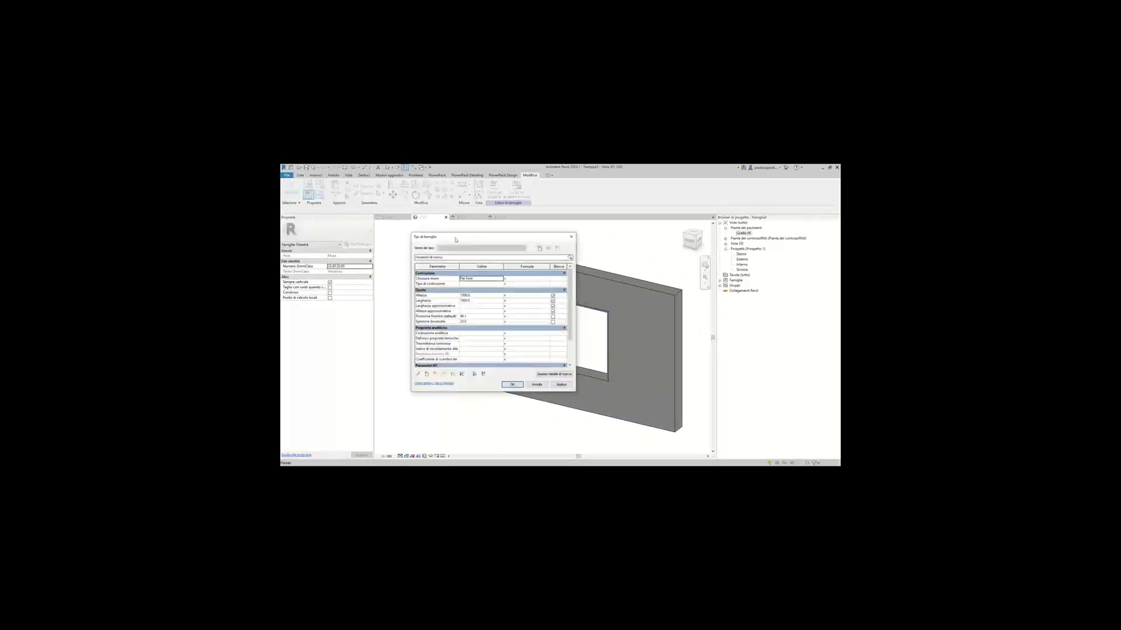
pyautogui.moveTo(454, 238); pyautogui.dragTo(361, 238)
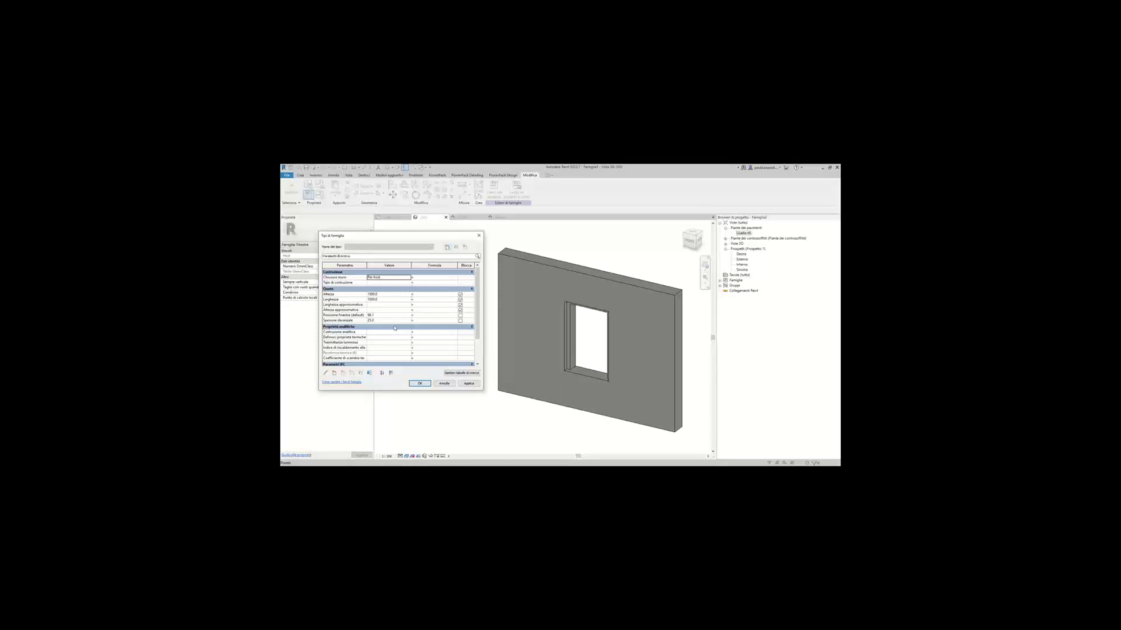
pyautogui.scroll(-2, 400, 327)
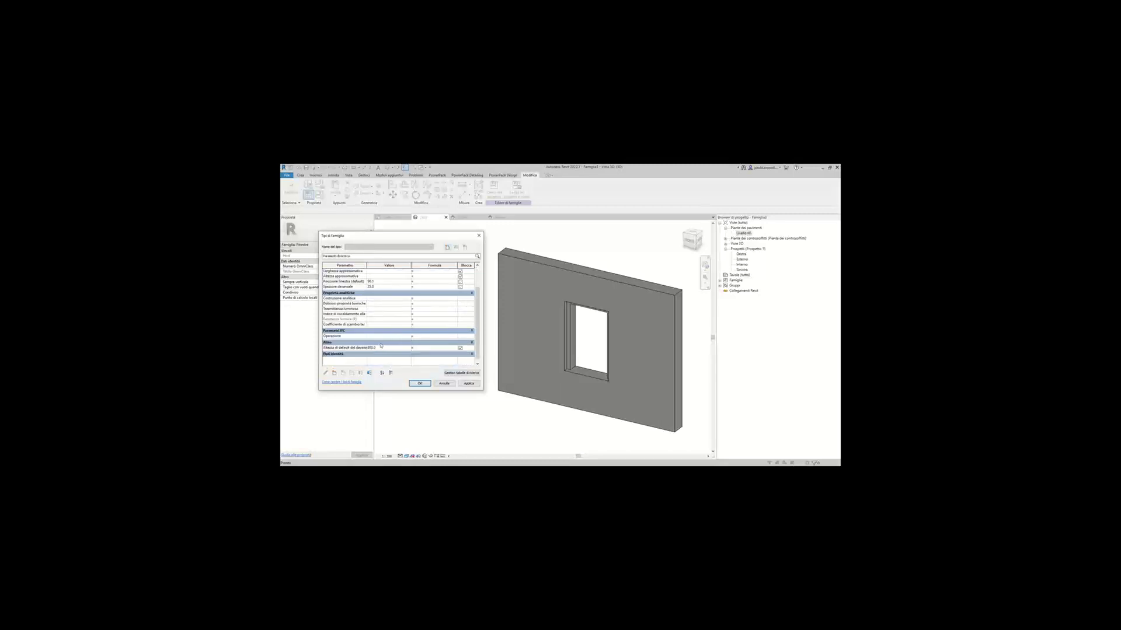
pyautogui.scroll(3, 381, 346)
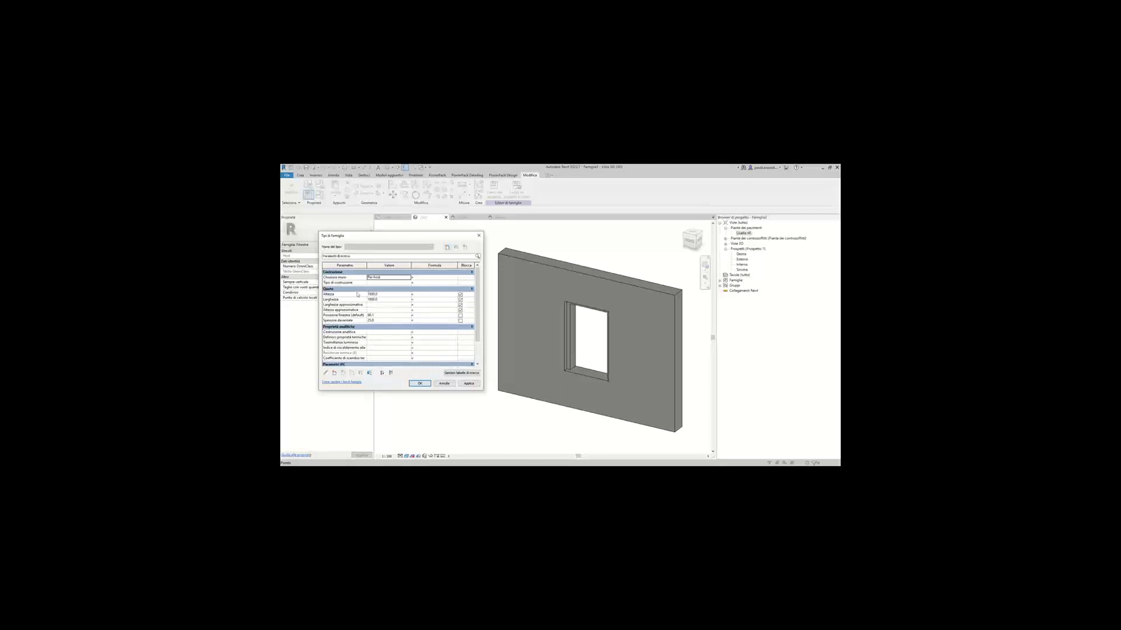
pyautogui.click(372, 294)
pyautogui.write('1')
pyautogui.click(477, 385)
# Set Larghezza to 1200 and Posizione finestra to 110, applying each, then close the dialog.
pyautogui.click(385, 299)
pyautogui.write('1200')
pyautogui.click(474, 386)
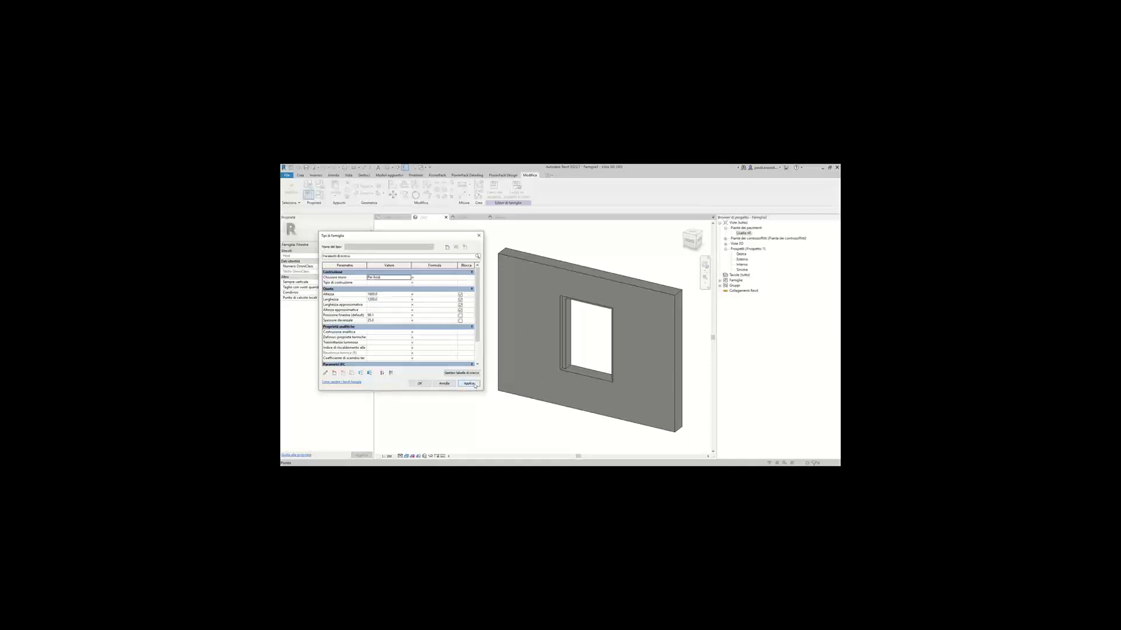
pyautogui.click(376, 315)
pyautogui.write('110')
pyautogui.click(468, 384)
pyautogui.click(371, 320)
pyautogui.click(442, 384)
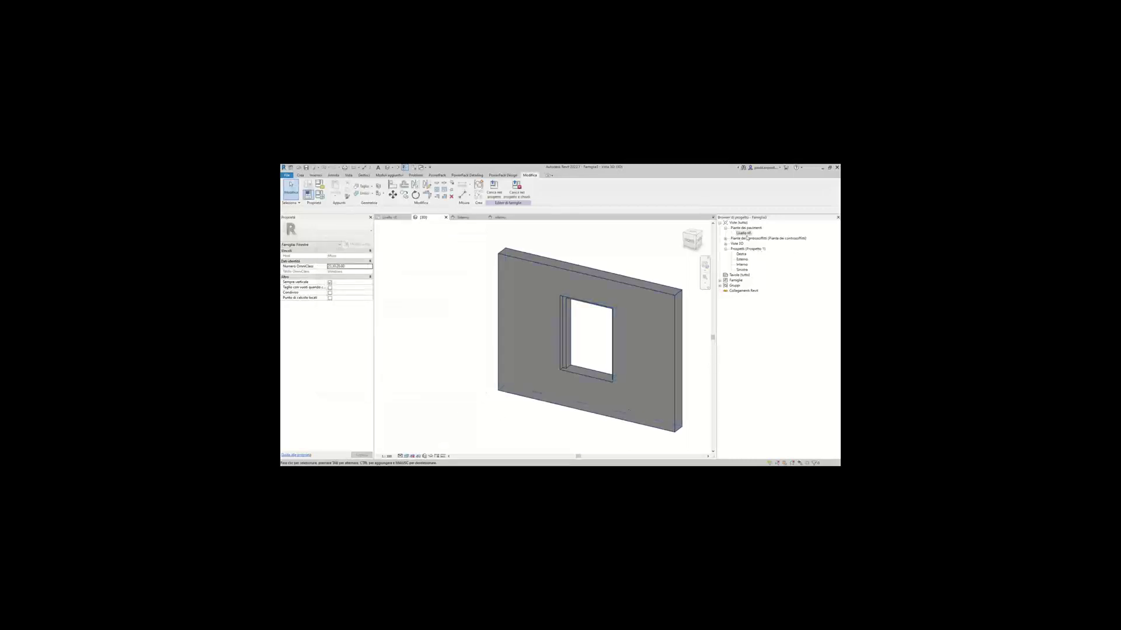
# Return to the Livello rif. plan, frame the window, and cancel a started extrusion sketch.
pyautogui.doubleClick(744, 233)
pyautogui.moveTo(615, 218); pyautogui.dragTo(603, 240, button='middle')
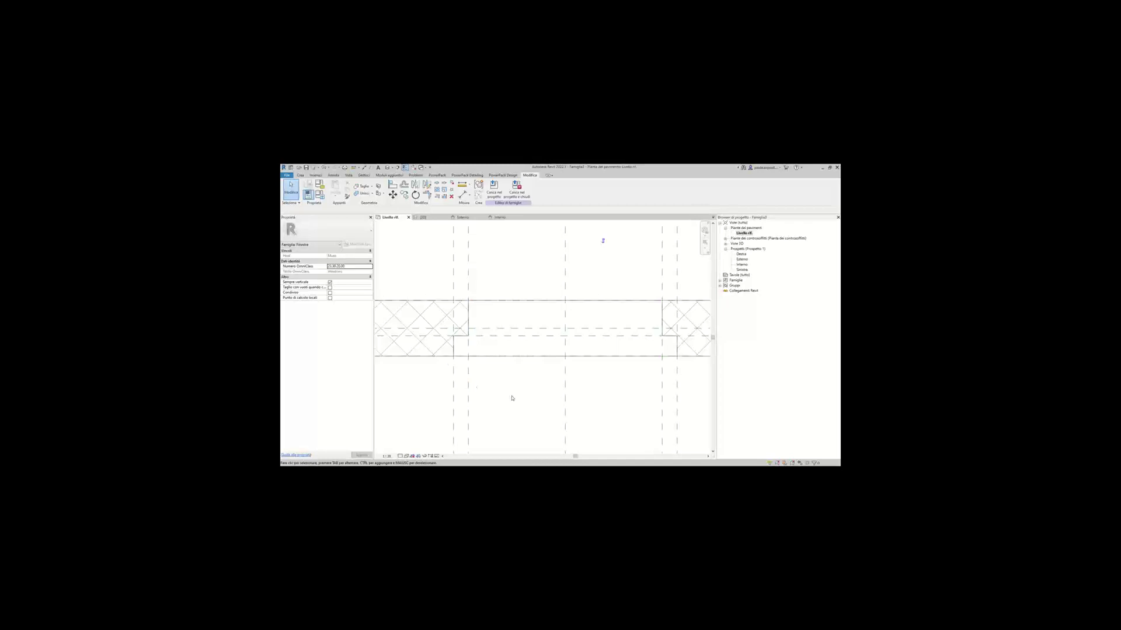
pyautogui.scroll(2, 488, 327)
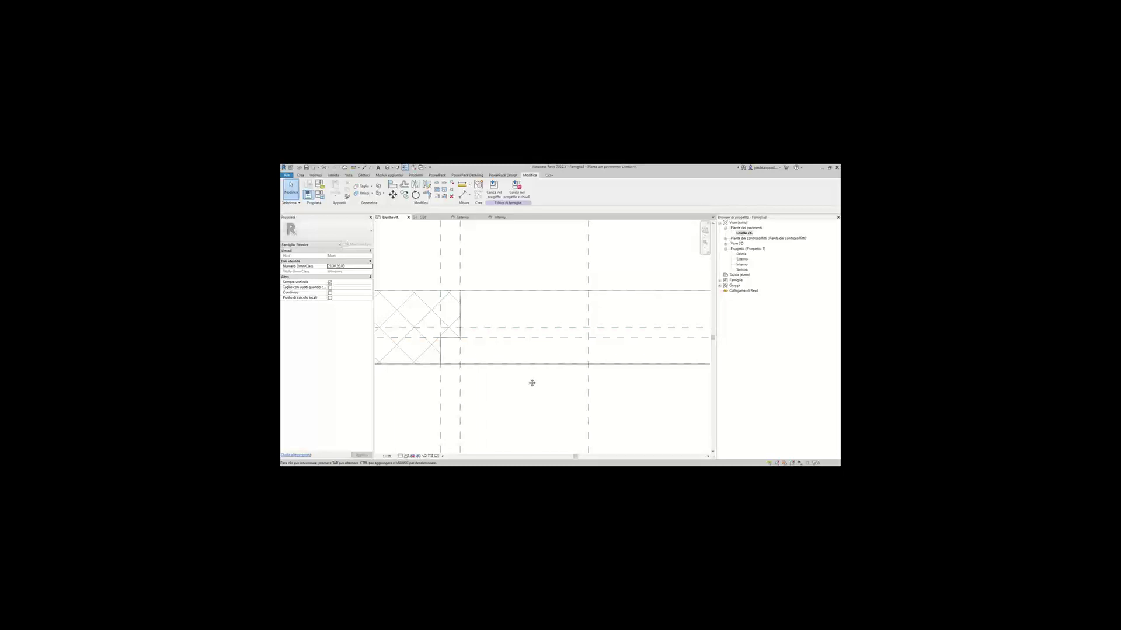
pyautogui.scroll(-1, 532, 383)
pyautogui.moveTo(518, 375); pyautogui.dragTo(498, 375, button='middle')
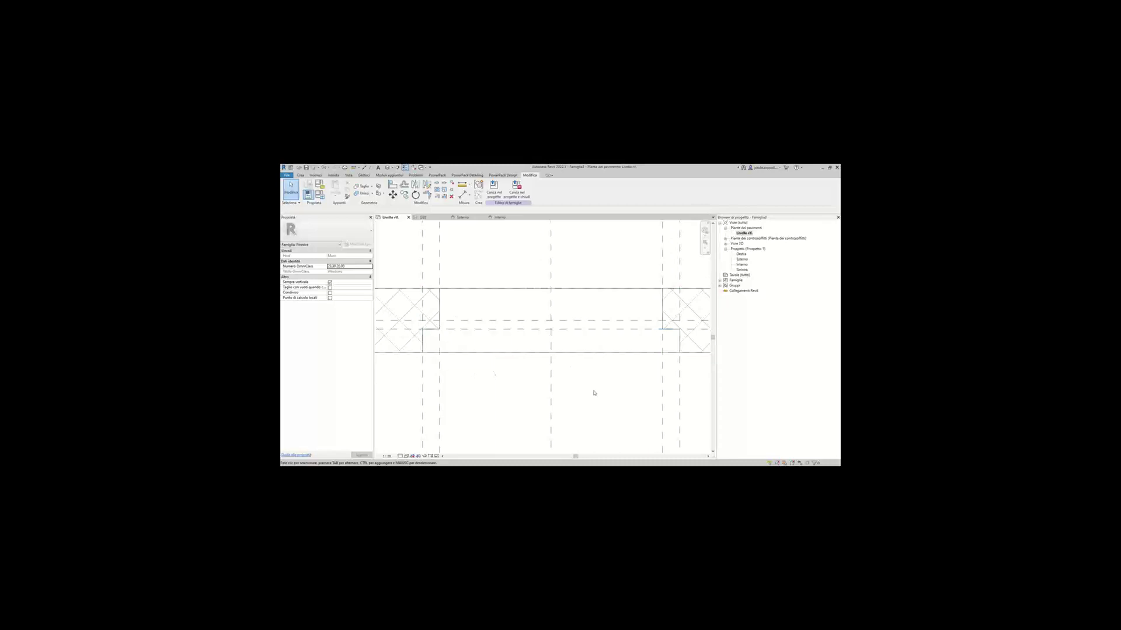
pyautogui.click(300, 175)
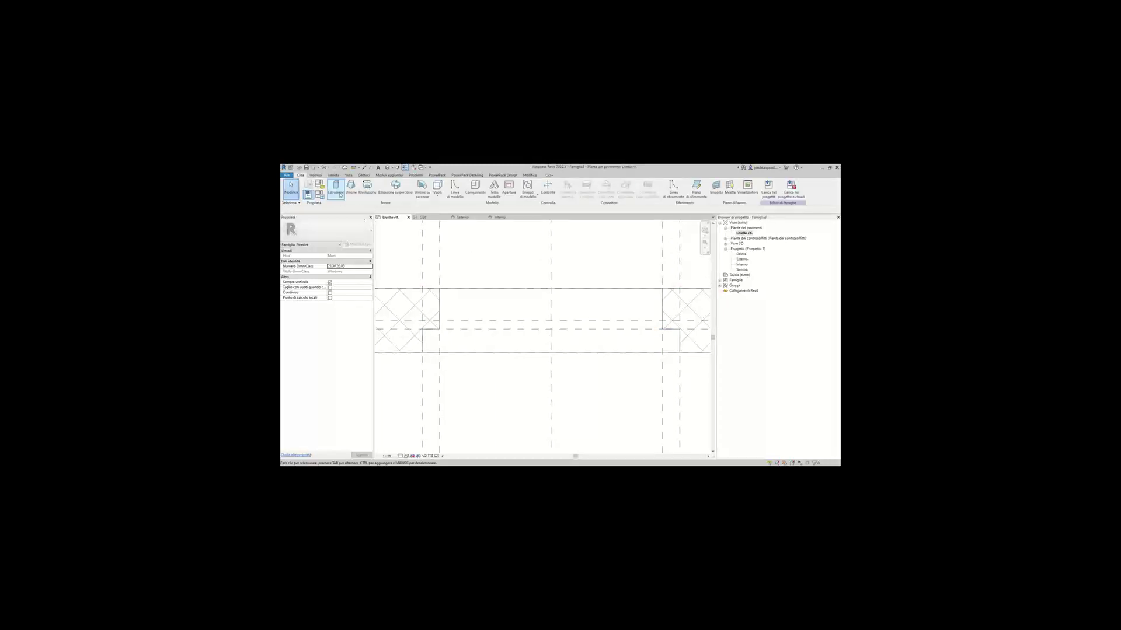
pyautogui.click(335, 188)
pyautogui.click(494, 184)
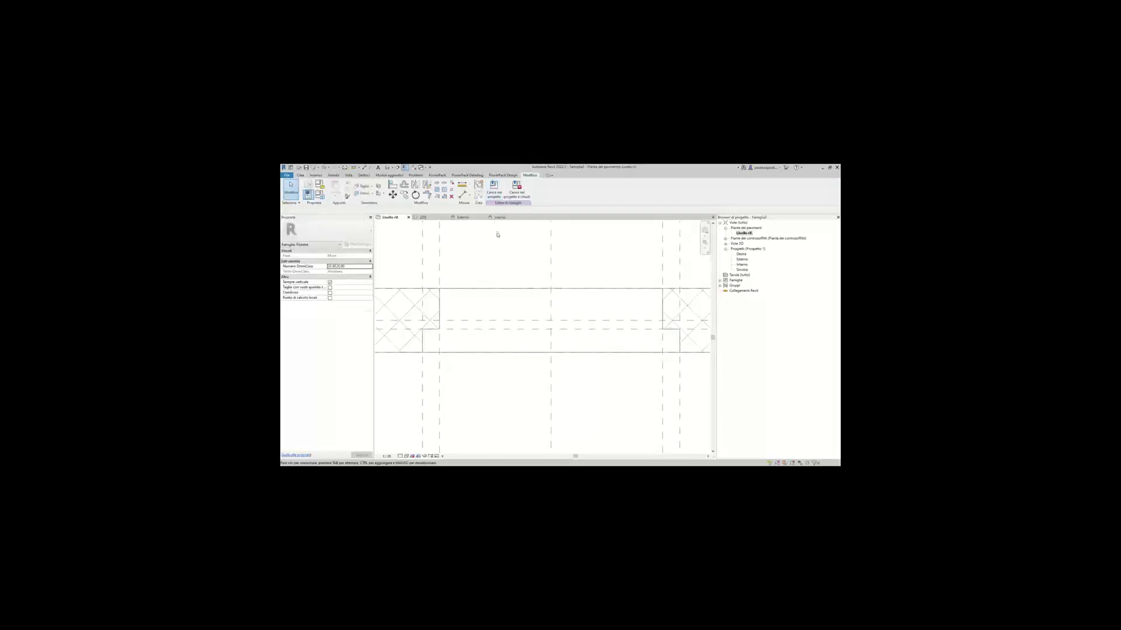
# Start placing a reference plane (RP), pan left, then cancel it.
pyautogui.press('r')
pyautogui.press('p')
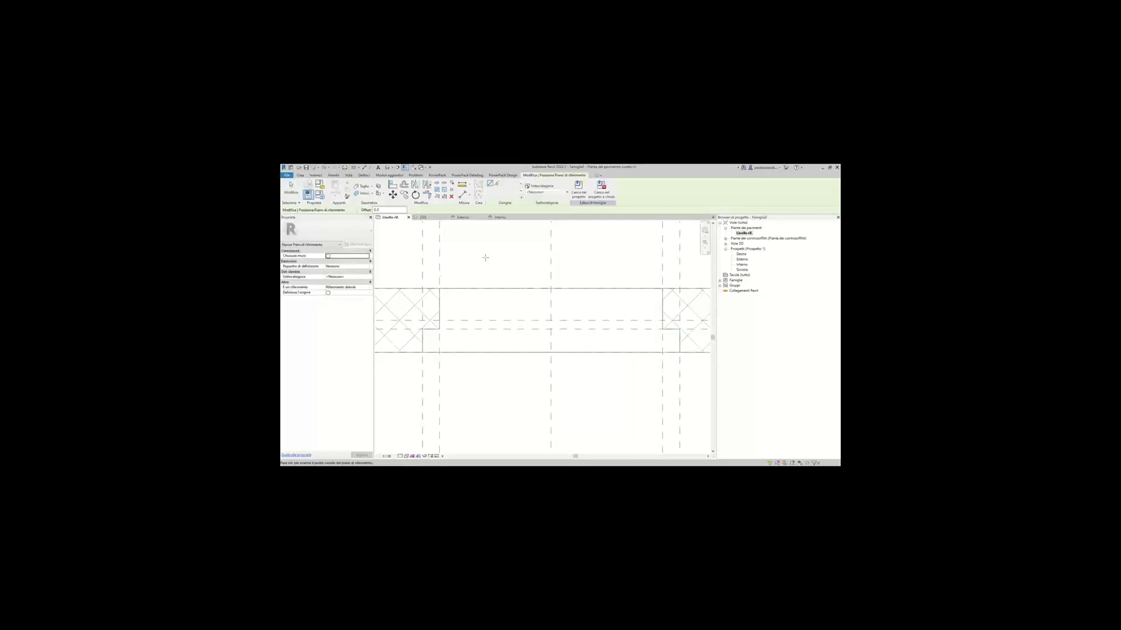
pyautogui.scroll(-1, 455, 315)
pyautogui.scroll(-1, 432, 298)
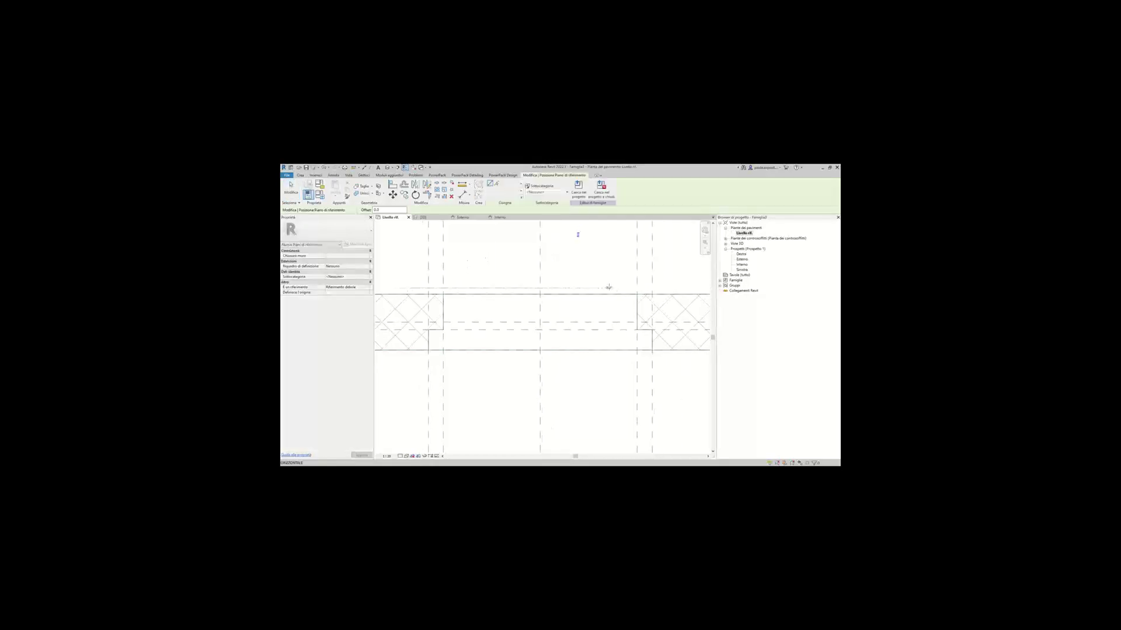
pyautogui.moveTo(543, 307)
pyautogui.mouseDown(button='middle')
pyautogui.moveTo(493, 310)
pyautogui.moveTo(439, 286)
pyautogui.mouseUp(button='middle')
pyautogui.press('Escape')
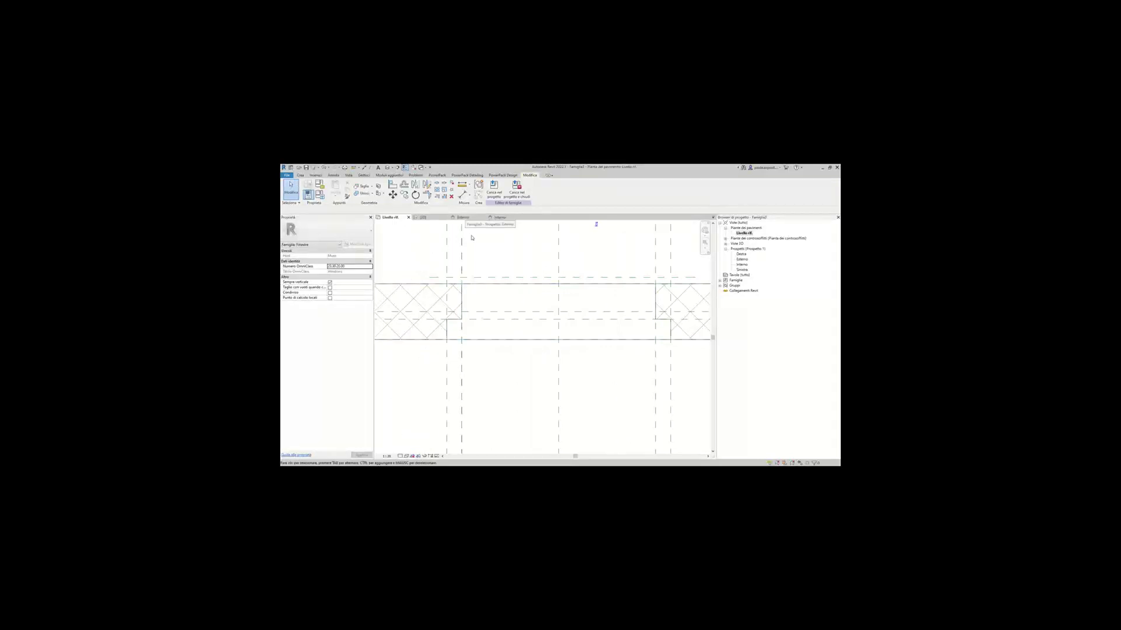
# Select the horizontal reference plane and try editing its temporary dimension.
pyautogui.click(480, 278)
pyautogui.scroll(1, 482, 288)
pyautogui.scroll(2, 482, 288)
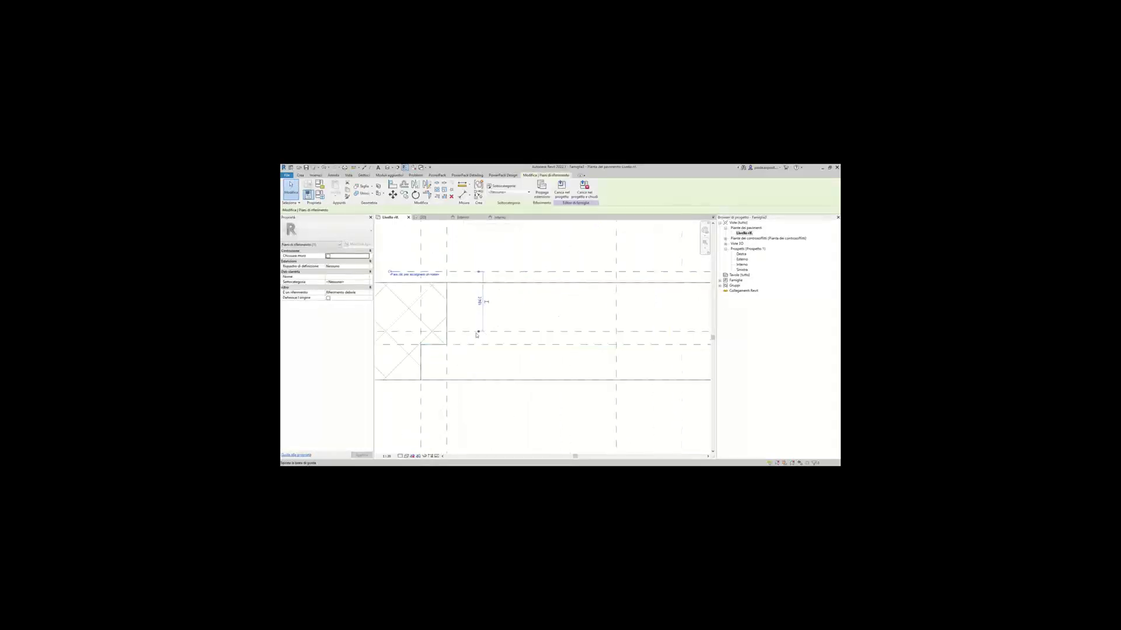
pyautogui.scroll(1, 481, 300)
pyautogui.scroll(1, 505, 315)
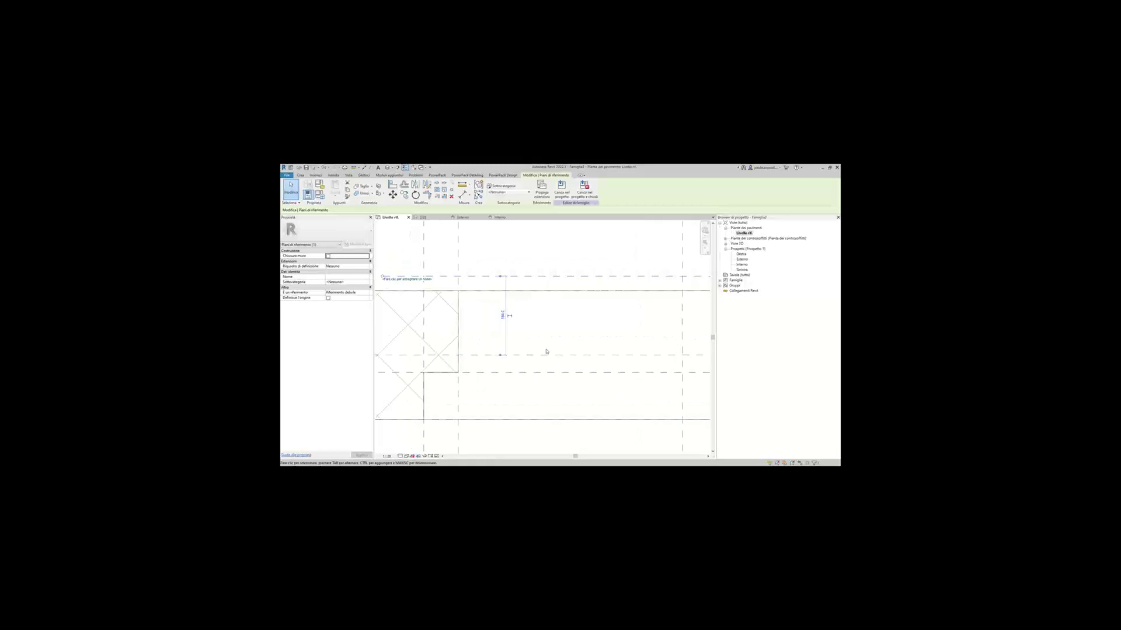
pyautogui.click(503, 316)
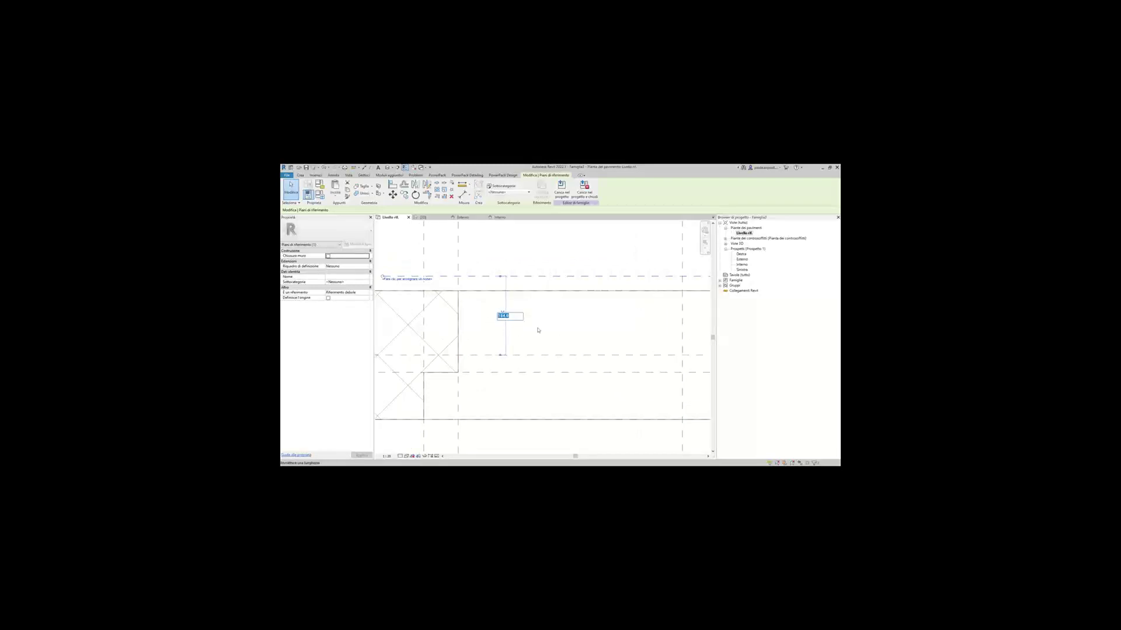
pyautogui.press('Escape')
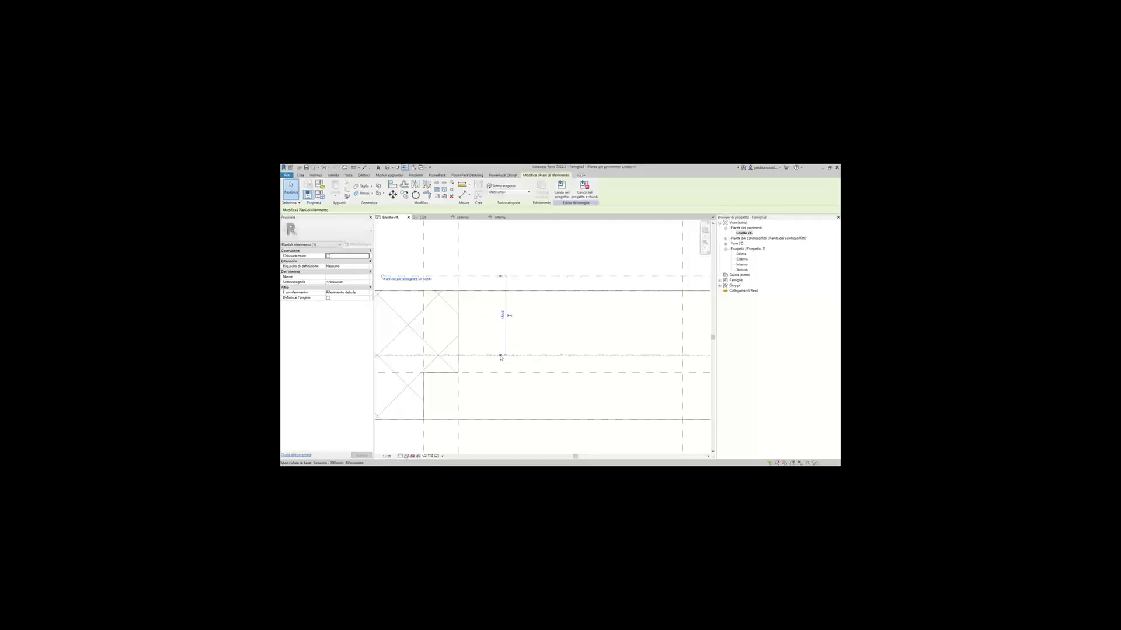
# Measure the reference plane from the wall edge and set that distance to 30.
pyautogui.click(489, 293)
pyautogui.click(502, 283)
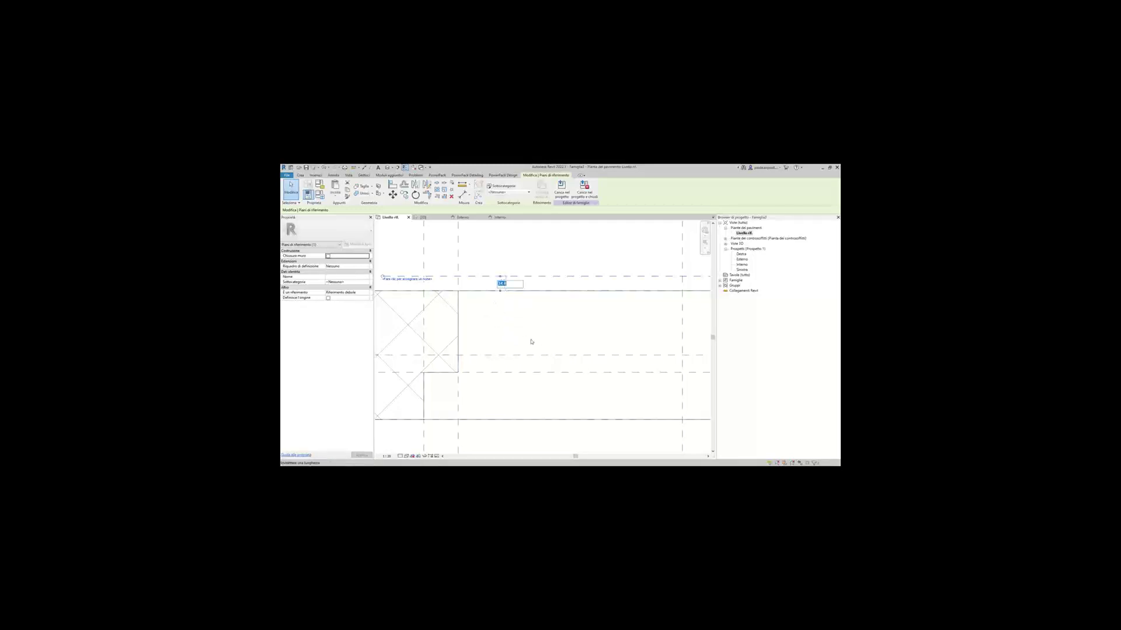
pyautogui.press('Return')
pyautogui.press('Escape')
pyautogui.scroll(-2, 526, 309)
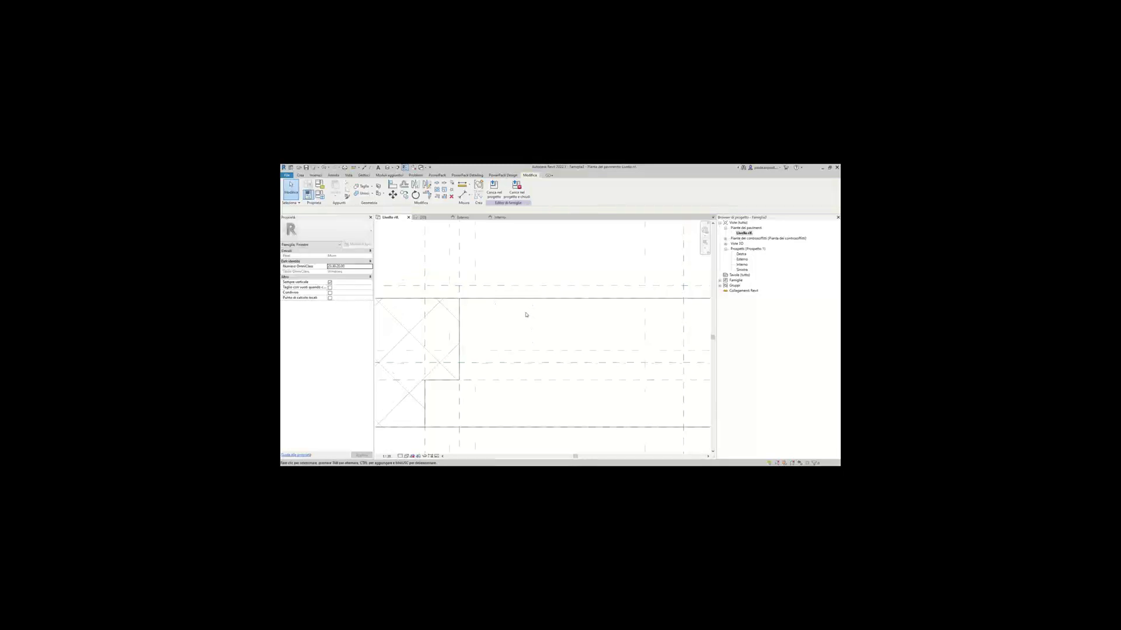
pyautogui.scroll(-2, 485, 318)
pyautogui.moveTo(463, 321); pyautogui.dragTo(483, 322, button='middle')
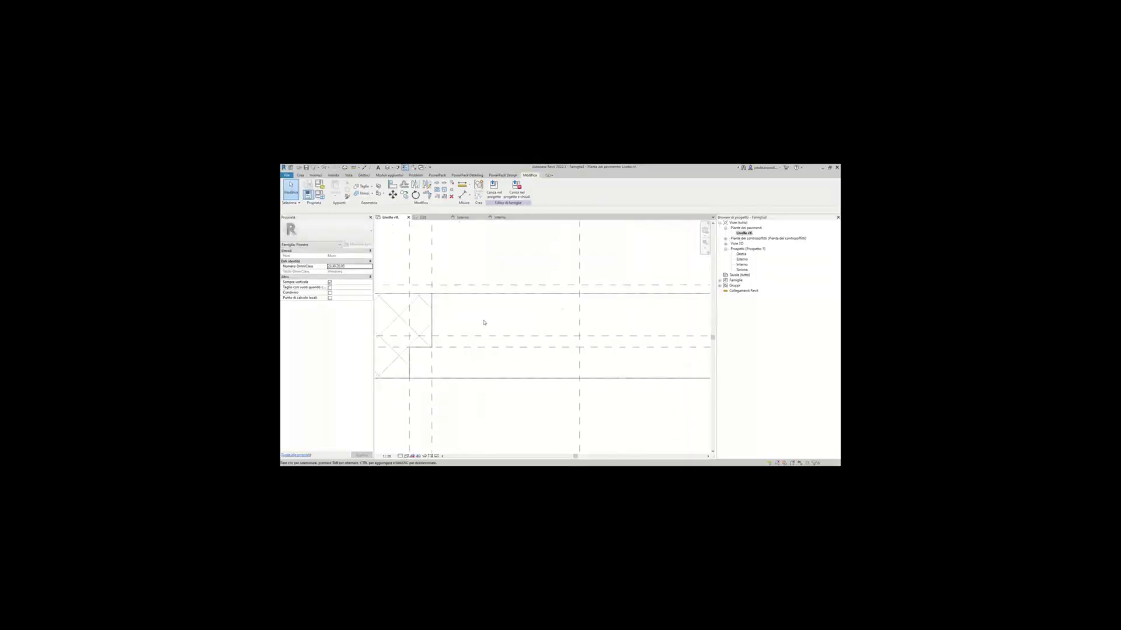
pyautogui.moveTo(483, 322); pyautogui.dragTo(501, 286, button='middle')
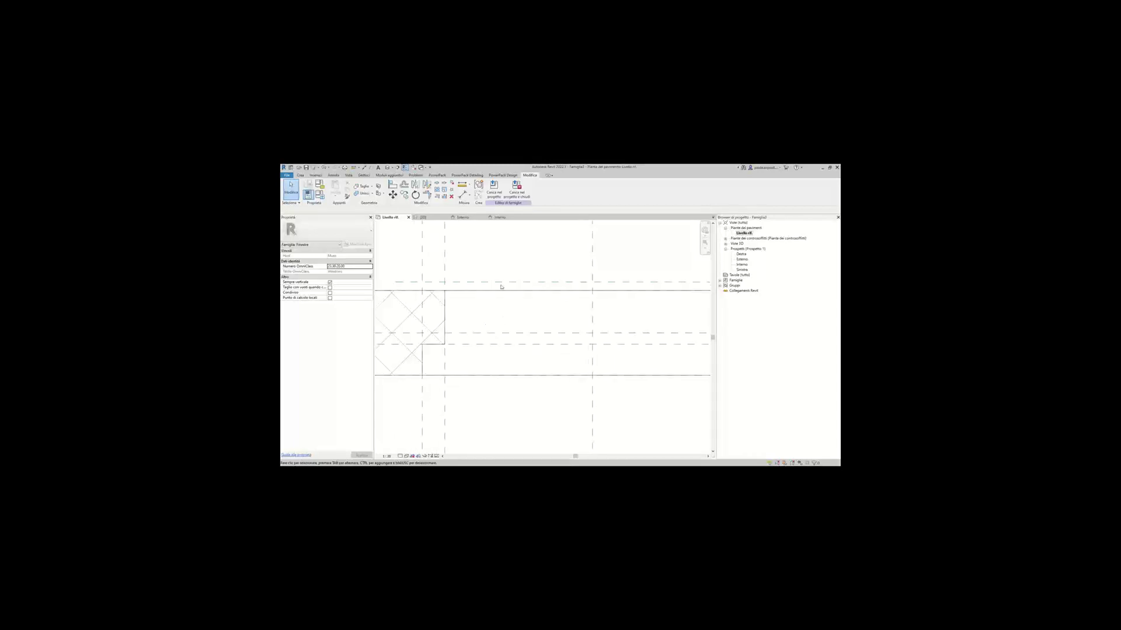
pyautogui.click(300, 175)
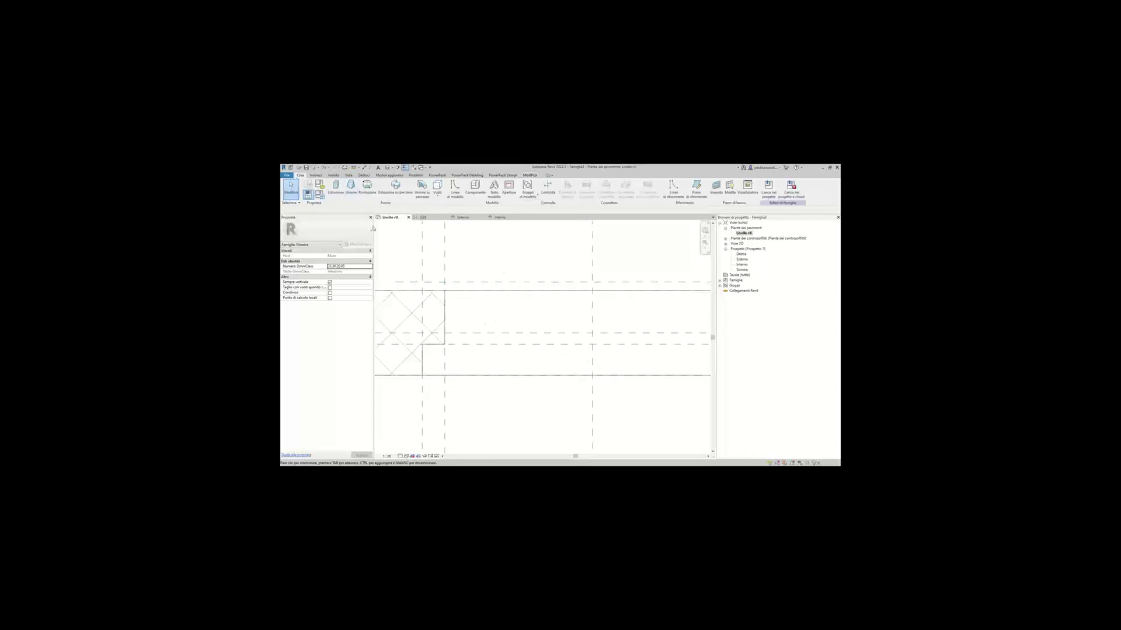
# Start a new extrusion and sketch half of the stepped sill profile with lines.
pyautogui.click(335, 188)
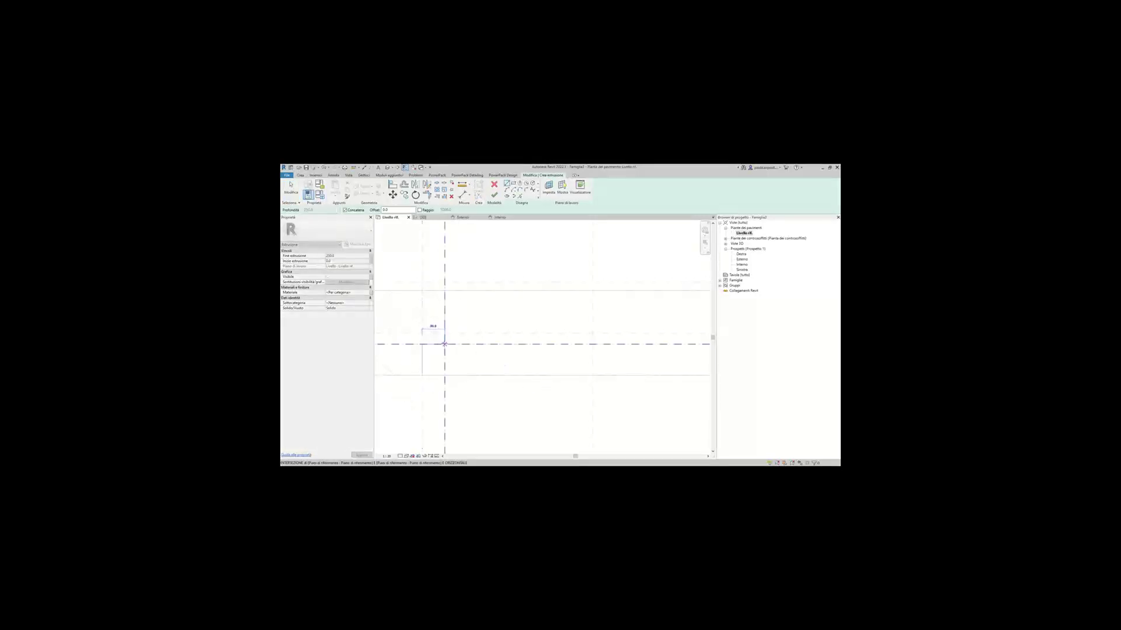
pyautogui.click(444, 344)
pyautogui.click(444, 290)
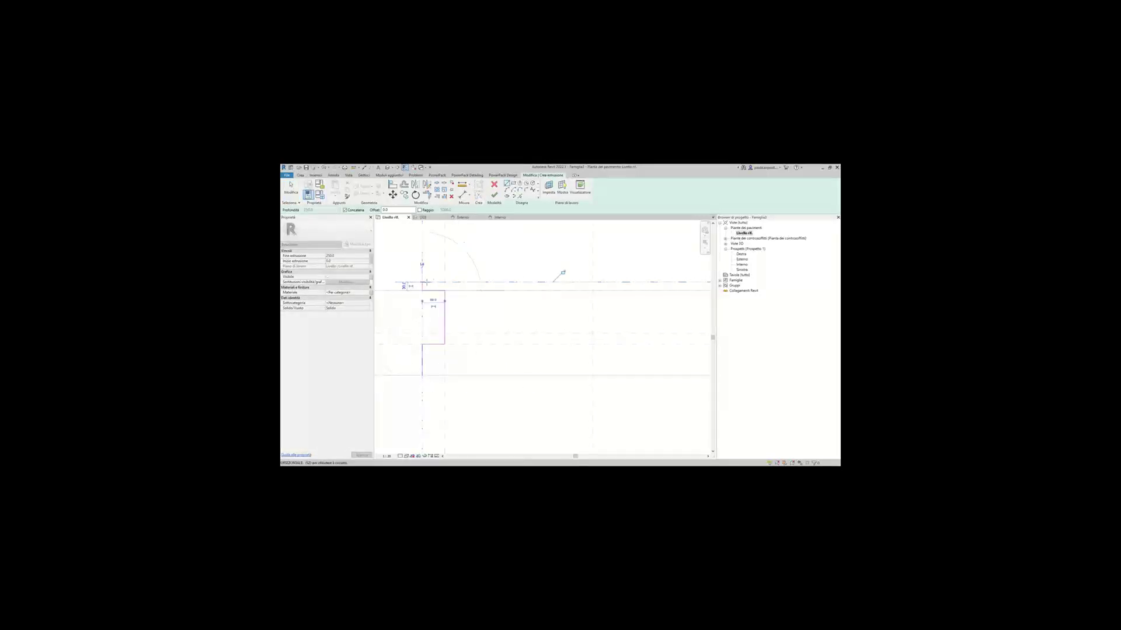
pyautogui.click(422, 282)
pyautogui.click(592, 282)
pyautogui.press('Escape')
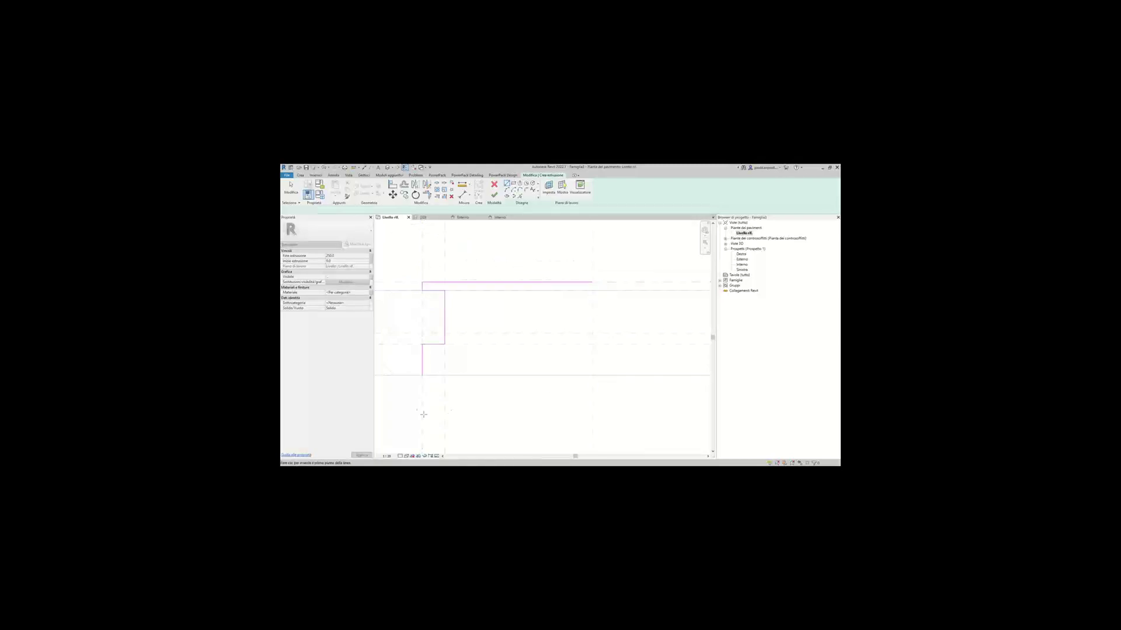
pyautogui.click(421, 375)
pyautogui.click(592, 376)
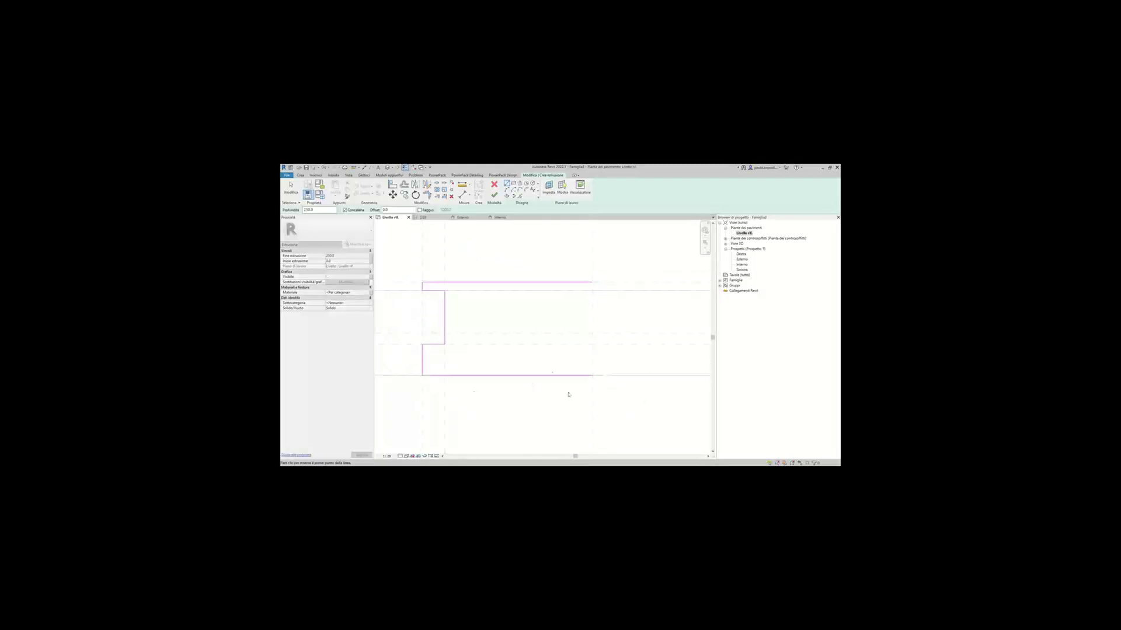
pyautogui.press('Escape')
# Mirror the half profile about the central vertical reference plane.
pyautogui.moveTo(405, 252)
pyautogui.mouseDown()
pyautogui.moveTo(487, 338)
pyautogui.moveTo(652, 410)
pyautogui.moveTo(447, 248)
pyautogui.mouseUp()
pyautogui.click(616, 374)
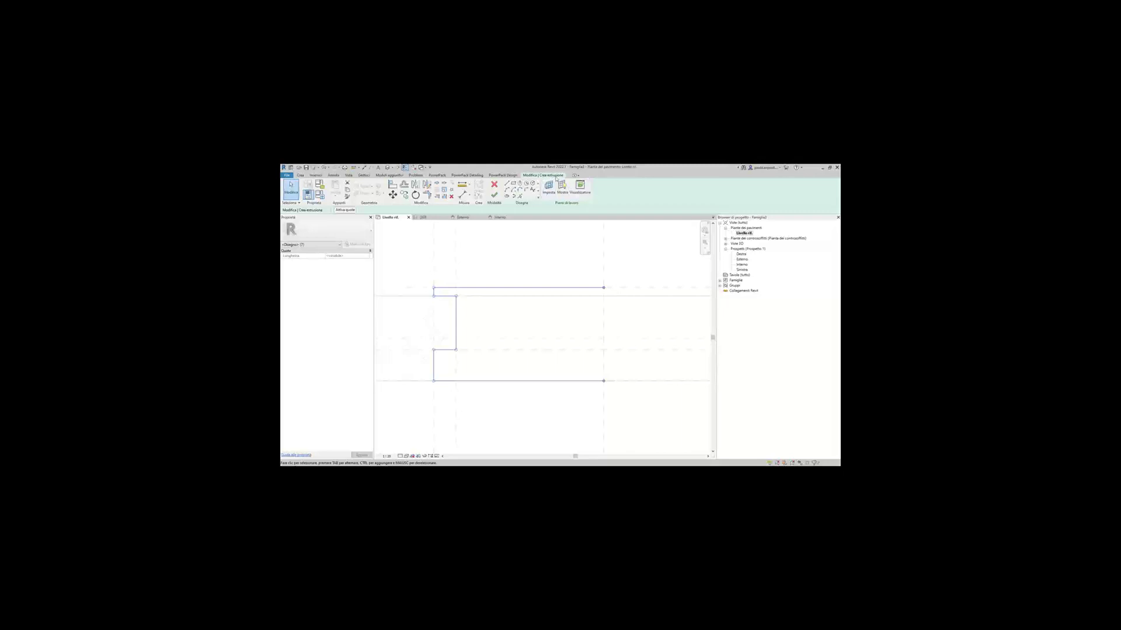
pyautogui.click(301, 175)
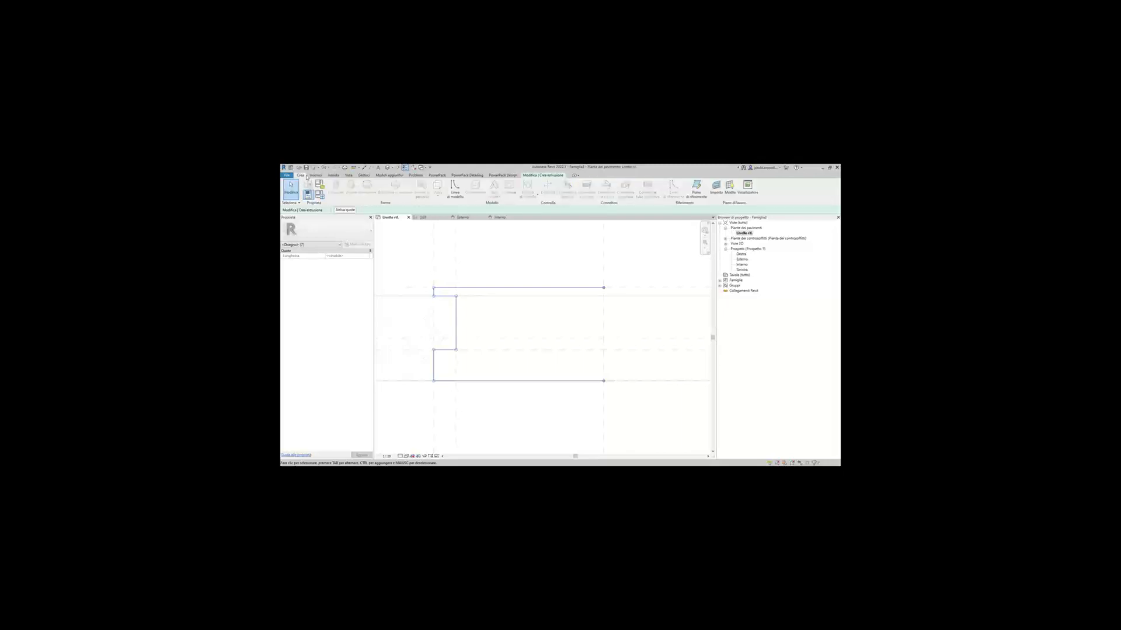
pyautogui.click(550, 175)
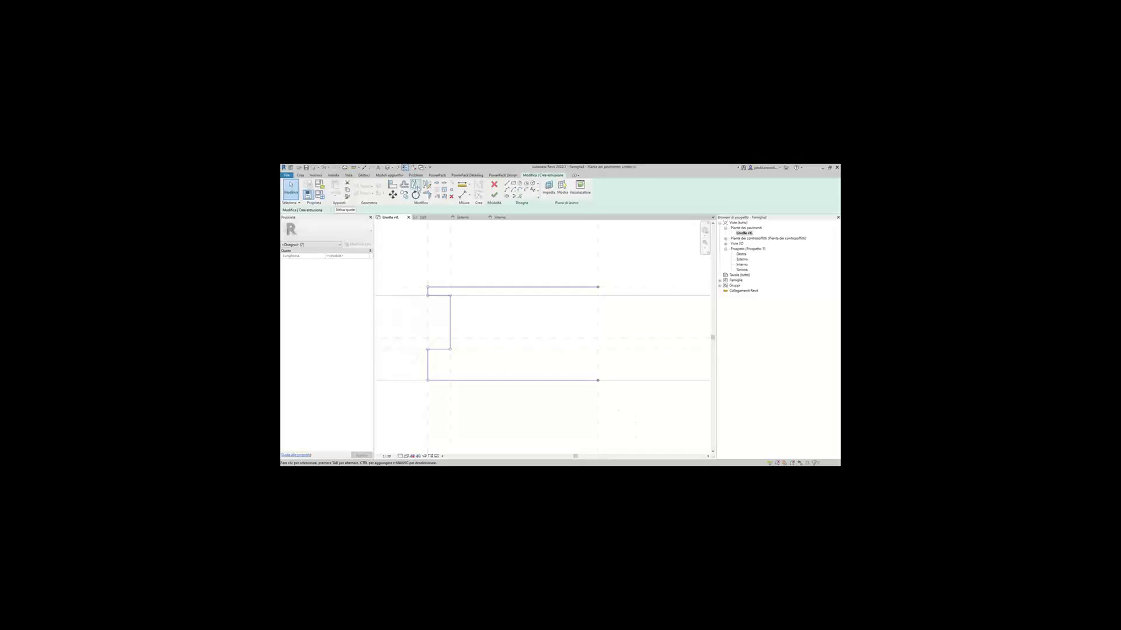
pyautogui.click(627, 405)
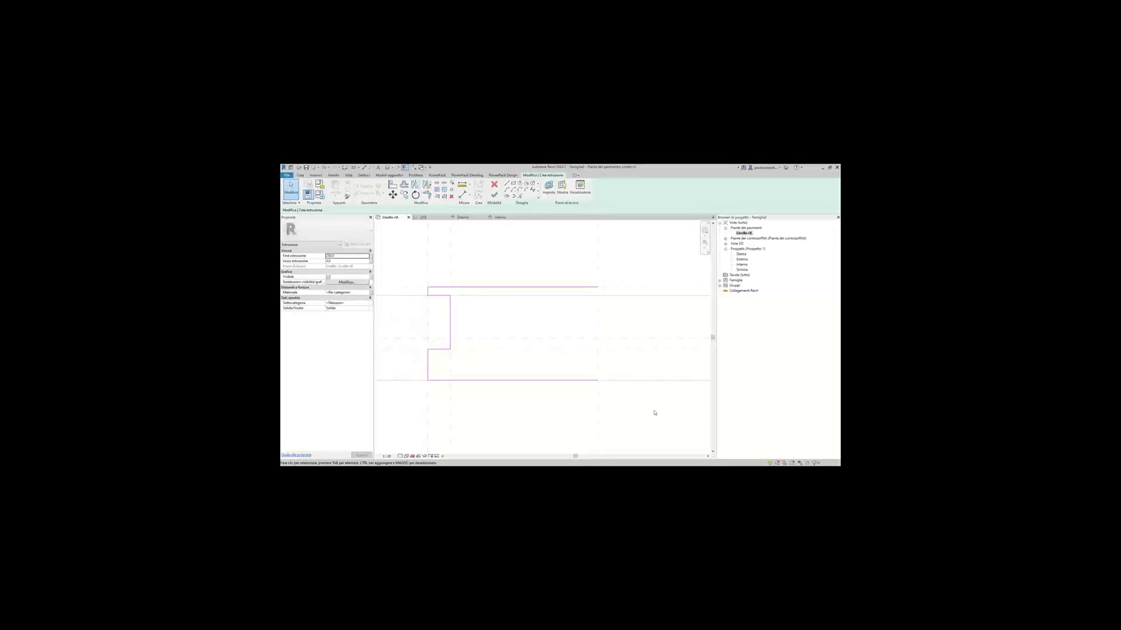
pyautogui.moveTo(655, 411); pyautogui.dragTo(401, 247)
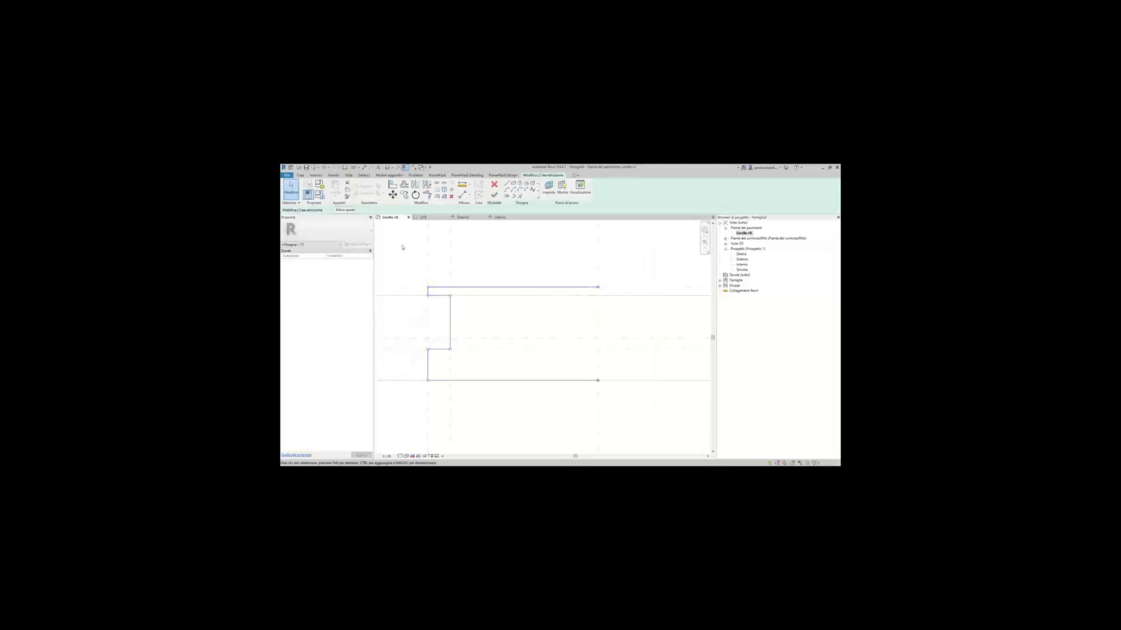
pyautogui.click(416, 186)
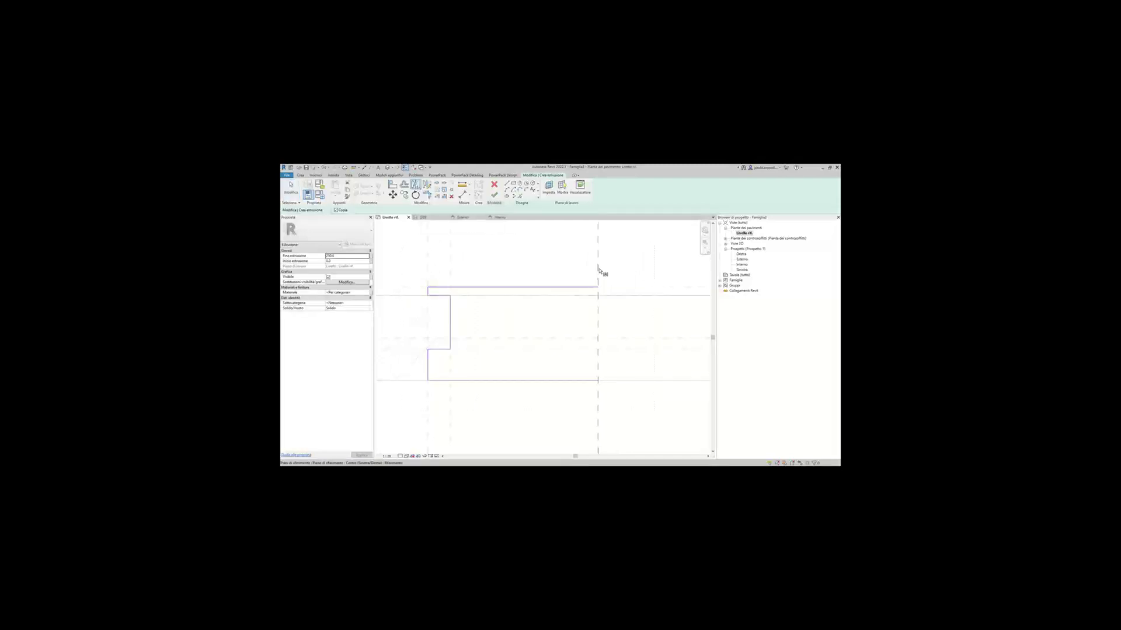
pyautogui.click(597, 269)
pyautogui.scroll(-1, 619, 366)
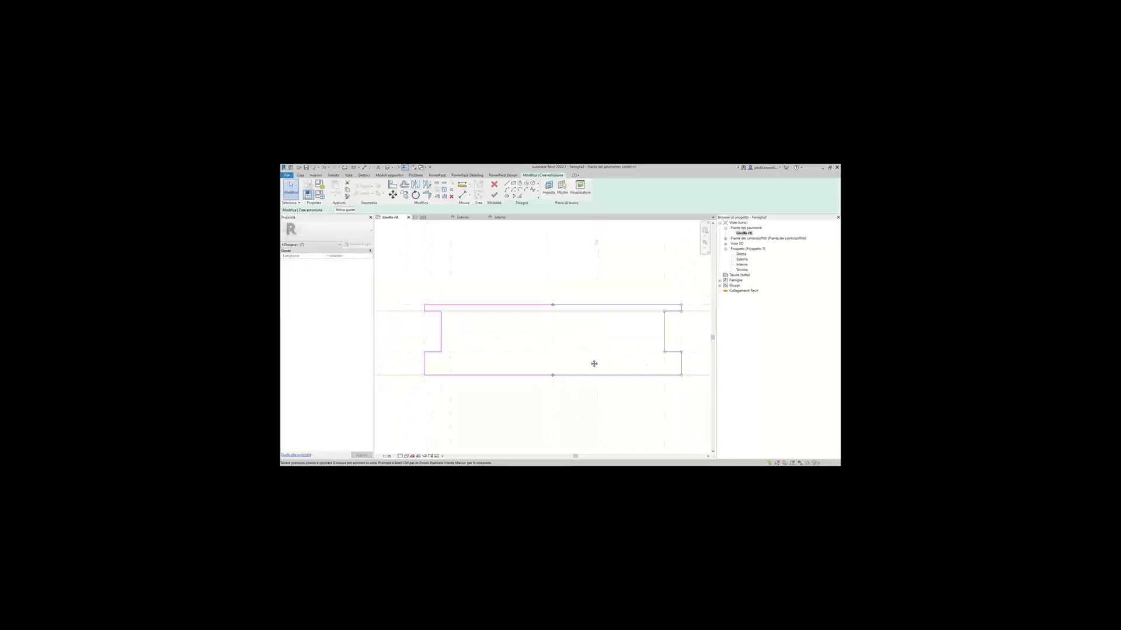
pyautogui.scroll(-1, 601, 368)
pyautogui.scroll(1, 595, 365)
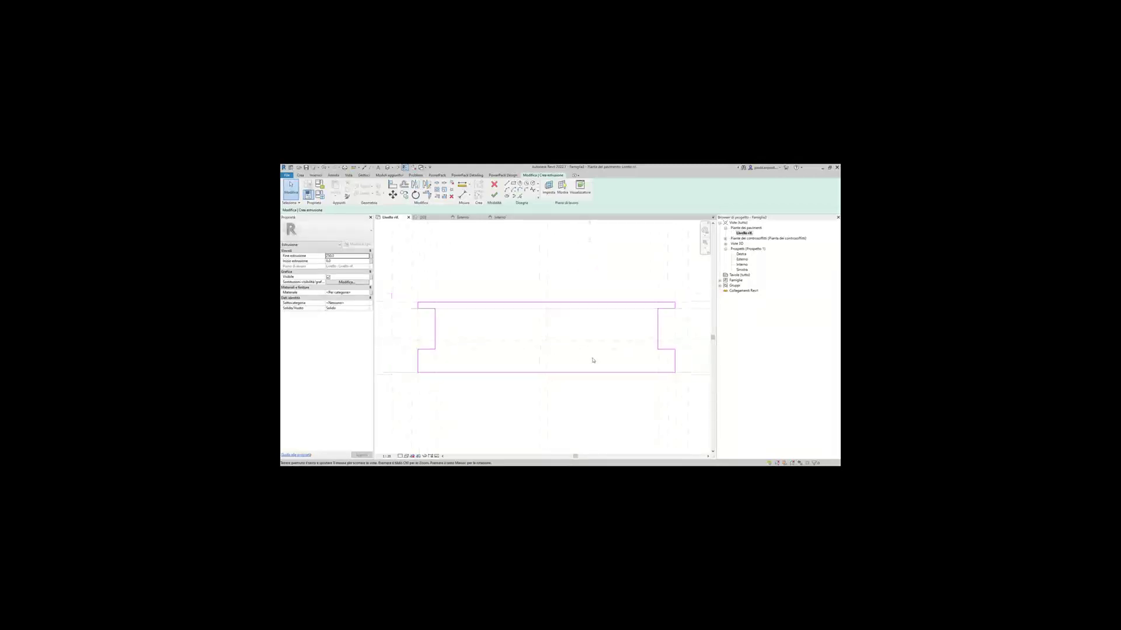
pyautogui.scroll(-1, 593, 358)
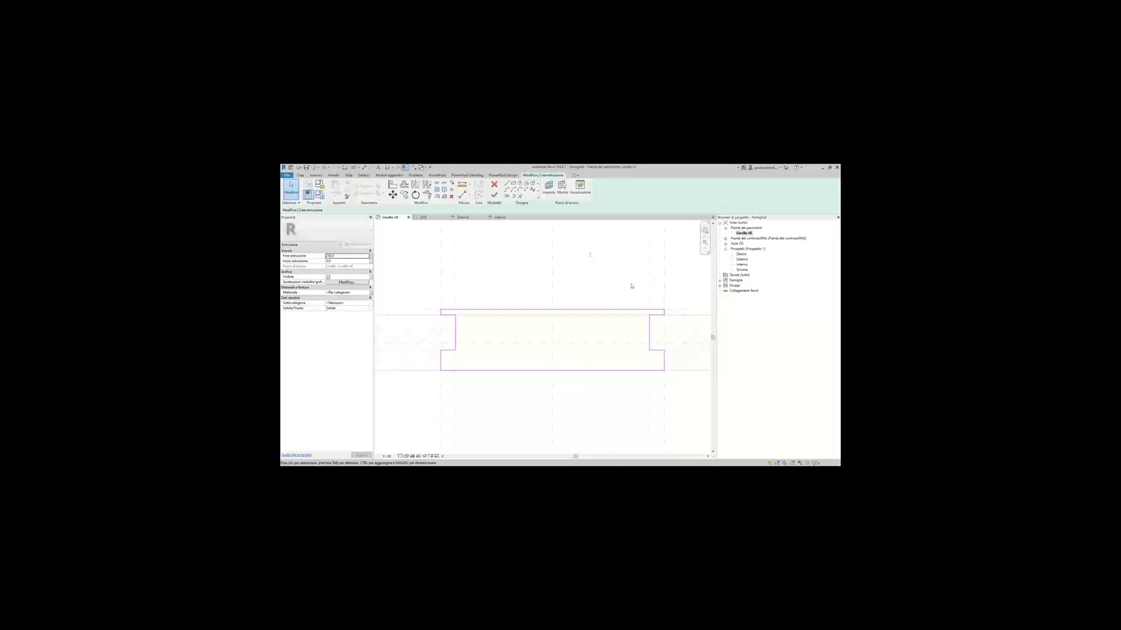
# Align the first vertical and lower sketch segments to their reference planes.
pyautogui.click(391, 185)
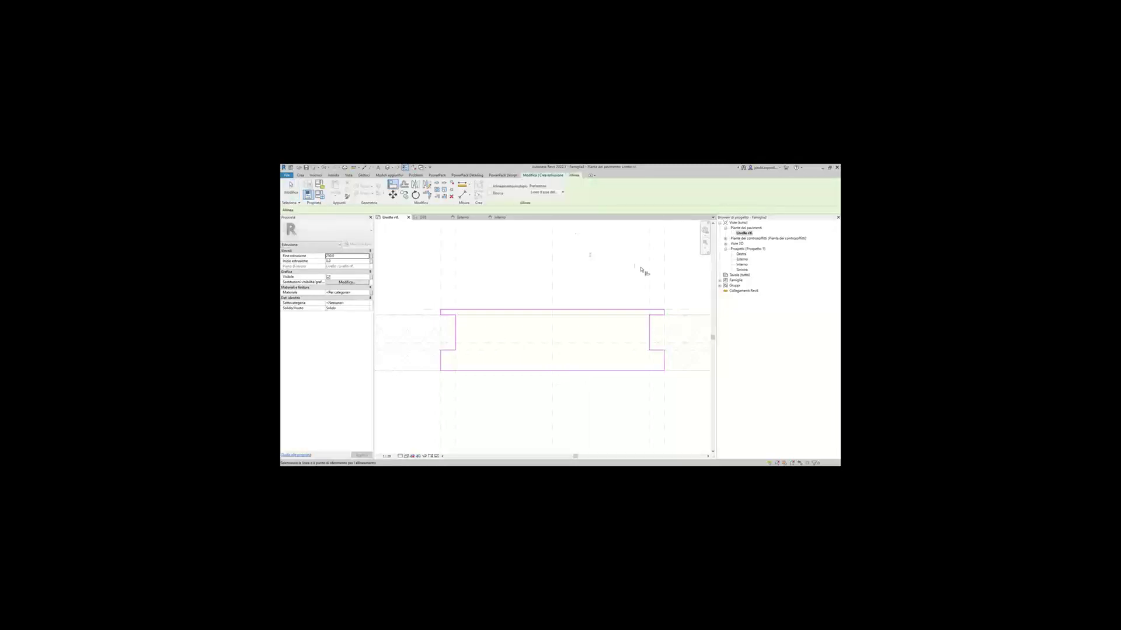
pyautogui.scroll(1, 672, 287)
pyautogui.scroll(1, 659, 295)
pyautogui.scroll(1, 645, 312)
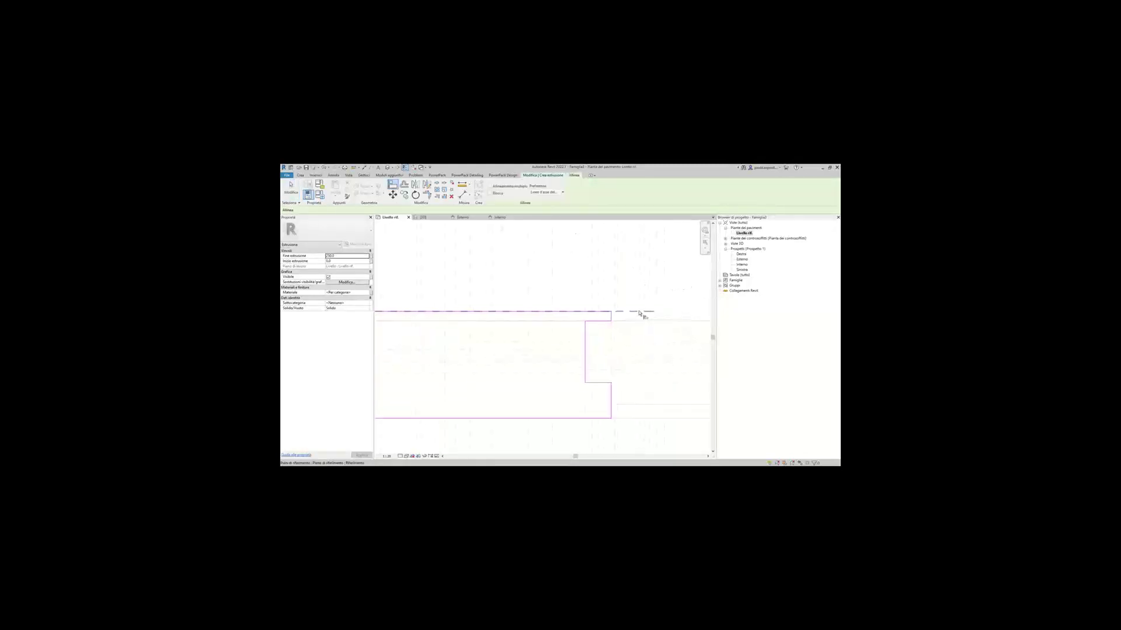
pyautogui.click(610, 321)
pyautogui.click(583, 325)
pyautogui.moveTo(566, 413); pyautogui.dragTo(560, 325, button='middle')
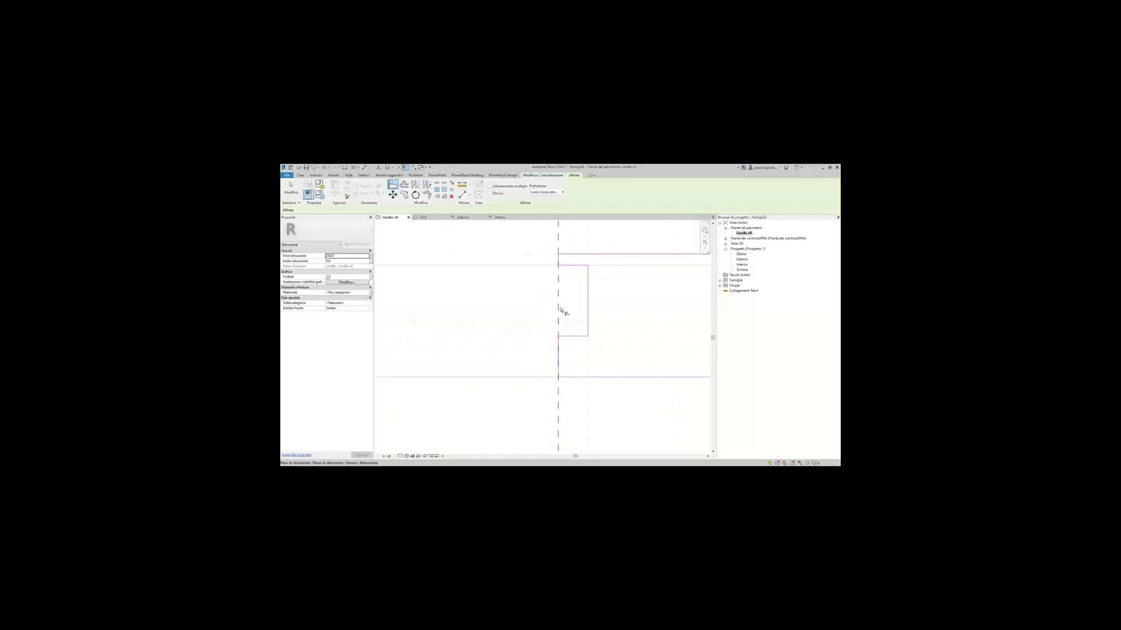
pyautogui.click(561, 309)
pyautogui.click(565, 355)
# Align the right vertical segment and horizontal edge to their reference planes.
pyautogui.click(590, 247)
pyautogui.click(589, 286)
pyautogui.click(539, 266)
pyautogui.click(558, 254)
pyautogui.press('Escape')
pyautogui.press('Escape')
pyautogui.scroll(-2, 623, 317)
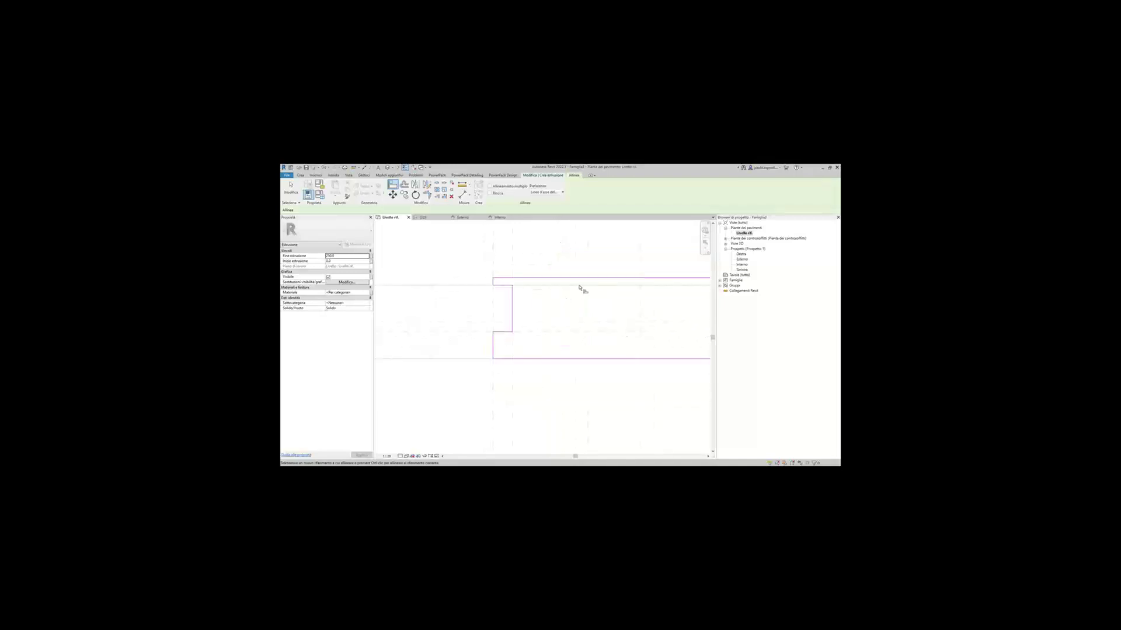
pyautogui.moveTo(670, 308); pyautogui.dragTo(638, 320, button='middle')
pyautogui.click(619, 290)
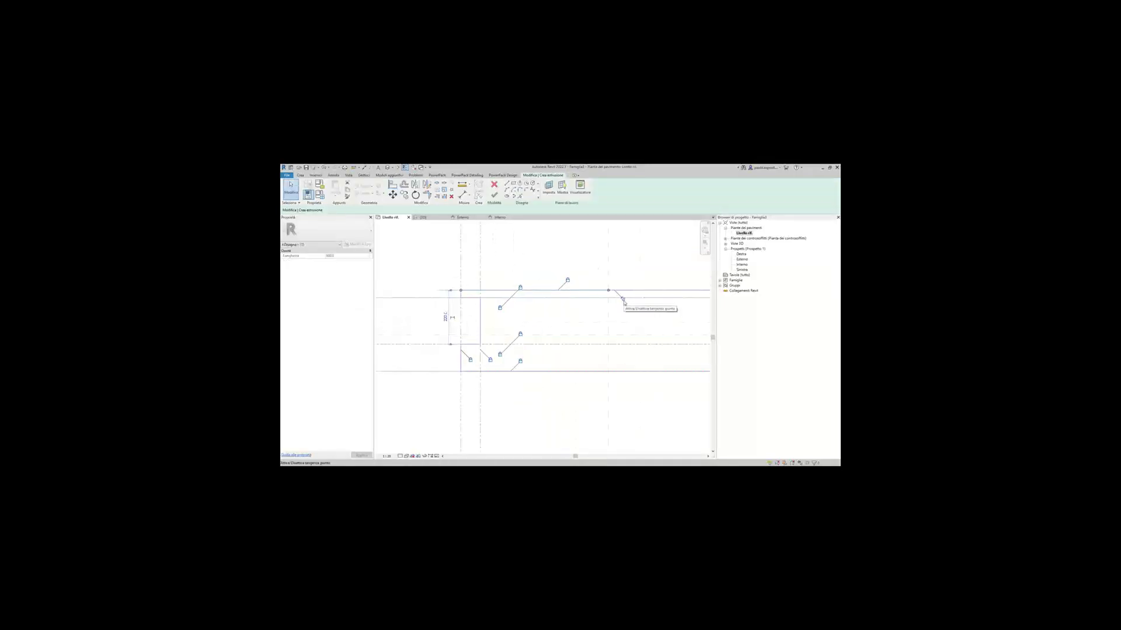
pyautogui.click(628, 312)
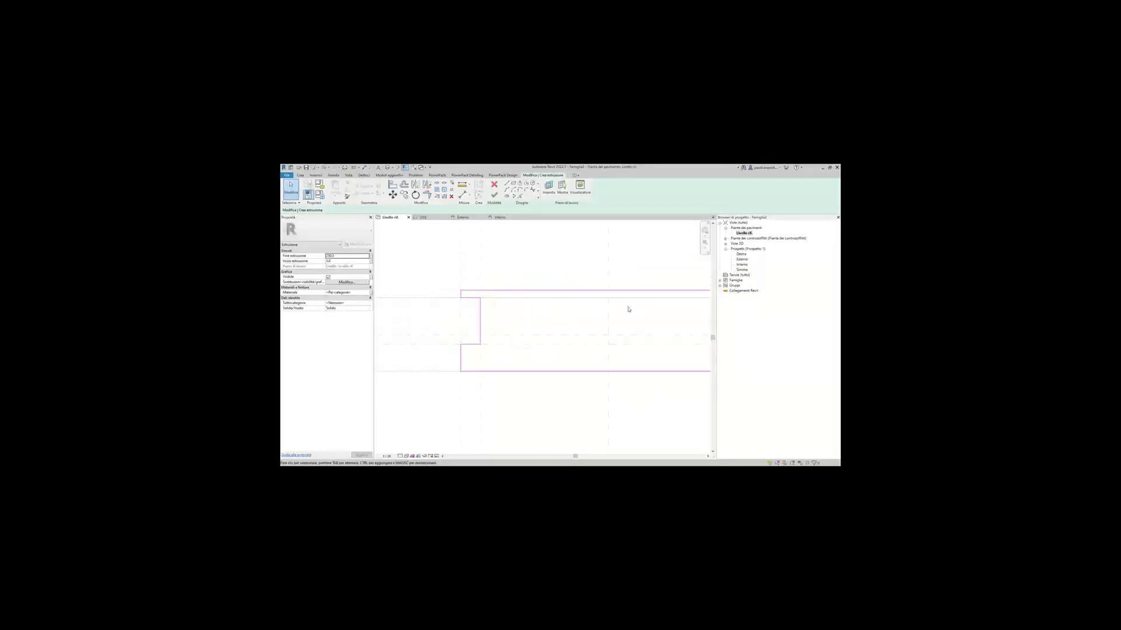
pyautogui.scroll(-1, 577, 318)
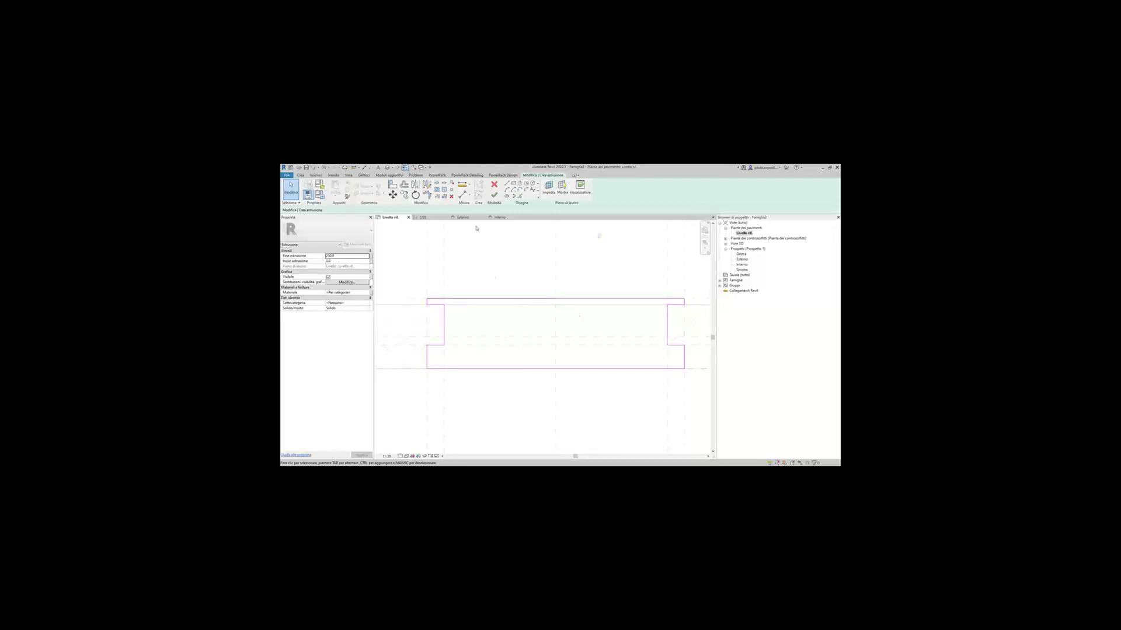
# Finish the sill extrusion and, in the Esterno elevation, align its top edge to the sill reference line.
pyautogui.click(494, 194)
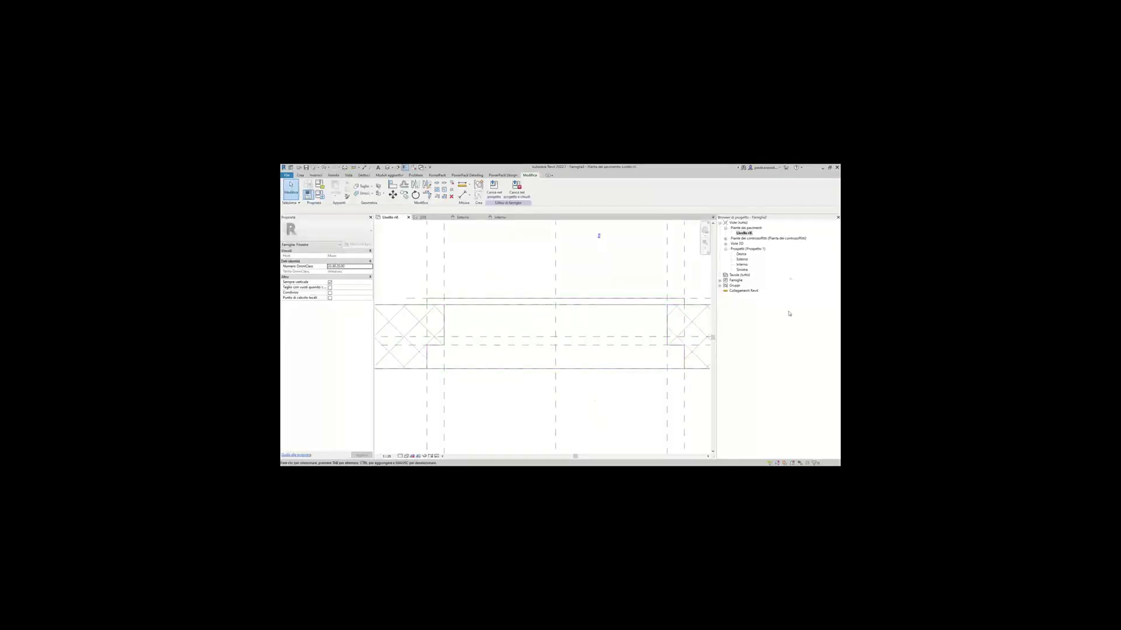
pyautogui.doubleClick(742, 260)
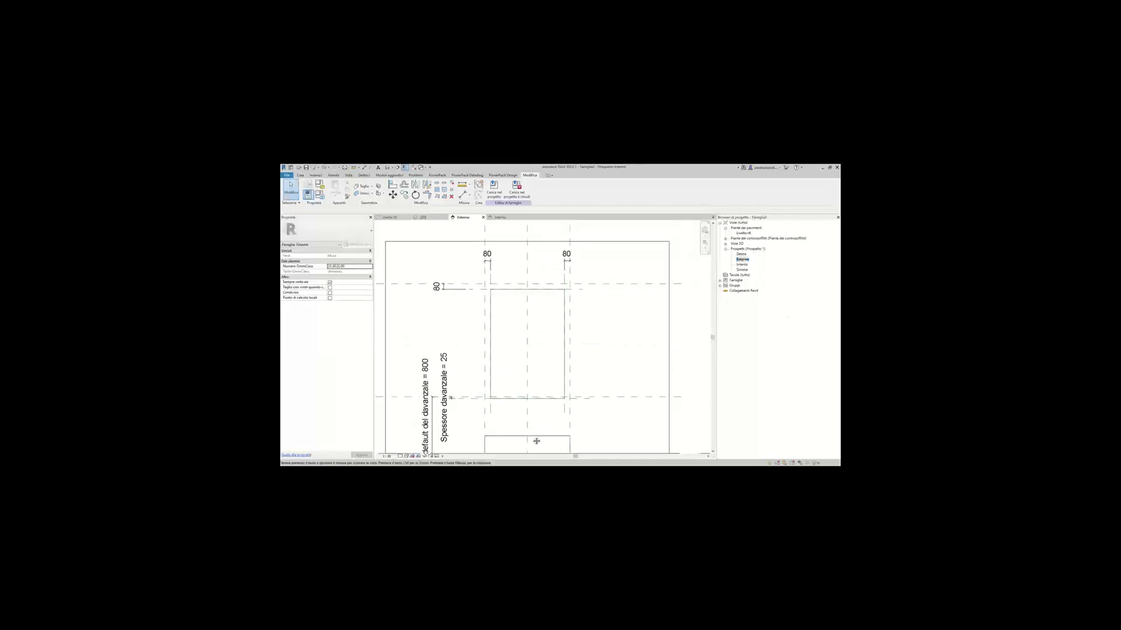
pyautogui.scroll(2, 549, 390)
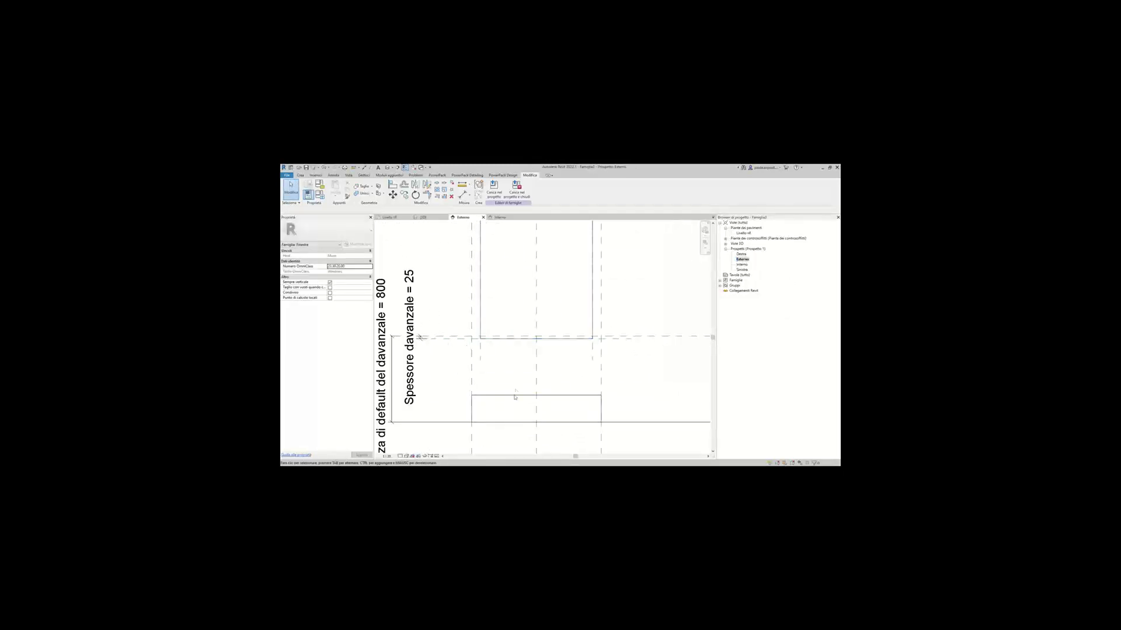
pyautogui.moveTo(442, 368); pyautogui.dragTo(450, 370, button='middle')
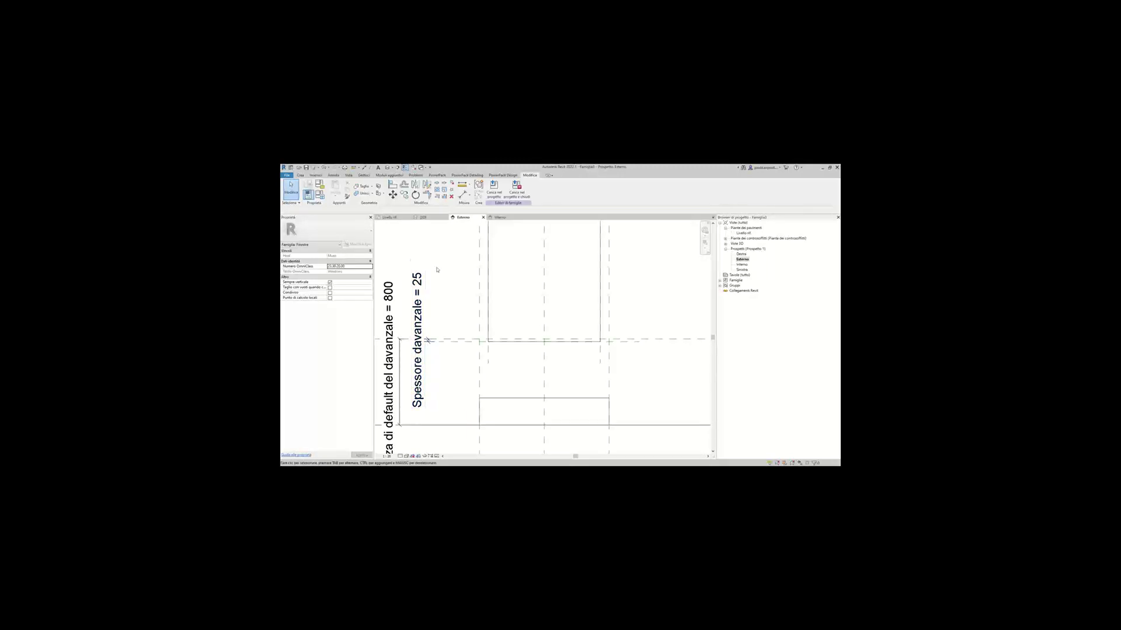
pyautogui.press('a')
pyautogui.press('l')
pyautogui.click(465, 339)
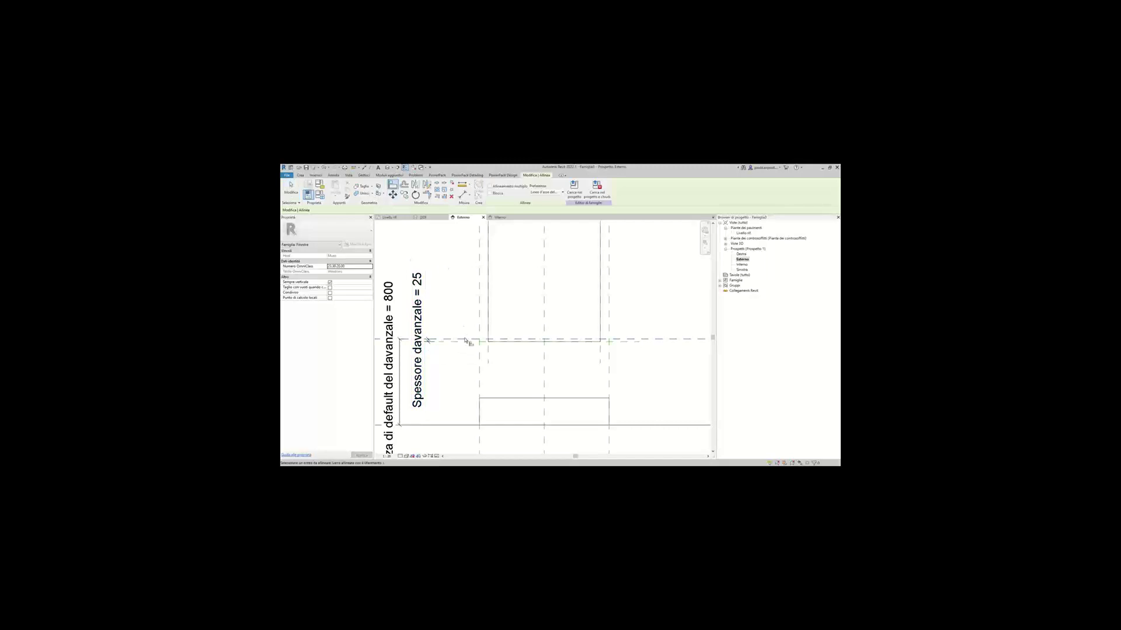
pyautogui.click(511, 398)
pyautogui.press('Escape')
# Switch to the {3D} view and orbit the wall to inspect the new sill.
pyautogui.click(390, 169)
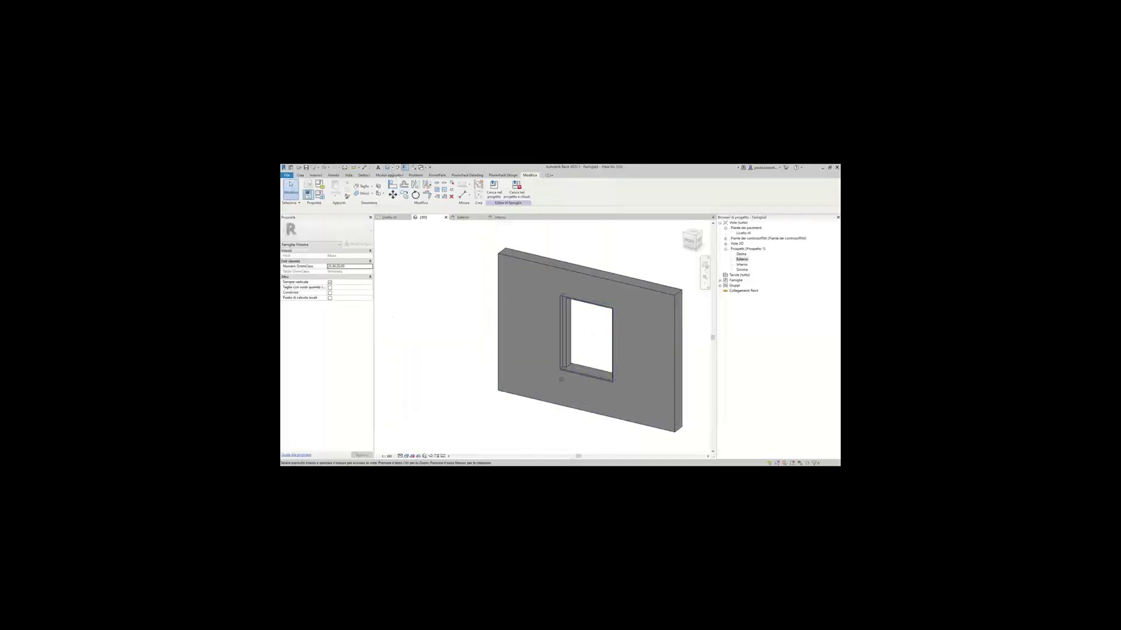
pyautogui.moveTo(393, 328)
pyautogui.keyDown('shift'); pyautogui.mouseDown(button='middle')
pyautogui.moveTo(549, 410)
pyautogui.moveTo(540, 374)
pyautogui.mouseUp(button='middle'); pyautogui.keyUp('shift')
pyautogui.scroll(5, 538, 362)
pyautogui.click(539, 361)
pyautogui.press('Escape')
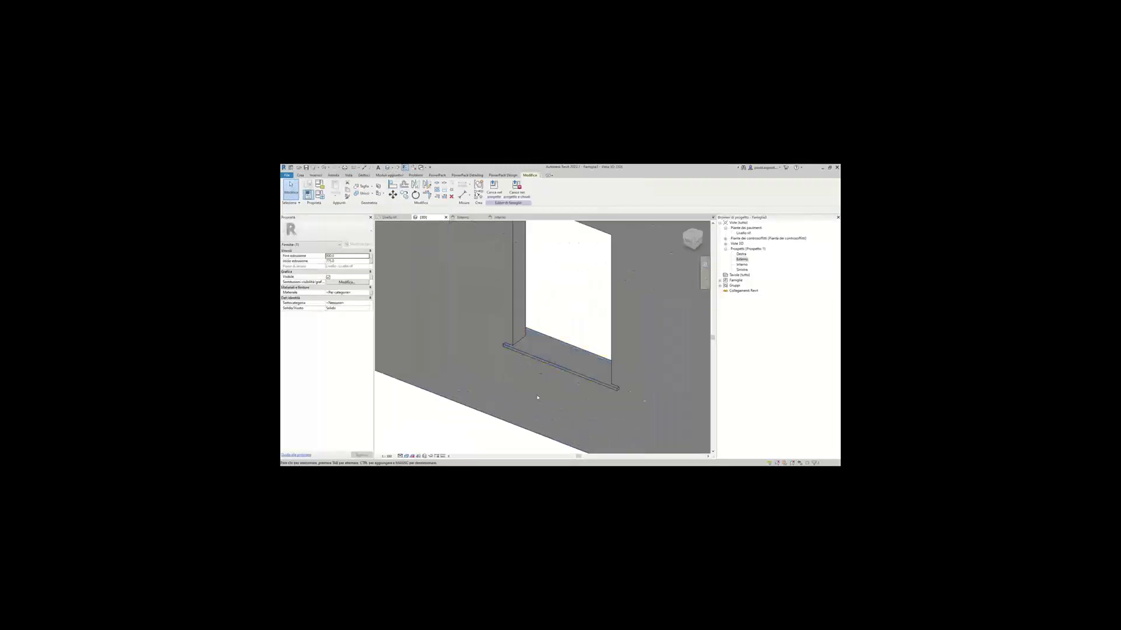
pyautogui.scroll(-3, 533, 393)
pyautogui.moveTo(533, 392)
pyautogui.keyDown('shift'); pyautogui.mouseDown(button='middle')
pyautogui.moveTo(469, 380)
pyautogui.moveTo(508, 382)
pyautogui.mouseUp(button='middle'); pyautogui.keyUp('shift')
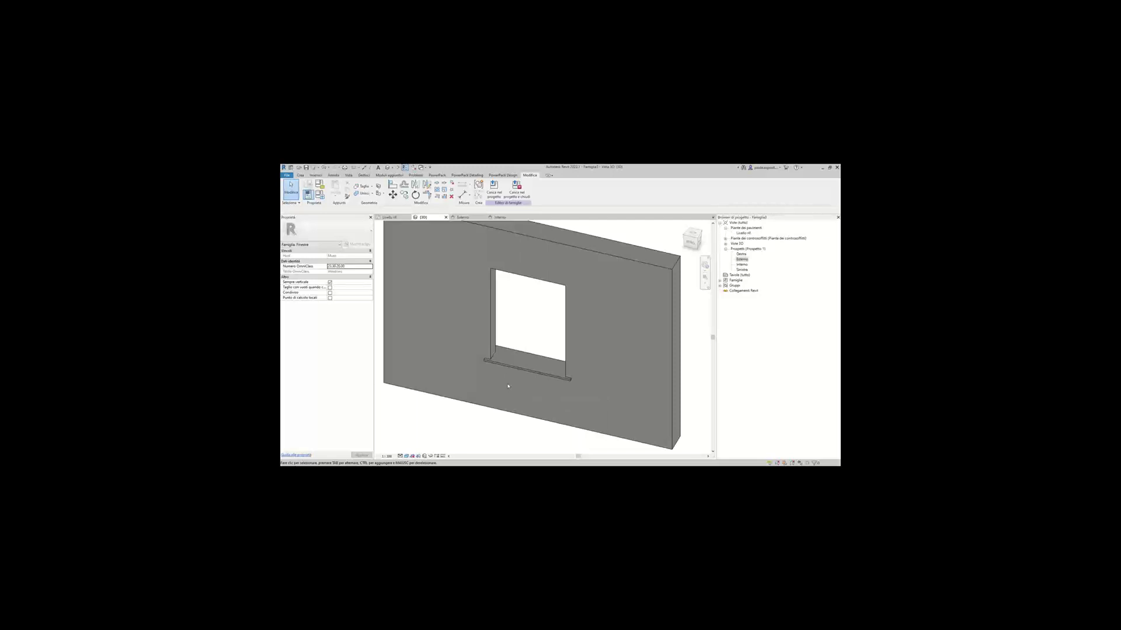
# Select the sill extrusion and open the Material Browser from its Materiale property.
pyautogui.press('Tab')
pyautogui.press('Tab')
pyautogui.click(513, 396)
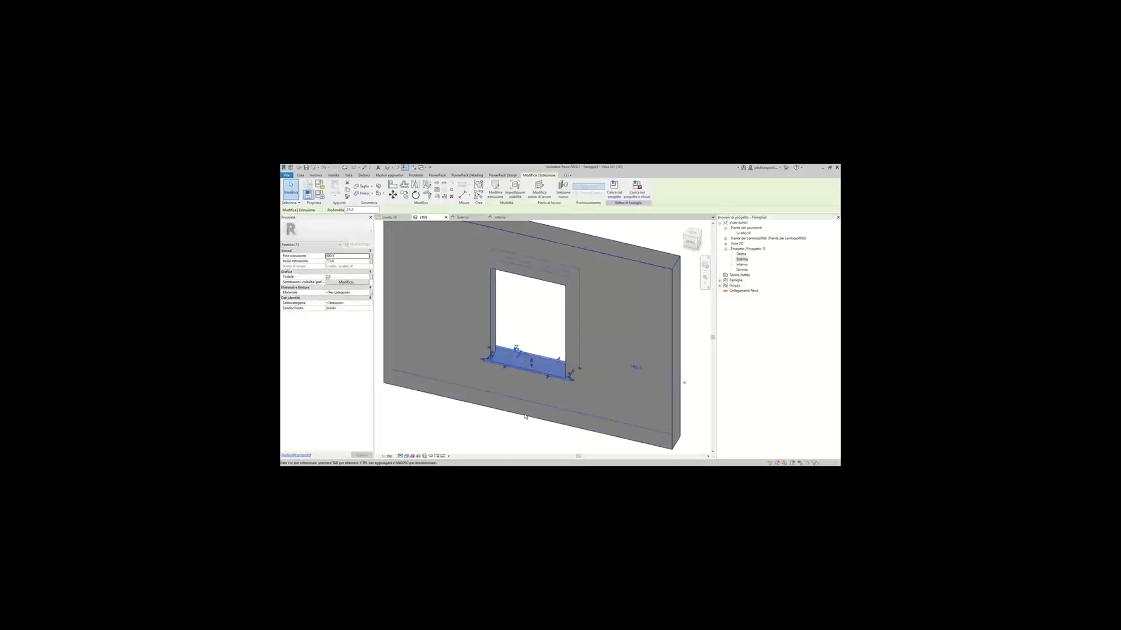
pyautogui.press('Escape')
pyautogui.moveTo(524, 423)
pyautogui.keyDown('shift'); pyautogui.mouseDown(button='middle')
pyautogui.moveTo(436, 404)
pyautogui.moveTo(438, 392)
pyautogui.moveTo(502, 367)
pyautogui.moveTo(504, 401)
pyautogui.mouseUp(button='middle'); pyautogui.keyUp('shift')
pyautogui.click(502, 367)
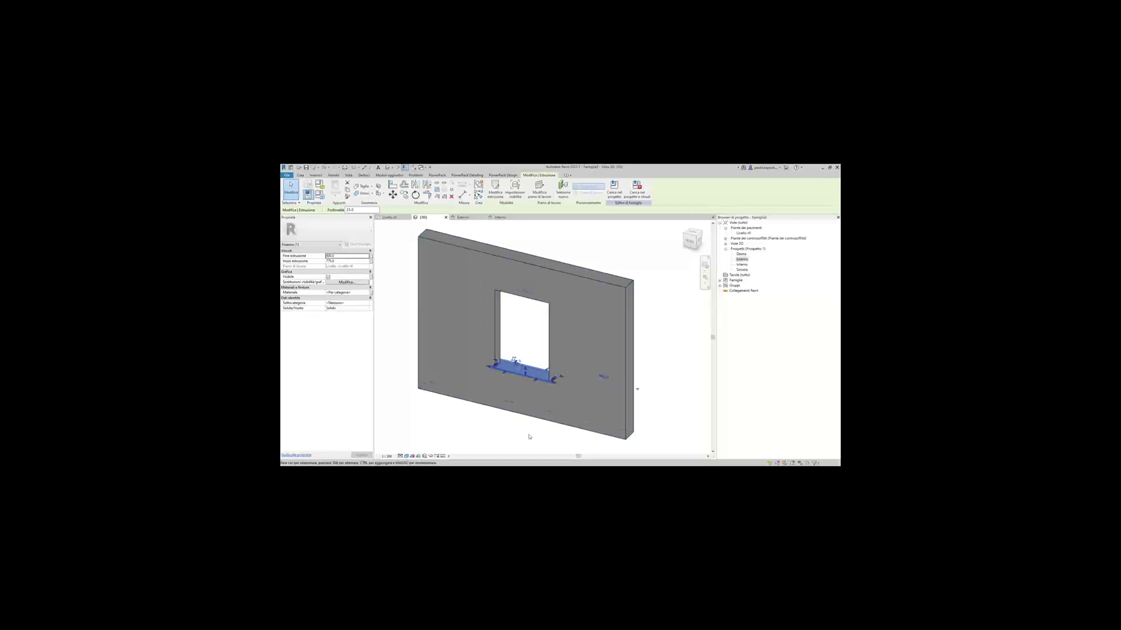
pyautogui.click(507, 439)
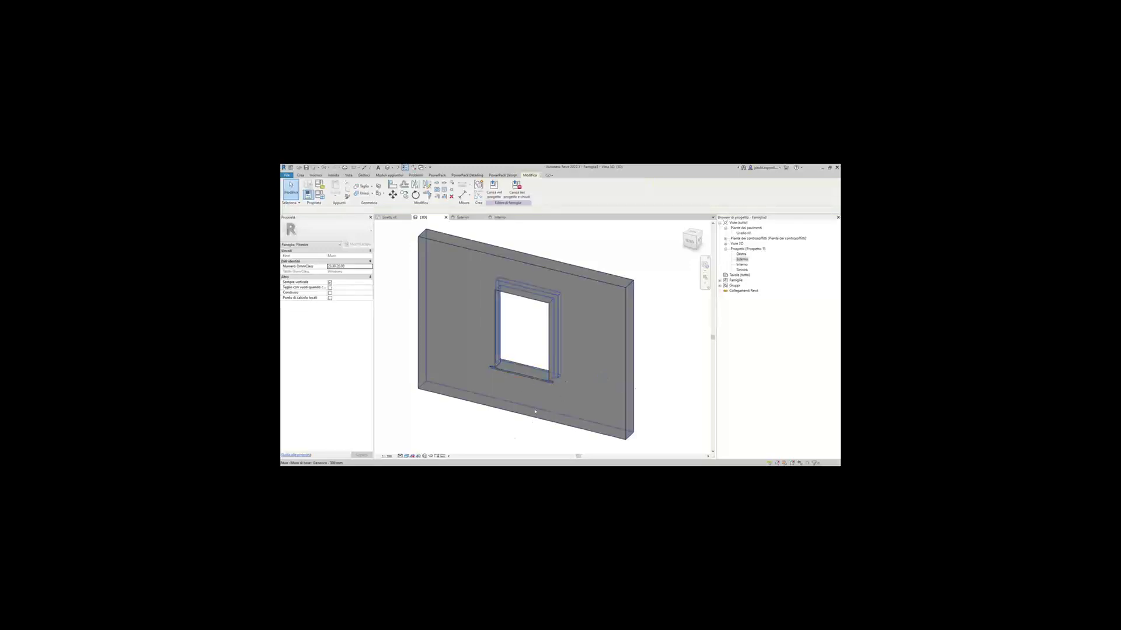
pyautogui.click(510, 380)
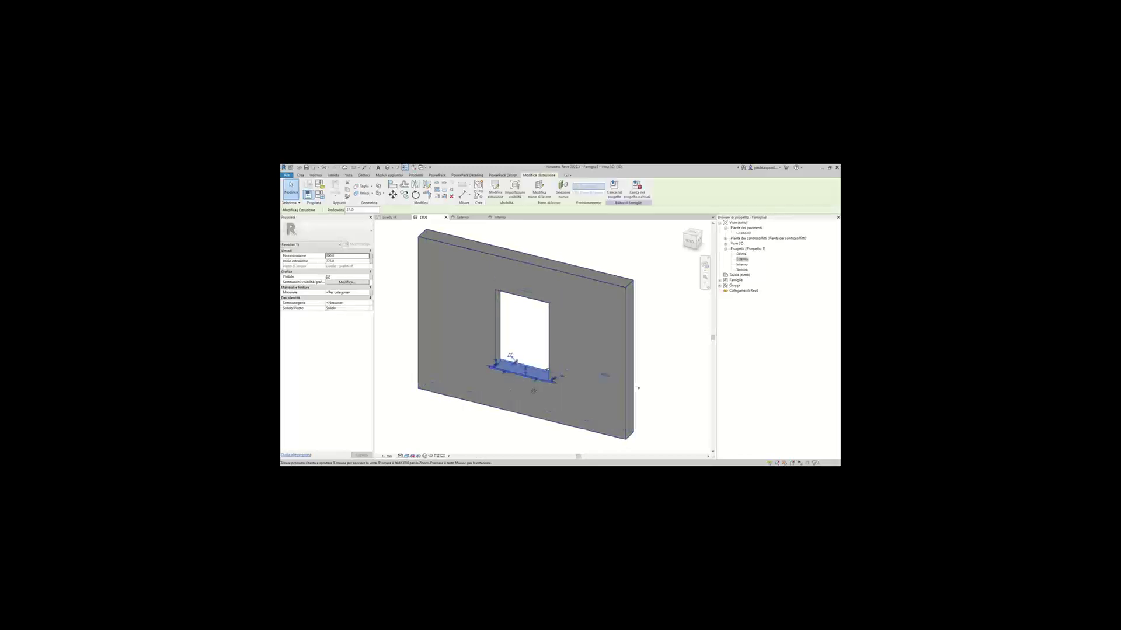
pyautogui.click(368, 293)
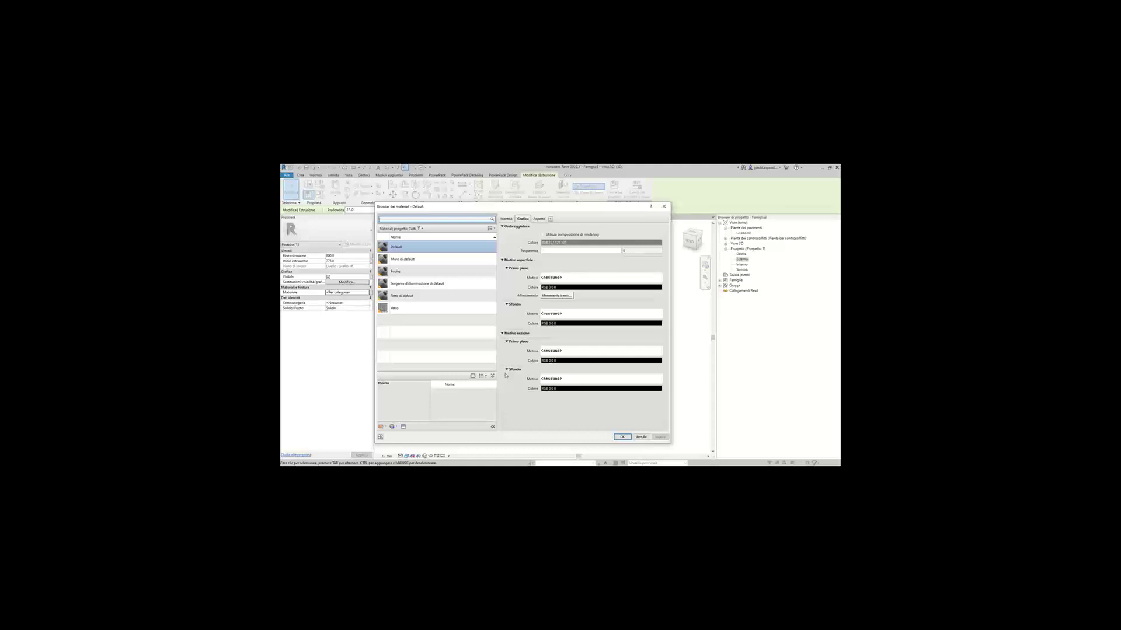
# Close the Material Browser unchanged and open Associate Family Parameter for the sill's material.
pyautogui.press('Escape')
pyautogui.press('Escape')
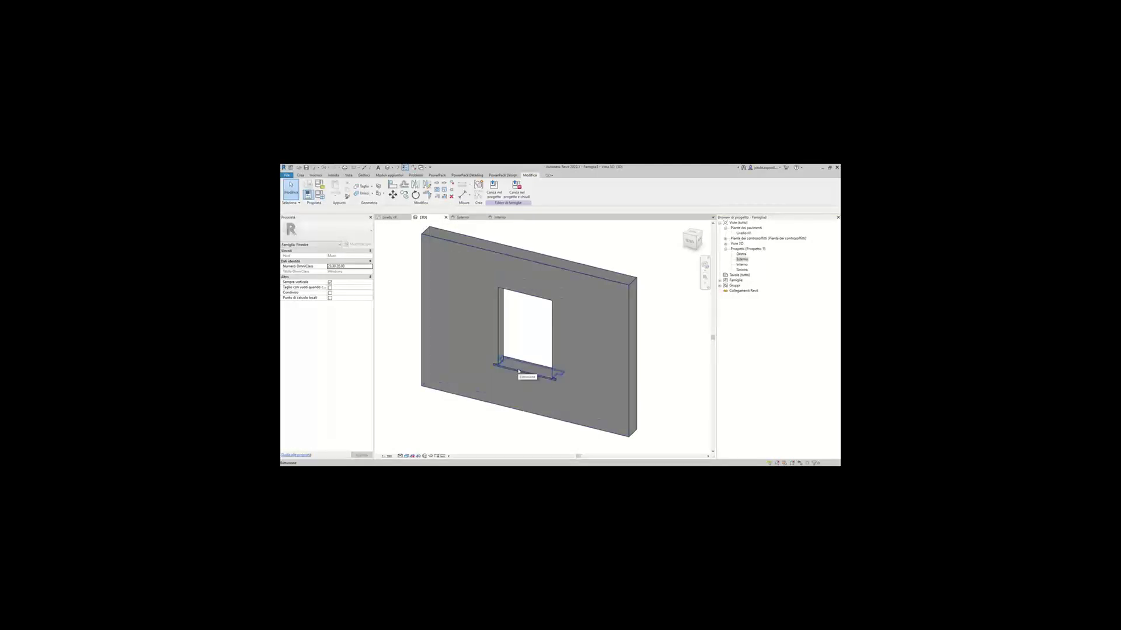
pyautogui.click(495, 400)
pyautogui.click(484, 426)
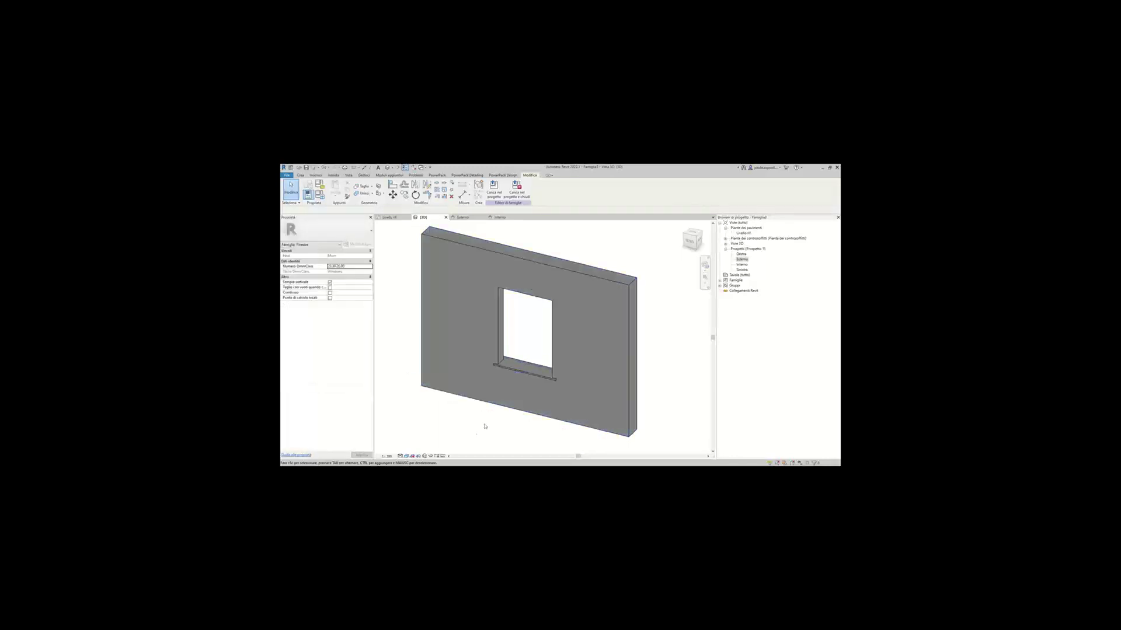
pyautogui.click(515, 377)
pyautogui.moveTo(515, 378); pyautogui.dragTo(533, 352, button='middle')
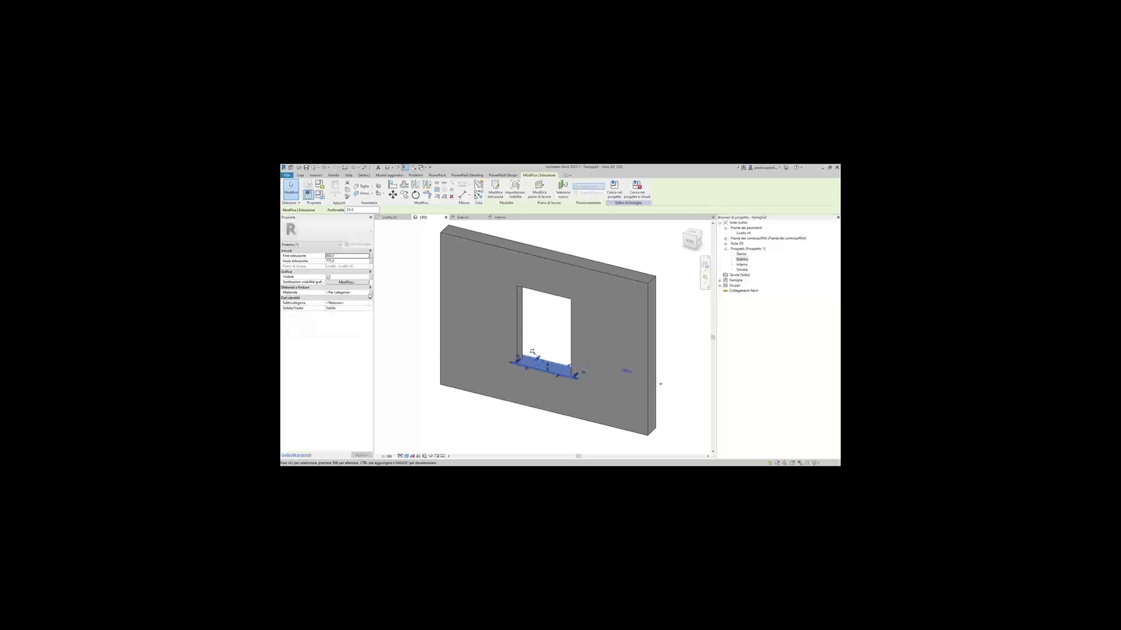
pyautogui.click(372, 296)
pyautogui.click(371, 296)
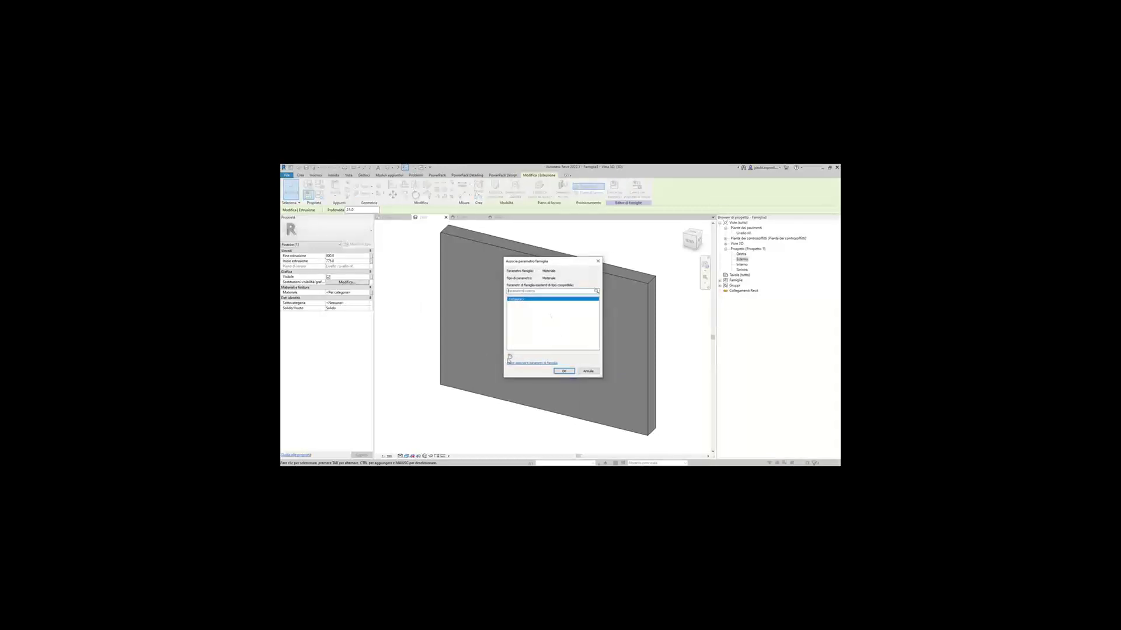
# Link the sill material to a new Davanzale family parameter in the Materials group.
pyautogui.click(509, 358)
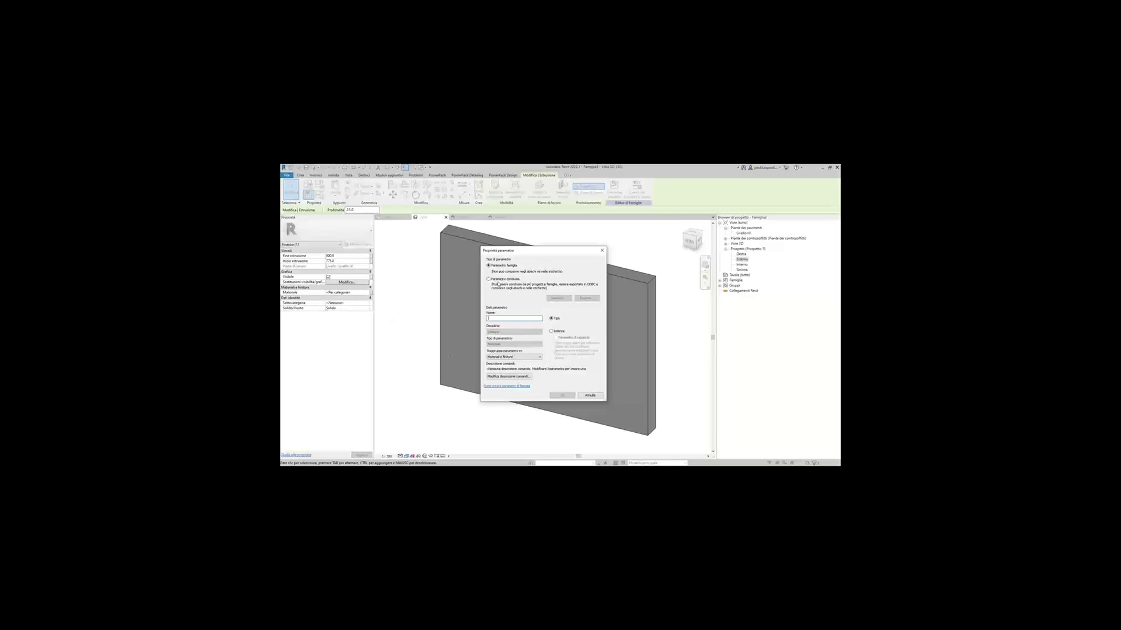
pyautogui.press('ctrl')
pyautogui.press('ctrl')
pyautogui.write('Dim')
pyautogui.click(557, 395)
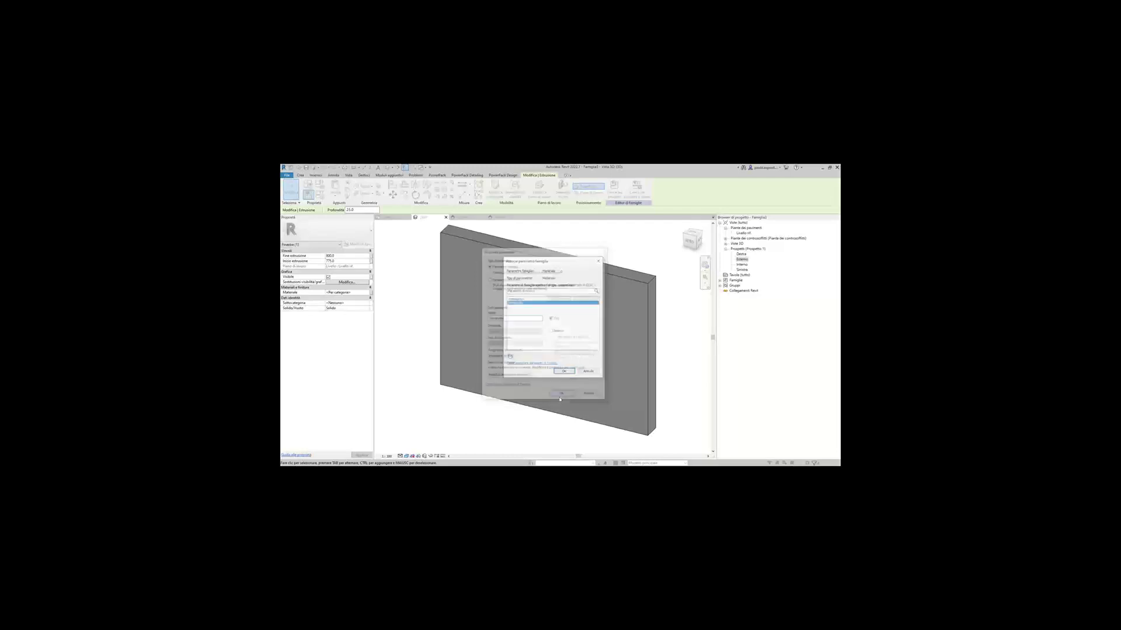
pyautogui.click(555, 370)
# Deselect the sill, orbit the 3D view, and open the Family Types dialog.
pyautogui.click(512, 426)
pyautogui.keyDown('shift'); pyautogui.moveTo(512, 426); pyautogui.dragTo(435, 310, button='middle'); pyautogui.keyUp('shift')
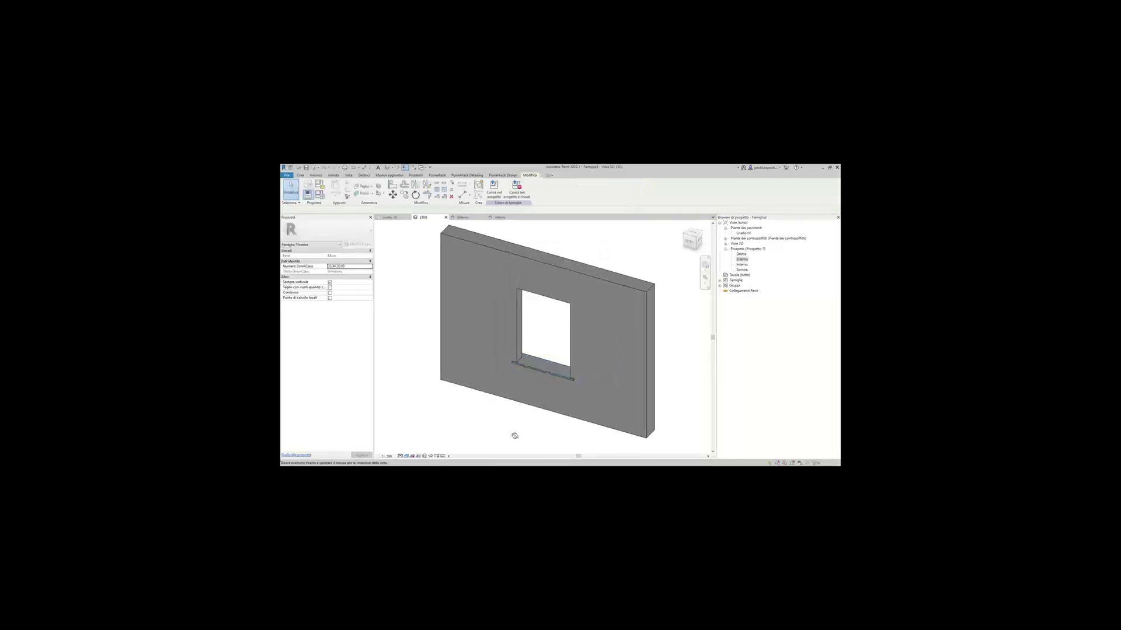
pyautogui.click(319, 195)
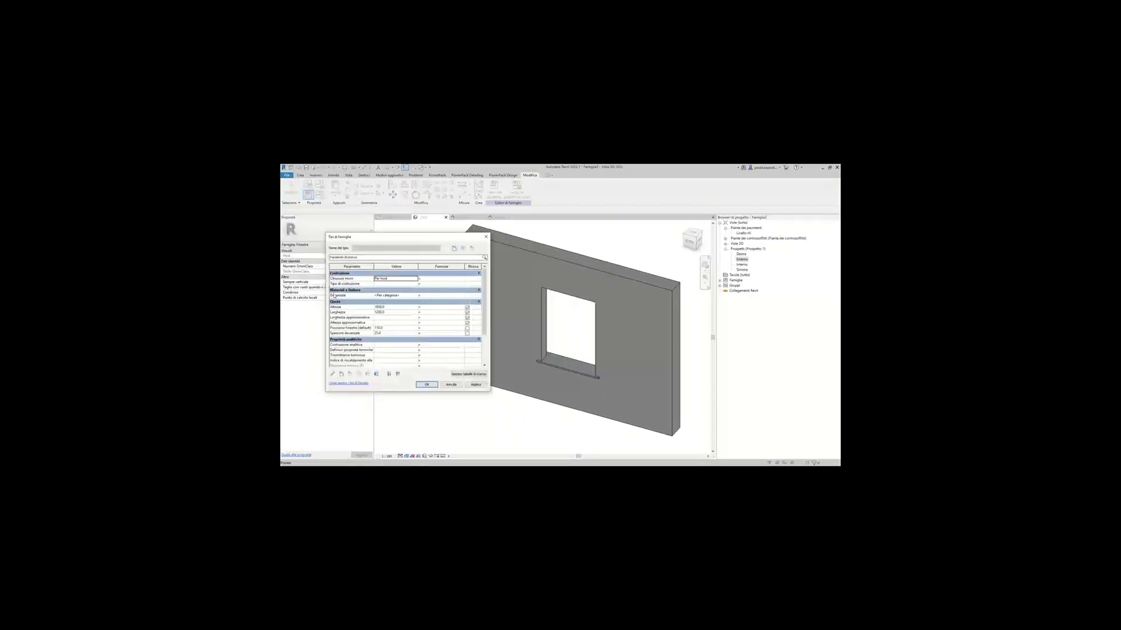
# Open the Material Browser from the Davanzale parameter's value cell in Family Types.
pyautogui.click(394, 297)
pyautogui.click(416, 296)
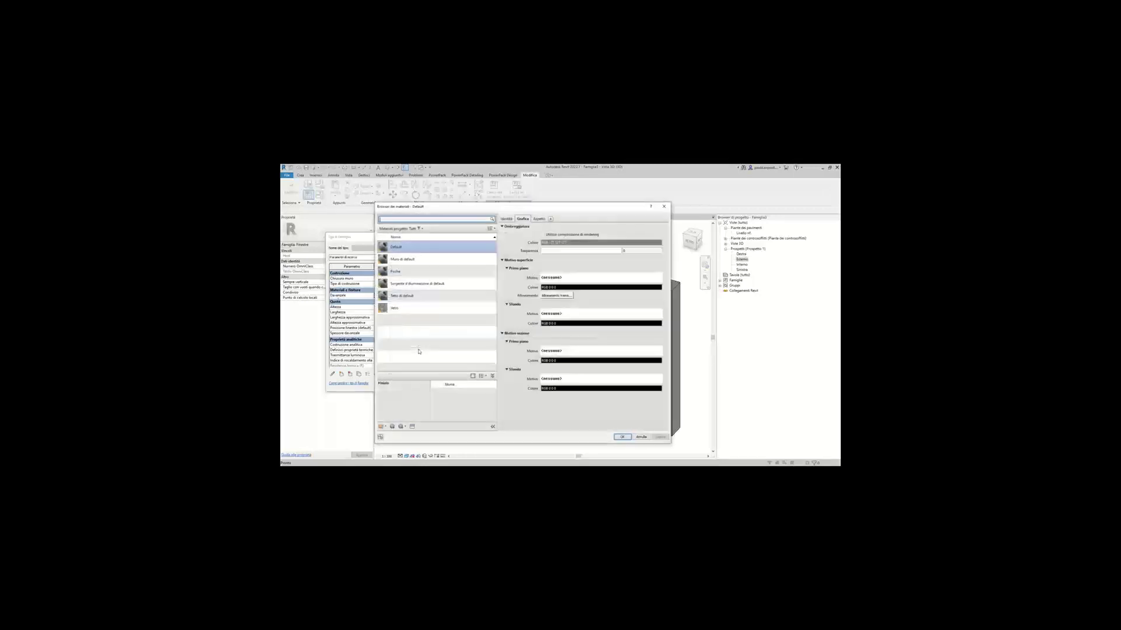
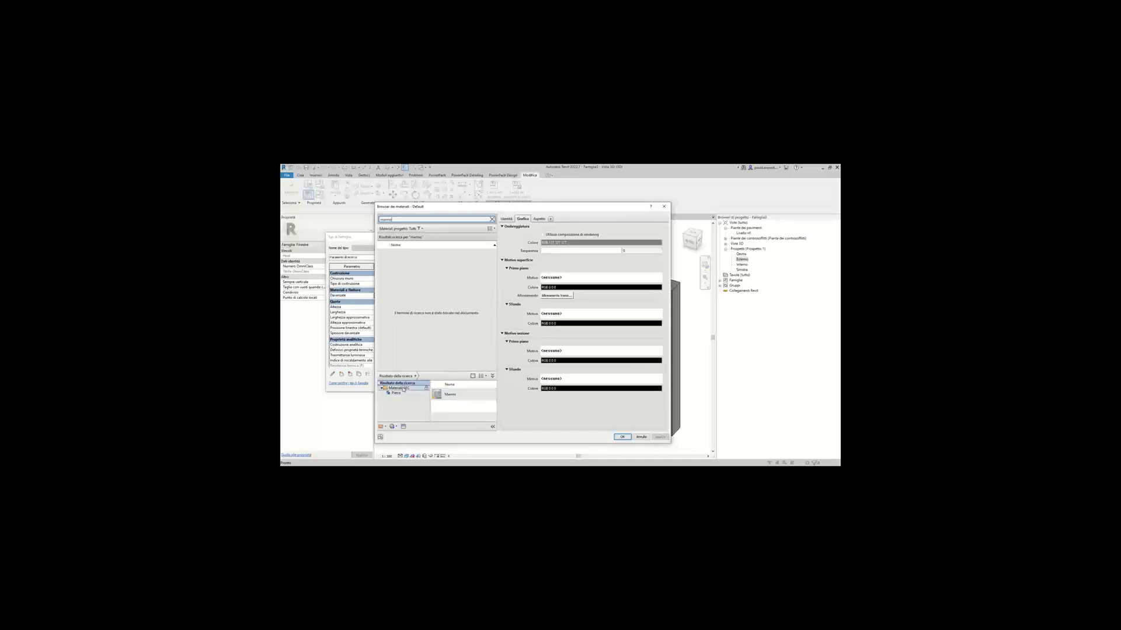
# Add the Marmo stone material from Materiali ABC > Pietra to the project.
pyautogui.click(403, 389)
pyautogui.click(403, 390)
pyautogui.click(452, 394)
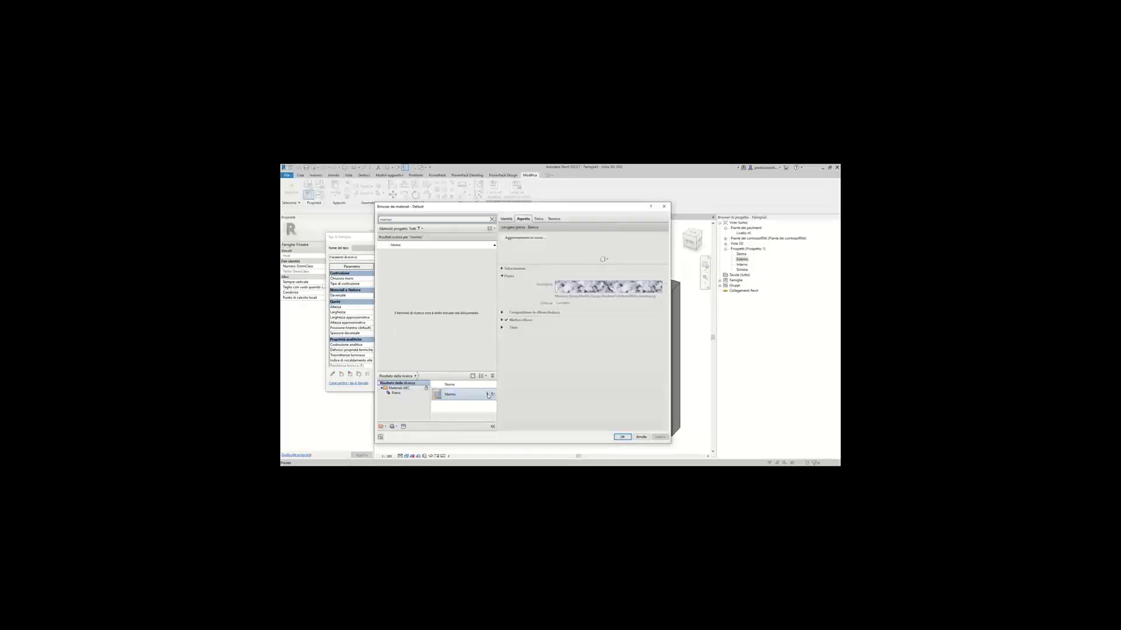
pyautogui.click(488, 395)
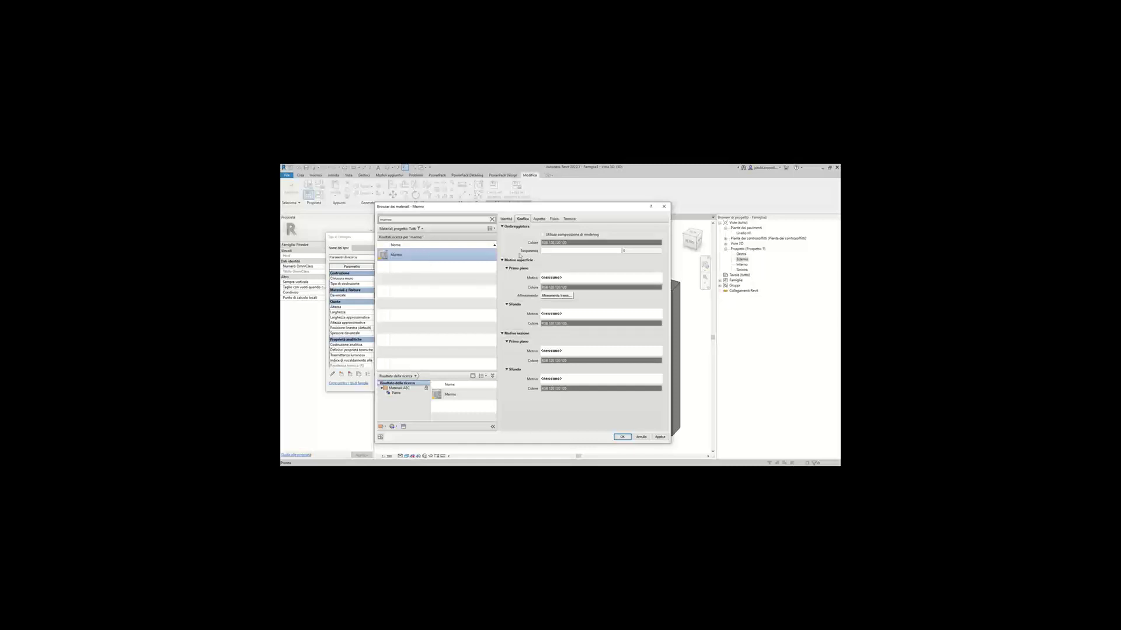
# Enable Use Render Appearance for Marmo, review its other property tabs, and confirm.
pyautogui.click(506, 219)
pyautogui.click(542, 234)
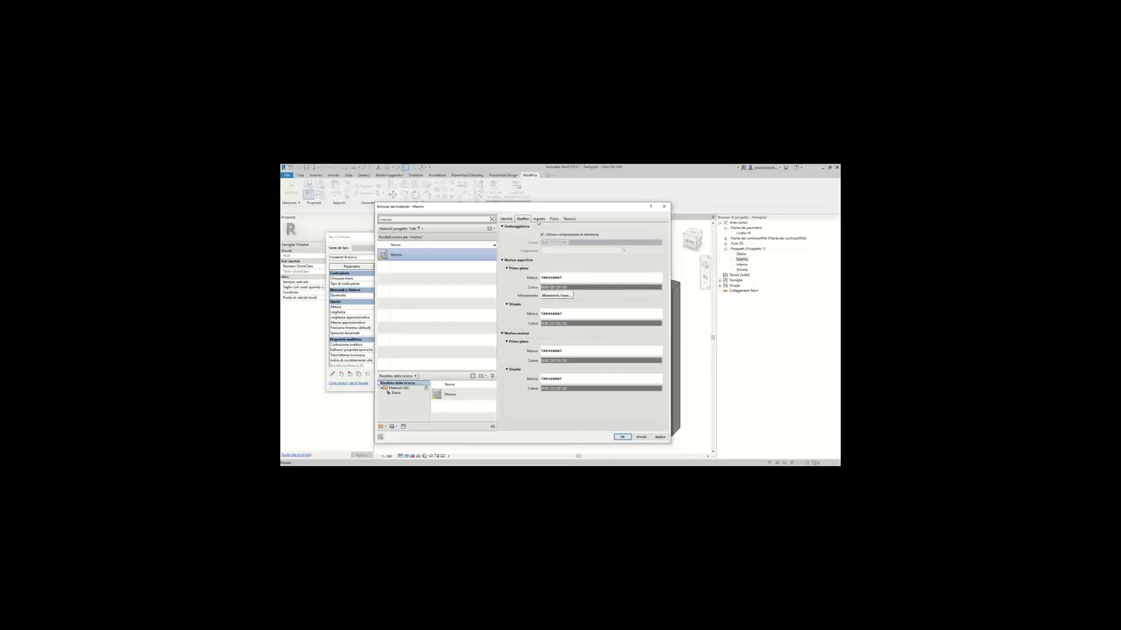
pyautogui.click(538, 219)
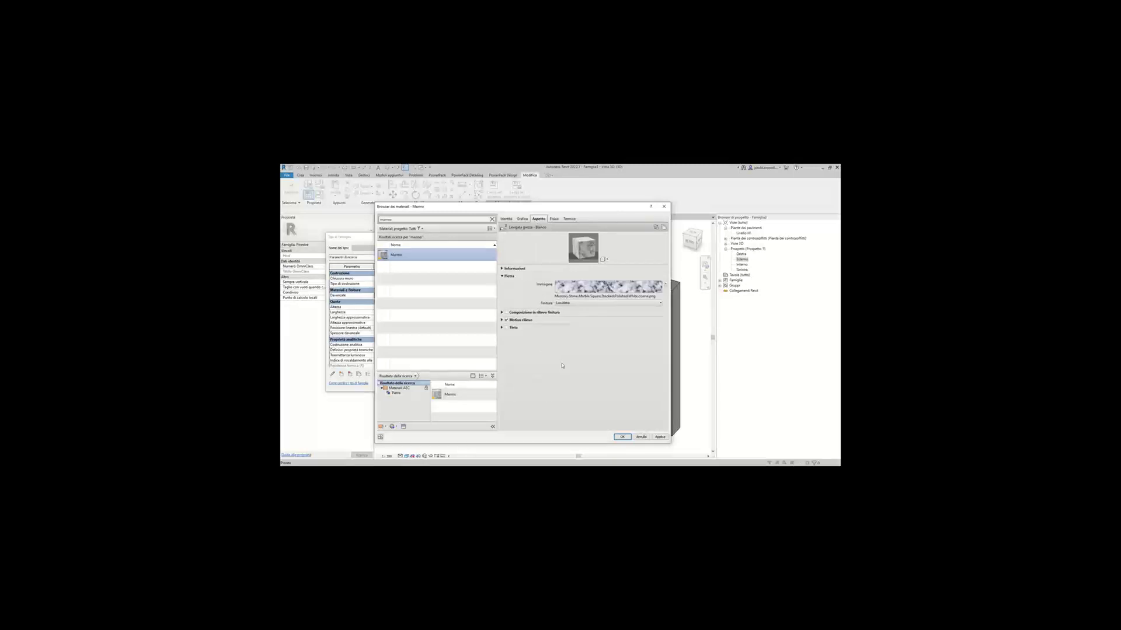
pyautogui.click(555, 220)
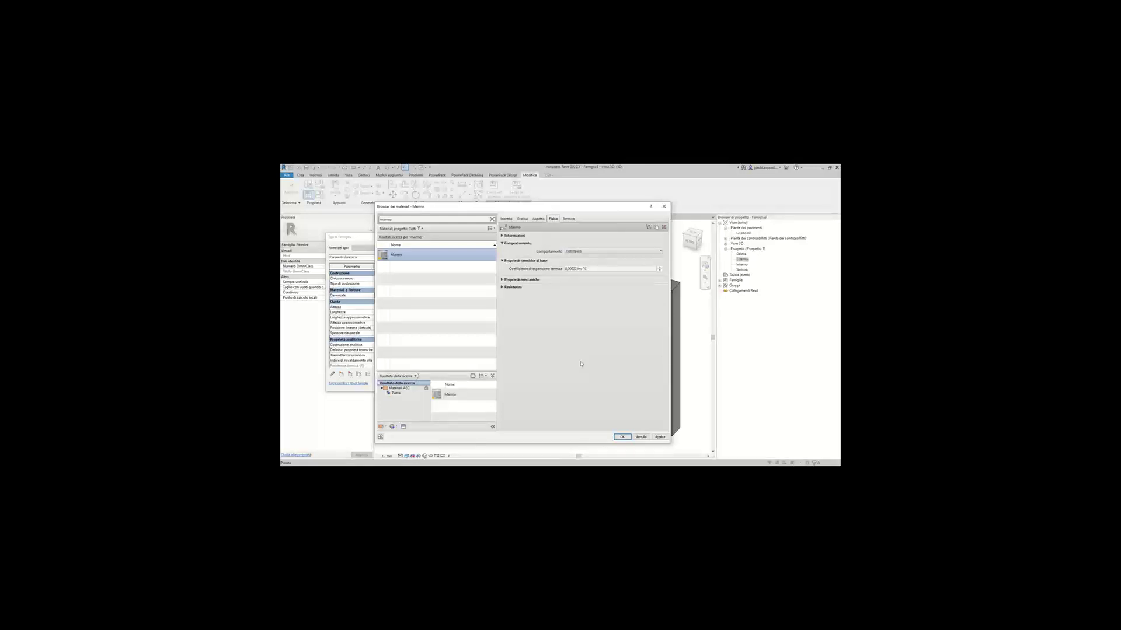
pyautogui.click(569, 219)
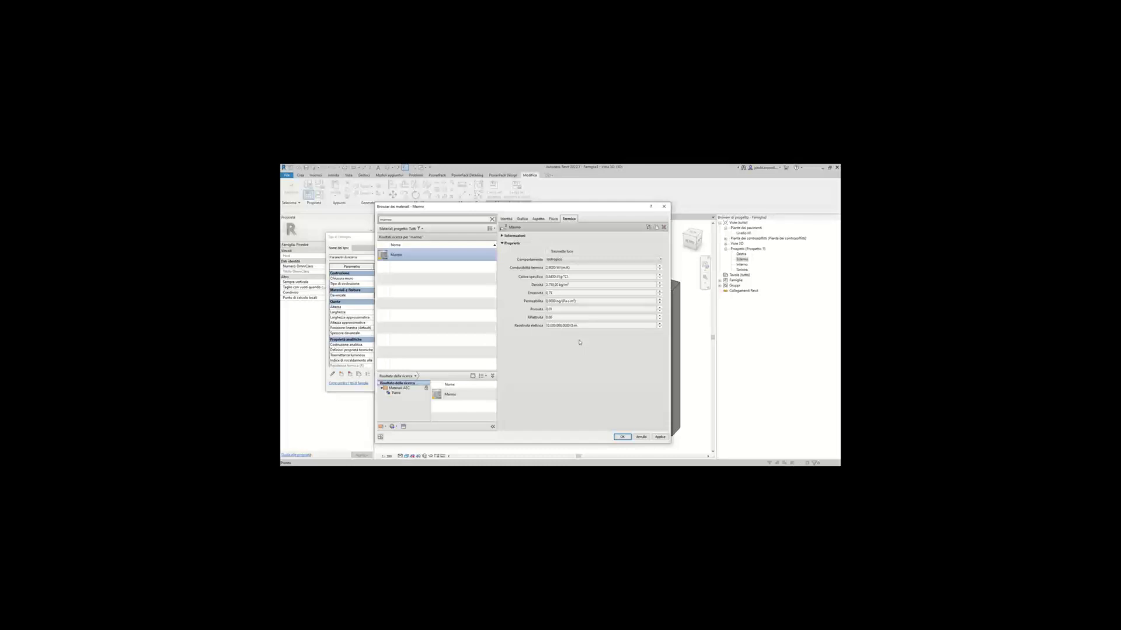
pyautogui.click(507, 219)
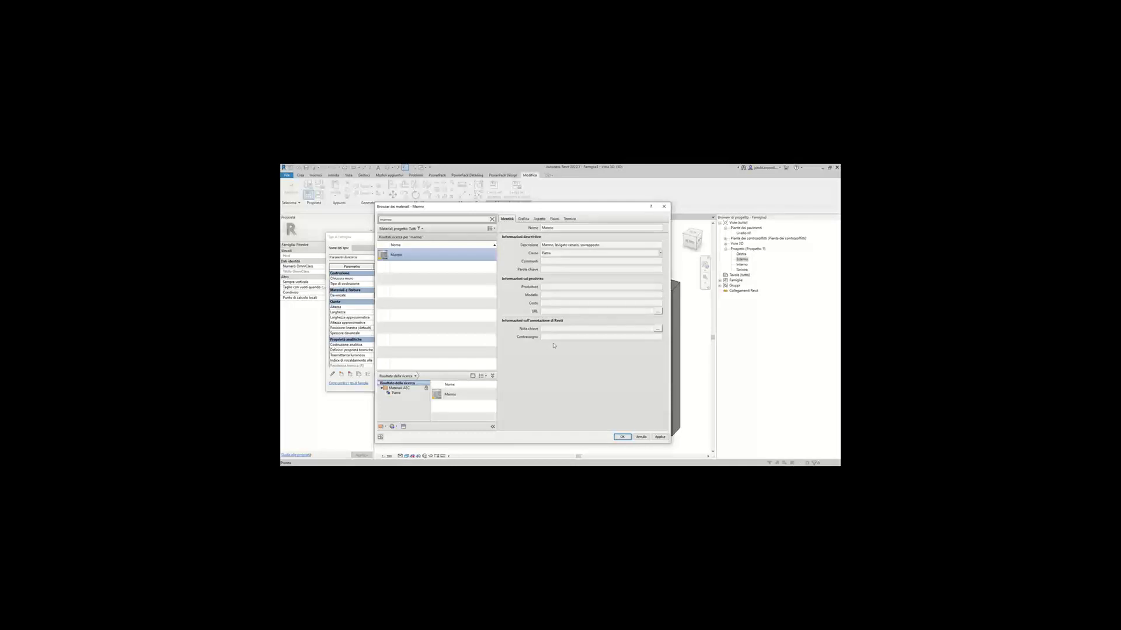
pyautogui.click(658, 438)
# Close the Family Types dialog with Marmo set as the sill material.
pyautogui.press('Return')
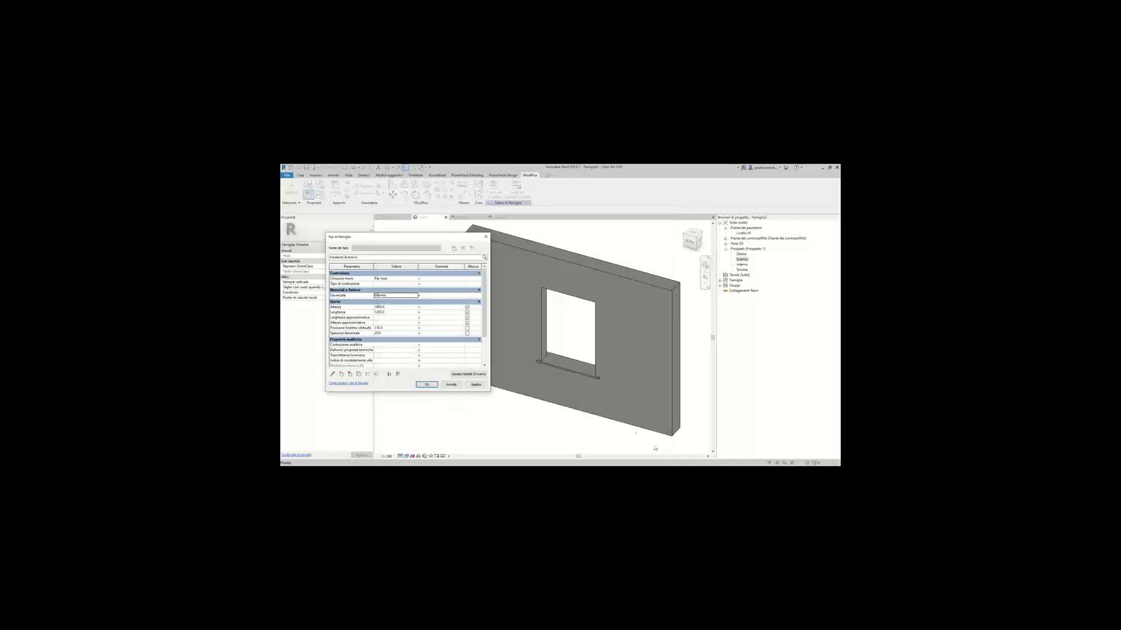
pyautogui.click(432, 386)
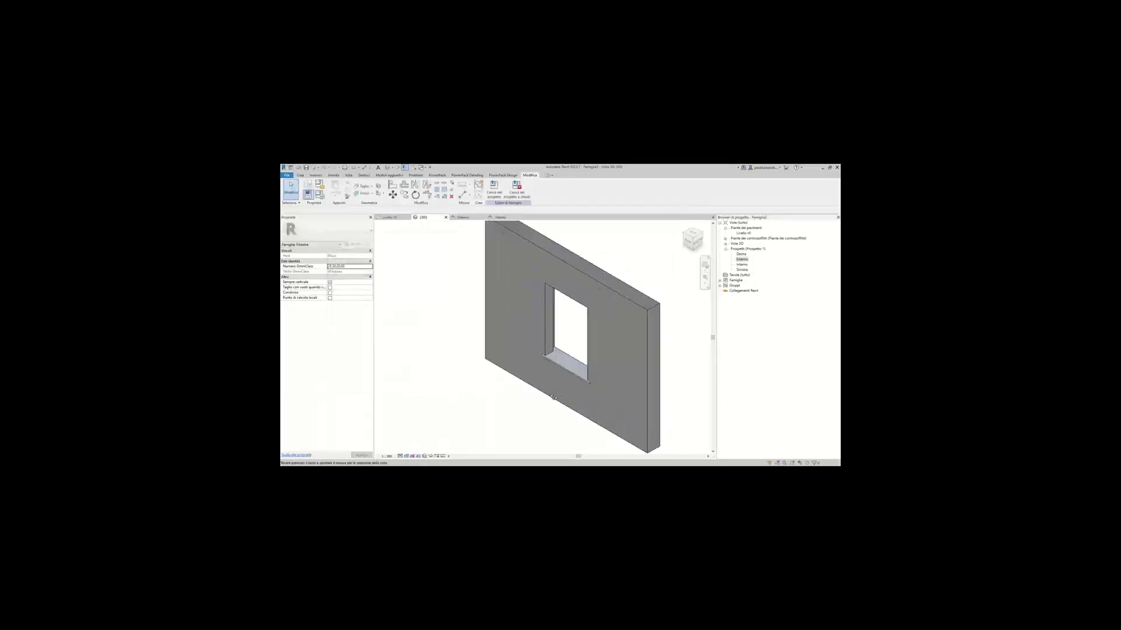
pyautogui.scroll(5, 572, 368)
pyautogui.scroll(-5, 572, 369)
pyautogui.scroll(3, 575, 385)
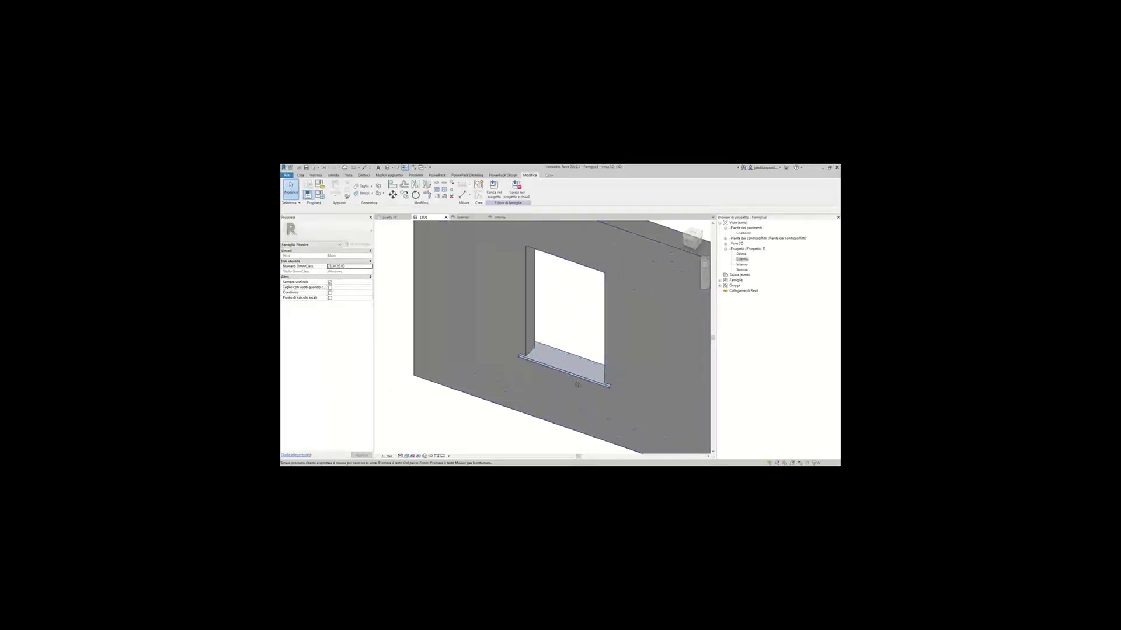
pyautogui.scroll(-2, 576, 402)
pyautogui.moveTo(576, 403); pyautogui.dragTo(569, 401, button='middle')
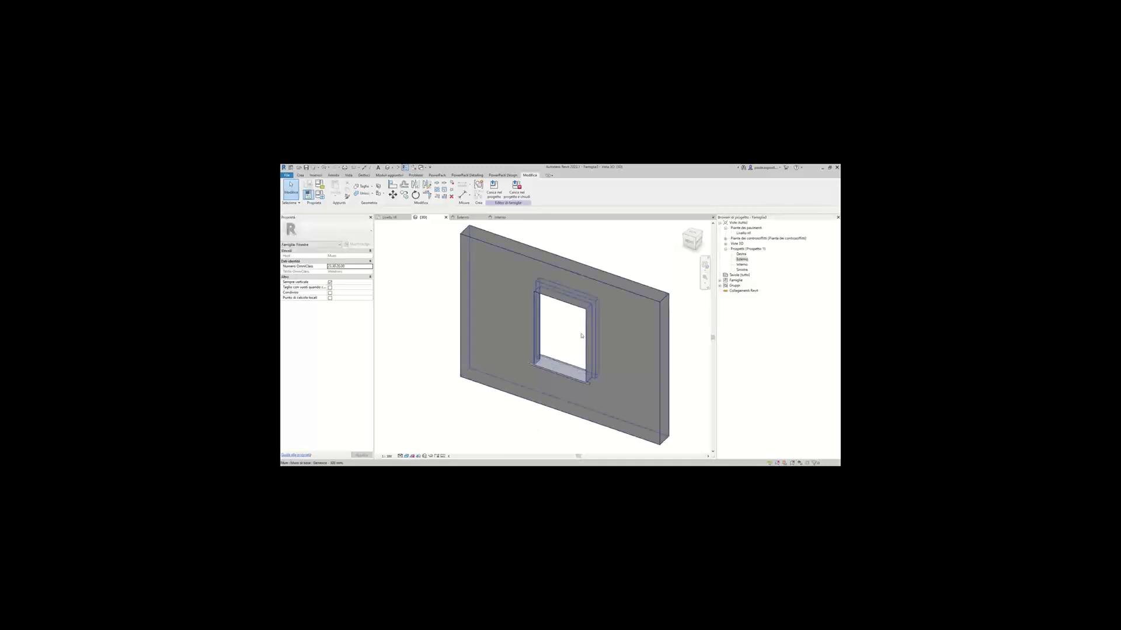
# Orbit and zoom the 3D view to inspect the marble sill in the wall opening.
pyautogui.moveTo(536, 429)
pyautogui.keyDown('shift'); pyautogui.mouseDown(button='middle')
pyautogui.moveTo(475, 380)
pyautogui.moveTo(528, 393)
pyautogui.moveTo(498, 393)
pyautogui.moveTo(566, 368)
pyautogui.moveTo(539, 391)
pyautogui.mouseUp(button='middle'); pyautogui.keyUp('shift')
pyautogui.scroll(3, 547, 374)
pyautogui.scroll(-3, 554, 372)
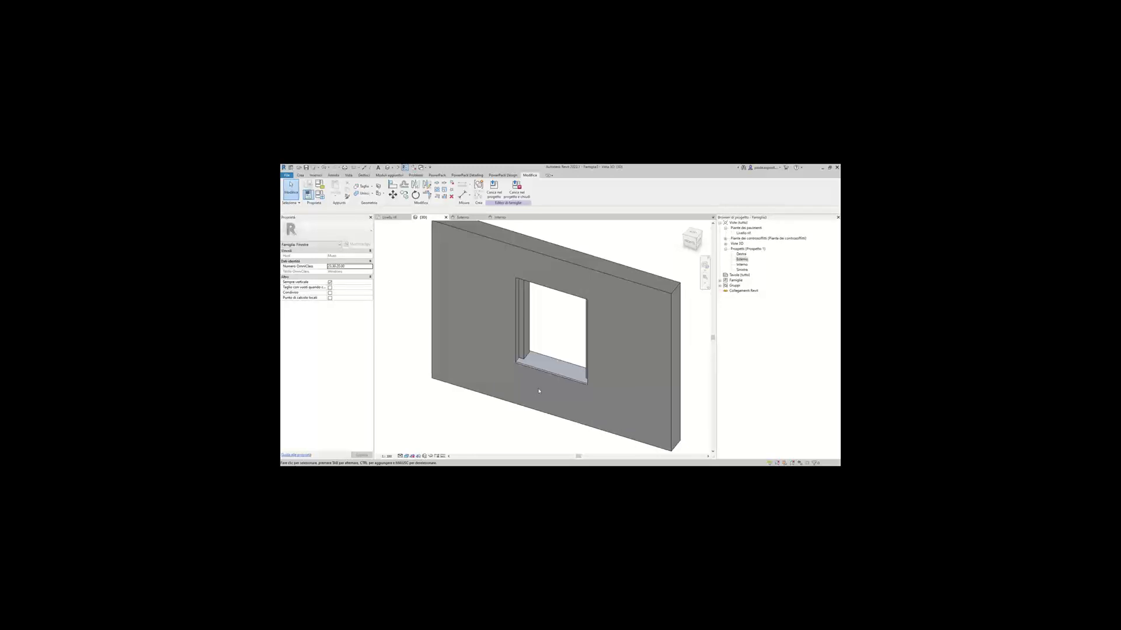
pyautogui.moveTo(539, 391)
pyautogui.keyDown('shift'); pyautogui.mouseDown(button='middle')
pyautogui.moveTo(572, 327)
pyautogui.moveTo(556, 413)
pyautogui.moveTo(515, 412)
pyautogui.mouseUp(button='middle'); pyautogui.keyUp('shift')
pyautogui.scroll(3, 556, 413)
pyautogui.scroll(-3, 556, 413)
pyautogui.scroll(2, 557, 412)
pyautogui.scroll(1, 556, 413)
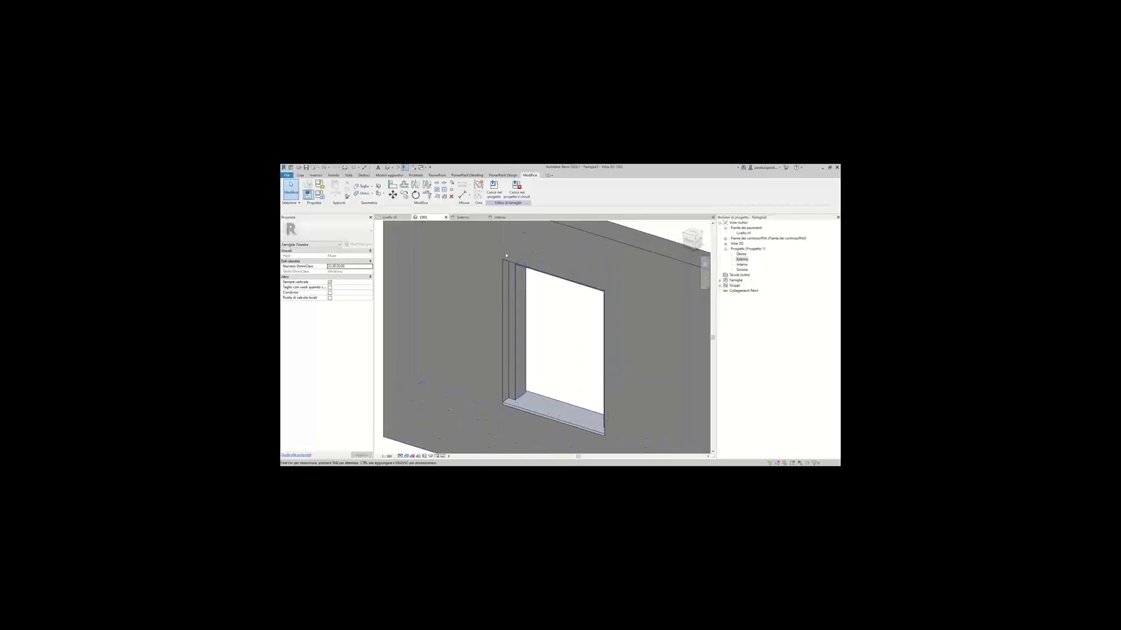
pyautogui.keyDown('shift'); pyautogui.moveTo(506, 255); pyautogui.dragTo(541, 337, button='middle'); pyautogui.keyUp('shift')
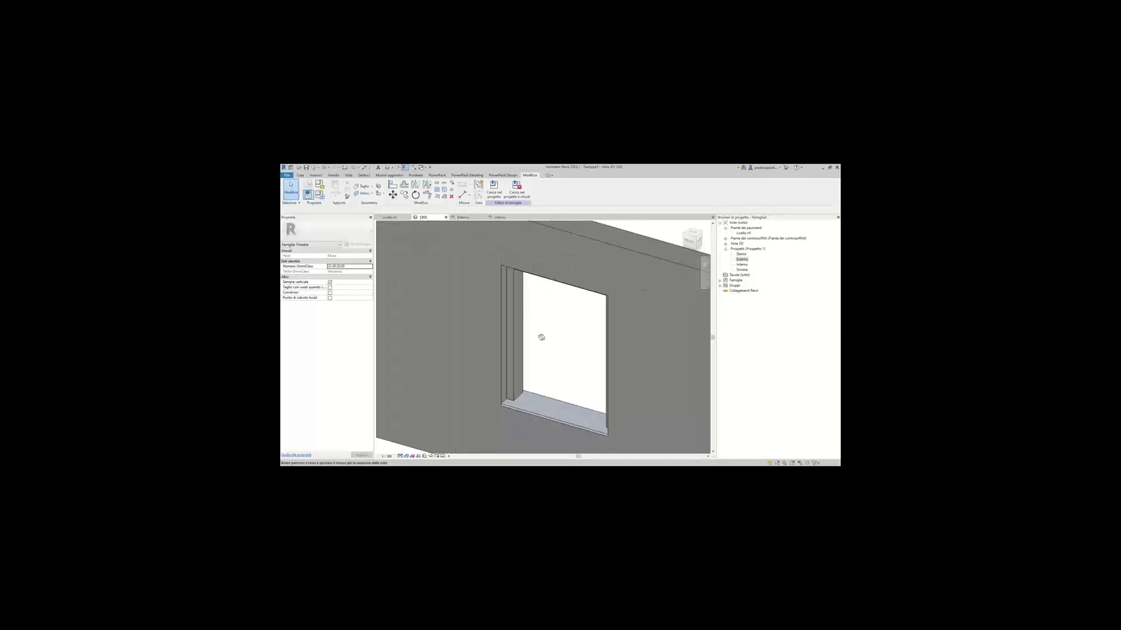
pyautogui.keyDown('shift'); pyautogui.moveTo(541, 337); pyautogui.dragTo(570, 346, button='middle'); pyautogui.keyUp('shift')
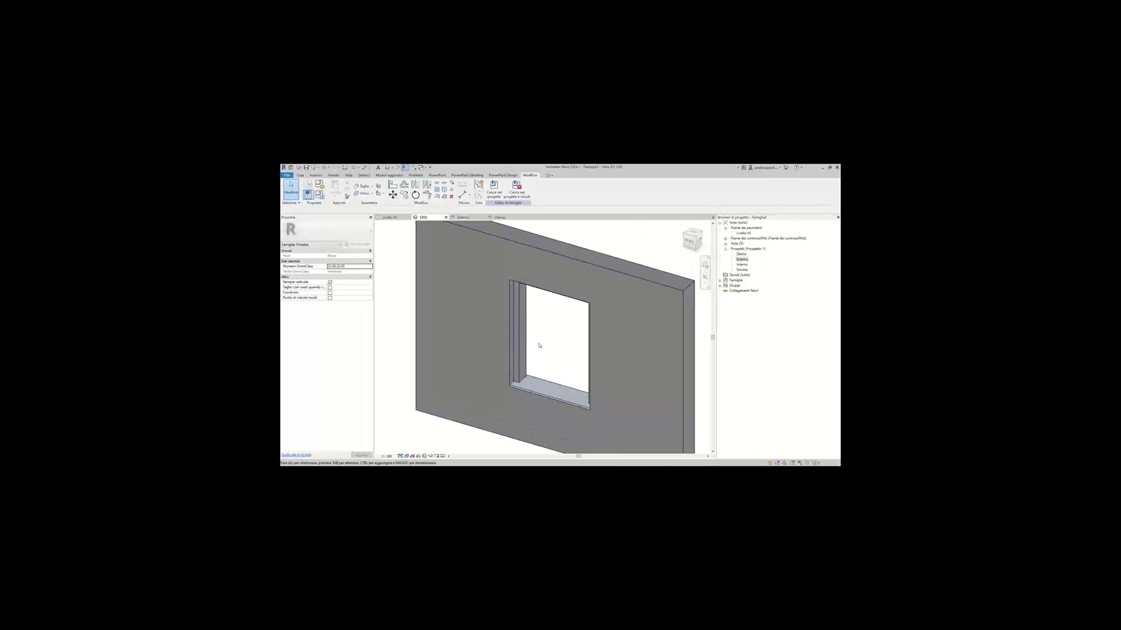
pyautogui.keyDown('shift'); pyautogui.moveTo(546, 328); pyautogui.dragTo(542, 323, button='middle'); pyautogui.keyUp('shift')
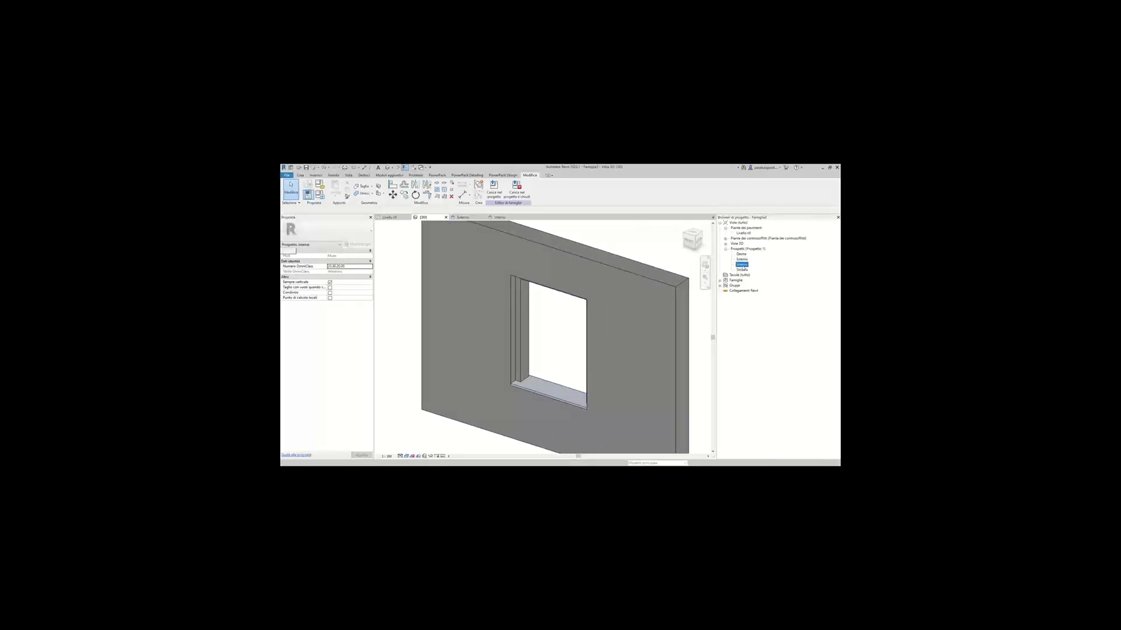
# Open the Interno elevation and start a new extrusion sketch.
pyautogui.doubleClick(742, 265)
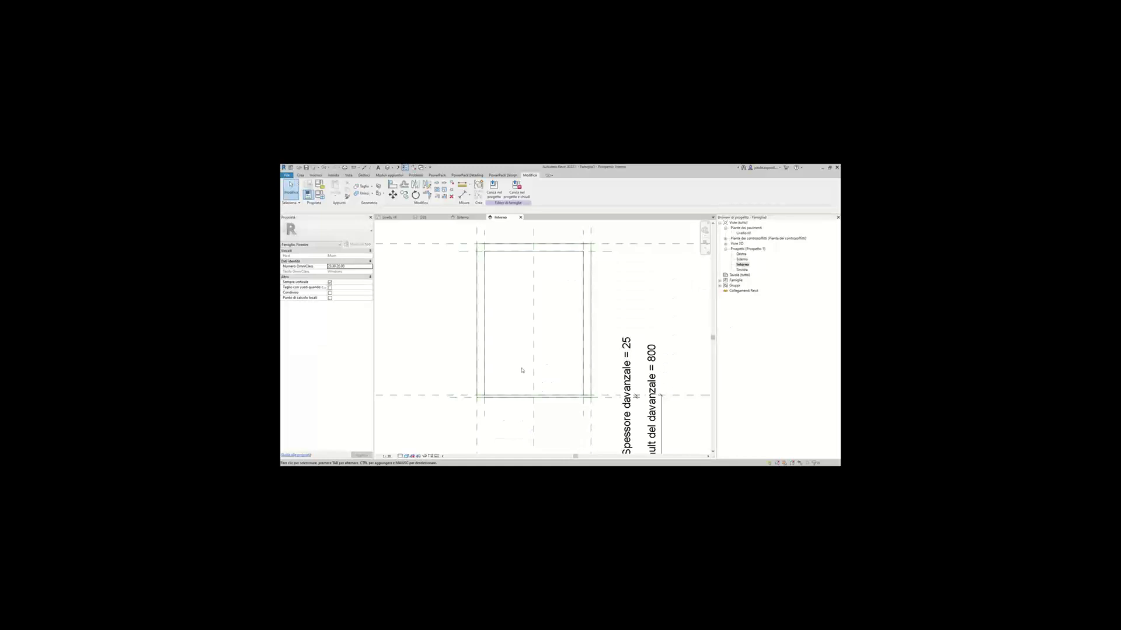
pyautogui.scroll(-1, 522, 370)
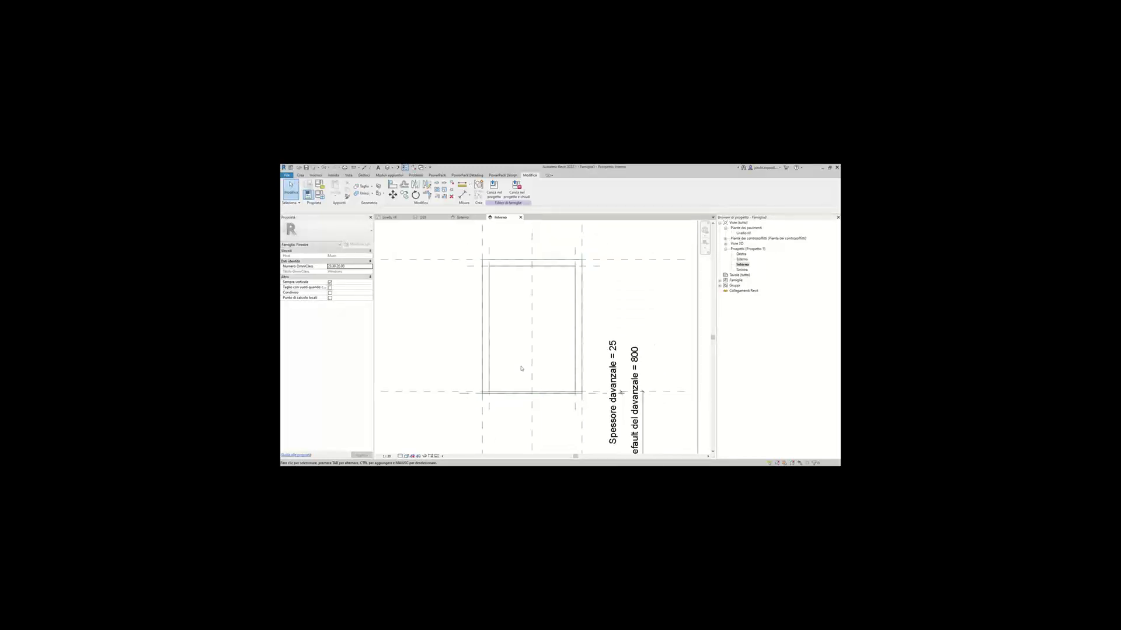
pyautogui.scroll(-1, 513, 350)
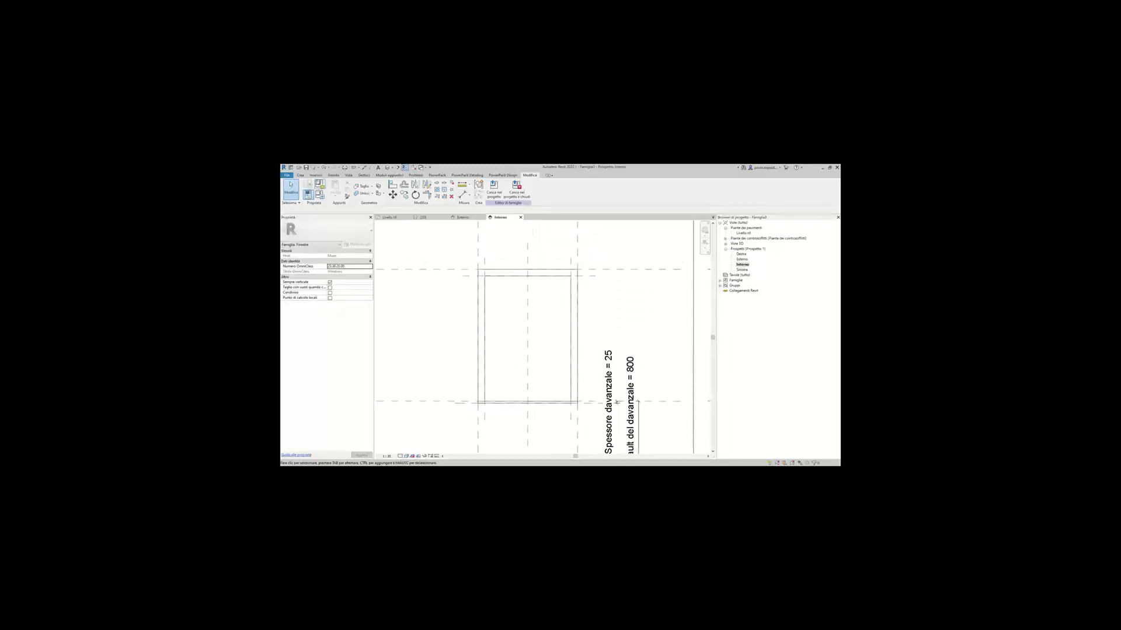
pyautogui.click(301, 176)
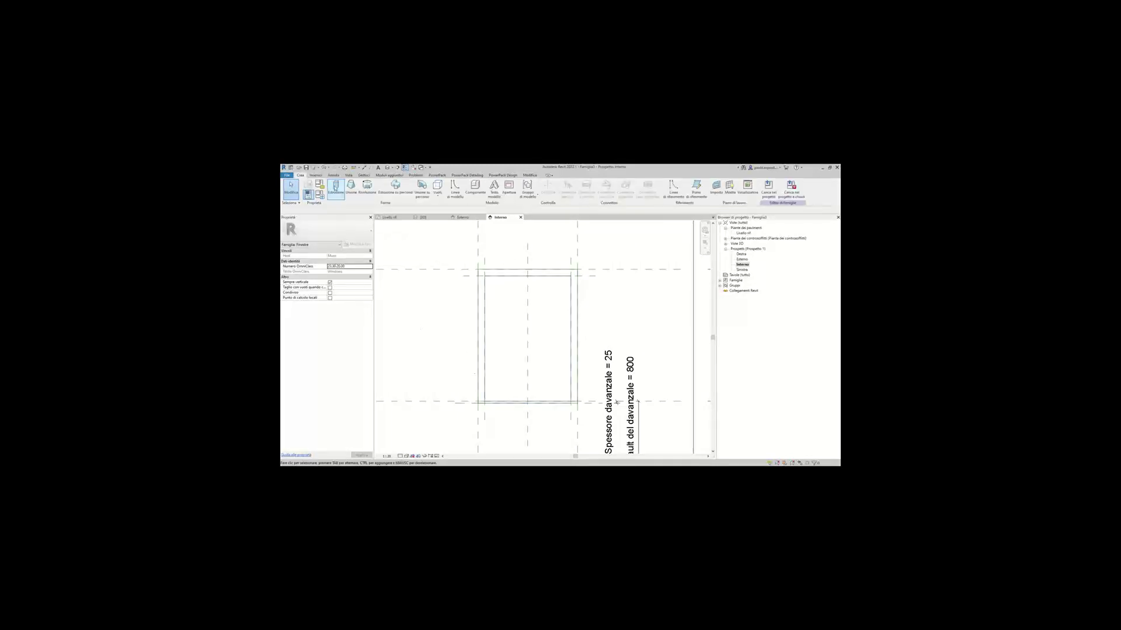
pyautogui.click(335, 186)
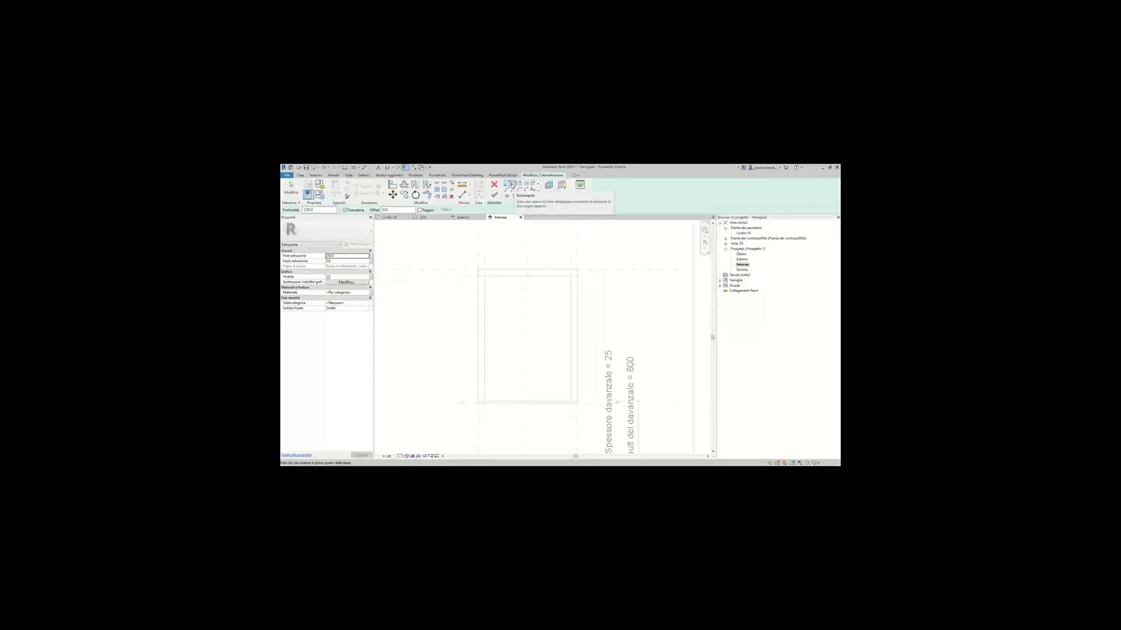
# Draw a rectangle between the window's reference planes and lock its edges to them.
pyautogui.click(512, 185)
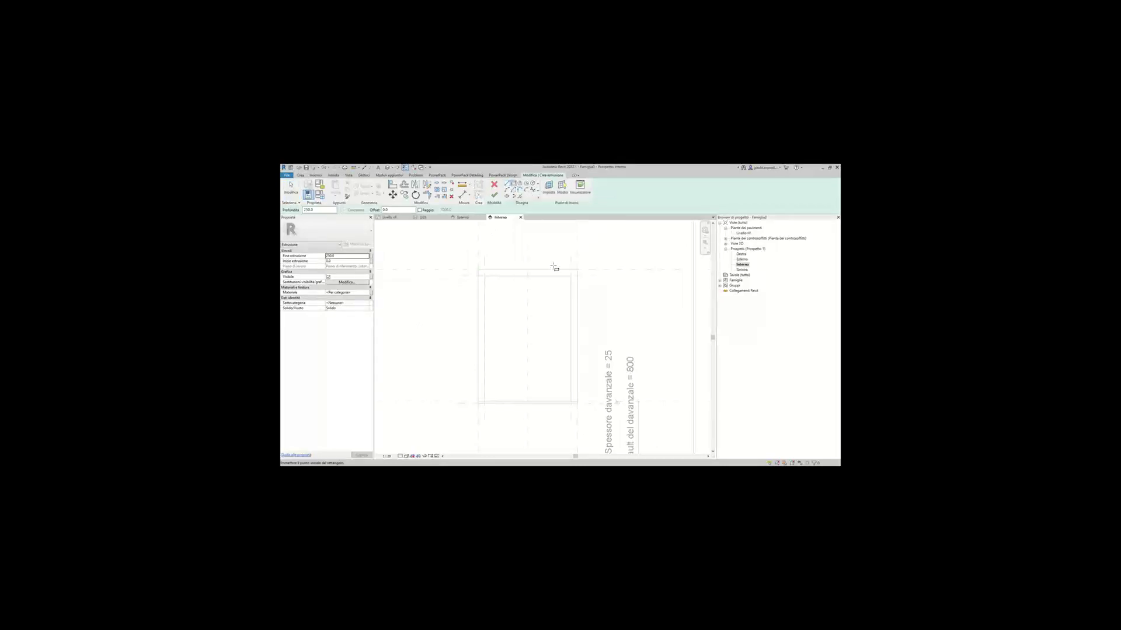
pyautogui.click(477, 269)
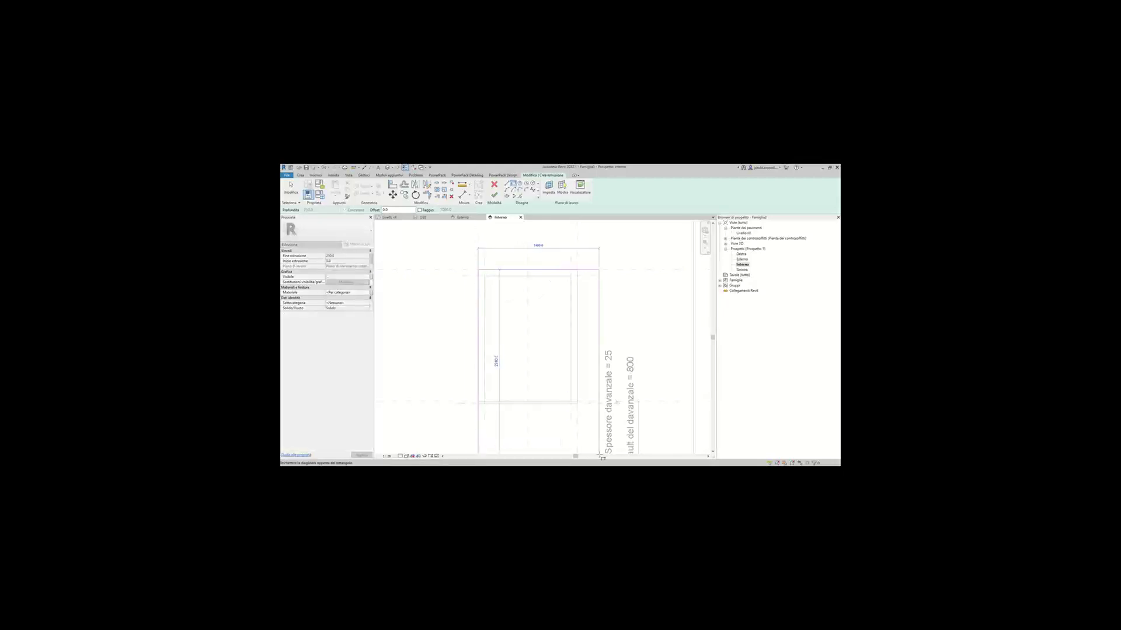
pyautogui.press('Escape')
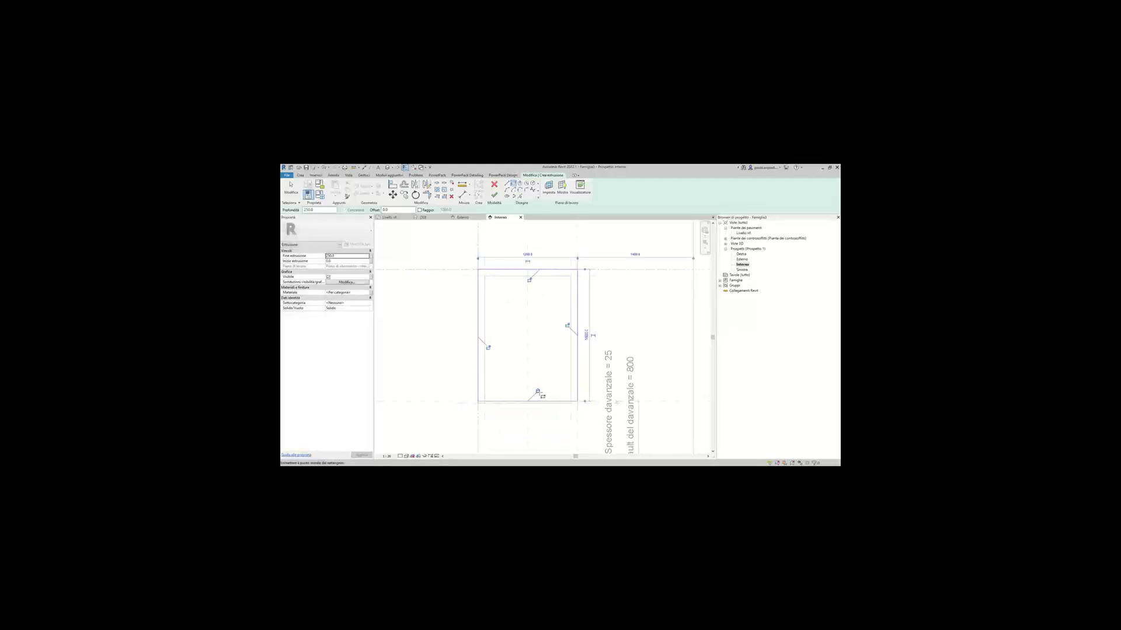
pyautogui.click(530, 280)
pyautogui.press('Escape')
pyautogui.scroll(1, 502, 339)
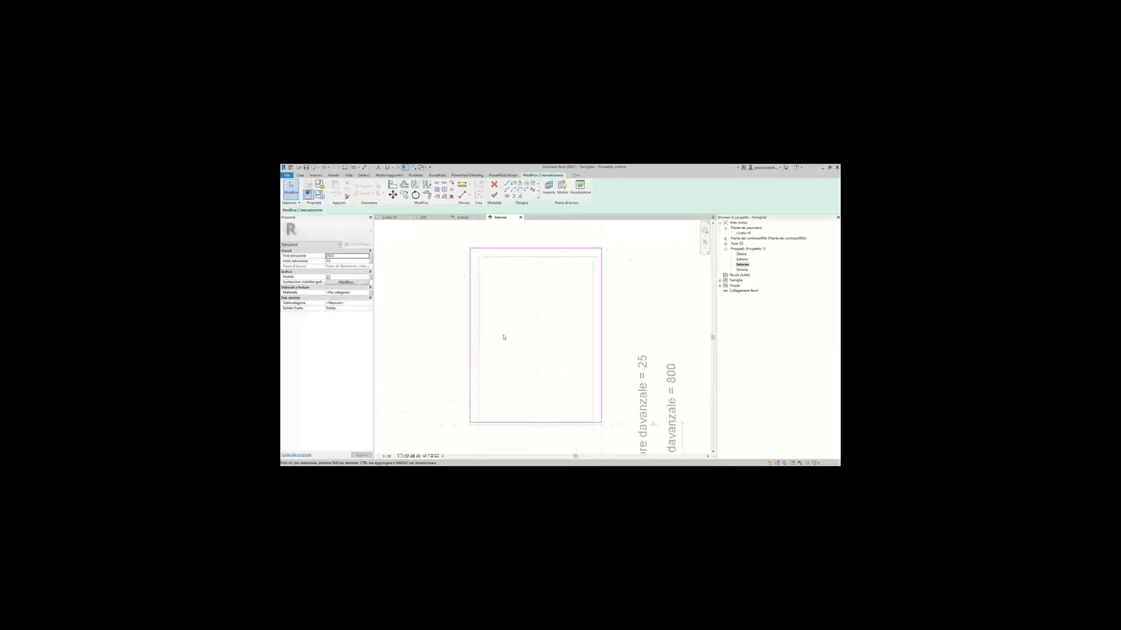
pyautogui.scroll(-1, 497, 337)
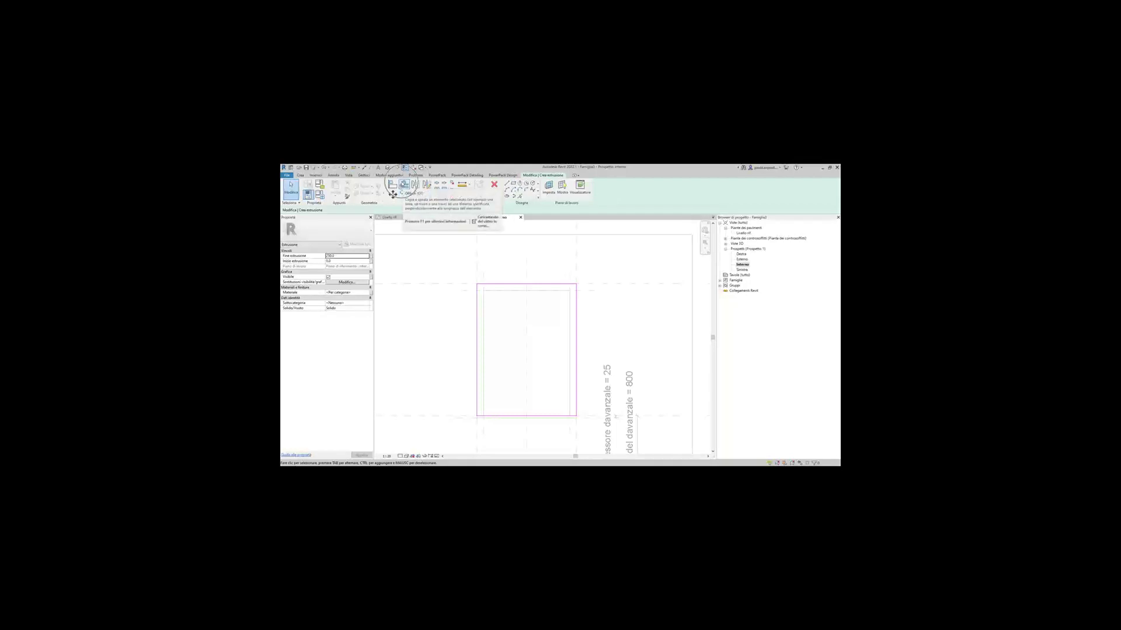
# Offset the whole rectangle inward to form the frame's inner outline.
pyautogui.click(404, 184)
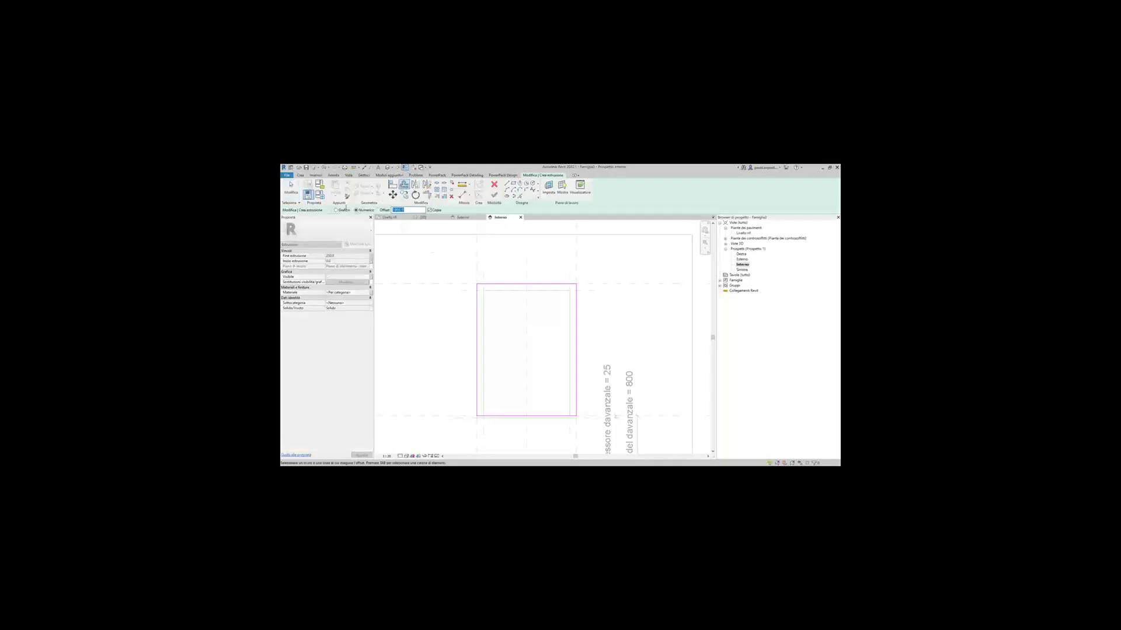
pyautogui.press('Tab')
pyautogui.click(478, 357)
pyautogui.press('Escape')
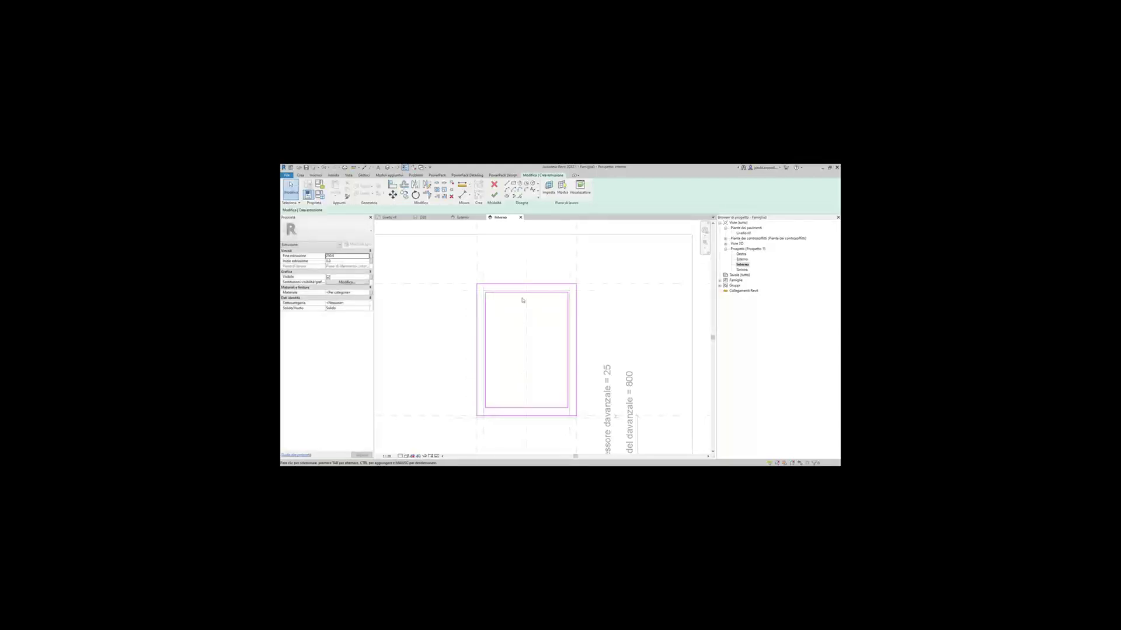
# Dimension the frame border at 100 on each side of the opening.
pyautogui.click(463, 194)
pyautogui.click(510, 284)
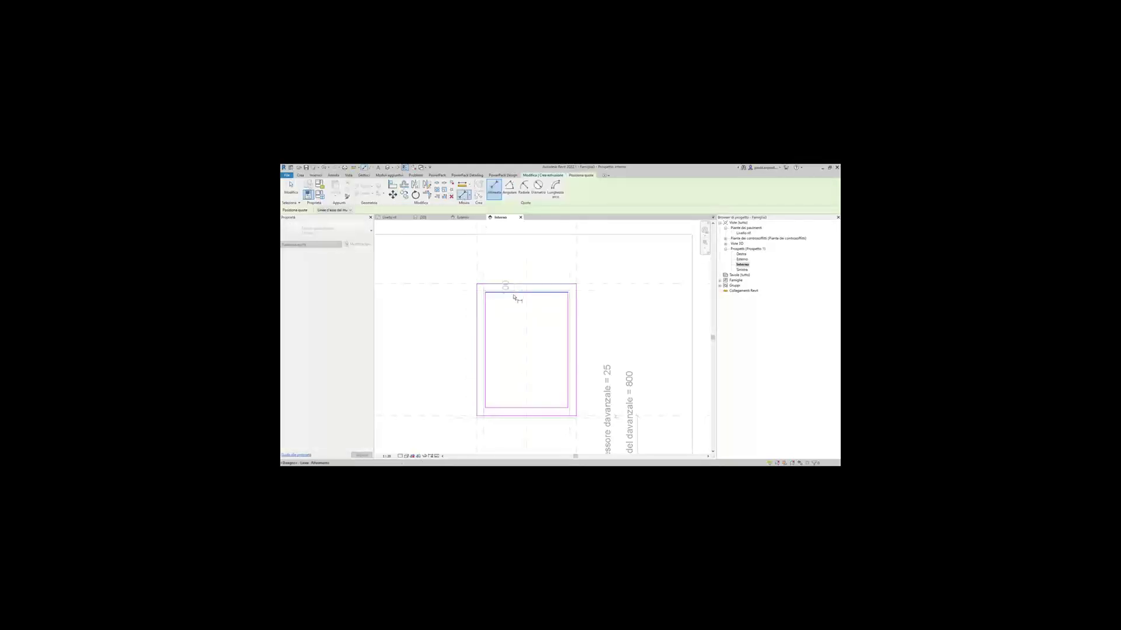
pyautogui.click(567, 313)
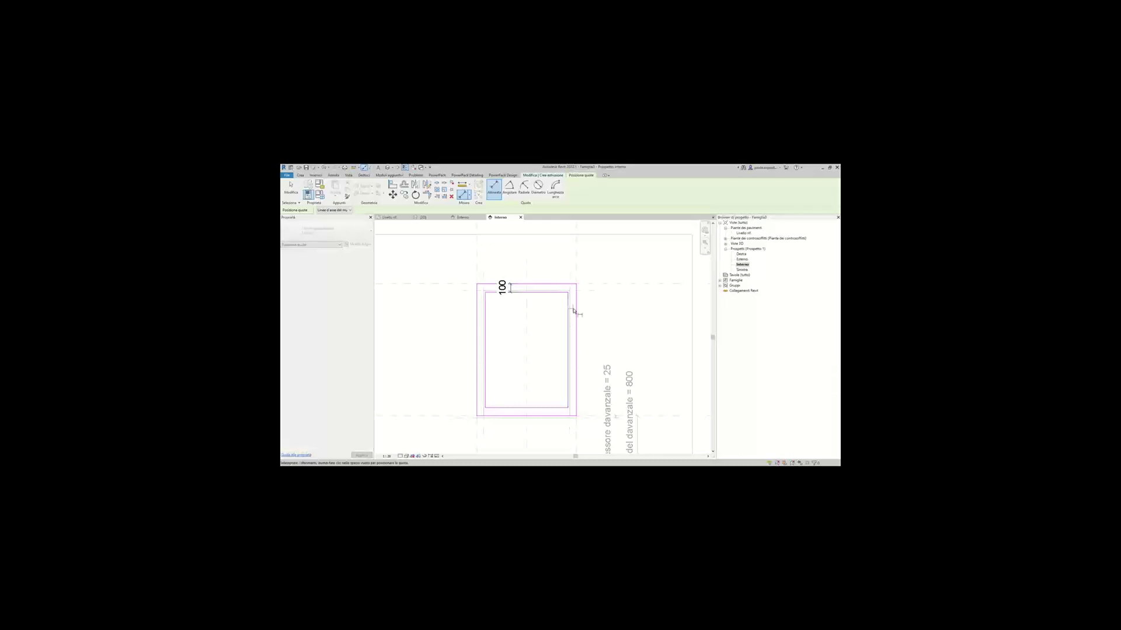
pyautogui.click(586, 313)
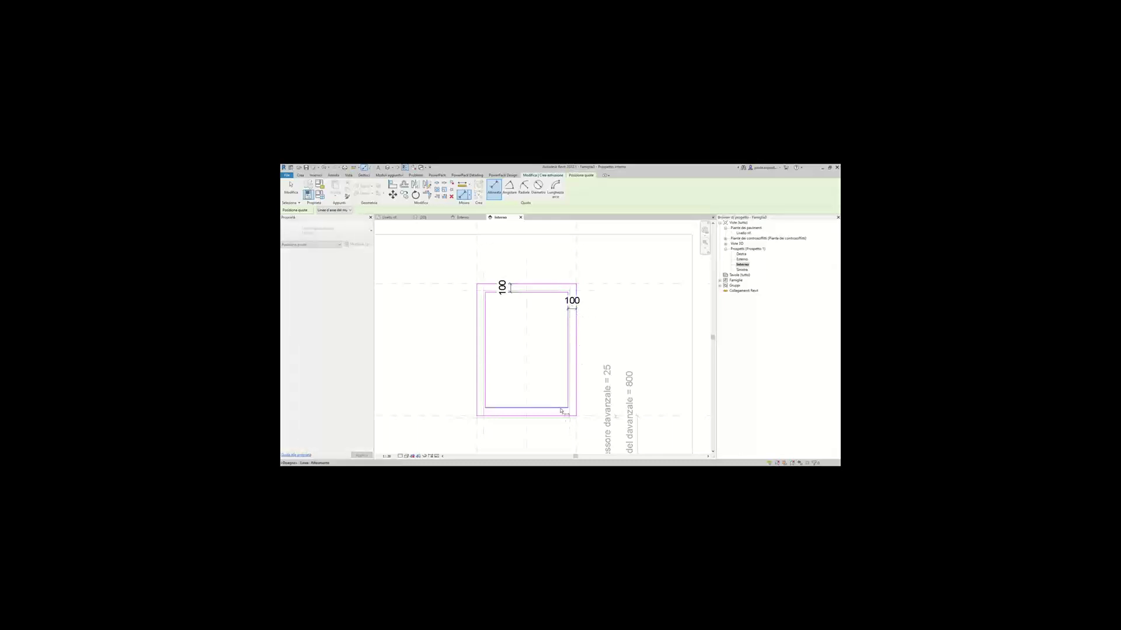
pyautogui.click(576, 417)
pyautogui.click(588, 411)
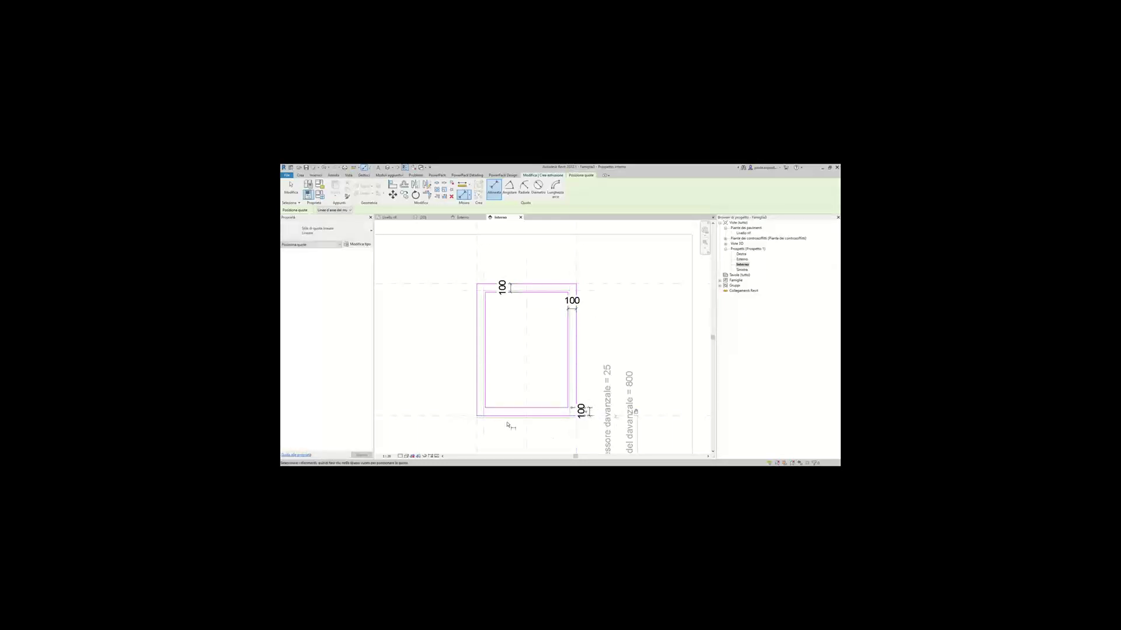
pyautogui.click(485, 402)
pyautogui.click(477, 379)
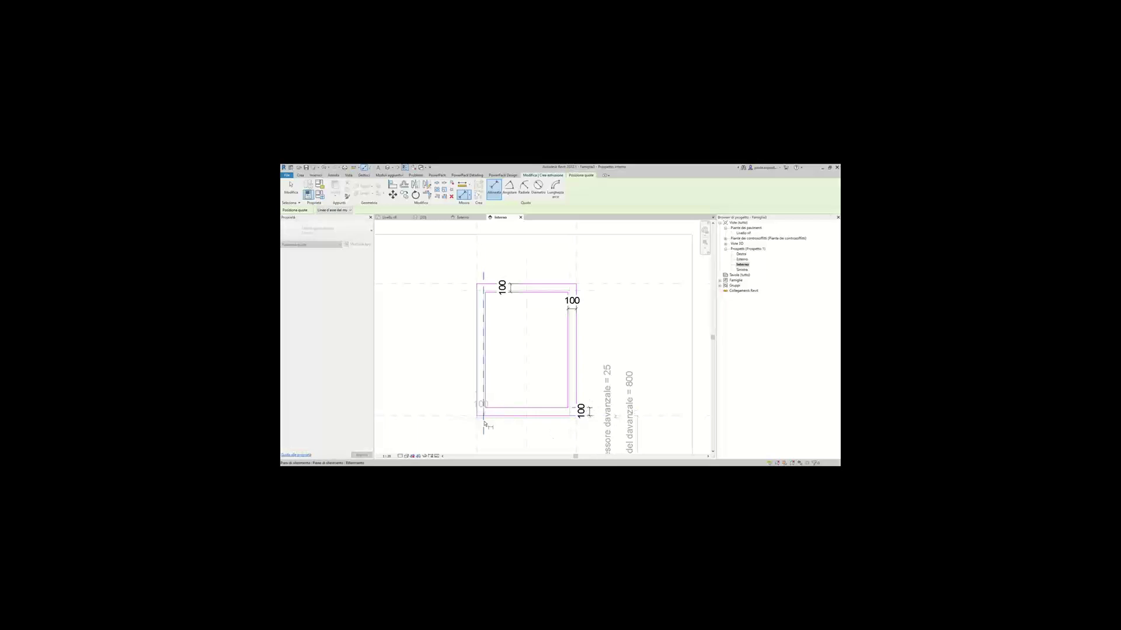
pyautogui.click(449, 351)
pyautogui.press('Escape')
pyautogui.press('Escape')
pyautogui.scroll(-1, 522, 320)
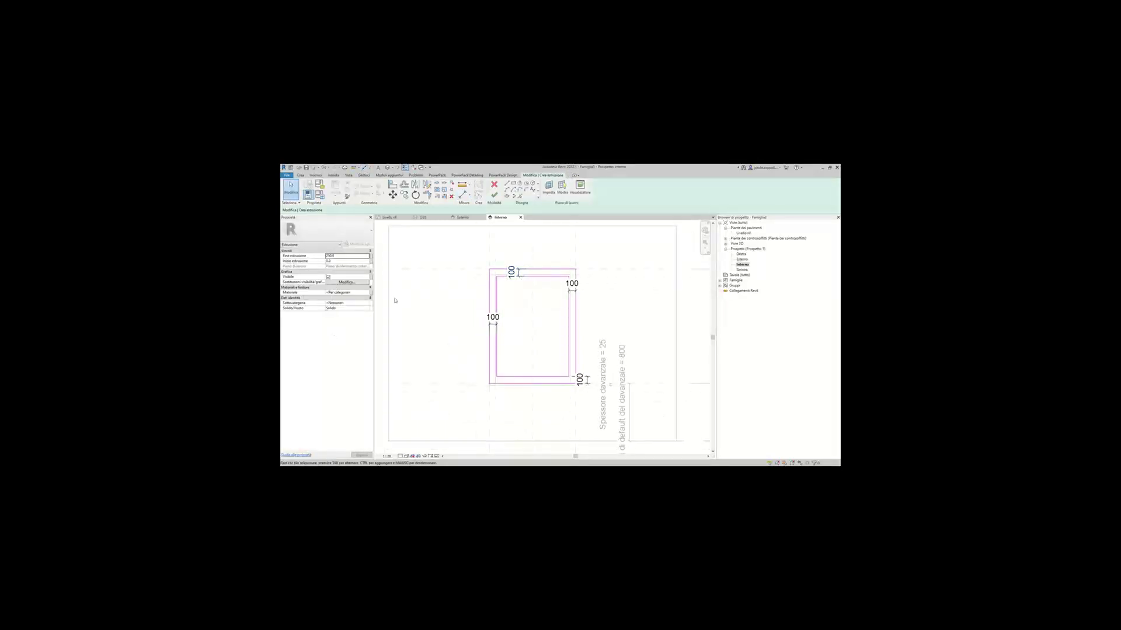
# Link the extrusion's Material to a new family parameter and finish the frame extrusion.
pyautogui.click(371, 293)
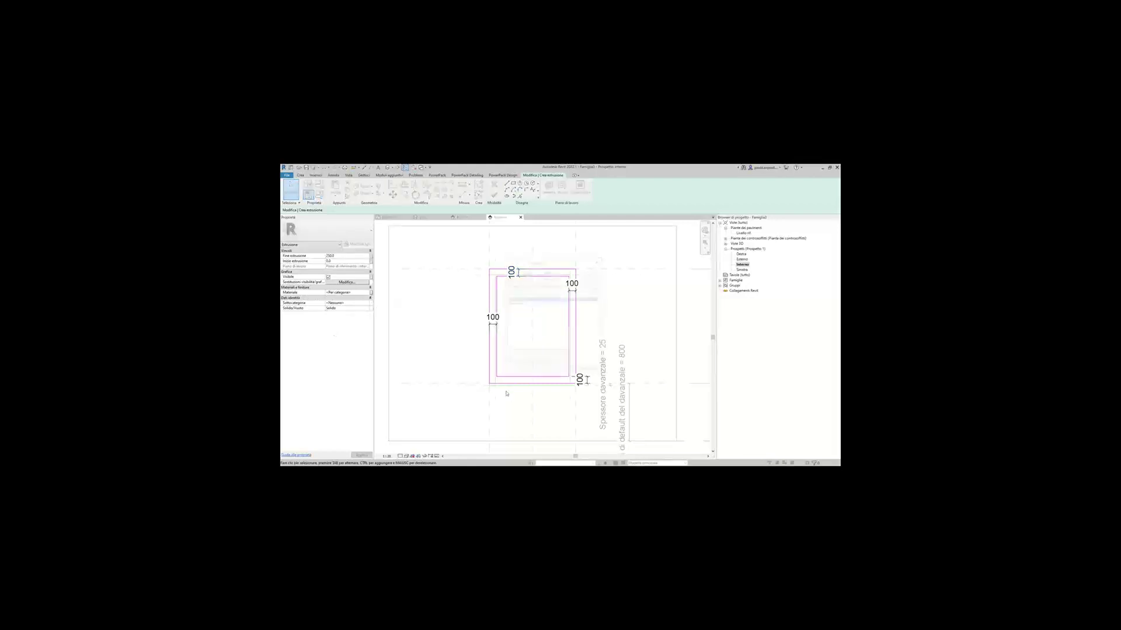
pyautogui.click(510, 357)
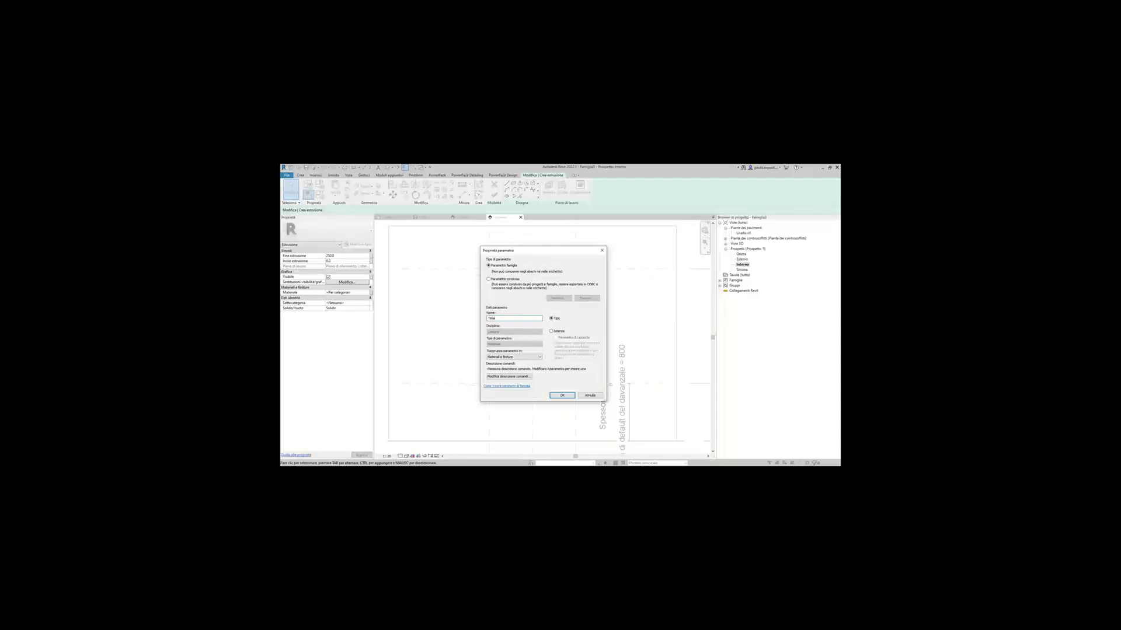
pyautogui.click(562, 396)
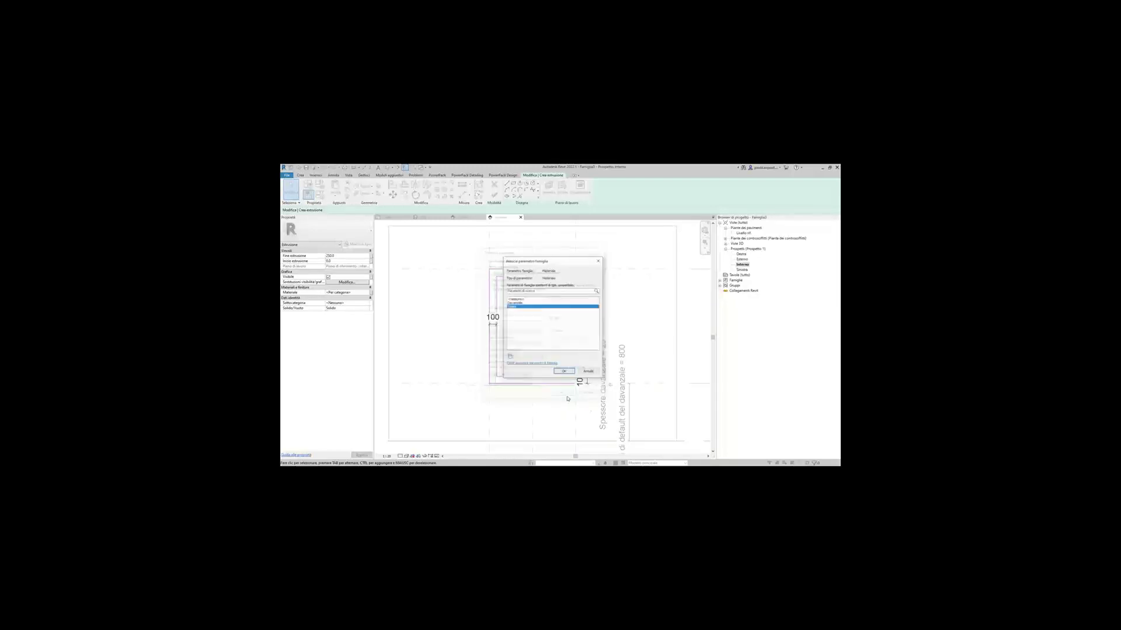
pyautogui.click(562, 372)
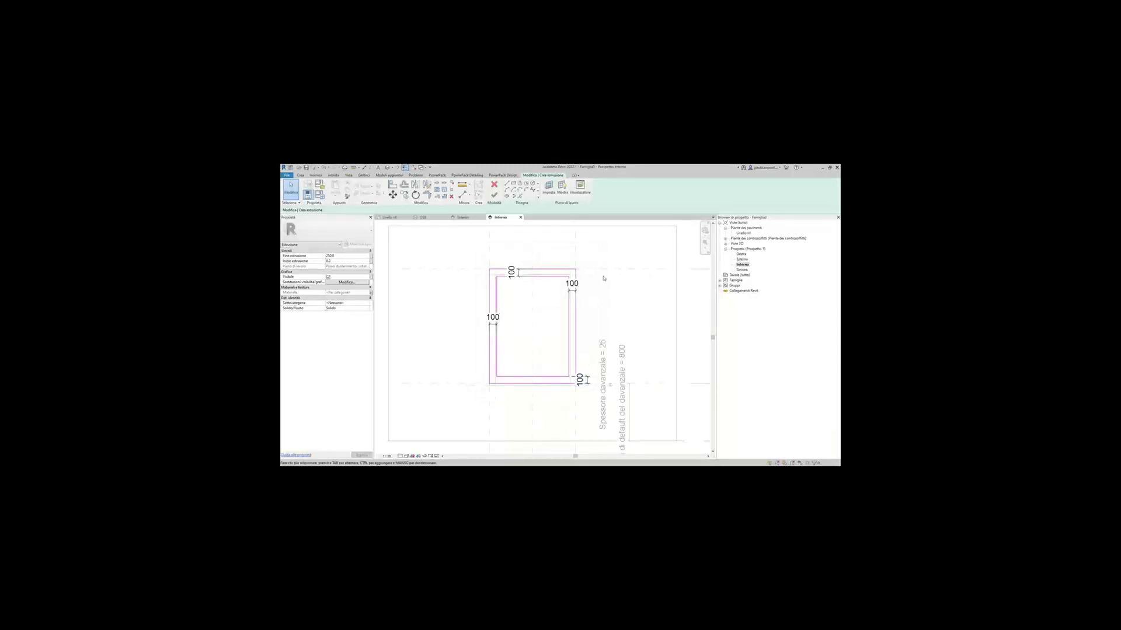
pyautogui.moveTo(650, 296); pyautogui.dragTo(652, 302, button='middle')
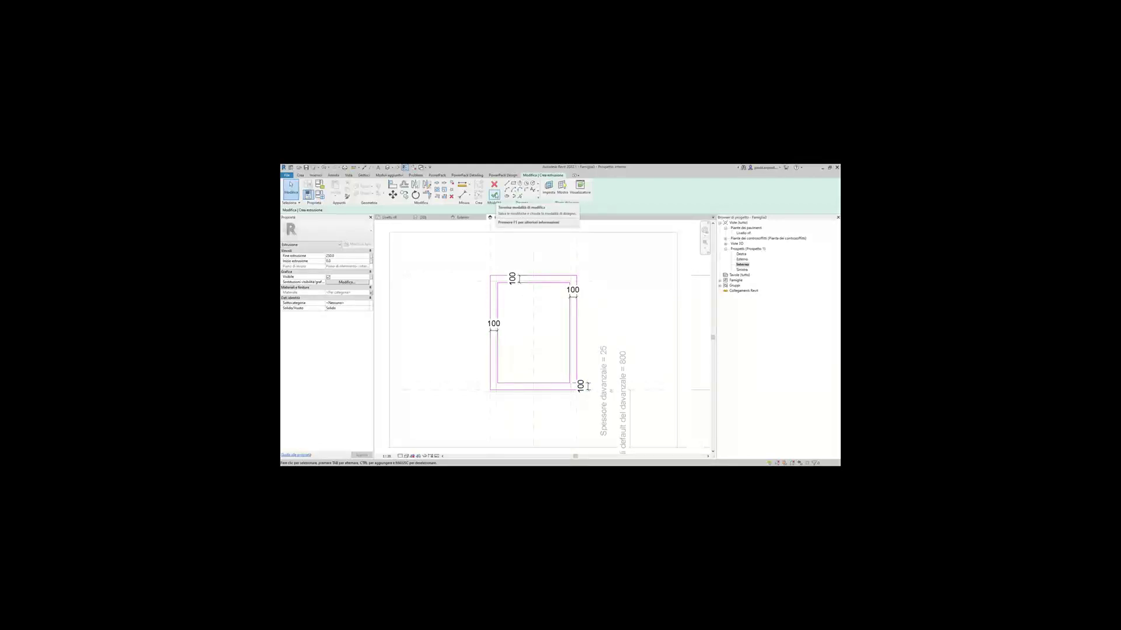
pyautogui.click(493, 195)
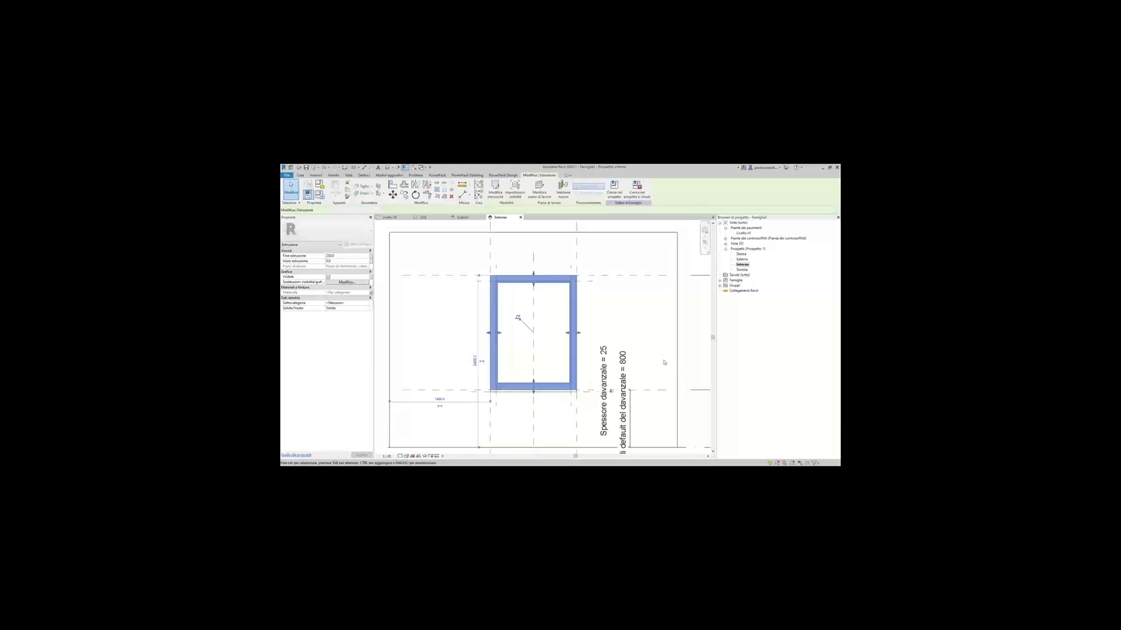
# Inspect the frame extrusion's depth in the default 3D view, then open the Livello rif. plan.
pyautogui.click(398, 167)
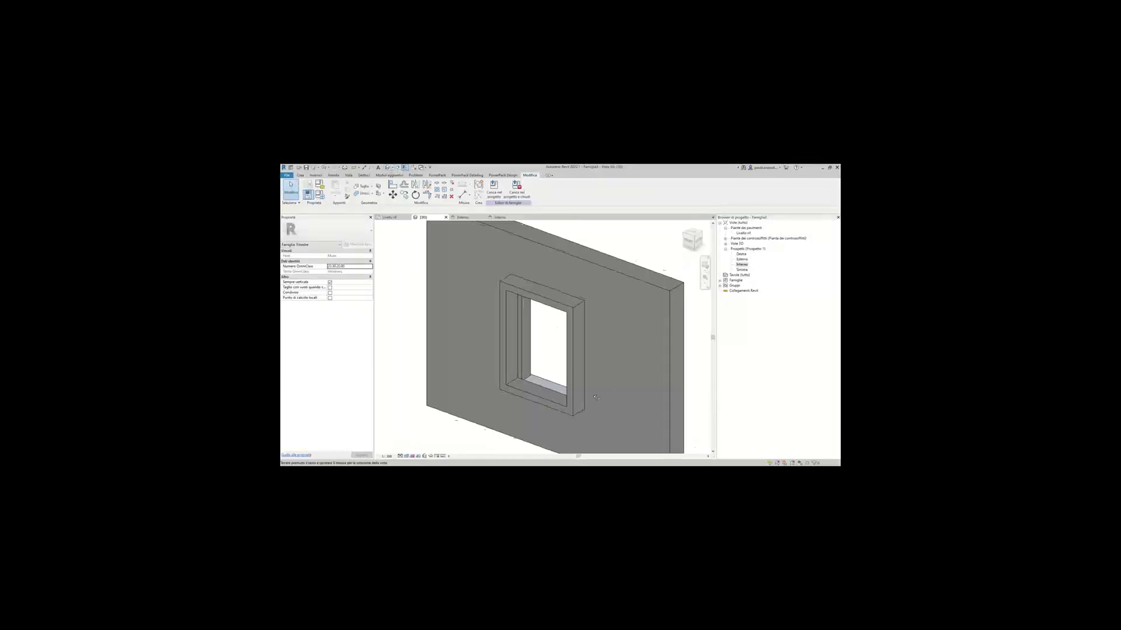
pyautogui.moveTo(555, 350)
pyautogui.keyDown('shift'); pyautogui.mouseDown(button='middle')
pyautogui.moveTo(572, 420)
pyautogui.moveTo(531, 415)
pyautogui.mouseUp(button='middle'); pyautogui.keyUp('shift')
pyautogui.click(571, 420)
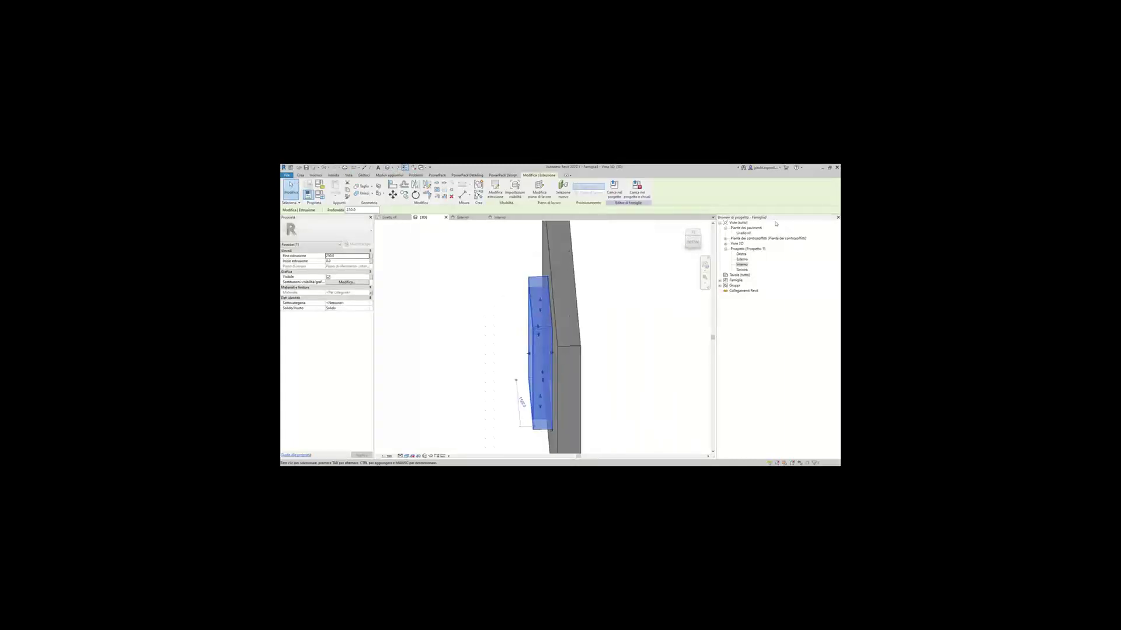
pyautogui.doubleClick(740, 234)
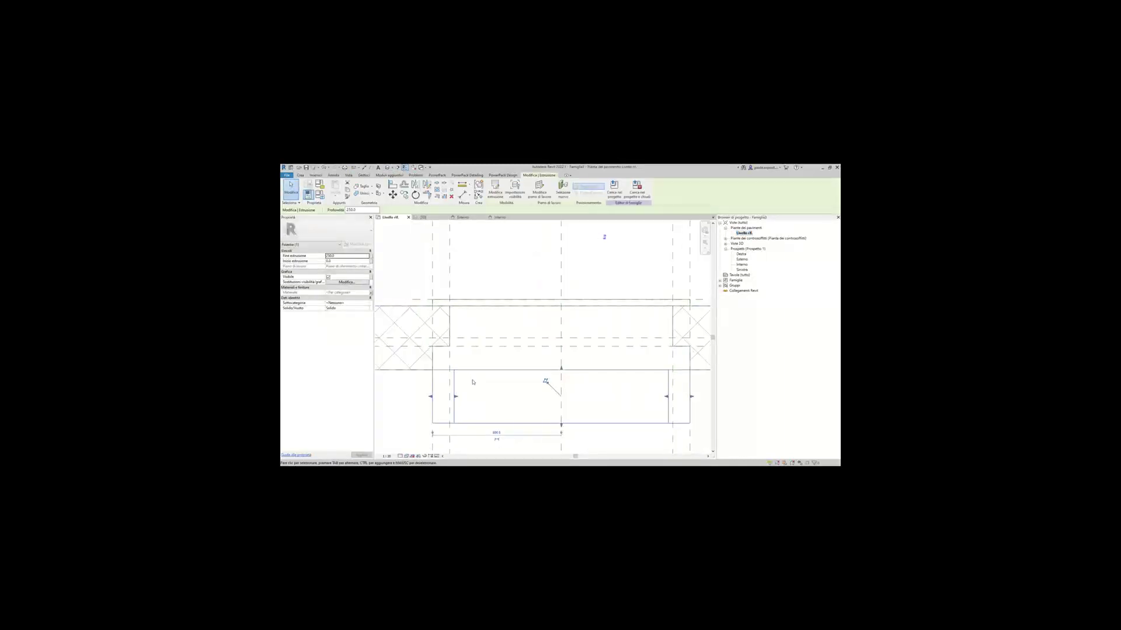
pyautogui.scroll(-1, 458, 353)
pyautogui.scroll(-1, 437, 337)
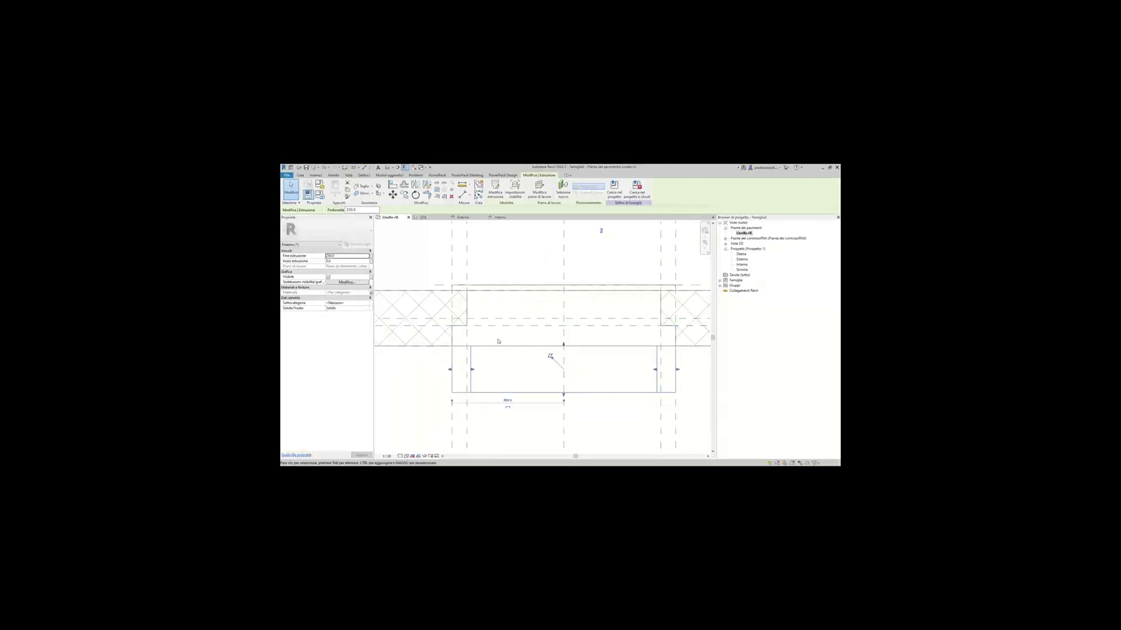
# Draw a horizontal reference plane in plan and set it 60 from the adjacent plane.
pyautogui.press('r')
pyautogui.press('p')
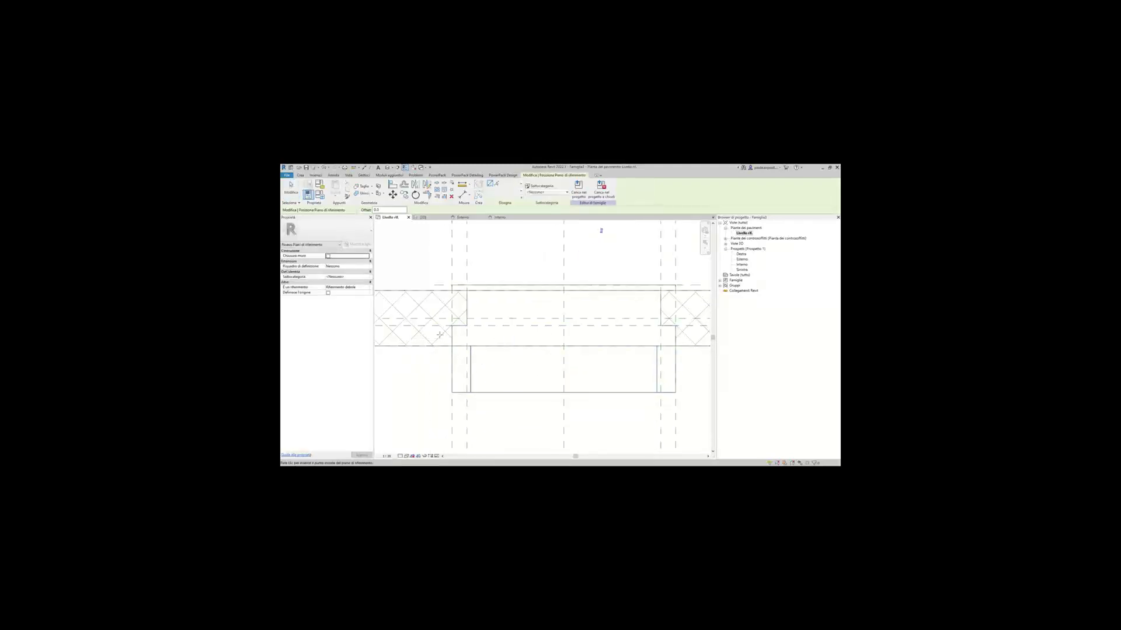
pyautogui.click(439, 334)
pyautogui.click(689, 335)
pyautogui.press('Escape')
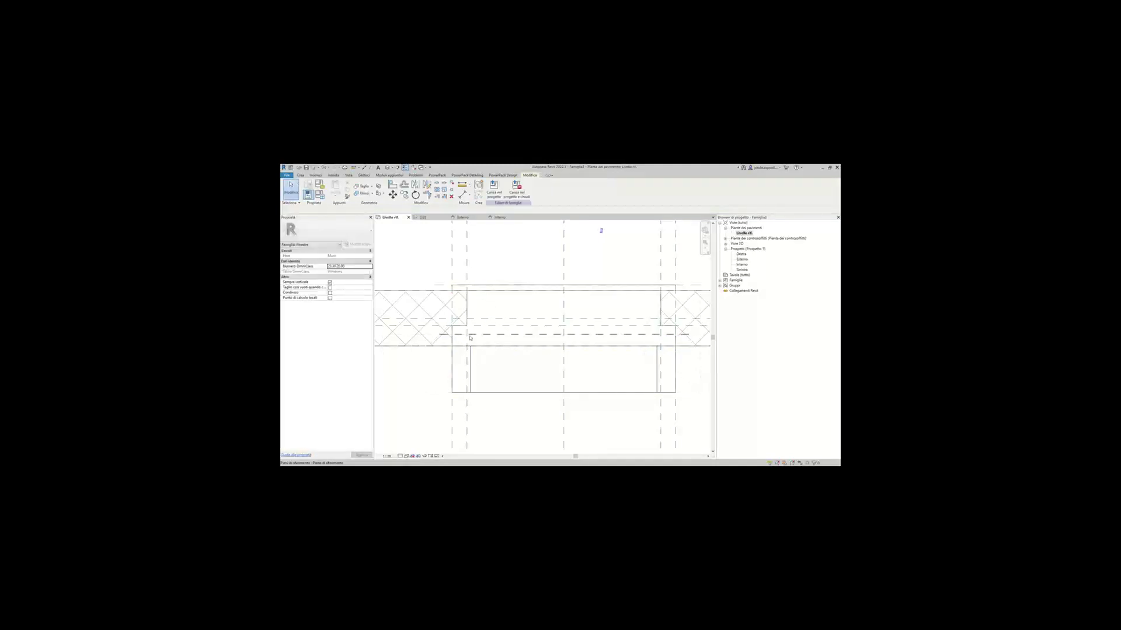
pyautogui.click(471, 336)
pyautogui.scroll(2, 484, 337)
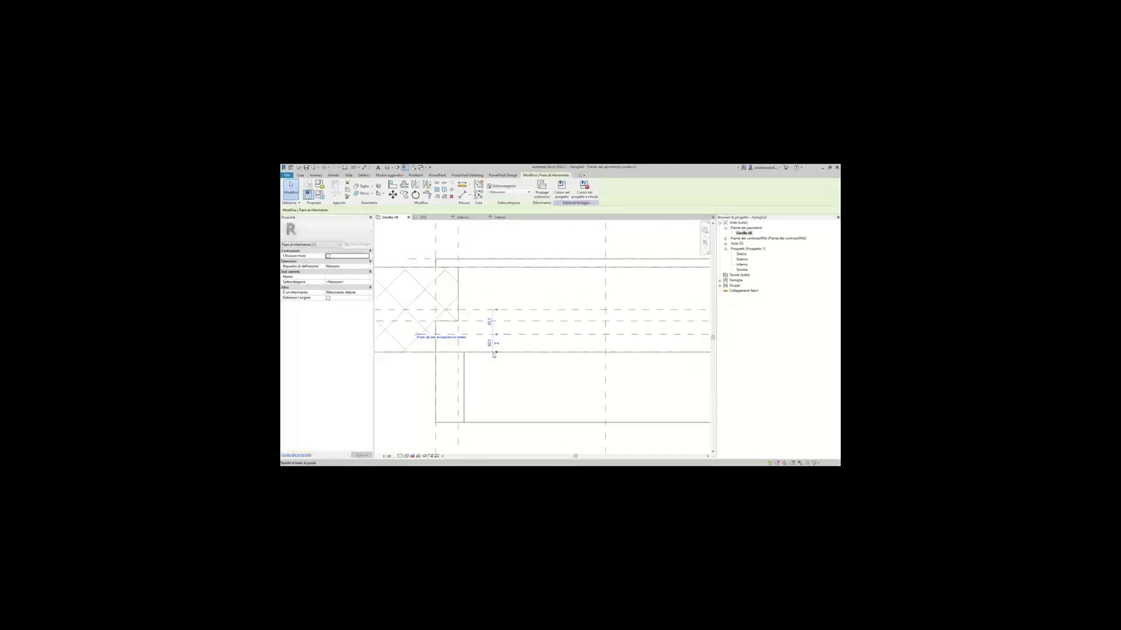
pyautogui.click(490, 322)
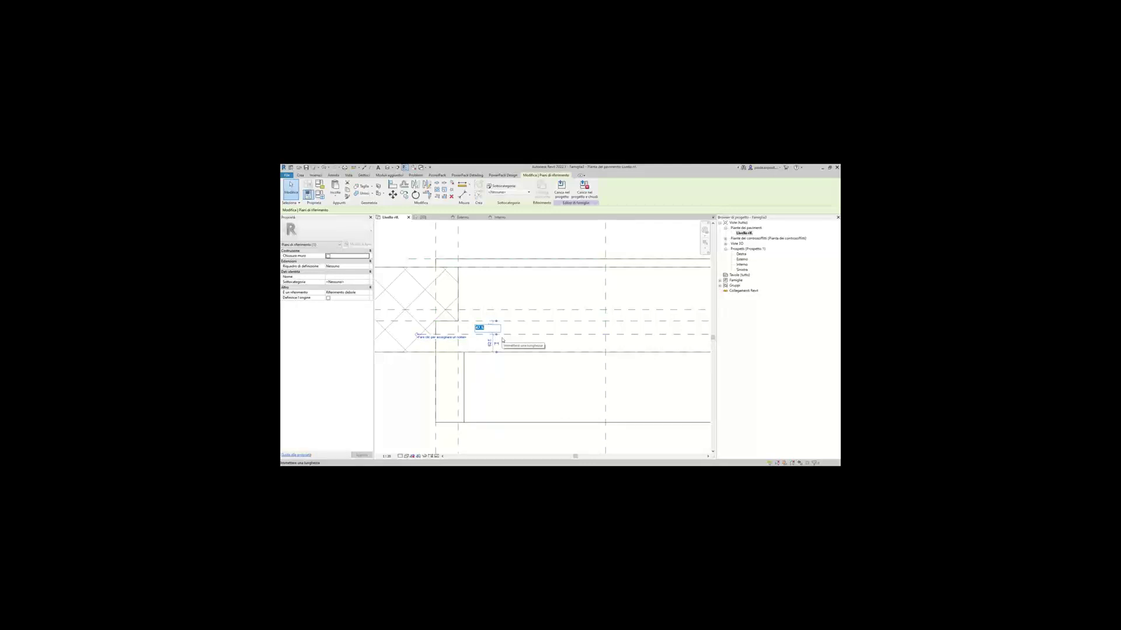
pyautogui.write('60')
pyautogui.press('Return')
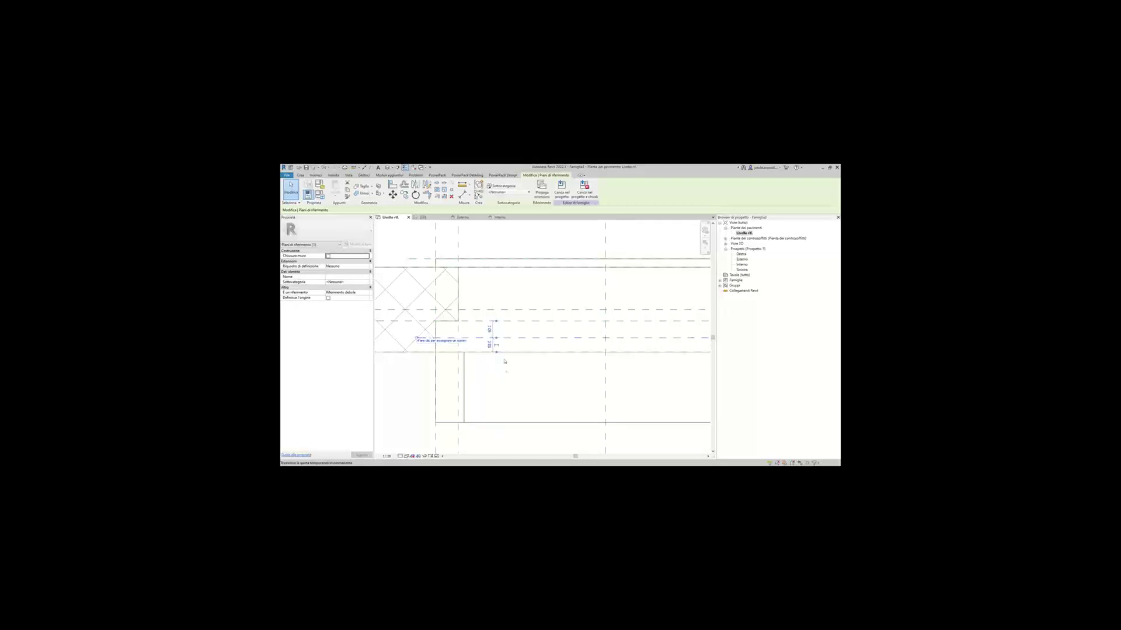
# Add an aligned dimension for the 60 spacing and reselect the frame extrusion.
pyautogui.click(513, 381)
pyautogui.click(529, 356)
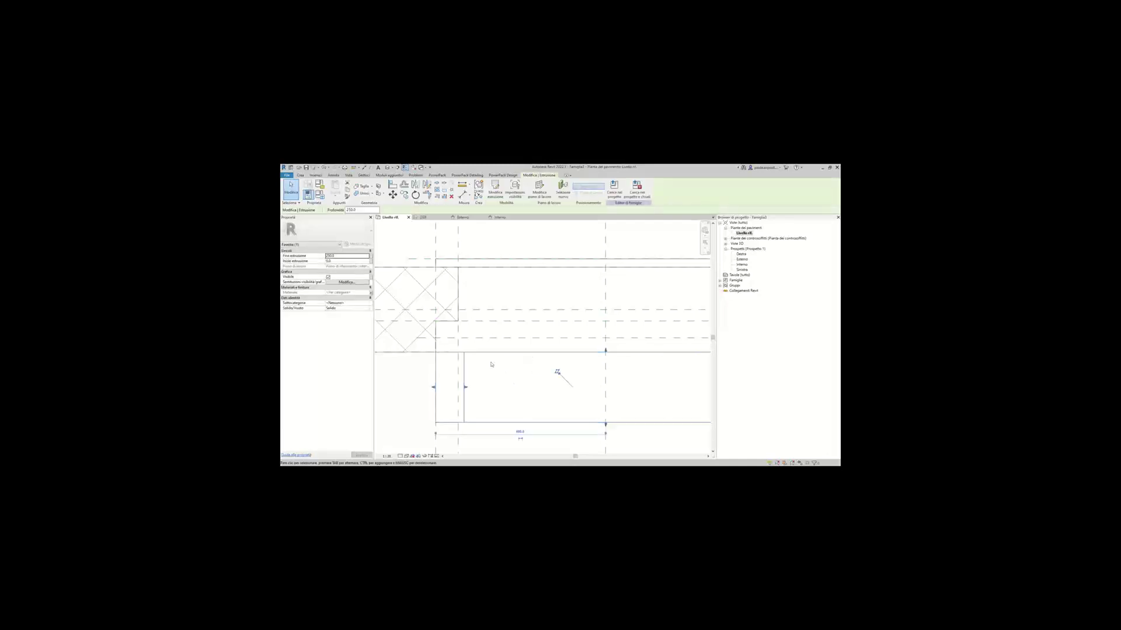
pyautogui.press('d')
pyautogui.press('i')
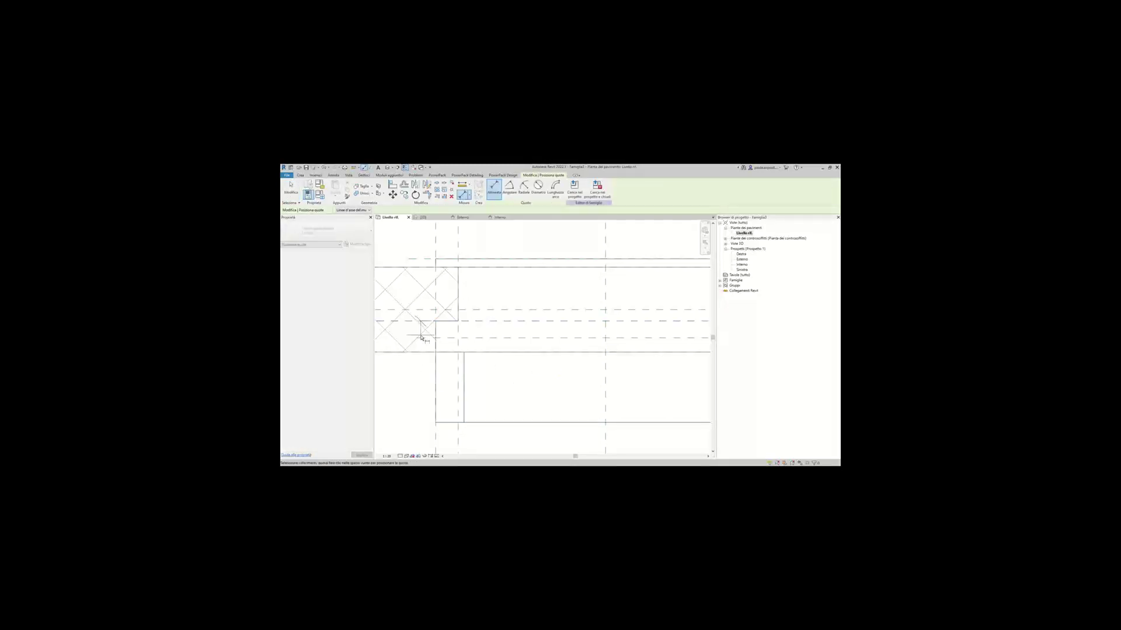
pyautogui.moveTo(344, 397); pyautogui.dragTo(459, 381, button='middle')
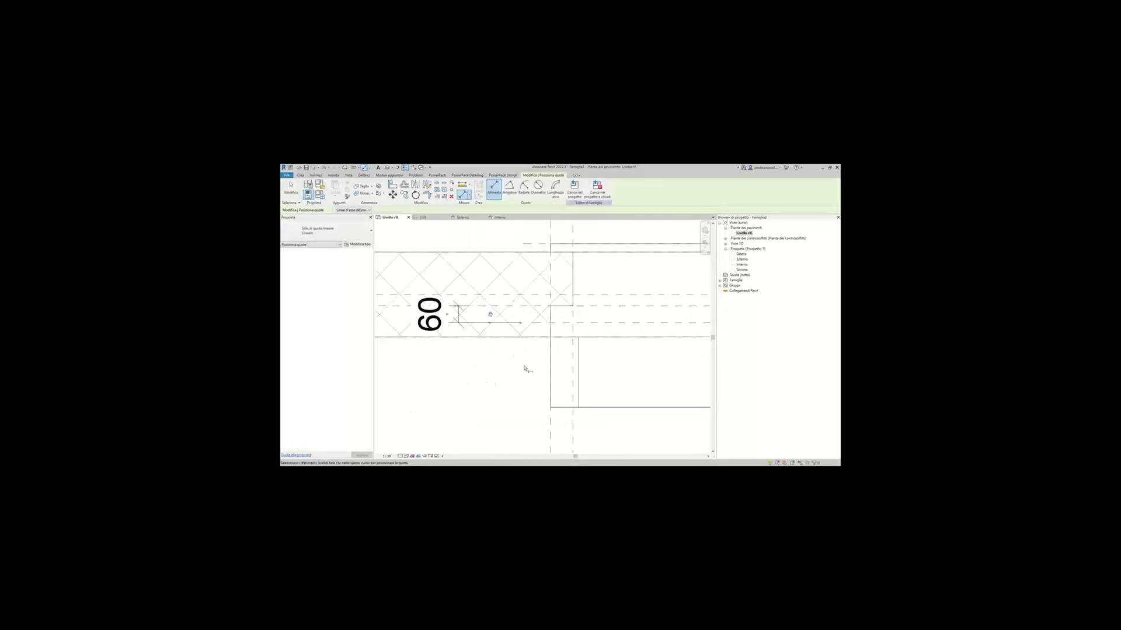
pyautogui.scroll(-2, 524, 369)
pyautogui.press('Escape')
pyautogui.click(534, 350)
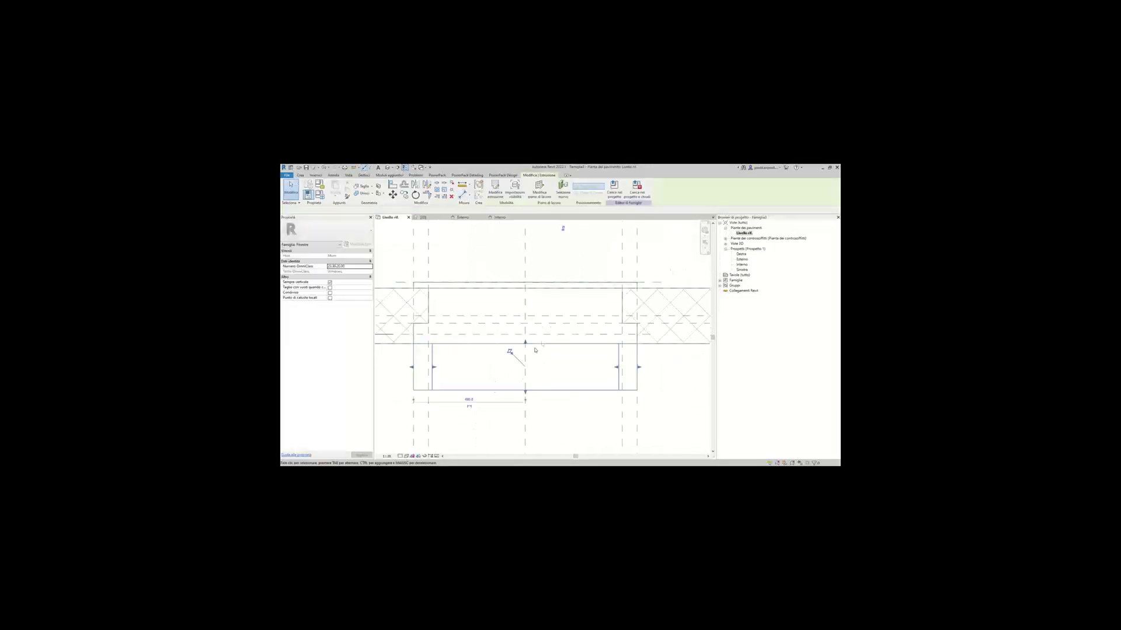
# Align the frame extrusion's top and bottom edges to the two reference planes.
pyautogui.moveTo(524, 343); pyautogui.dragTo(525, 329)
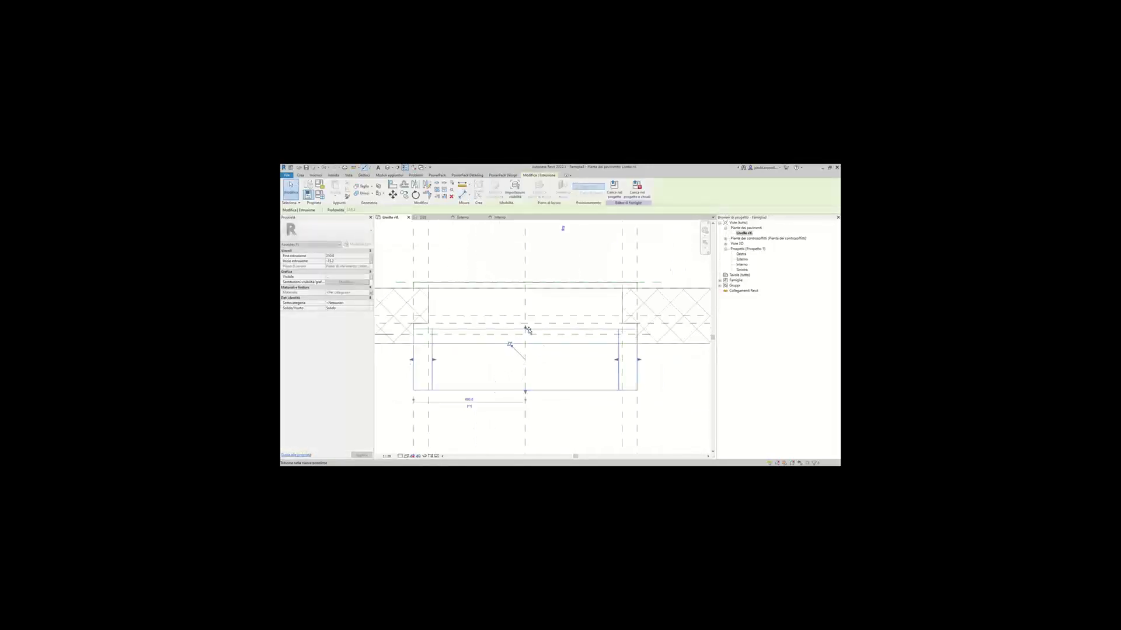
pyautogui.press('a')
pyautogui.press('l')
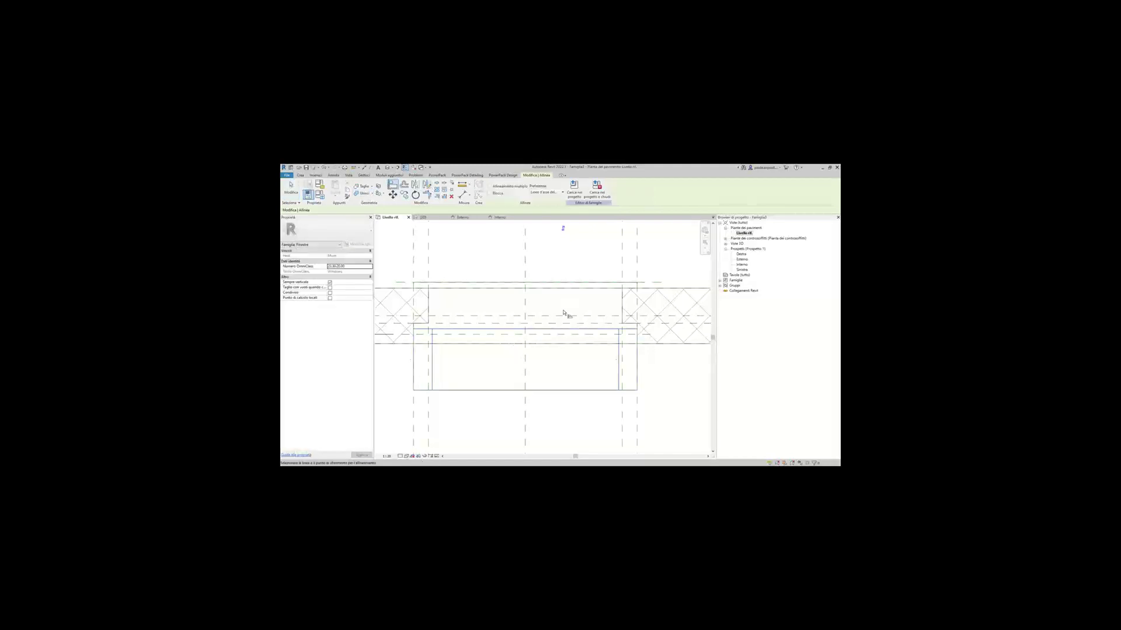
pyautogui.click(556, 324)
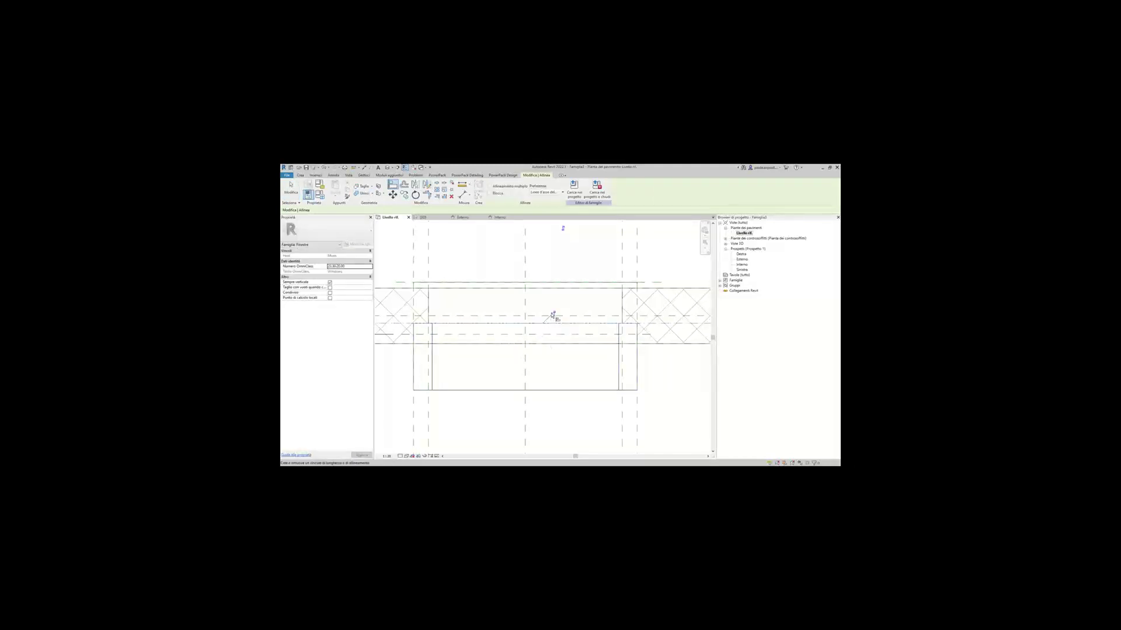
pyautogui.click(552, 316)
pyautogui.click(465, 343)
pyautogui.click(493, 390)
pyautogui.press('Escape')
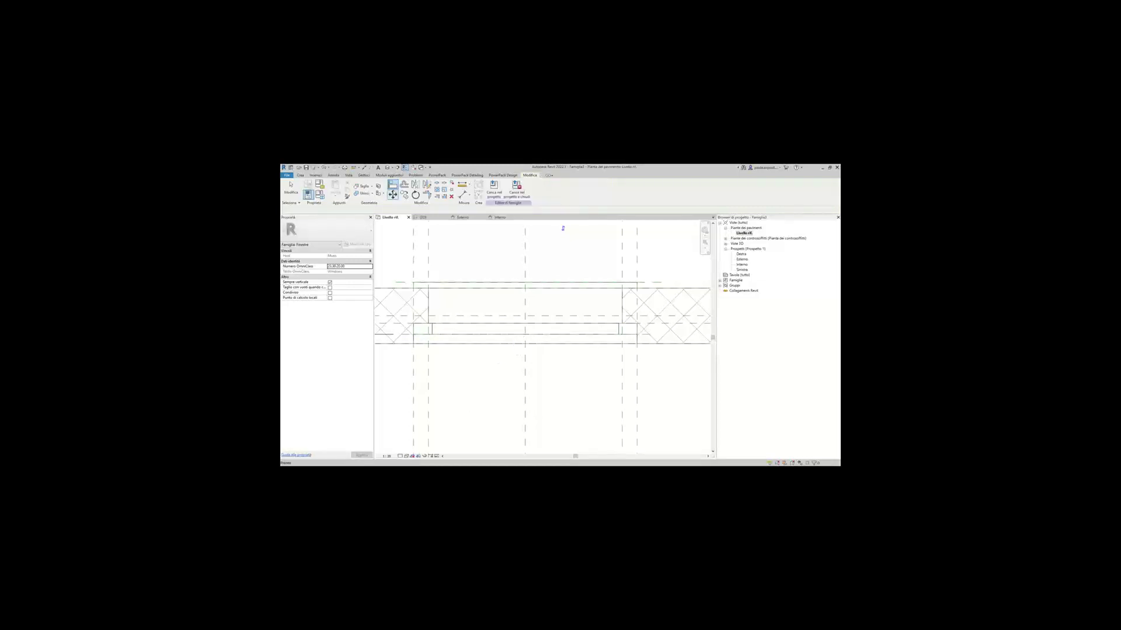
# Orbit the 3D view to see the frame set within the wall opening.
pyautogui.click(386, 169)
pyautogui.moveTo(525, 349)
pyautogui.keyDown('shift'); pyautogui.mouseDown(button='middle')
pyautogui.moveTo(553, 415)
pyautogui.moveTo(480, 418)
pyautogui.moveTo(677, 334)
pyautogui.mouseUp(button='middle'); pyautogui.keyUp('shift')
pyautogui.scroll(3, 554, 415)
pyautogui.scroll(-2, 555, 414)
pyautogui.scroll(-2, 492, 421)
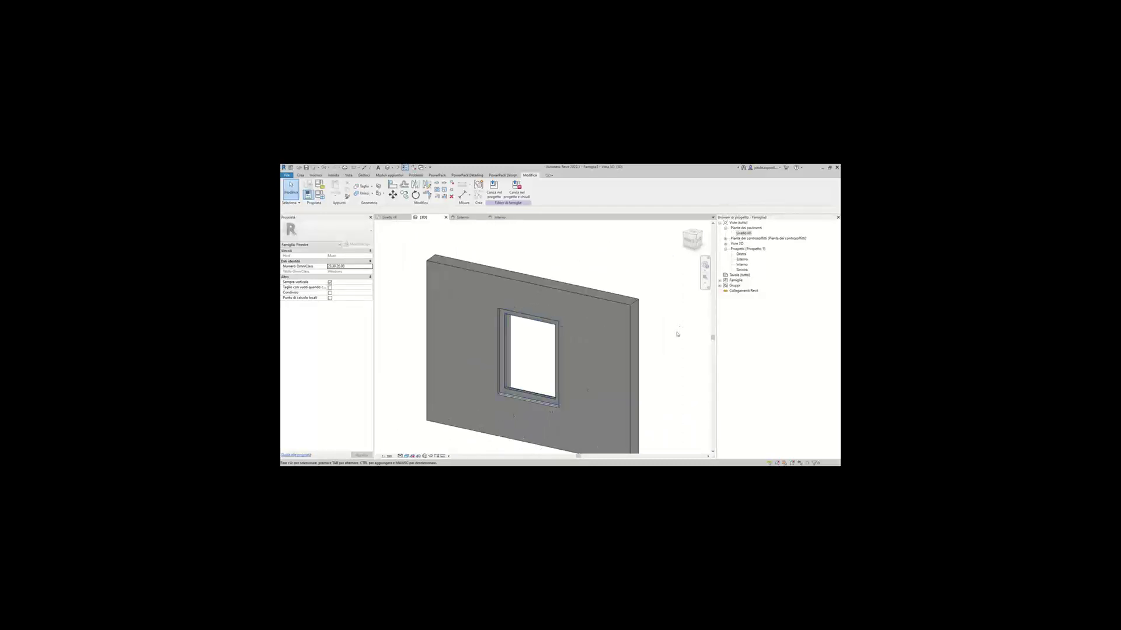
# Switch through the plan and elevations to Interno and start a new extrusion.
pyautogui.doubleClick(743, 233)
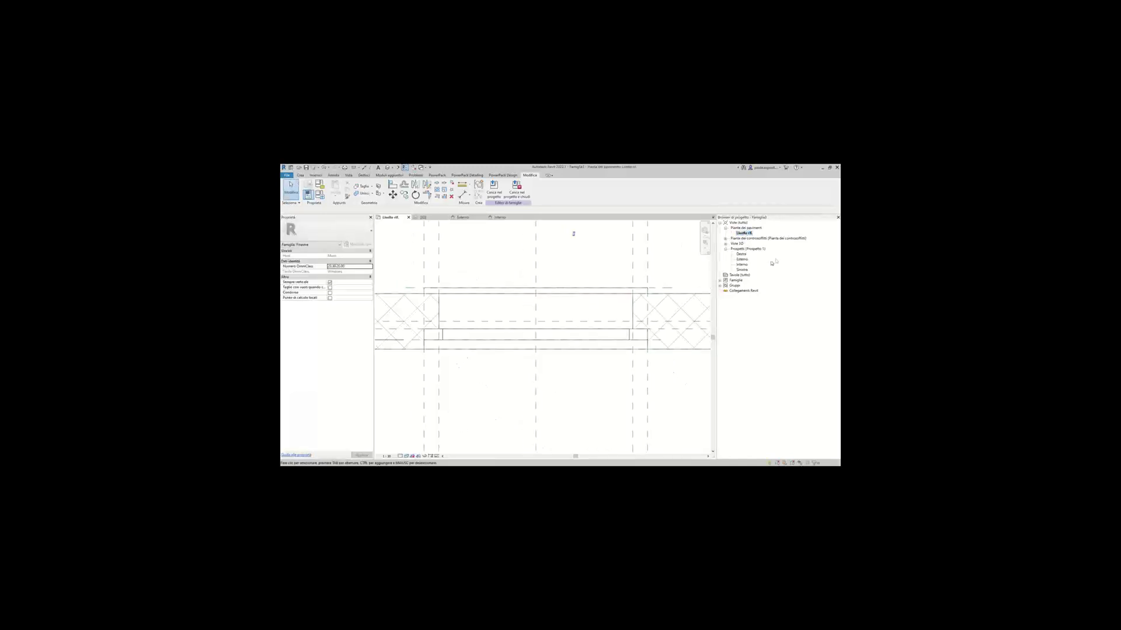
pyautogui.doubleClick(741, 259)
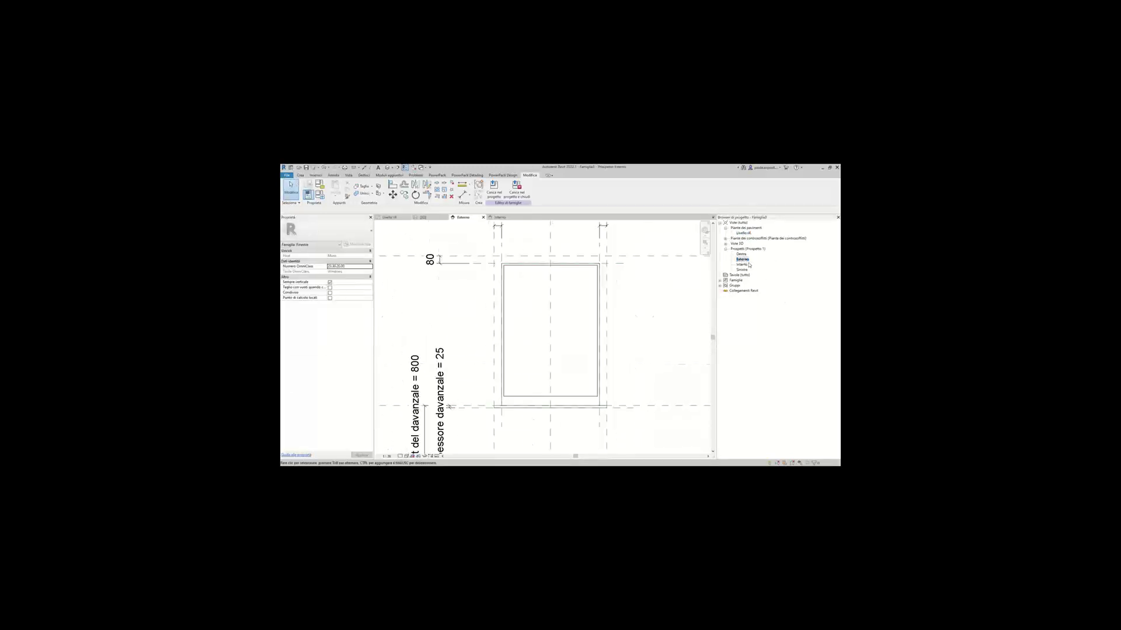
pyautogui.doubleClick(741, 265)
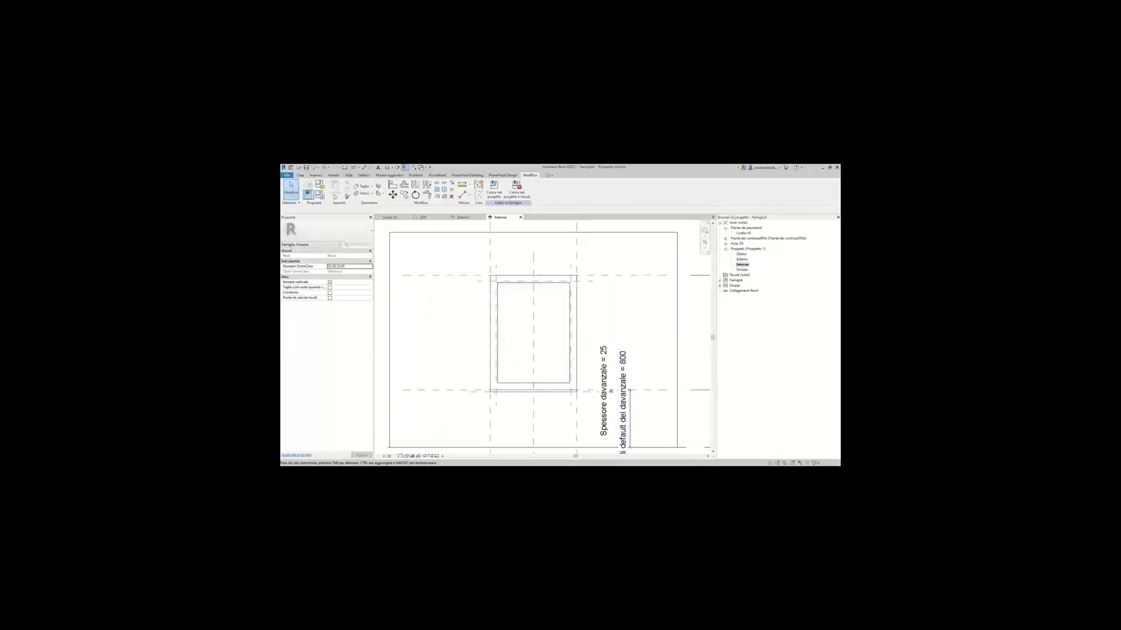
pyautogui.click(301, 175)
pyautogui.click(335, 191)
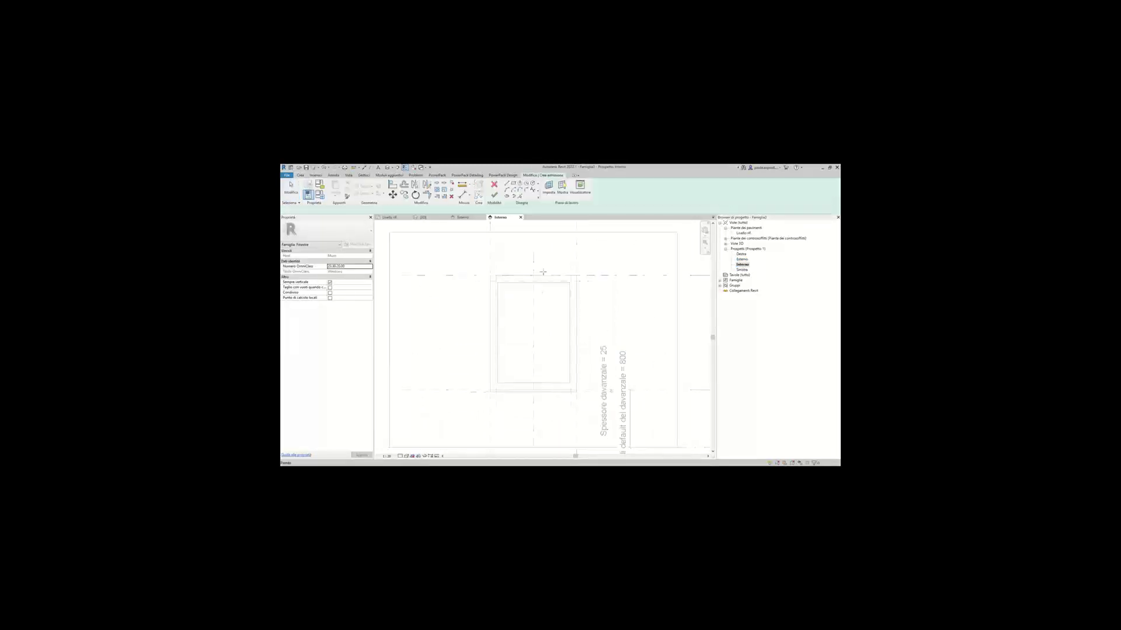
# Sketch a rectangle over the frame's left half and an 80-offset inner rectangle.
pyautogui.click(493, 284)
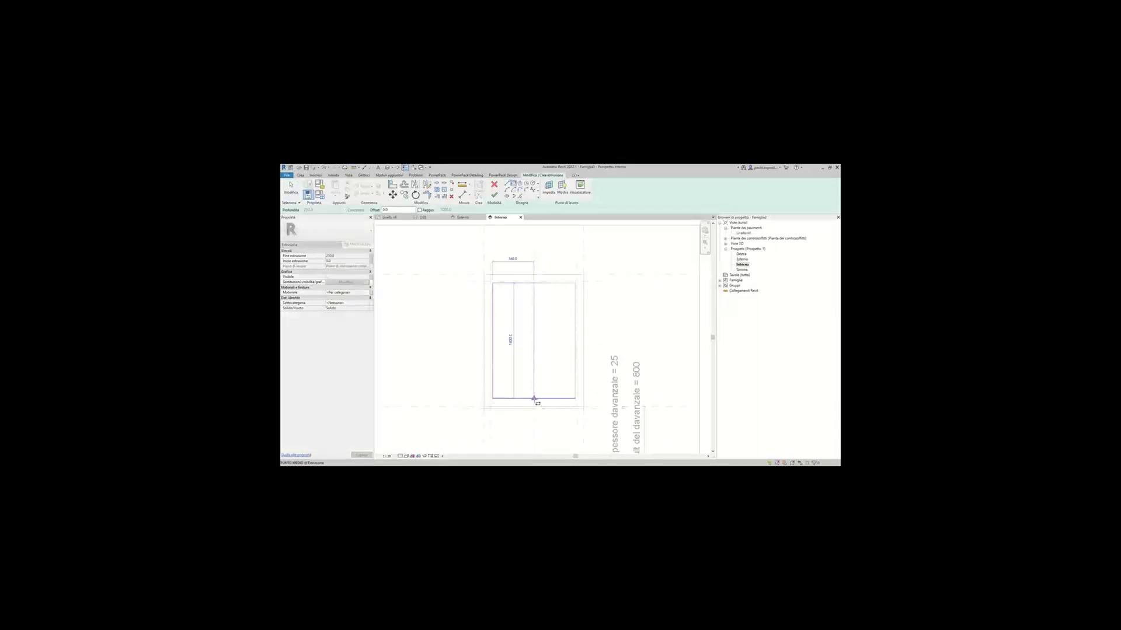
pyautogui.click(534, 401)
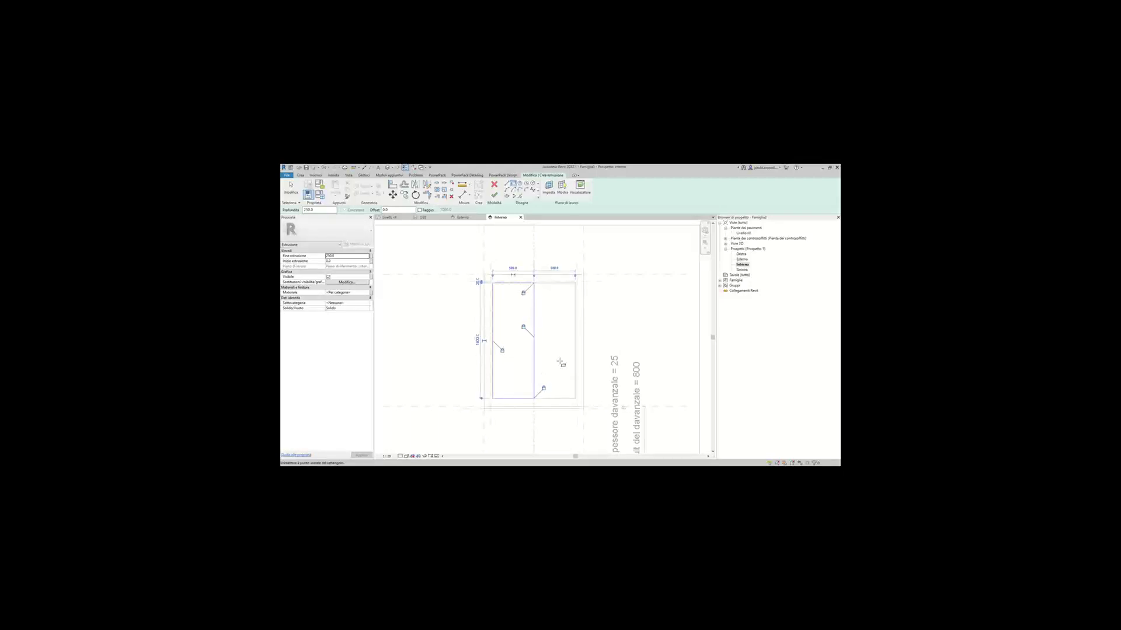
pyautogui.press('Escape')
pyautogui.press('Escape')
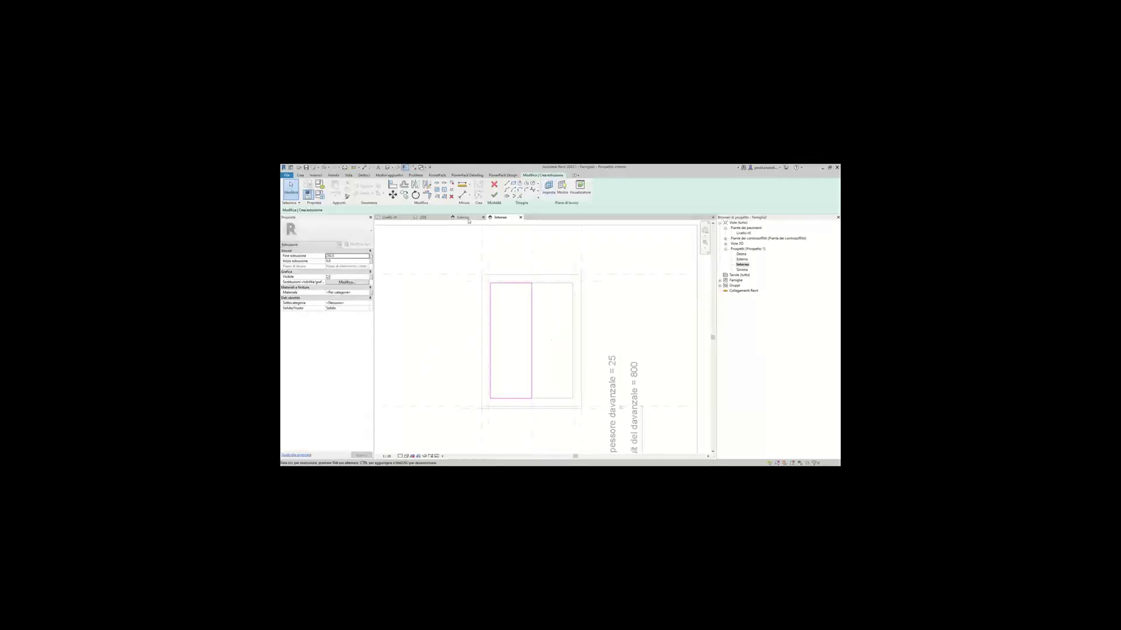
pyautogui.click(404, 185)
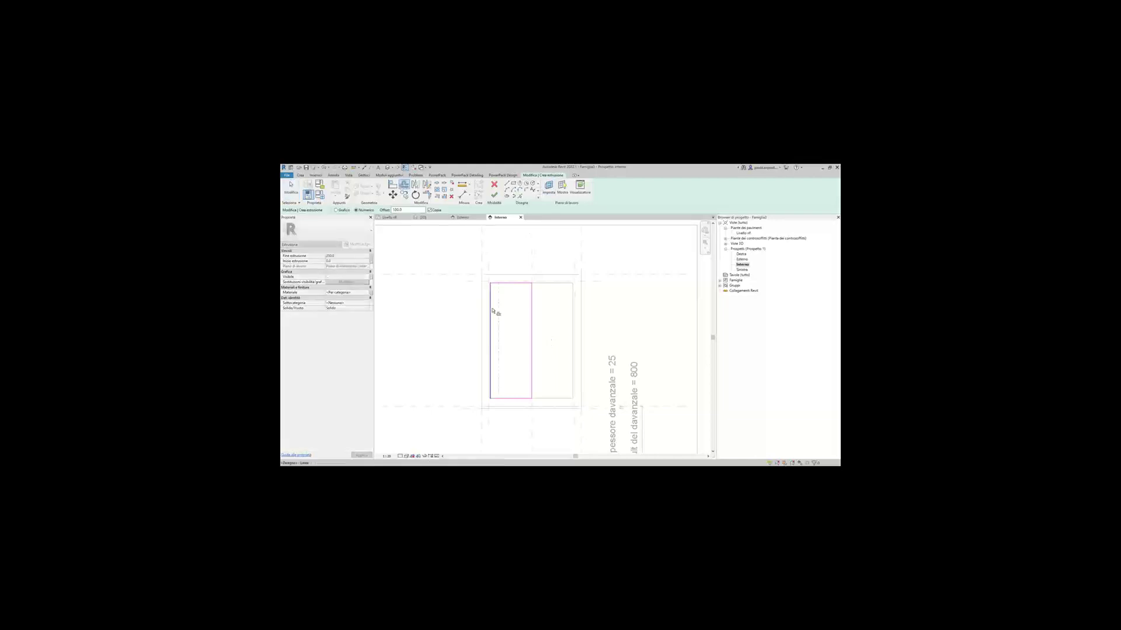
pyautogui.write('80.0')
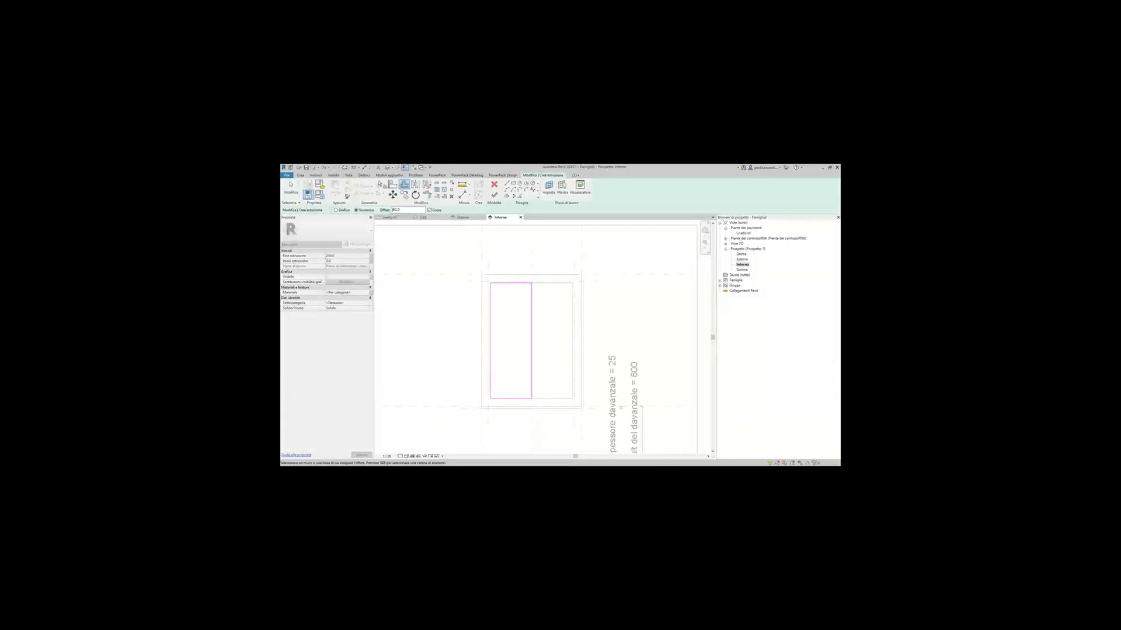
pyautogui.press('Tab')
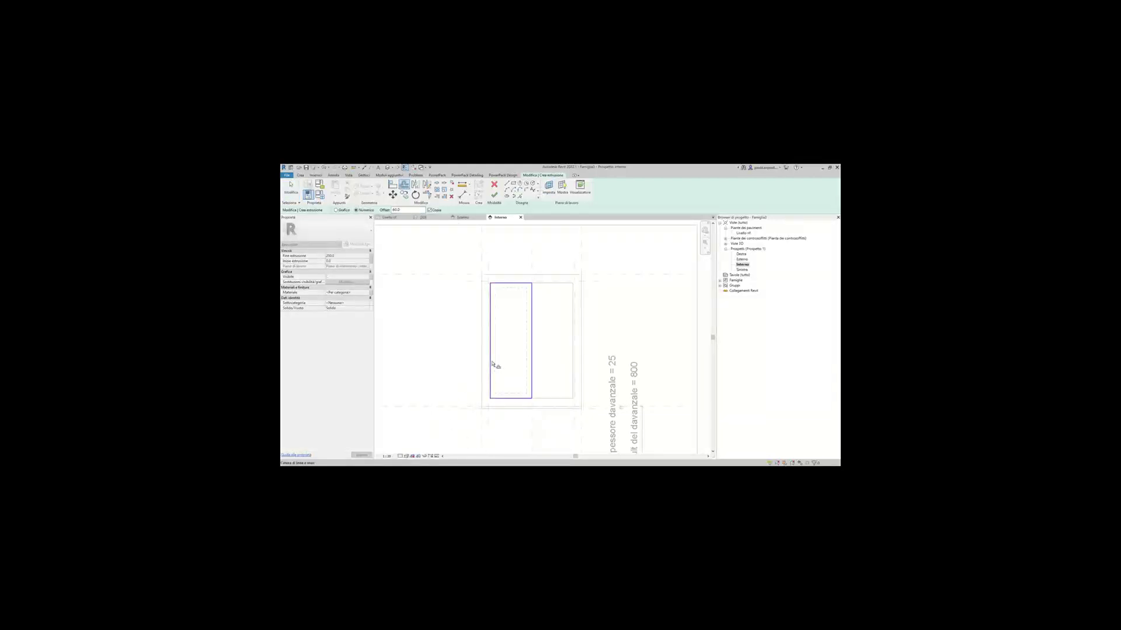
pyautogui.click(493, 366)
pyautogui.press('Escape')
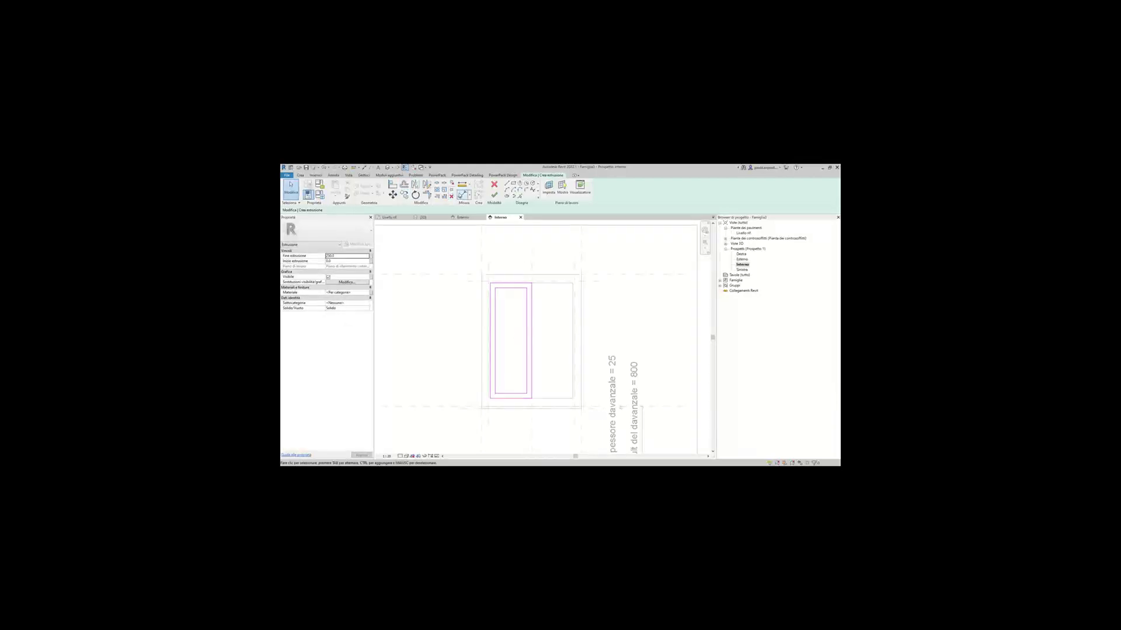
pyautogui.press('d')
pyautogui.press('i')
pyautogui.scroll(2, 505, 331)
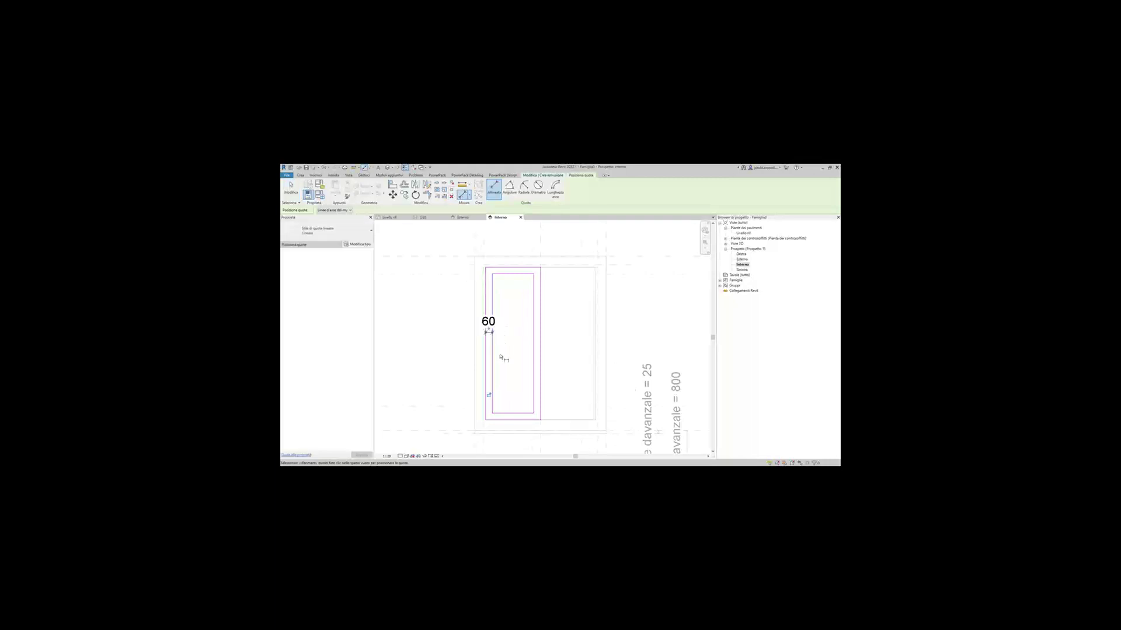
# Dimension the sash's bottom, right and top borders at 60 and finish the extrusion.
pyautogui.click(496, 414)
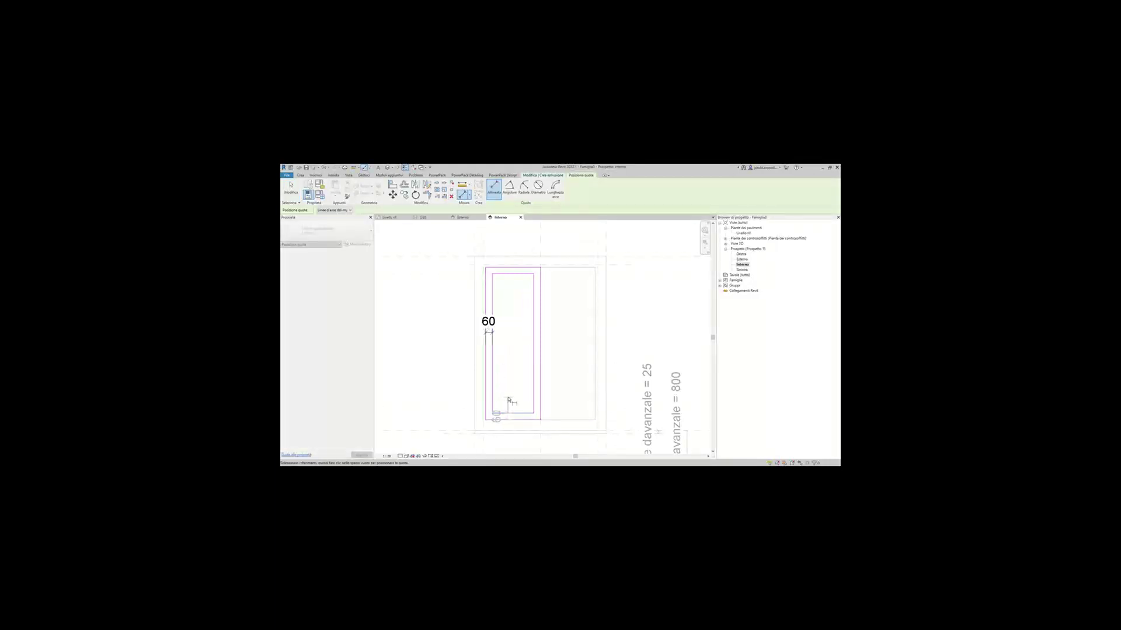
pyautogui.click(508, 402)
pyautogui.click(544, 393)
pyautogui.click(523, 271)
pyautogui.click(524, 274)
pyautogui.press('Escape')
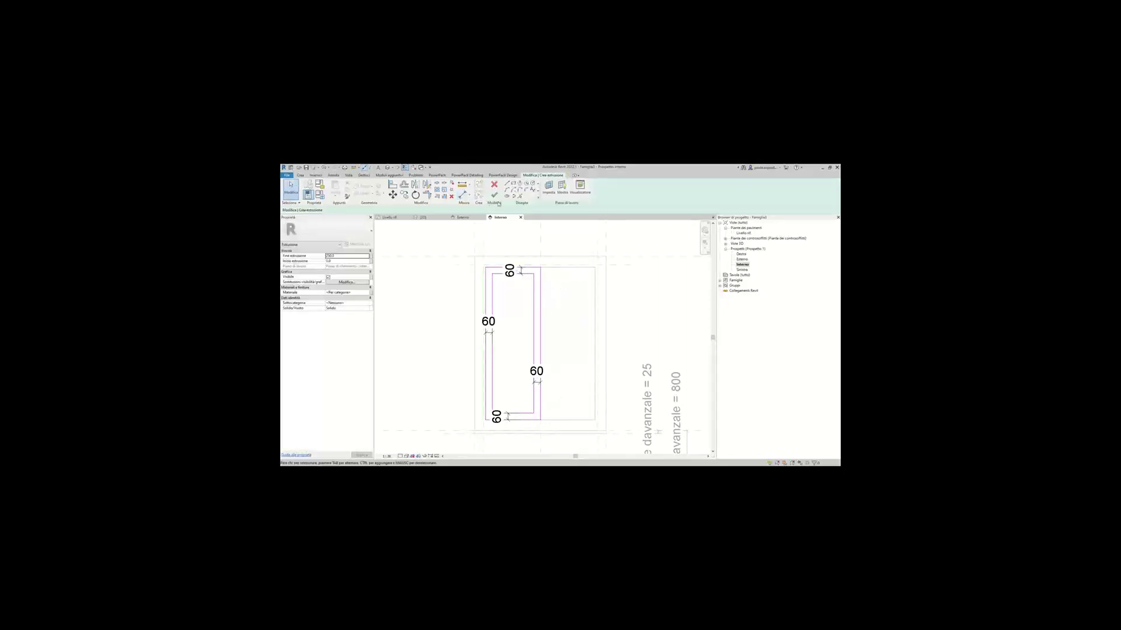
pyautogui.click(495, 191)
# In the Livello rif. plan, align the sash's top and bottom edges to the wall reference lines.
pyautogui.doubleClick(742, 233)
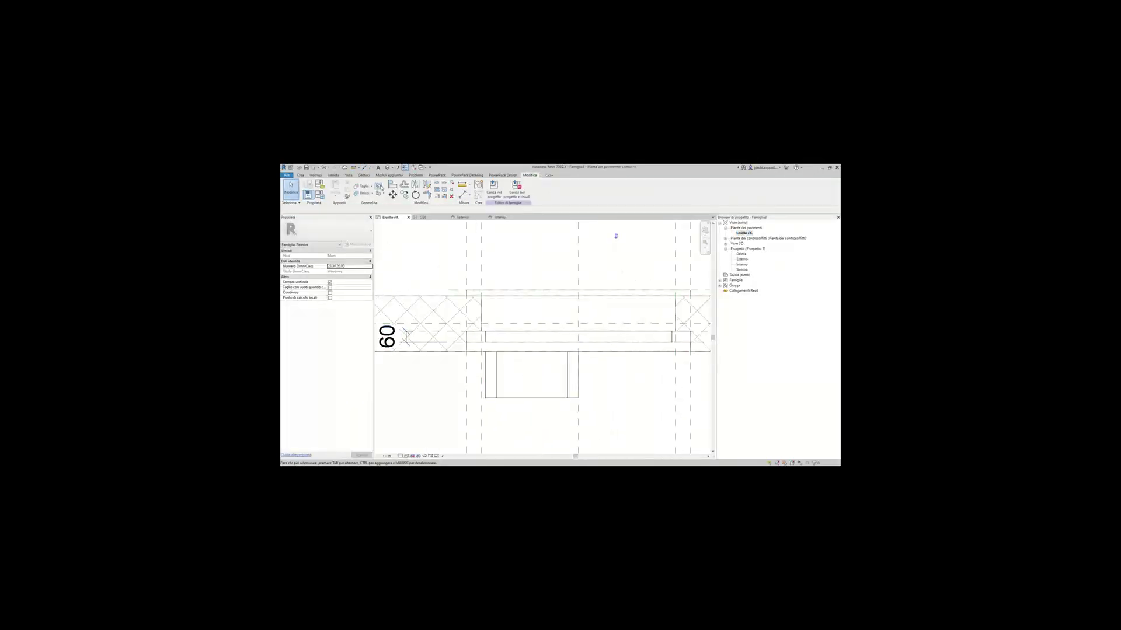
pyautogui.click(393, 185)
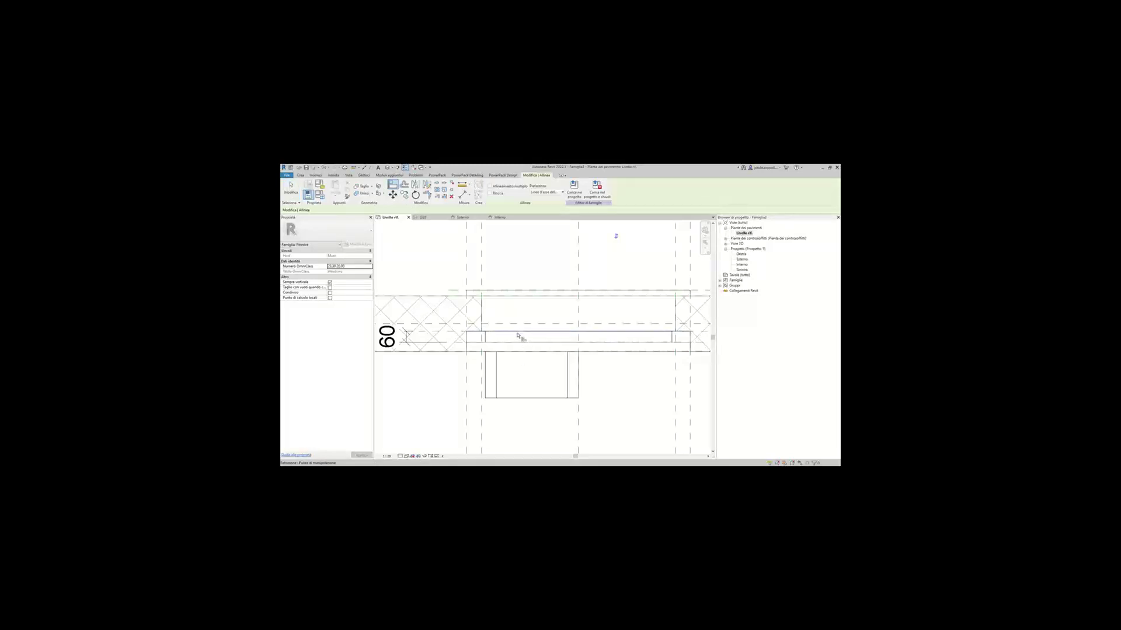
pyautogui.rightClick(453, 333)
pyautogui.click(418, 369)
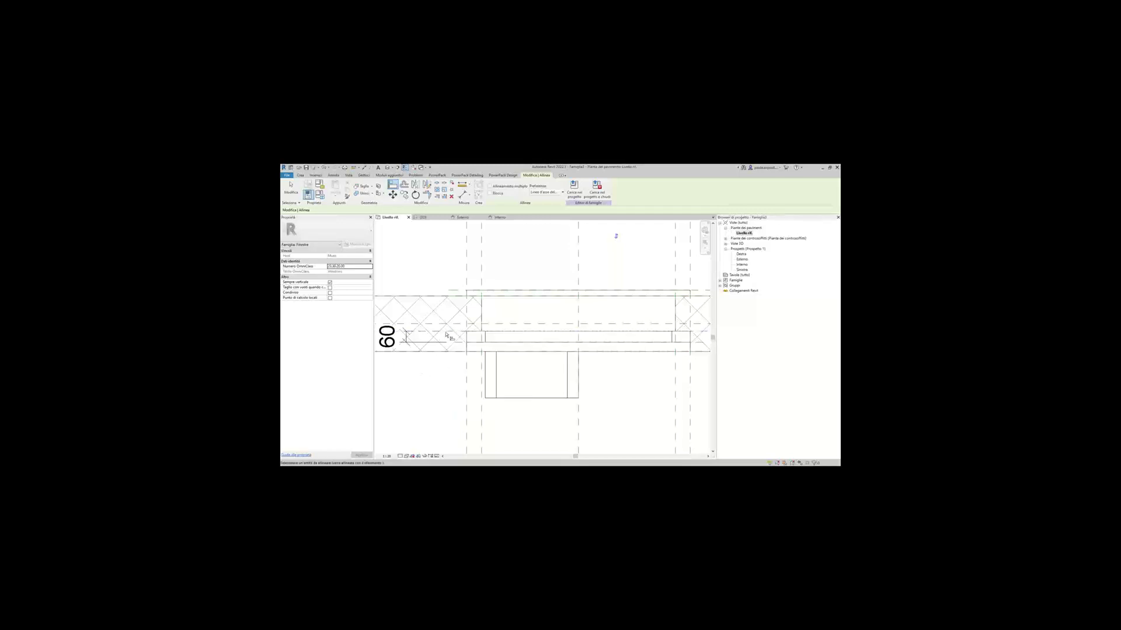
pyautogui.click(514, 351)
pyautogui.click(456, 346)
pyautogui.click(512, 398)
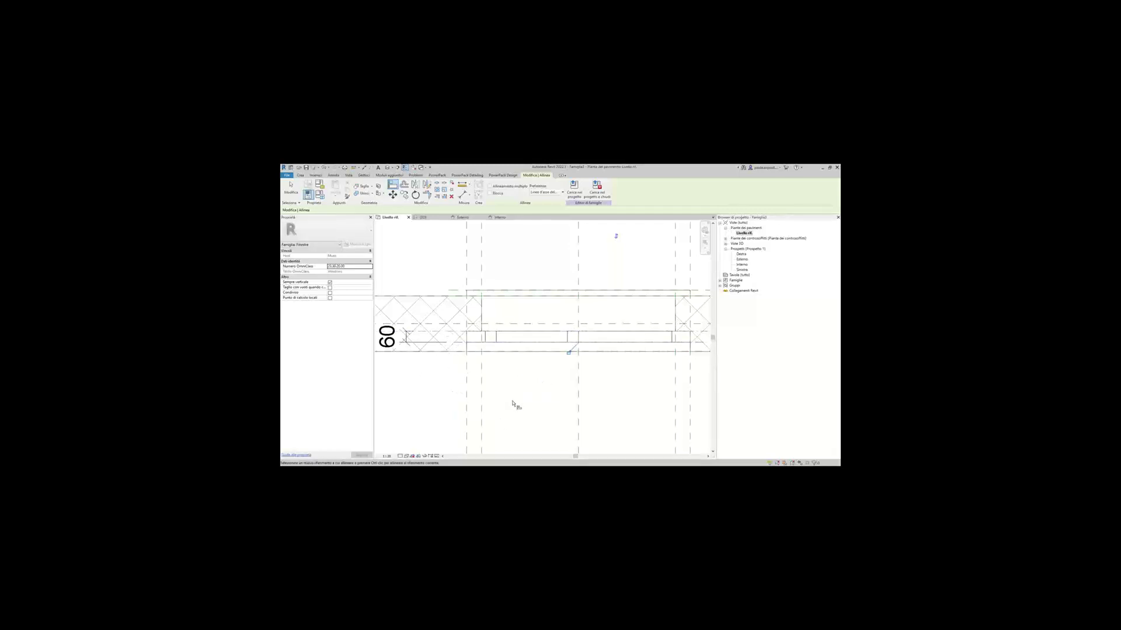
pyautogui.press('Escape')
pyautogui.press('Escape')
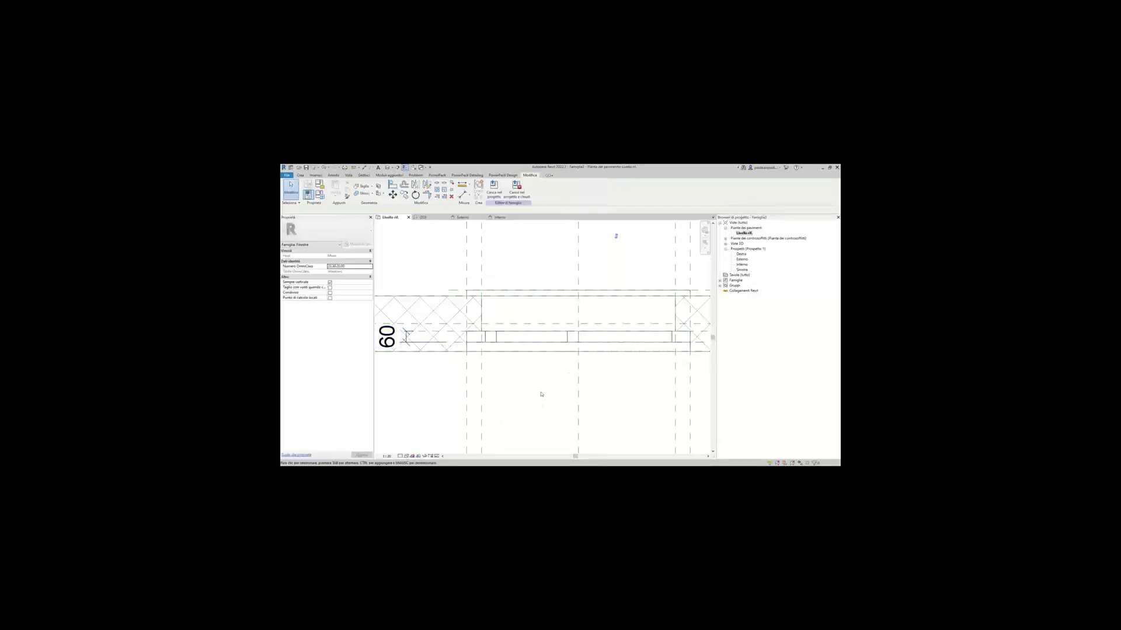
# Check the aligned left sash inside the frame in the 3D view.
pyautogui.click(387, 167)
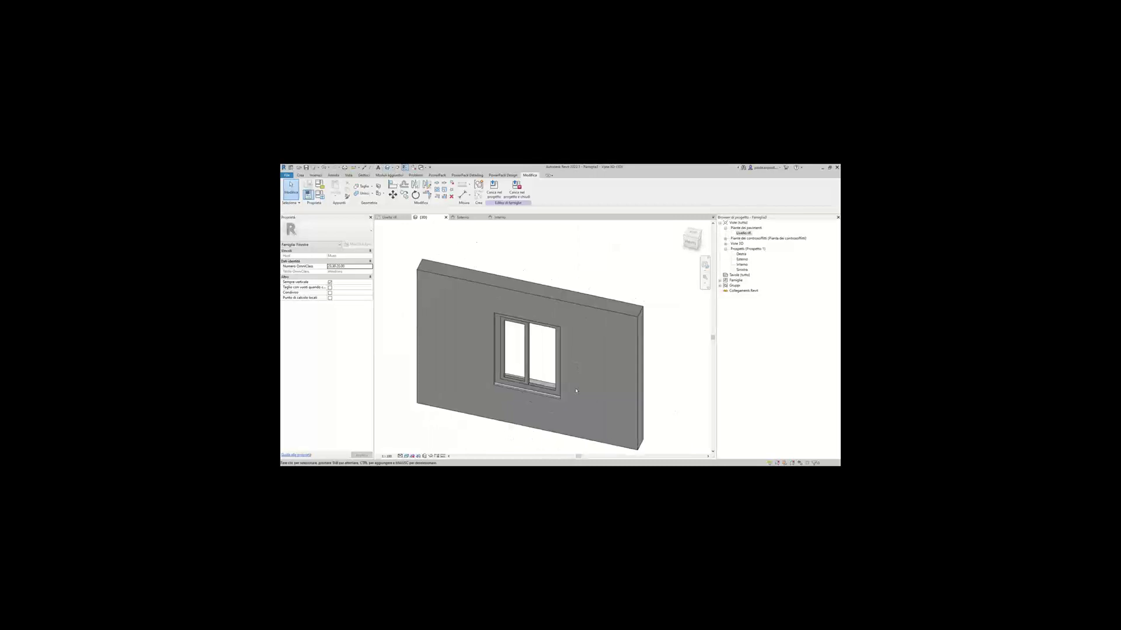
pyautogui.scroll(5, 531, 393)
pyautogui.scroll(-2, 530, 393)
pyautogui.scroll(-1, 530, 393)
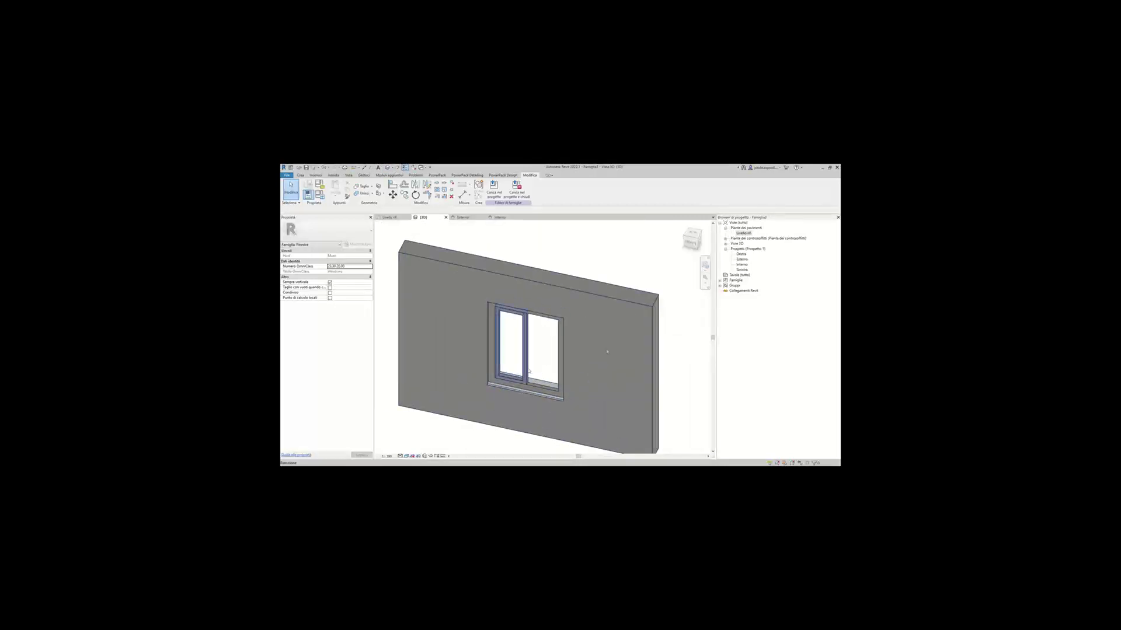
# Inspect the right and left sashes in the Esterno elevation, then return to the Livello rif. plan.
pyautogui.doubleClick(742, 259)
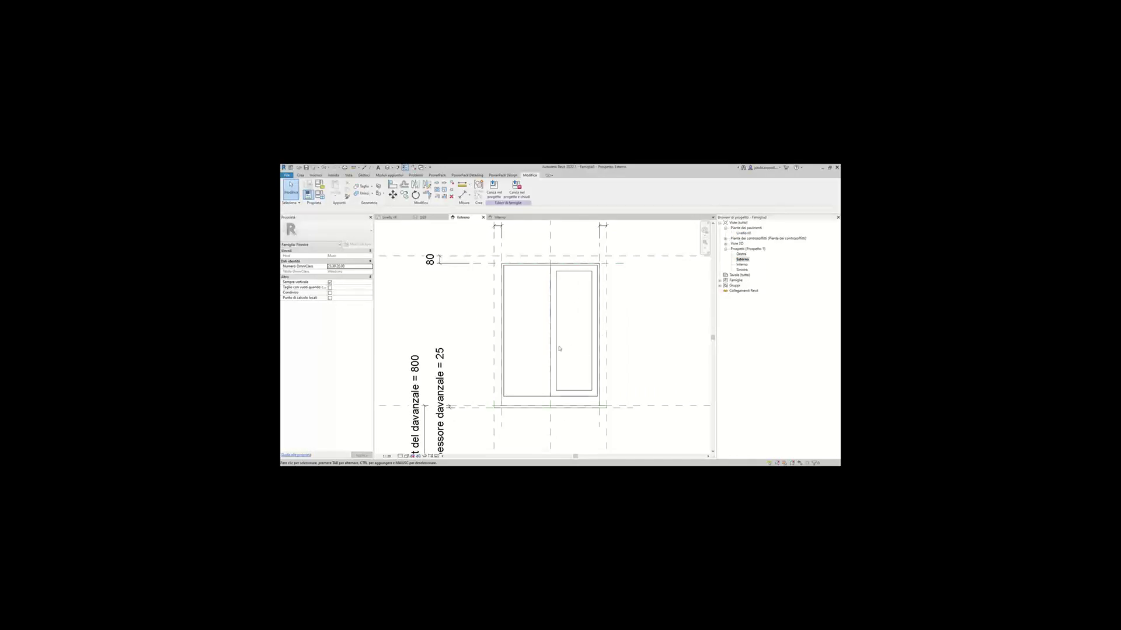
pyautogui.click(558, 348)
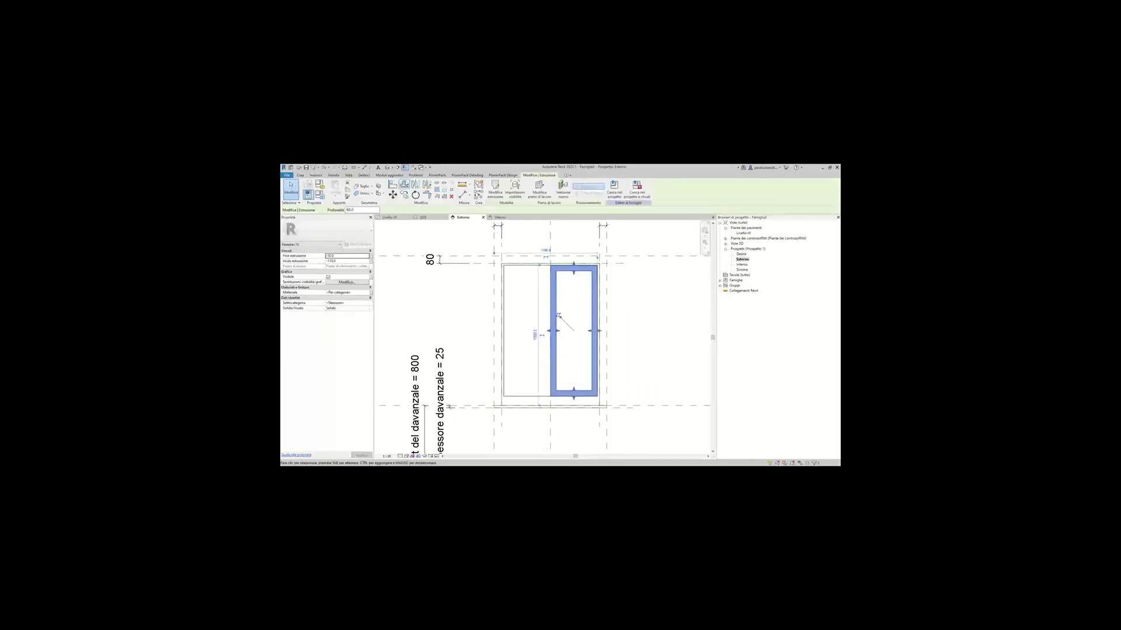
pyautogui.click(528, 330)
pyautogui.click(625, 376)
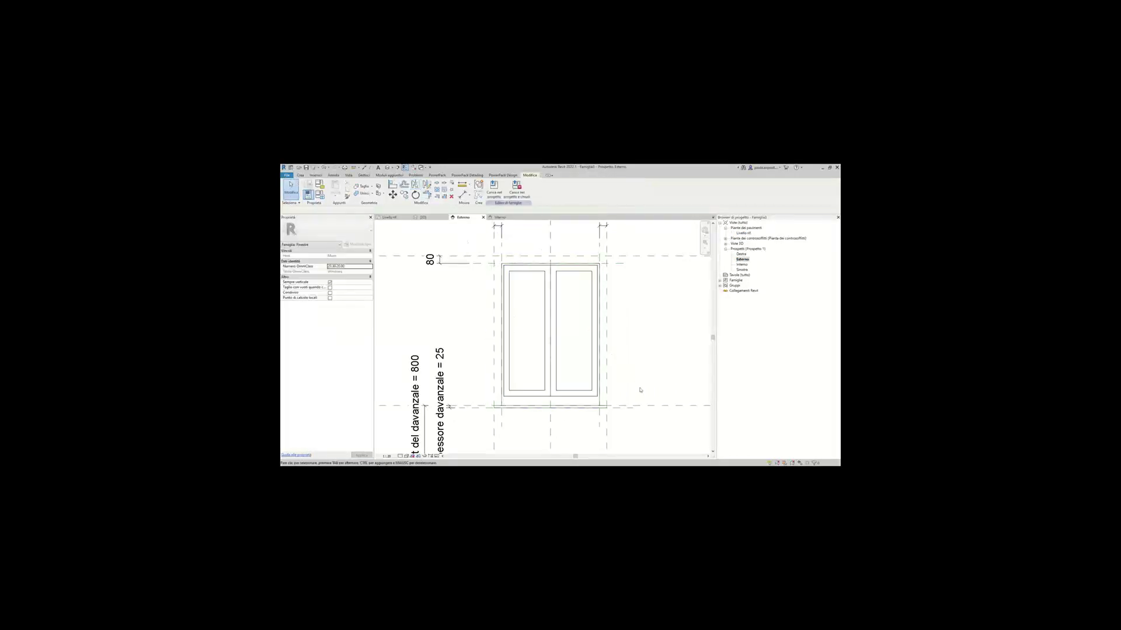
pyautogui.doubleClick(743, 233)
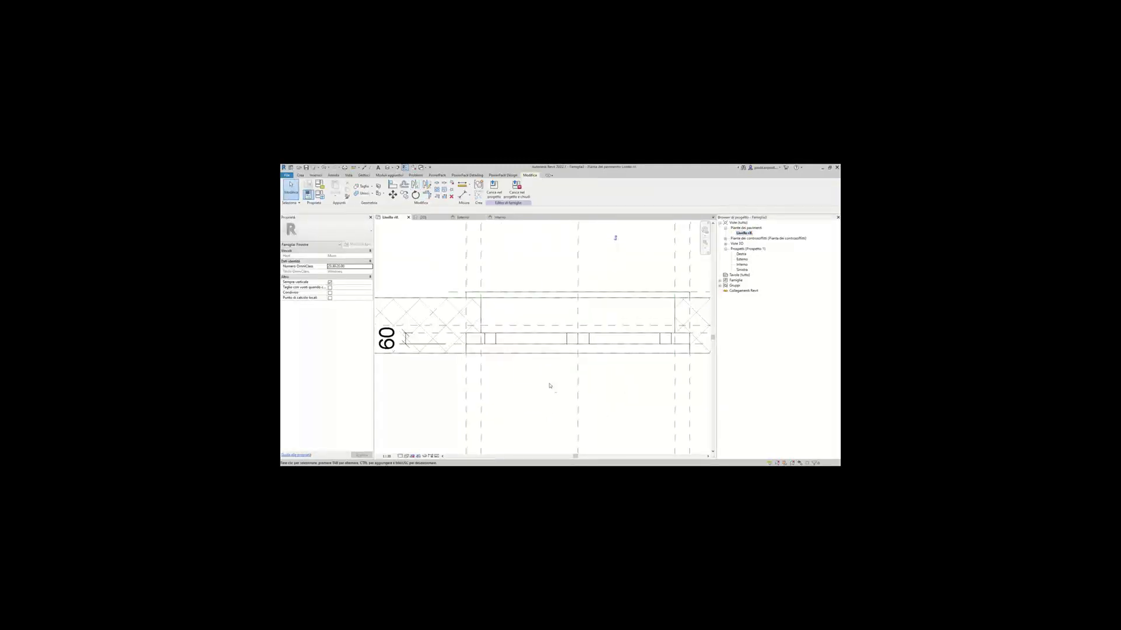
# Resize the sash extrusion in plan and remove the conflicting constraints.
pyautogui.click(542, 350)
pyautogui.moveTo(545, 396)
pyautogui.mouseDown(button='middle')
pyautogui.moveTo(414, 336)
pyautogui.moveTo(569, 315)
pyautogui.mouseUp(button='middle')
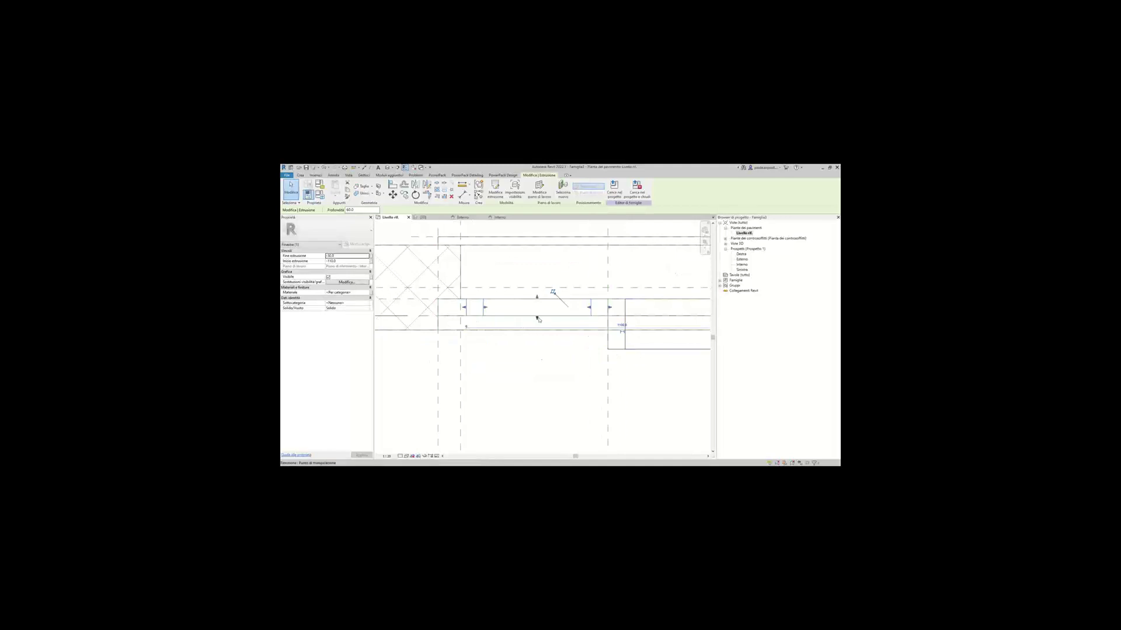
pyautogui.moveTo(588, 315); pyautogui.dragTo(464, 315)
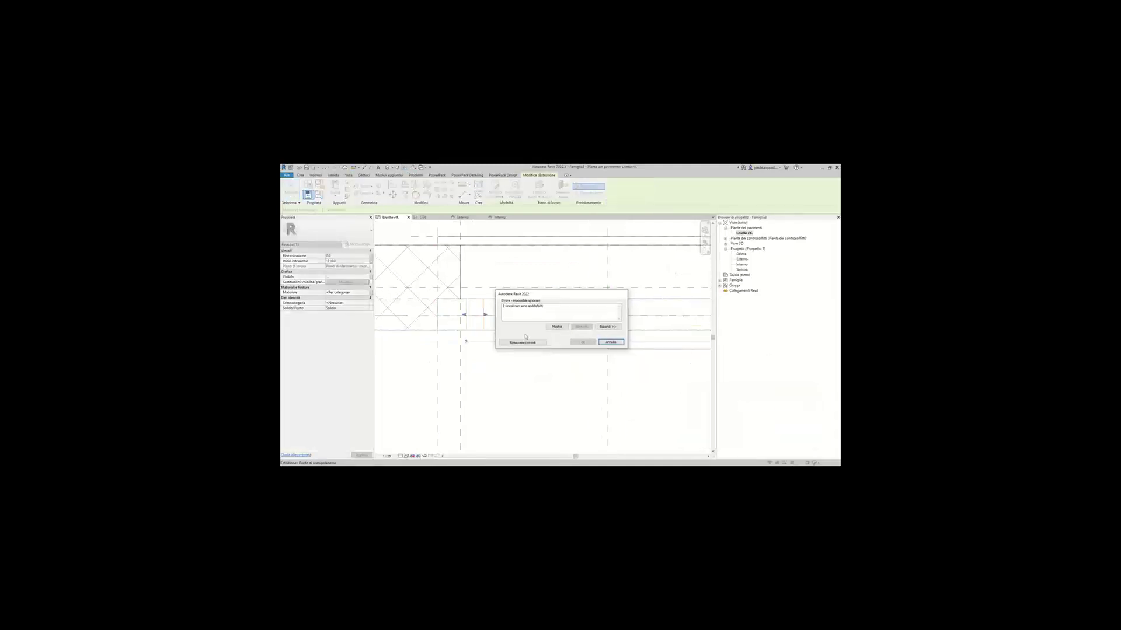
pyautogui.click(529, 345)
pyautogui.click(617, 344)
# Align the sash's top edge to the wall reference line using AL.
pyautogui.moveTo(640, 390); pyautogui.dragTo(513, 405, button='middle')
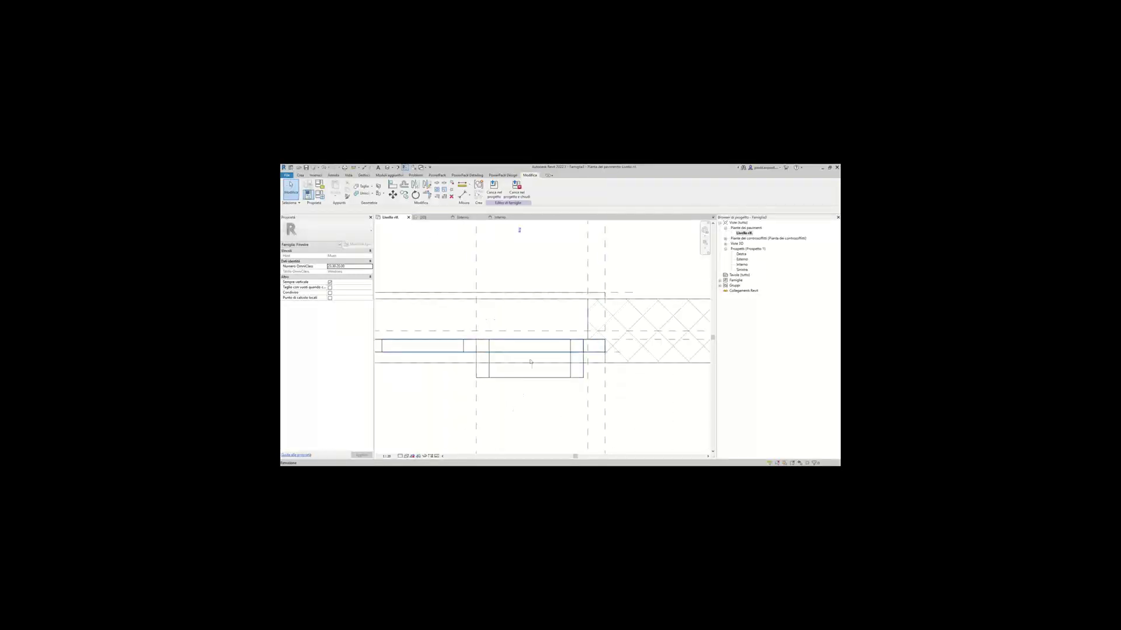
pyautogui.click(533, 377)
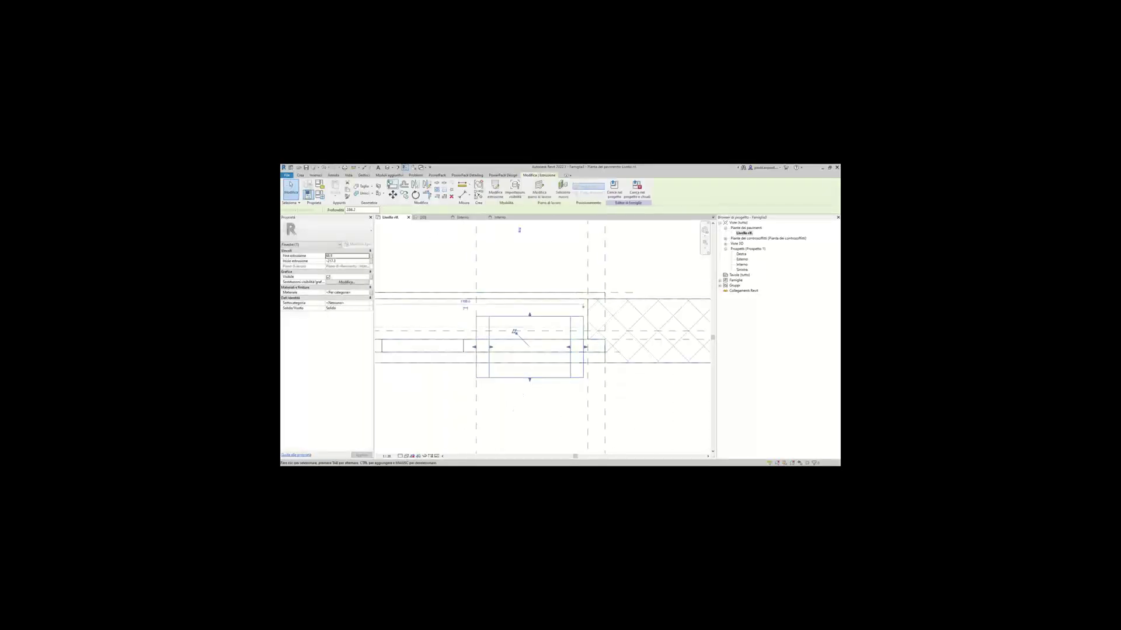
pyautogui.press('a')
pyautogui.press('l')
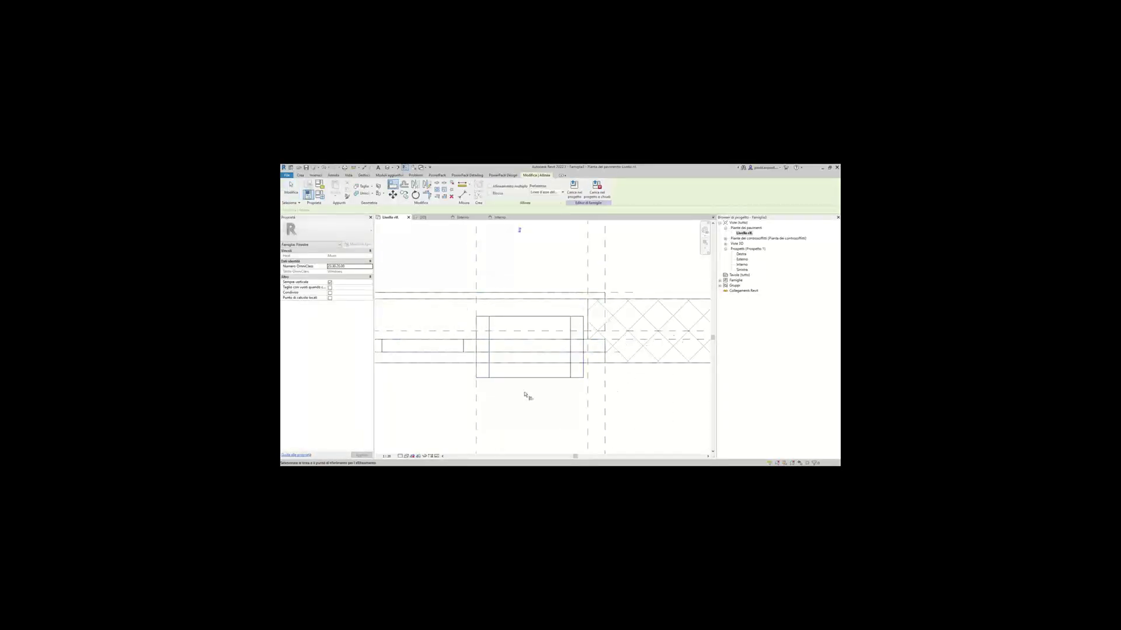
pyautogui.click(644, 340)
pyautogui.click(562, 316)
pyautogui.press('Escape')
pyautogui.press('Escape')
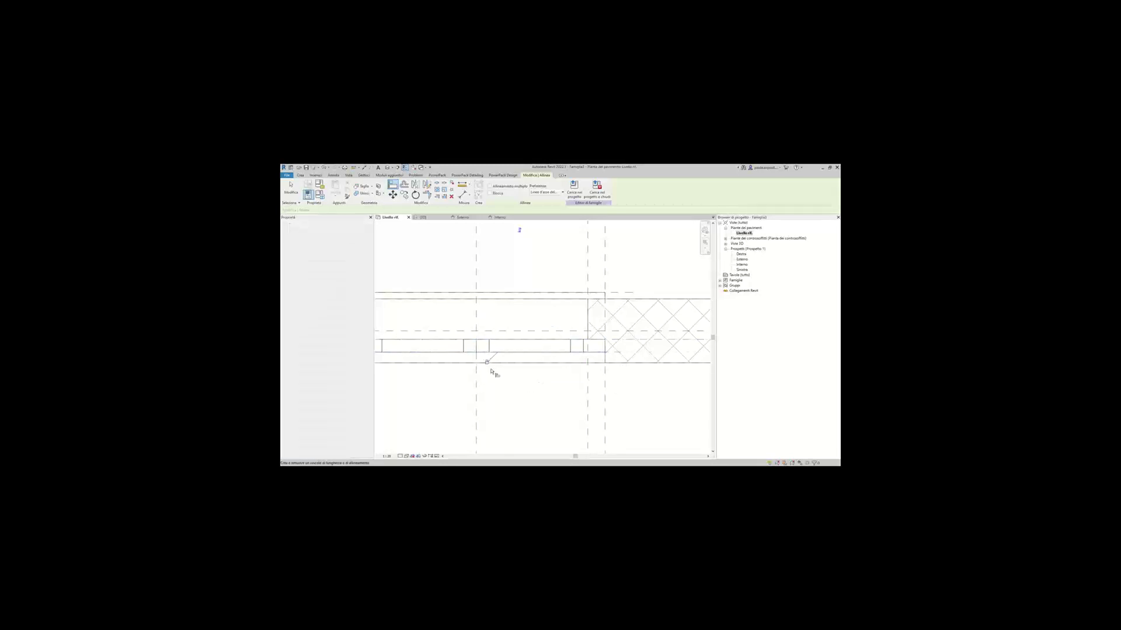
# In 3D, link both sashes' Material to a new family parameter named 'Anta'.
pyautogui.click(422, 217)
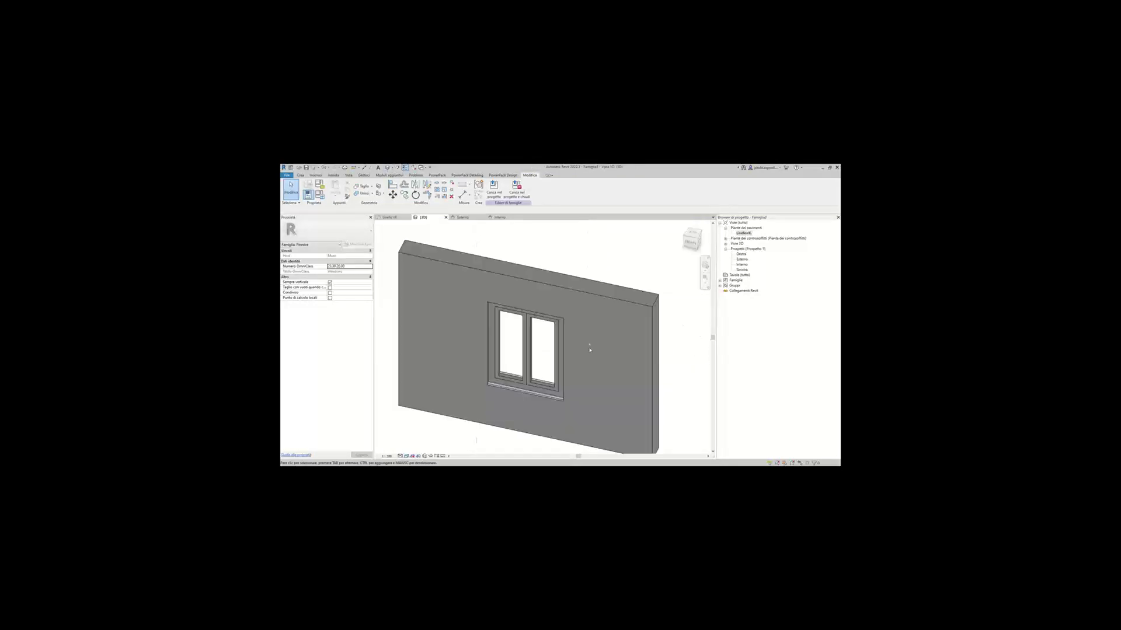
pyautogui.scroll(2, 531, 339)
pyautogui.scroll(3, 531, 339)
pyautogui.click(547, 340)
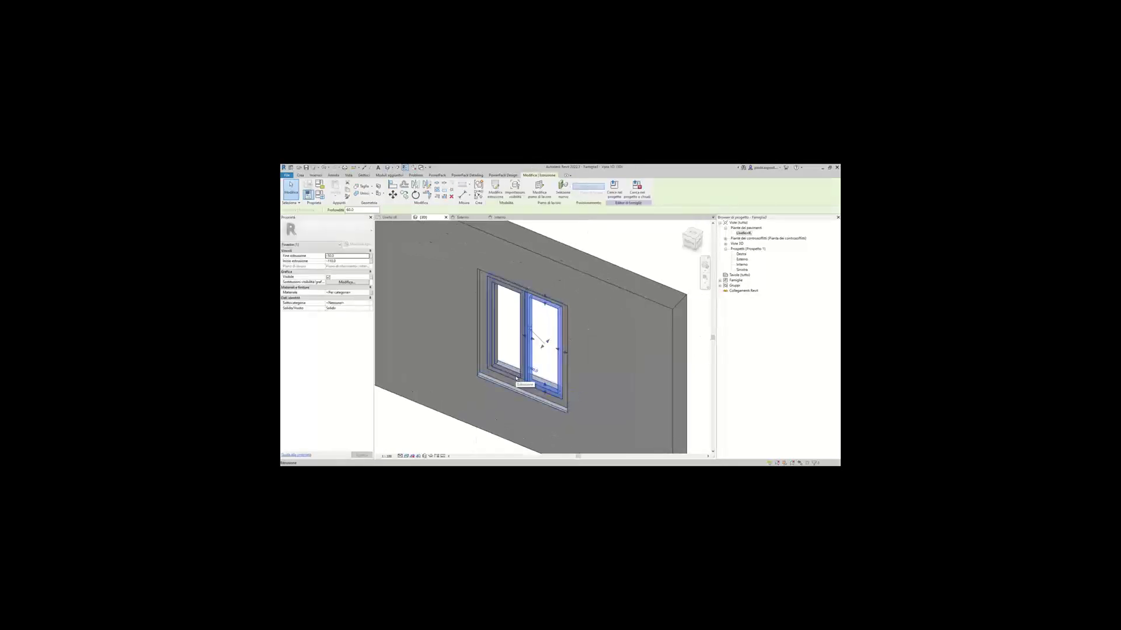
pyautogui.keyDown('ctrl'); pyautogui.click(495, 327); pyautogui.keyUp('ctrl')
pyautogui.click(371, 292)
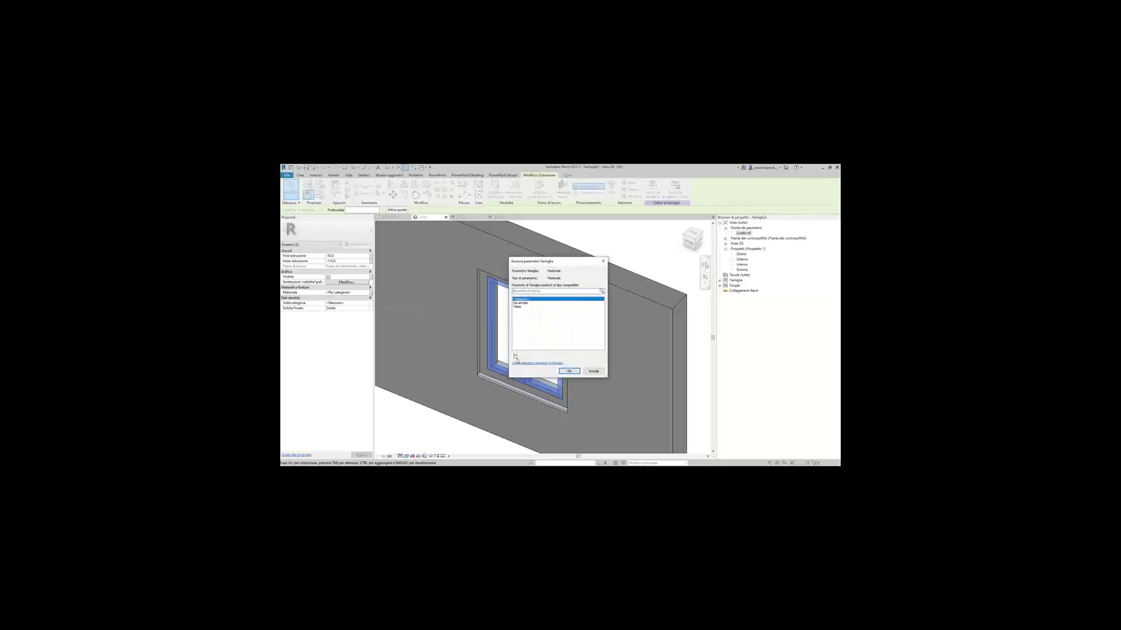
pyautogui.click(516, 357)
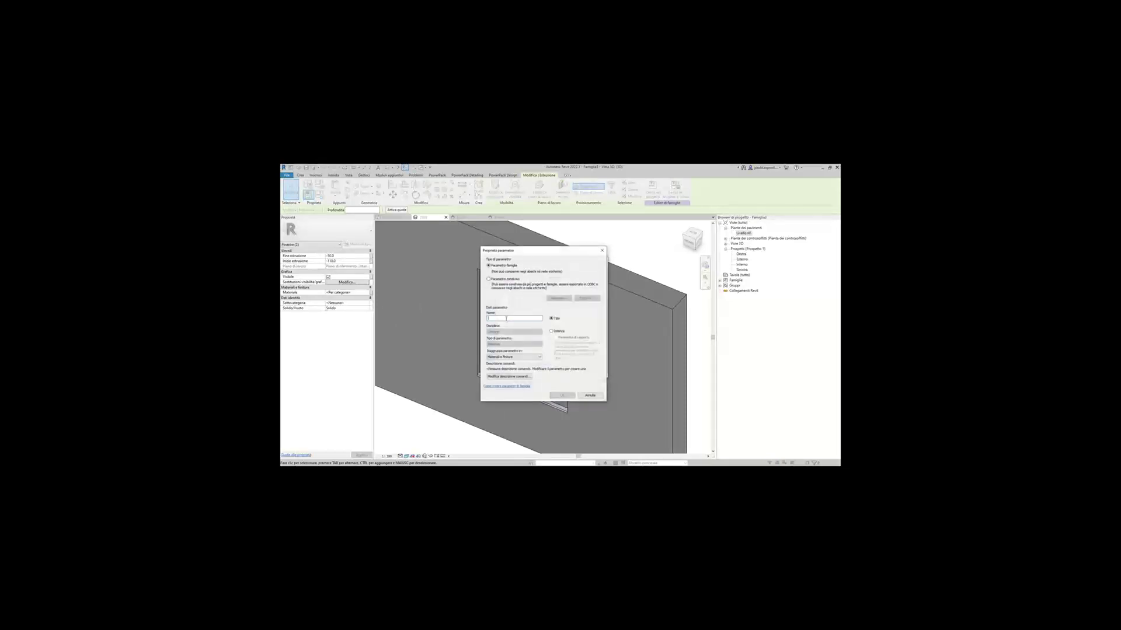
pyautogui.write('Anta')
pyautogui.click(566, 395)
pyautogui.click(564, 370)
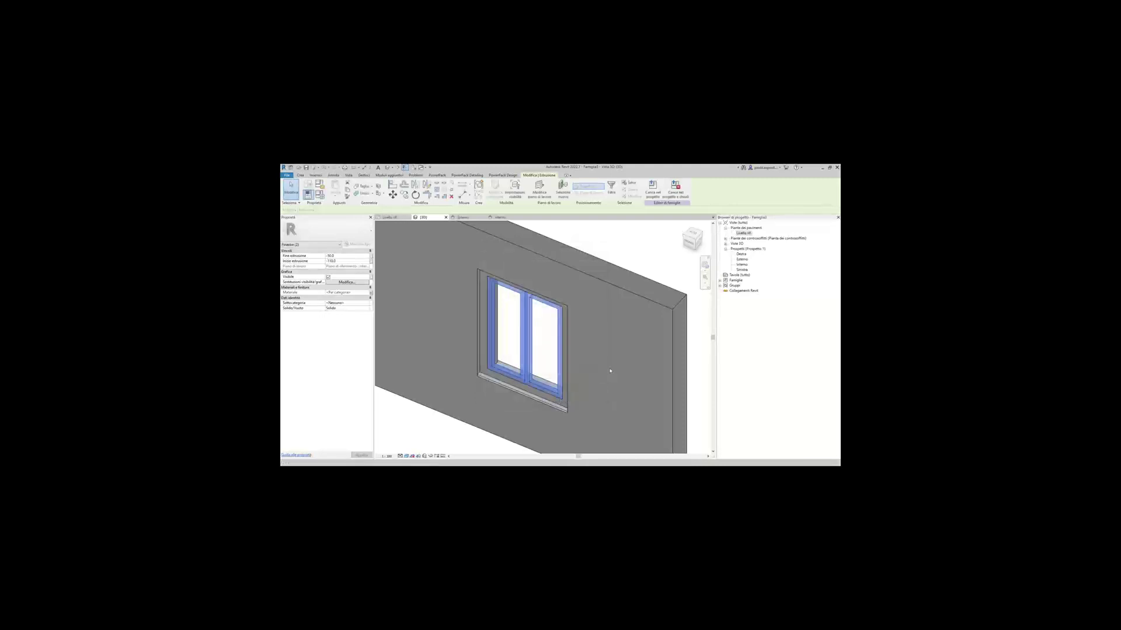
# Orbit to check the sashes in the frame, then open the Esterno elevation.
pyautogui.moveTo(554, 344)
pyautogui.keyDown('shift'); pyautogui.mouseDown(button='middle')
pyautogui.moveTo(579, 338)
pyautogui.moveTo(589, 386)
pyautogui.mouseUp(button='middle'); pyautogui.keyUp('shift')
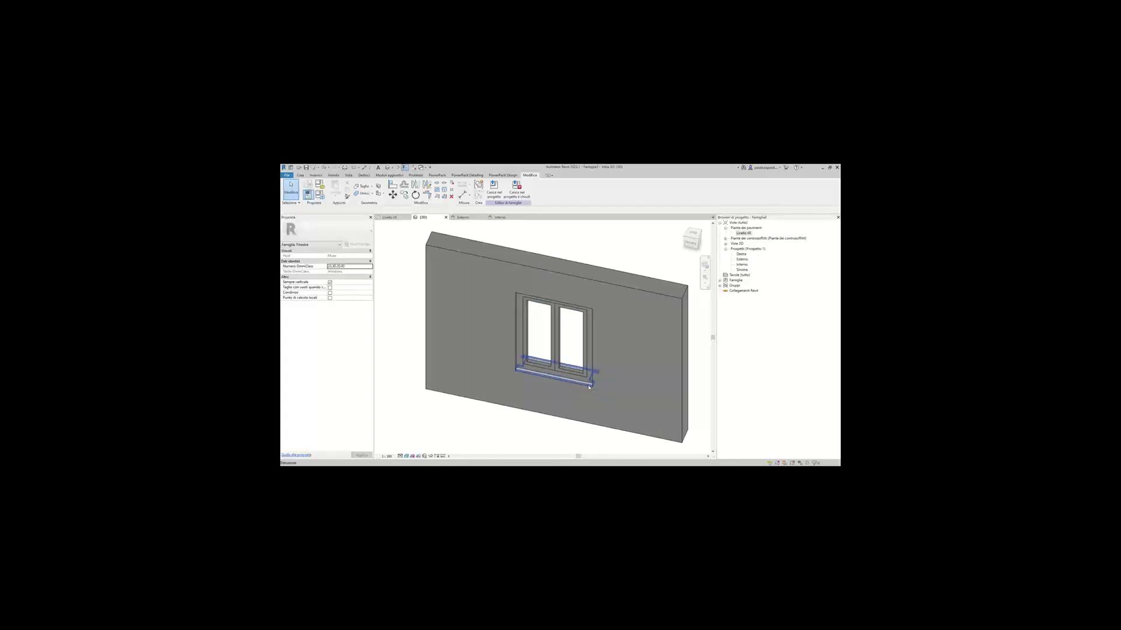
pyautogui.moveTo(589, 386)
pyautogui.keyDown('shift'); pyautogui.mouseDown(button='middle')
pyautogui.moveTo(578, 379)
pyautogui.moveTo(610, 394)
pyautogui.mouseUp(button='middle'); pyautogui.keyUp('shift')
pyautogui.doubleClick(744, 232)
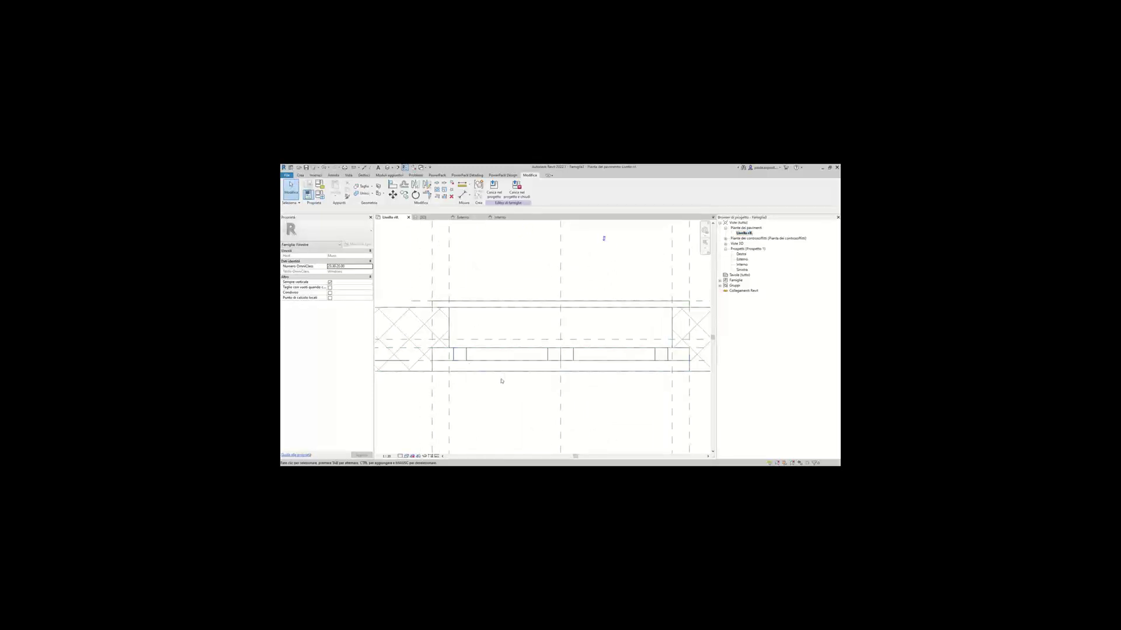
pyautogui.doubleClick(741, 259)
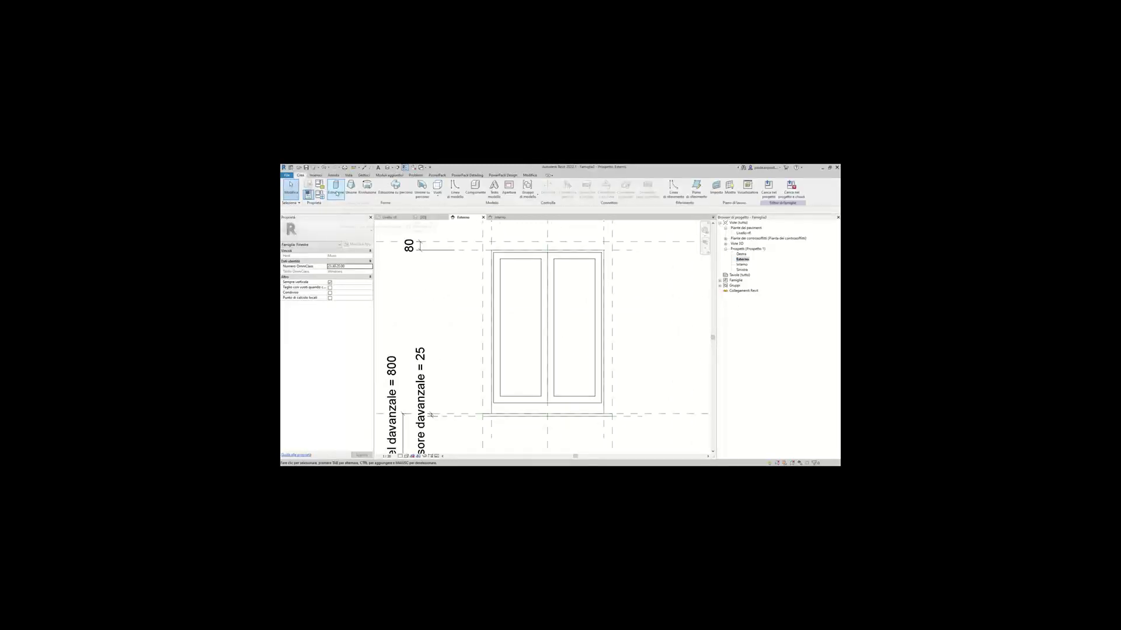
# Sketch a Vetro glass extrusion with rectangles over the left and right panes.
pyautogui.click(337, 193)
pyautogui.click(366, 294)
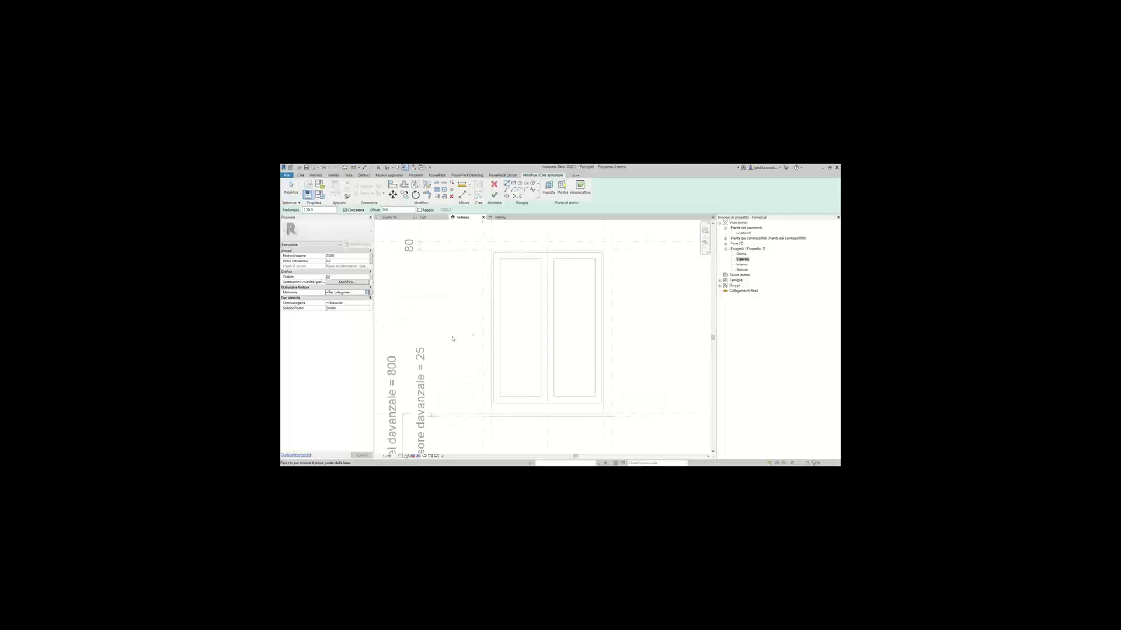
pyautogui.click(402, 321)
pyautogui.click(622, 437)
pyautogui.click(513, 183)
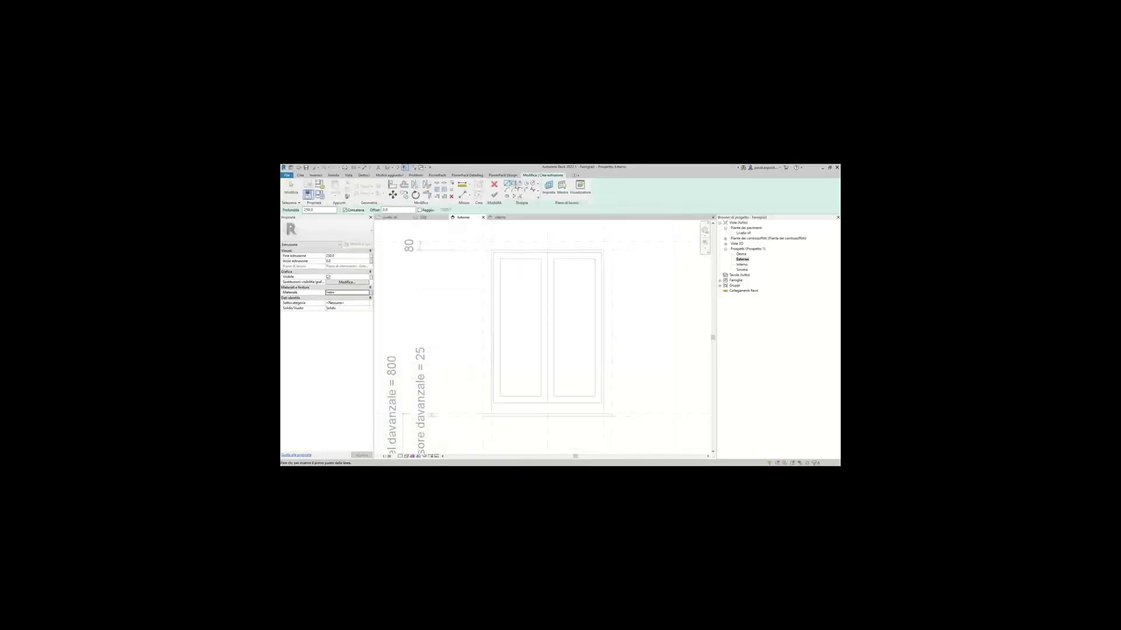
pyautogui.click(490, 254)
pyautogui.click(545, 397)
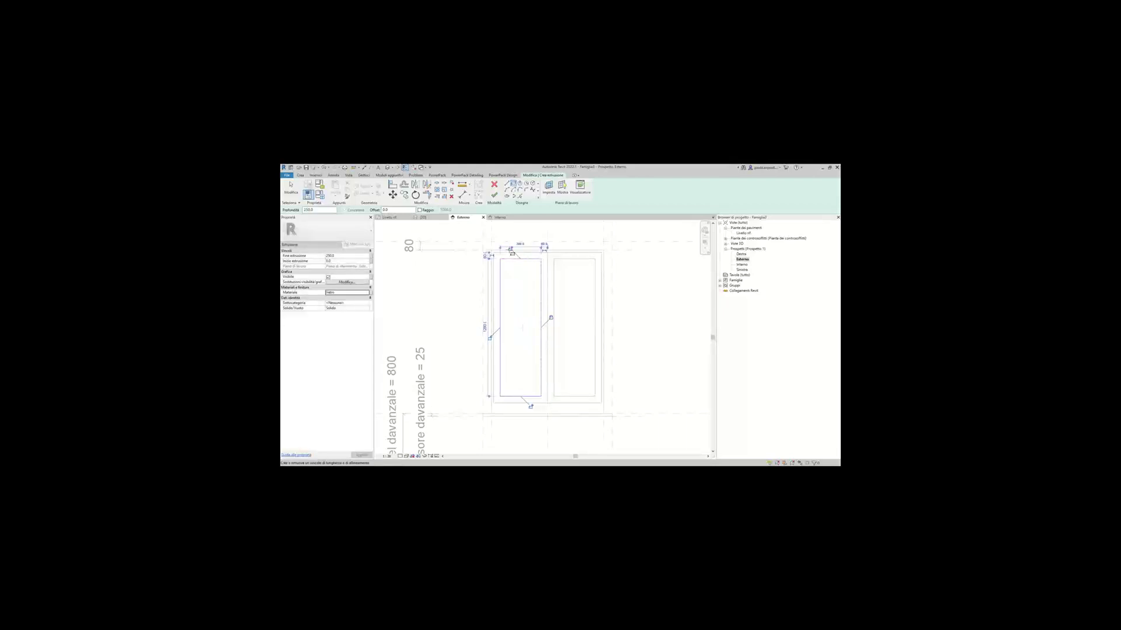
pyautogui.click(553, 397)
pyautogui.click(595, 259)
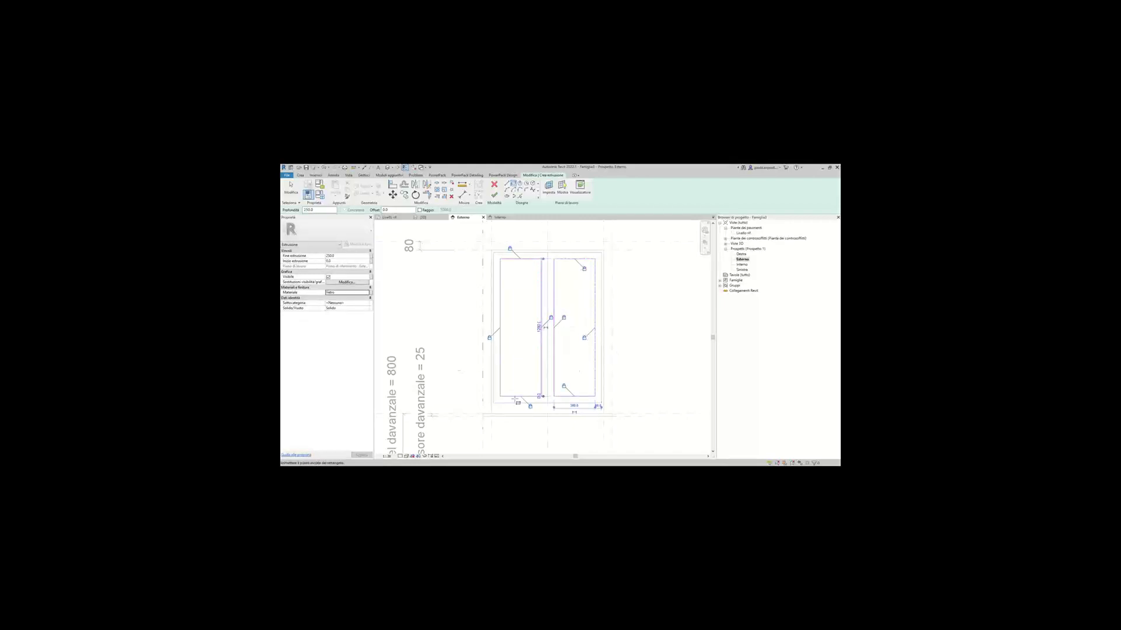
pyautogui.scroll(5, 527, 350)
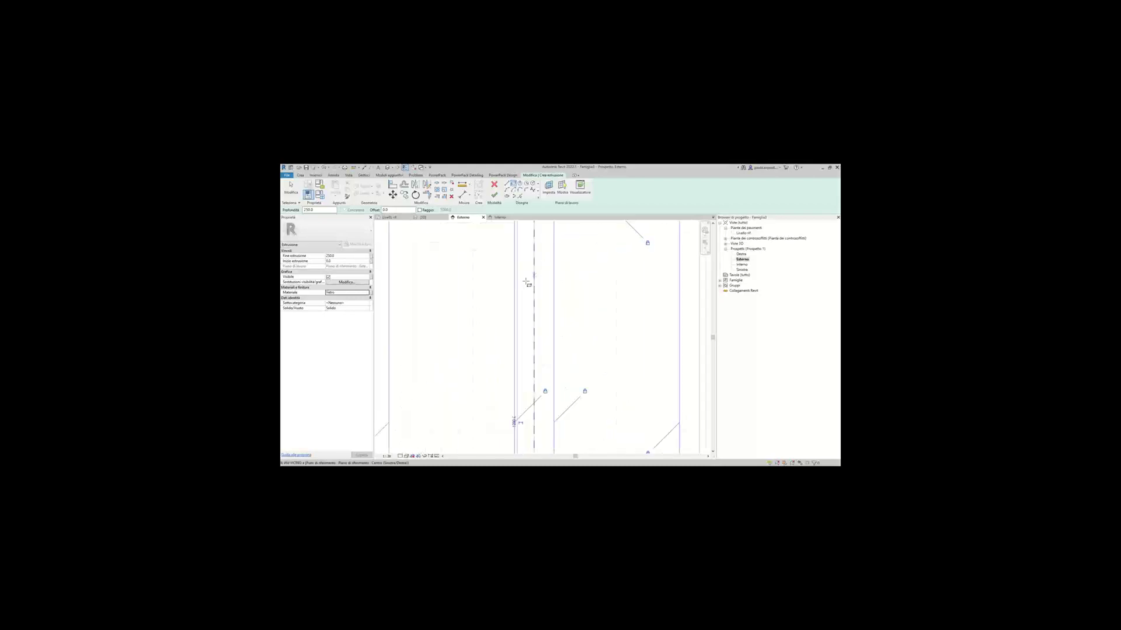
pyautogui.press('Escape')
pyautogui.press('Escape')
pyautogui.scroll(-4, 526, 314)
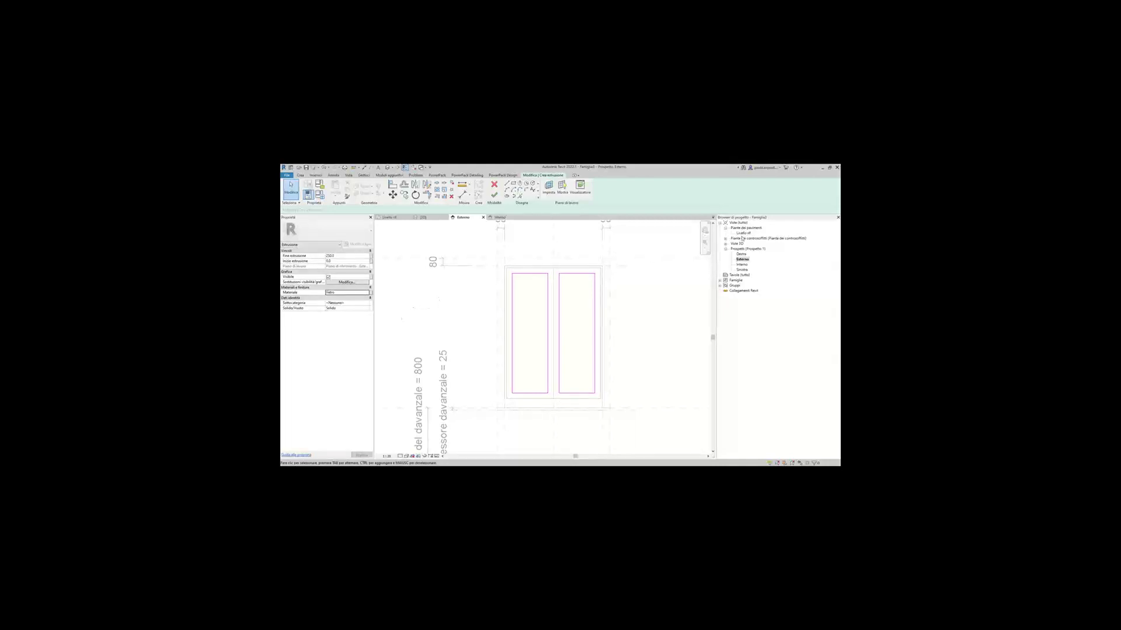
# Finish the glass extrusion and adjust its thickness within the wall in plan.
pyautogui.doubleClick(743, 233)
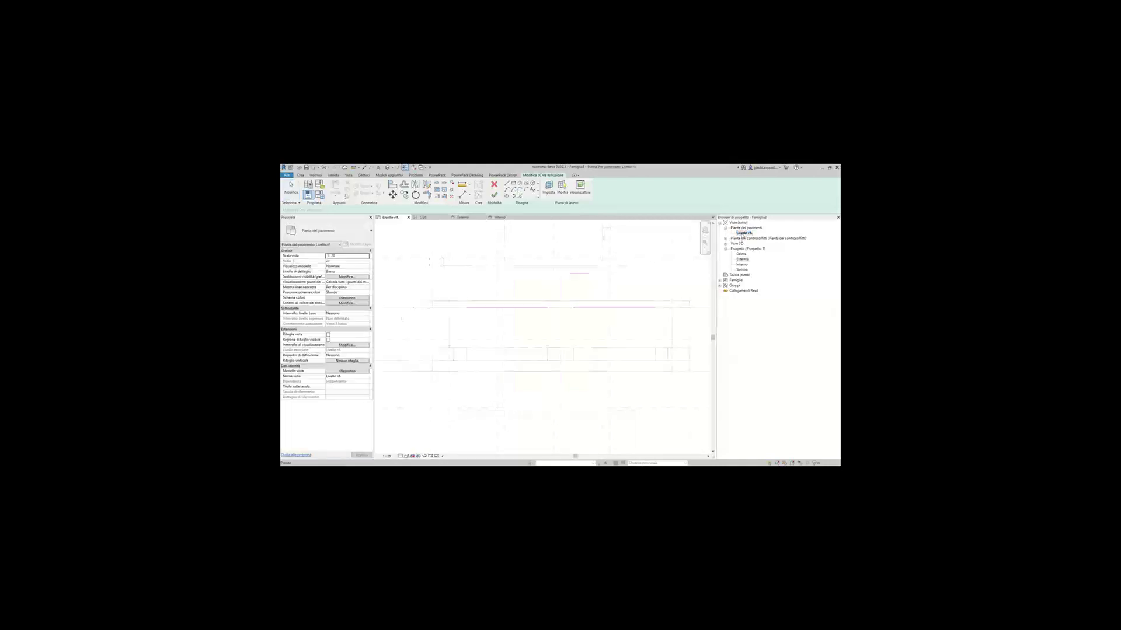
pyautogui.click(494, 194)
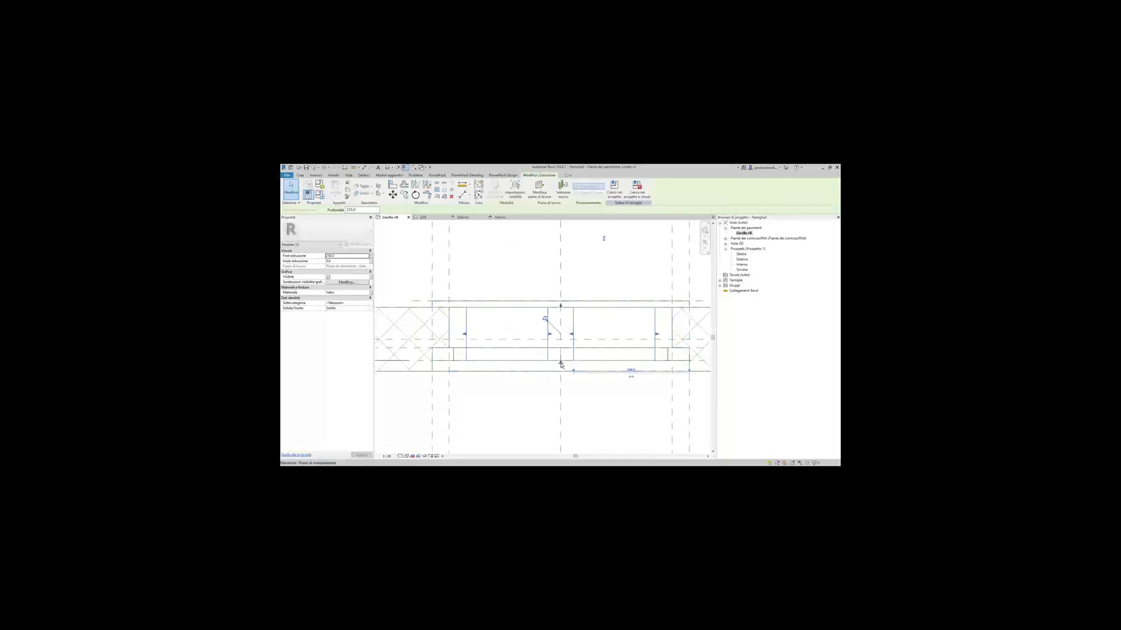
pyautogui.moveTo(561, 365); pyautogui.dragTo(564, 356)
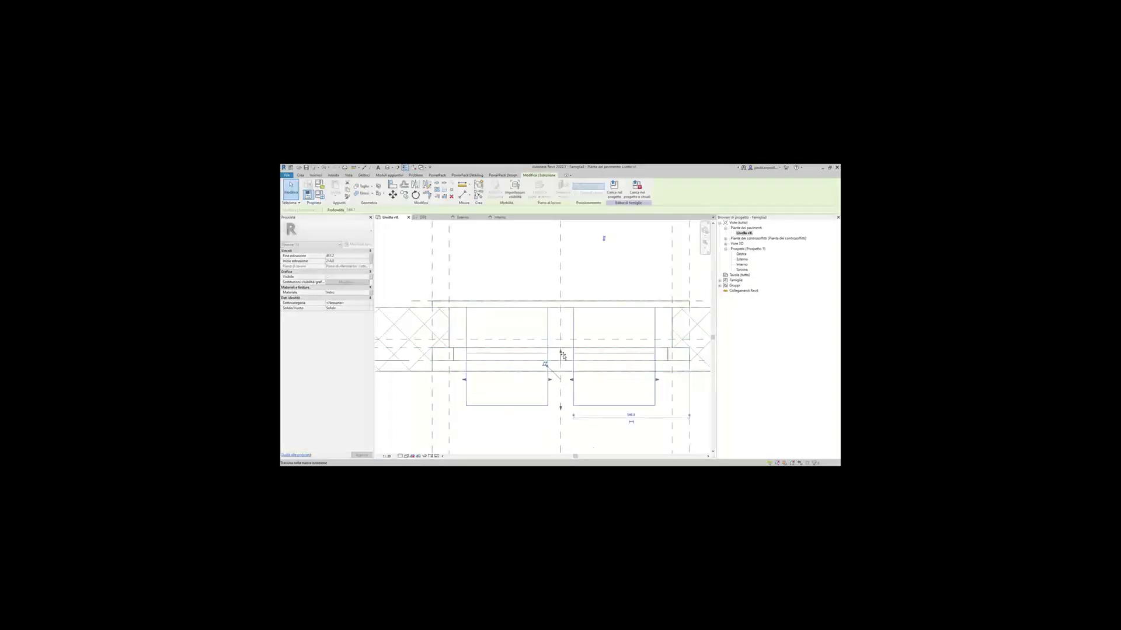
pyautogui.moveTo(563, 356); pyautogui.dragTo(546, 338)
pyautogui.click(509, 388)
pyautogui.scroll(3, 467, 350)
pyautogui.scroll(2, 450, 263)
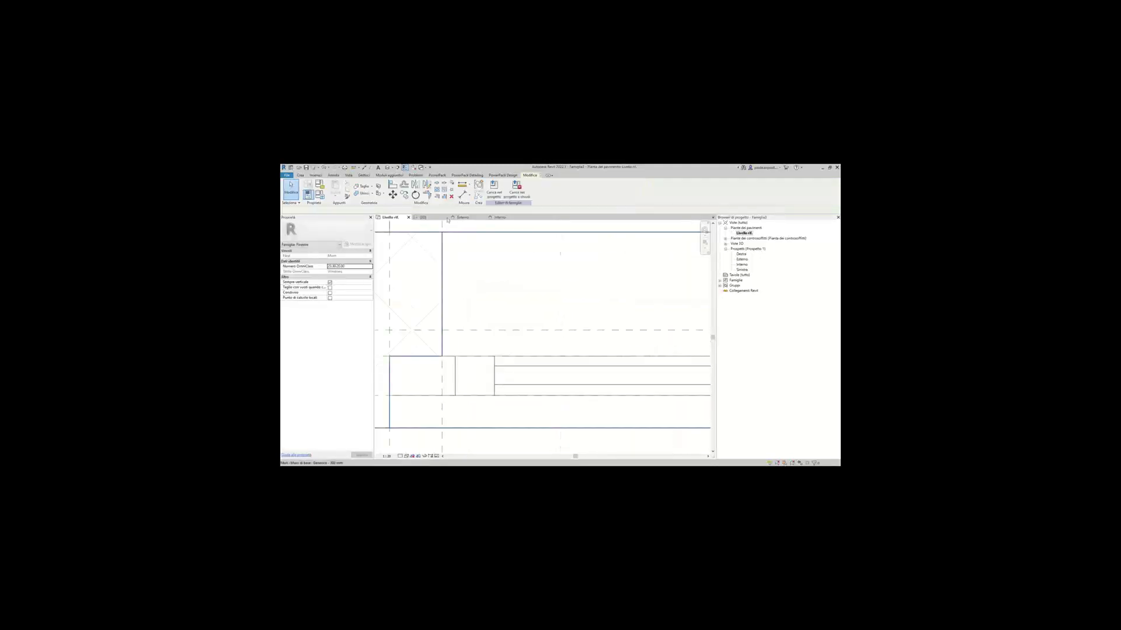
# Place a trial EQ dimension across the wall lines, then delete it.
pyautogui.click(463, 195)
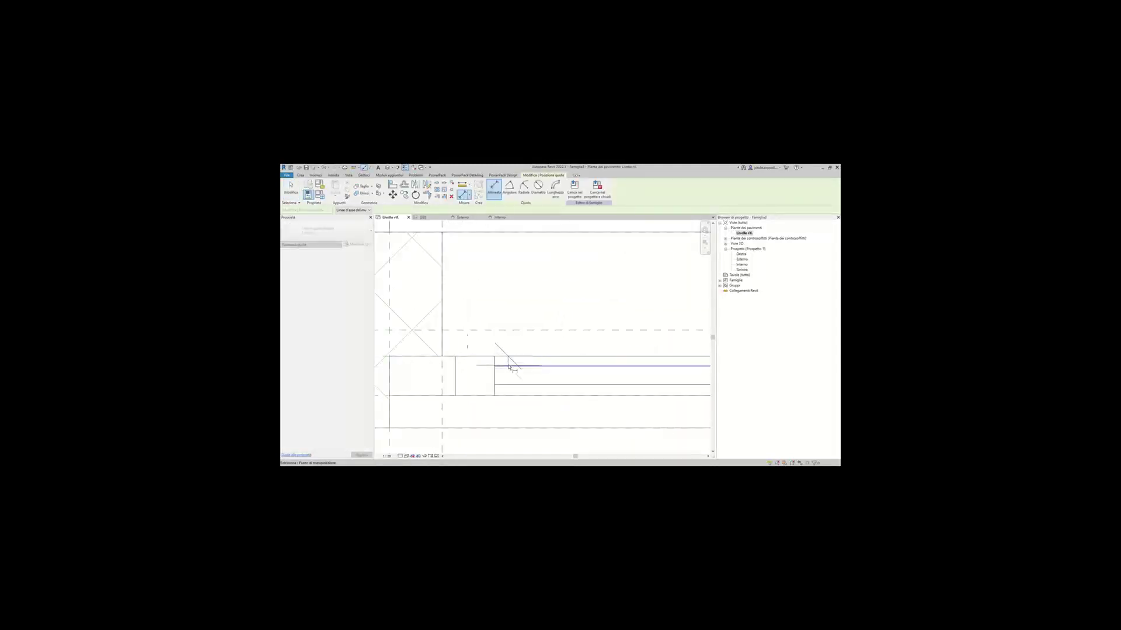
pyautogui.click(509, 366)
pyautogui.moveTo(554, 408)
pyautogui.mouseDown(button='middle')
pyautogui.moveTo(615, 378)
pyautogui.moveTo(583, 373)
pyautogui.mouseUp(button='middle')
pyautogui.click(570, 352)
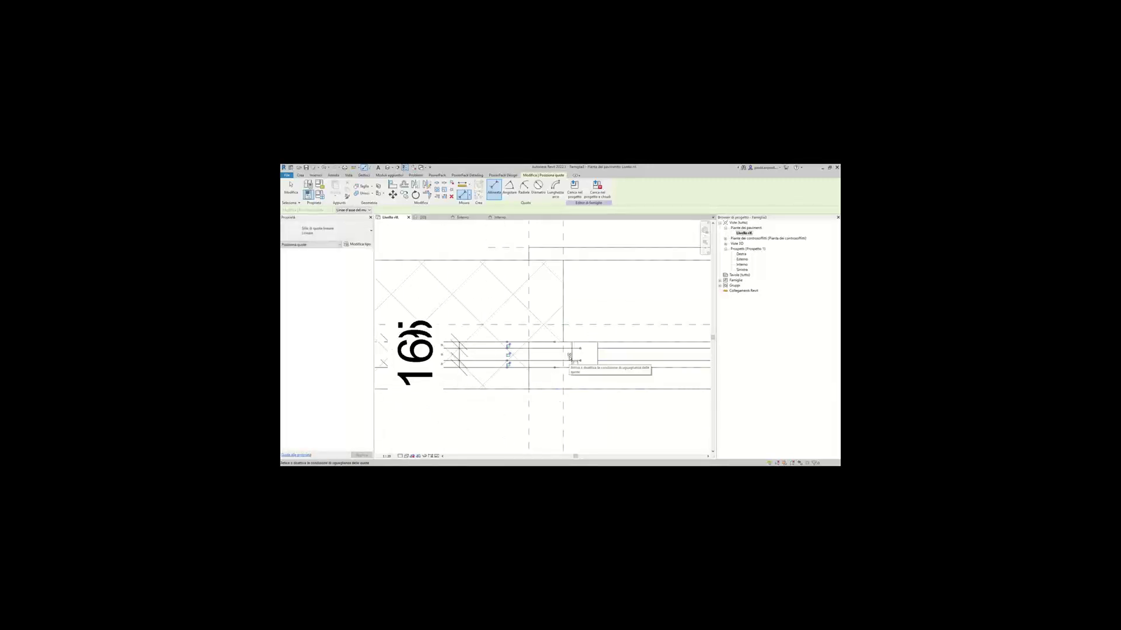
pyautogui.click(569, 356)
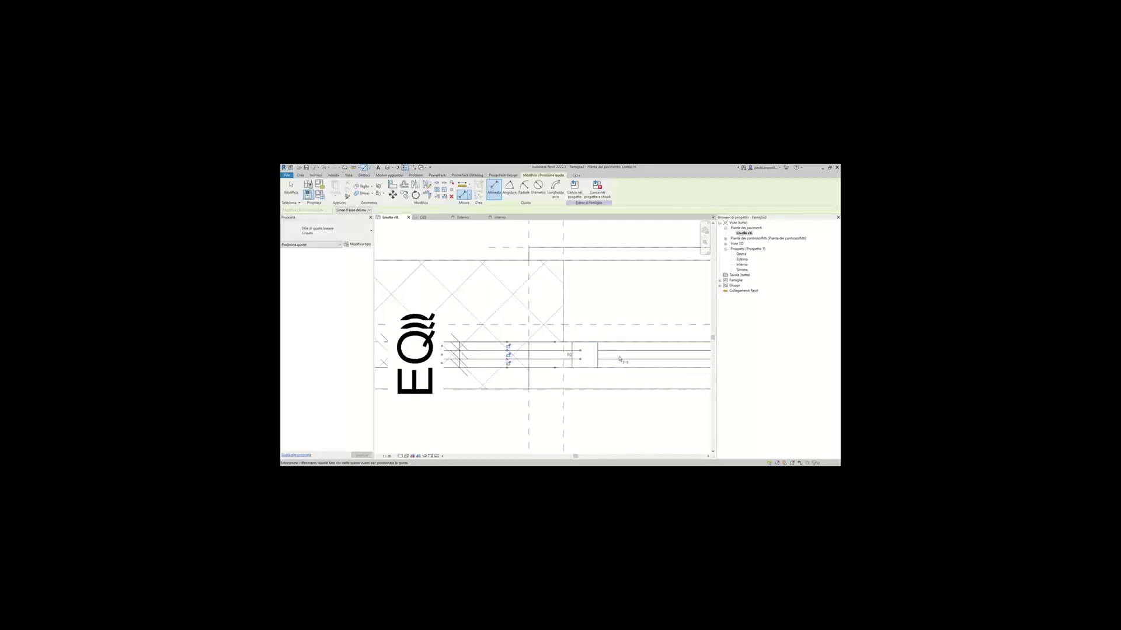
pyautogui.scroll(1, 613, 365)
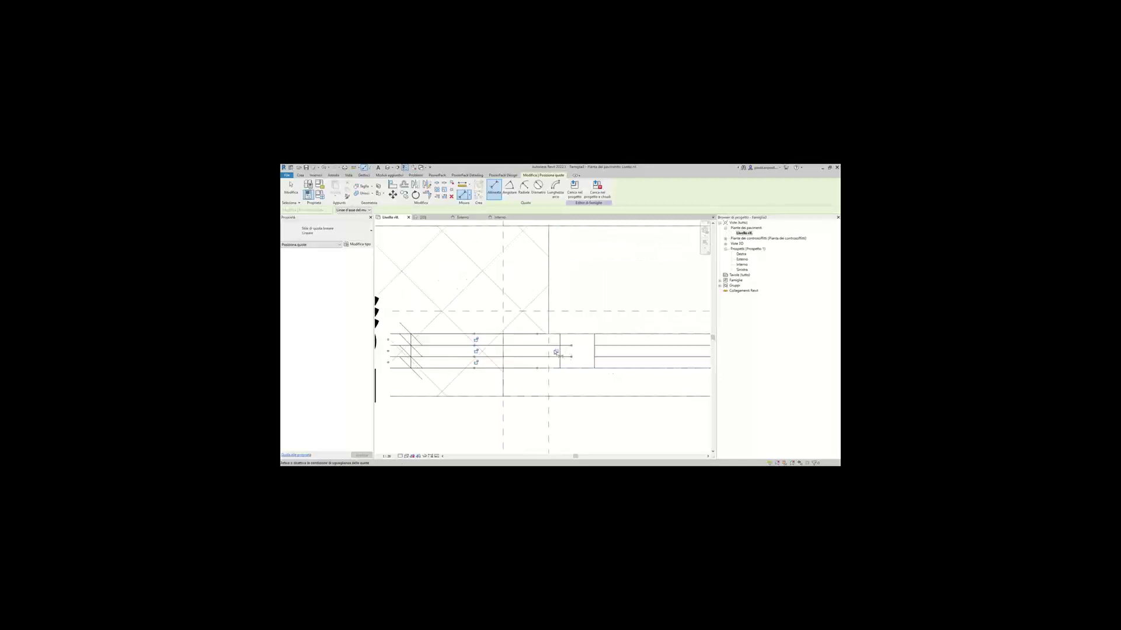
pyautogui.press('Escape')
pyautogui.press('Escape')
pyautogui.scroll(-2, 465, 421)
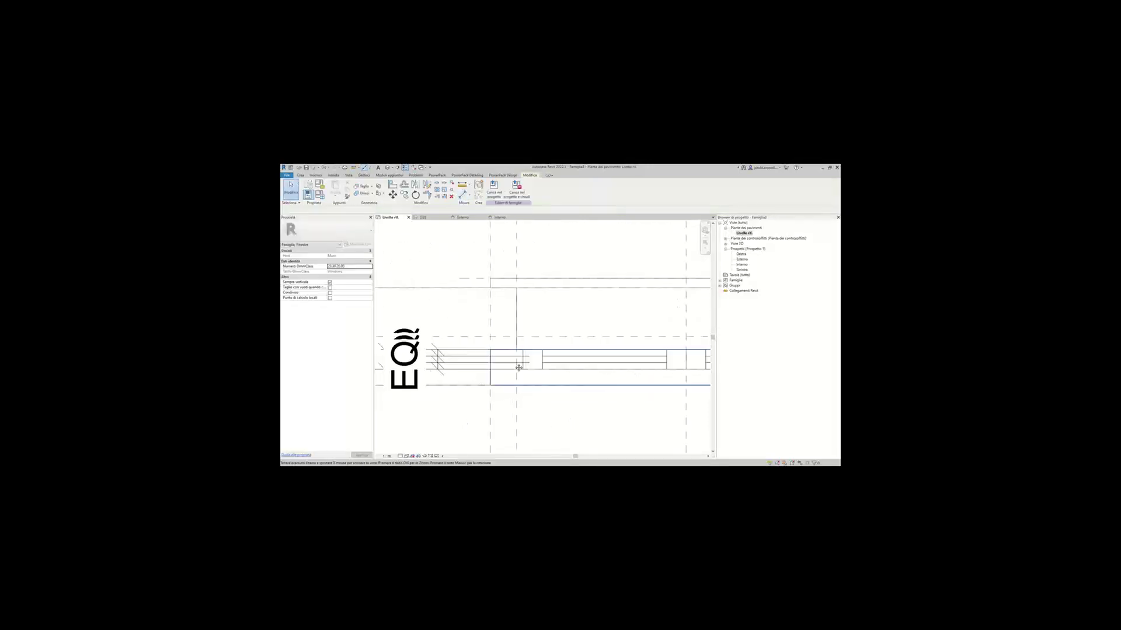
pyautogui.moveTo(518, 368); pyautogui.dragTo(562, 341, button='middle')
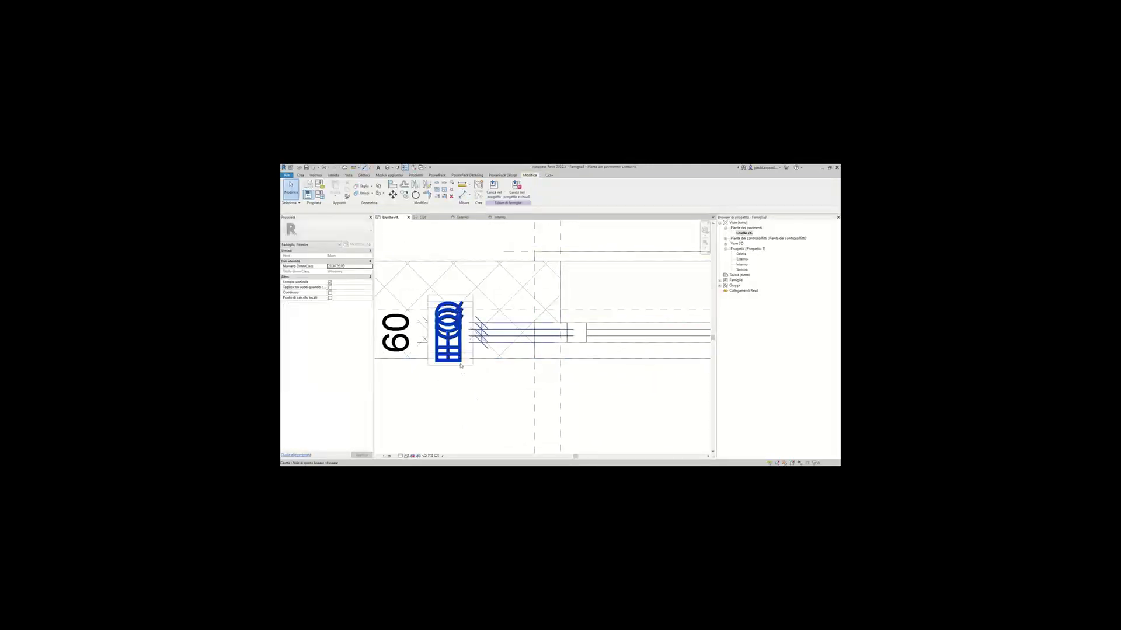
pyautogui.click(461, 365)
pyautogui.press('Delete')
# Add a 20 aligned dimension across the glass faces with DI.
pyautogui.scroll(1, 537, 280)
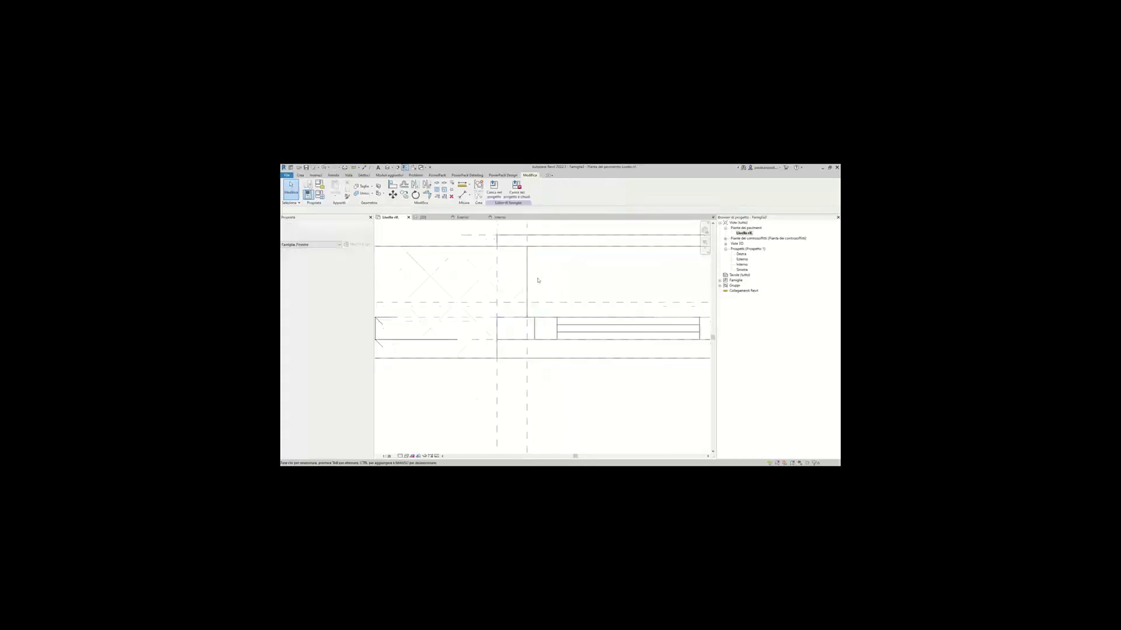
pyautogui.press('d')
pyautogui.press('i')
pyautogui.scroll(1, 578, 316)
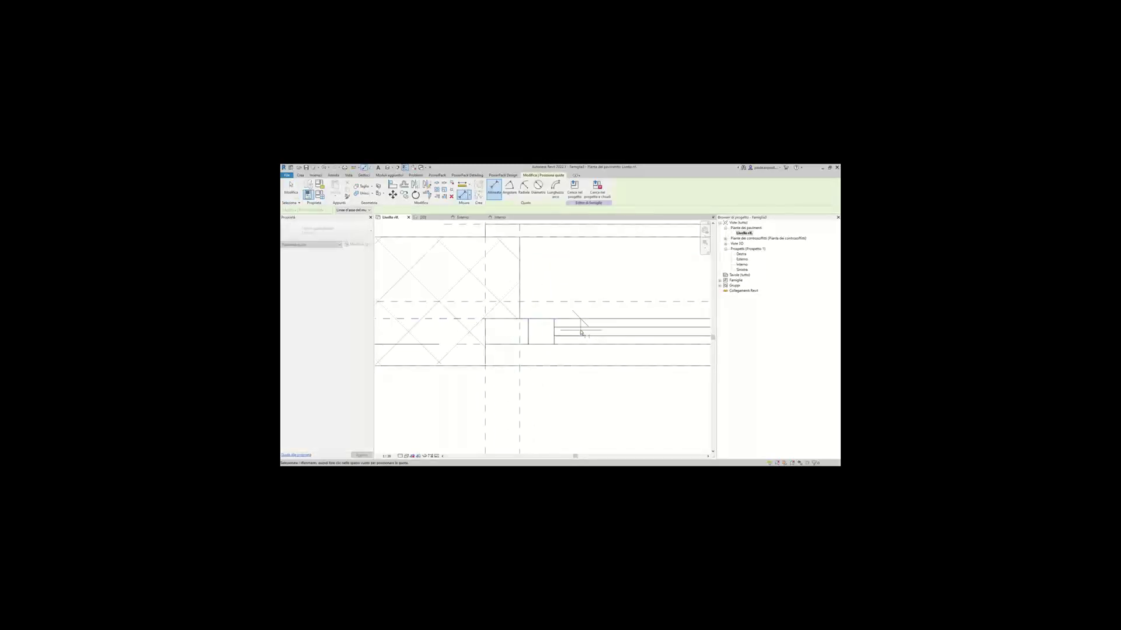
pyautogui.click(581, 318)
pyautogui.click(620, 323)
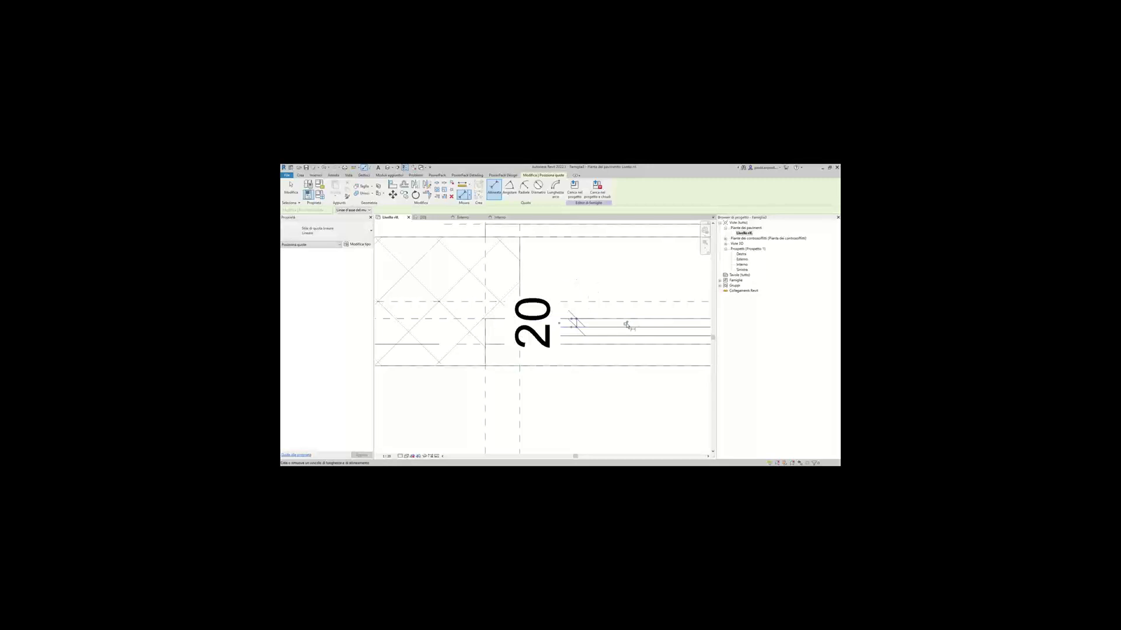
pyautogui.click(480, 344)
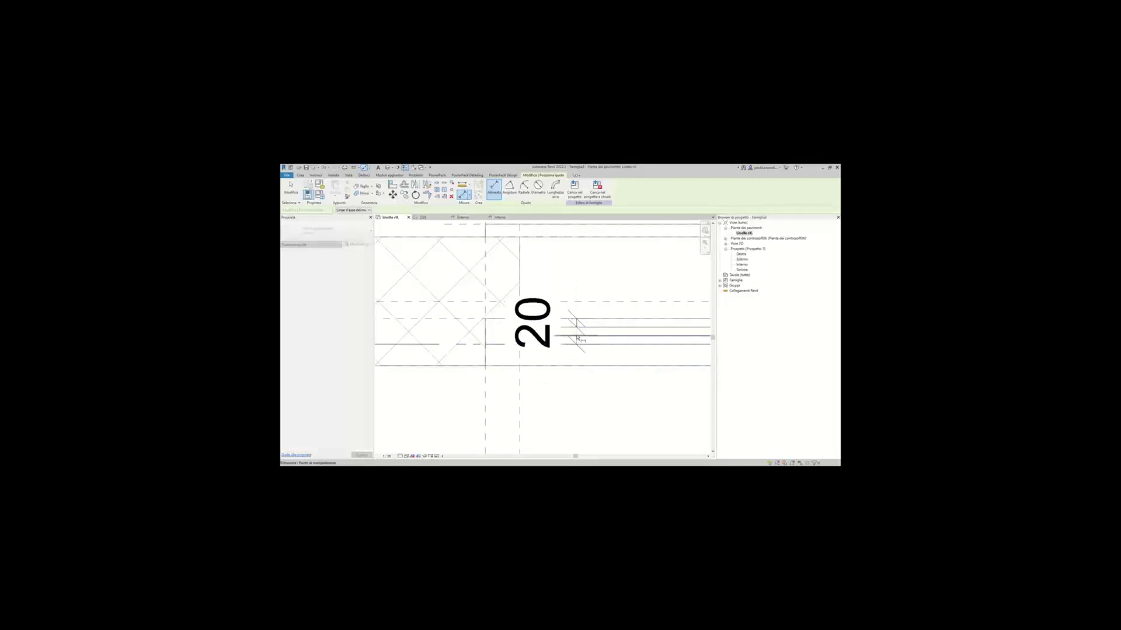
pyautogui.click(578, 344)
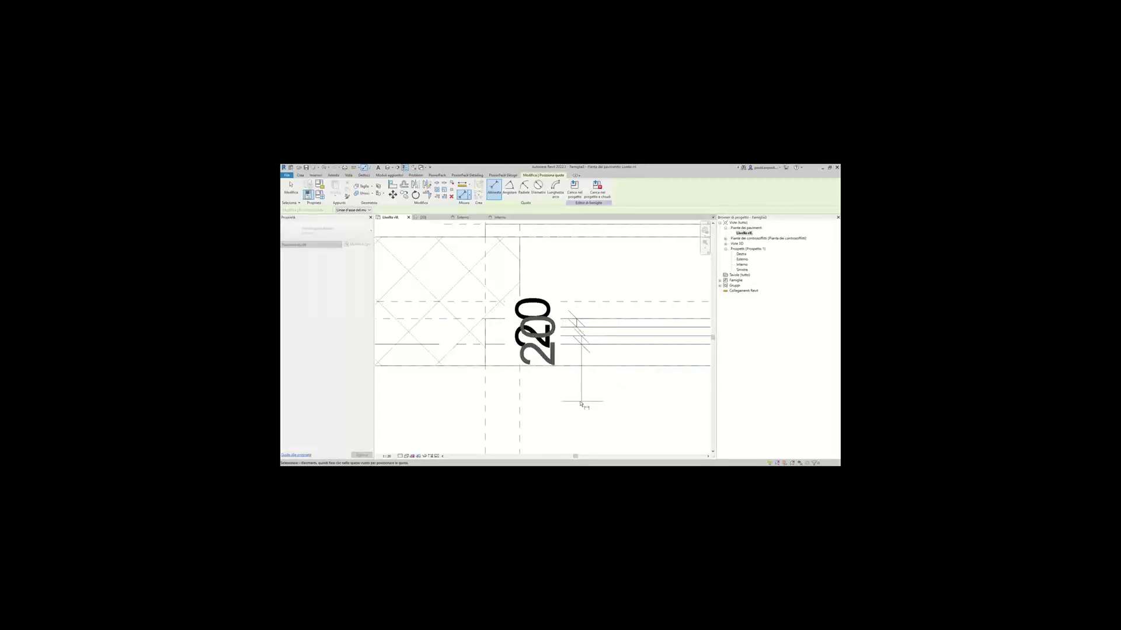
pyautogui.click(580, 404)
pyautogui.moveTo(658, 395); pyautogui.dragTo(442, 385, button='middle')
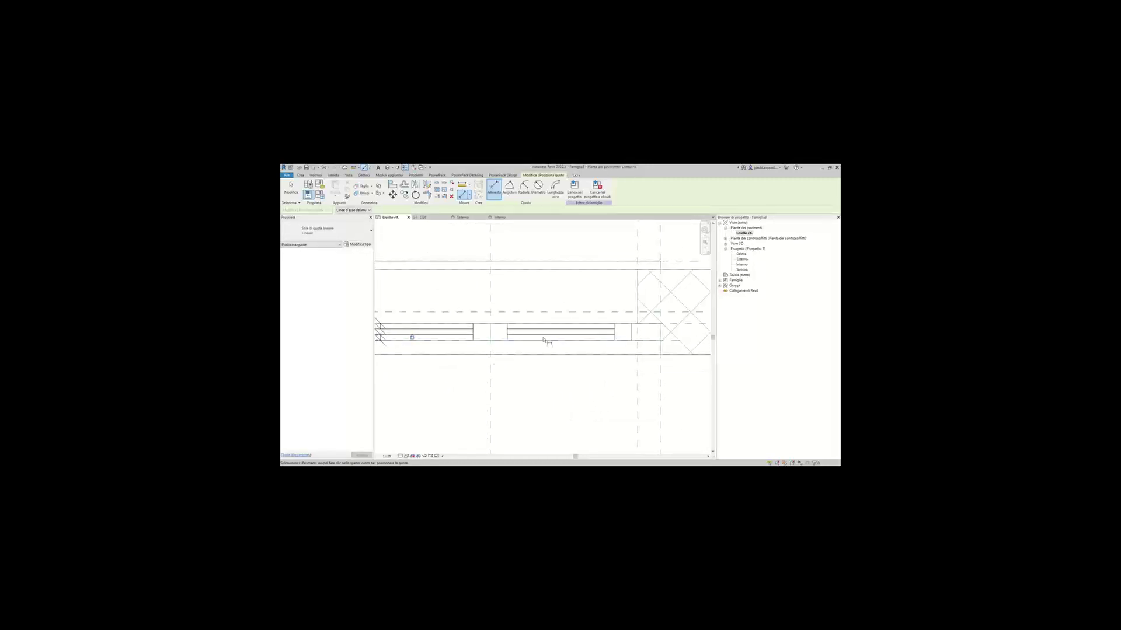
pyautogui.press('Escape')
pyautogui.scroll(-3, 548, 365)
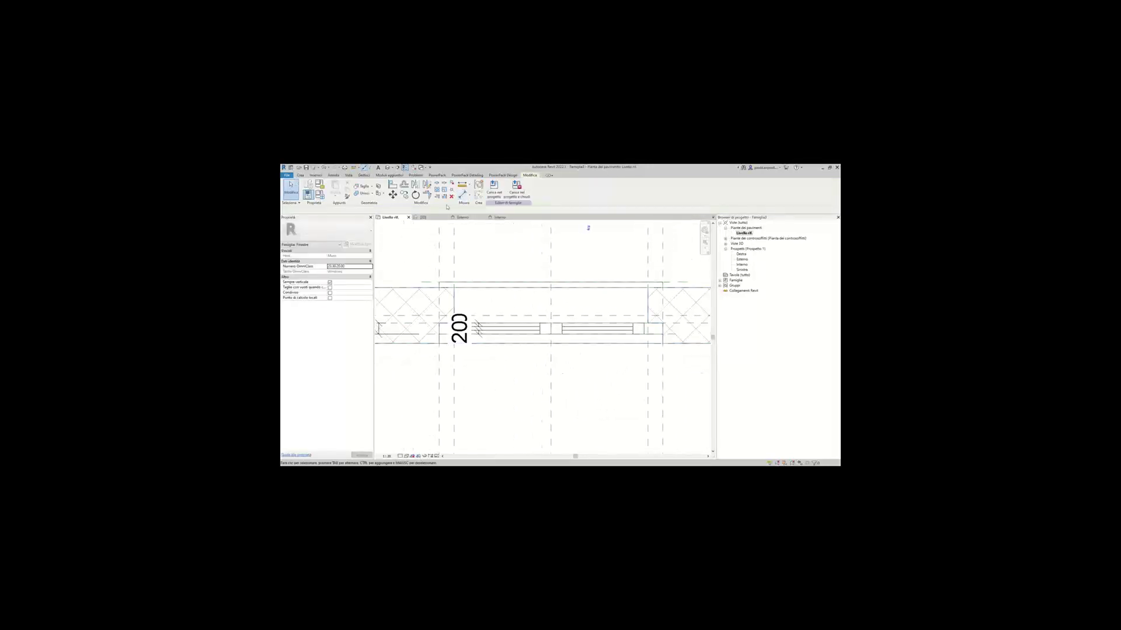
# Flex the family to Altezza 1400, Larghezza 1300 and Posizione finestra 75.
pyautogui.click(386, 168)
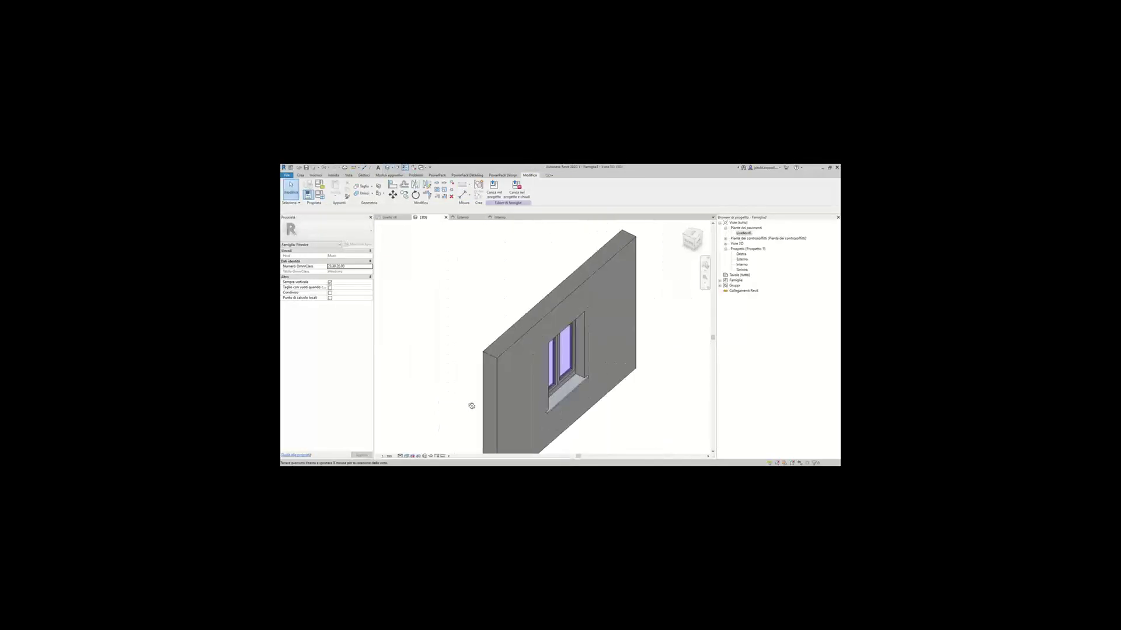
pyautogui.keyDown('shift'); pyautogui.moveTo(471, 405); pyautogui.dragTo(573, 376, button='middle'); pyautogui.keyUp('shift')
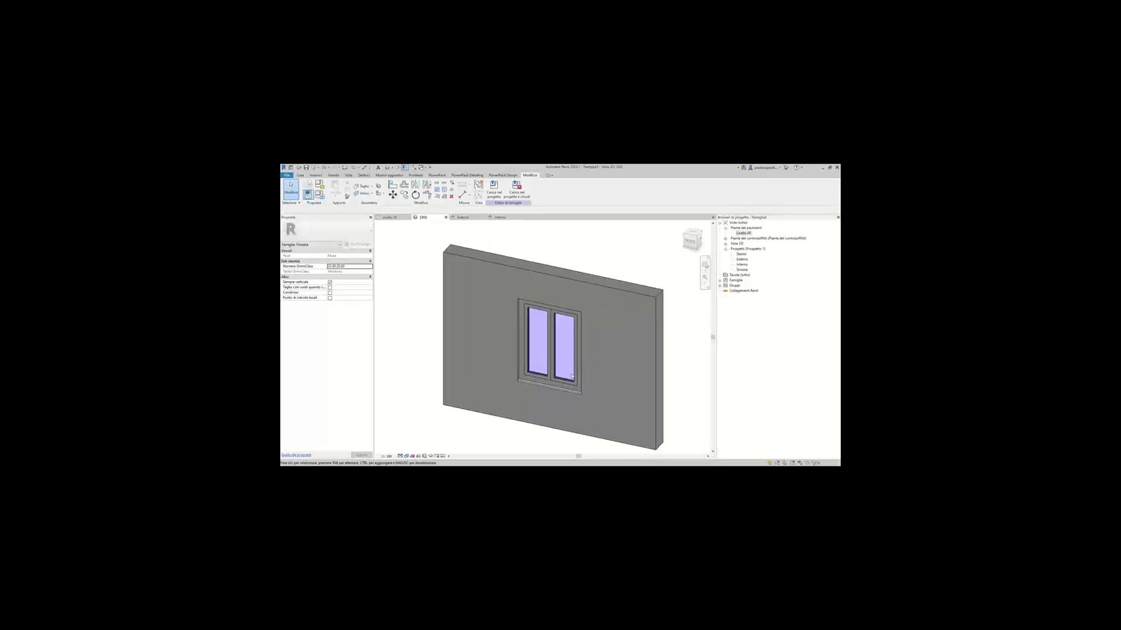
pyautogui.scroll(-2, 574, 365)
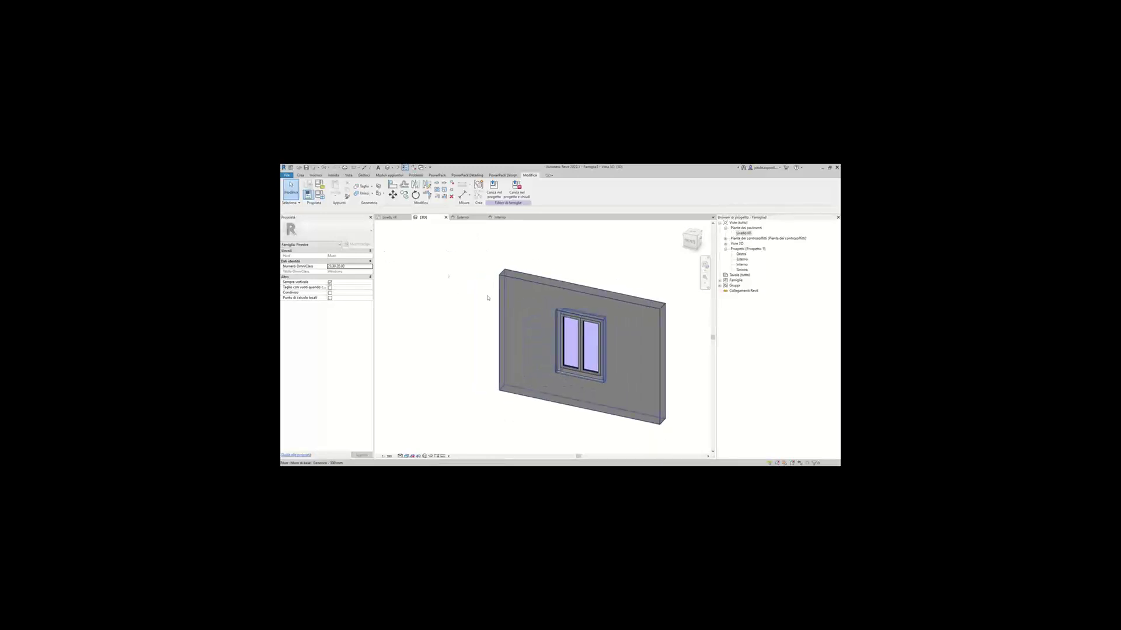
pyautogui.click(319, 194)
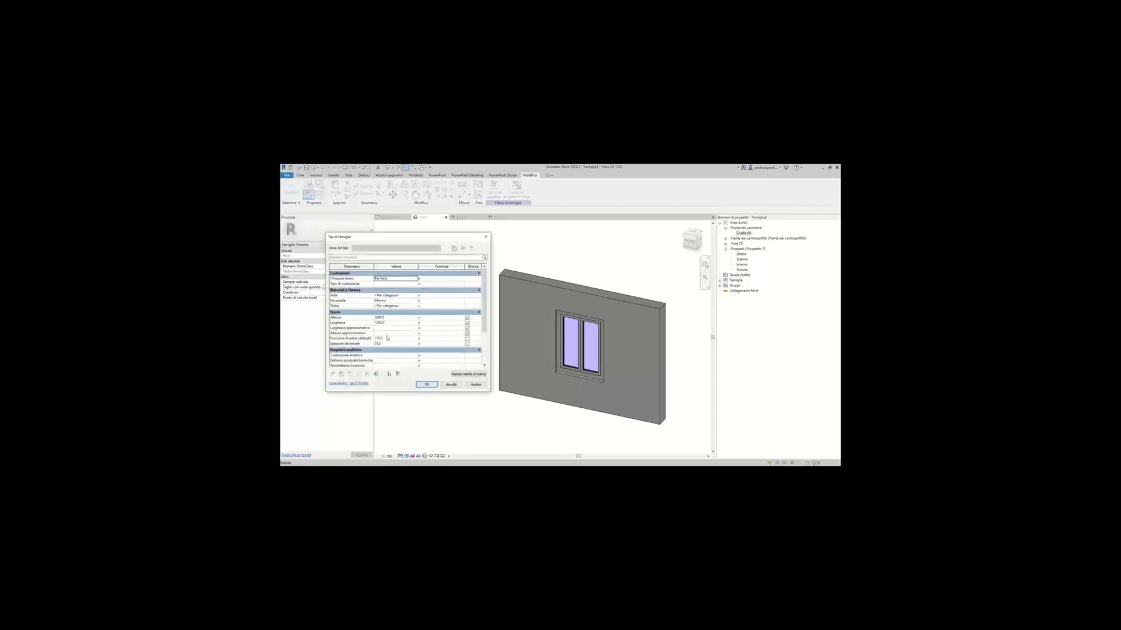
pyautogui.click(376, 317)
pyautogui.write('140')
pyautogui.click(475, 386)
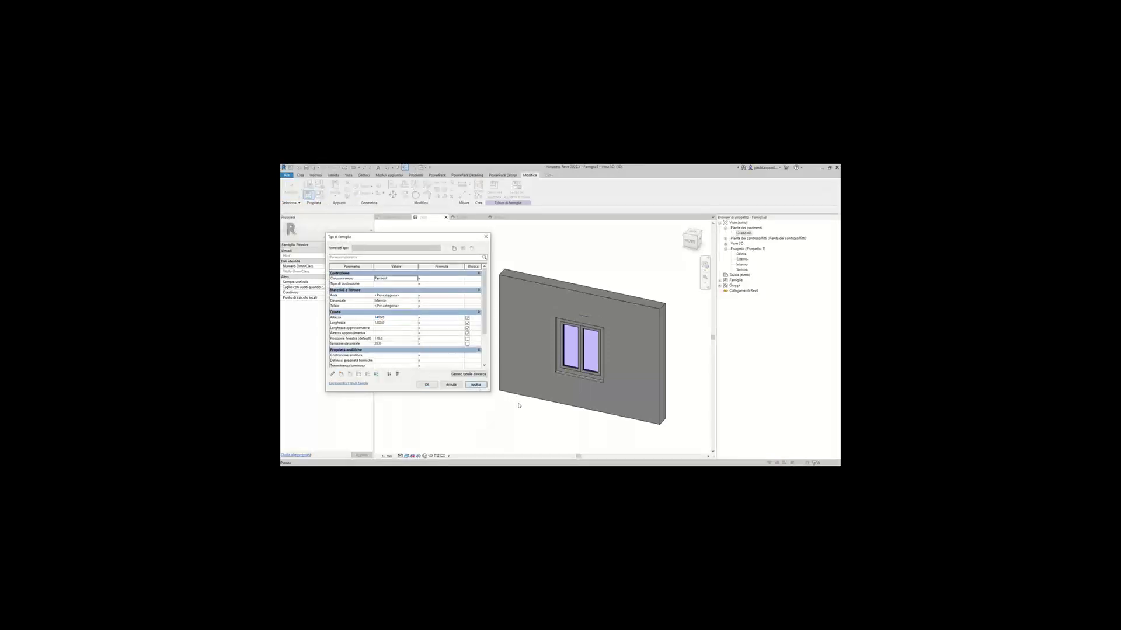
pyautogui.click(390, 323)
pyautogui.click(477, 385)
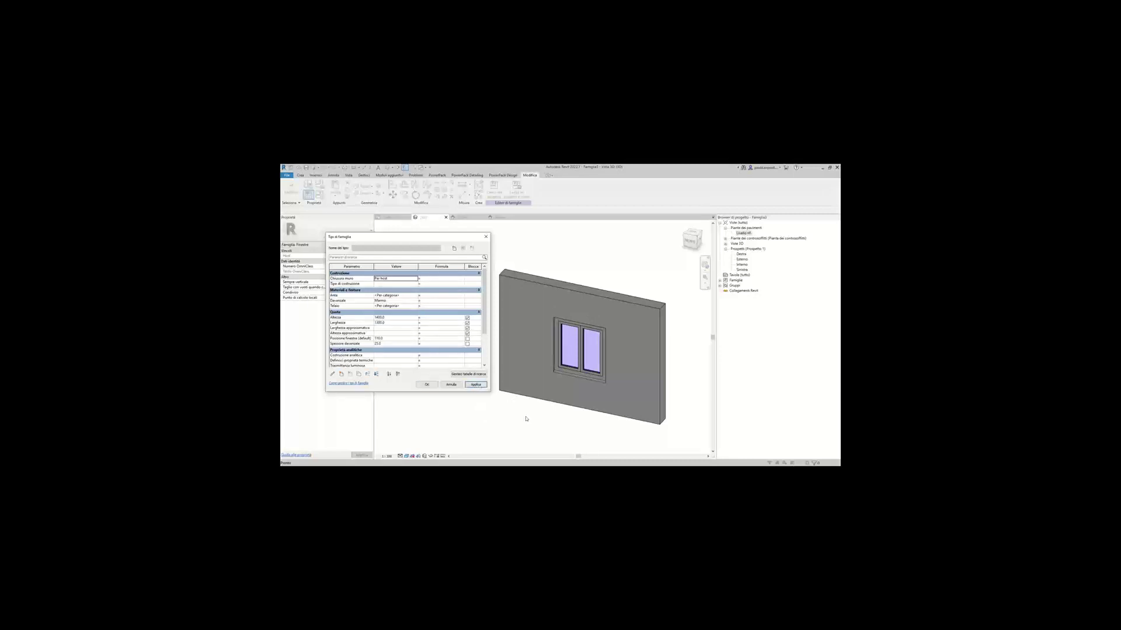
pyautogui.click(385, 339)
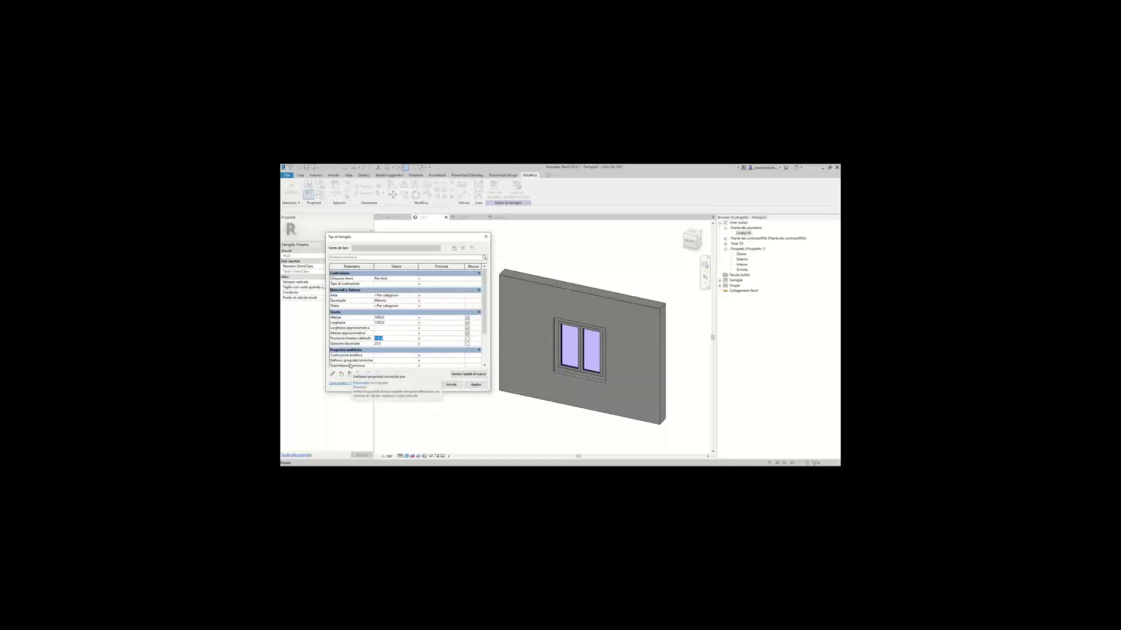
pyautogui.write('75')
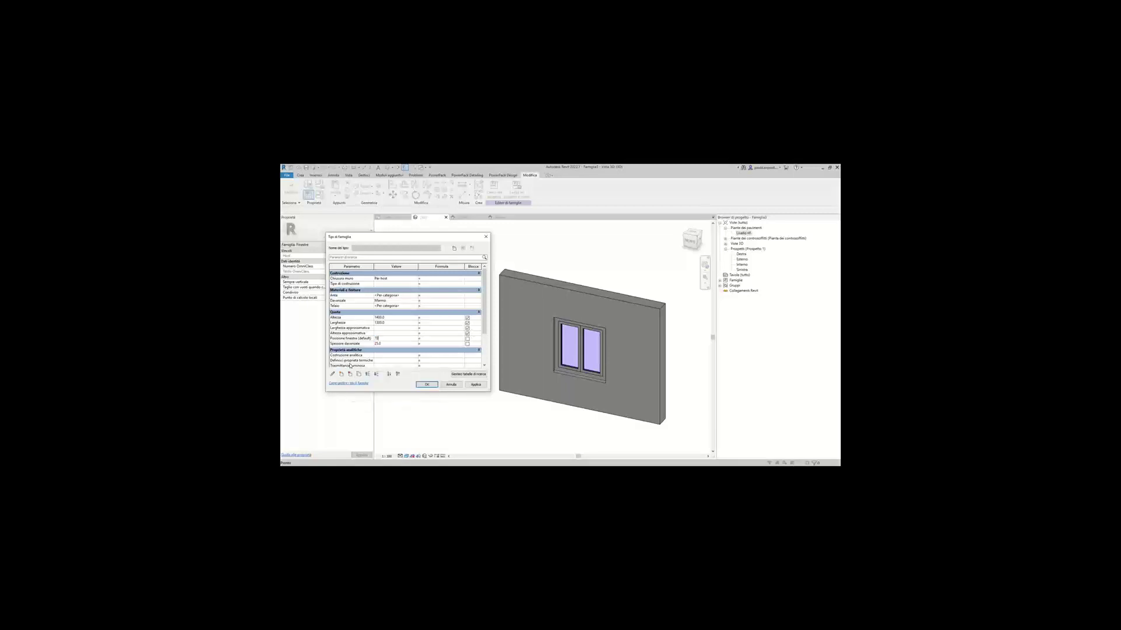
pyautogui.click(486, 385)
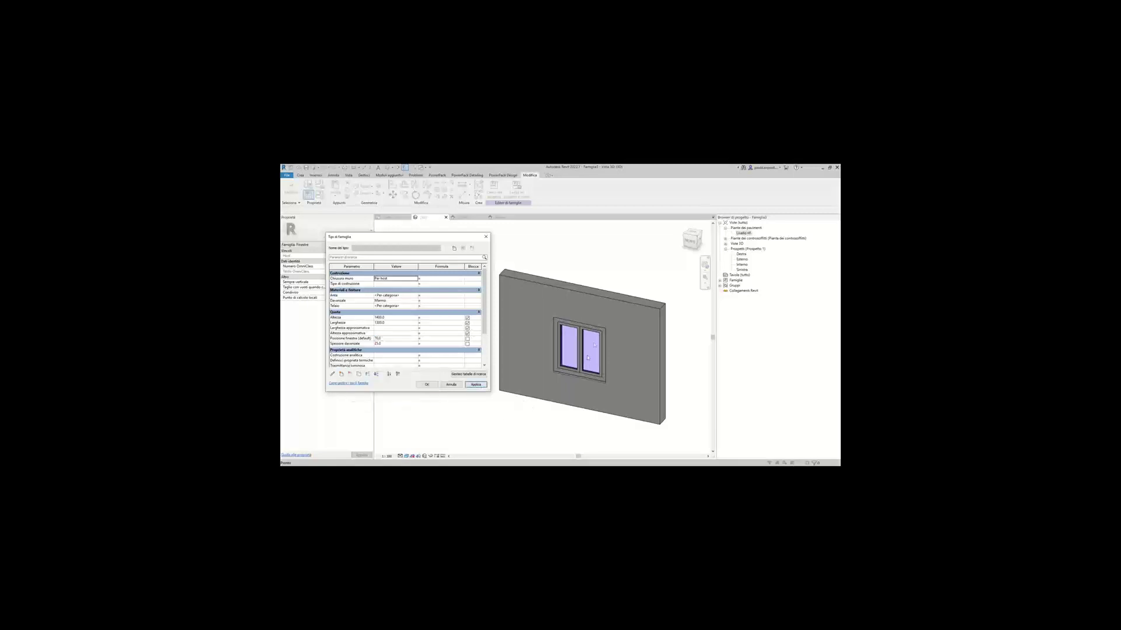
pyautogui.click(426, 384)
# Set Spessore davanzale to 35 and inspect the sill in 3D.
pyautogui.moveTo(475, 405)
pyautogui.keyDown('shift'); pyautogui.mouseDown(button='middle')
pyautogui.moveTo(612, 390)
pyautogui.moveTo(465, 401)
pyautogui.moveTo(667, 385)
pyautogui.moveTo(577, 388)
pyautogui.moveTo(556, 375)
pyautogui.moveTo(618, 380)
pyautogui.mouseUp(button='middle'); pyautogui.keyUp('shift')
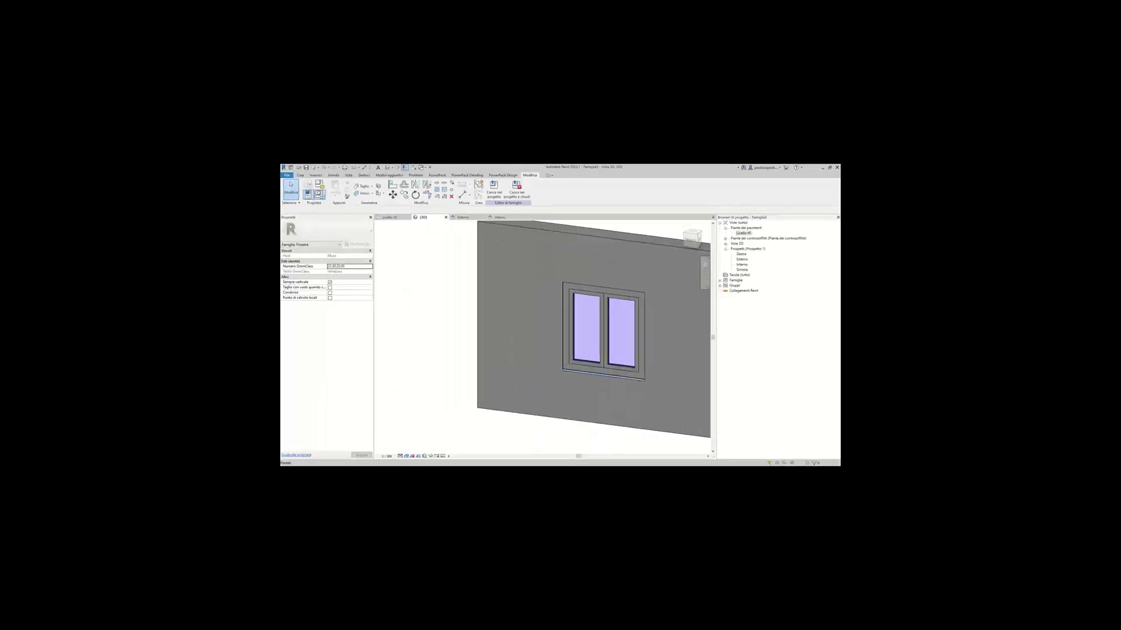
pyautogui.click(319, 195)
pyautogui.click(382, 343)
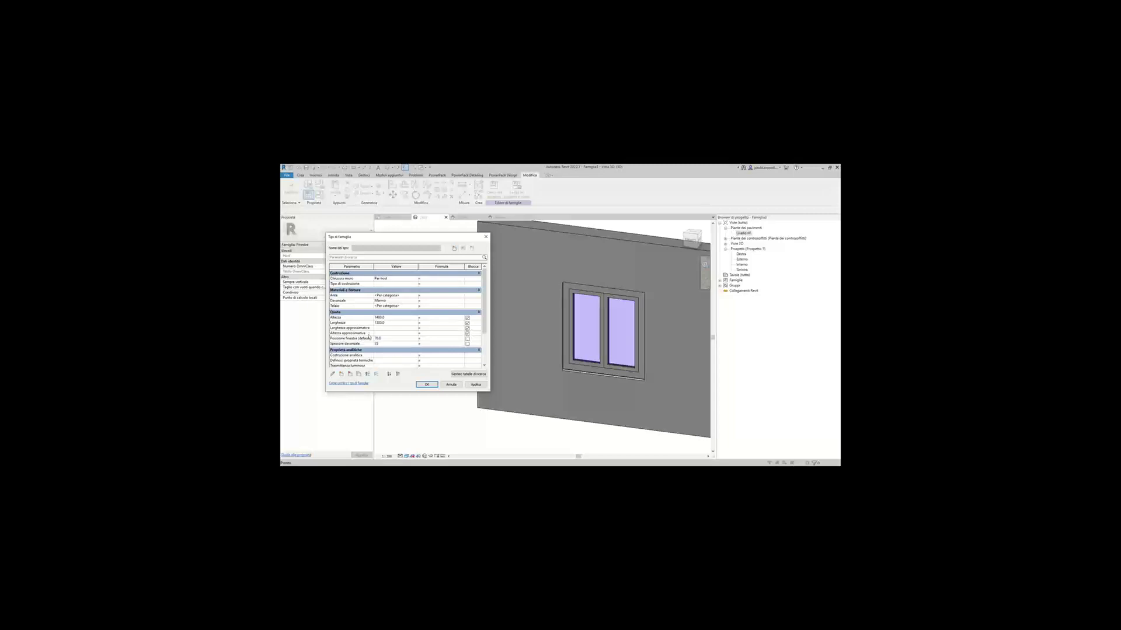
pyautogui.click(477, 385)
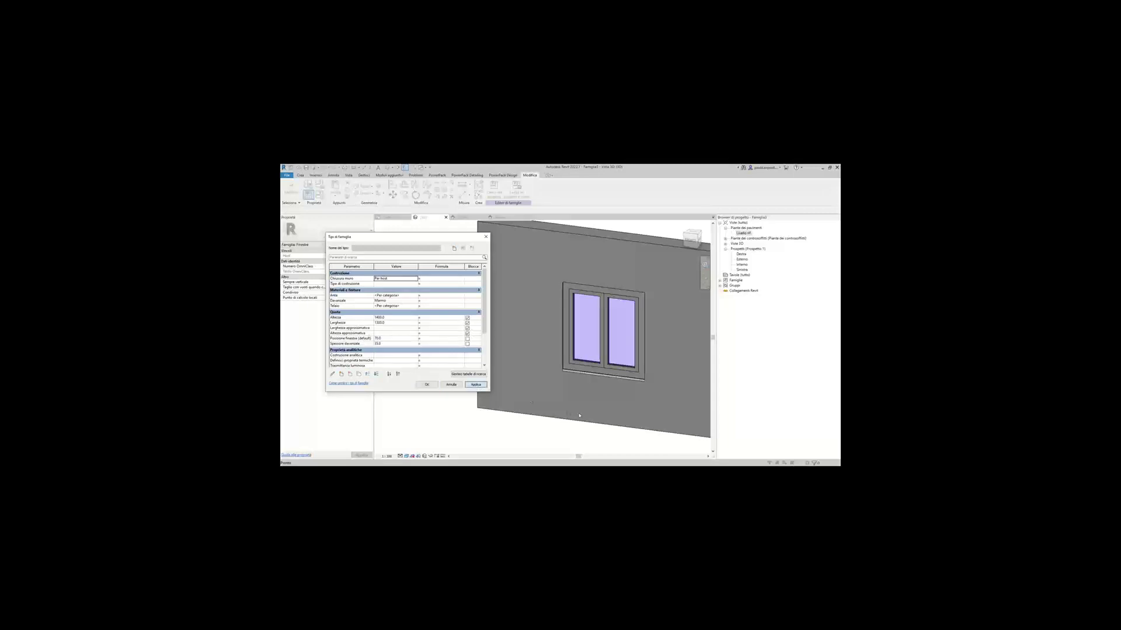
pyautogui.click(427, 385)
pyautogui.moveTo(526, 403)
pyautogui.keyDown('shift'); pyautogui.mouseDown(button='middle')
pyautogui.moveTo(496, 418)
pyautogui.moveTo(509, 404)
pyautogui.mouseUp(button='middle'); pyautogui.keyUp('shift')
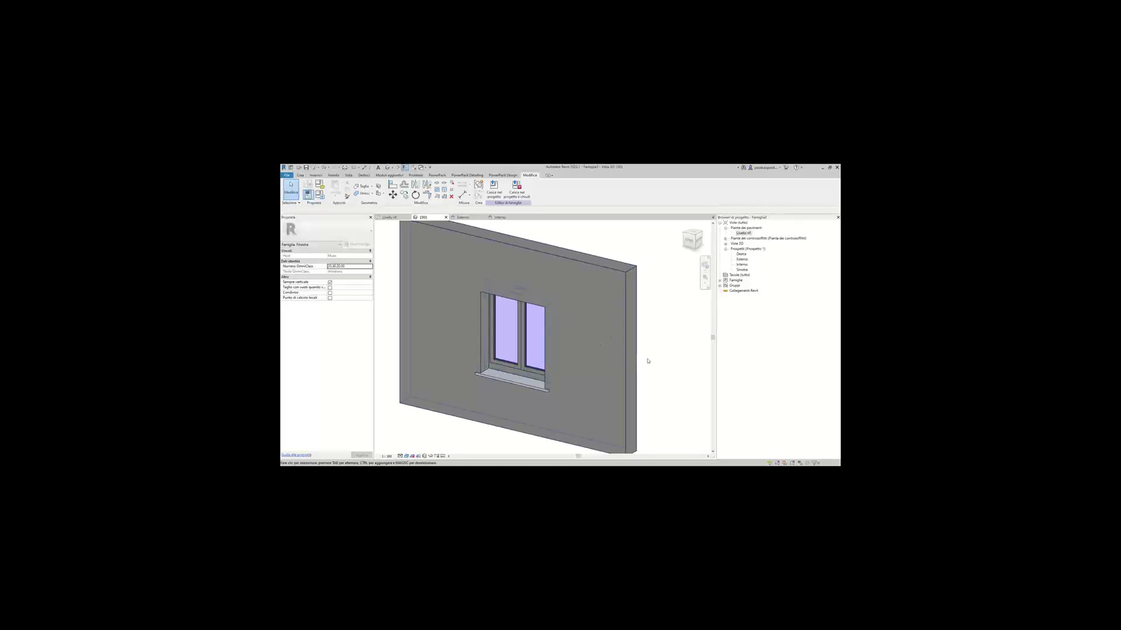
# Review the window in 3D from frontal, isometric and left-side angles, then show the Inserisci tab.
pyautogui.moveTo(524, 388); pyautogui.dragTo(565, 398, button='middle')
pyautogui.scroll(-1, 565, 398)
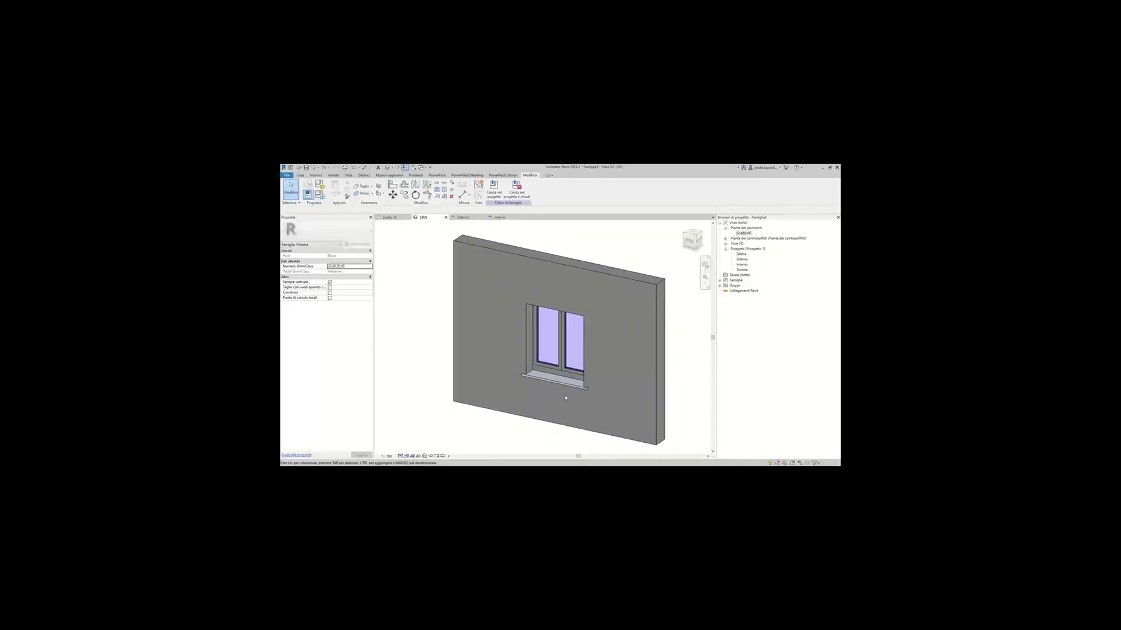
pyautogui.keyDown('shift'); pyautogui.moveTo(607, 374); pyautogui.dragTo(530, 390, button='middle'); pyautogui.keyUp('shift')
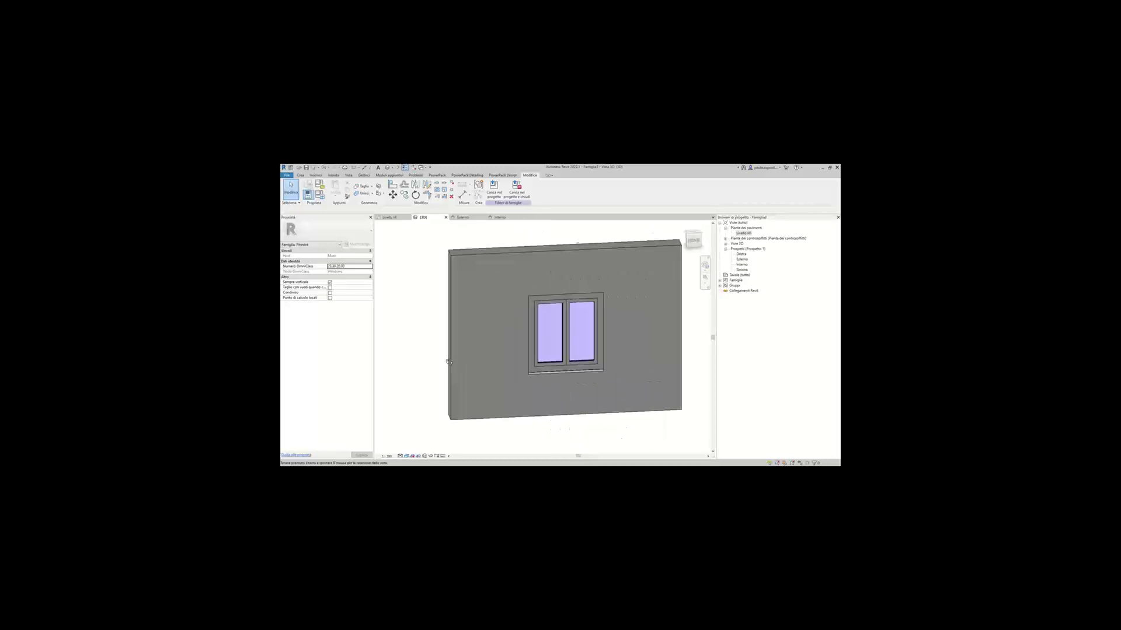
pyautogui.scroll(3, 530, 390)
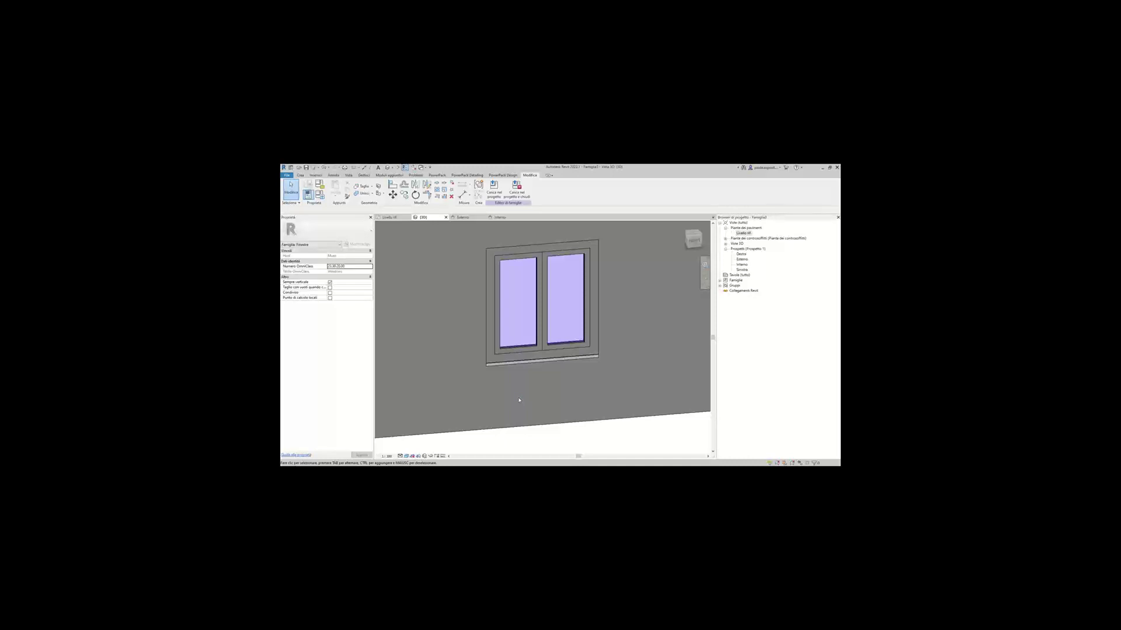
pyautogui.moveTo(519, 400)
pyautogui.keyDown('shift'); pyautogui.mouseDown(button='middle')
pyautogui.moveTo(548, 397)
pyautogui.moveTo(570, 369)
pyautogui.mouseUp(button='middle'); pyautogui.keyUp('shift')
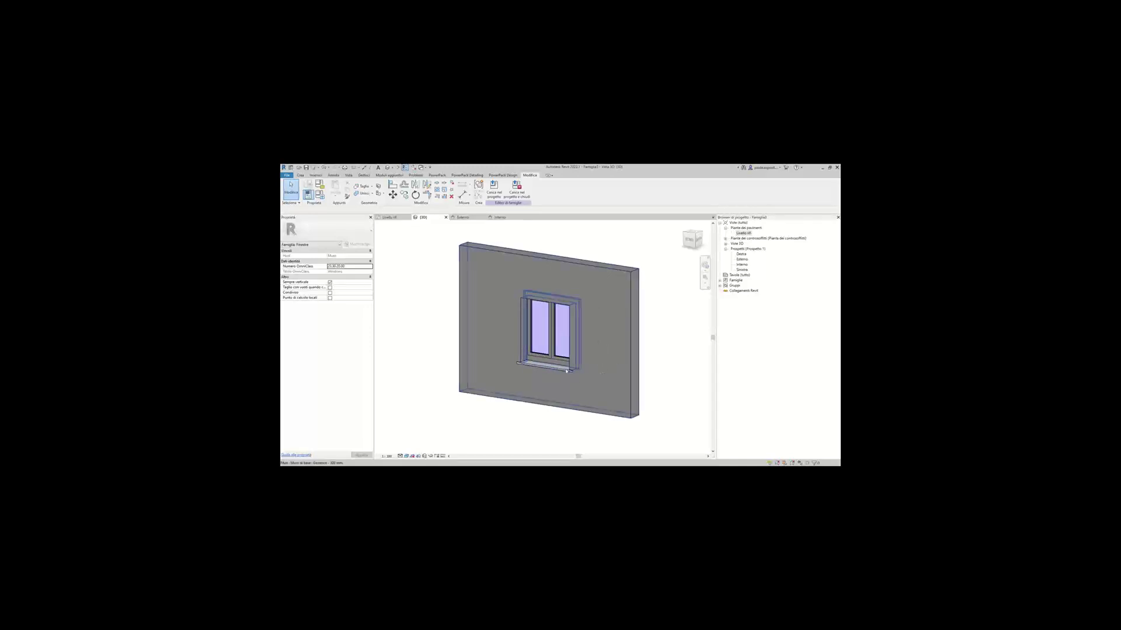
pyautogui.keyDown('shift'); pyautogui.moveTo(602, 370); pyautogui.dragTo(610, 380, button='middle'); pyautogui.keyUp('shift')
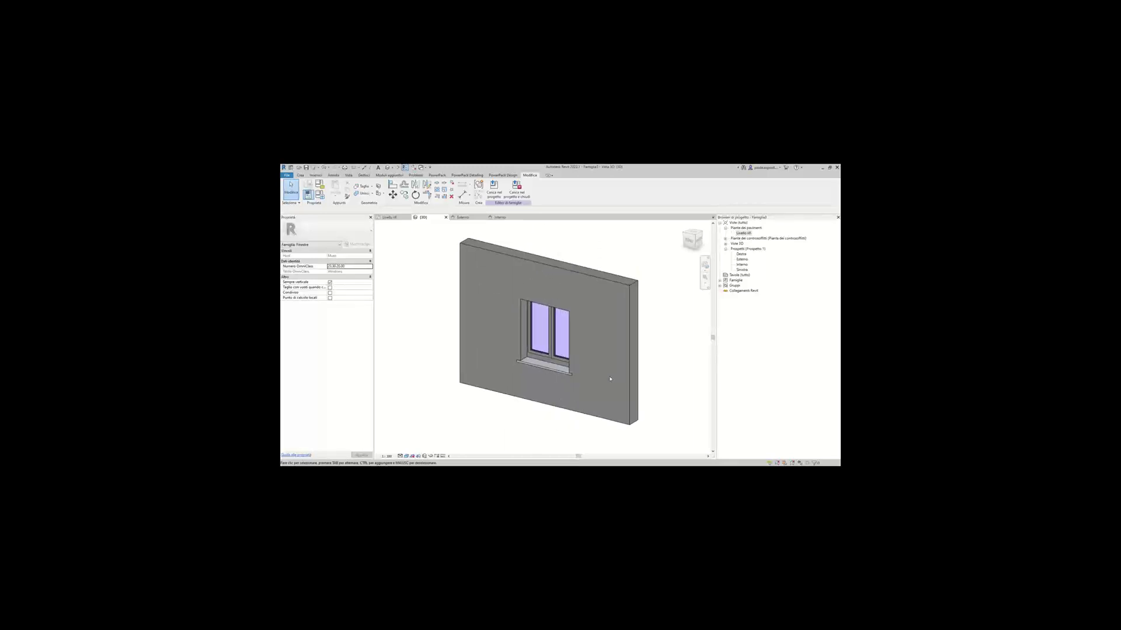
pyautogui.keyDown('shift'); pyautogui.moveTo(610, 380); pyautogui.dragTo(675, 417, button='middle'); pyautogui.keyUp('shift')
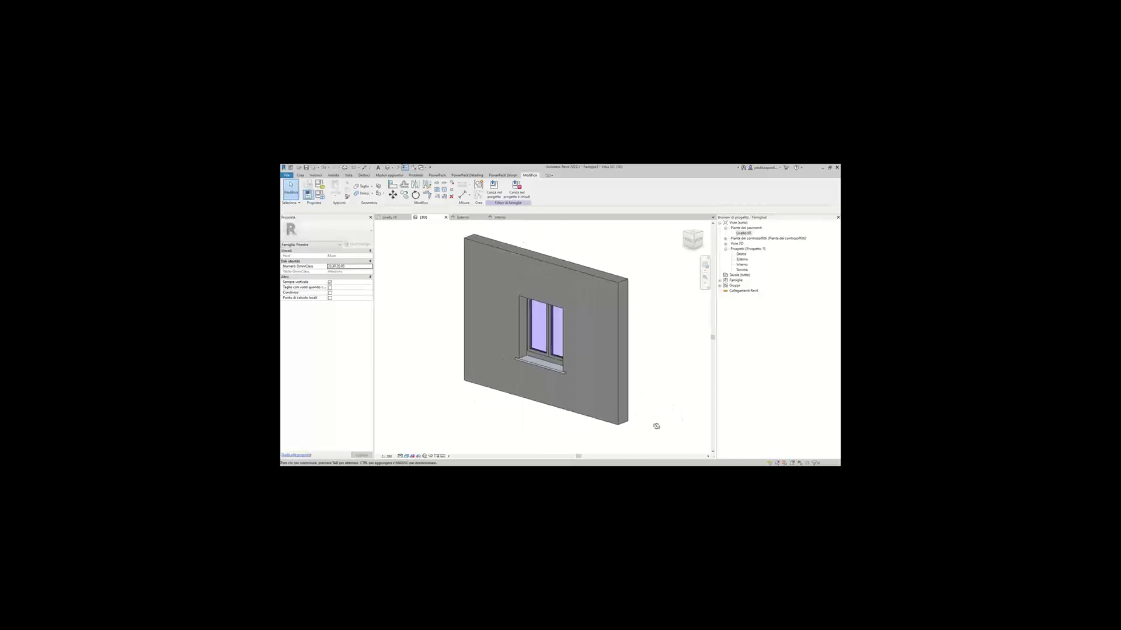
pyautogui.click(315, 175)
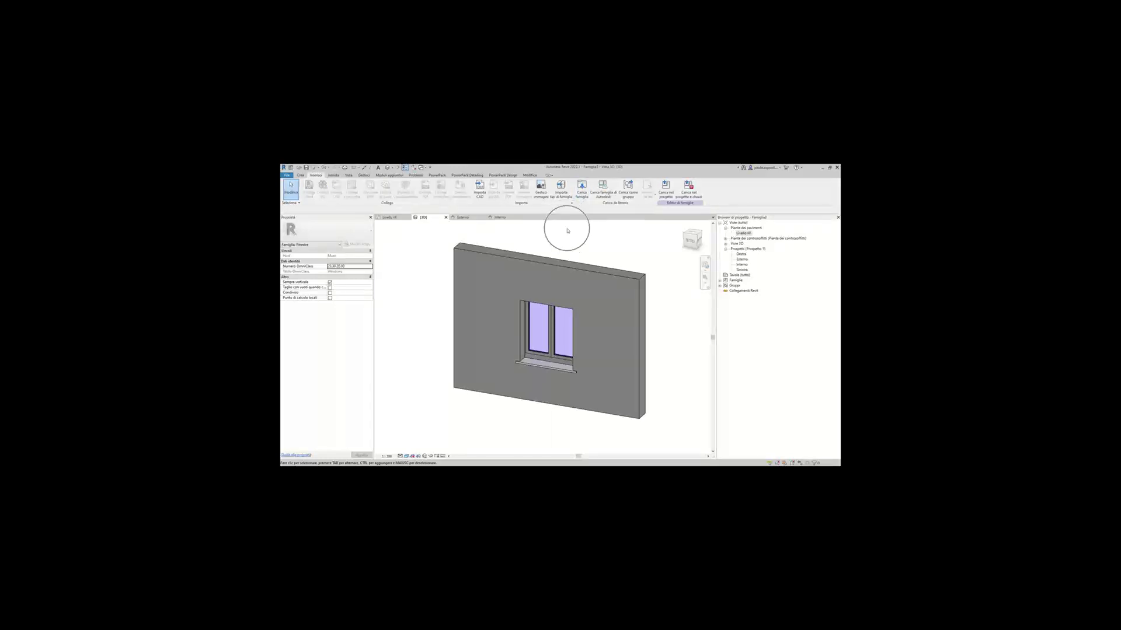
# Load Persiana.rfa from the Finestre folder, then briefly open and cancel the Autodesk family library.
pyautogui.click(582, 188)
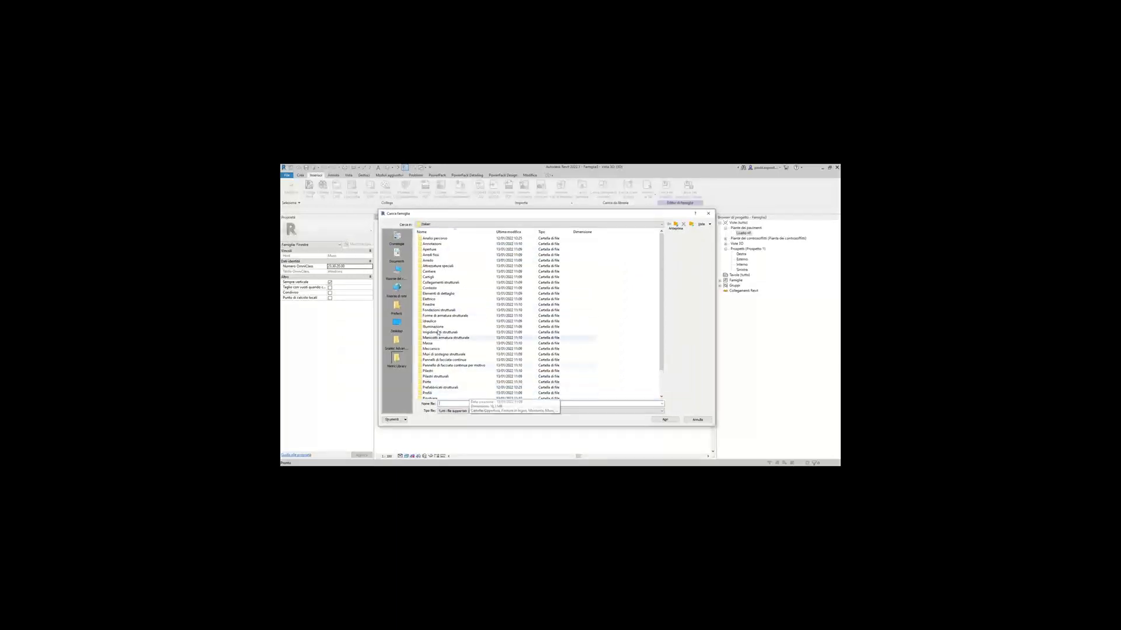
pyautogui.doubleClick(428, 304)
pyautogui.scroll(-5, 456, 327)
pyautogui.click(501, 393)
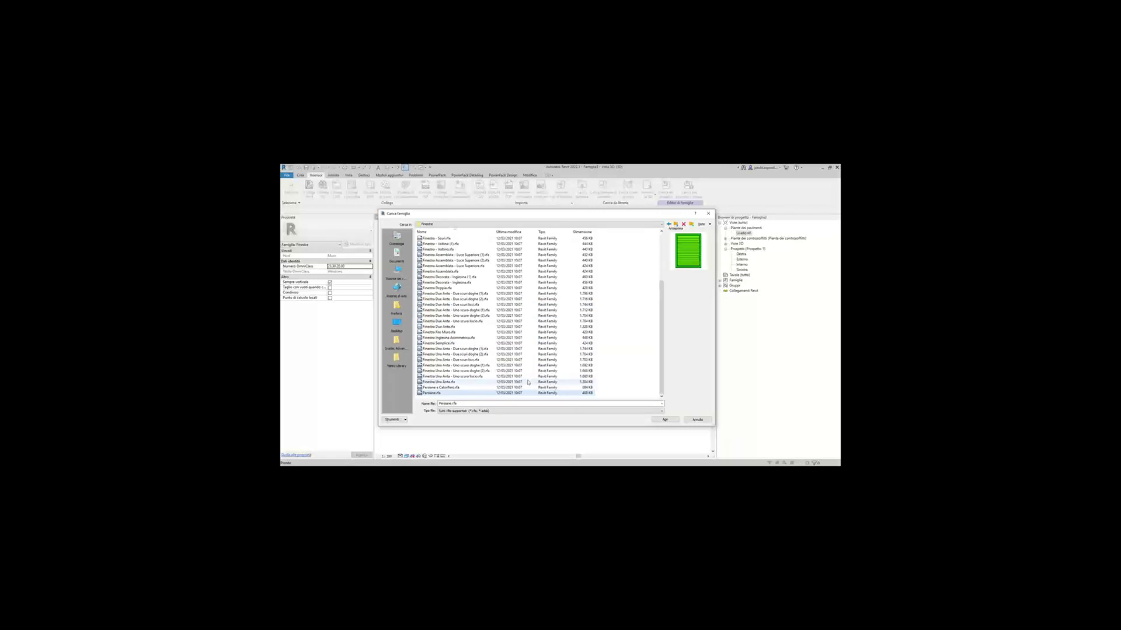
pyautogui.click(675, 420)
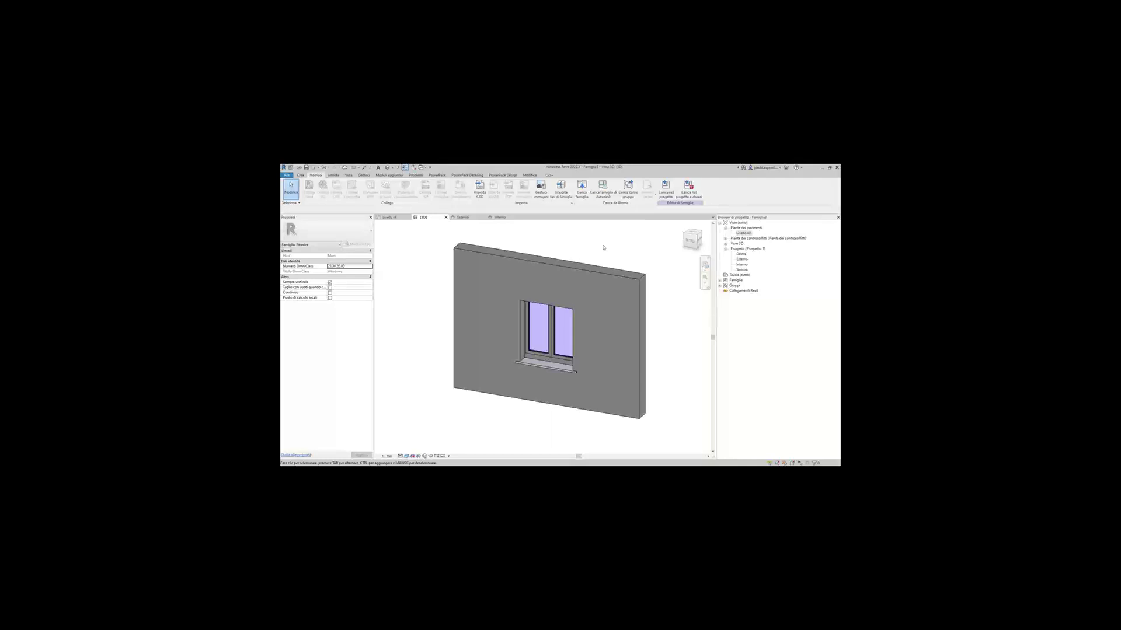
pyautogui.click(603, 189)
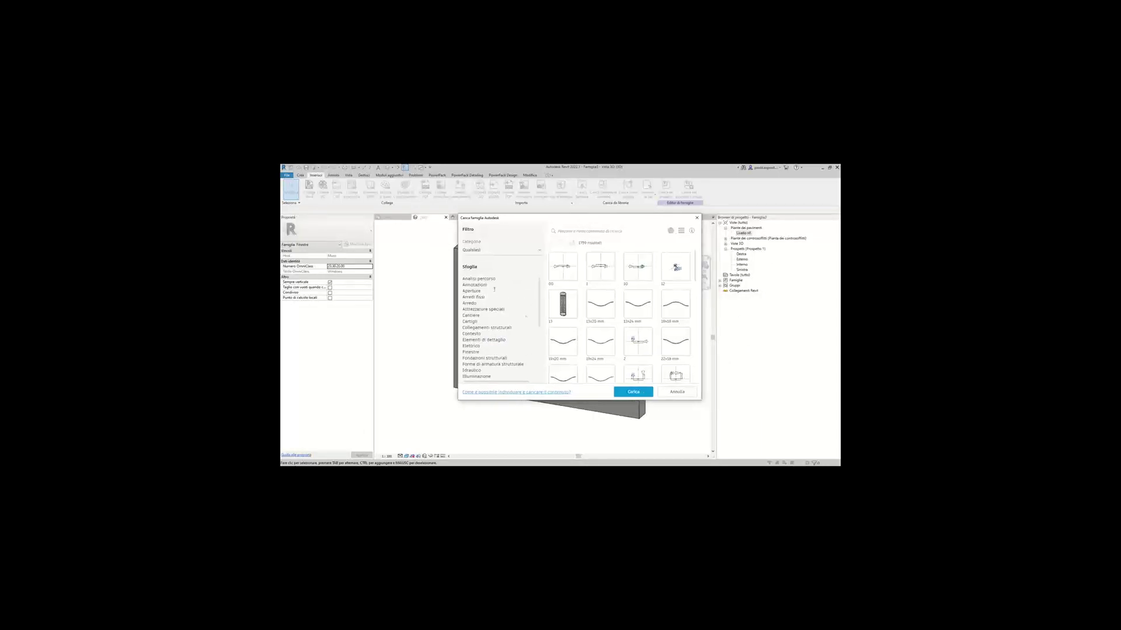
pyautogui.click(677, 392)
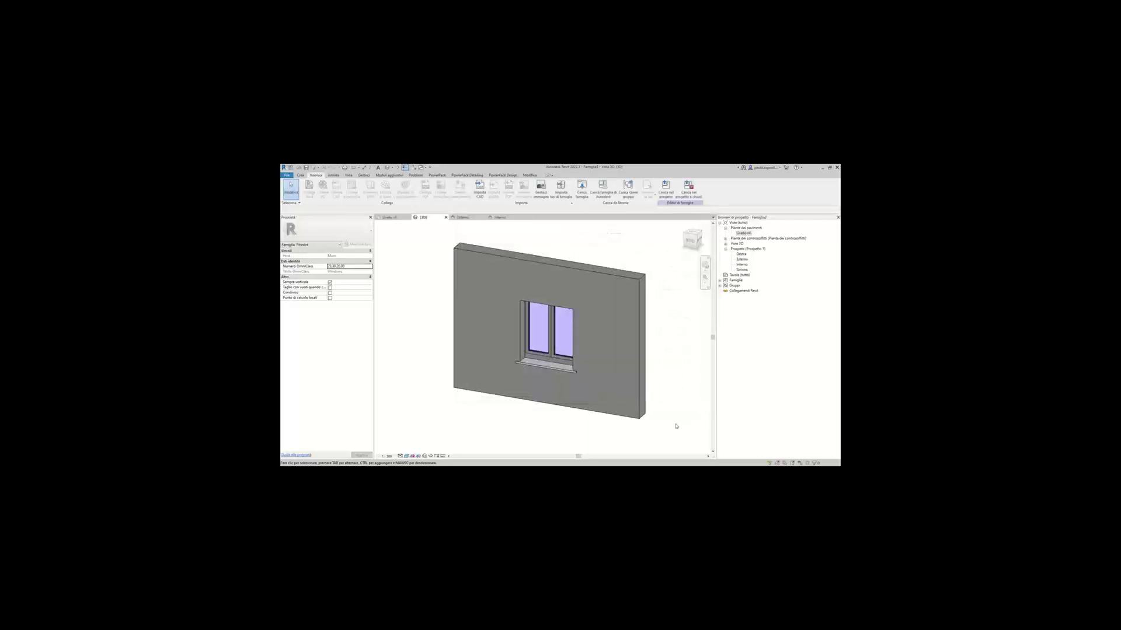
# Pick the 120 x 90 cm Persiane shutter type and open the Livello rif. floor plan.
pyautogui.click(721, 280)
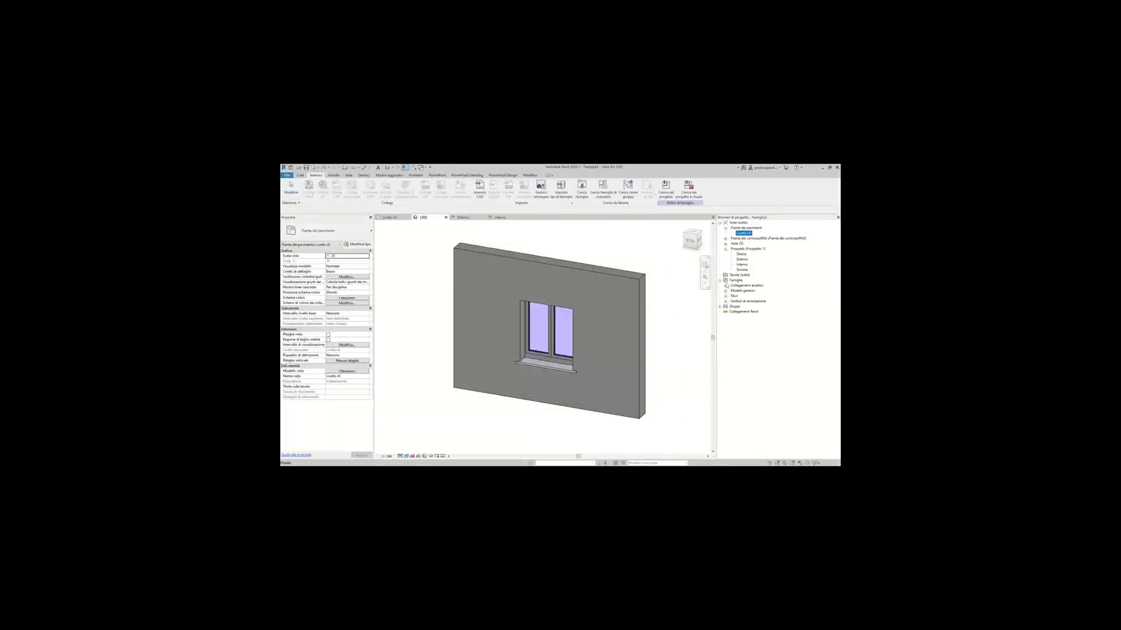
pyautogui.click(725, 291)
pyautogui.click(731, 296)
pyautogui.click(742, 290)
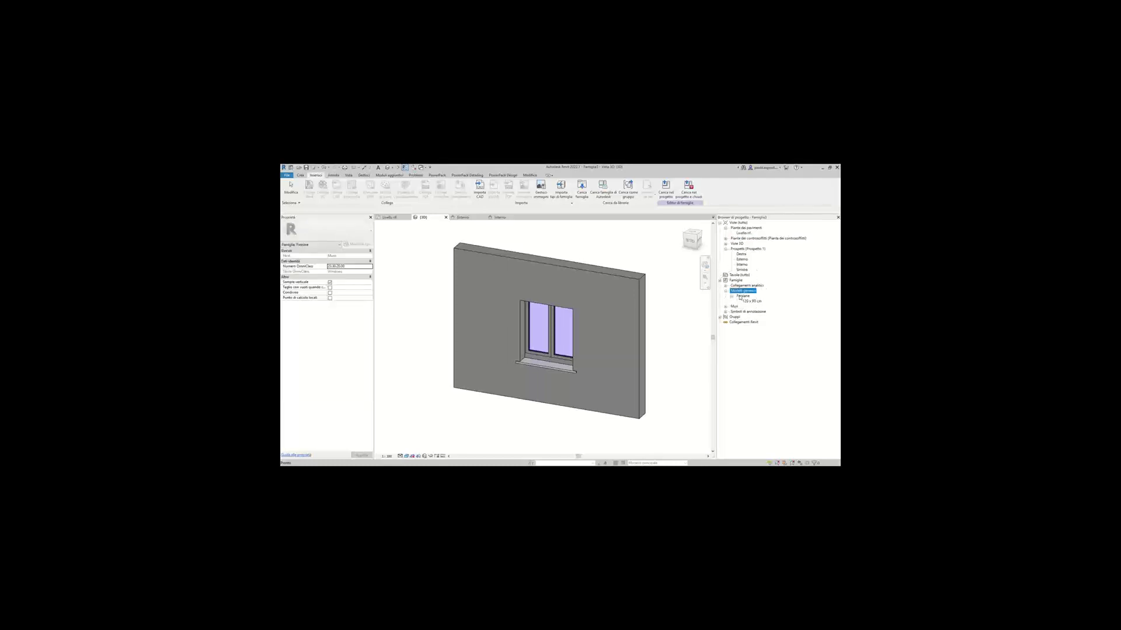
pyautogui.click(752, 301)
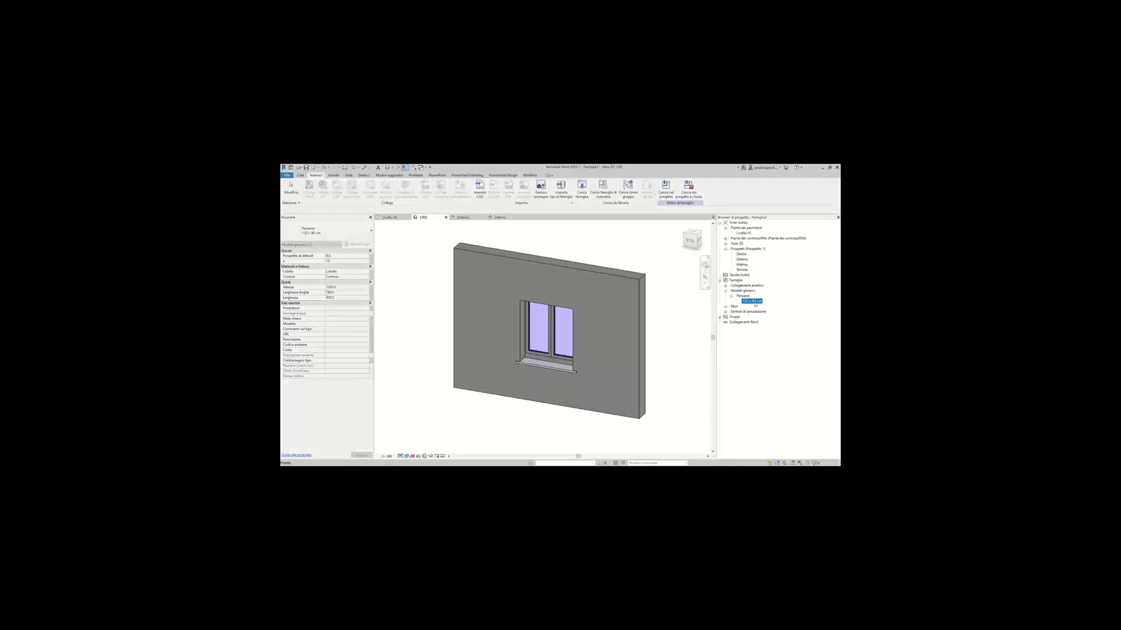
pyautogui.click(743, 233)
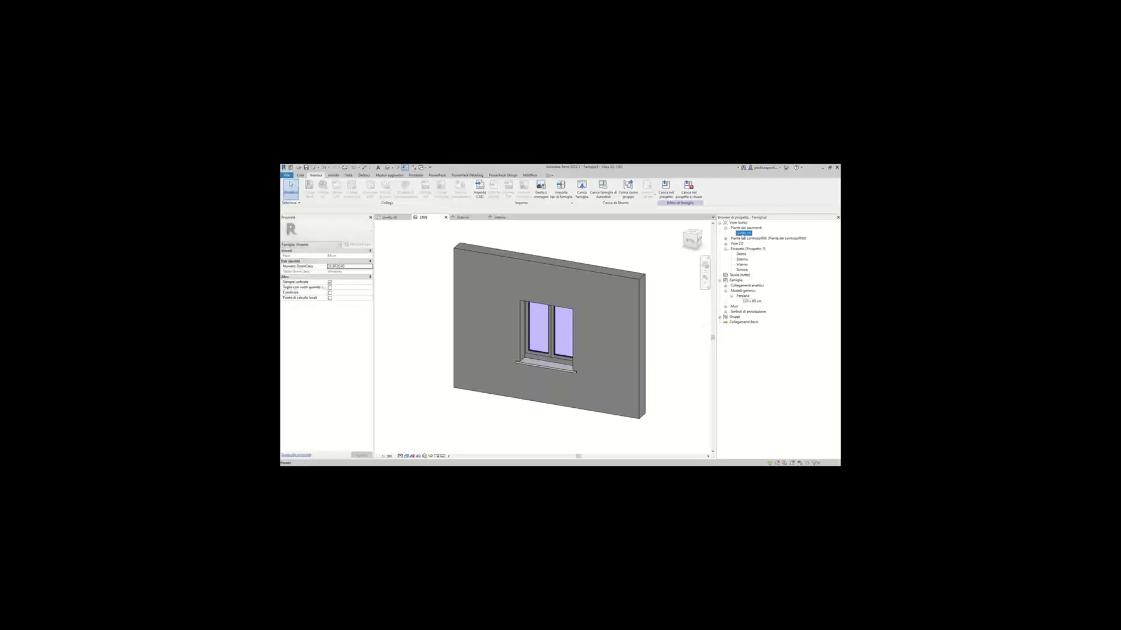
pyautogui.doubleClick(743, 233)
# Place the Persiane 120x90 shutter next to the window in plan.
pyautogui.scroll(-5, 562, 366)
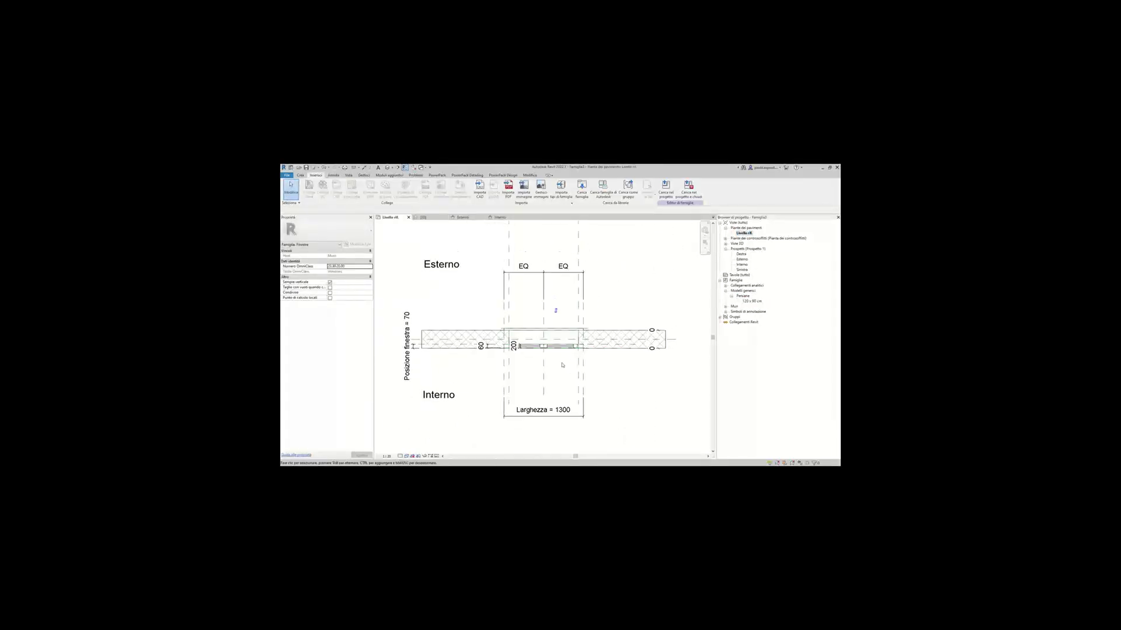
pyautogui.click(304, 176)
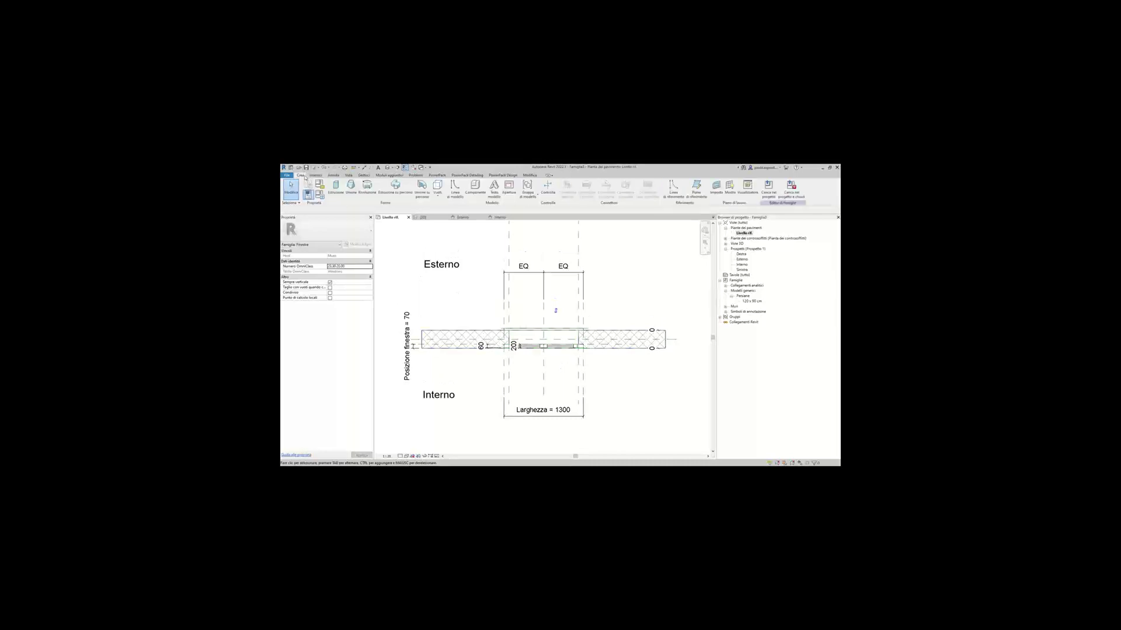
pyautogui.click(475, 188)
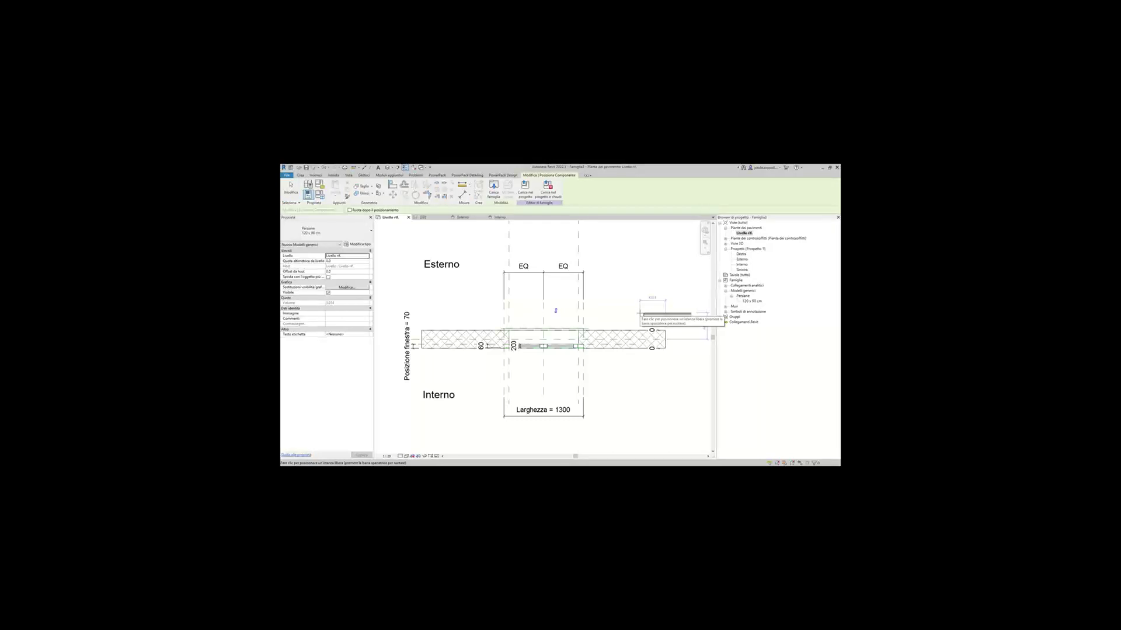
pyautogui.scroll(2, 638, 314)
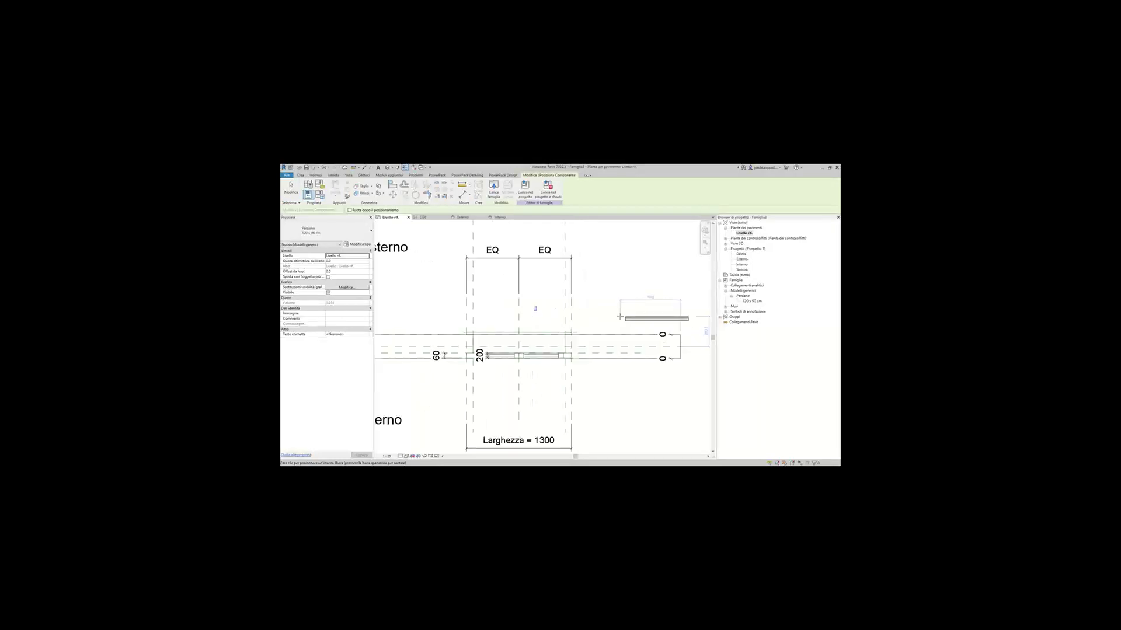
pyautogui.click(588, 324)
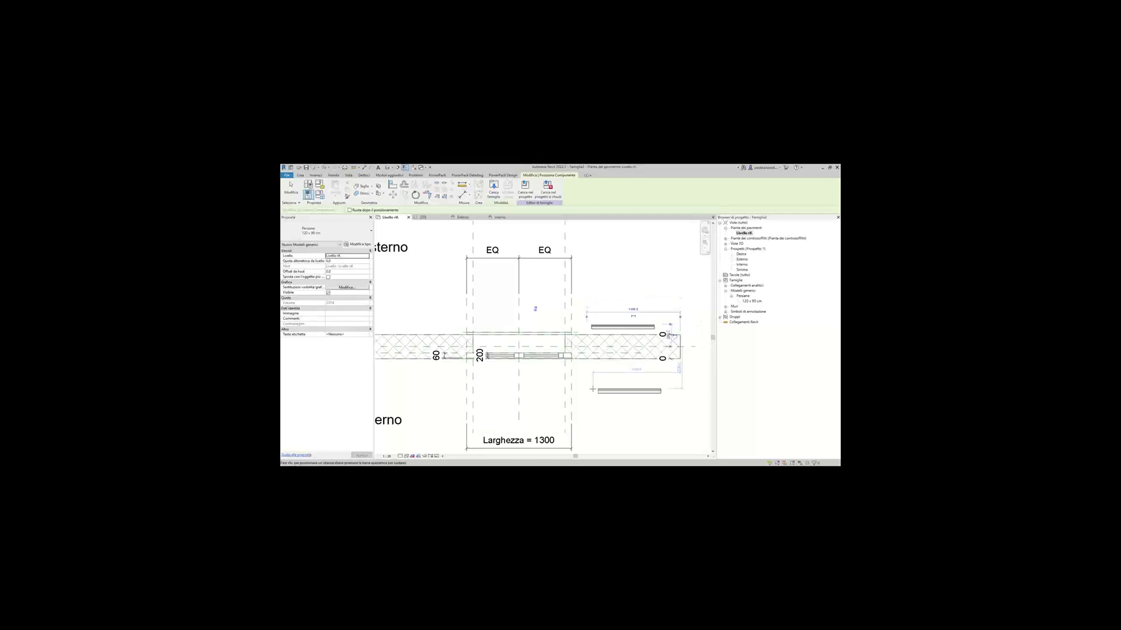
pyautogui.press('Escape')
pyautogui.press('Escape')
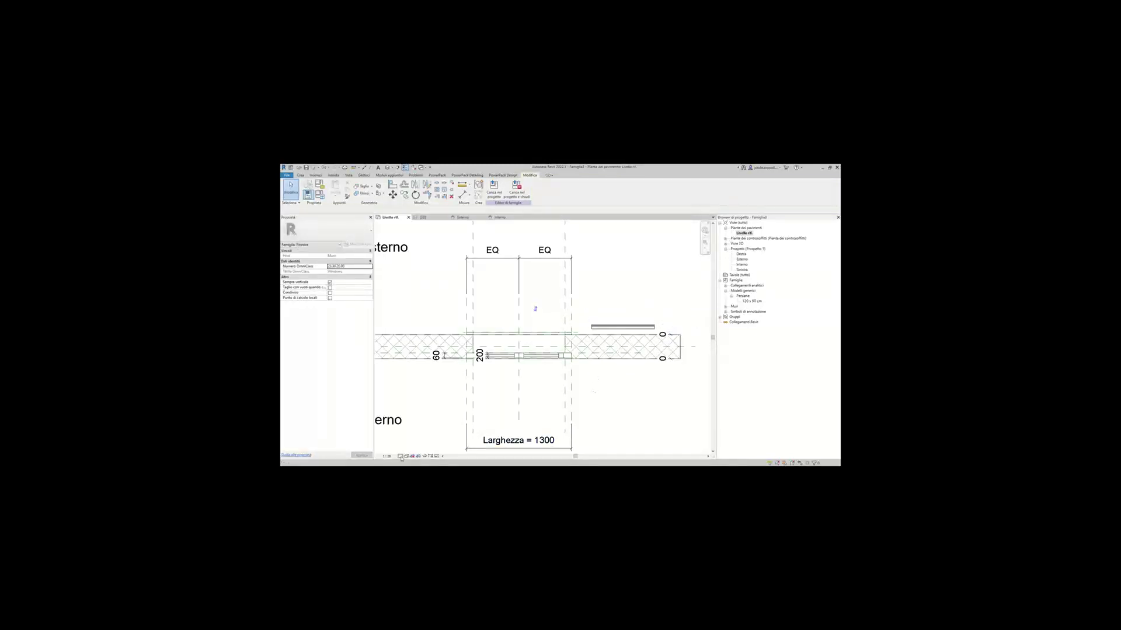
pyautogui.scroll(2, 588, 343)
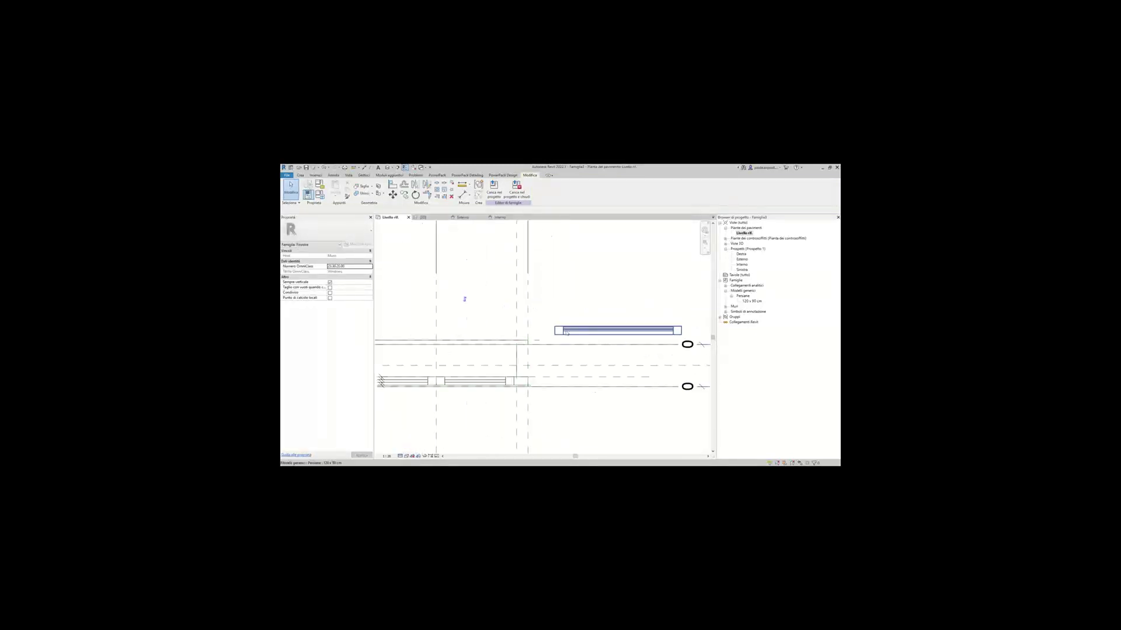
pyautogui.scroll(-2, 586, 362)
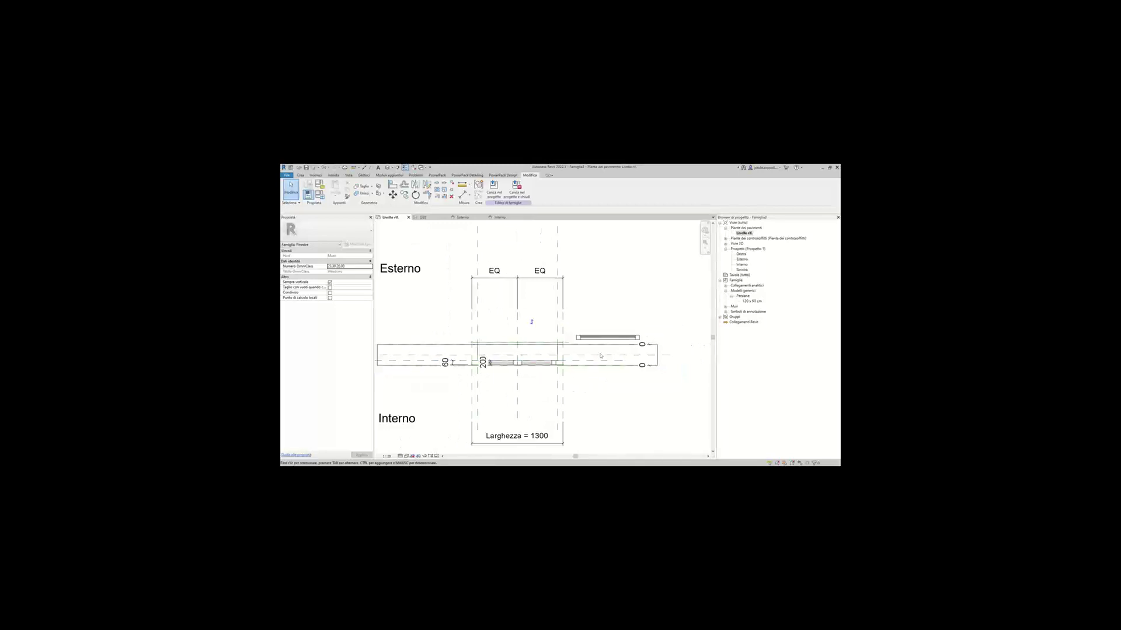
pyautogui.scroll(1, 601, 356)
pyautogui.scroll(1, 595, 333)
pyautogui.scroll(1, 589, 301)
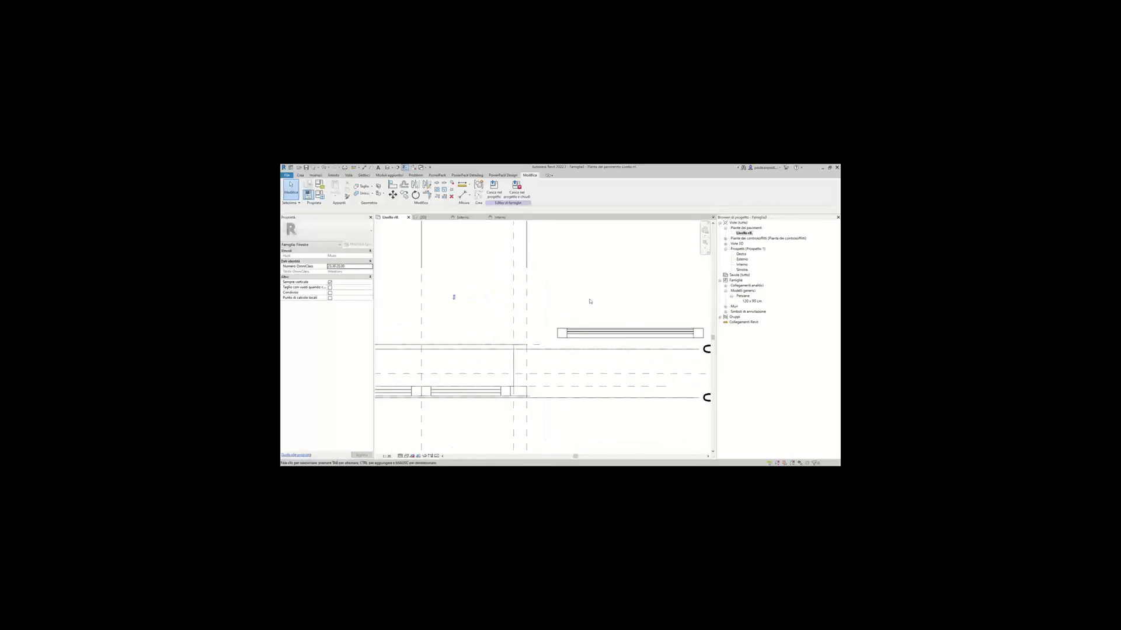
pyautogui.scroll(-2, 590, 301)
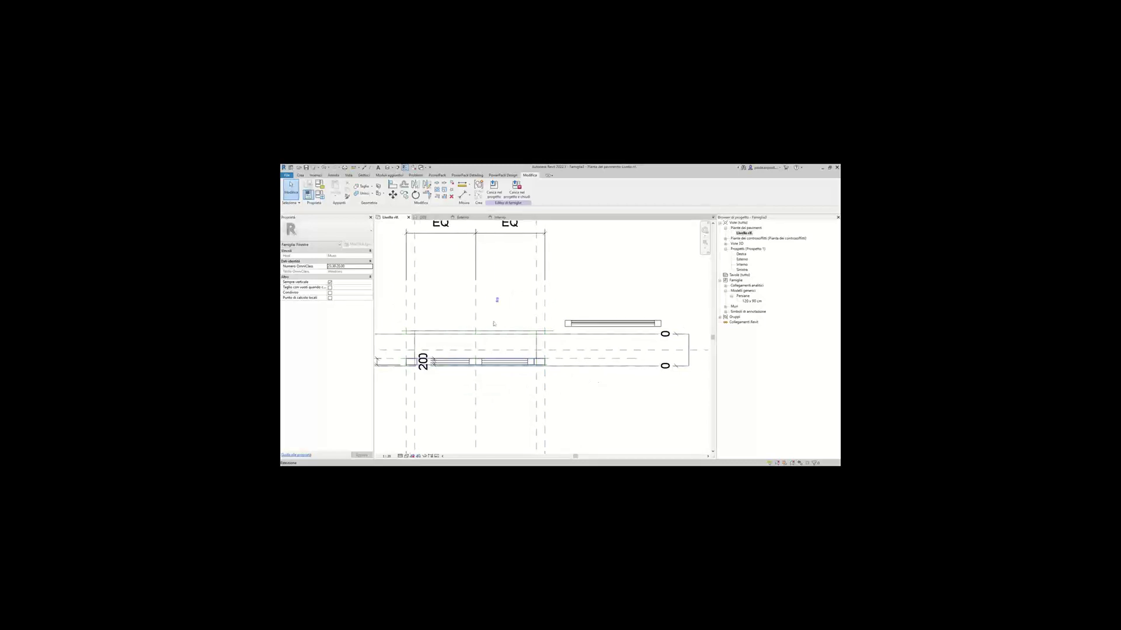
# Align the shutter's edges to the vertical reference line and the wall face.
pyautogui.click(392, 186)
pyautogui.scroll(2, 557, 296)
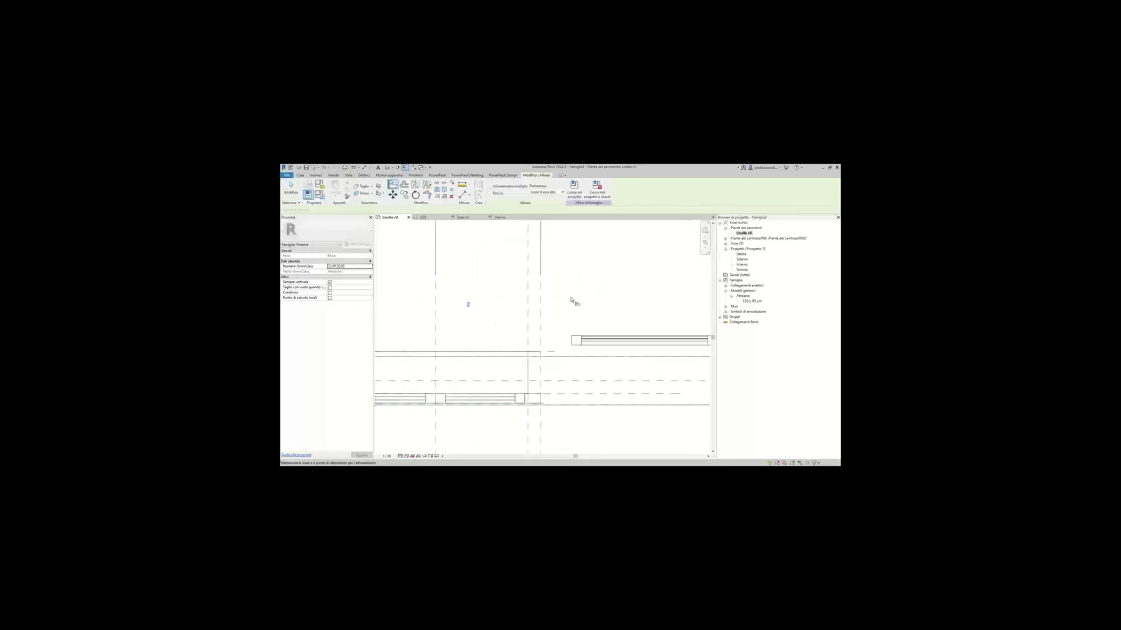
pyautogui.click(528, 331)
pyautogui.click(573, 341)
pyautogui.click(540, 354)
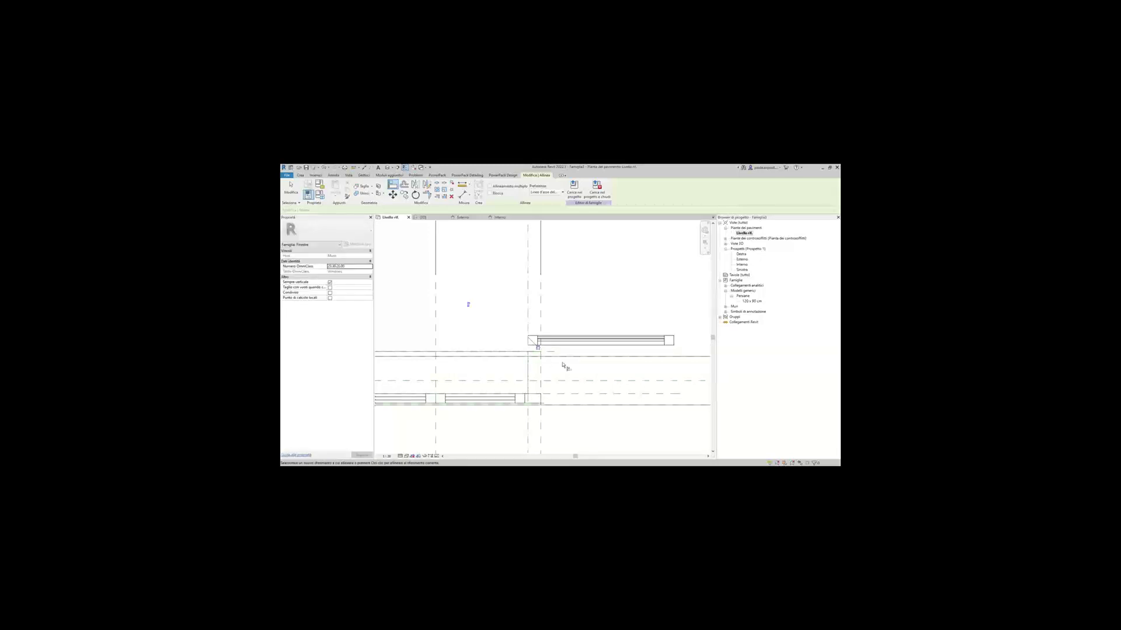
pyautogui.click(566, 345)
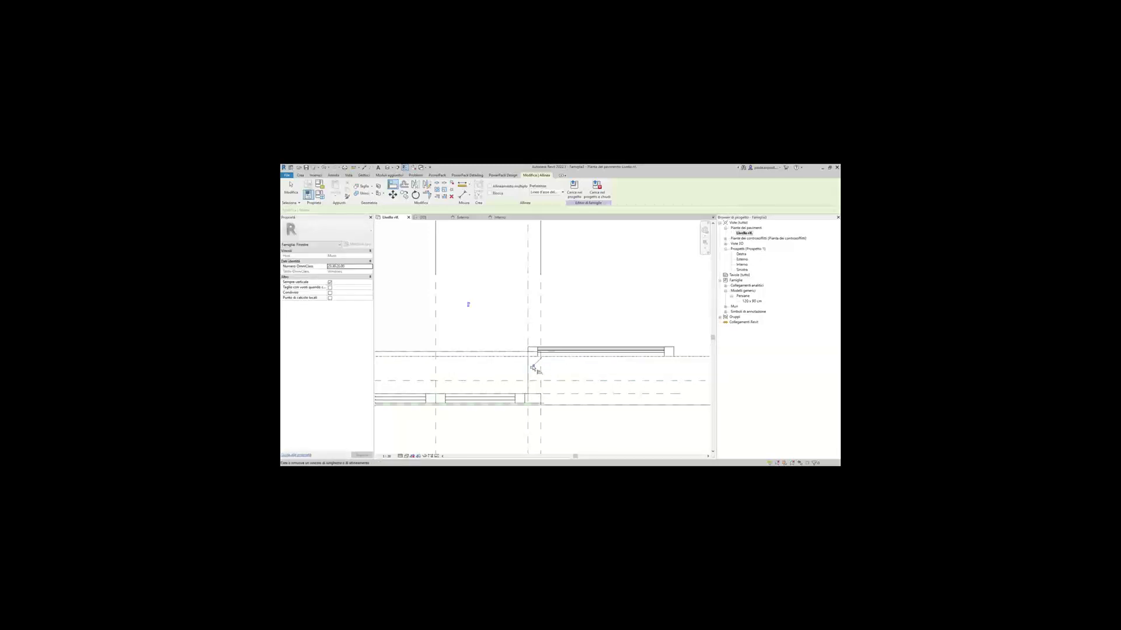
pyautogui.press('Escape')
# Recentre the plan on the window and view the placed shutter in 3D.
pyautogui.scroll(-3, 600, 313)
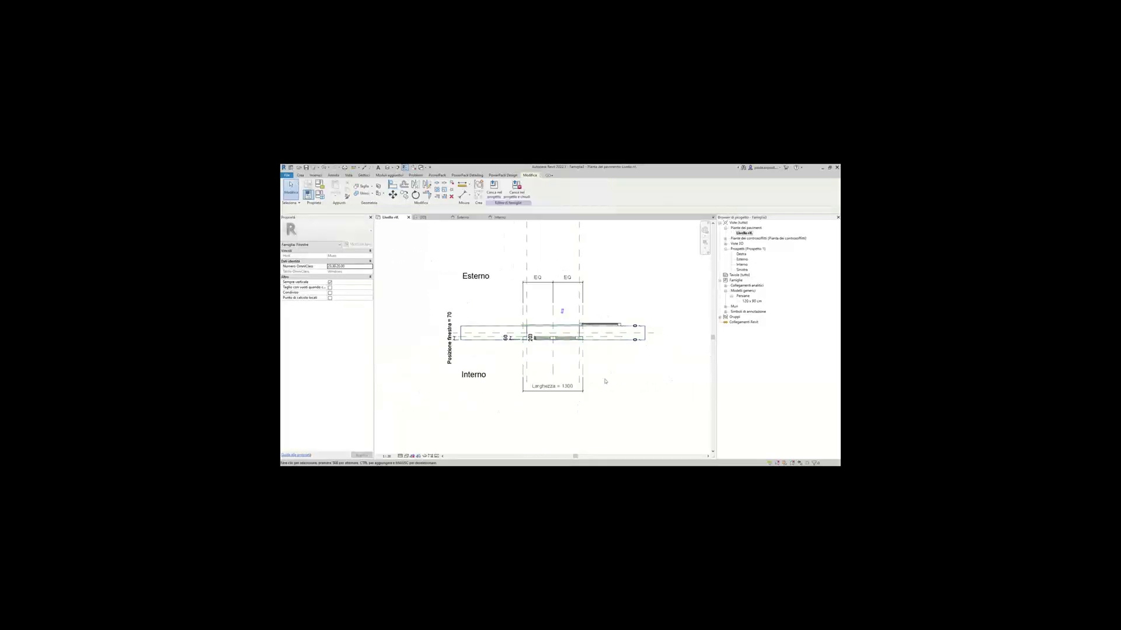
pyautogui.scroll(2, 593, 370)
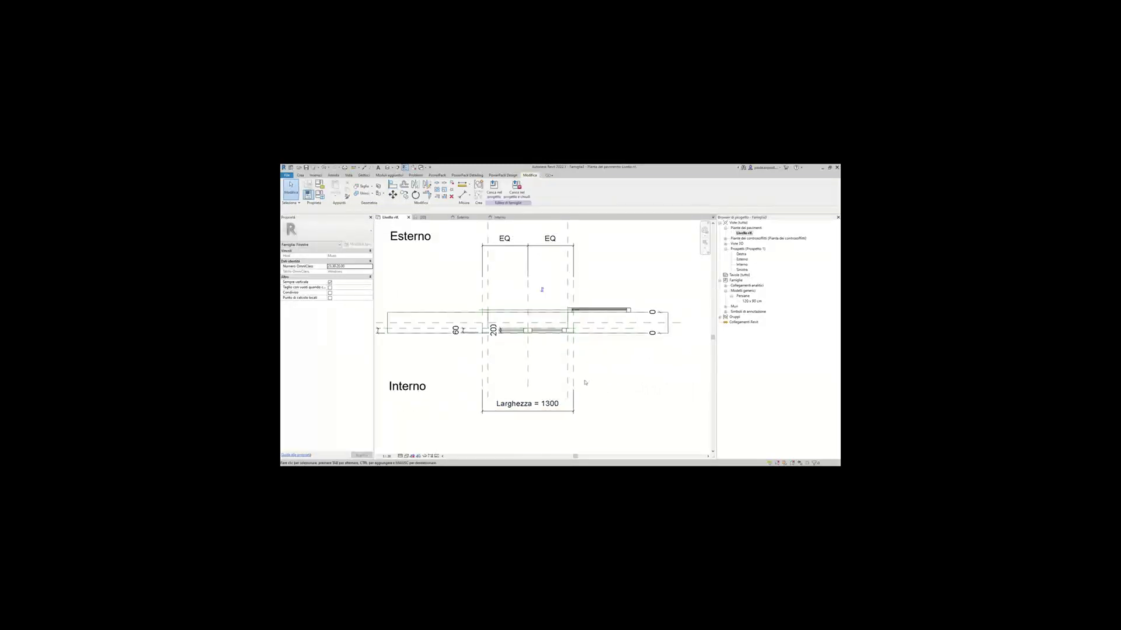
pyautogui.moveTo(589, 370); pyautogui.dragTo(568, 333, button='middle')
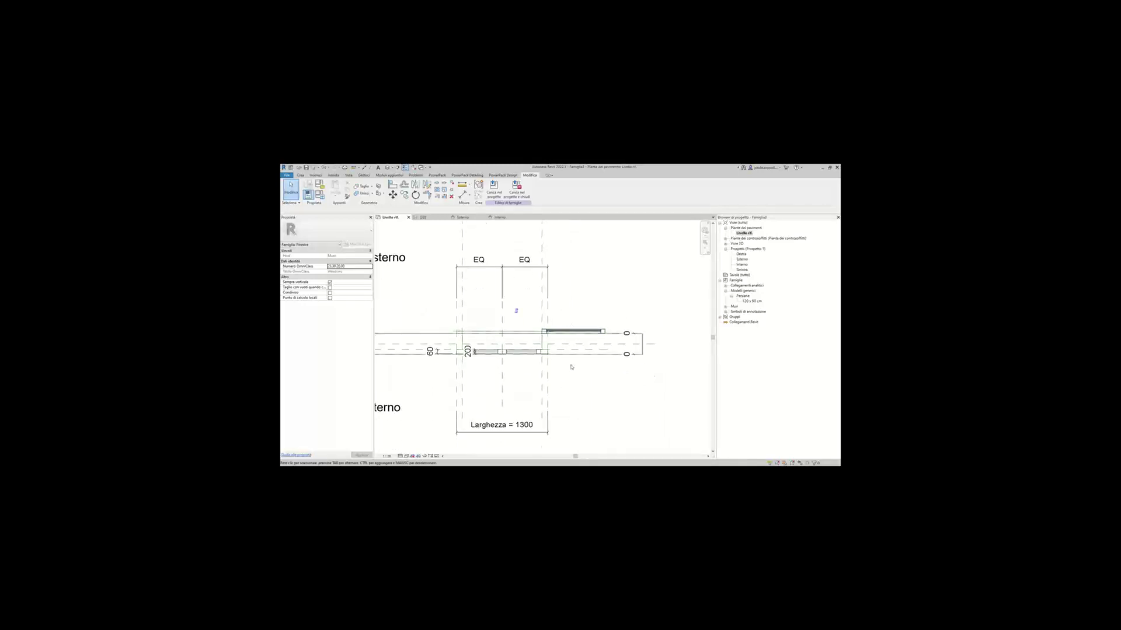
pyautogui.scroll(3, 578, 324)
pyautogui.scroll(-2, 587, 318)
pyautogui.moveTo(590, 314); pyautogui.dragTo(586, 312, button='middle')
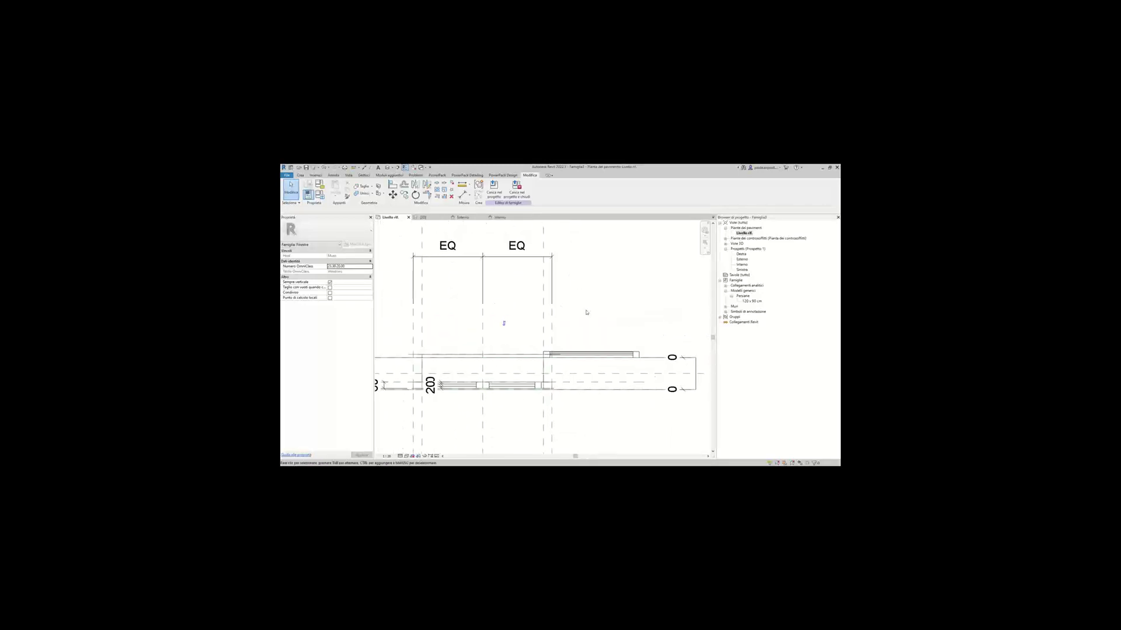
pyautogui.scroll(-1, 587, 312)
pyautogui.scroll(-1, 587, 312)
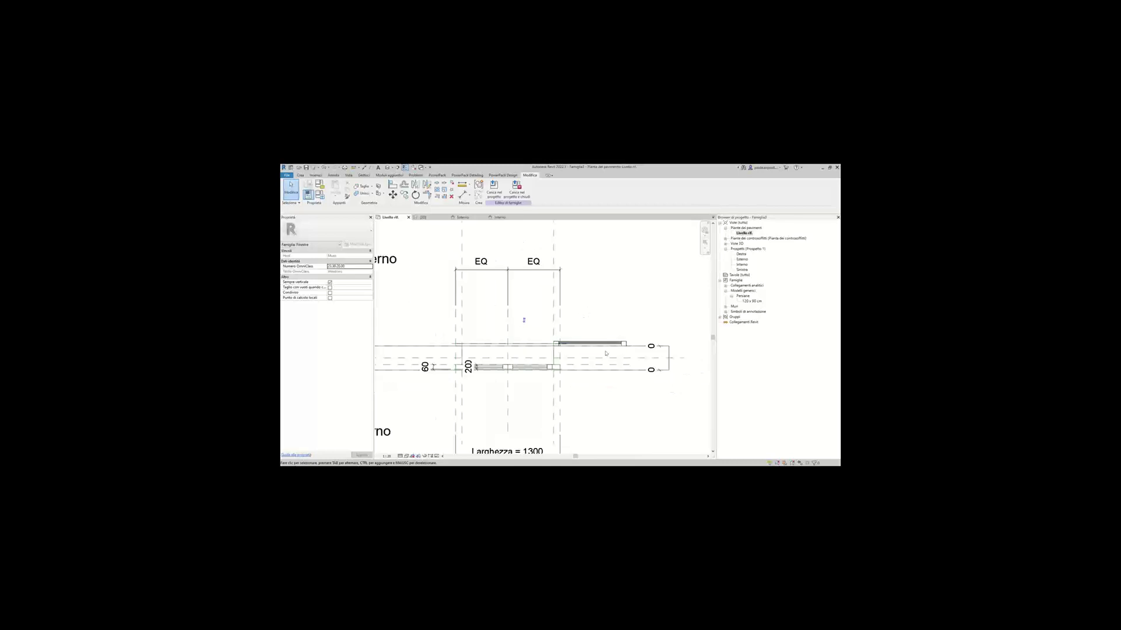
pyautogui.click(398, 167)
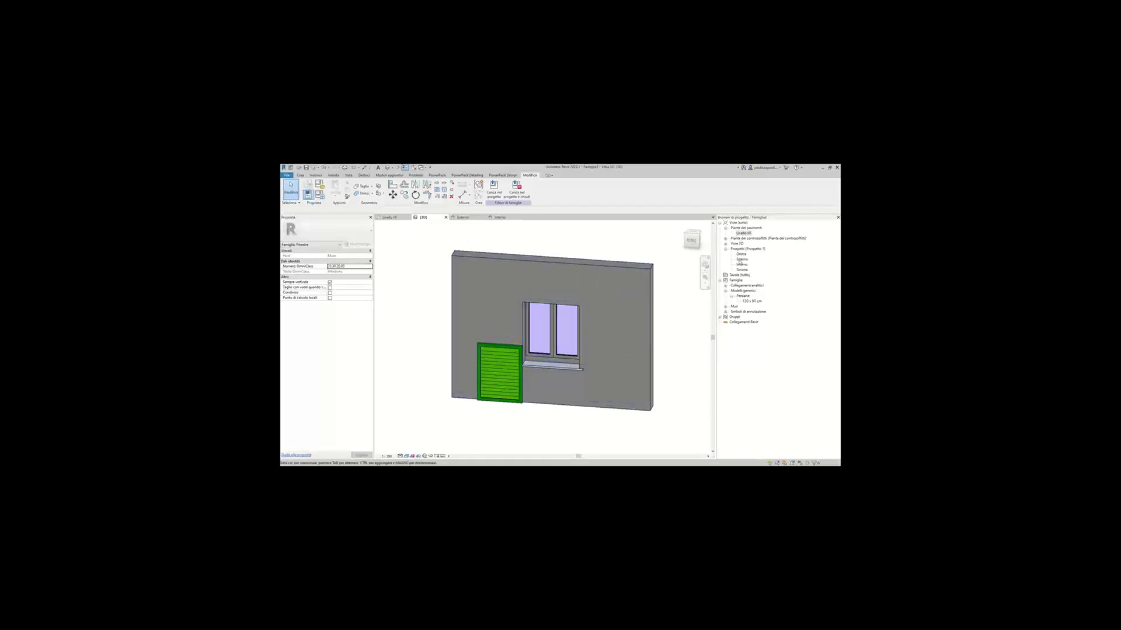
# Show the Esterno elevation at a finer detail level, zoomed in on the window and shutter.
pyautogui.doubleClick(741, 259)
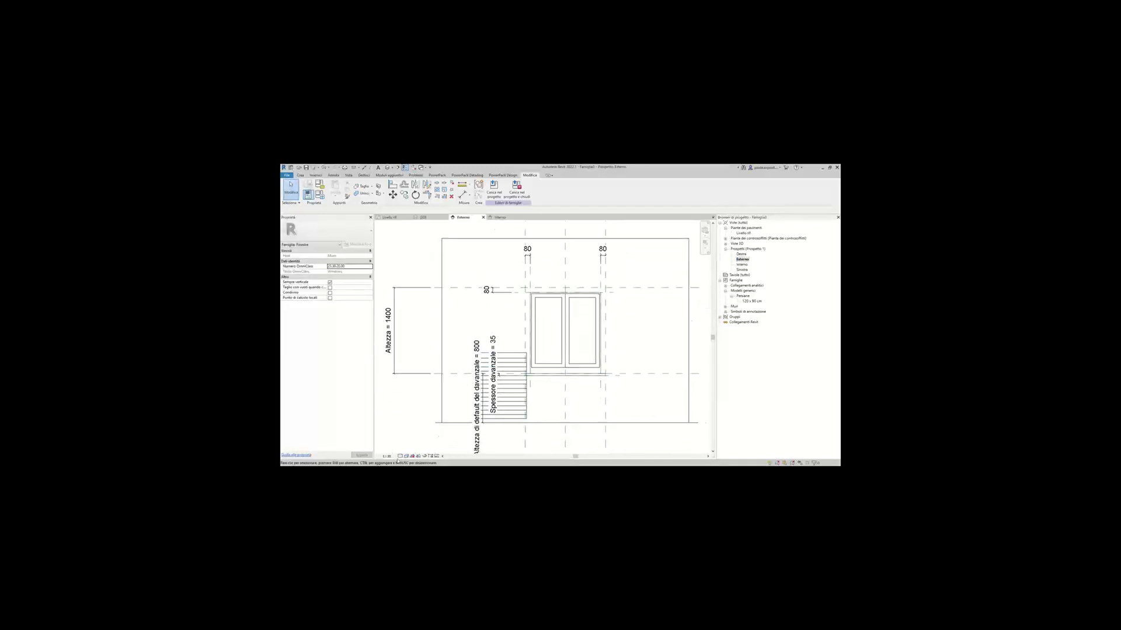
pyautogui.click(400, 456)
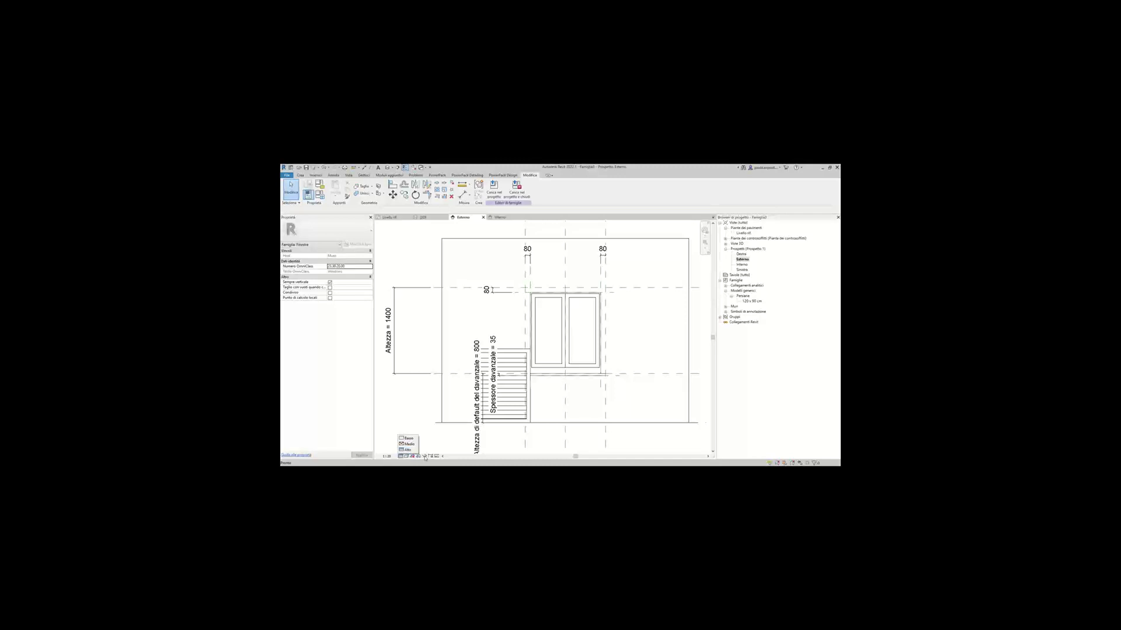
pyautogui.click(465, 440)
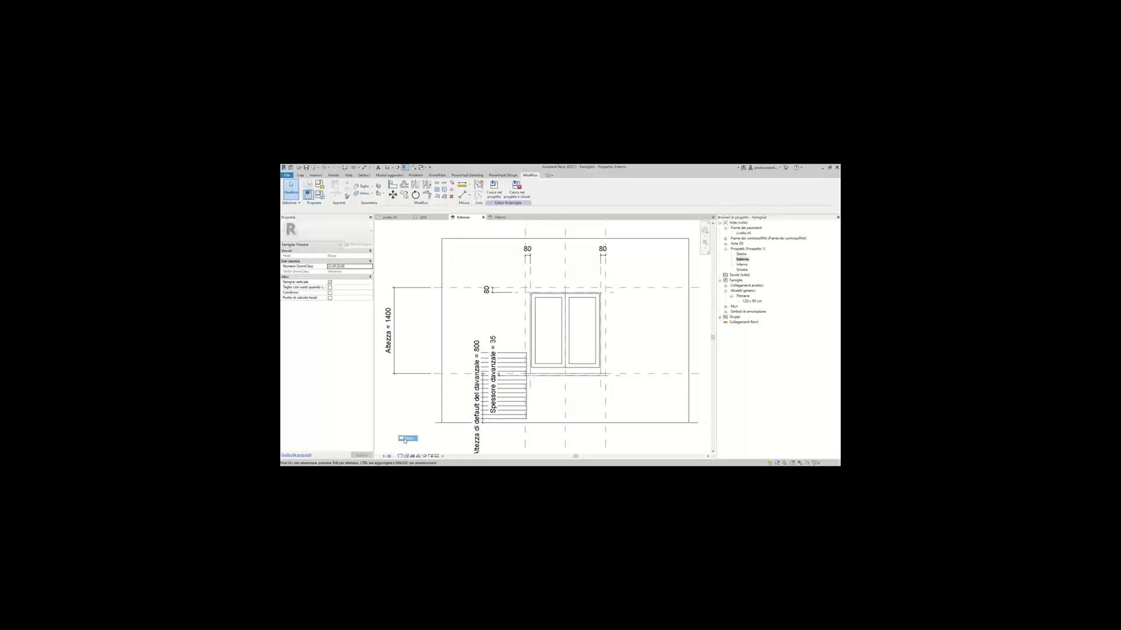
pyautogui.scroll(3, 497, 399)
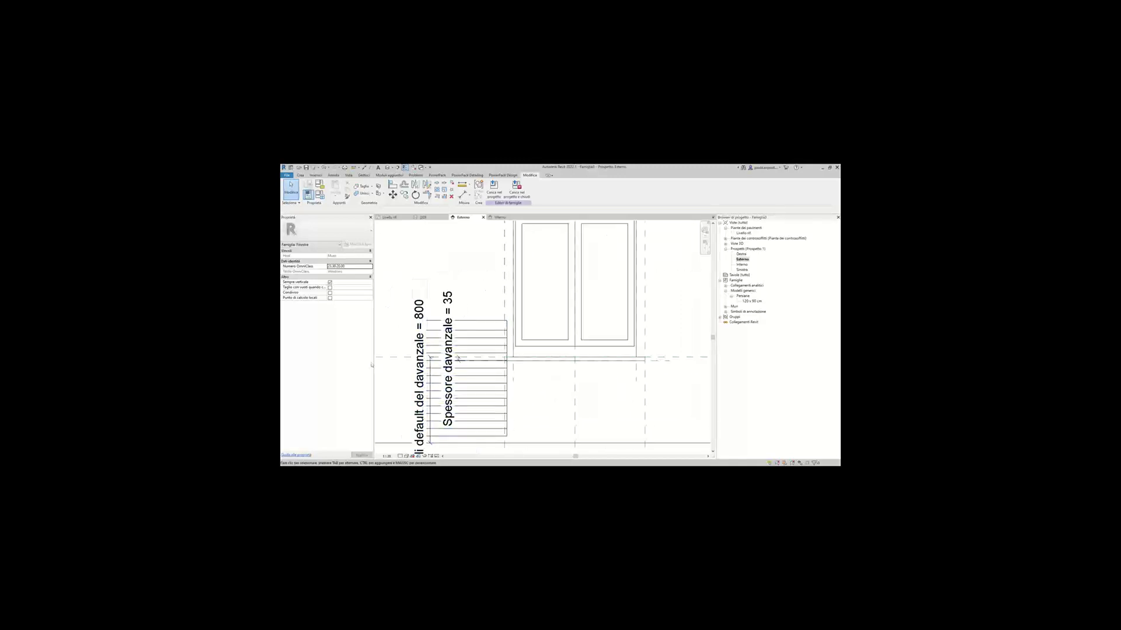
pyautogui.scroll(-1, 457, 415)
pyautogui.scroll(-1, 519, 306)
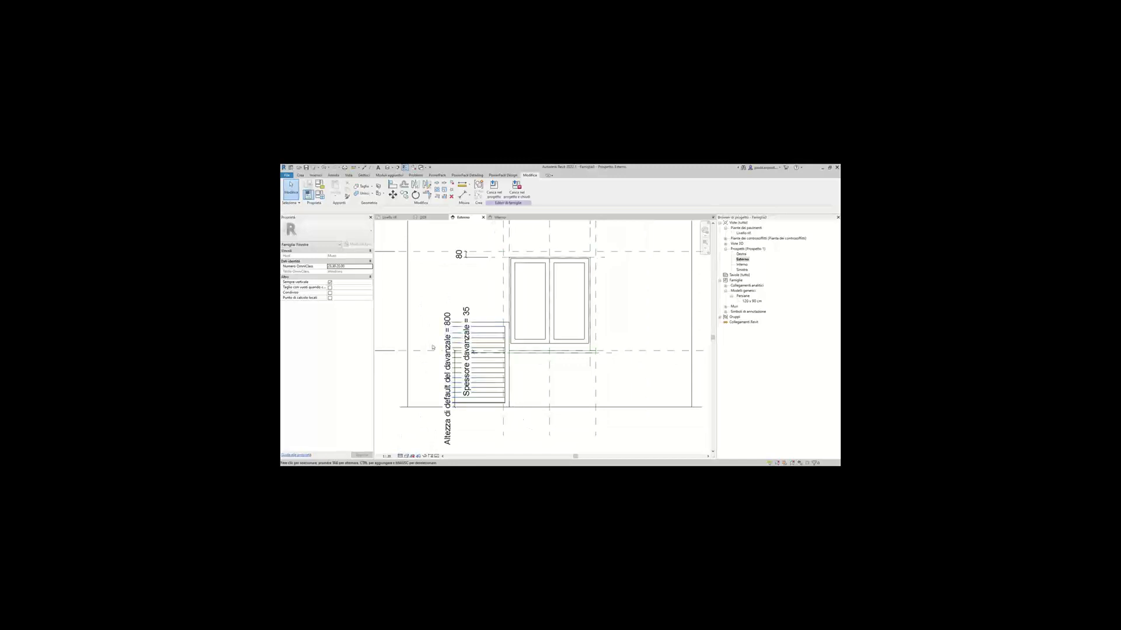
pyautogui.scroll(-1, 461, 367)
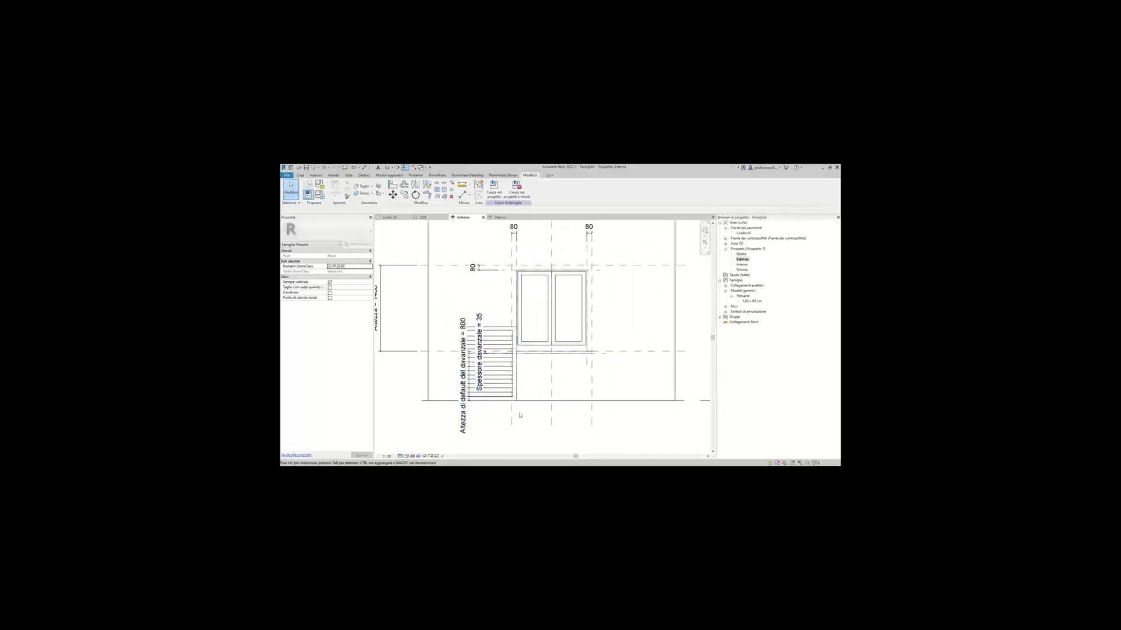
pyautogui.moveTo(520, 416); pyautogui.dragTo(525, 428, button='middle')
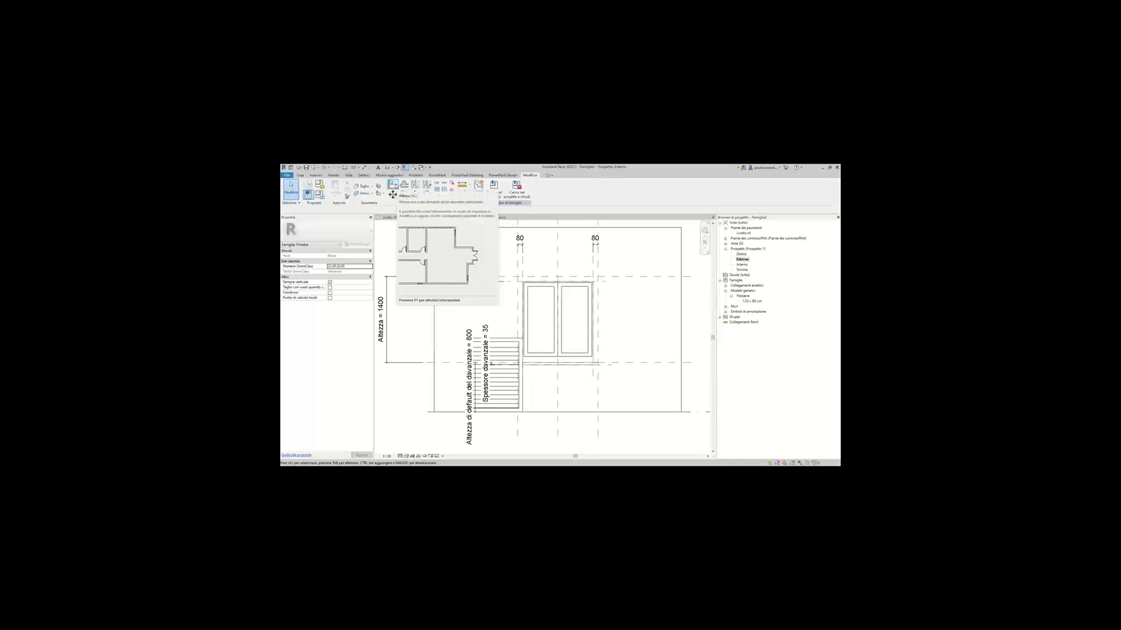
# Review and confirm the visibility settings of the left glass pane extrusion.
pyautogui.click(300, 175)
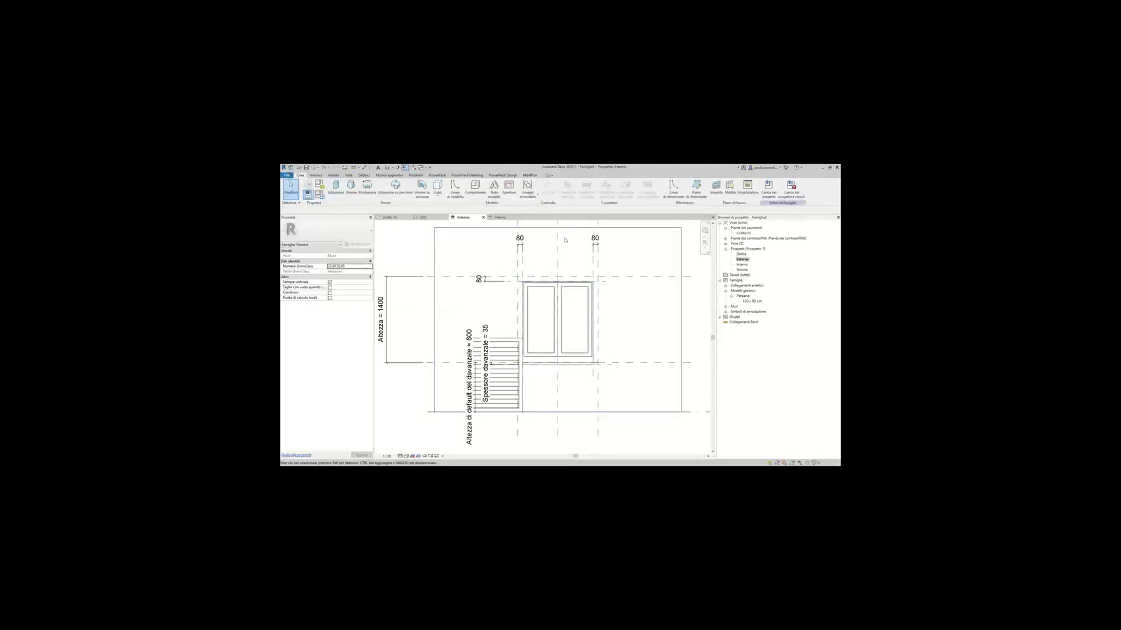
pyautogui.click(543, 284)
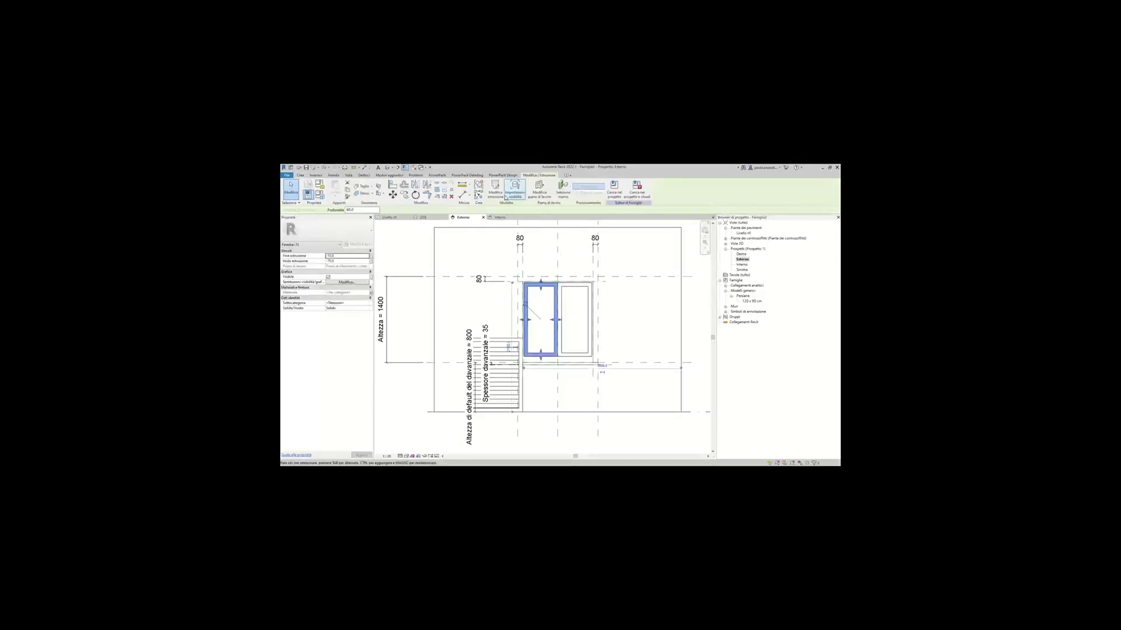
pyautogui.click(505, 197)
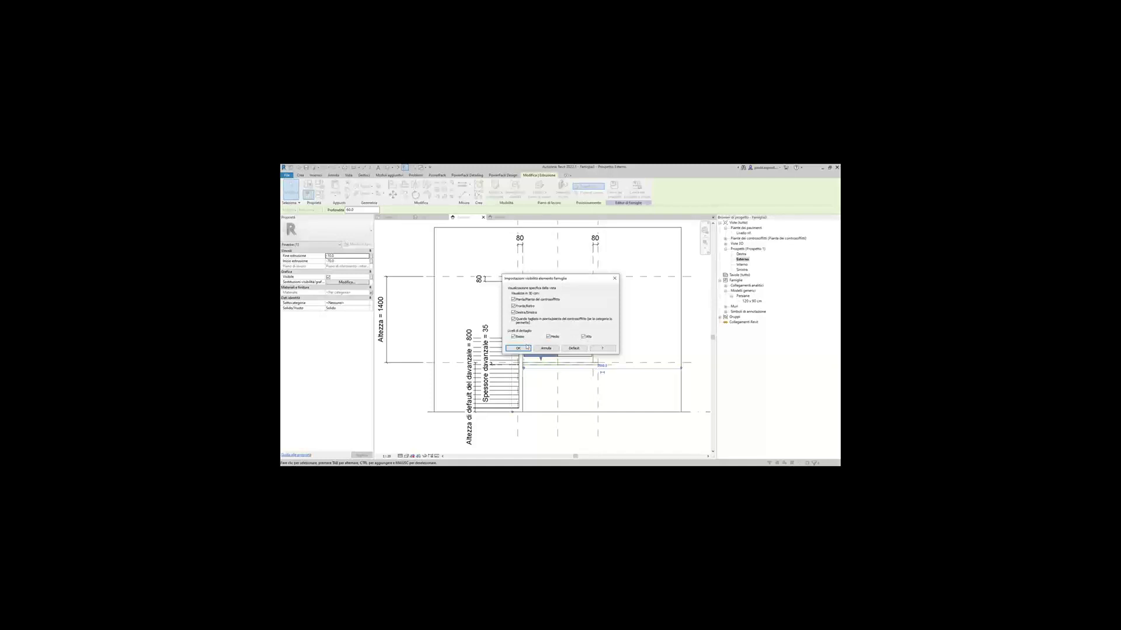
pyautogui.click(518, 348)
pyautogui.press('Escape')
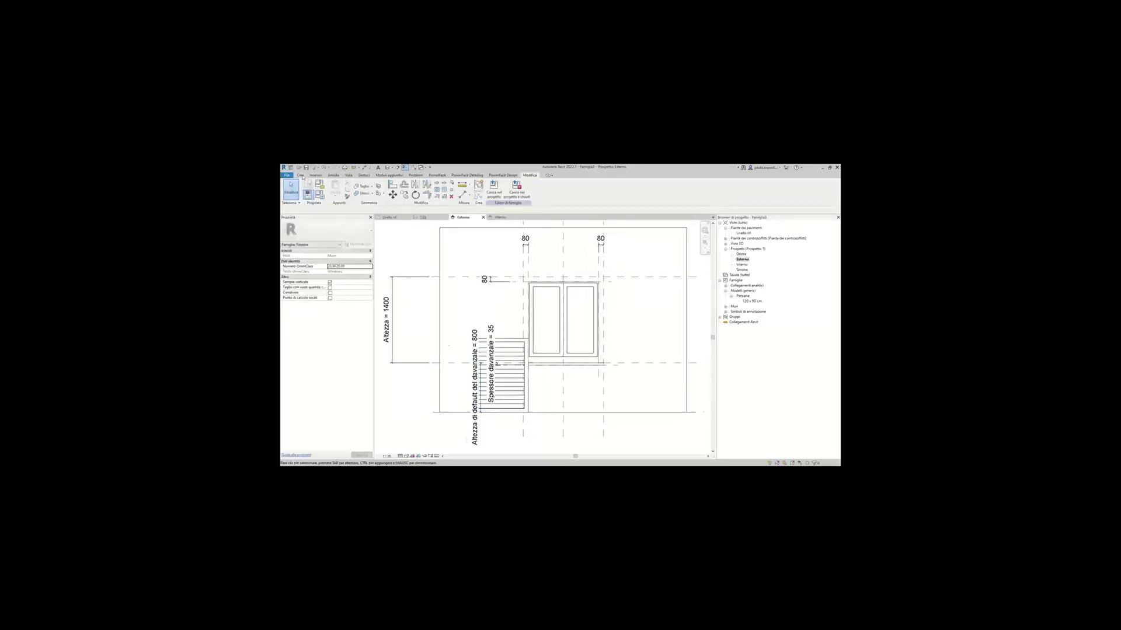
pyautogui.click(301, 176)
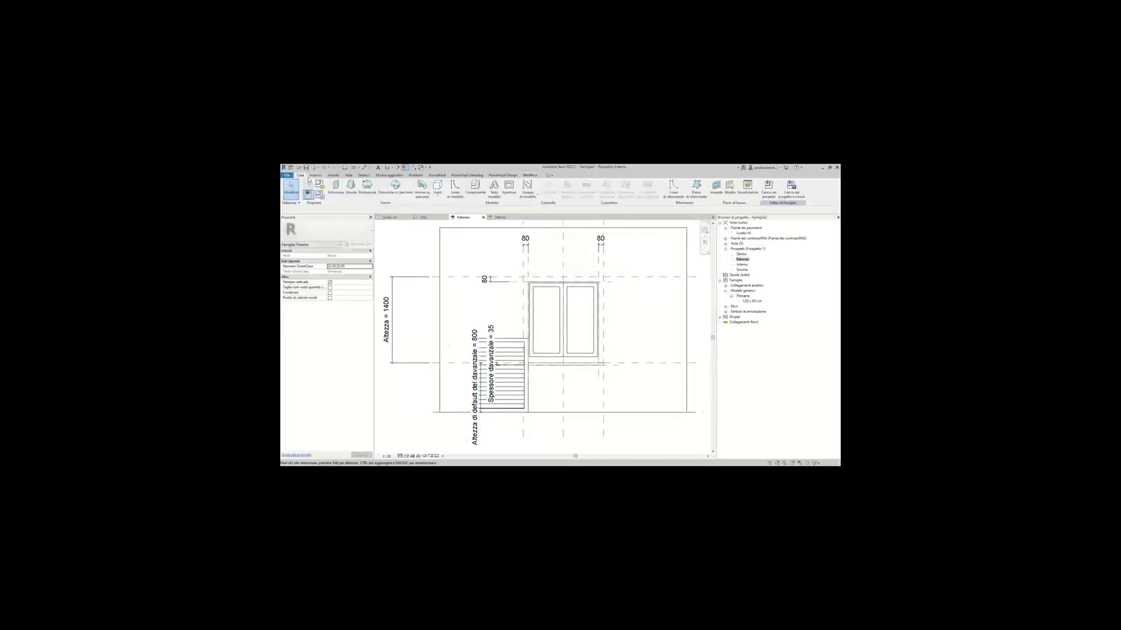
pyautogui.click(529, 175)
# Align the shutter's bottom edge up to the sill reference line.
pyautogui.click(392, 185)
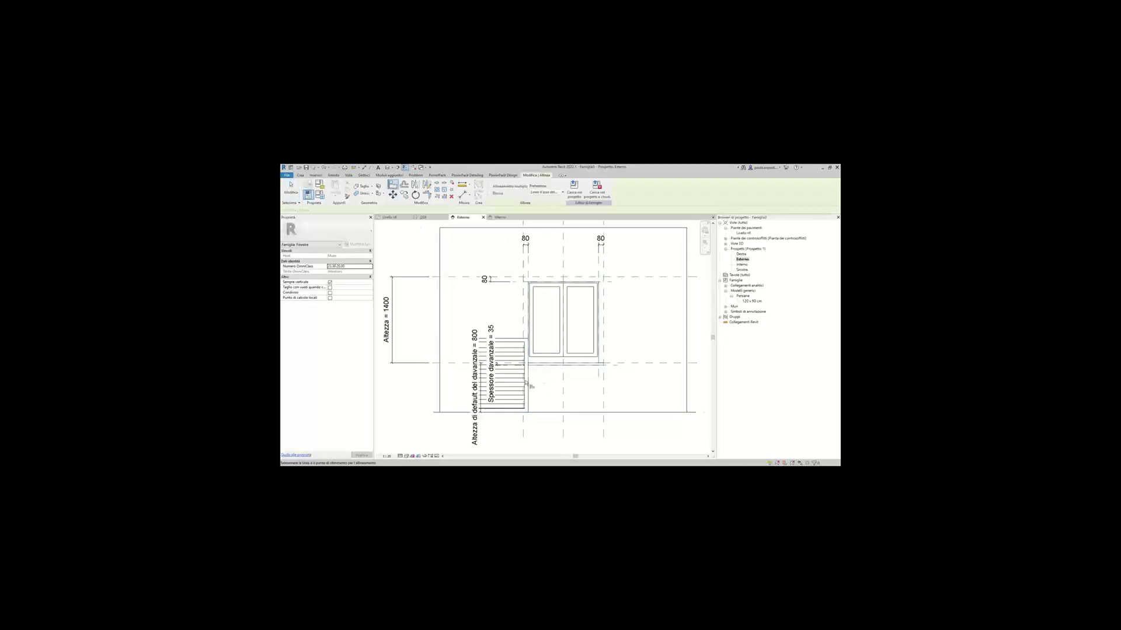
pyautogui.click(458, 365)
pyautogui.click(511, 413)
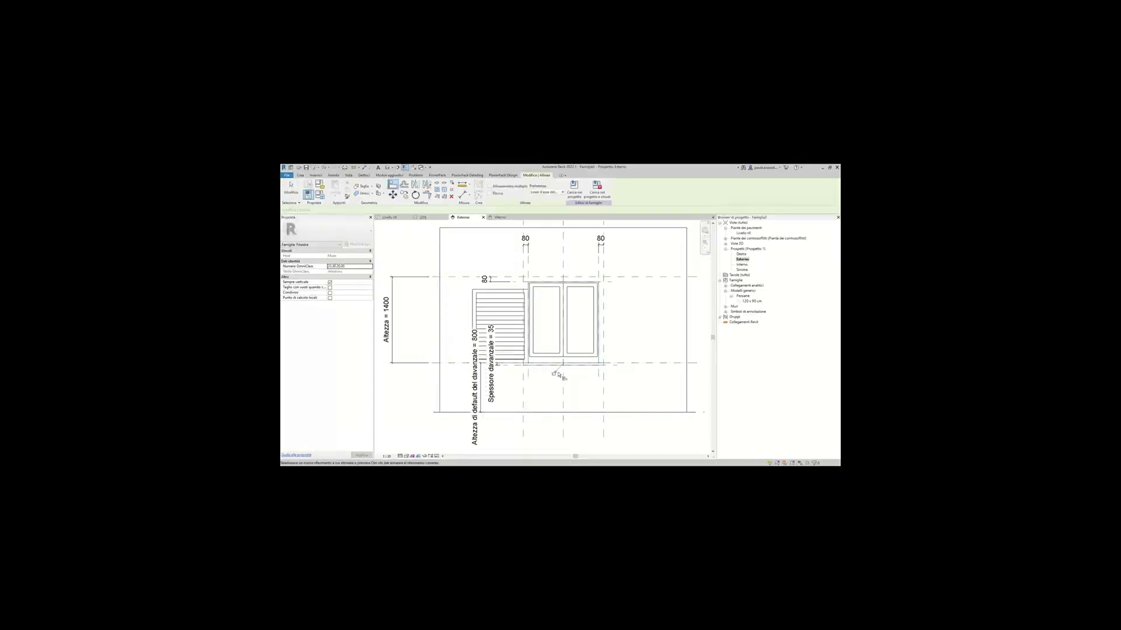
pyautogui.press('Escape')
# Select the louvered shutter and pan to centre the window.
pyautogui.scroll(2, 523, 312)
pyautogui.scroll(1, 526, 311)
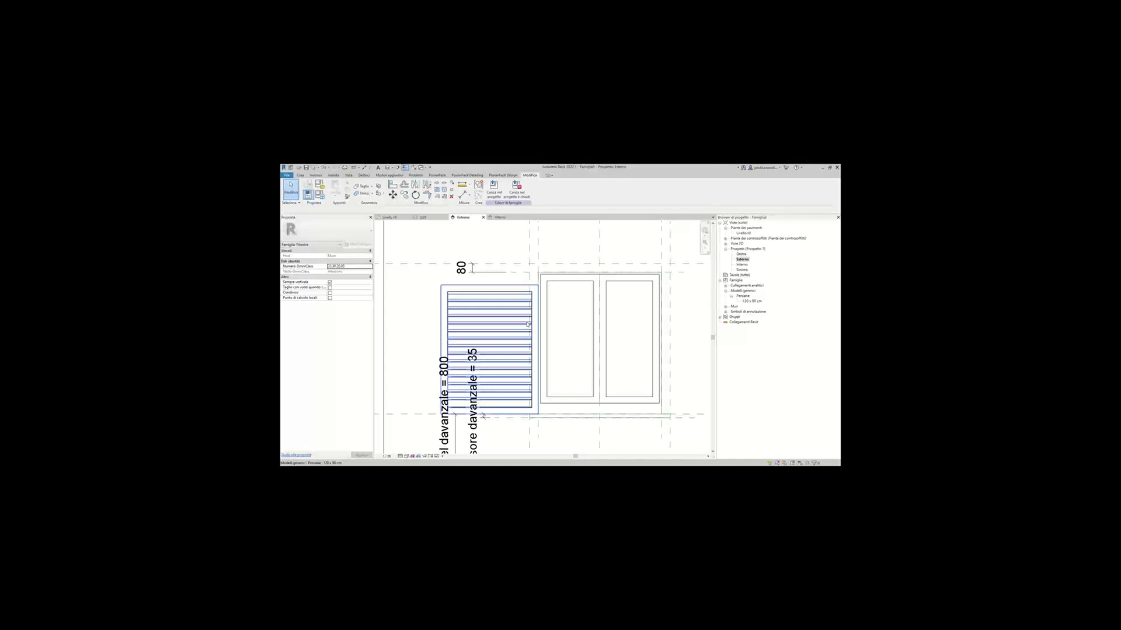
pyautogui.scroll(-1, 528, 325)
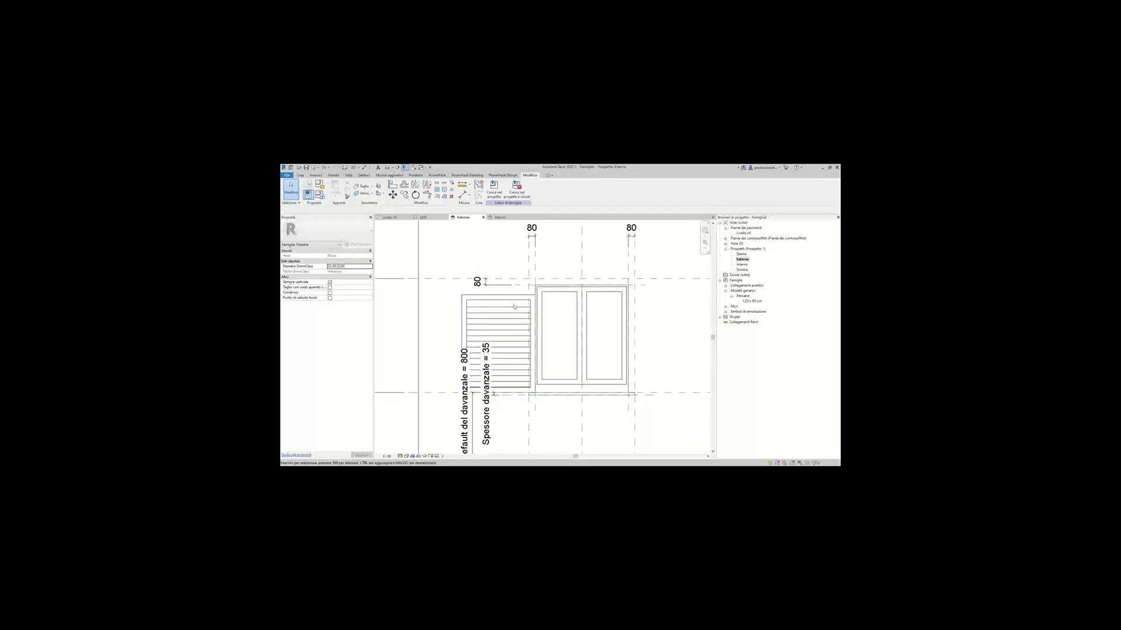
pyautogui.click(524, 355)
pyautogui.moveTo(524, 356); pyautogui.dragTo(541, 349, button='middle')
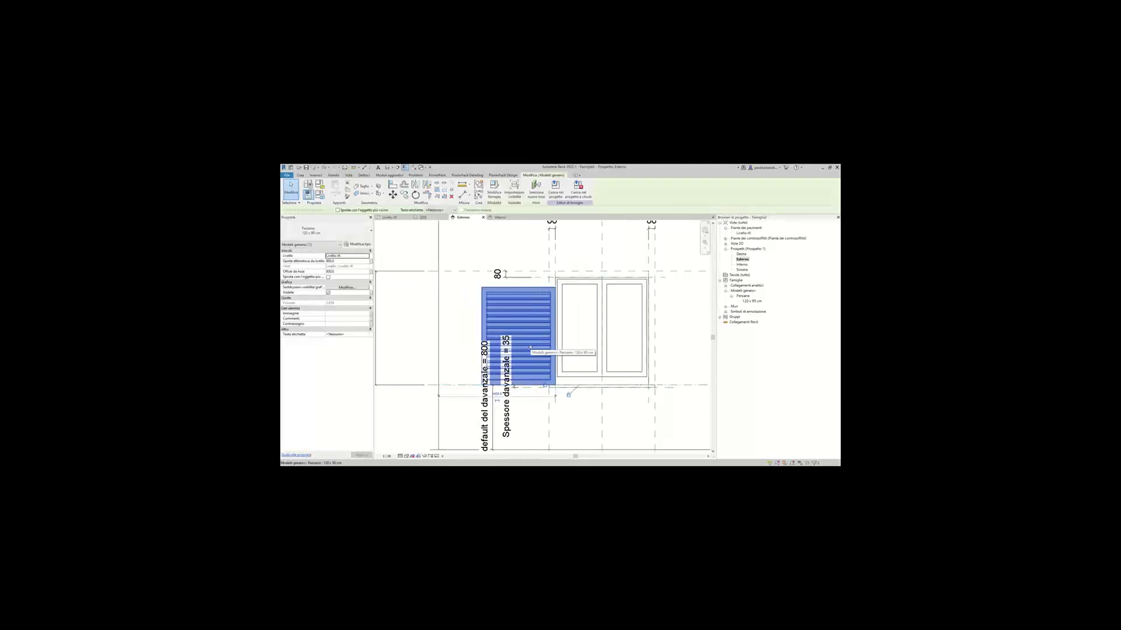
pyautogui.click(359, 245)
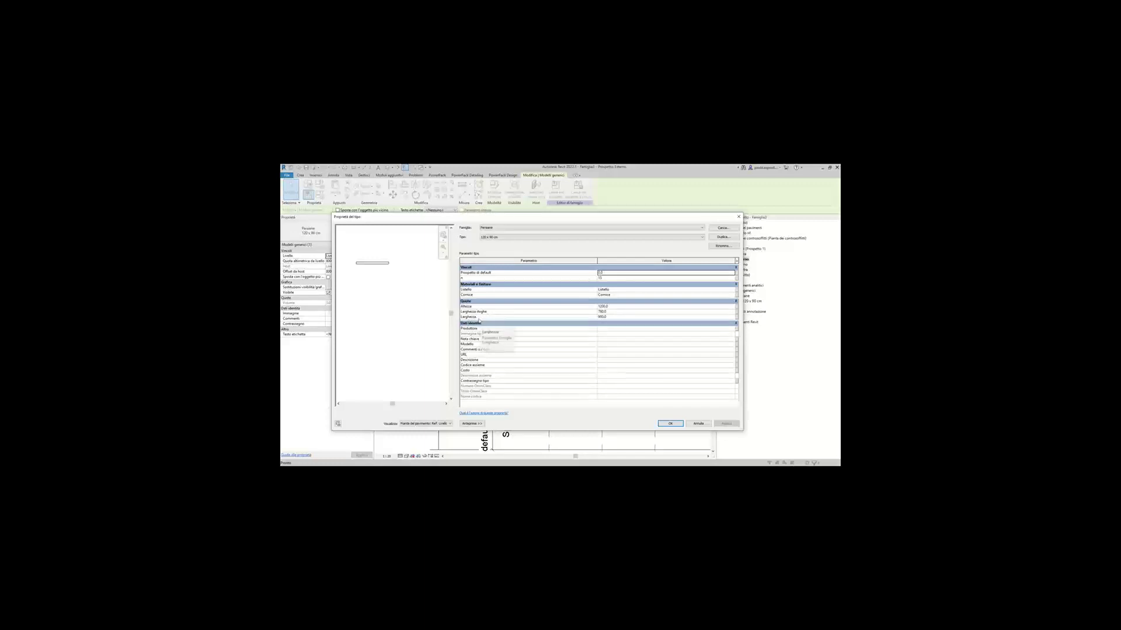
pyautogui.click(697, 424)
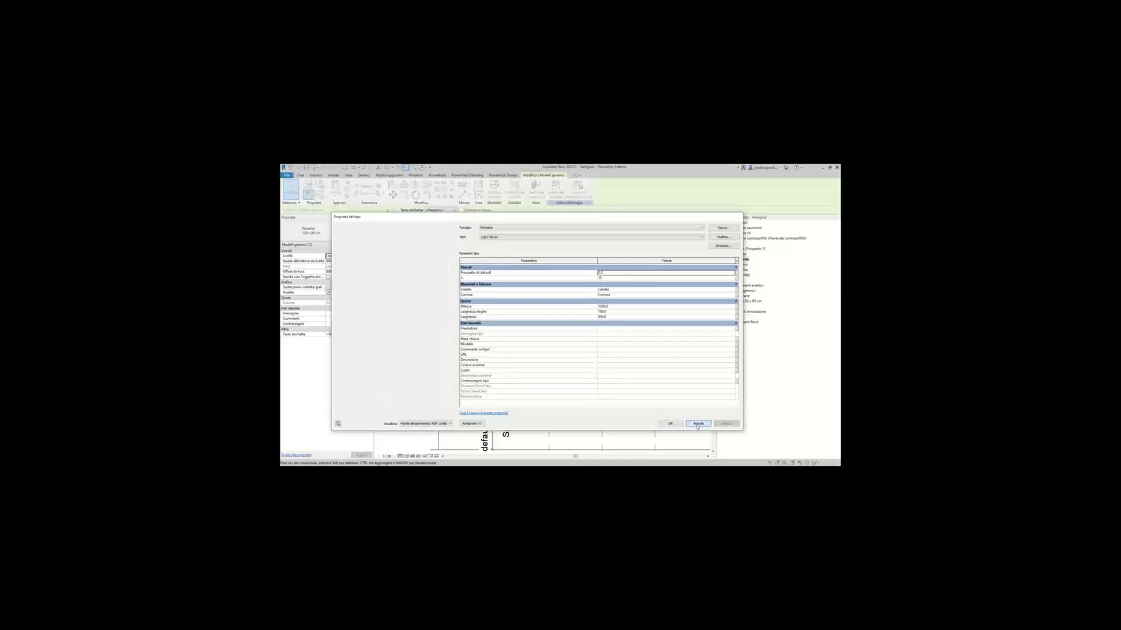
pyautogui.click(308, 193)
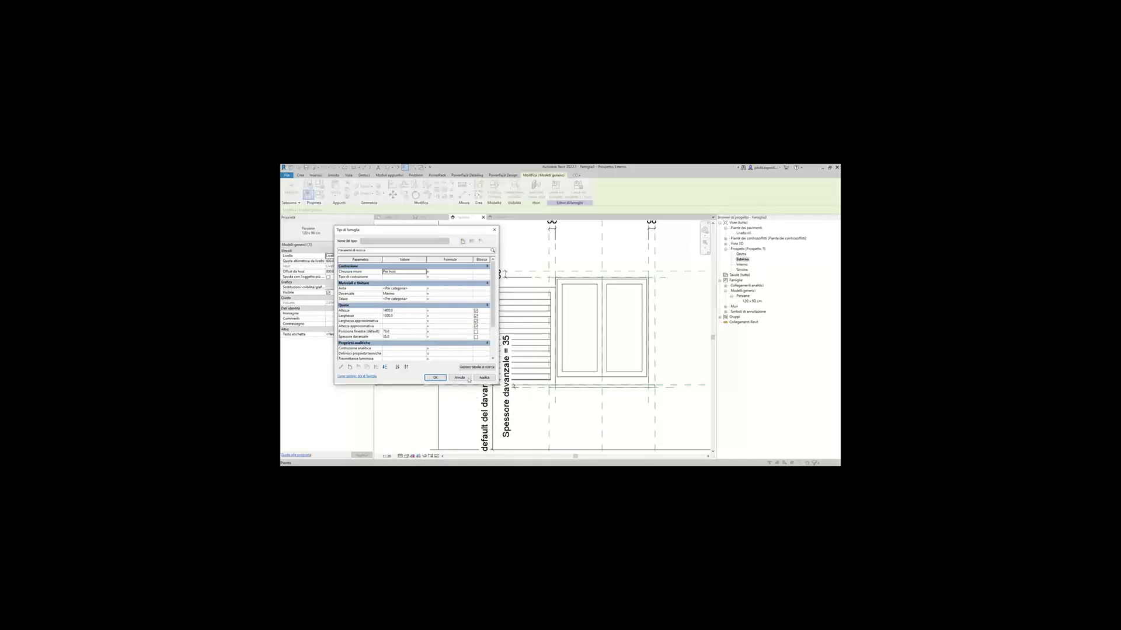
pyautogui.click(469, 380)
pyautogui.scroll(-2, 496, 350)
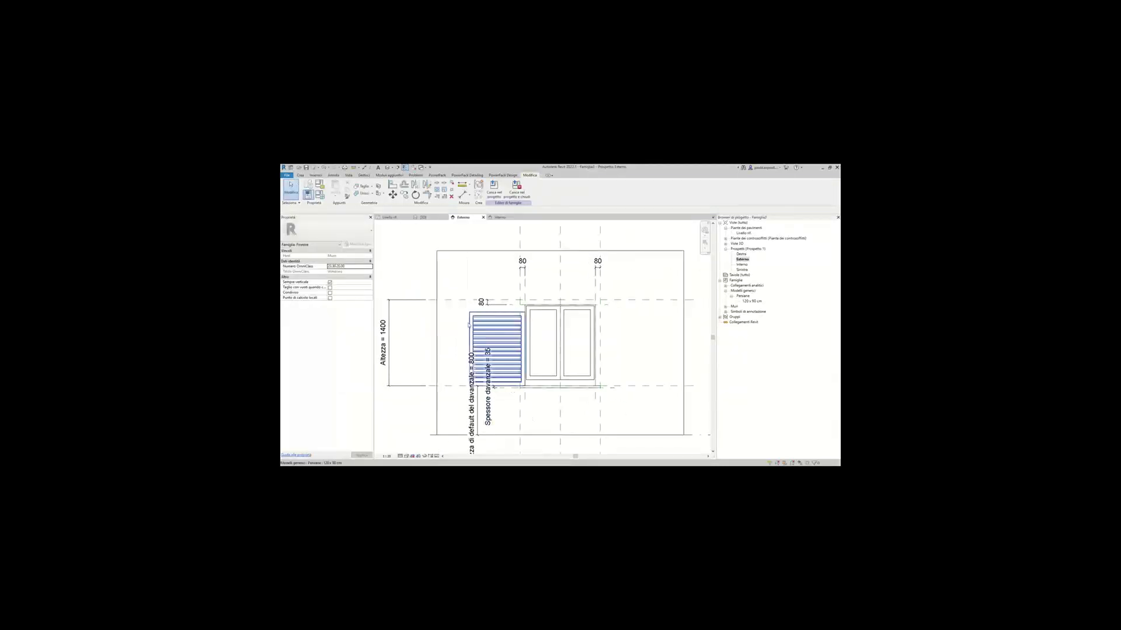
# Recentre the elevation on the window and shutter and bring up Family Types.
pyautogui.scroll(2, 525, 320)
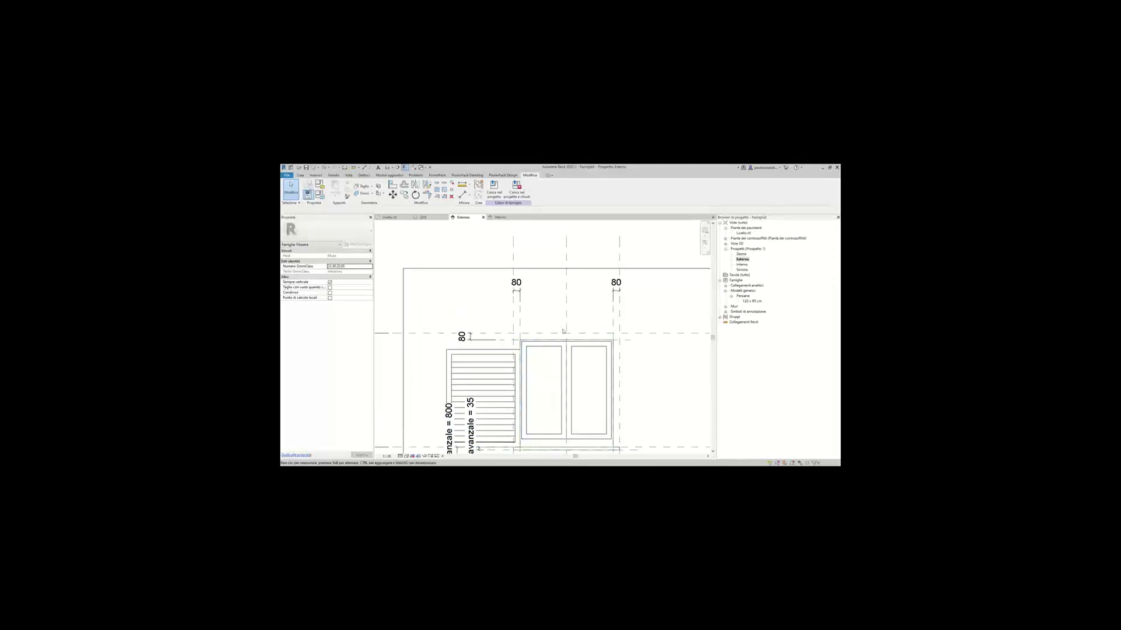
pyautogui.moveTo(542, 317); pyautogui.dragTo(543, 295, button='middle')
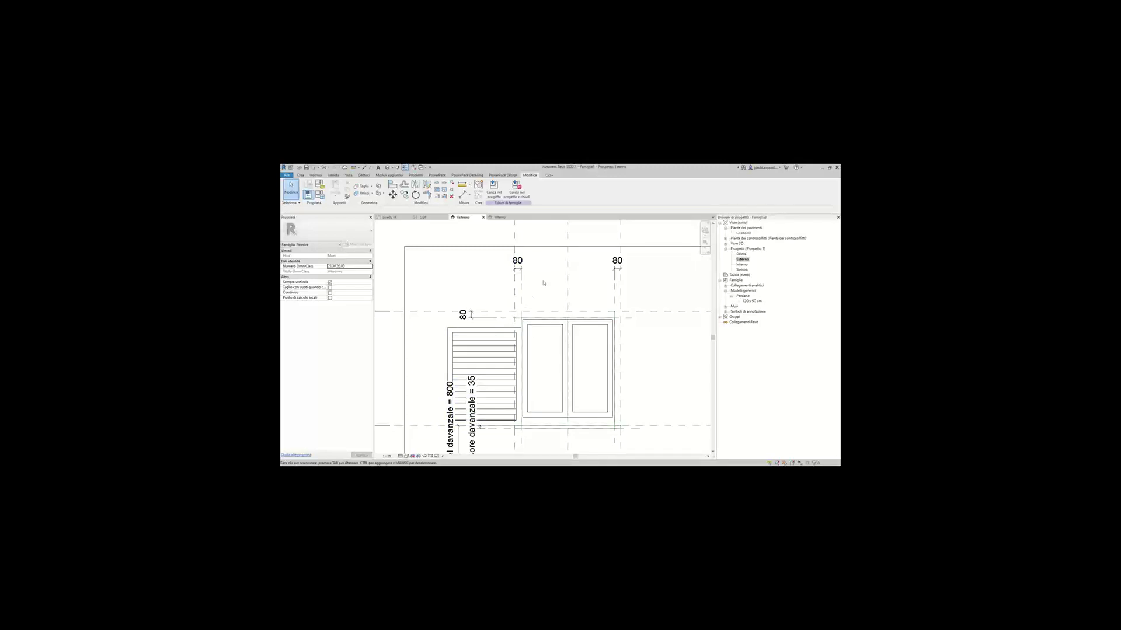
pyautogui.moveTo(544, 283); pyautogui.dragTo(555, 274, button='middle')
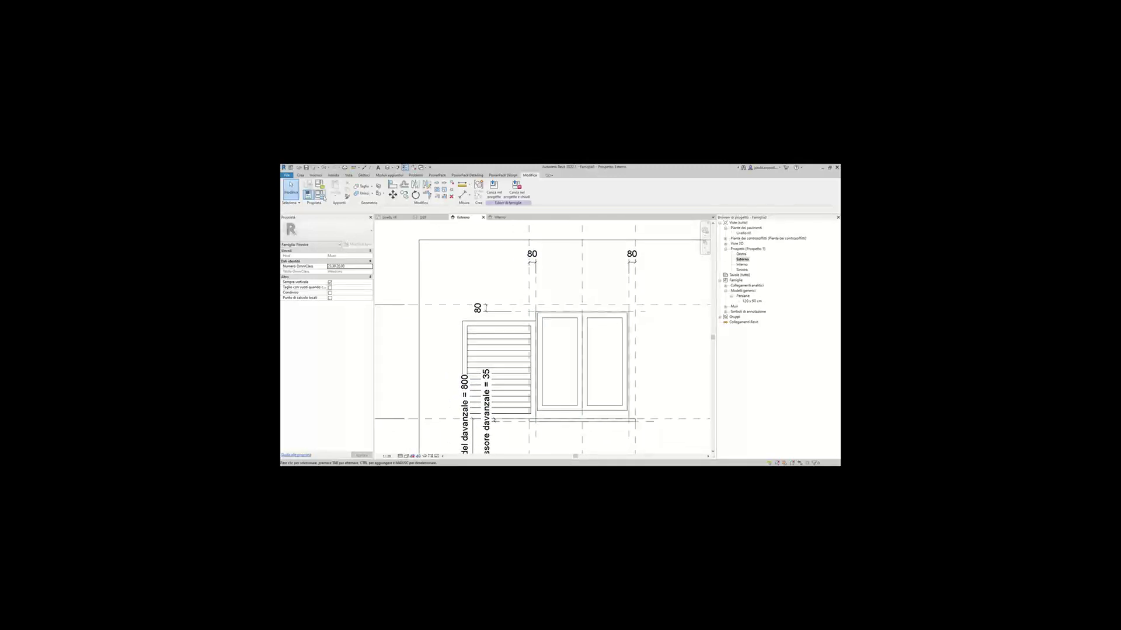
pyautogui.click(320, 195)
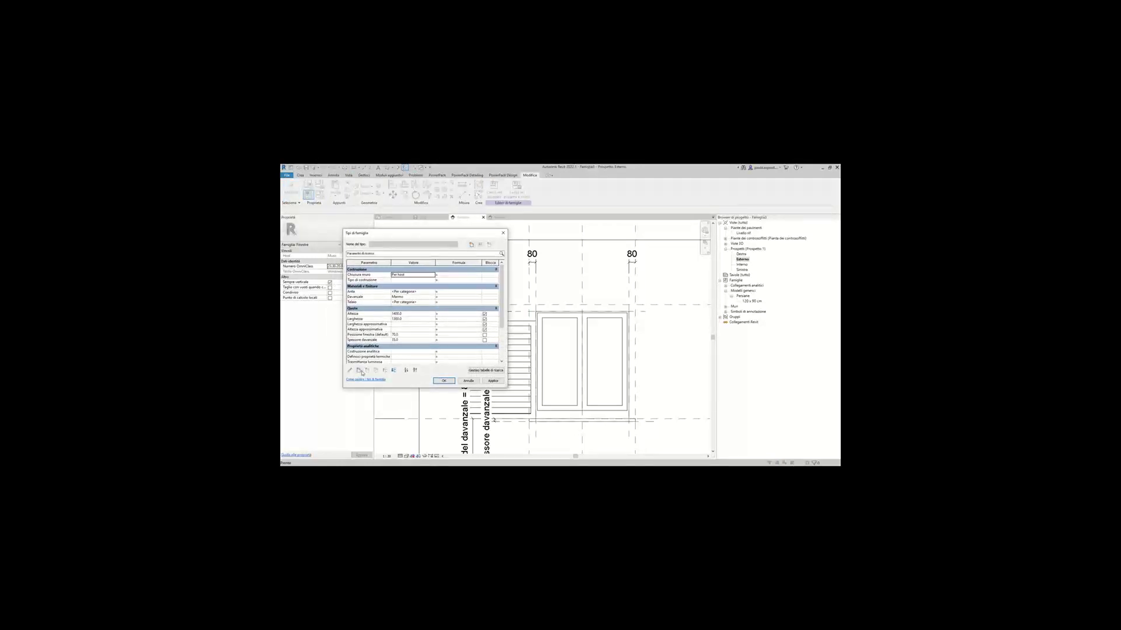
# Create length parameter L_persiana with formula Larghezza / 2 - 80 mm.
pyautogui.click(361, 371)
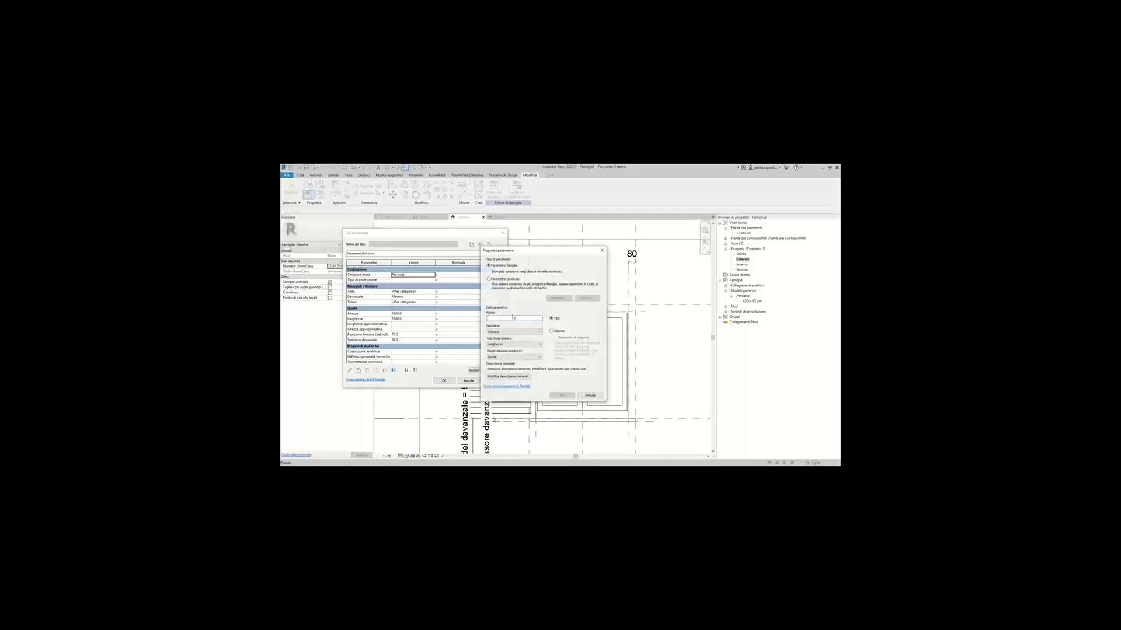
pyautogui.write('d_persiane')
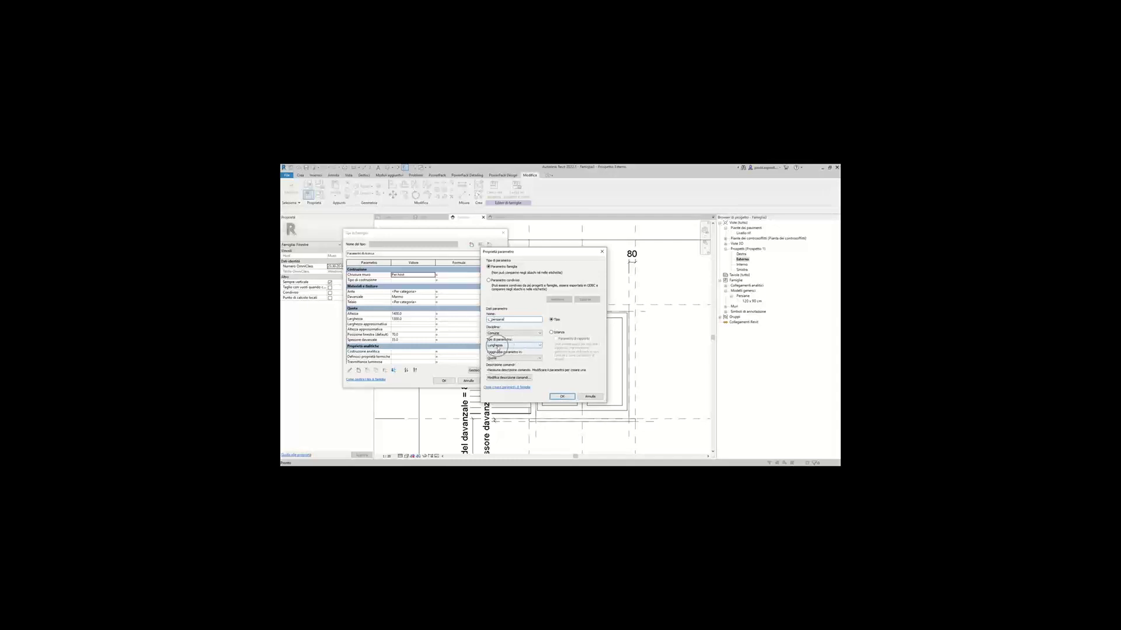
pyautogui.click(496, 348)
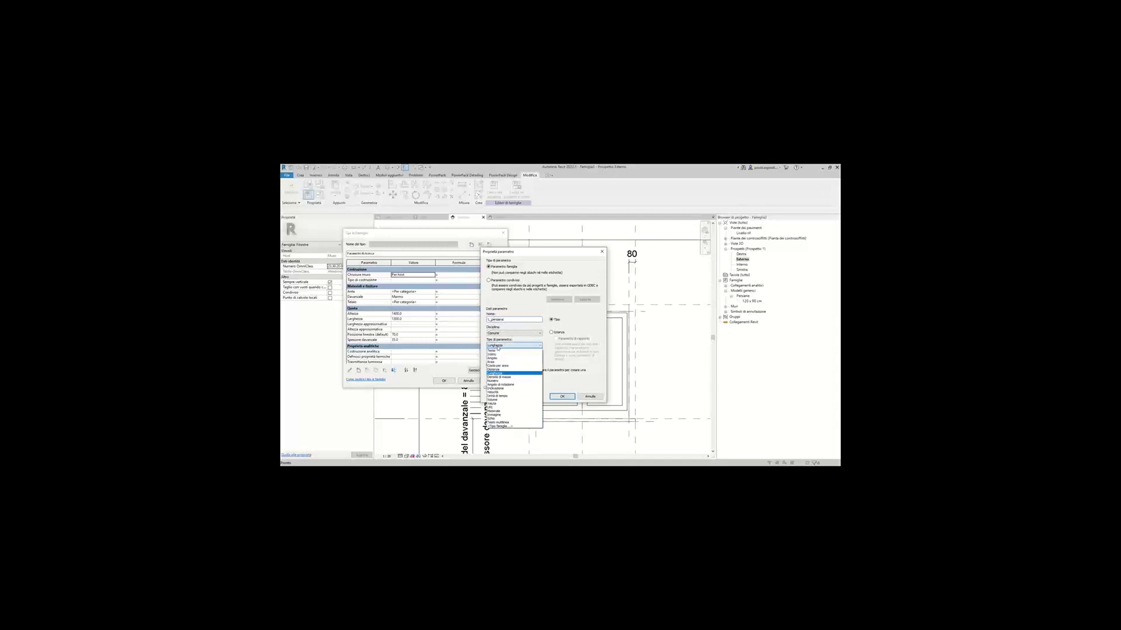
pyautogui.click(497, 348)
pyautogui.click(569, 399)
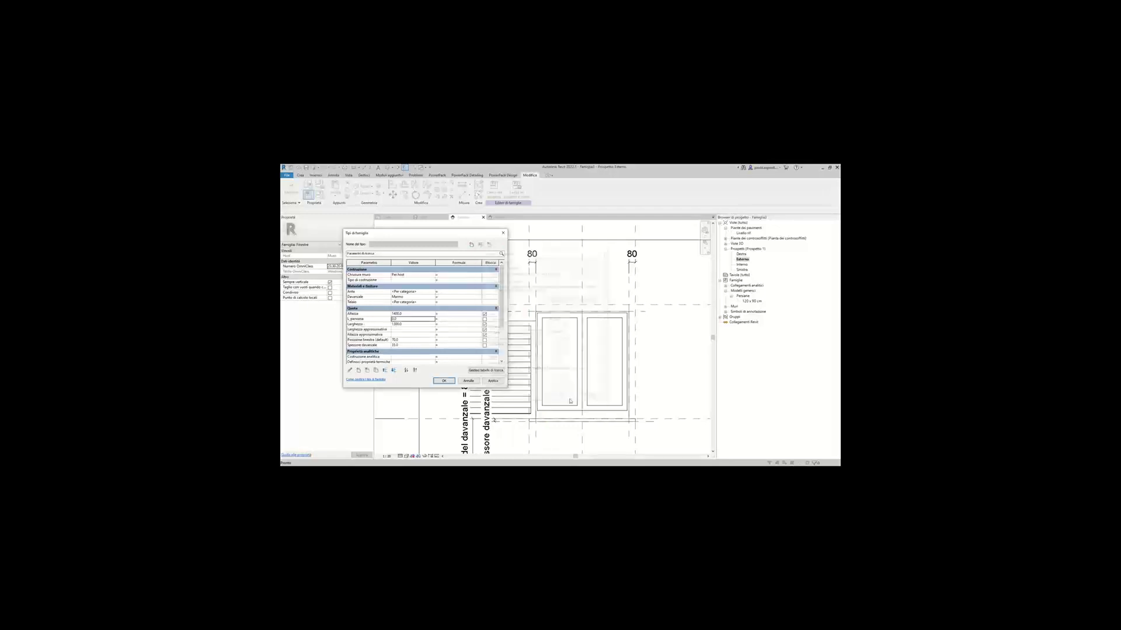
pyautogui.click(377, 325)
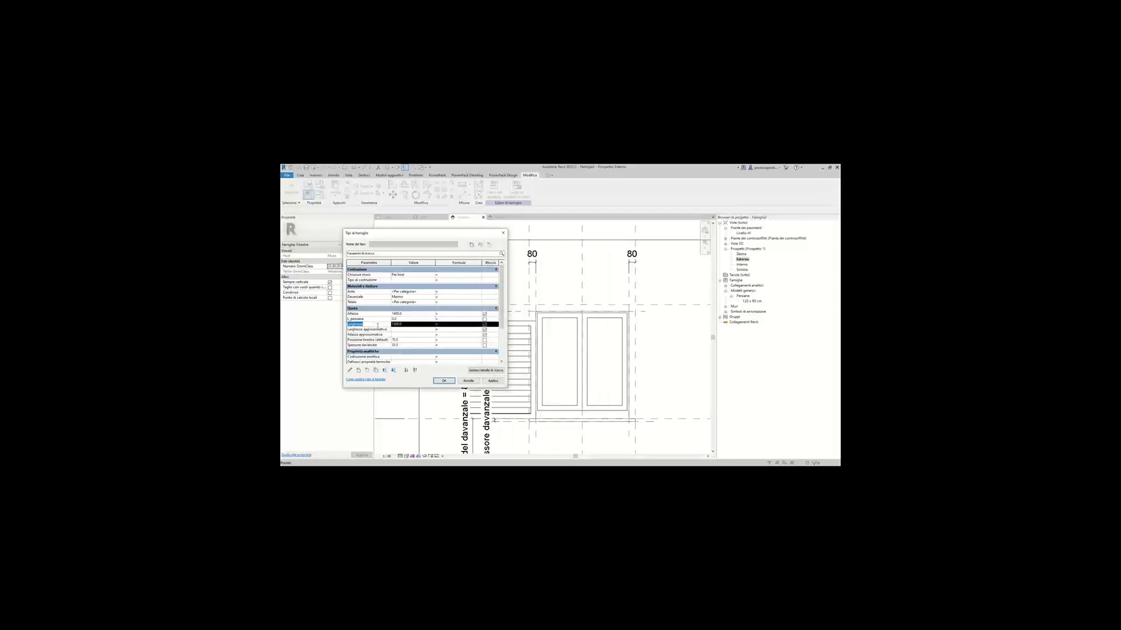
pyautogui.click(444, 319)
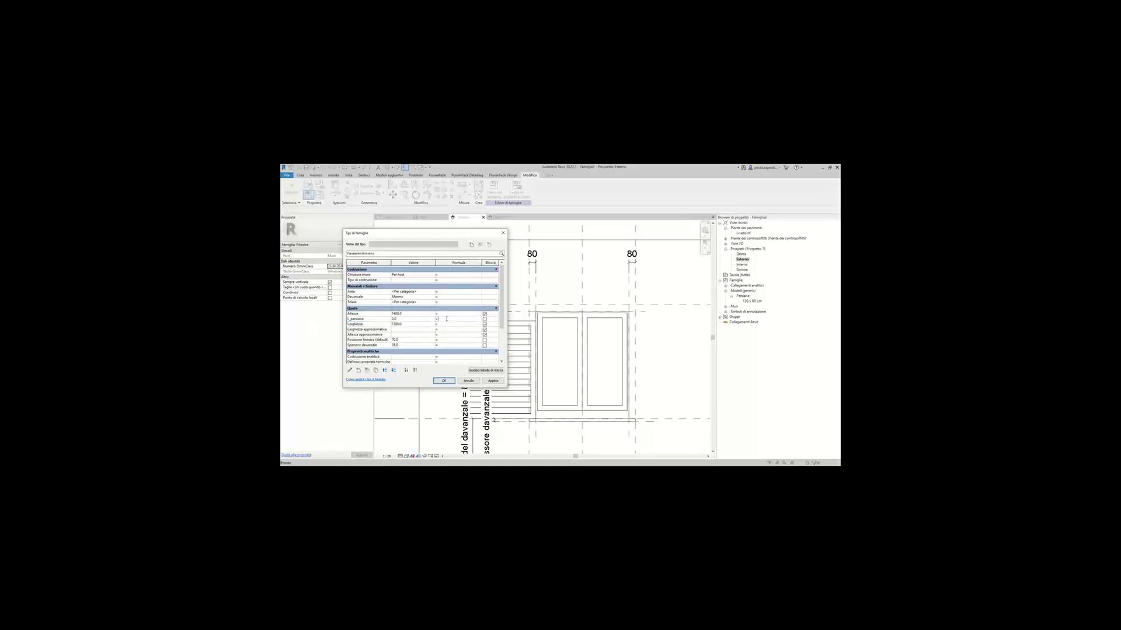
pyautogui.write('Larghezza/2-80')
pyautogui.click(498, 378)
# Create length parameter H_persiana with formula Altezza - 80 mm.
pyautogui.click(359, 371)
pyautogui.click(500, 320)
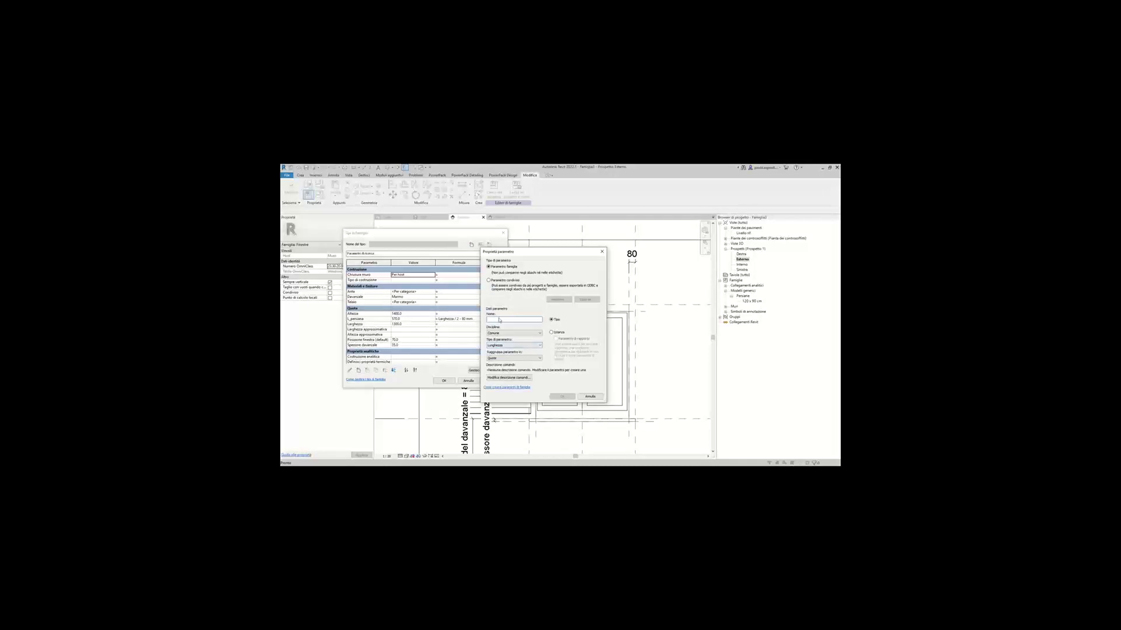
pyautogui.write('_persiana')
pyautogui.click(562, 396)
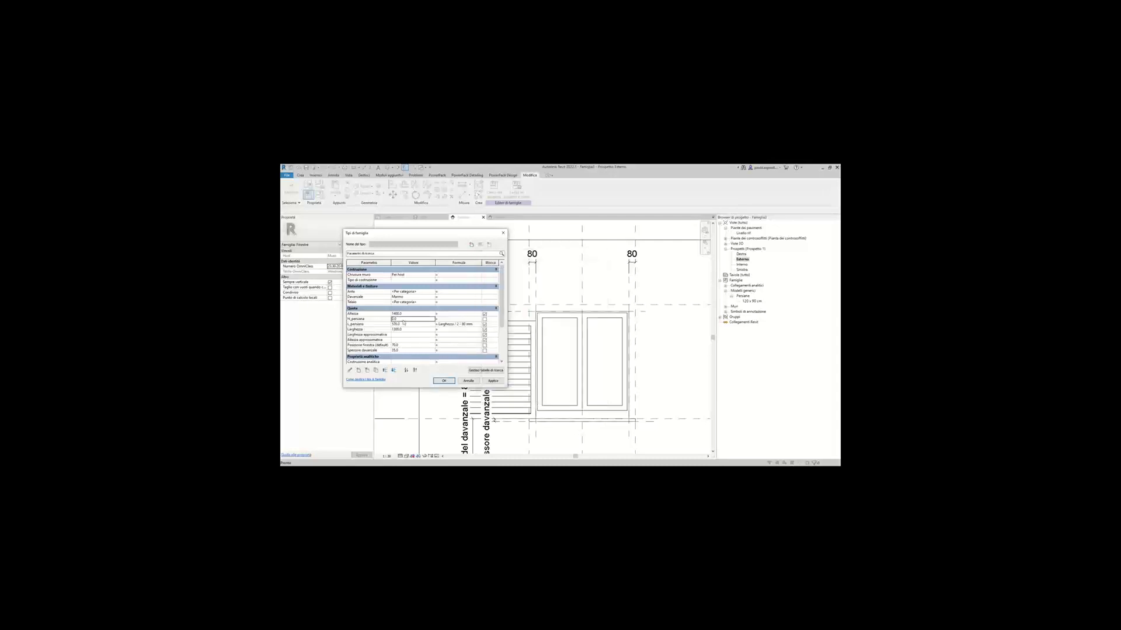
pyautogui.click(451, 319)
pyautogui.click(354, 314)
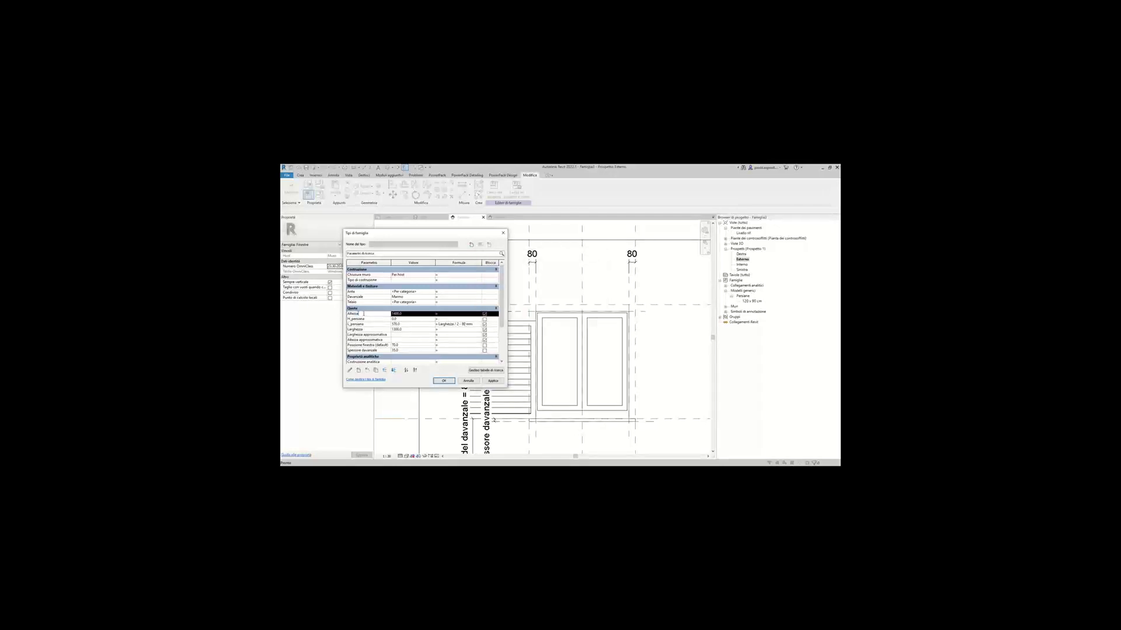
pyautogui.click(449, 316)
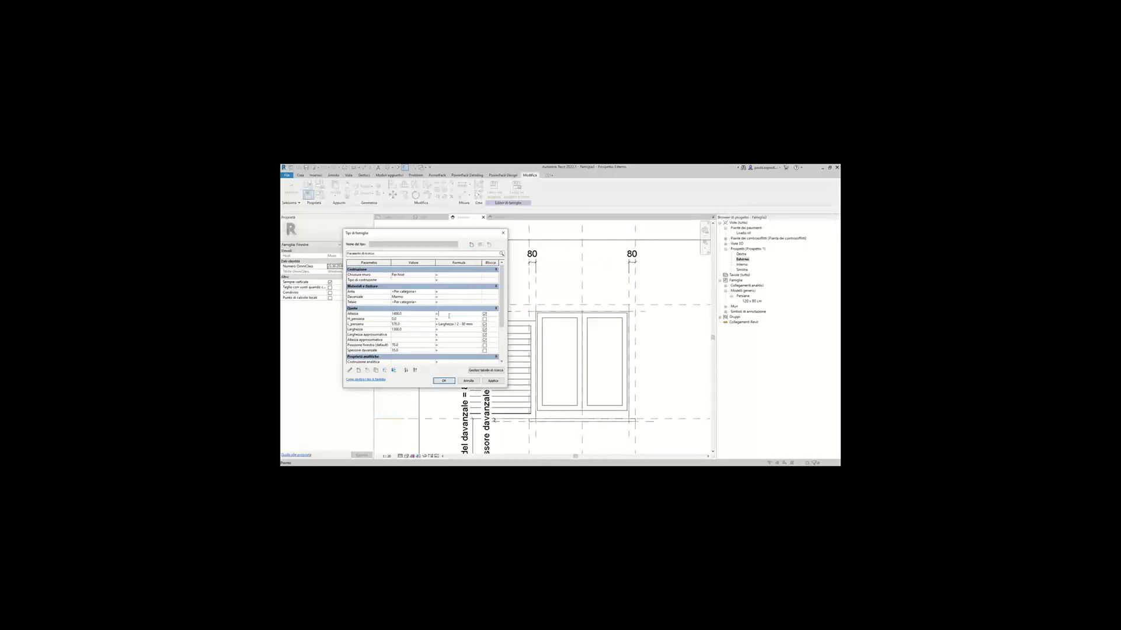
pyautogui.write('Altezza')
pyautogui.moveTo(420, 233); pyautogui.dragTo(496, 236)
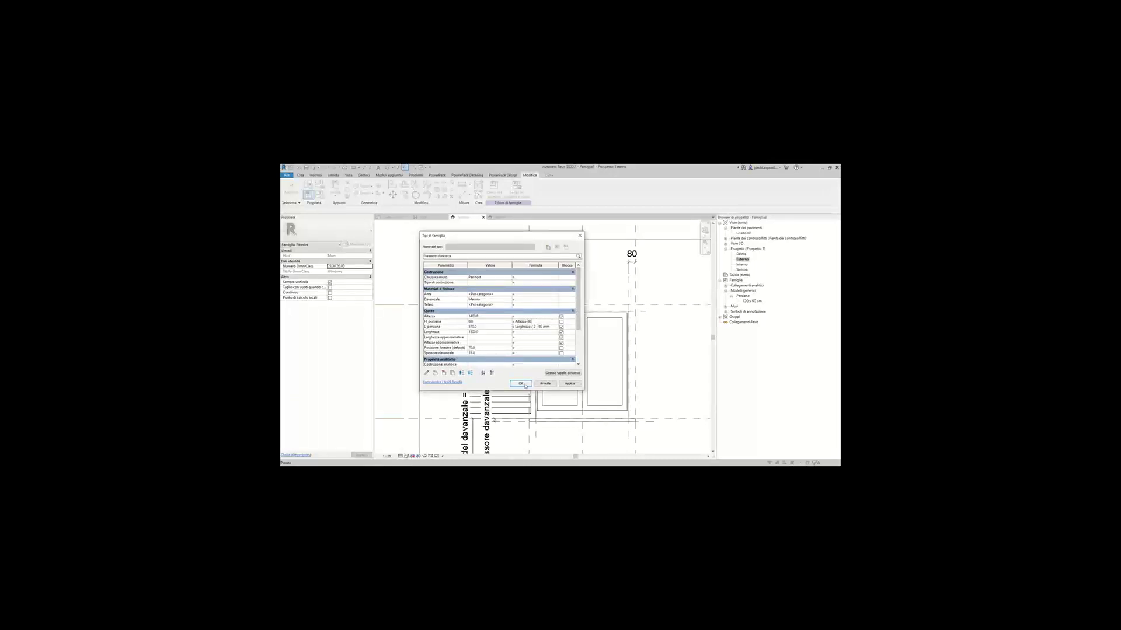
pyautogui.click(449, 321)
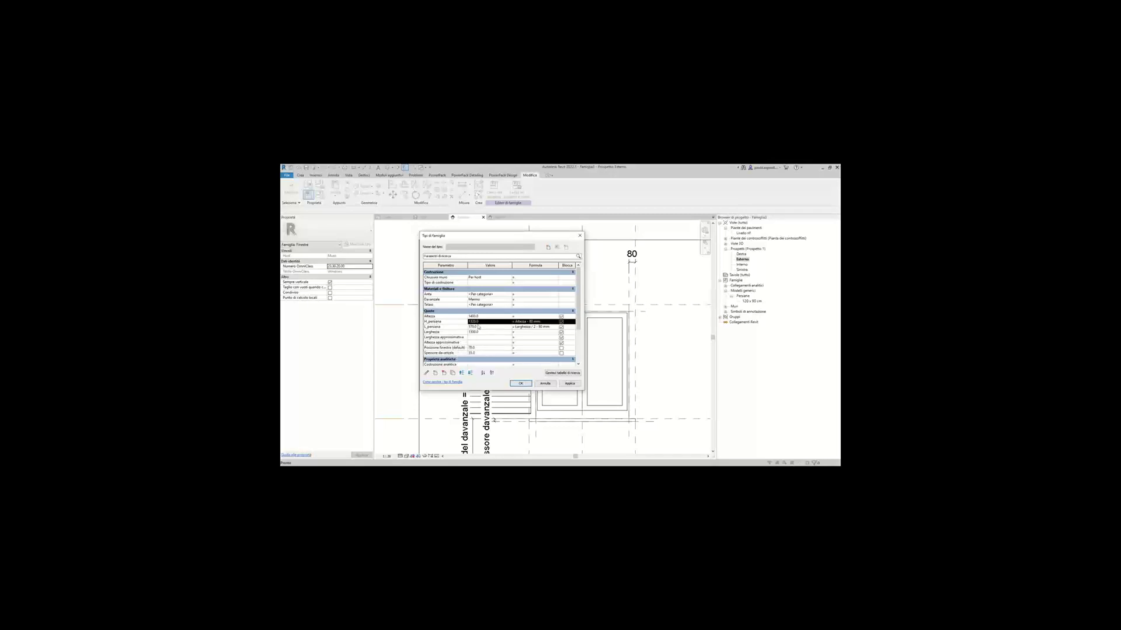
pyautogui.click(478, 327)
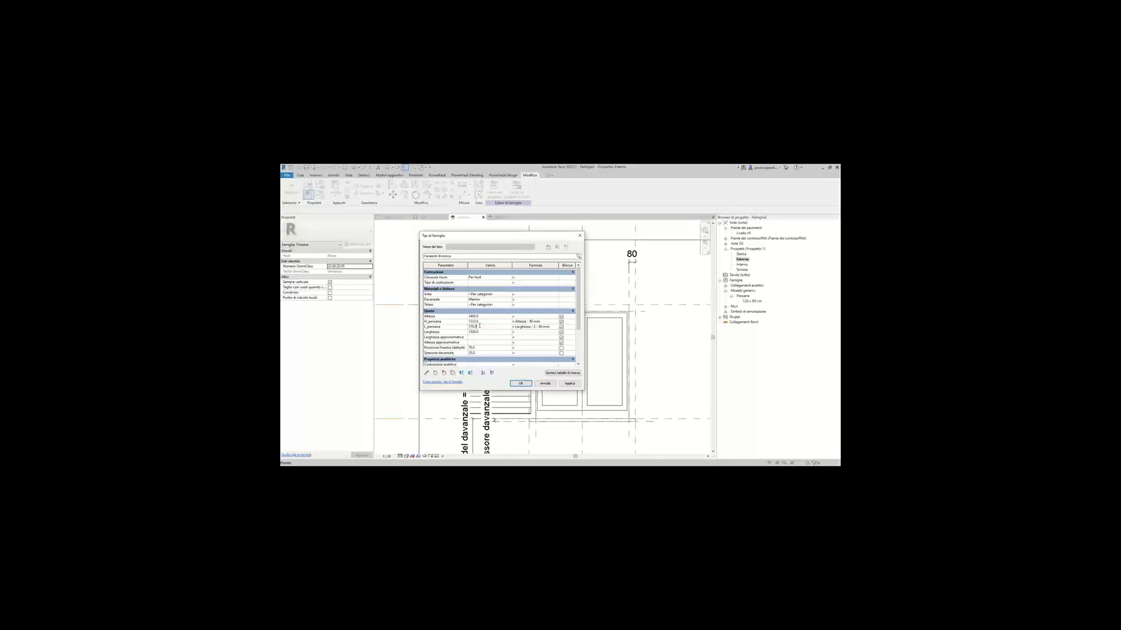
pyautogui.moveTo(479, 326); pyautogui.dragTo(437, 327)
# Link the shutter type's Altezza to H_persiana and Larghezza to L_persiana.
pyautogui.click(521, 383)
pyautogui.click(503, 329)
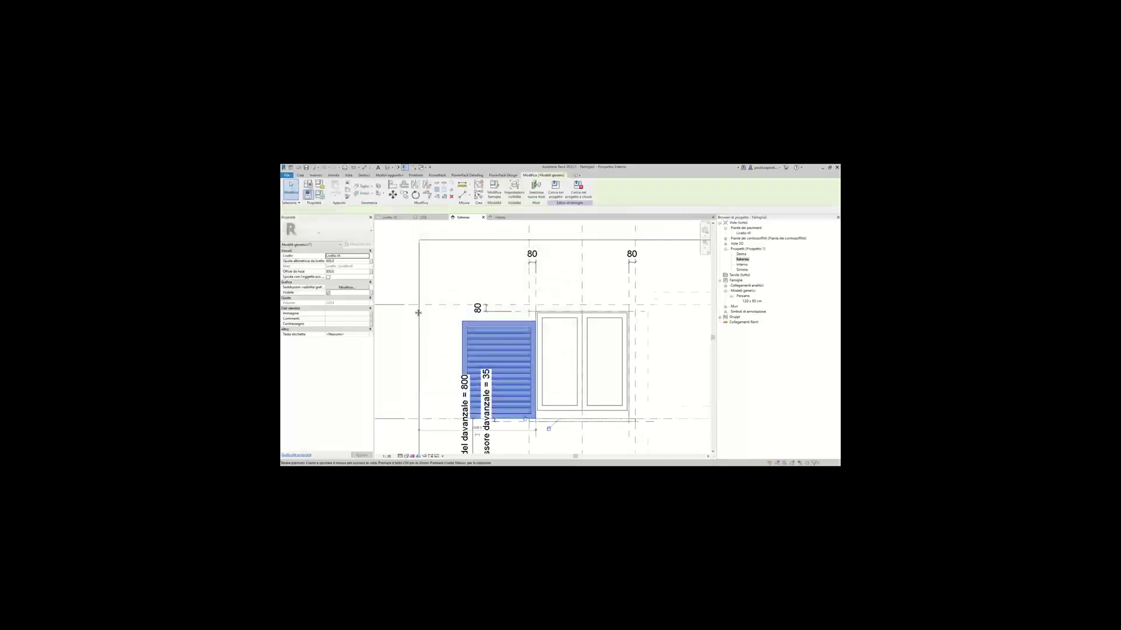
pyautogui.click(358, 245)
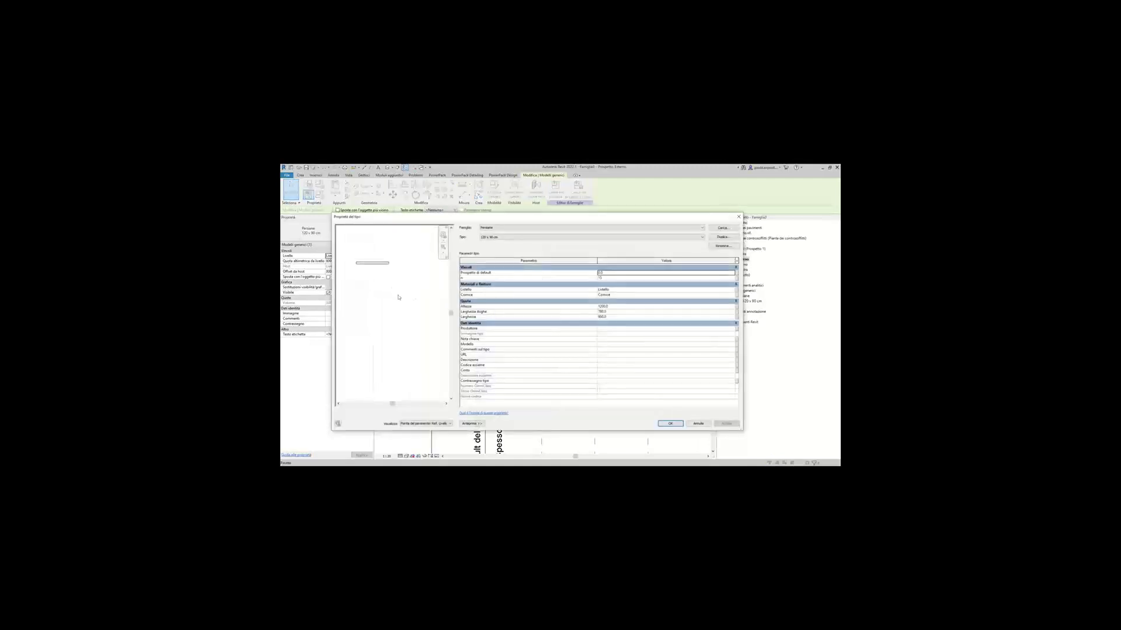
pyautogui.click(734, 306)
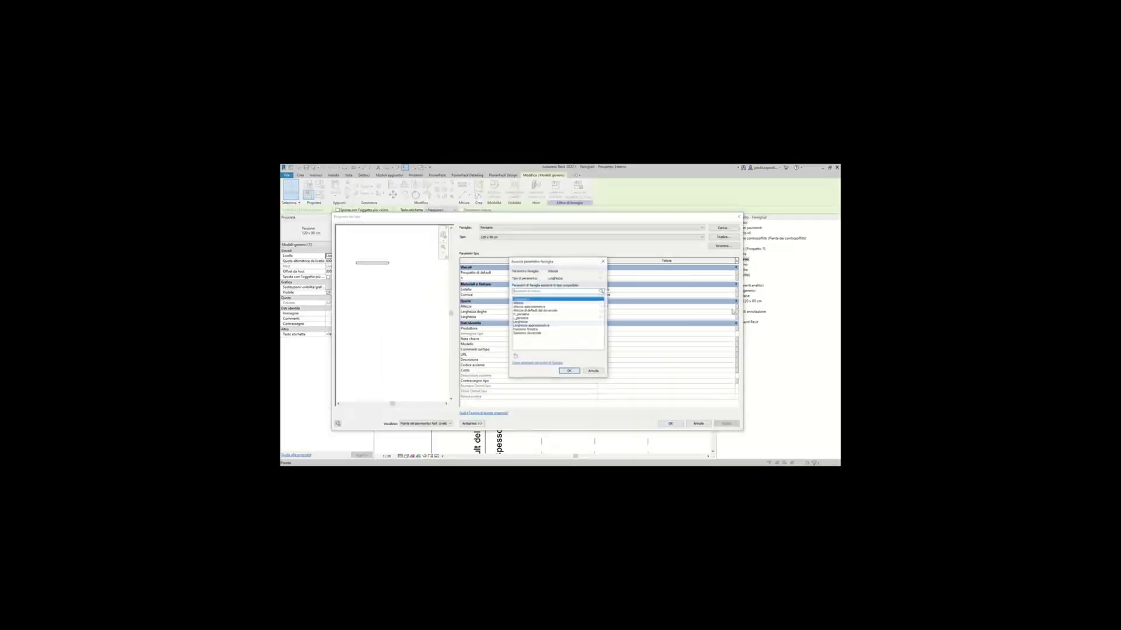
pyautogui.click(521, 314)
pyautogui.click(564, 371)
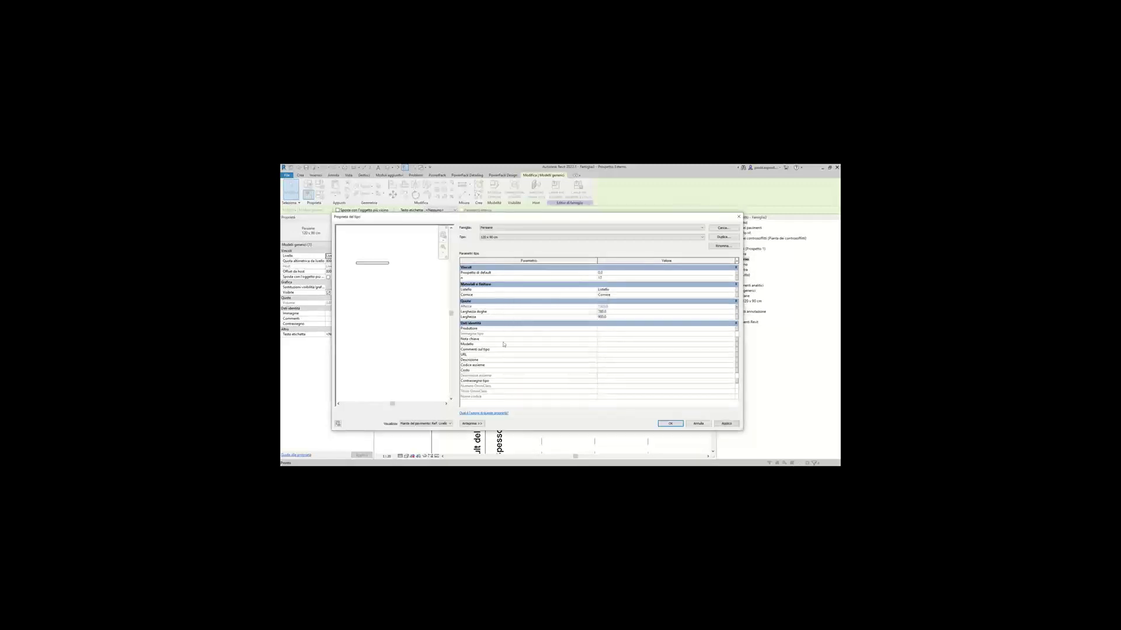
pyautogui.click(737, 319)
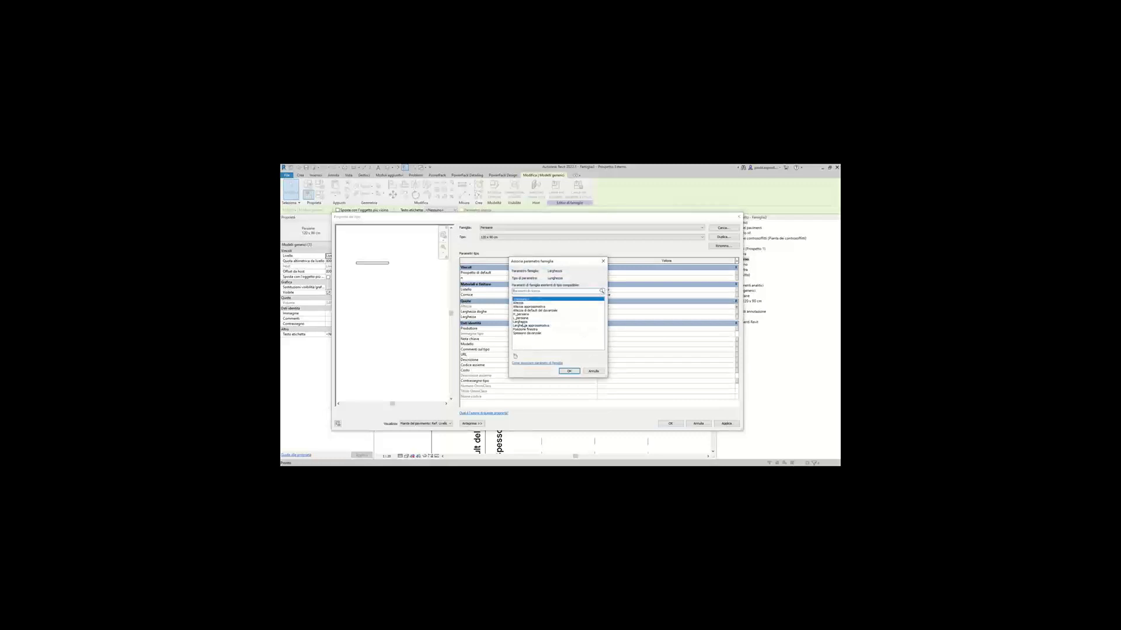
pyautogui.click(515, 318)
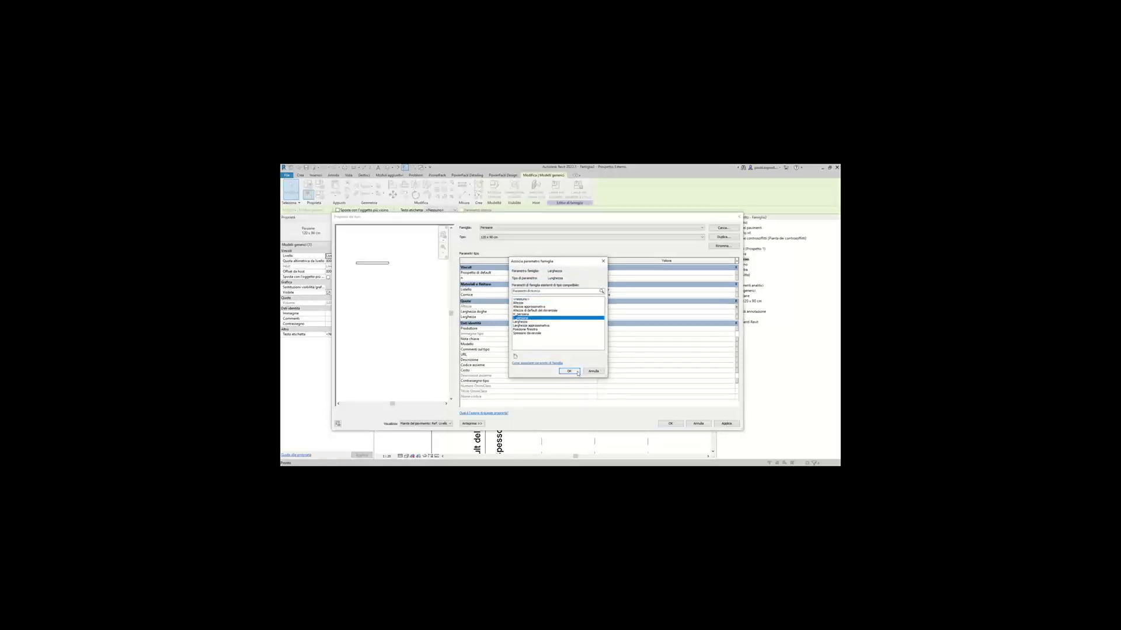
pyautogui.click(577, 373)
pyautogui.click(670, 424)
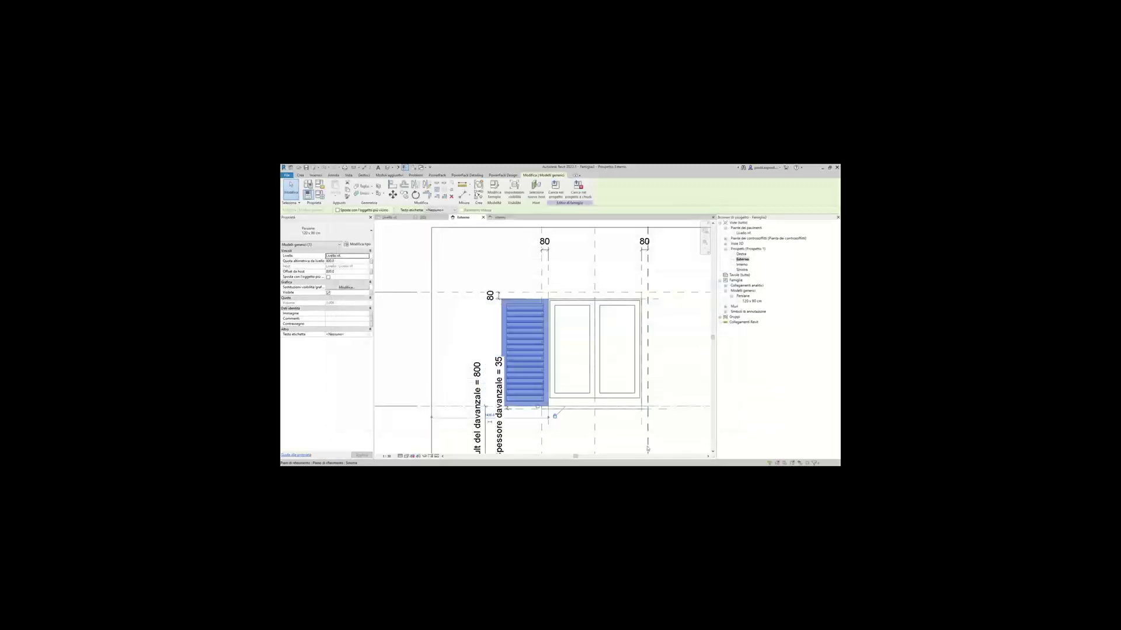
# Mirror the left shutter across the window to its right side in Esterno elevation.
pyautogui.click(706, 363)
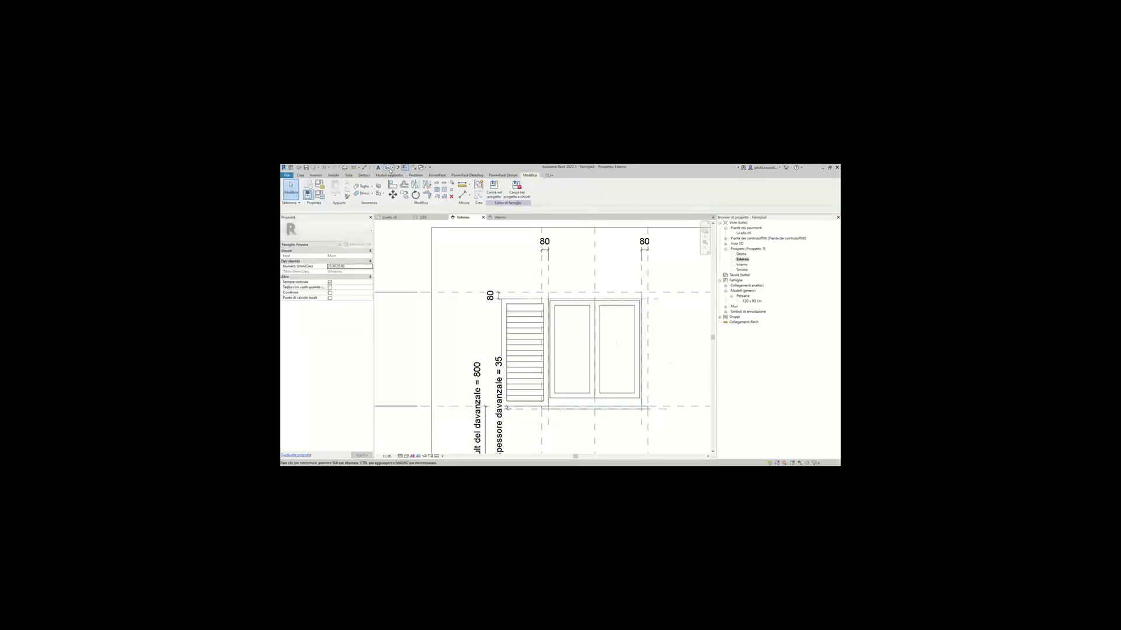
pyautogui.click(386, 167)
pyautogui.keyDown('shift'); pyautogui.moveTo(459, 241); pyautogui.dragTo(541, 356, button='middle'); pyautogui.keyUp('shift')
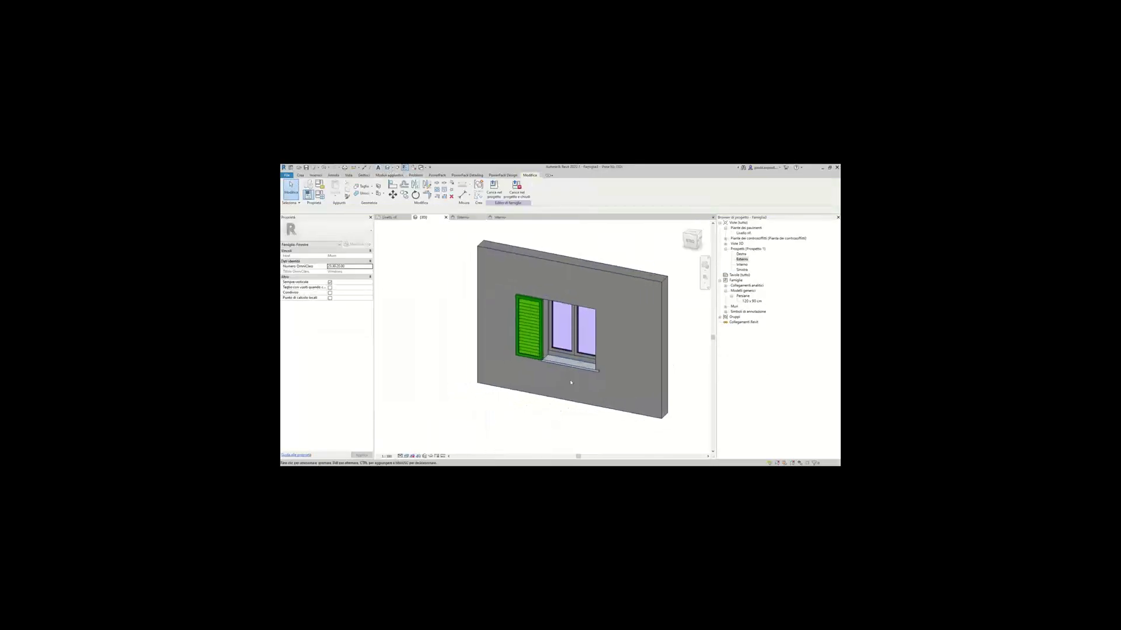
pyautogui.click(463, 217)
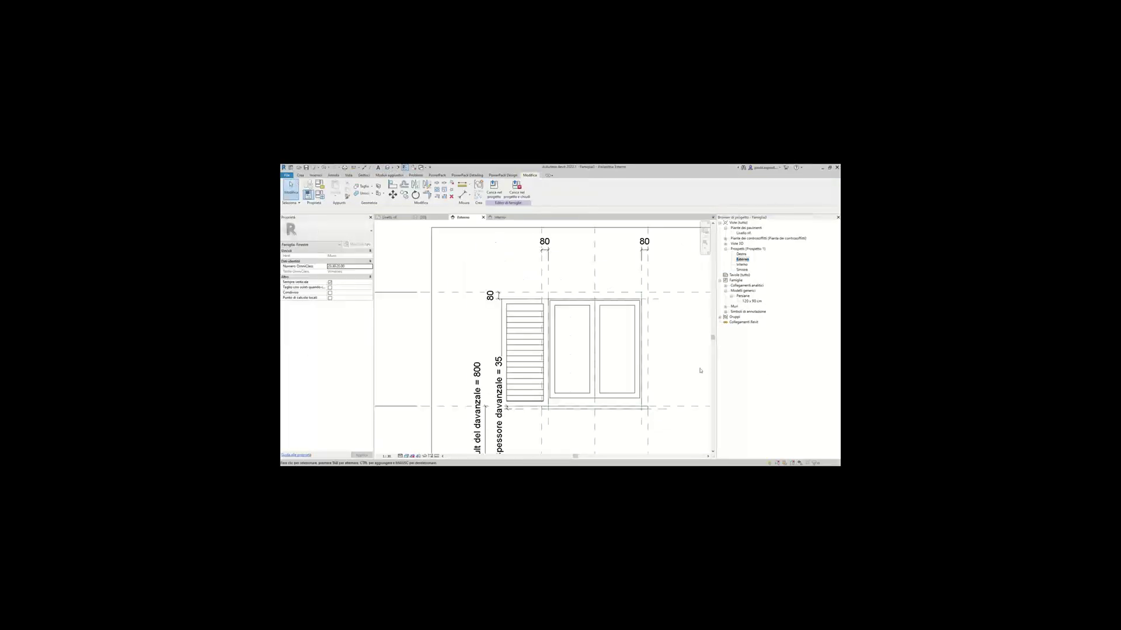
pyautogui.click(527, 319)
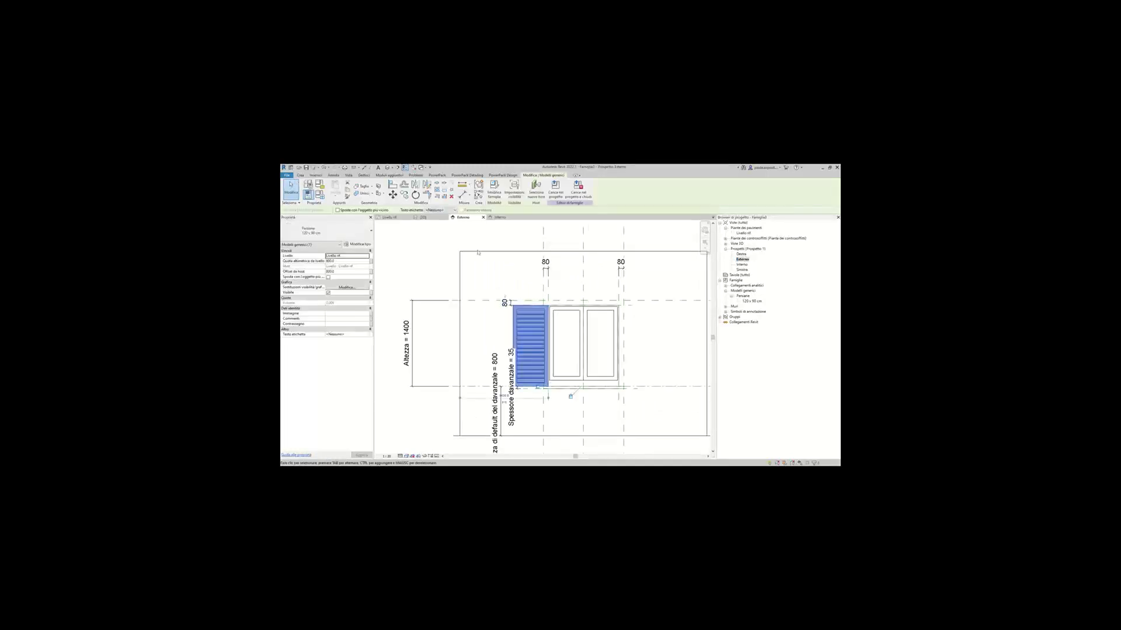
pyautogui.click(415, 184)
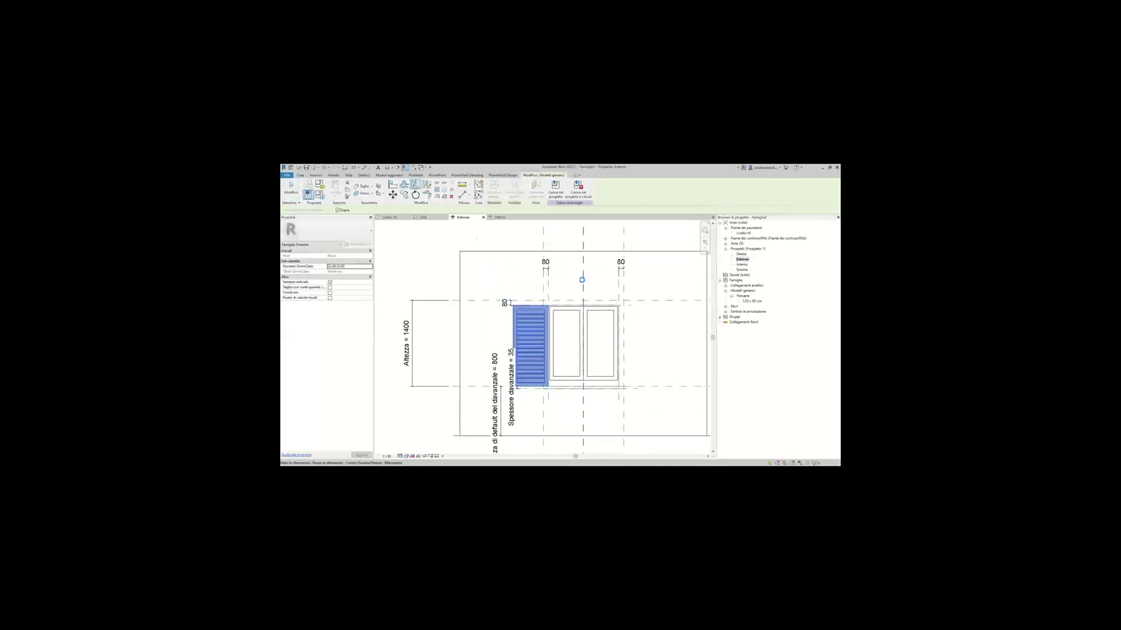
pyautogui.click(583, 283)
pyautogui.moveTo(631, 349); pyautogui.dragTo(595, 350, button='middle')
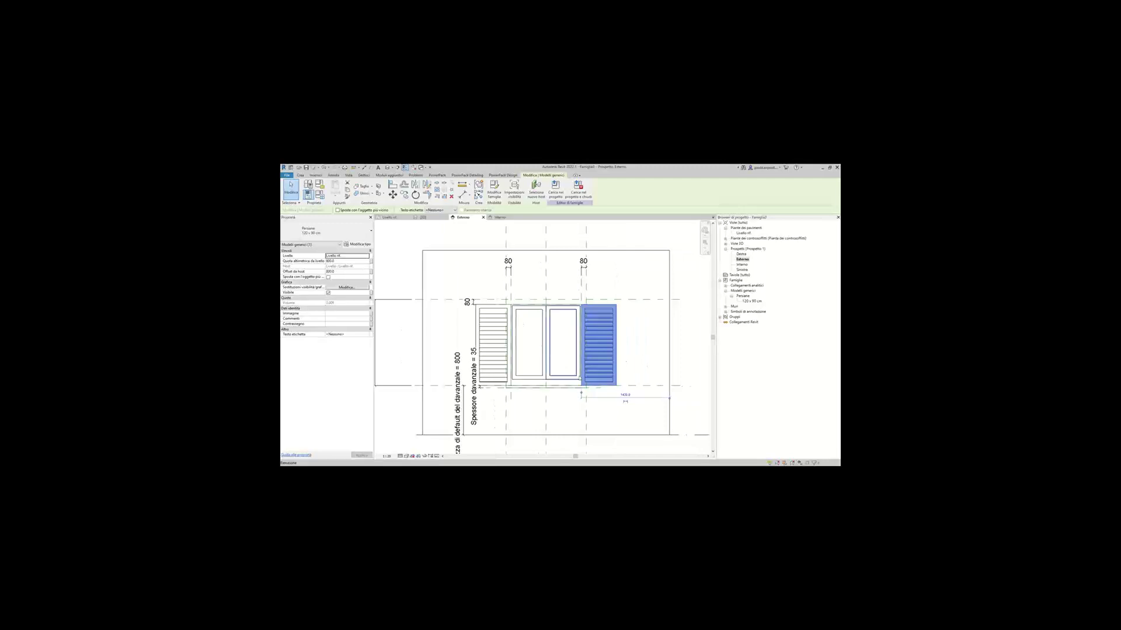
pyautogui.click(635, 363)
# Align and lock the right shutter's edges to the window references, then check in 3D.
pyautogui.scroll(2, 635, 363)
pyautogui.press('a')
pyautogui.press('l')
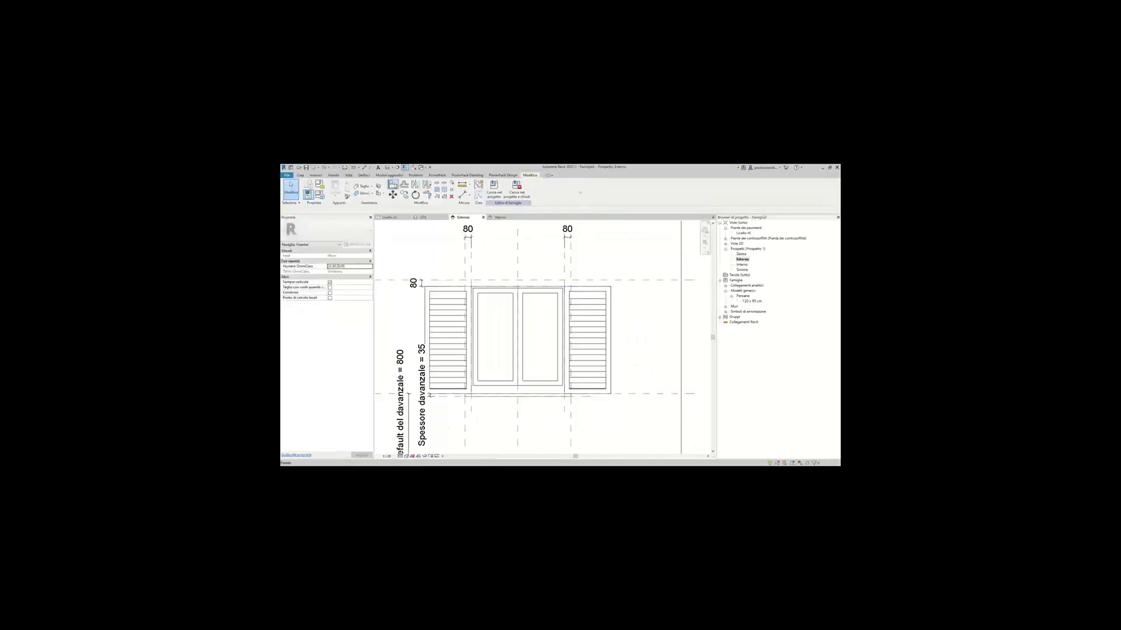
pyautogui.click(618, 397)
pyautogui.click(546, 386)
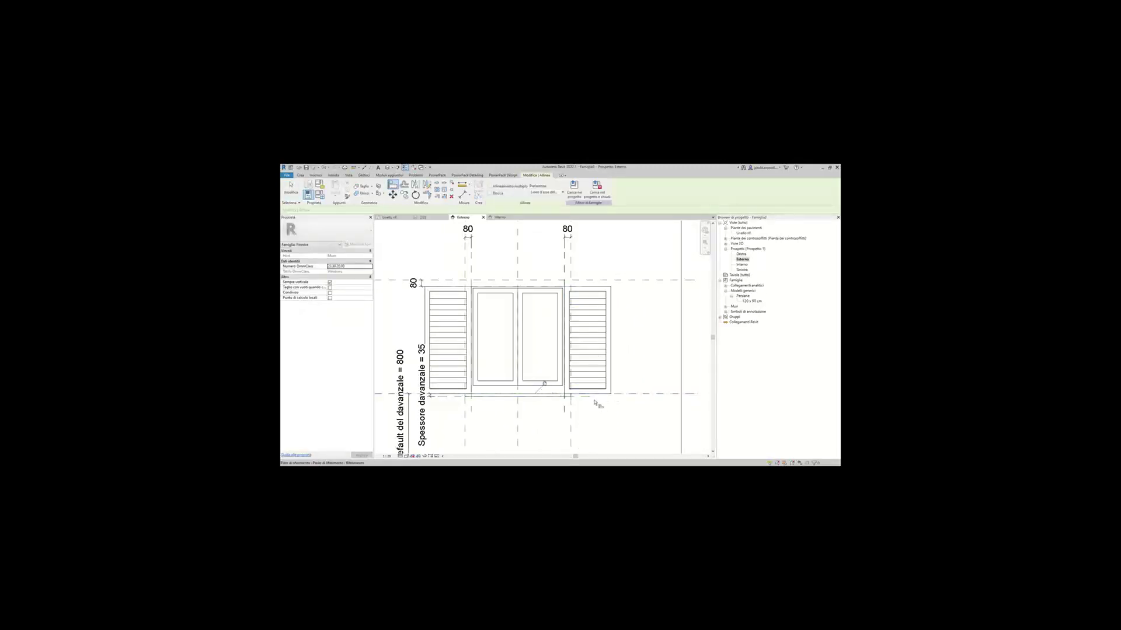
pyautogui.click(571, 263)
pyautogui.click(566, 304)
pyautogui.click(556, 322)
pyautogui.press('Escape')
pyautogui.press('Escape')
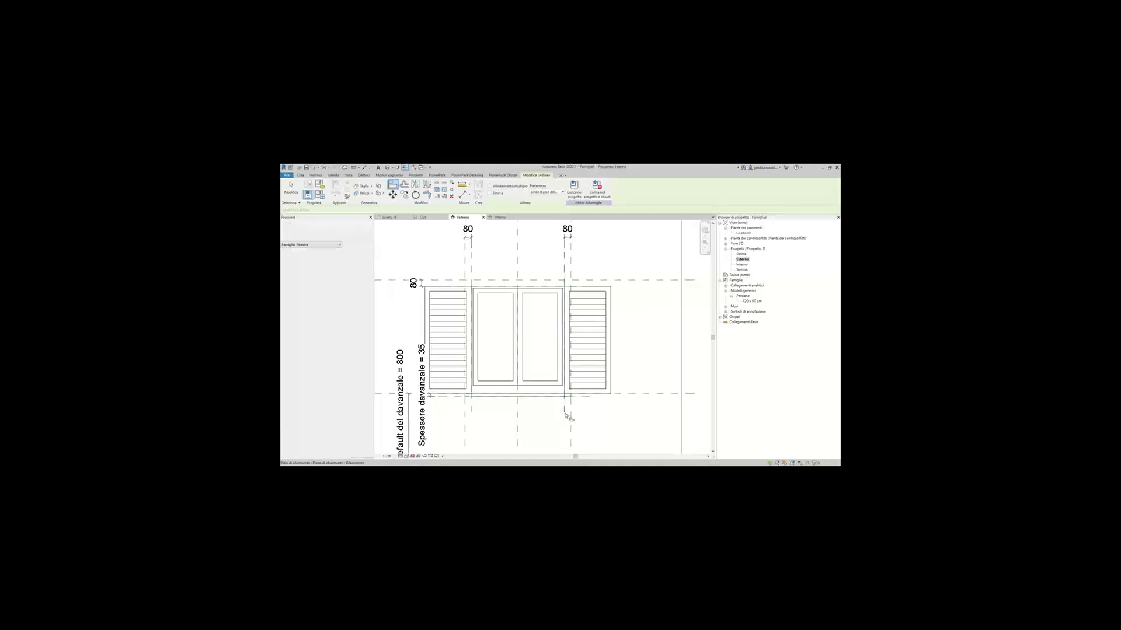
pyautogui.click(387, 168)
pyautogui.moveTo(580, 376); pyautogui.dragTo(608, 365, button='middle')
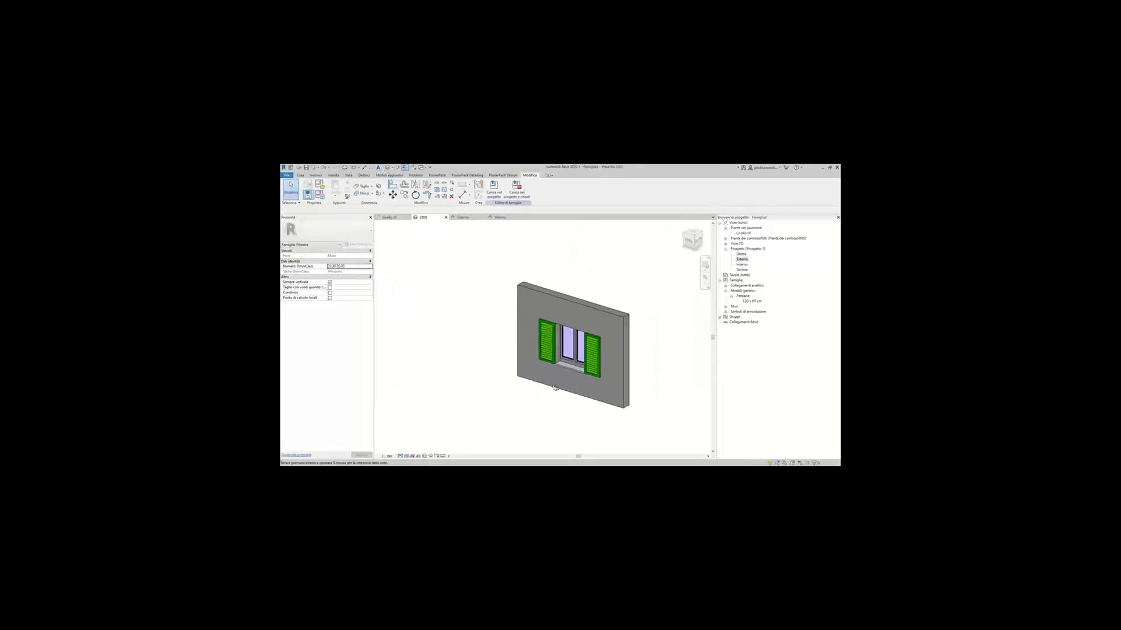
# Move Larghezza to the top and set Larghezza and Altezza to 1500.
pyautogui.click(320, 197)
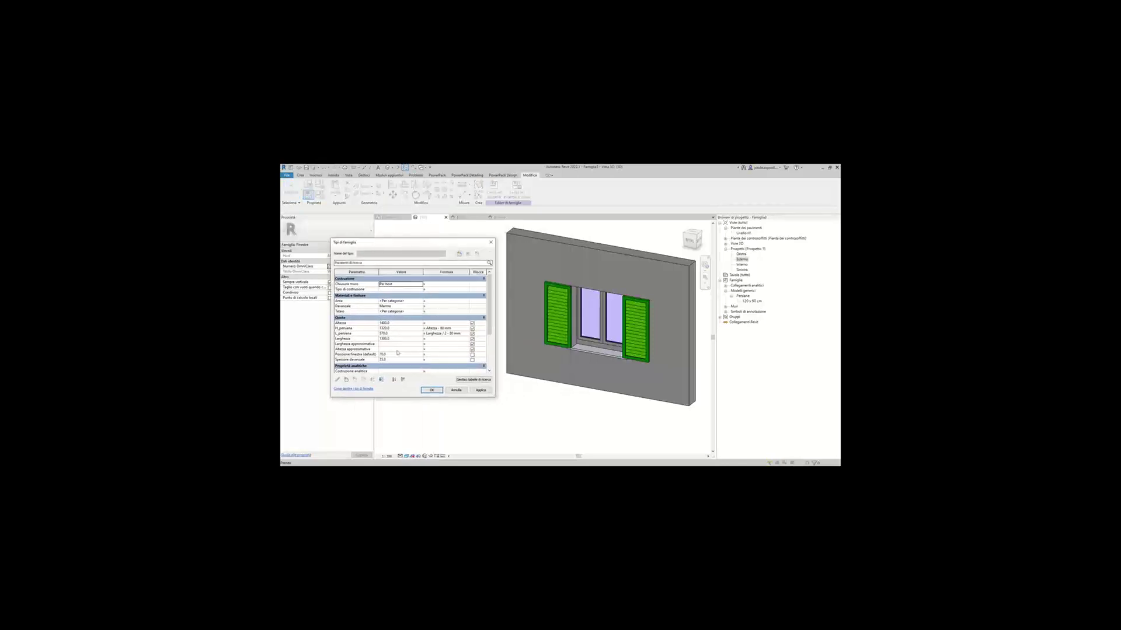
pyautogui.click(385, 339)
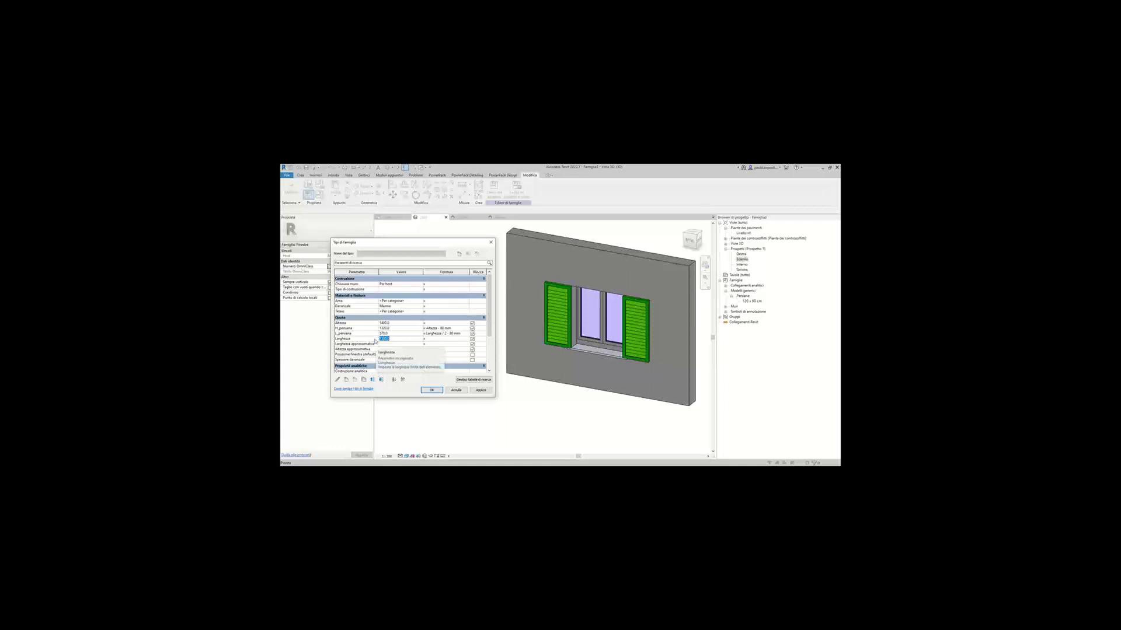
pyautogui.click(372, 380)
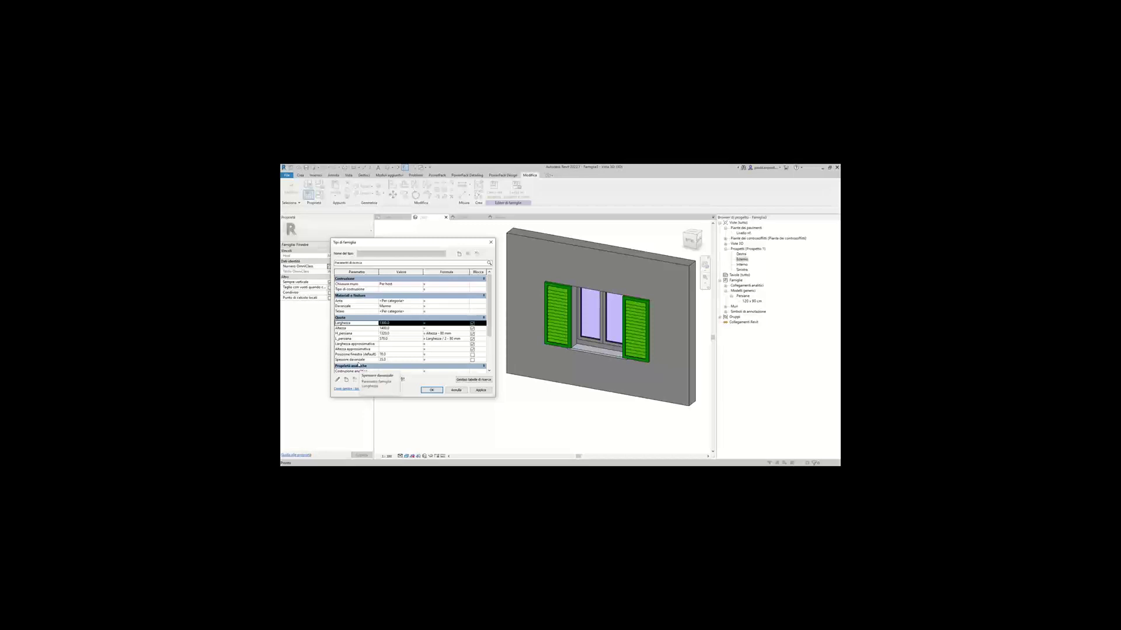
pyautogui.doubleClick(394, 323)
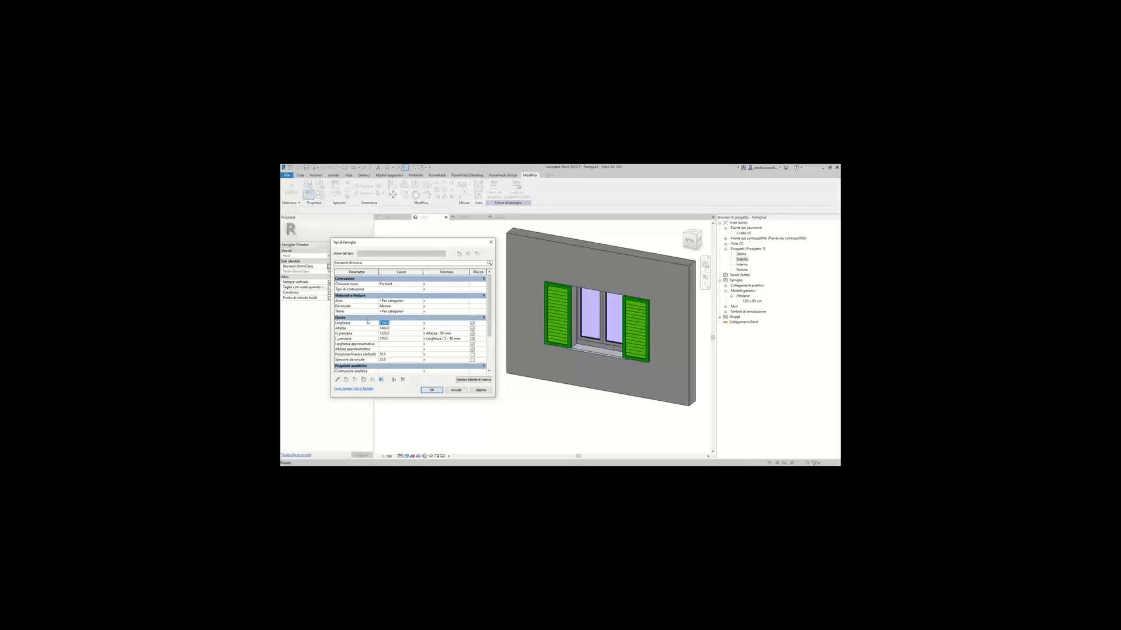
pyautogui.write('1')
pyautogui.press('Return')
pyautogui.write('15')
pyautogui.click(480, 390)
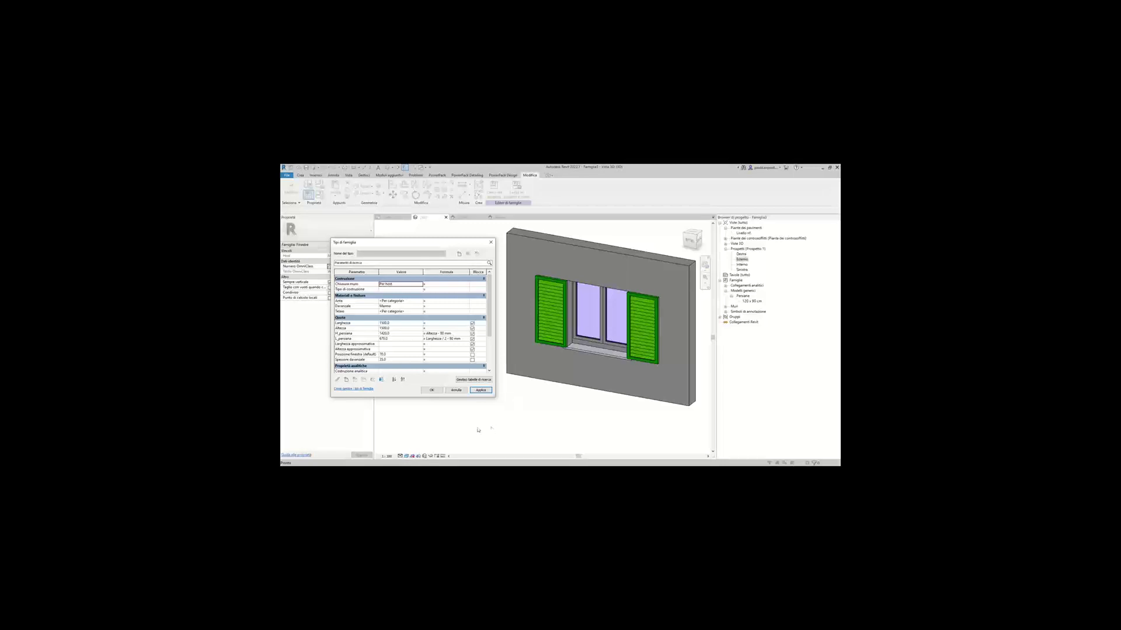
pyautogui.click(431, 390)
# Zoom and pan the 3D view to check both shutters resized with the window.
pyautogui.scroll(1, 566, 372)
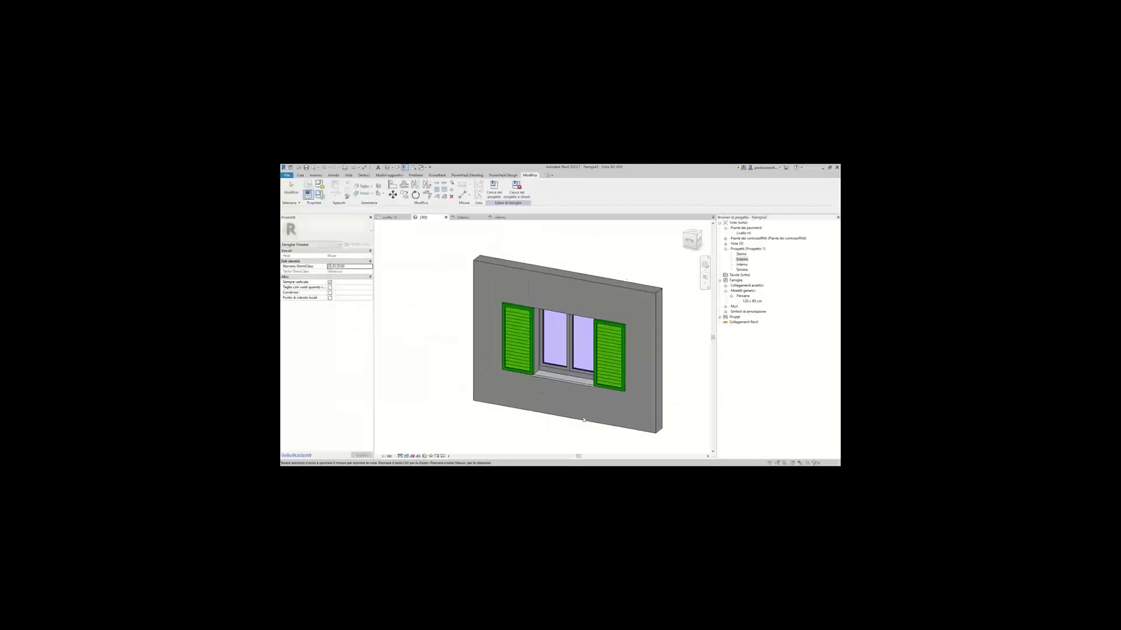
pyautogui.scroll(3, 566, 373)
pyautogui.scroll(-5, 566, 373)
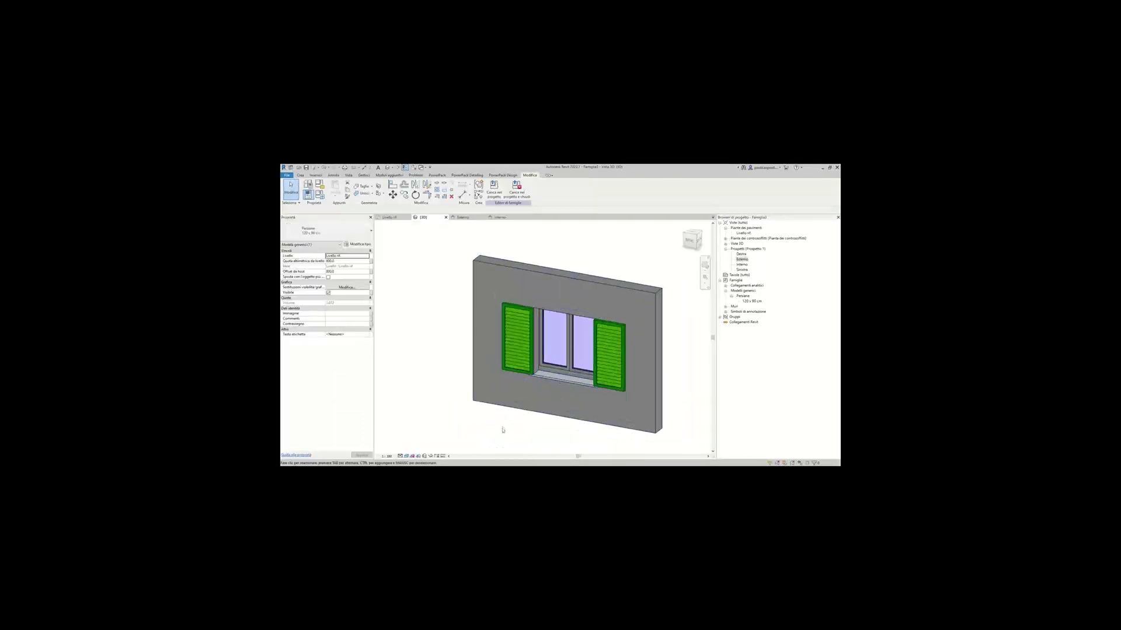
pyautogui.moveTo(503, 428); pyautogui.dragTo(532, 412, button='middle')
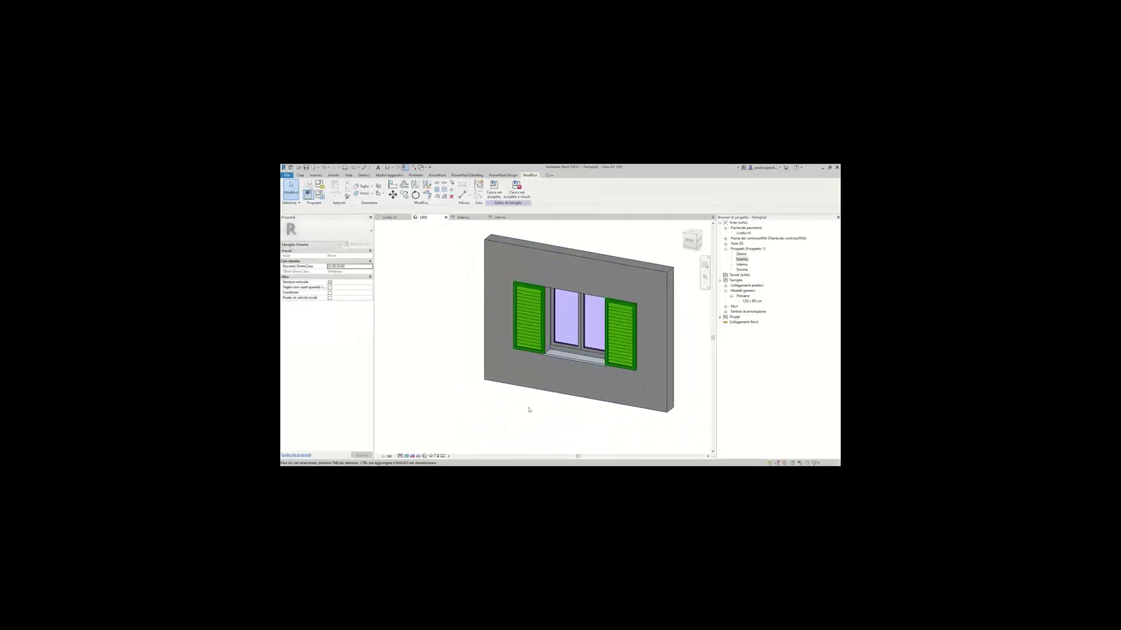
pyautogui.scroll(1, 530, 410)
pyautogui.scroll(3, 543, 406)
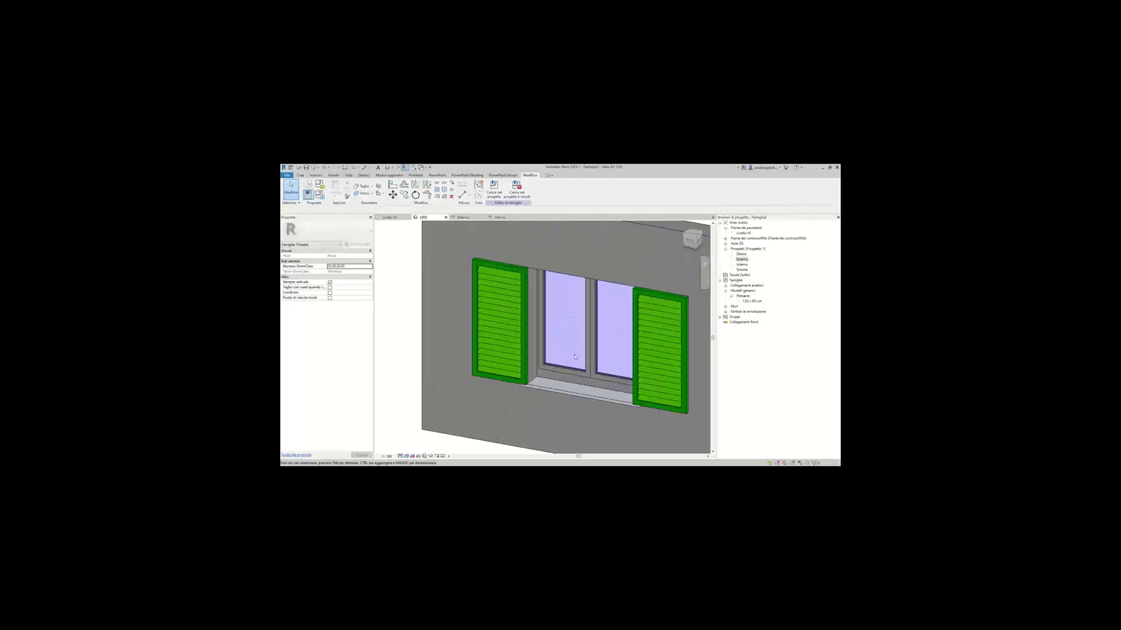
pyautogui.scroll(-2, 560, 400)
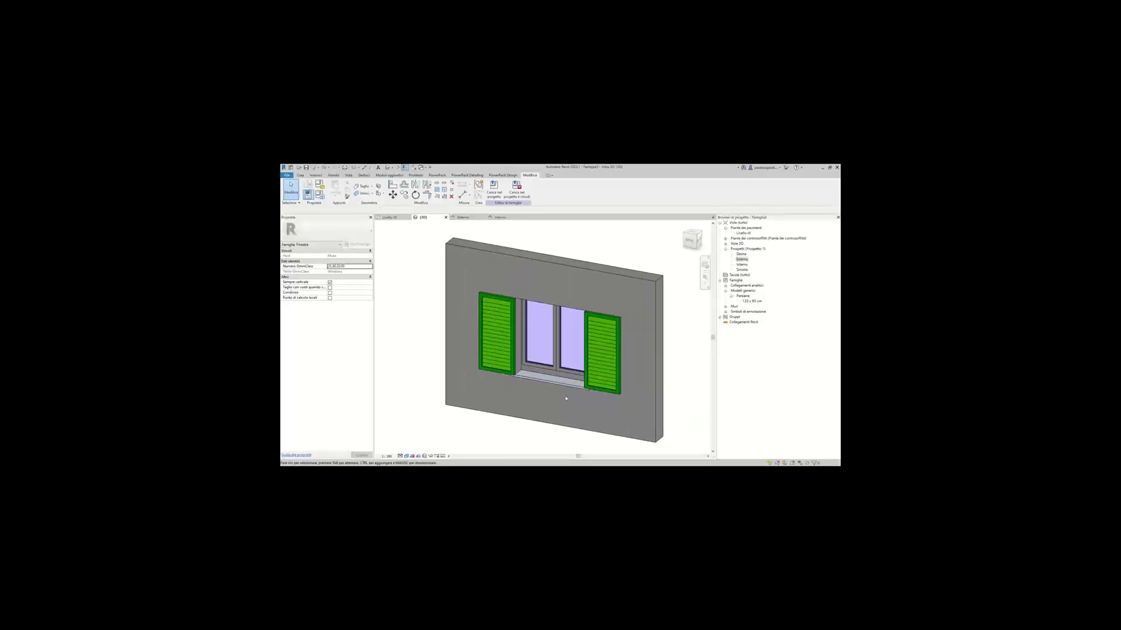
# Open the Livello rif. floor plan and zoom around the window.
pyautogui.doubleClick(743, 233)
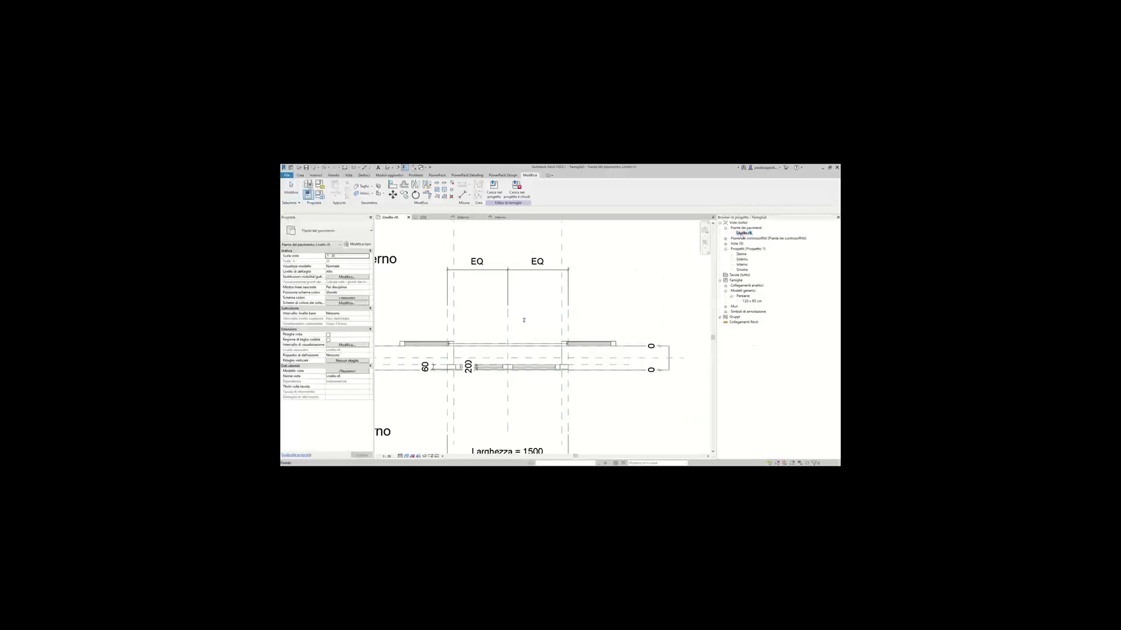
pyautogui.scroll(4, 558, 362)
pyautogui.scroll(2, 559, 363)
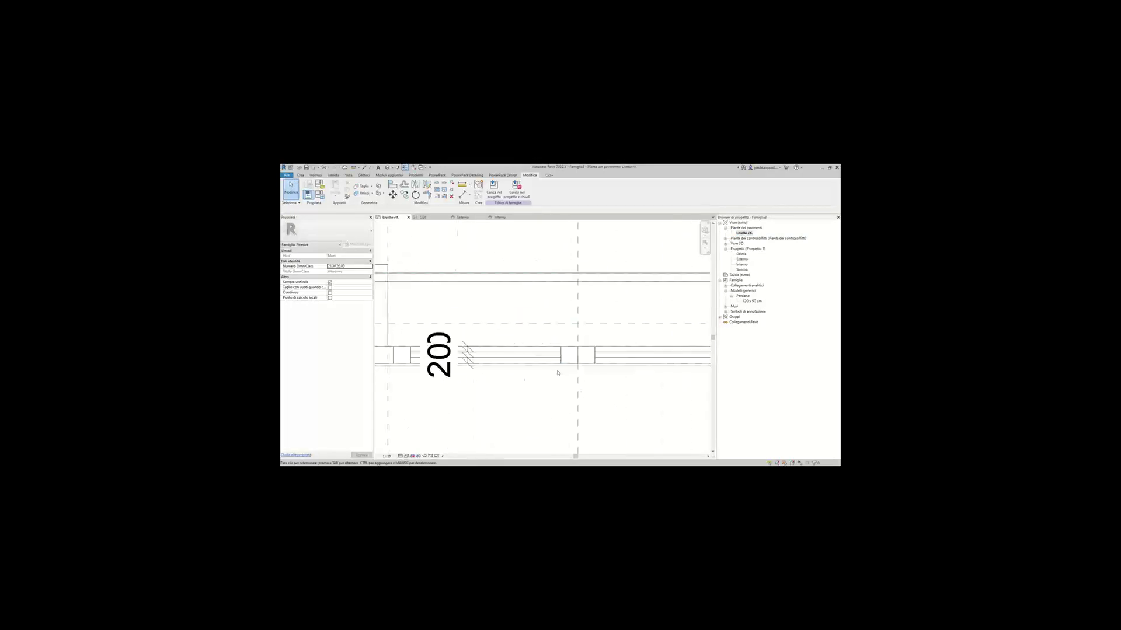
pyautogui.scroll(2, 569, 368)
pyautogui.scroll(1, 577, 373)
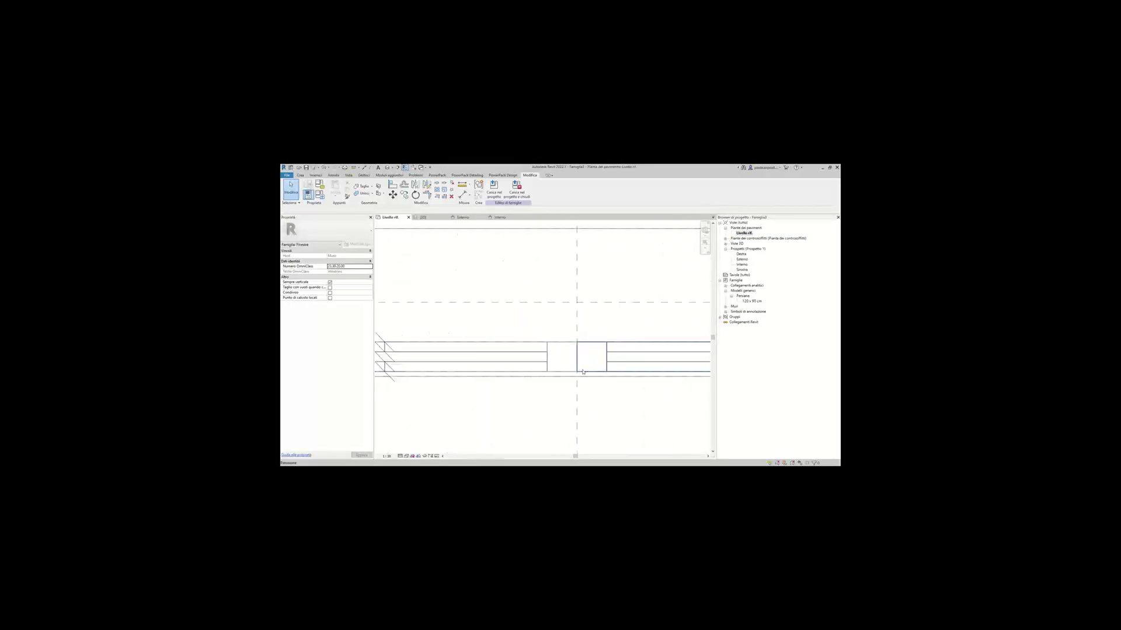
pyautogui.scroll(-2, 578, 368)
pyautogui.scroll(-2, 519, 310)
pyautogui.scroll(-1, 531, 354)
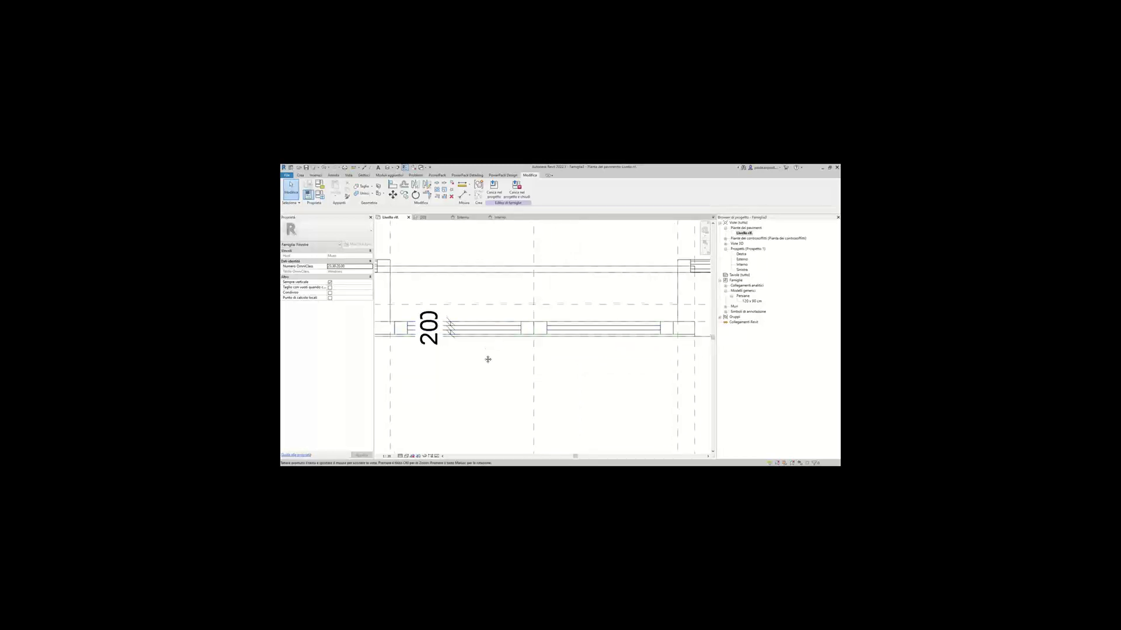
# Frame the window and shutters beside the 20 glass dimension, and bring up the Annota tools.
pyautogui.scroll(1, 516, 398)
pyautogui.scroll(1, 515, 398)
pyautogui.scroll(1, 502, 390)
pyautogui.scroll(1, 484, 379)
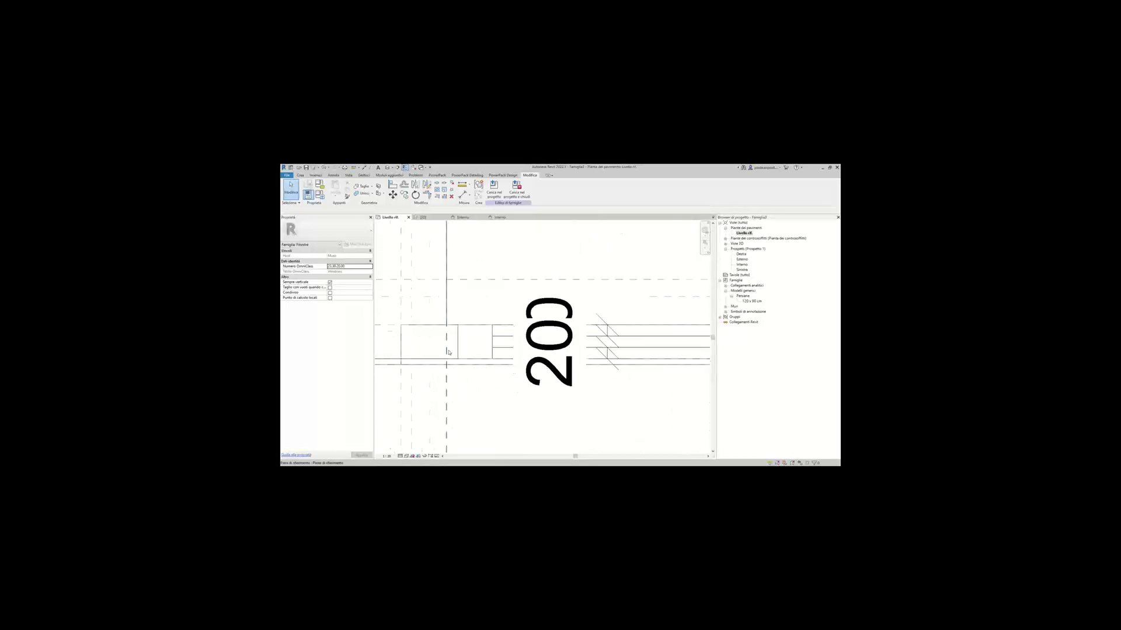
pyautogui.scroll(1, 464, 368)
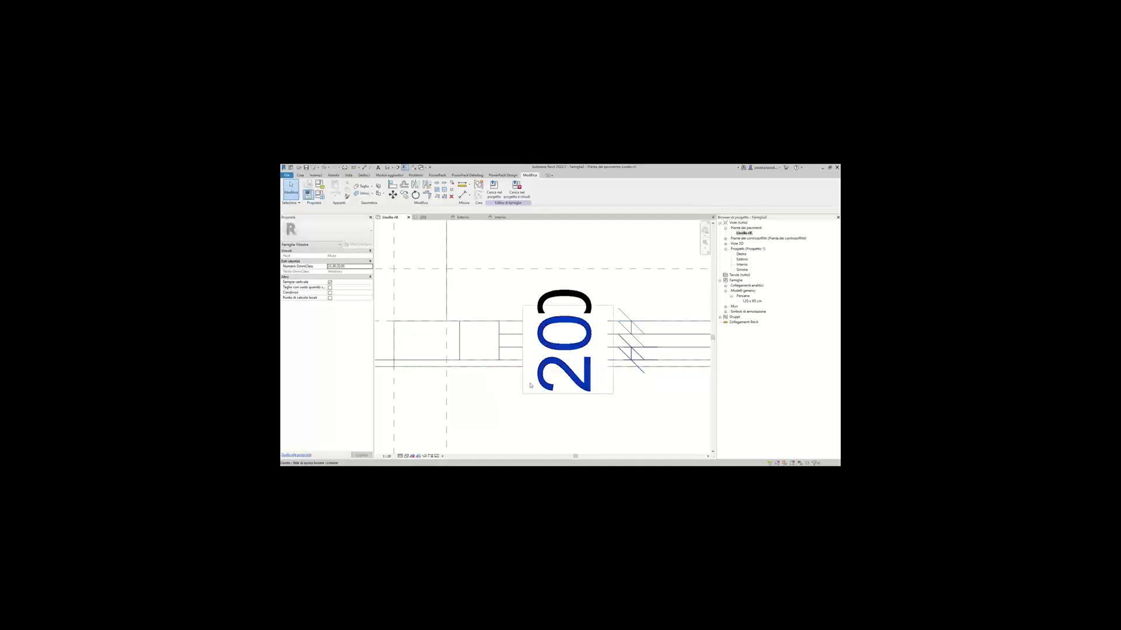
pyautogui.scroll(-2, 496, 391)
pyautogui.scroll(-1, 560, 388)
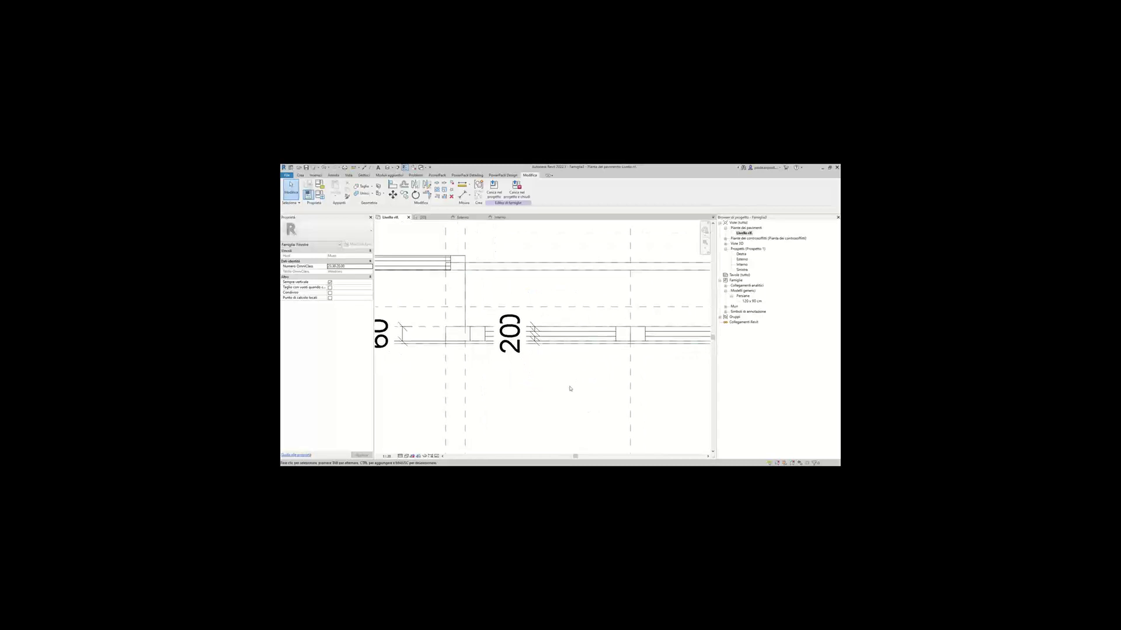
pyautogui.click(333, 176)
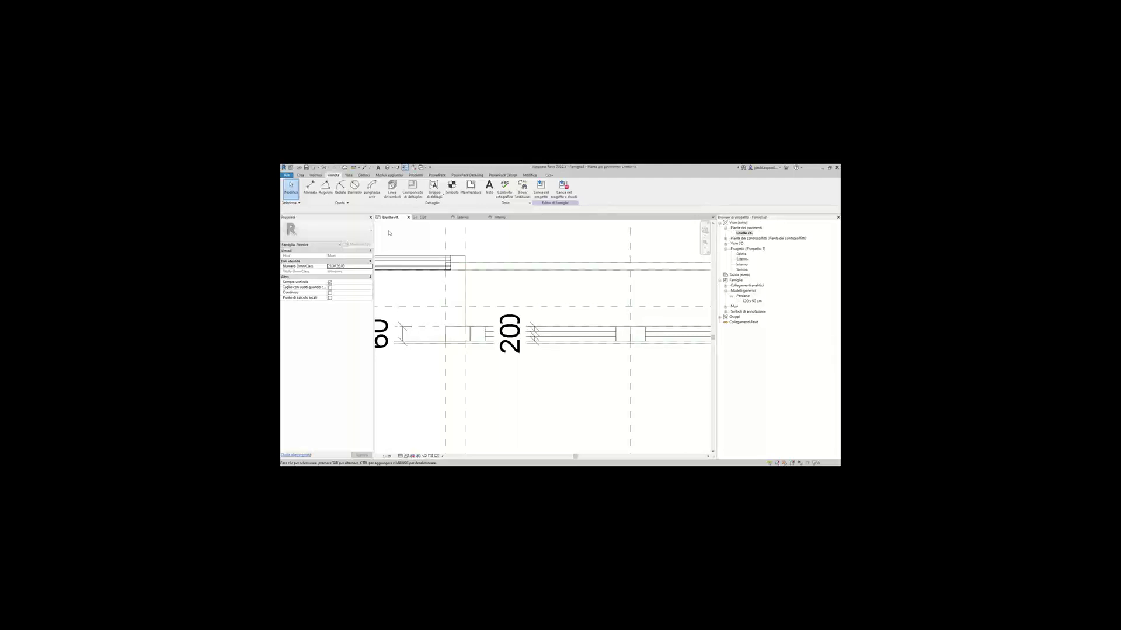
# Start a symbol line at the jamb corner of the plan, then cancel it with Esc.
pyautogui.scroll(-2, 548, 375)
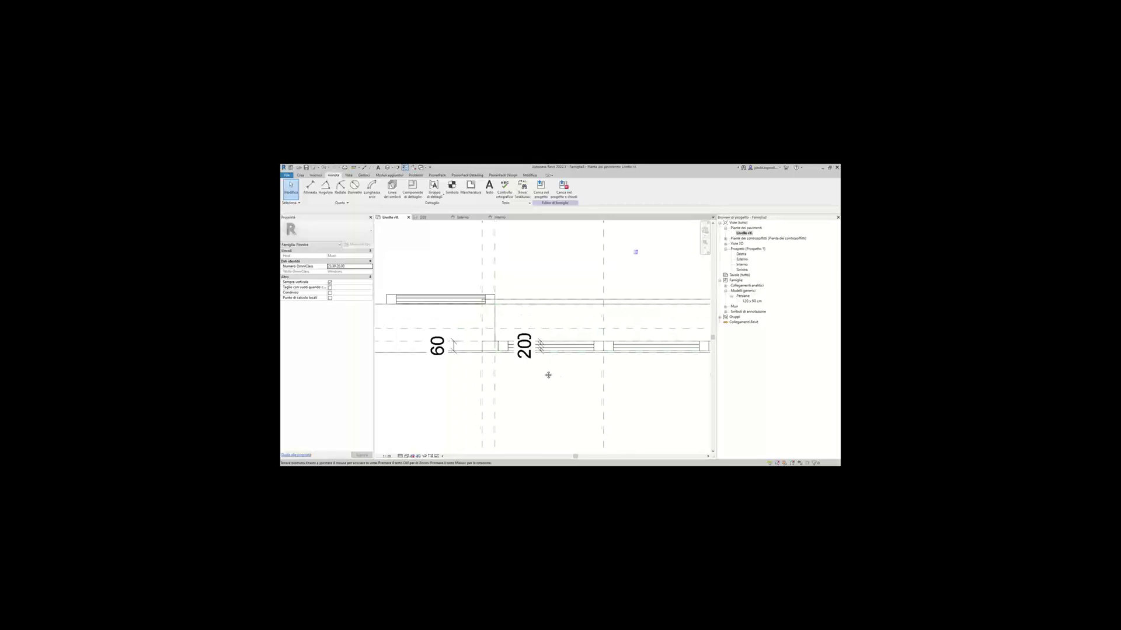
pyautogui.moveTo(548, 375); pyautogui.dragTo(546, 375, button='middle')
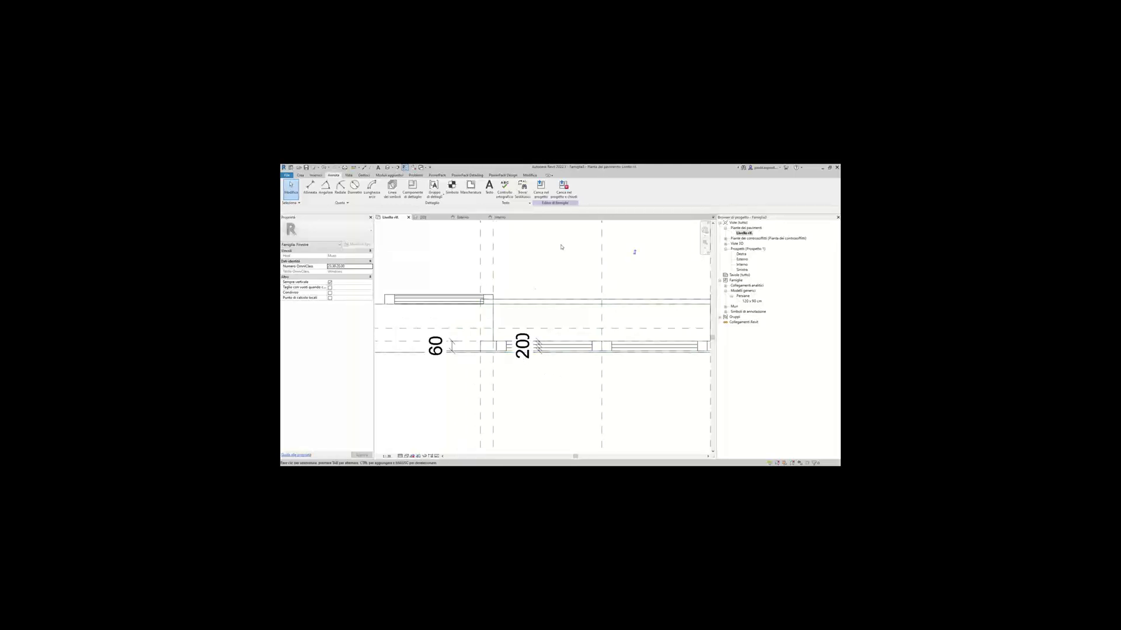
pyautogui.moveTo(561, 247); pyautogui.dragTo(555, 248, button='middle')
pyautogui.click(393, 188)
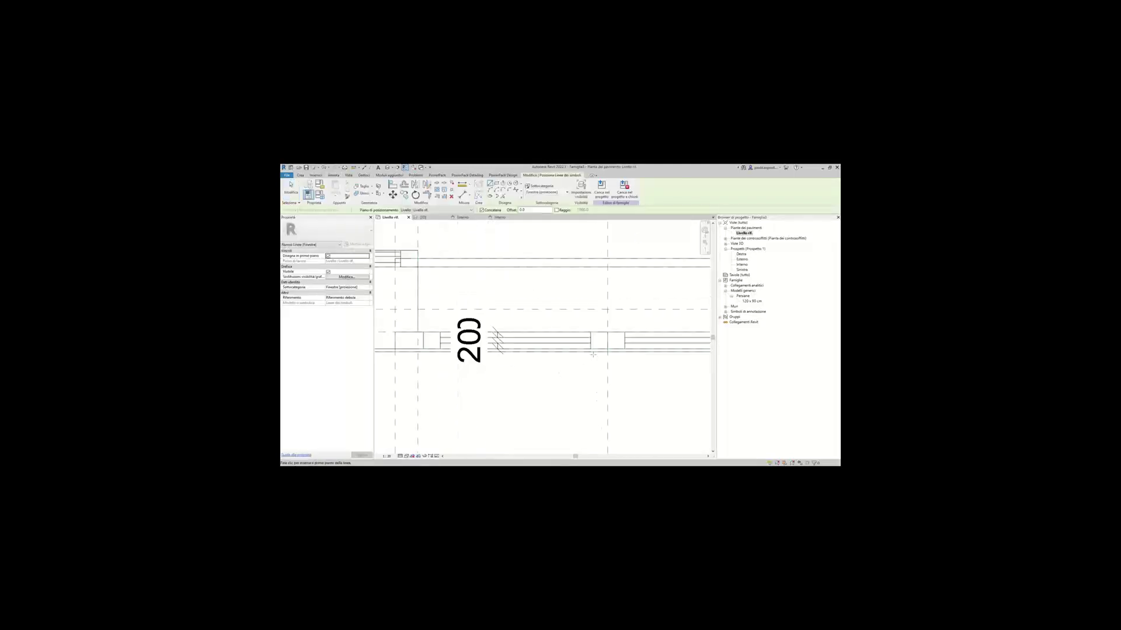
pyautogui.scroll(2, 577, 371)
pyautogui.scroll(2, 578, 371)
pyautogui.scroll(1, 578, 371)
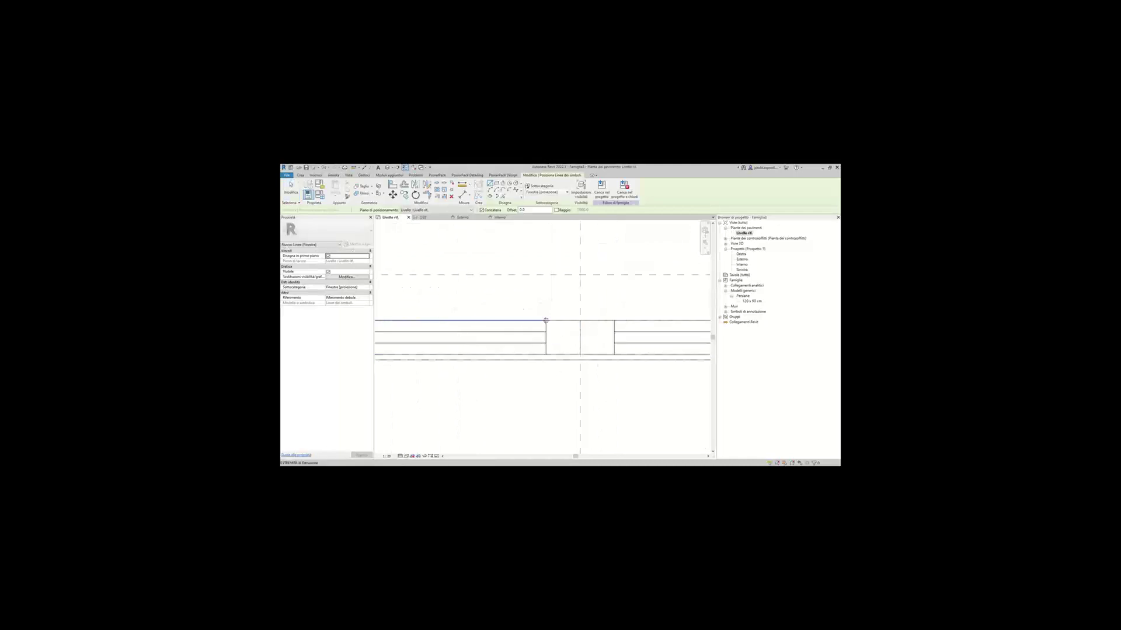
pyautogui.click(545, 320)
pyautogui.press('Escape')
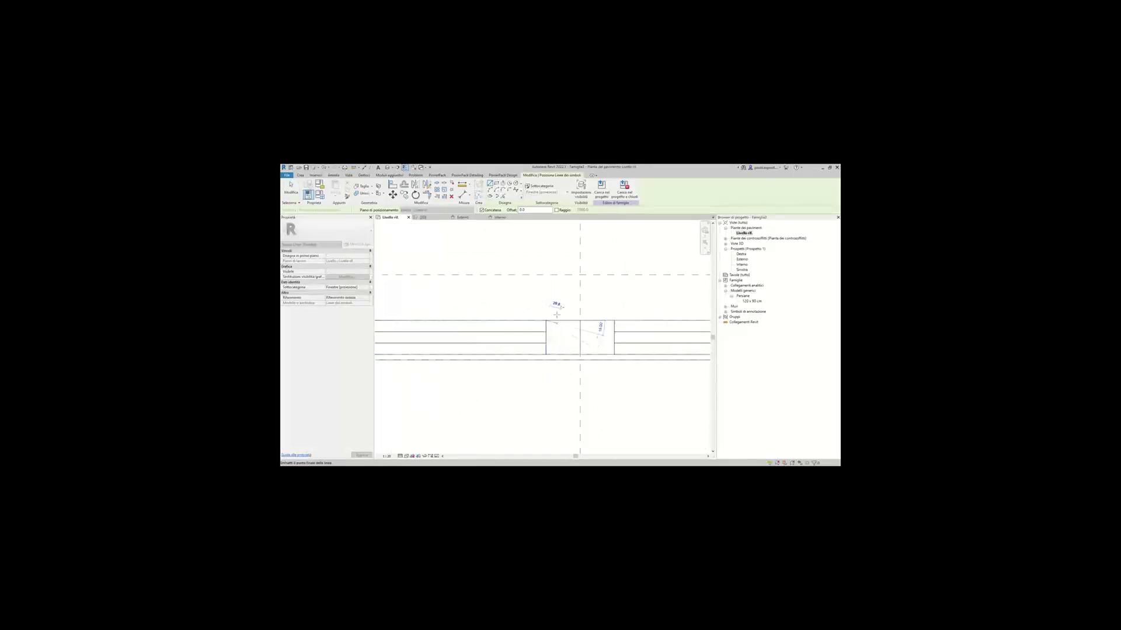
pyautogui.press('Escape')
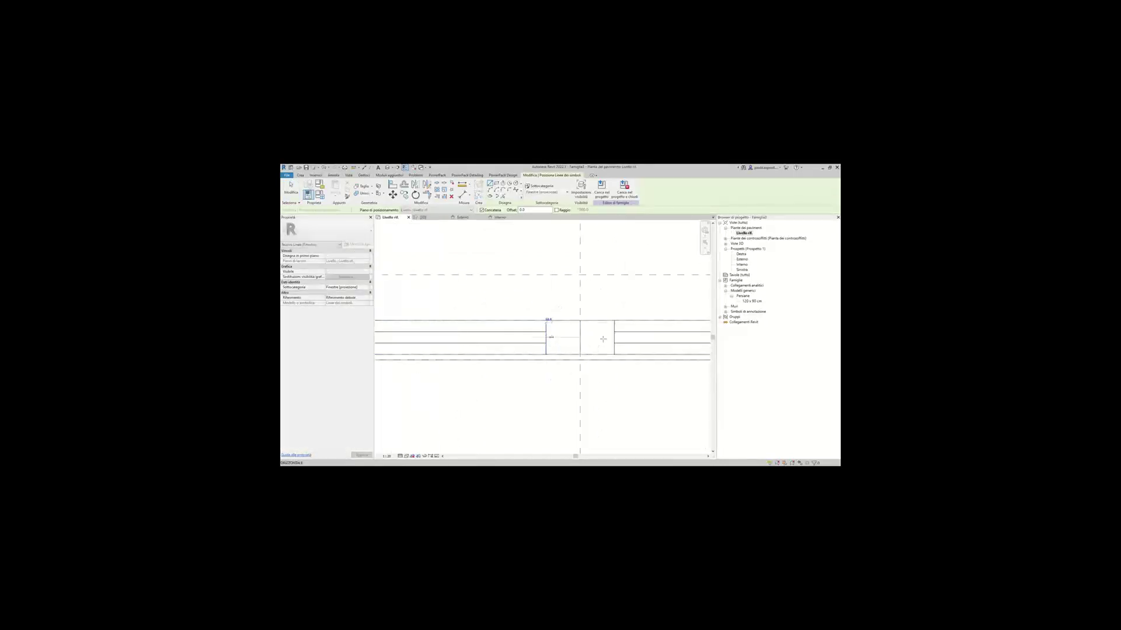
pyautogui.press('Escape')
pyautogui.scroll(1, 585, 342)
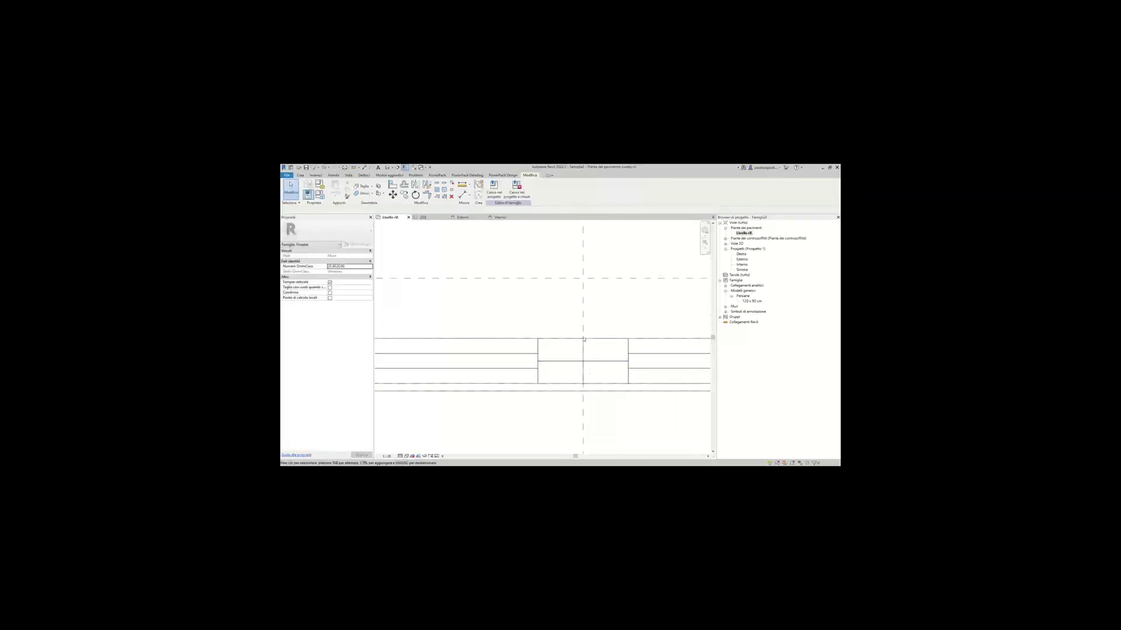
# Select and deselect the window's lines, then switch to the Annotate tools.
pyautogui.click(572, 366)
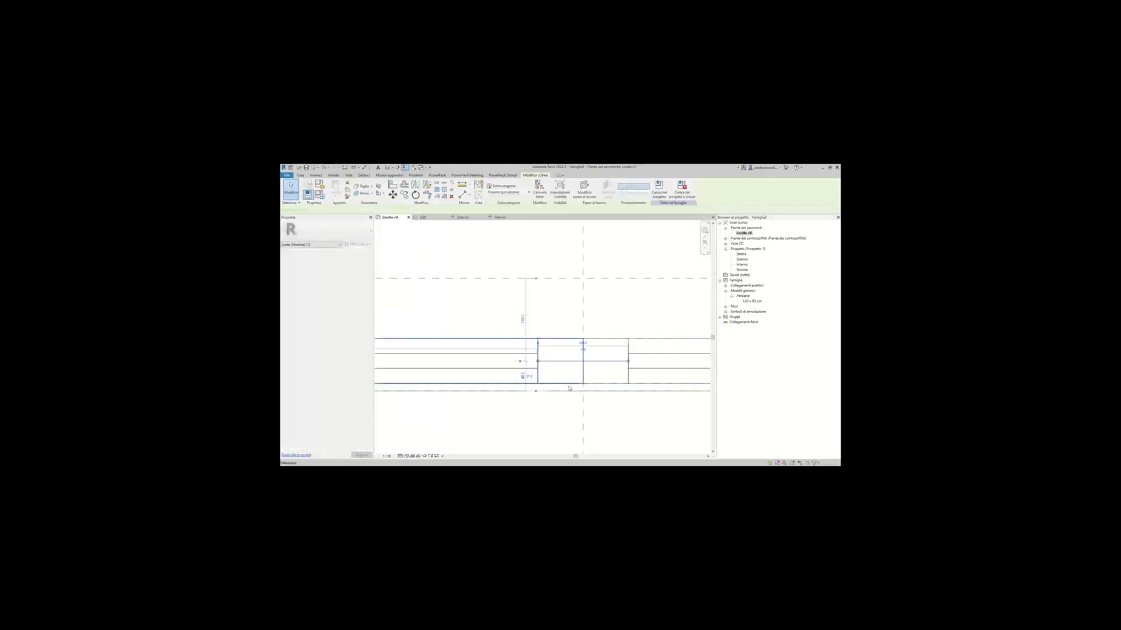
pyautogui.scroll(-1, 565, 388)
pyautogui.scroll(-1, 560, 402)
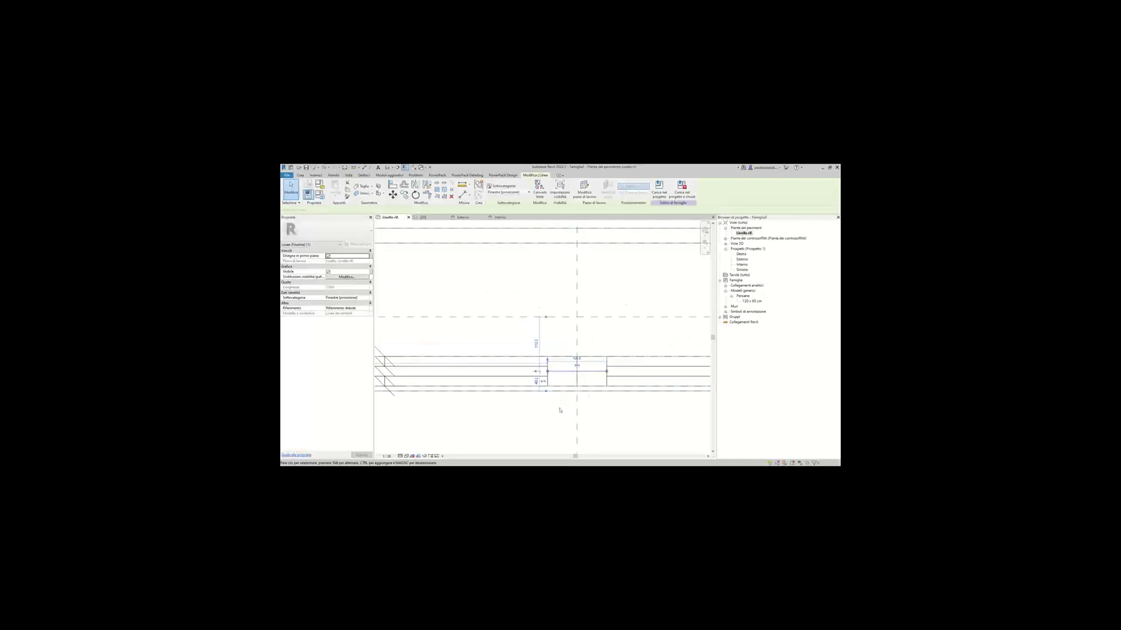
pyautogui.click(559, 410)
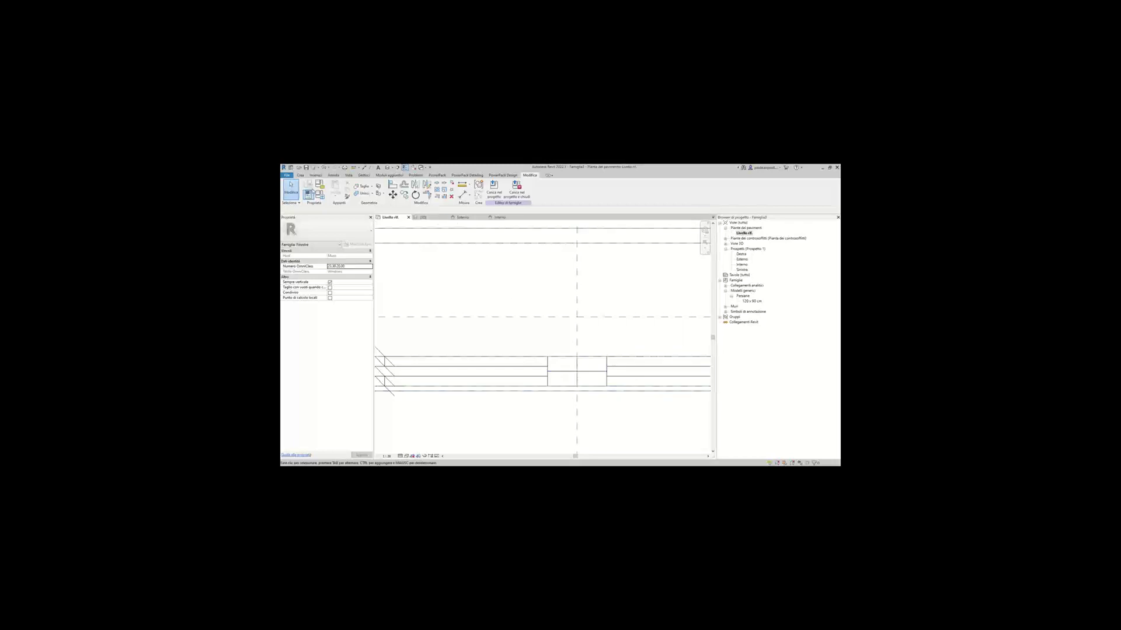
pyautogui.click(300, 176)
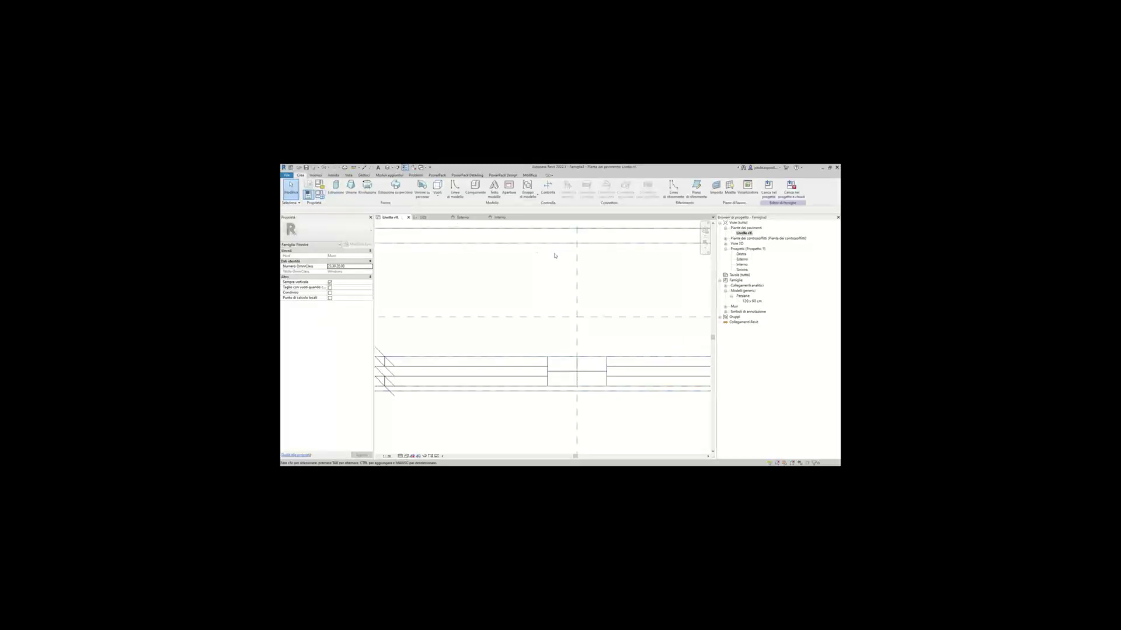
pyautogui.click(333, 175)
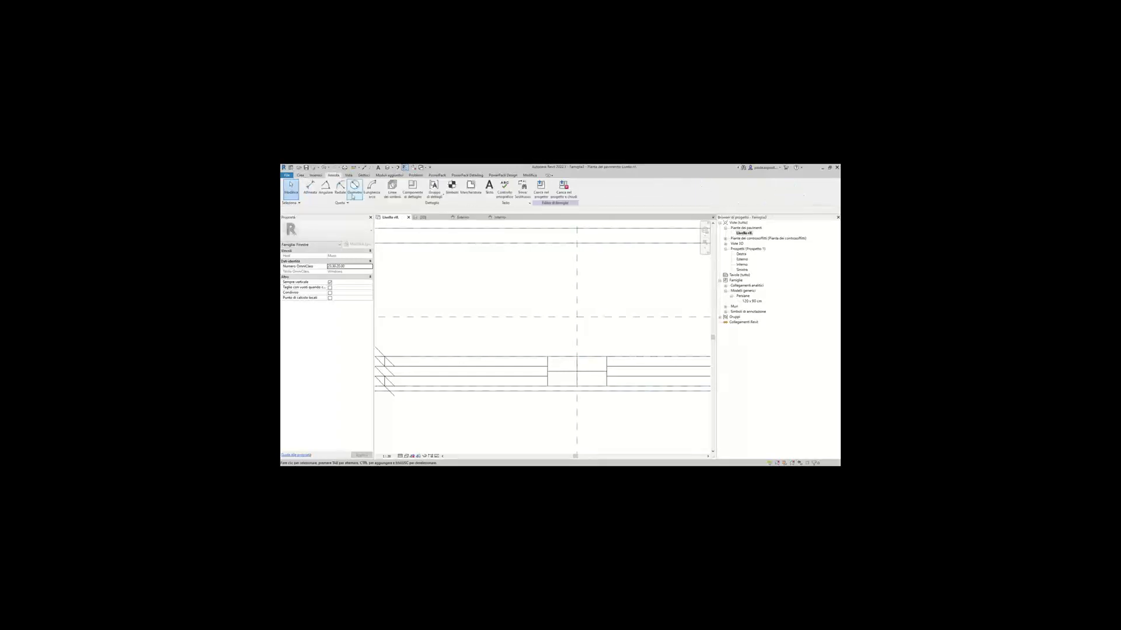
# Place an aligned 30 dimension across the window frame in plan.
pyautogui.click(309, 187)
pyautogui.moveTo(605, 338); pyautogui.dragTo(475, 325, button='middle')
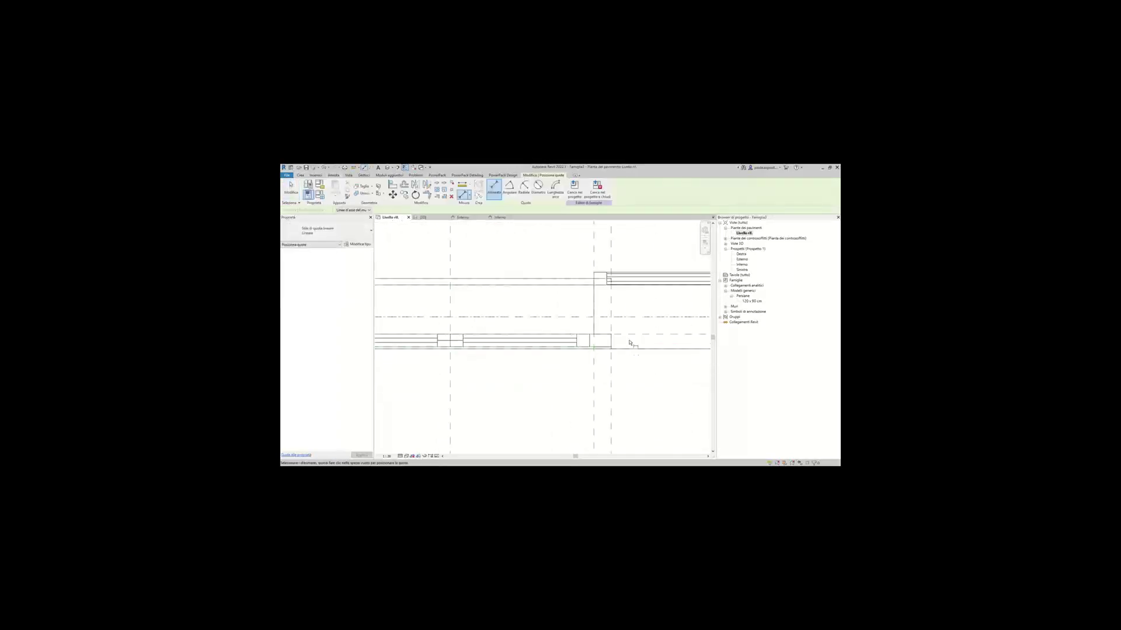
pyautogui.click(457, 344)
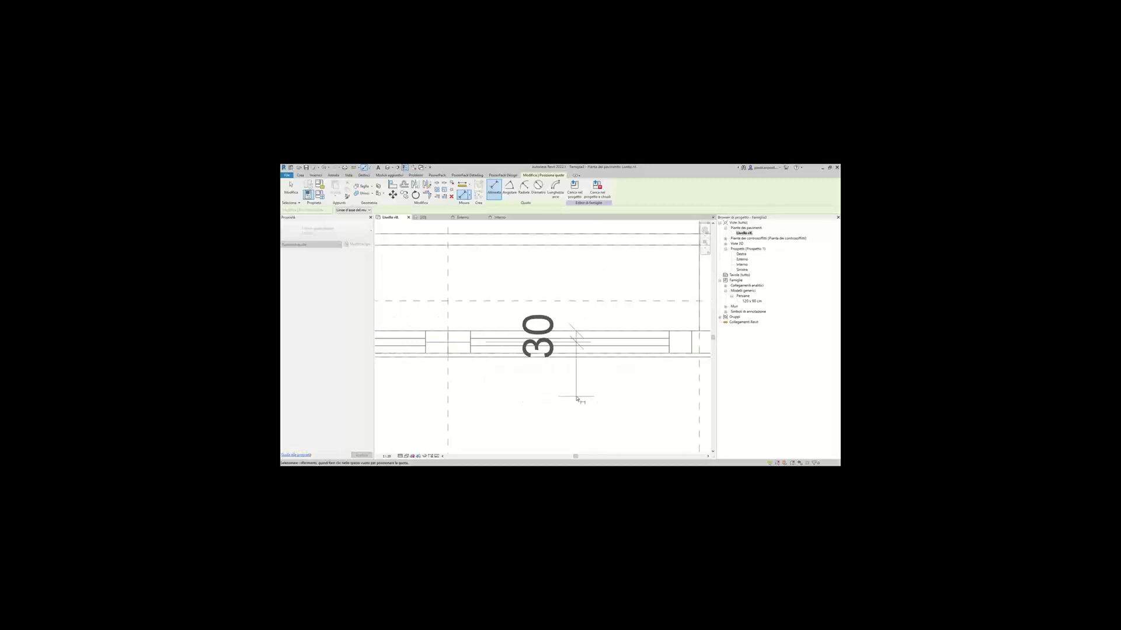
pyautogui.moveTo(709, 389); pyautogui.dragTo(545, 383, button='middle')
pyautogui.click(619, 384)
pyautogui.scroll(-3, 625, 385)
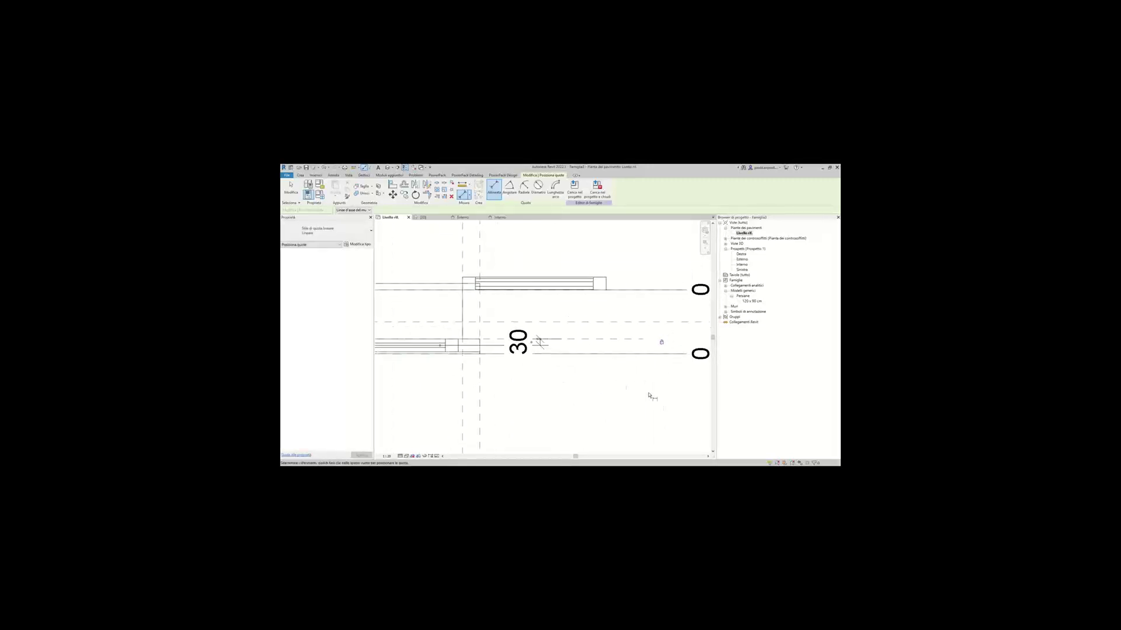
pyautogui.press('Escape')
pyautogui.press('Escape')
pyautogui.scroll(-2, 624, 400)
pyautogui.scroll(-1, 623, 399)
pyautogui.scroll(-2, 639, 396)
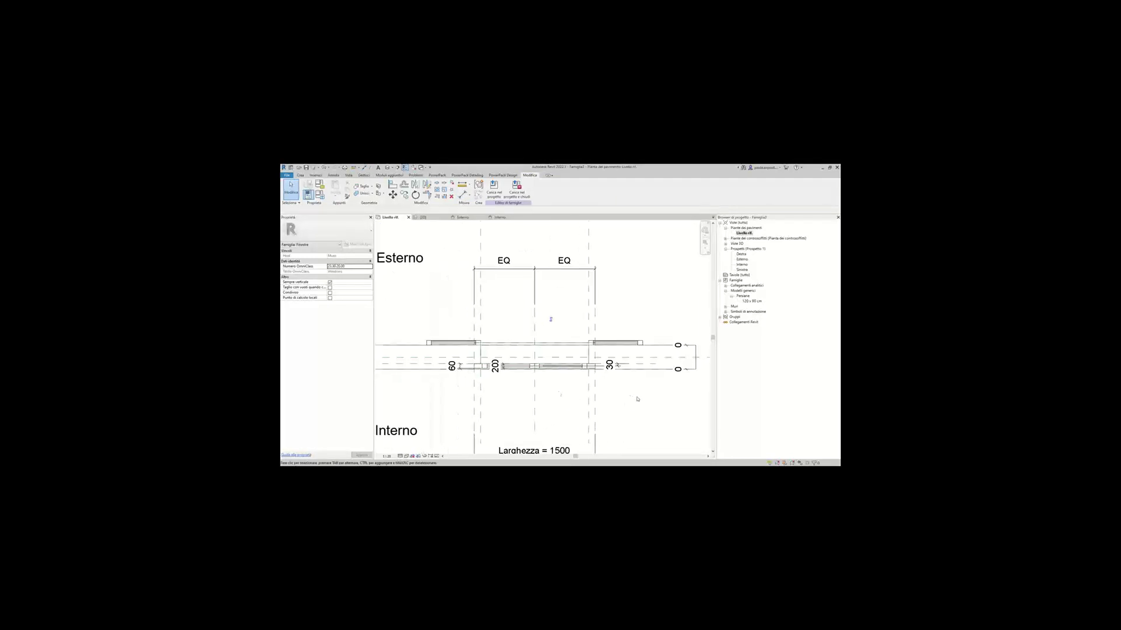
pyautogui.scroll(3, 574, 379)
pyautogui.scroll(-1, 492, 320)
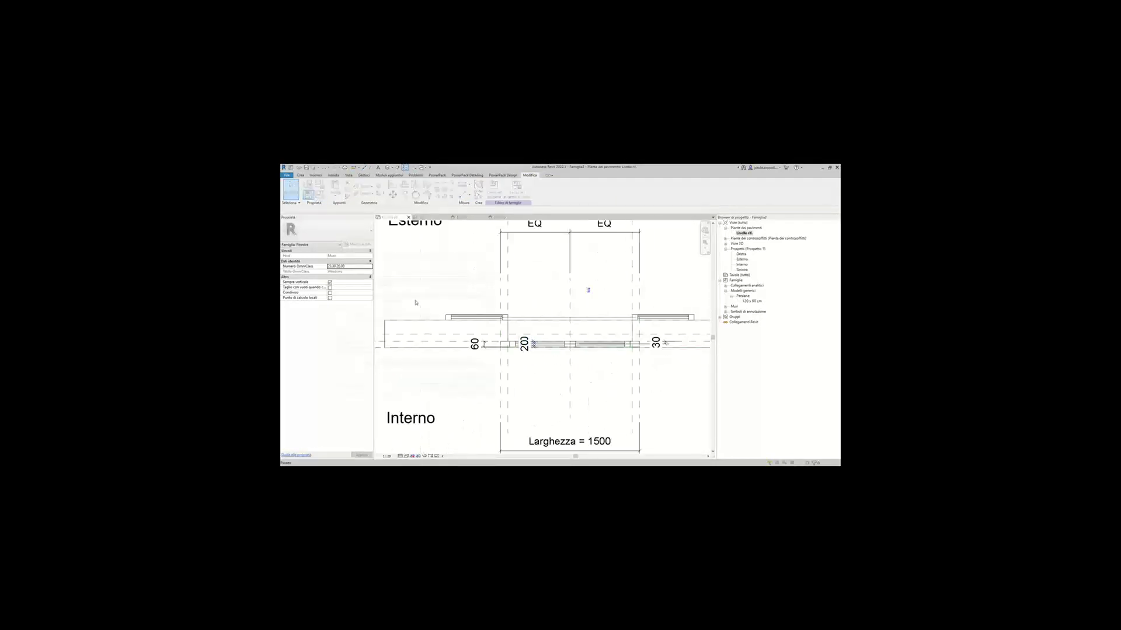
# Set Posizione finestra (default) to 90.0 in Family Types and apply it.
pyautogui.click(308, 195)
pyautogui.moveTo(440, 241); pyautogui.dragTo(400, 247)
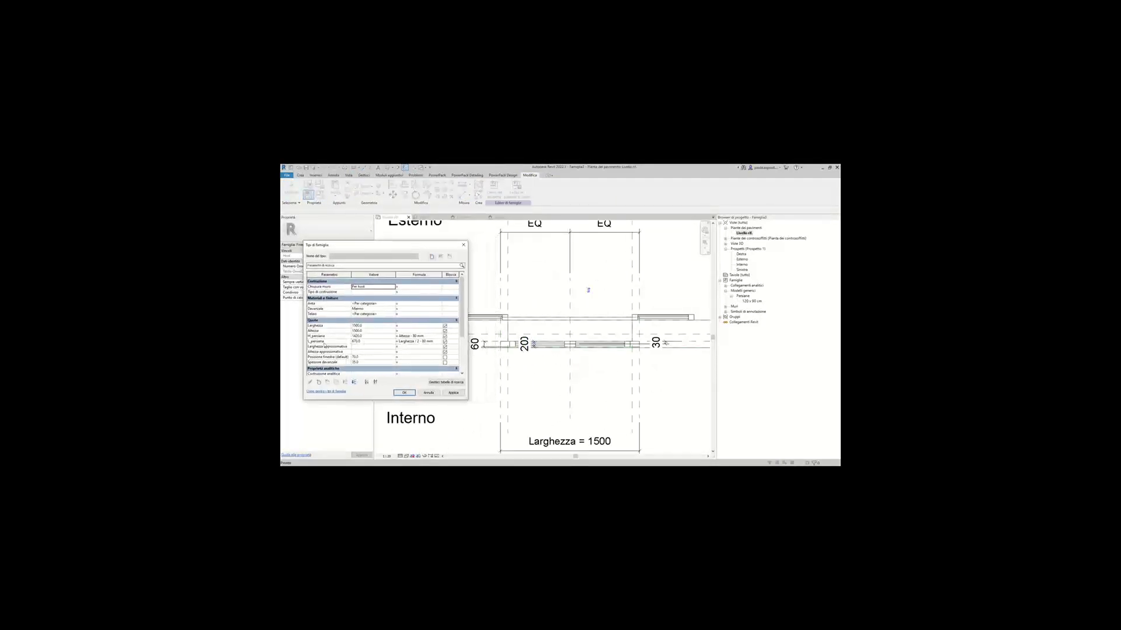
pyautogui.click(355, 357)
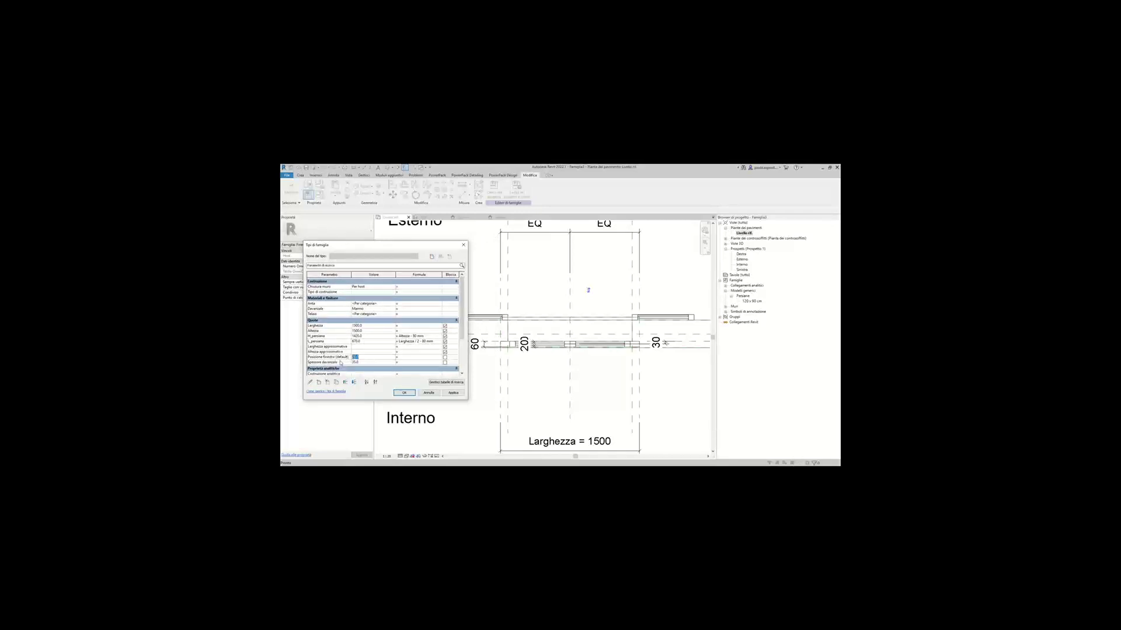
pyautogui.click(457, 394)
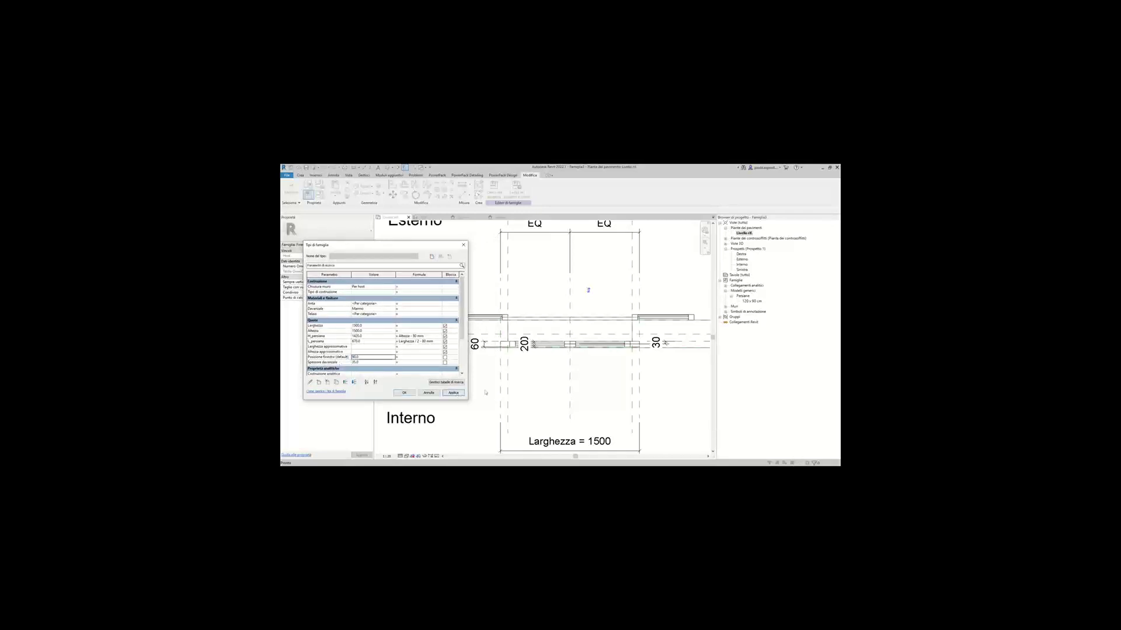
pyautogui.click(408, 393)
pyautogui.scroll(2, 572, 350)
pyautogui.scroll(3, 572, 362)
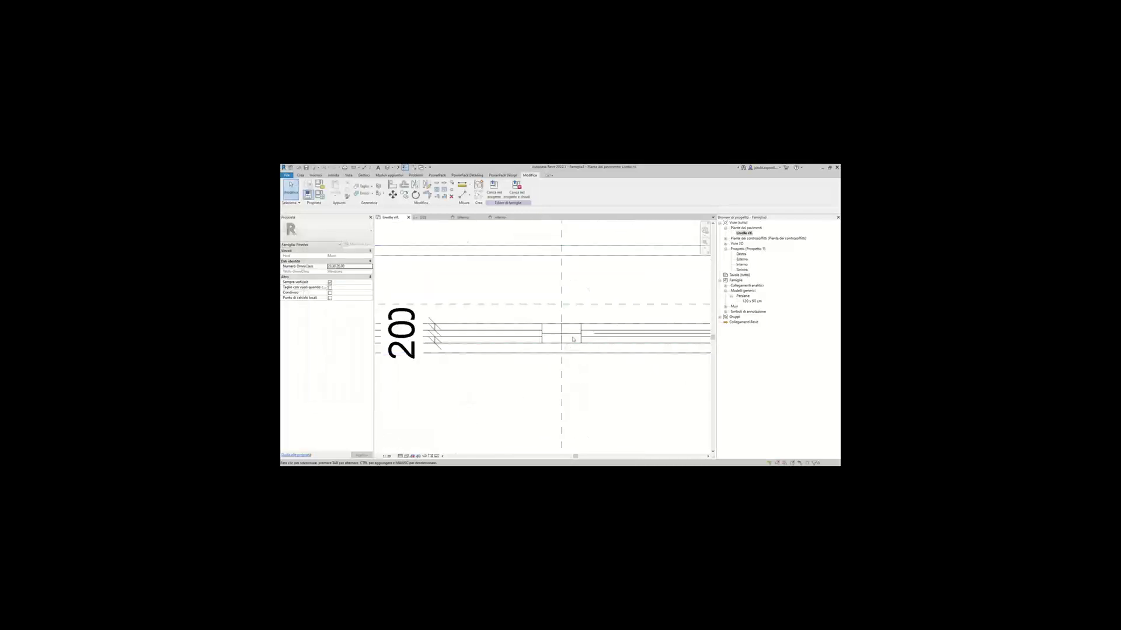
pyautogui.scroll(-1, 572, 374)
pyautogui.scroll(-1, 581, 369)
# Hide the selected window line at Medio detail level via its visibility settings.
pyautogui.click(586, 366)
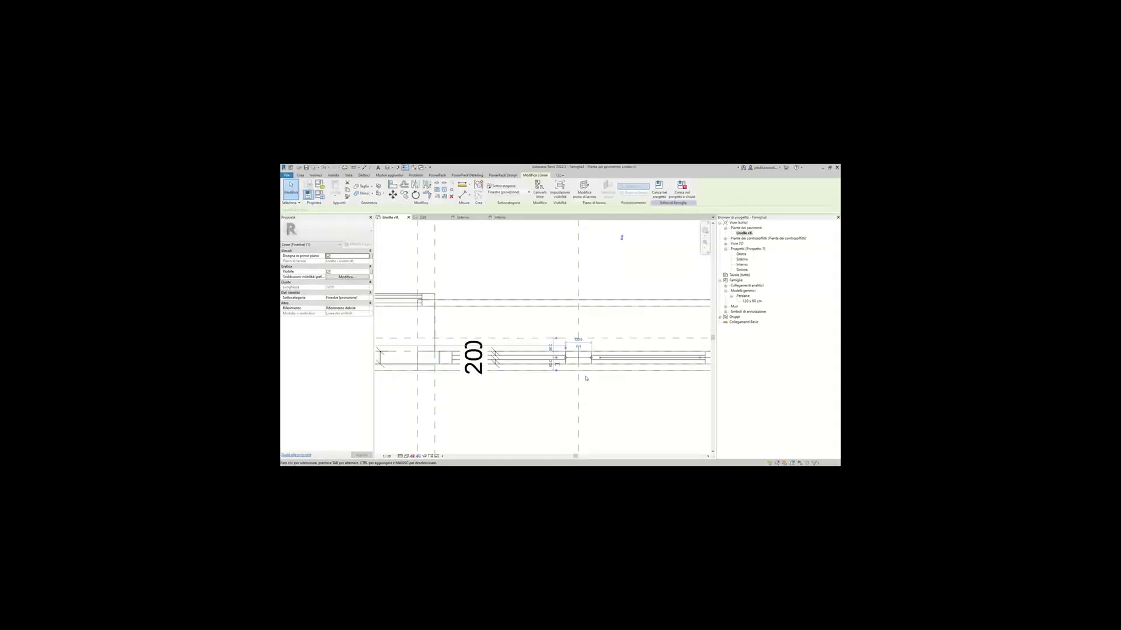
pyautogui.click(559, 188)
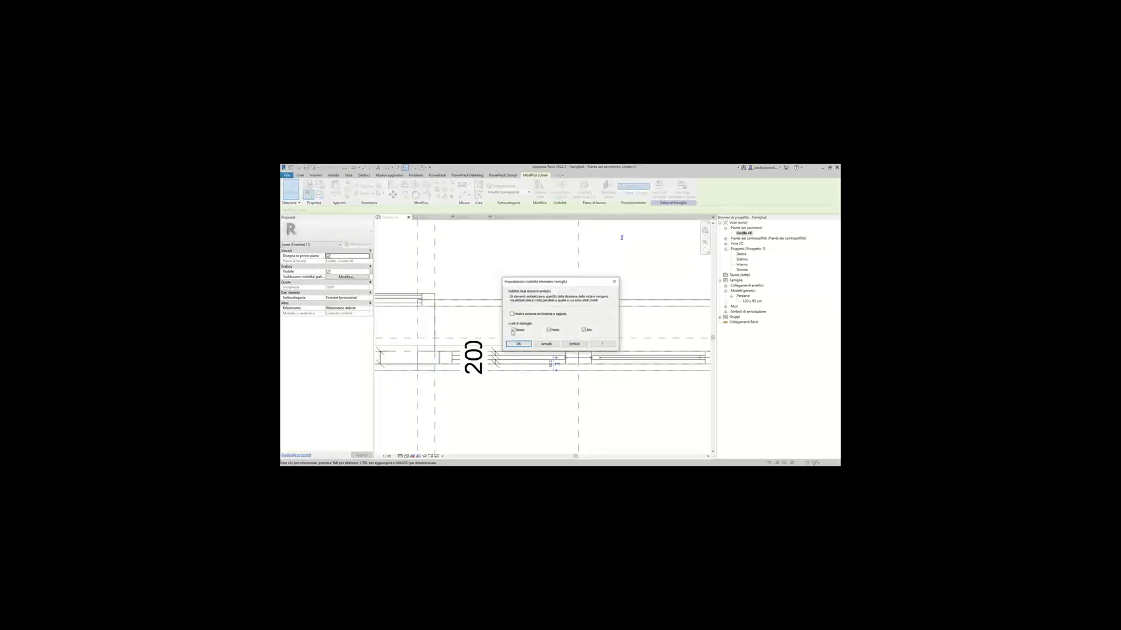
pyautogui.click(549, 331)
pyautogui.click(526, 347)
pyautogui.click(634, 413)
# Turn the visibility preview on to check the plan, then turn it off.
pyautogui.scroll(2, 505, 418)
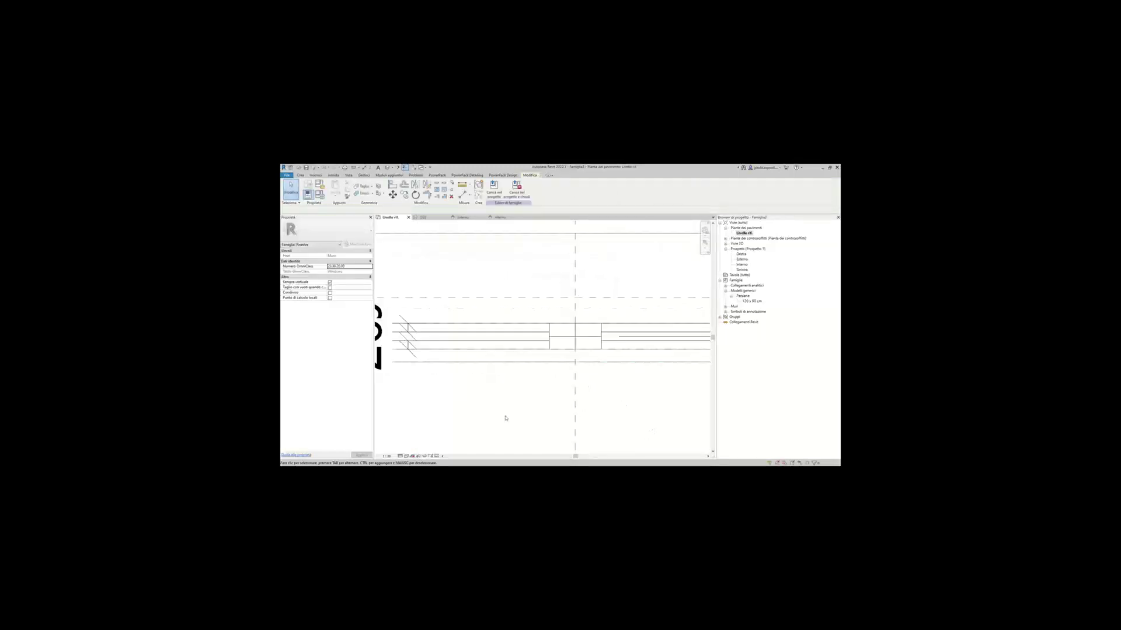
pyautogui.click(436, 456)
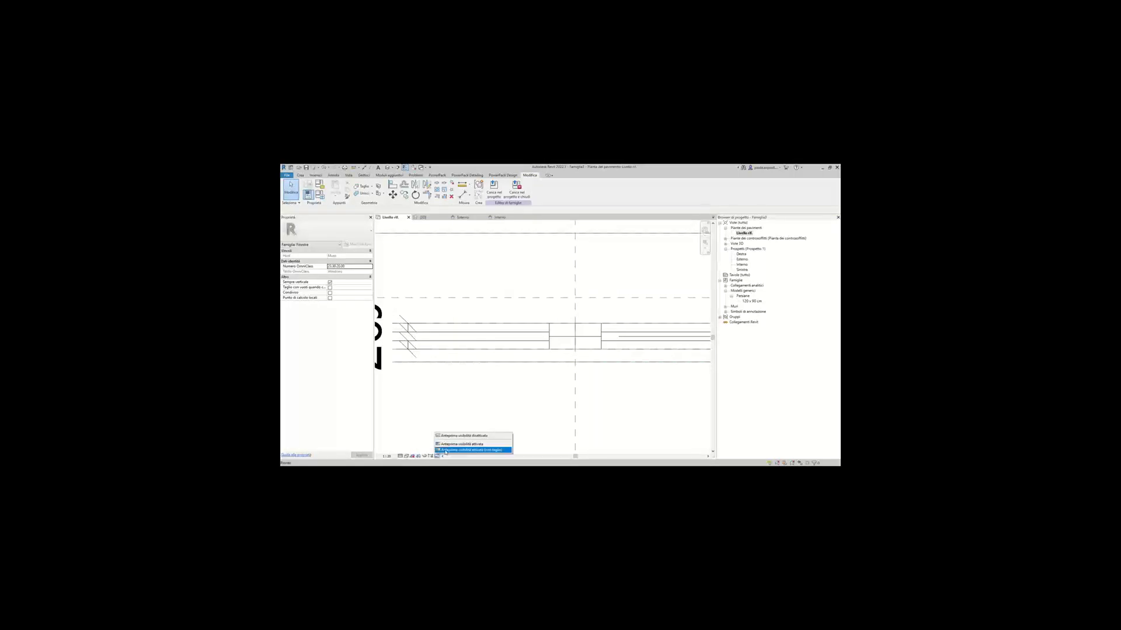
pyautogui.click(448, 445)
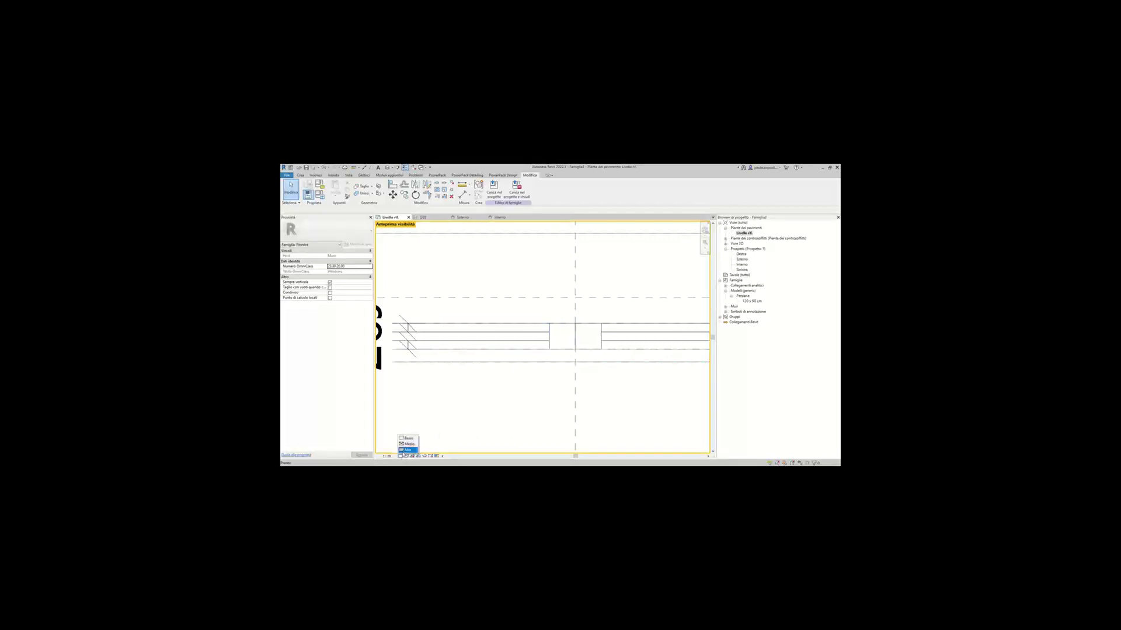
pyautogui.scroll(-3, 671, 368)
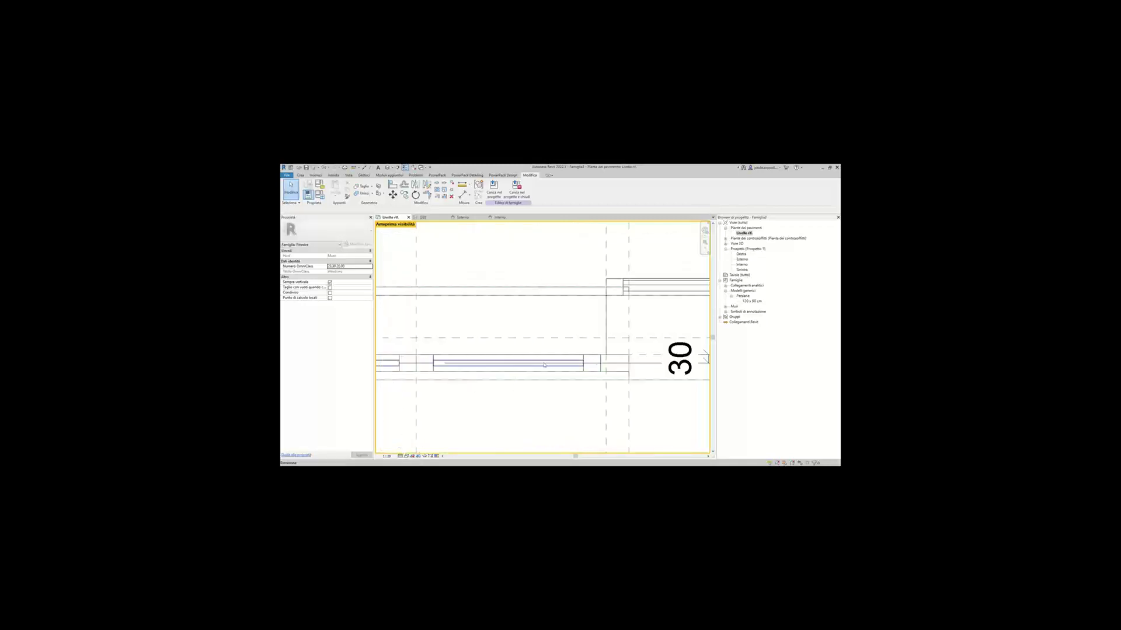
pyautogui.scroll(-2, 689, 327)
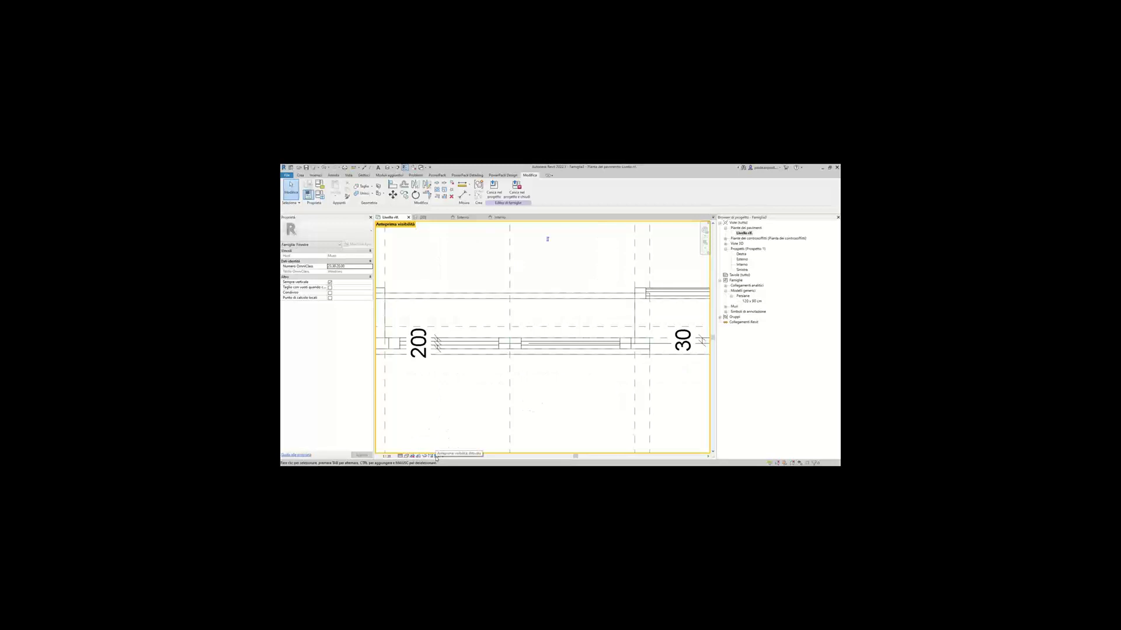
pyautogui.scroll(-1, 482, 418)
pyautogui.scroll(-1, 482, 418)
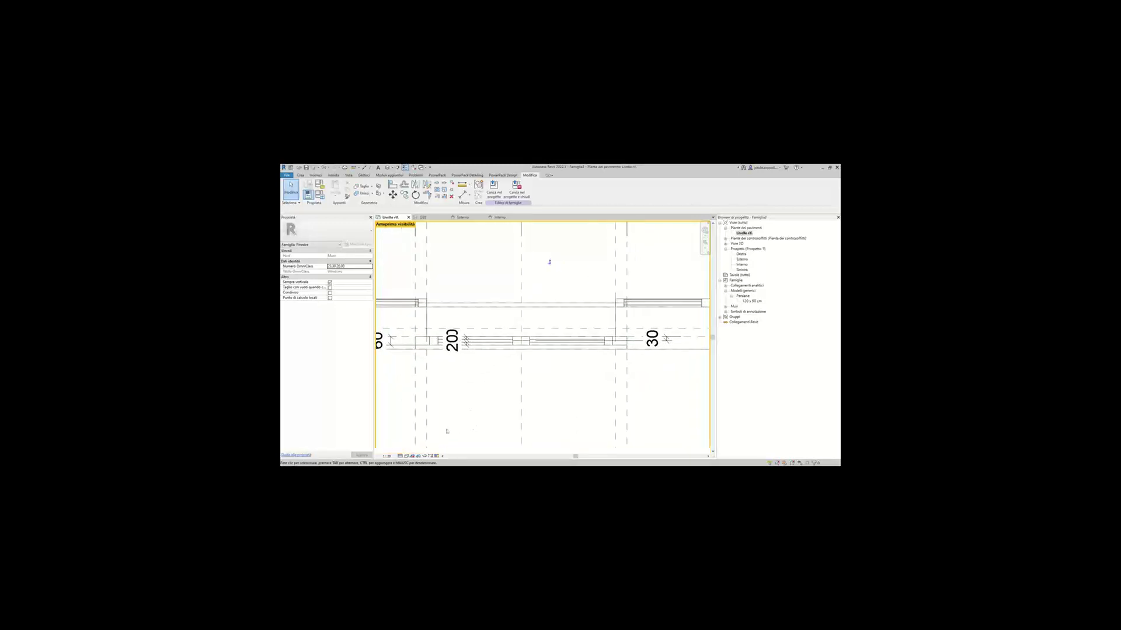
pyautogui.click(437, 456)
pyautogui.click(450, 437)
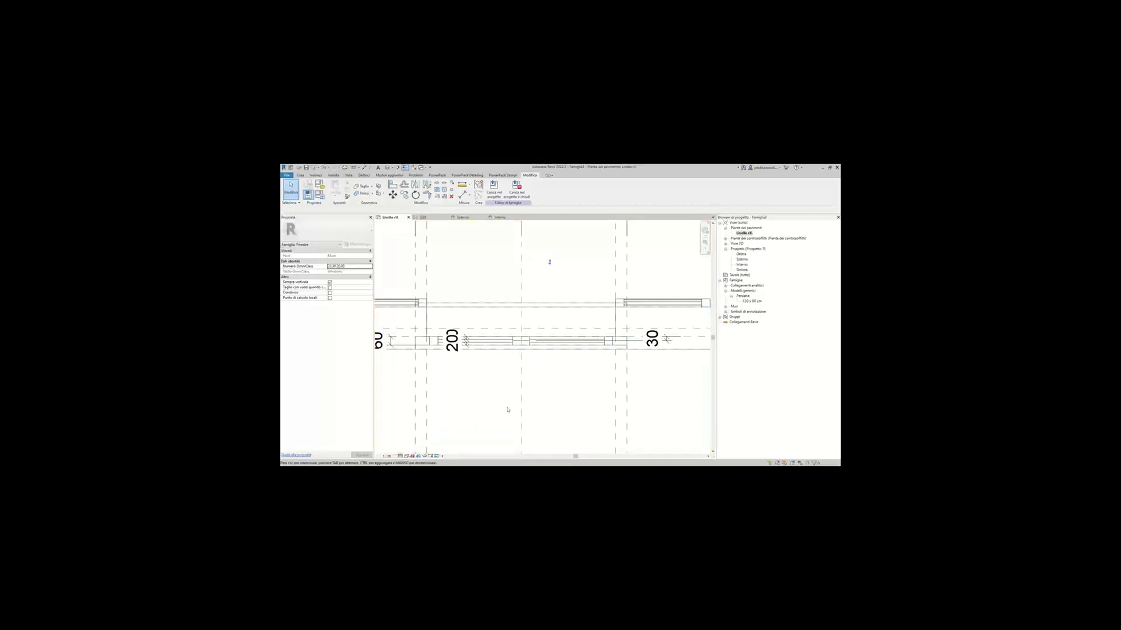
# Start a new project and bring up the list of project templates.
pyautogui.scroll(-1, 492, 340)
pyautogui.scroll(-1, 542, 369)
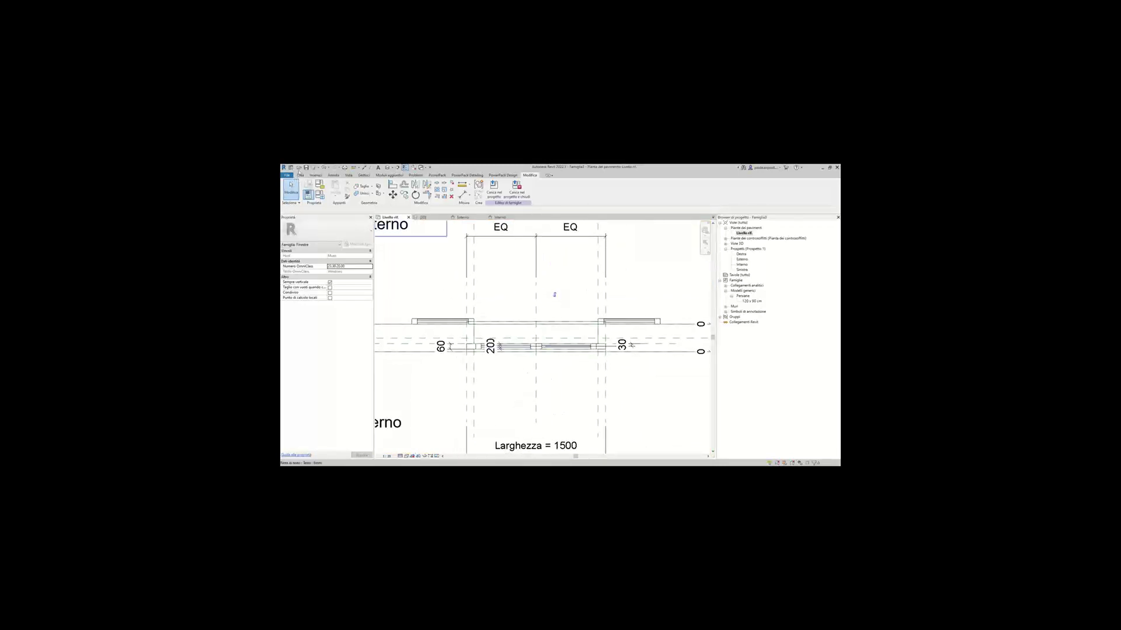
pyautogui.click(287, 175)
pyautogui.click(350, 192)
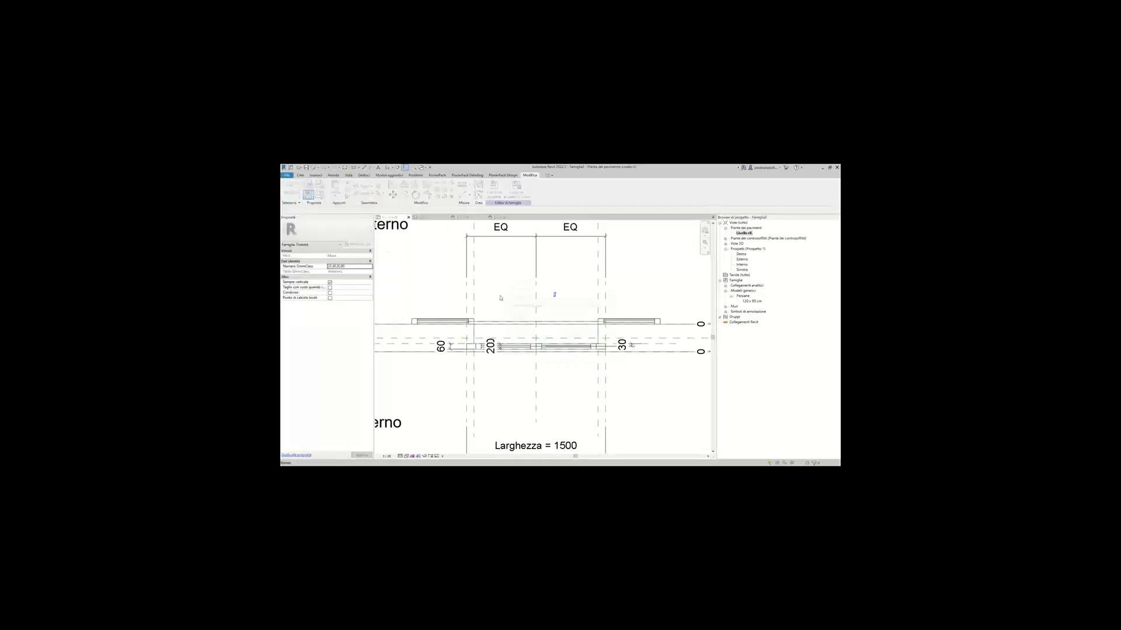
pyautogui.click(538, 311)
# Create the new project and draw a Tamponamento Esterno - 38 cm wall.
pyautogui.click(540, 318)
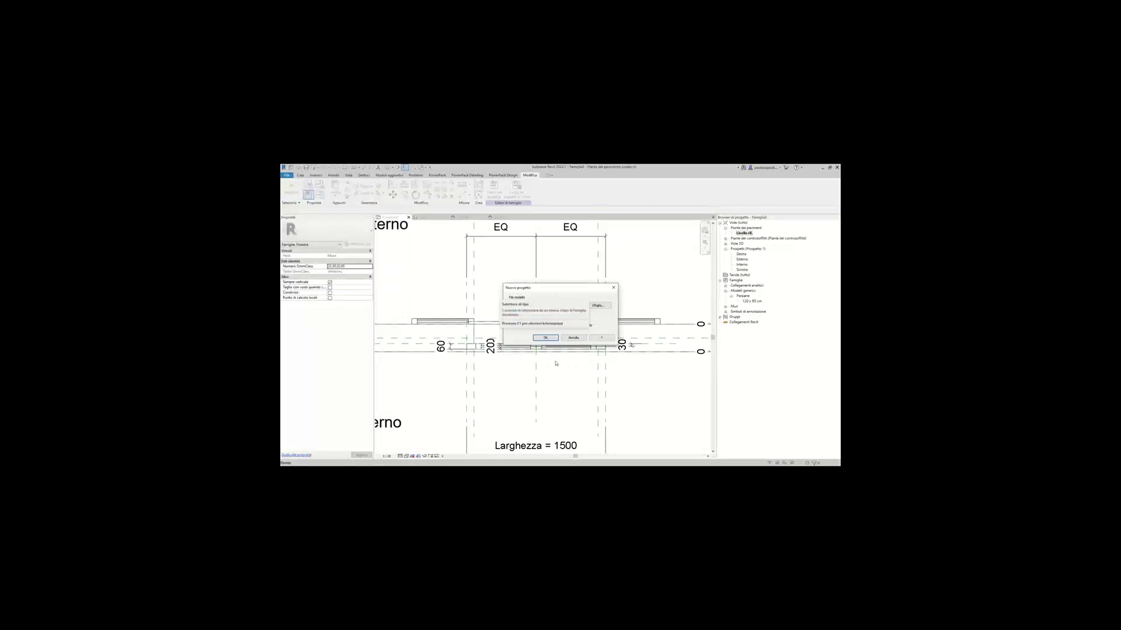
pyautogui.click(550, 342)
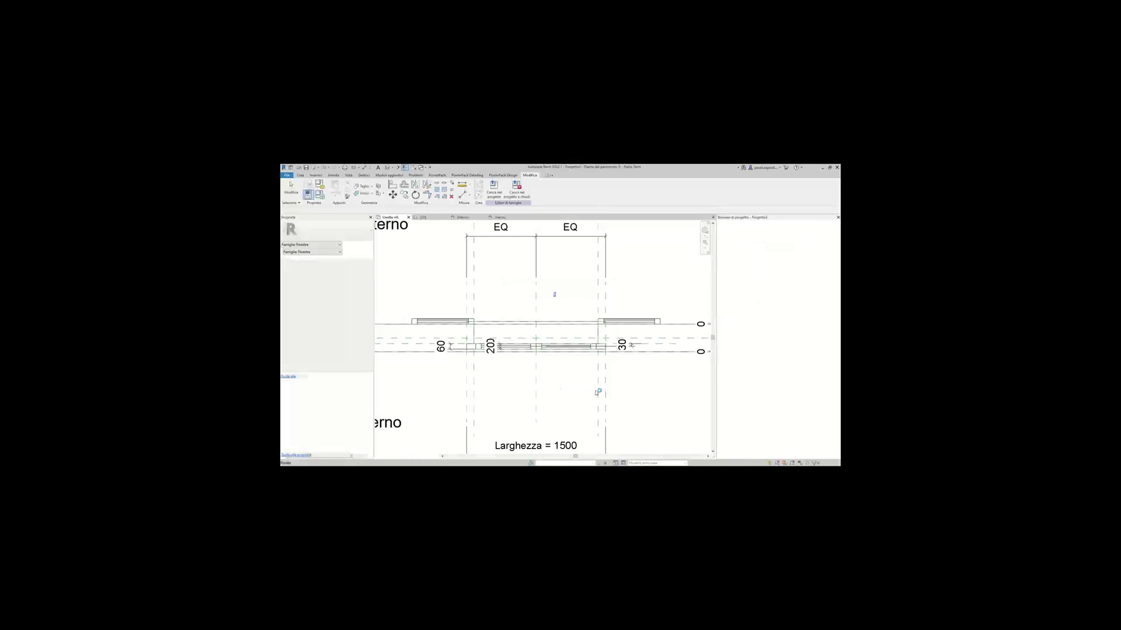
pyautogui.click(310, 187)
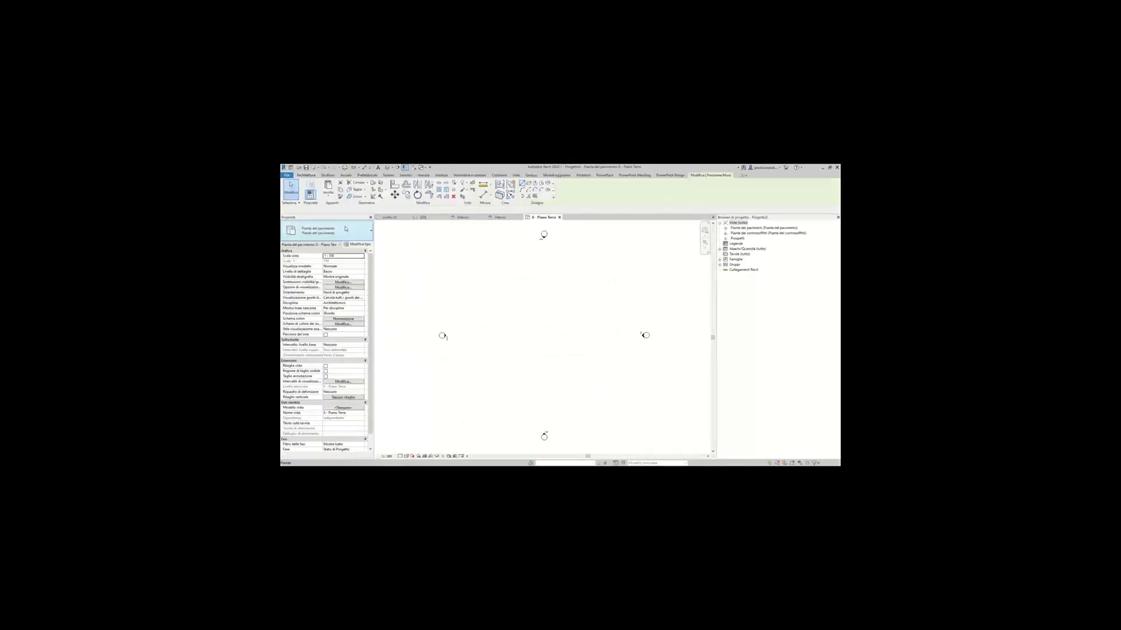
pyautogui.click(327, 231)
pyautogui.click(326, 389)
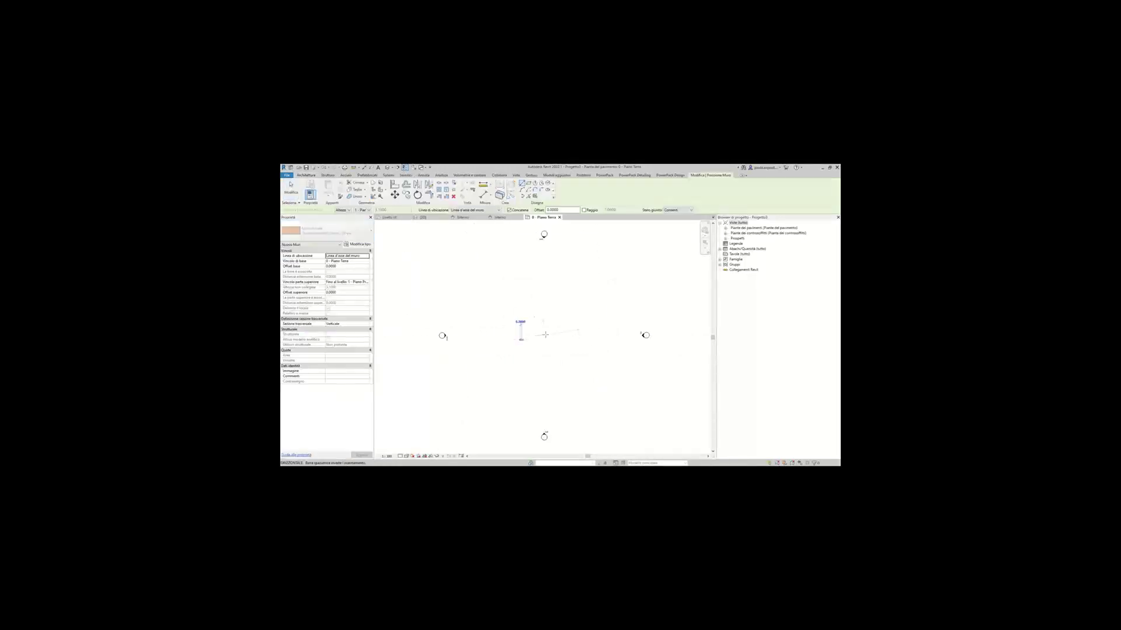
pyautogui.click(520, 339)
pyautogui.click(613, 338)
pyautogui.press('Escape')
pyautogui.press('Escape')
# Show the wall at Fine detail level and centre it in view.
pyautogui.scroll(2, 525, 350)
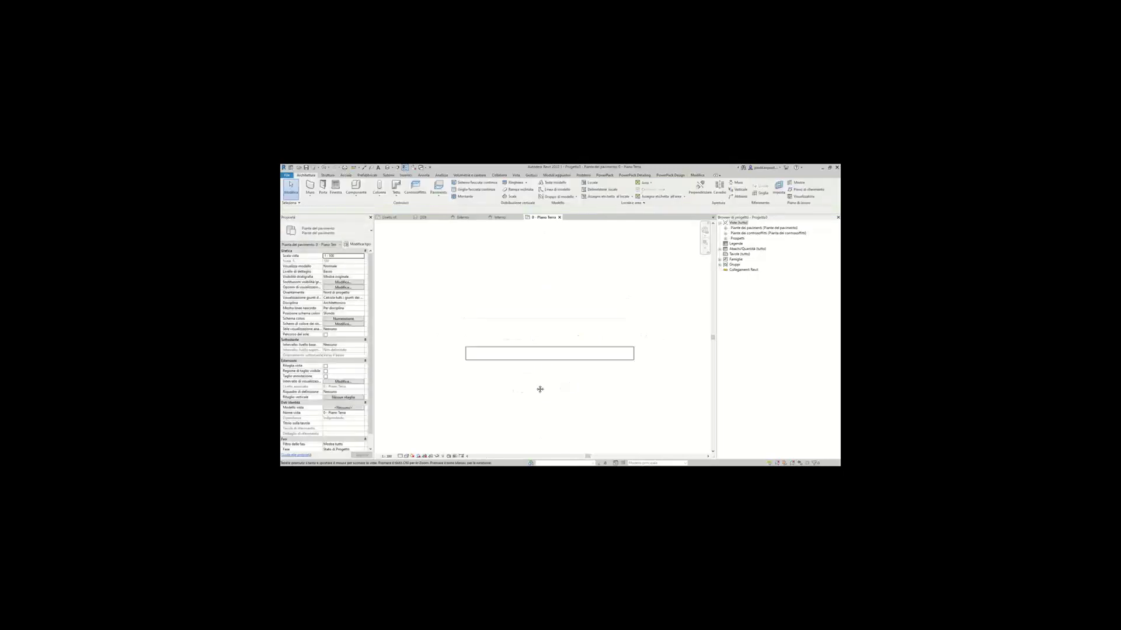
pyautogui.click(400, 456)
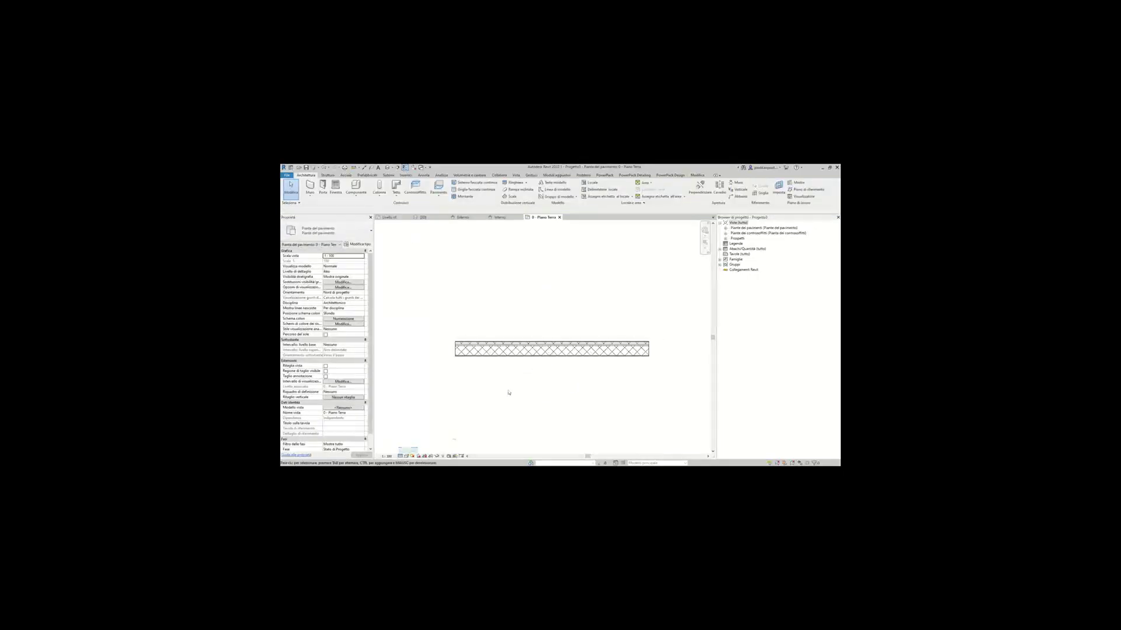
pyautogui.moveTo(511, 393); pyautogui.dragTo(490, 367, button='middle')
pyautogui.scroll(1, 491, 367)
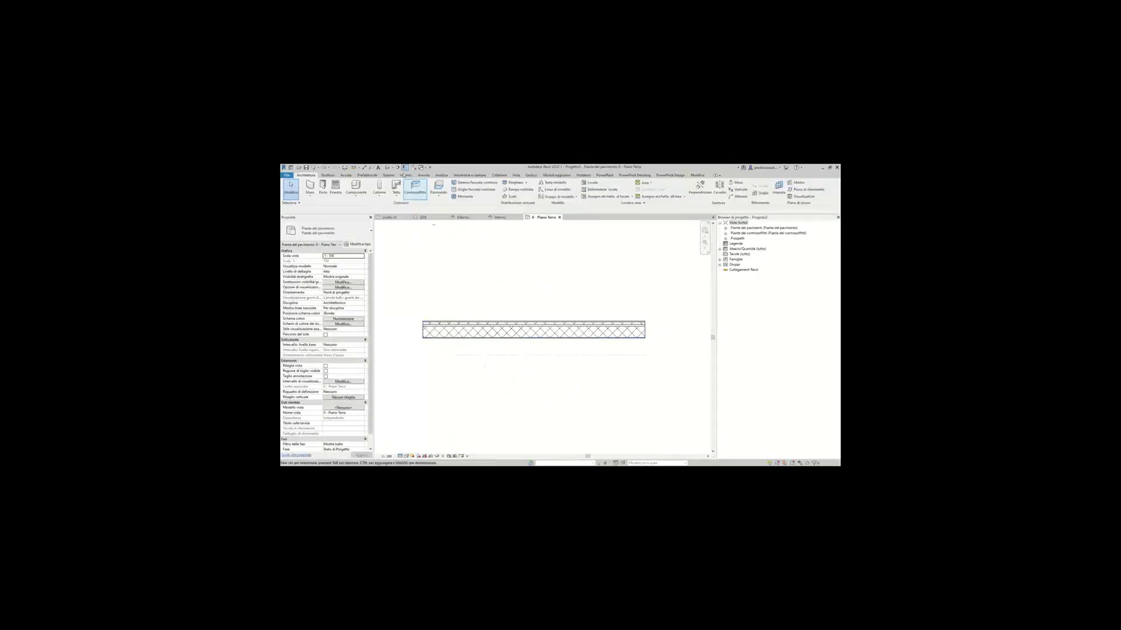
# Load the window family into the project, place it mid-wall, and close the plan view.
pyautogui.click(414, 167)
pyautogui.click(392, 219)
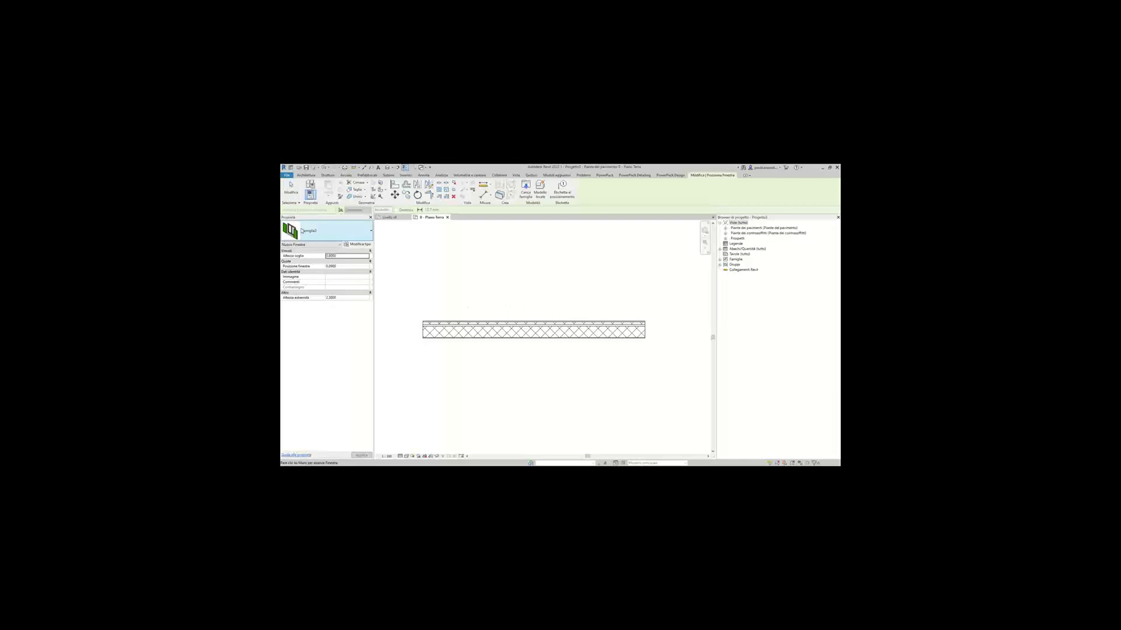
pyautogui.click(531, 328)
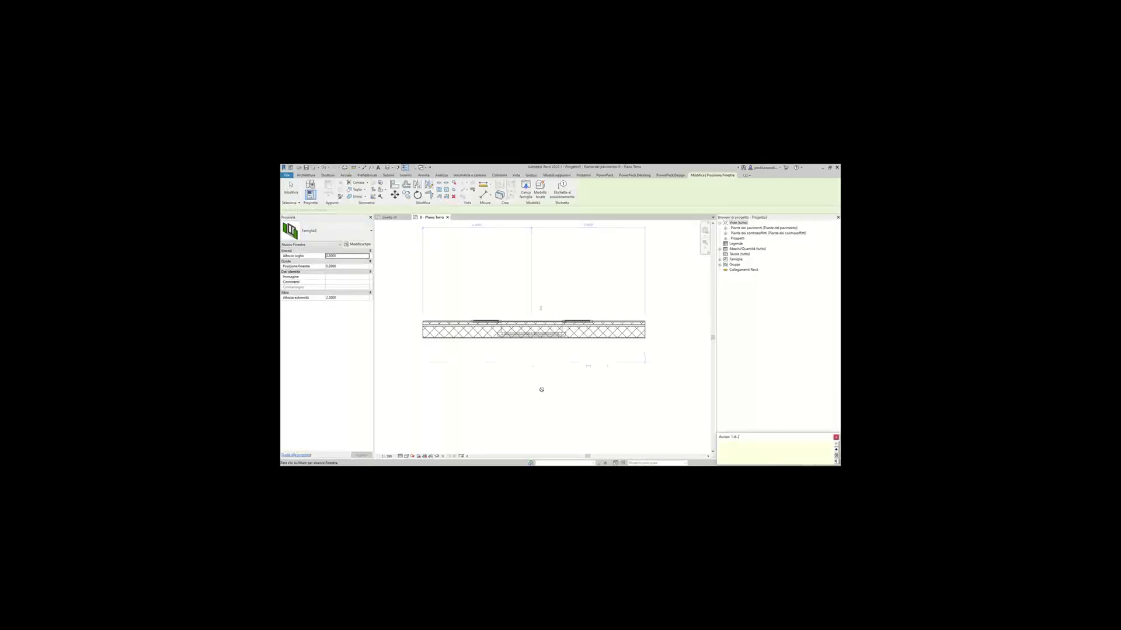
pyautogui.press('Escape')
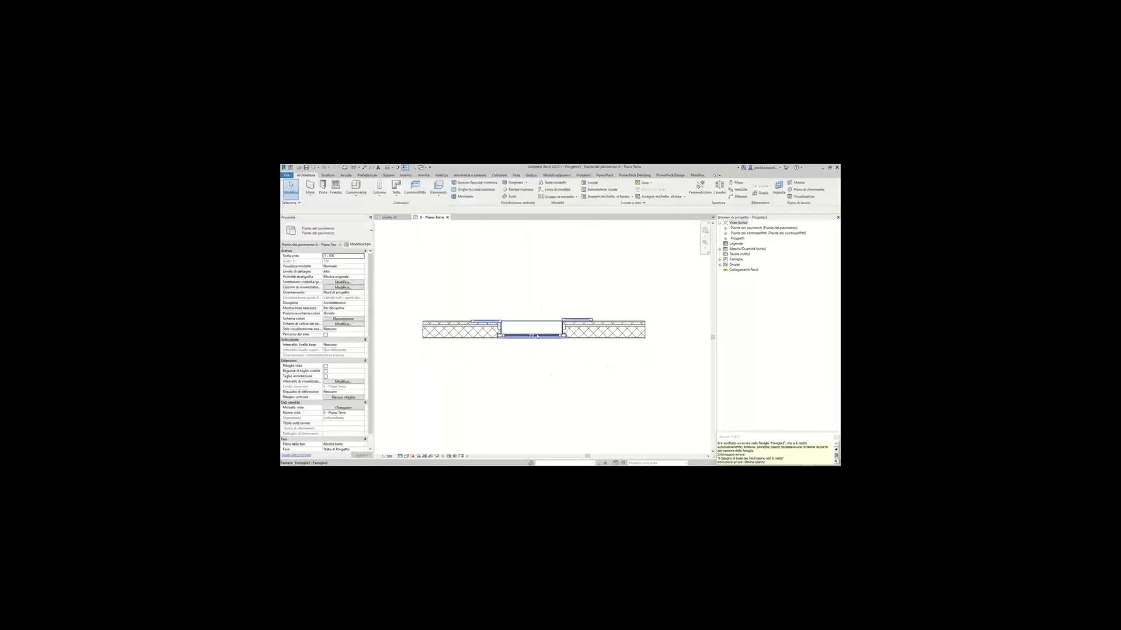
pyautogui.click(685, 389)
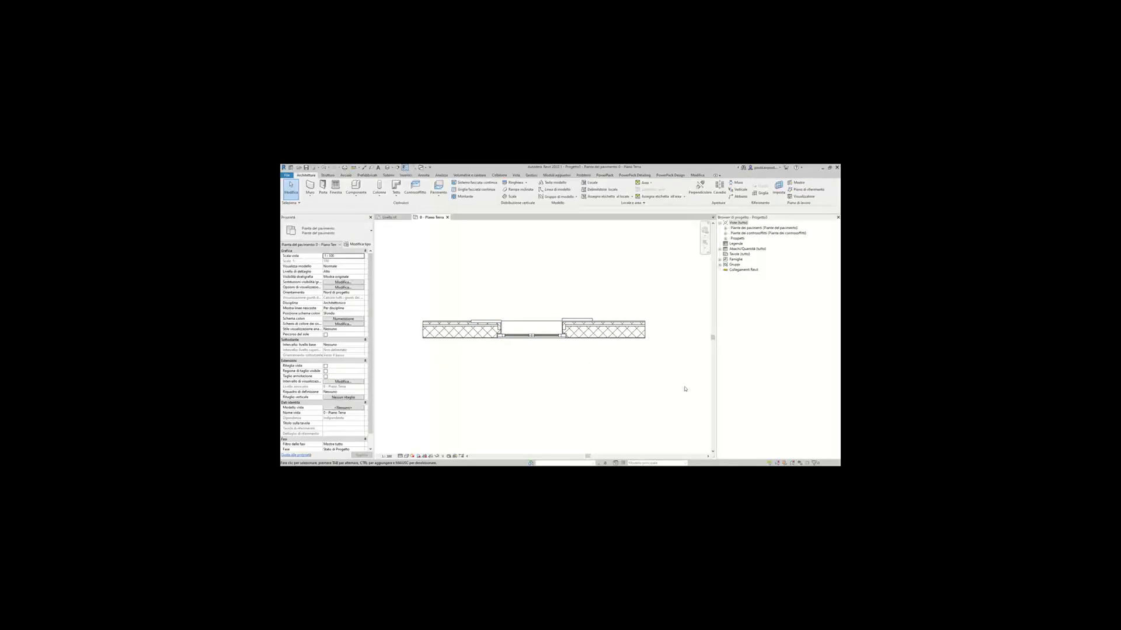
pyautogui.click(447, 217)
# Close the test project without saving and open the family's 3D view.
pyautogui.press('Return')
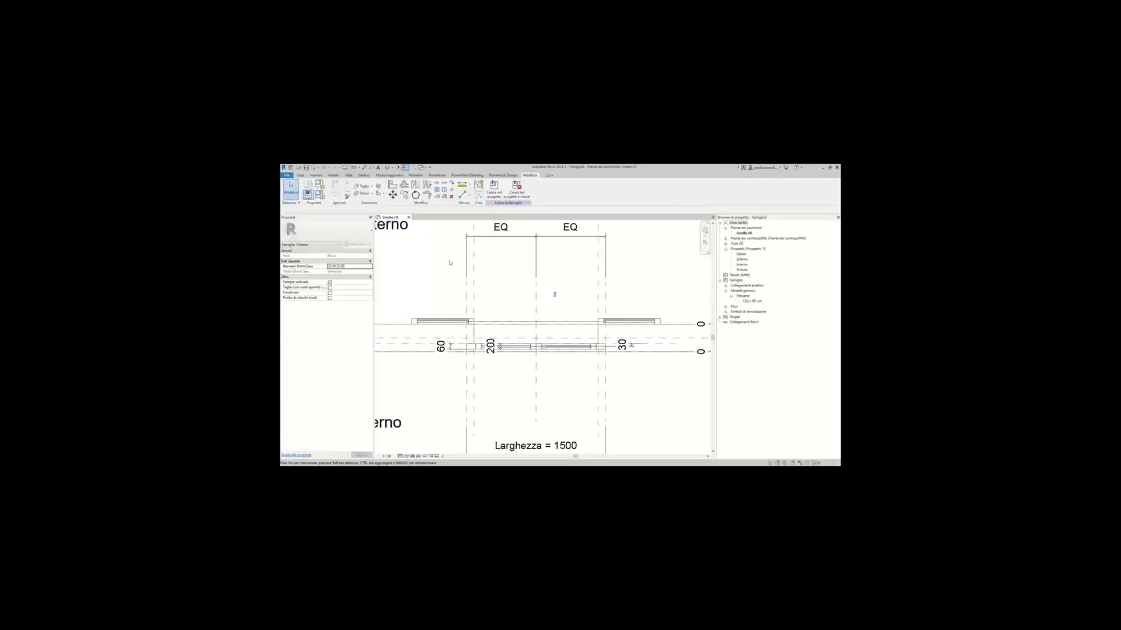
pyautogui.click(387, 168)
pyautogui.keyDown('shift'); pyautogui.moveTo(543, 391); pyautogui.dragTo(430, 304, button='middle'); pyautogui.keyUp('shift')
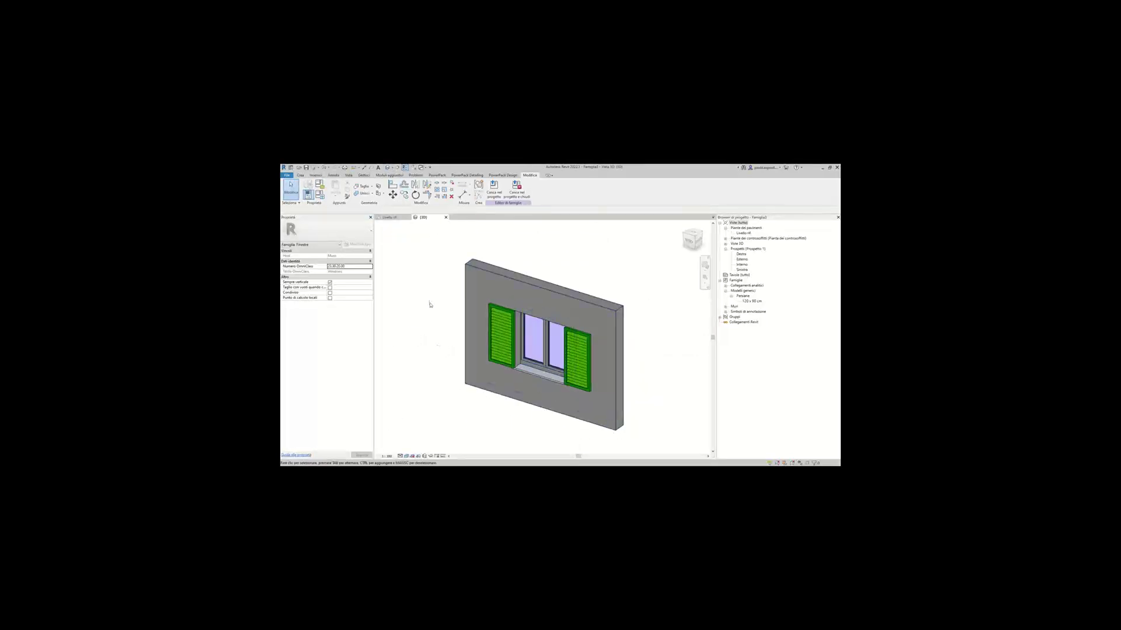
# Save the window family as finestra_1.rfa.
pyautogui.click(299, 175)
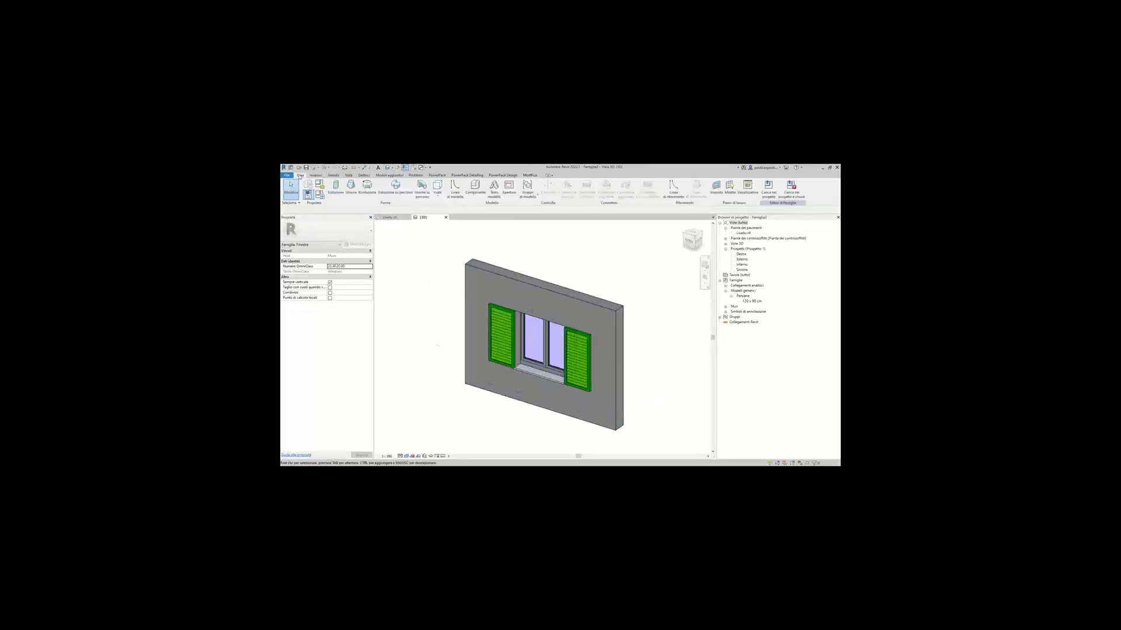
pyautogui.click(306, 168)
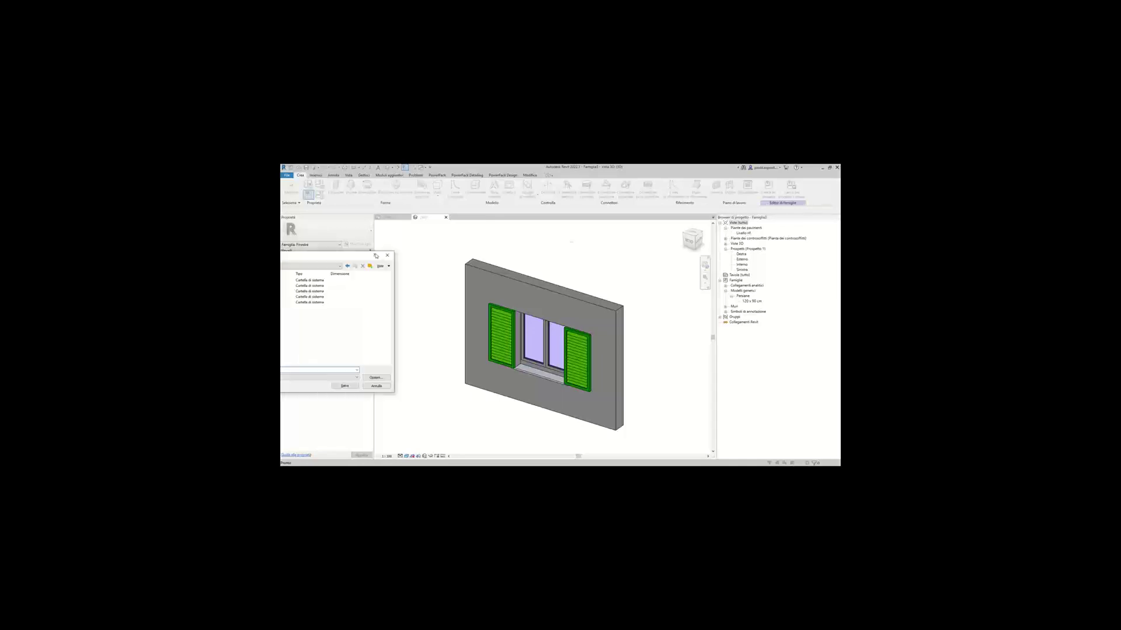
pyautogui.write('finestra_1')
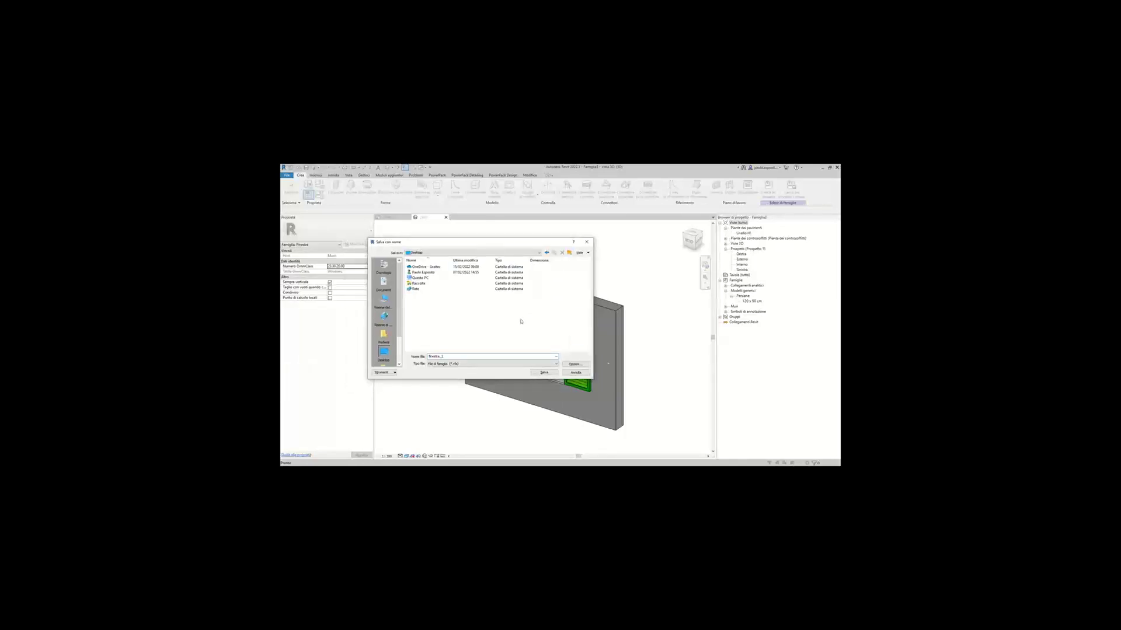
pyautogui.click(535, 374)
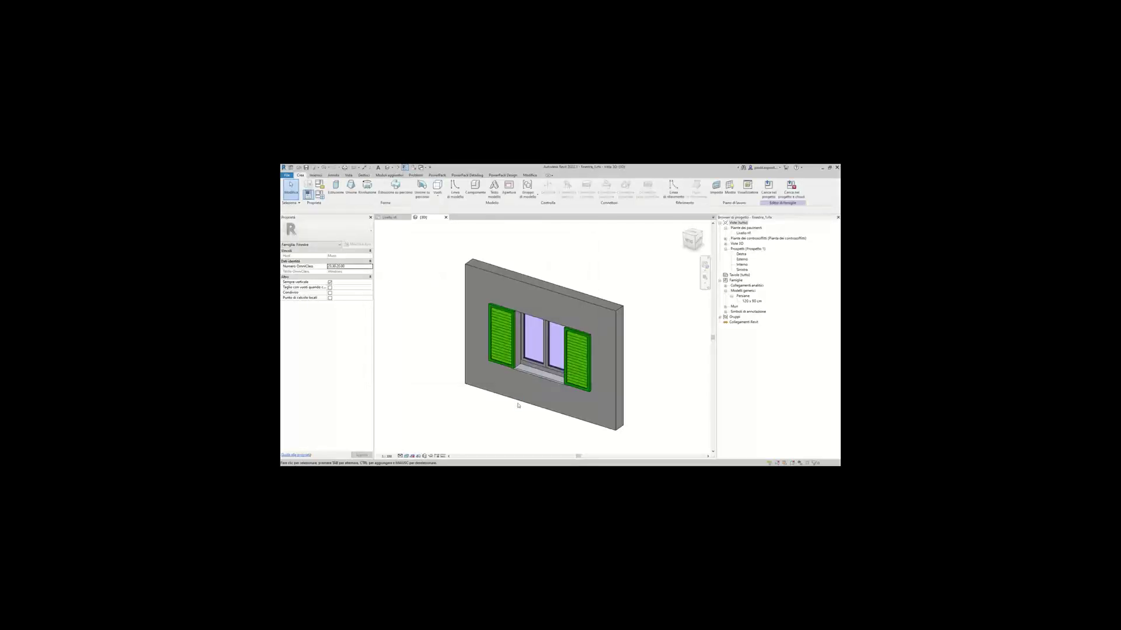
# Select the 120 x 90 cm shutter type, collapse Persiane, and open Family Types.
pyautogui.moveTo(590, 246); pyautogui.dragTo(591, 244, button='middle')
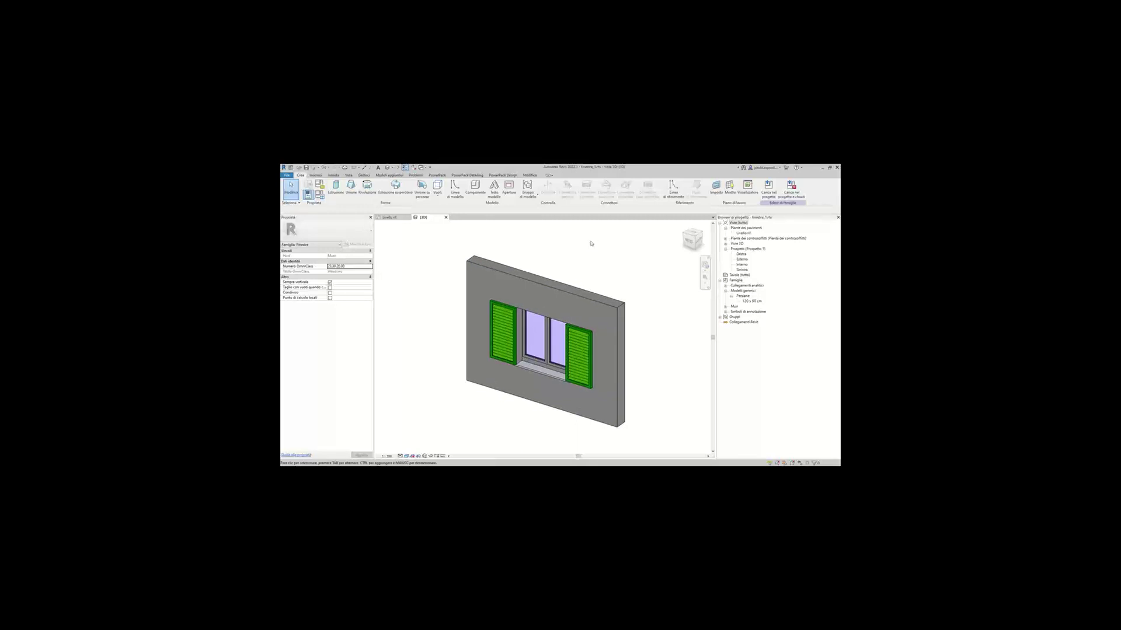
pyautogui.click(754, 301)
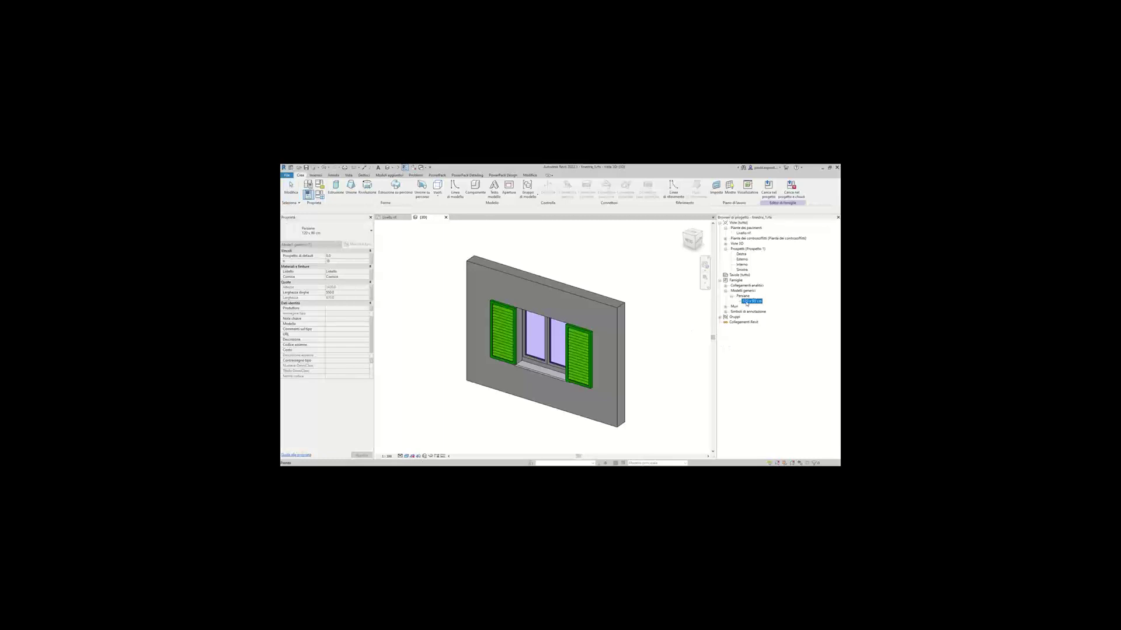
pyautogui.click(731, 296)
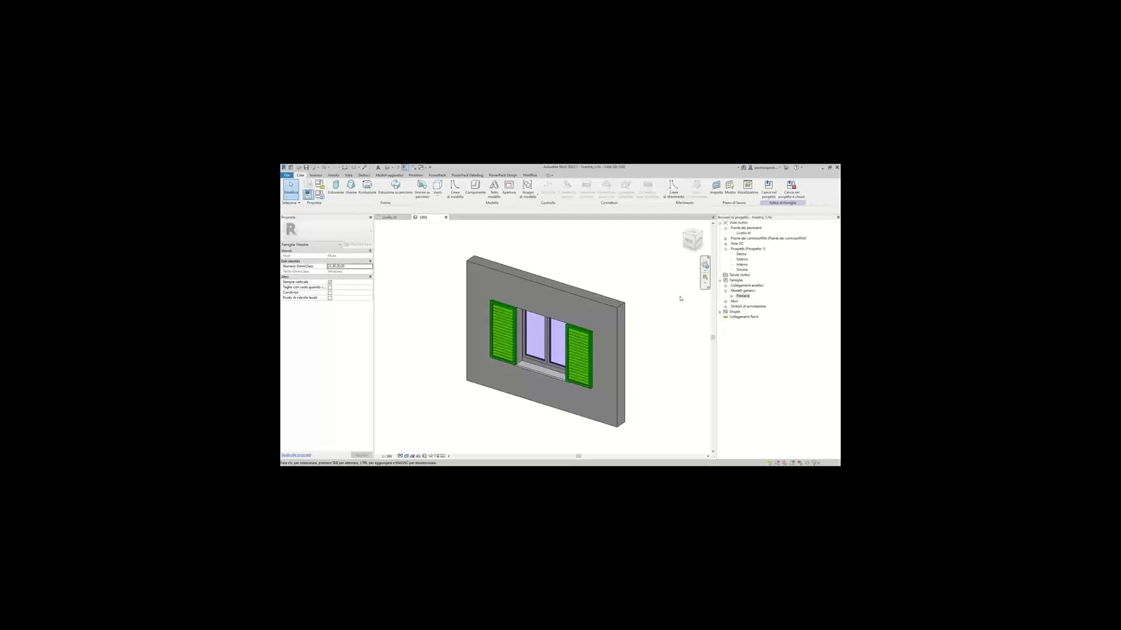
pyautogui.keyDown('shift'); pyautogui.moveTo(435, 266); pyautogui.dragTo(432, 285, button='middle'); pyautogui.keyUp('shift')
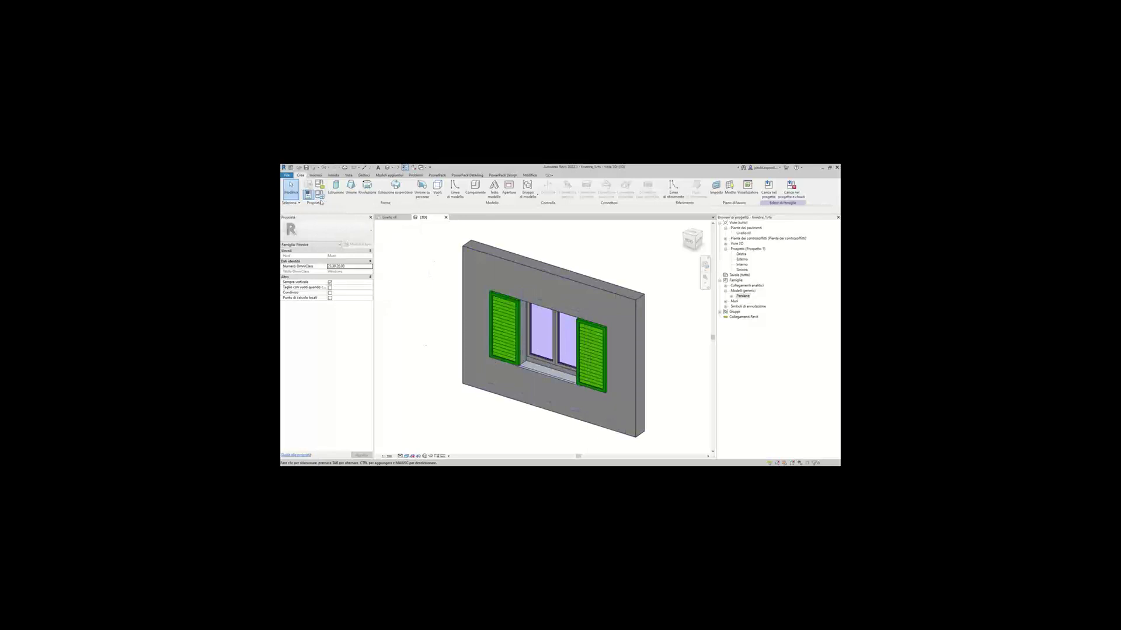
pyautogui.click(320, 200)
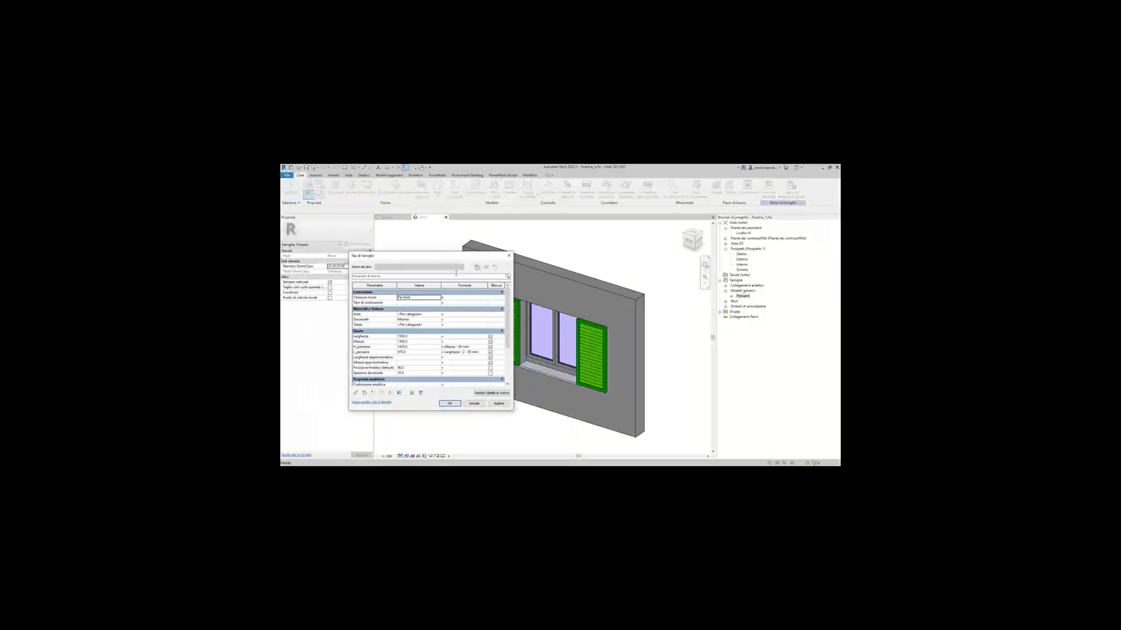
# Create two new family types named 150x150 and 130x150.
pyautogui.click(477, 268)
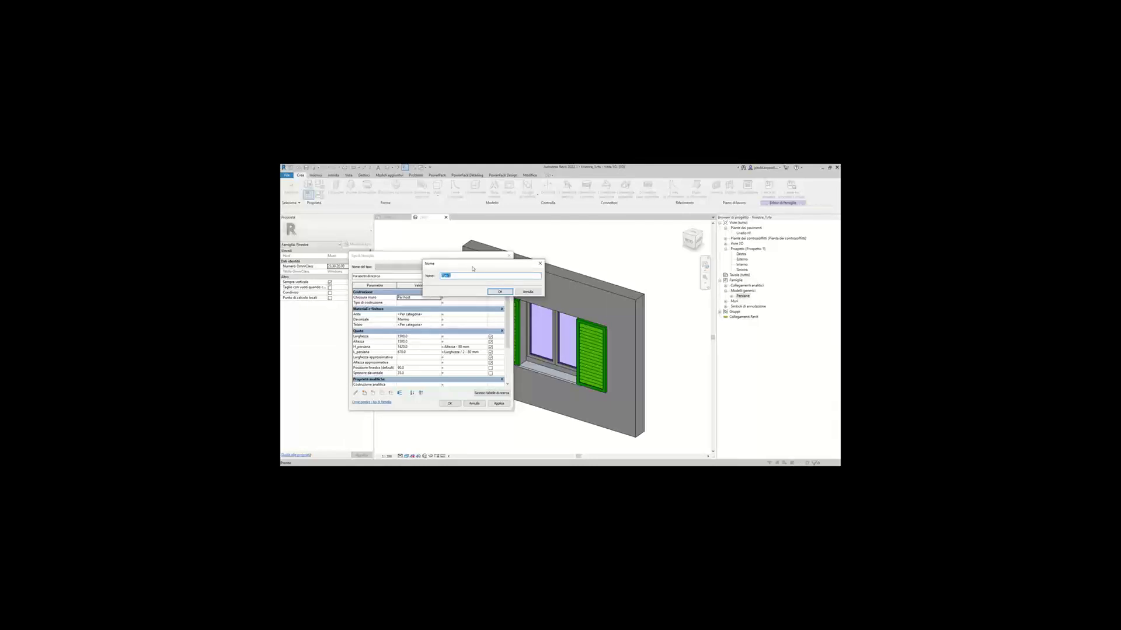
pyautogui.write('150x150')
pyautogui.click(499, 292)
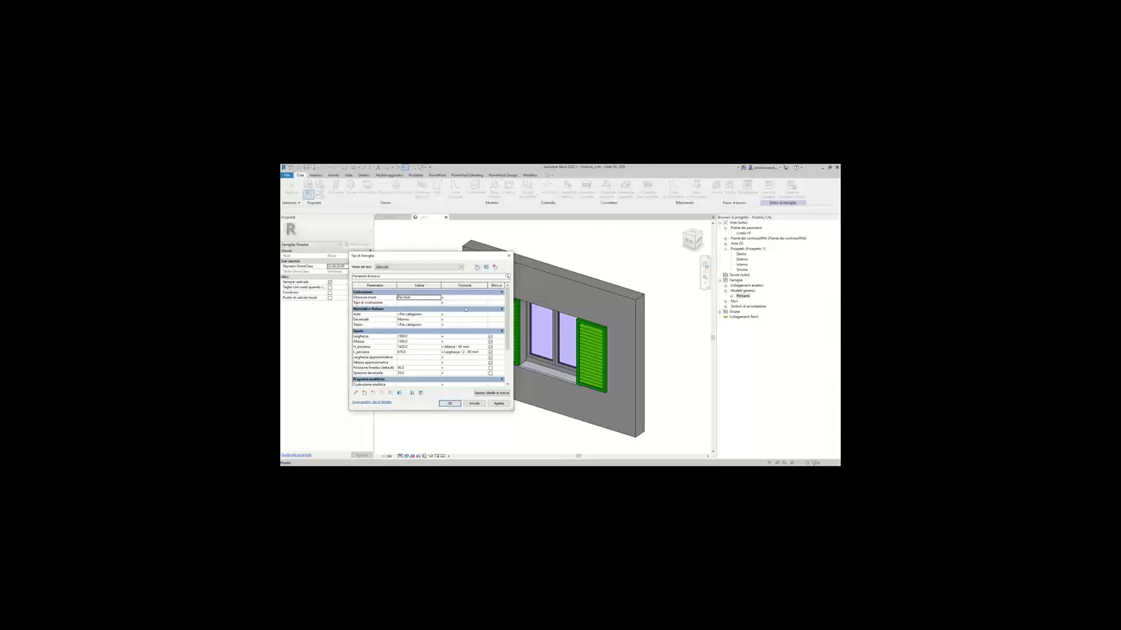
pyautogui.click(476, 267)
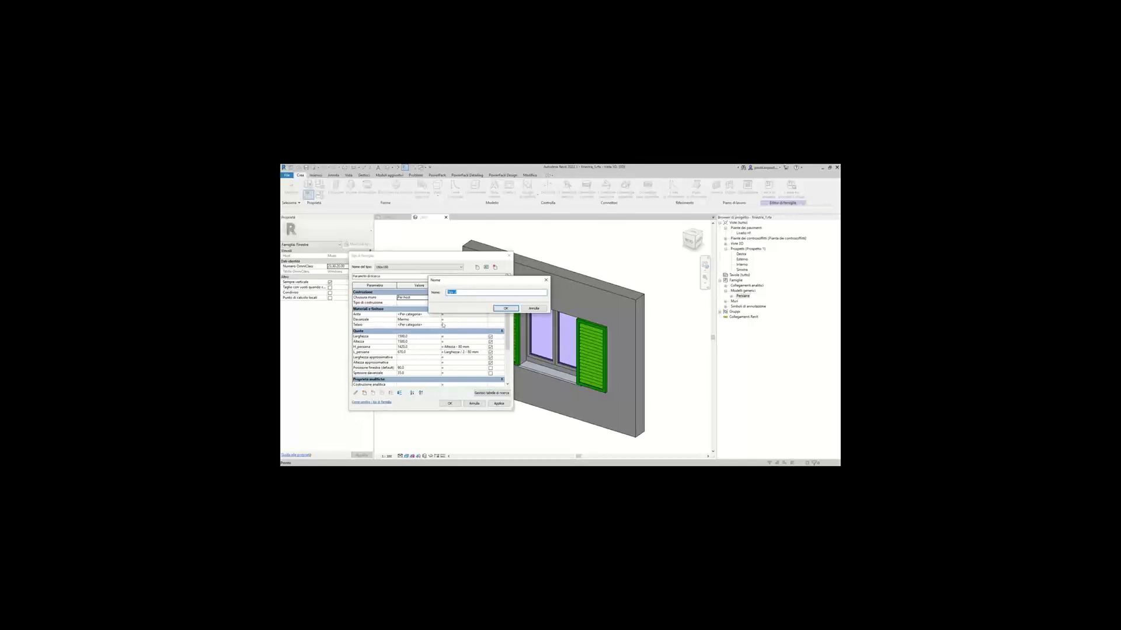
pyautogui.write('130x150')
pyautogui.click(505, 308)
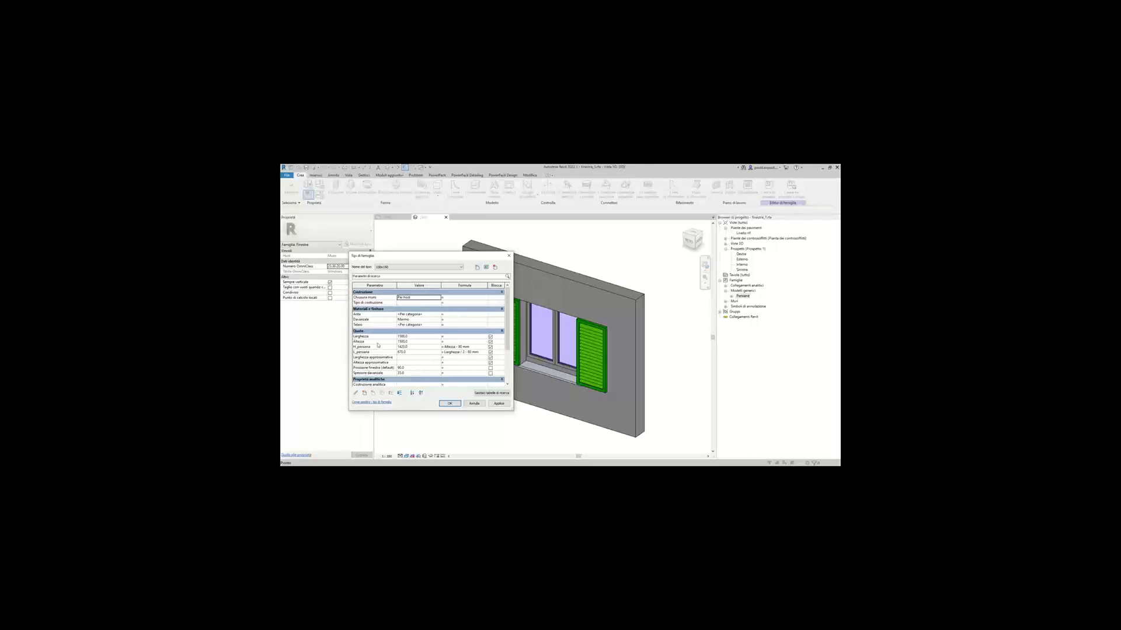
# Give 130x150 a Larghezza of 1300, keep it current, and apply the types.
pyautogui.click(408, 337)
pyautogui.write('13')
pyautogui.press('Return')
pyautogui.click(416, 268)
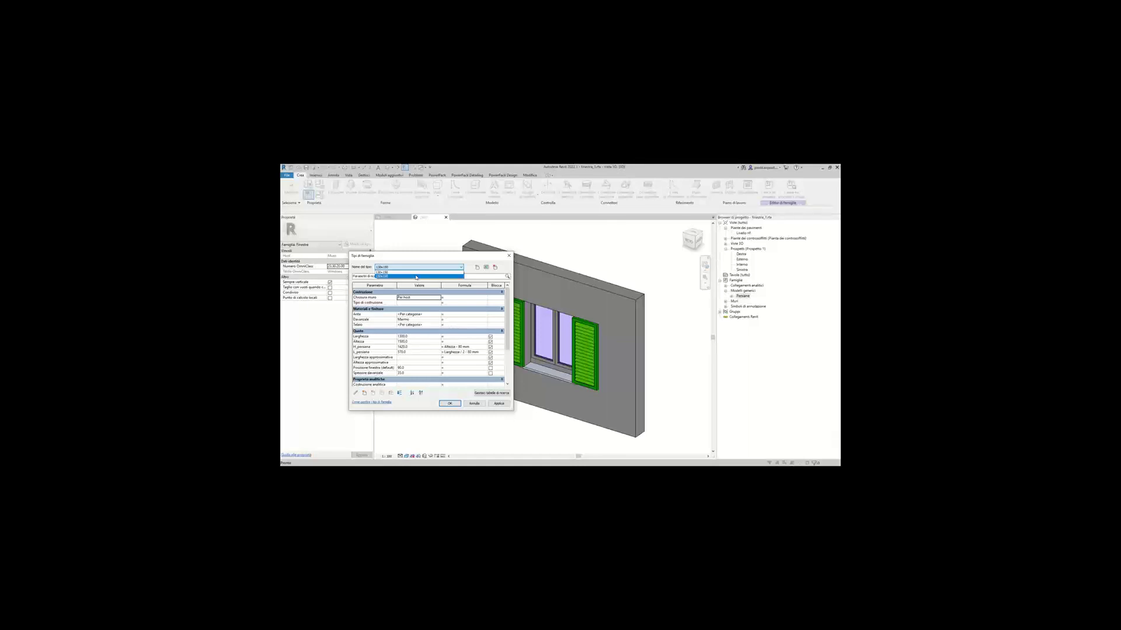
pyautogui.click(416, 276)
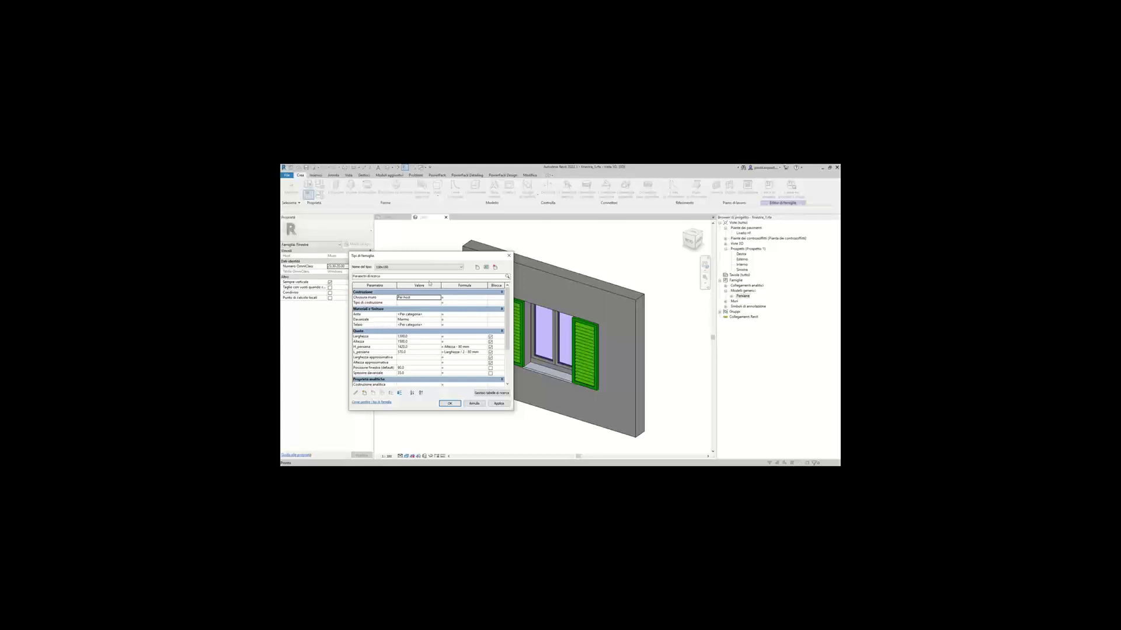
pyautogui.click(390, 267)
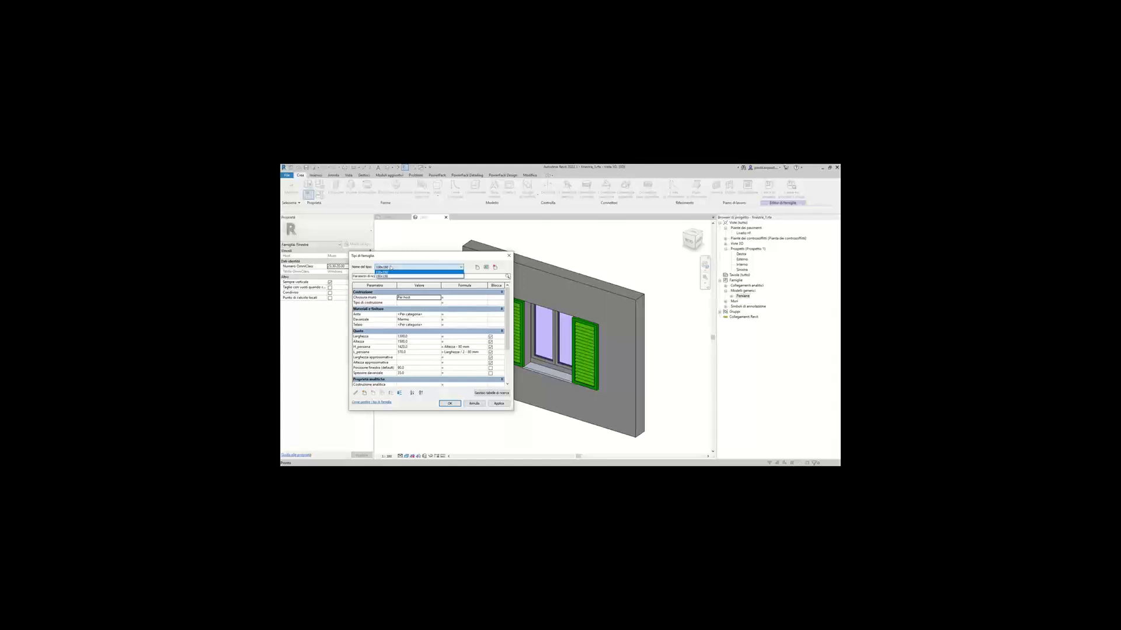
pyautogui.click(386, 269)
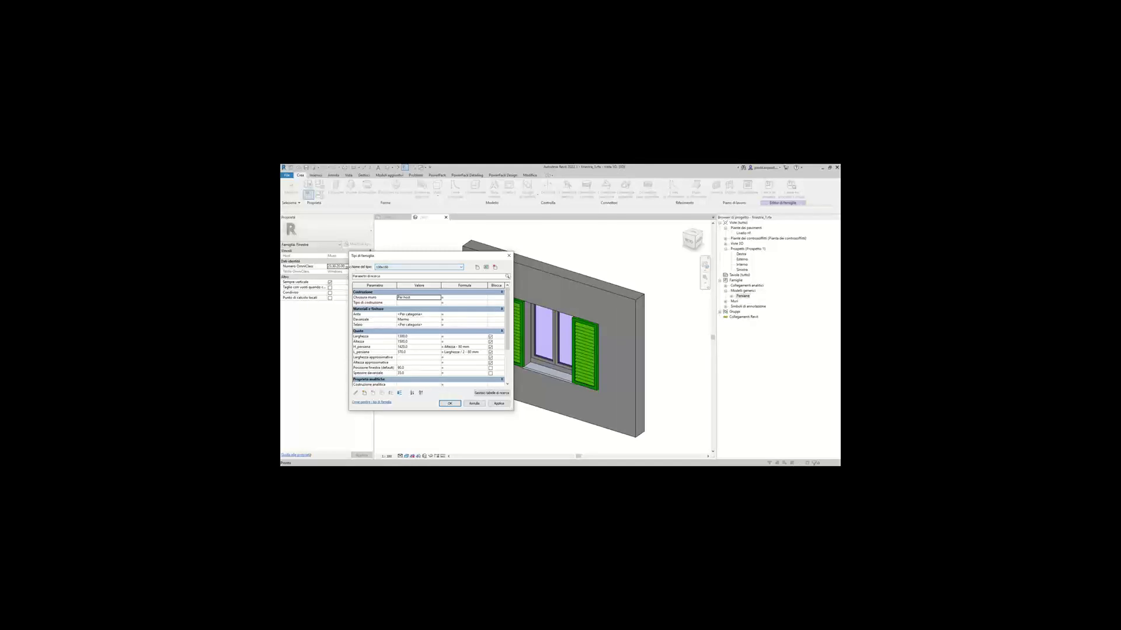
pyautogui.click(387, 267)
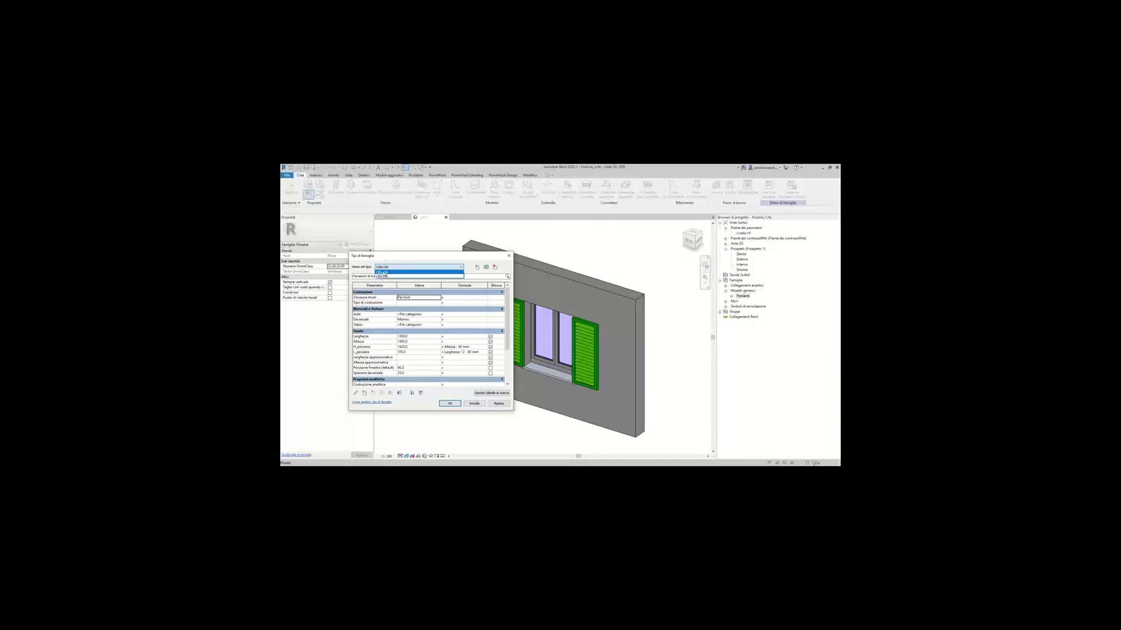
pyautogui.click(382, 272)
pyautogui.click(450, 404)
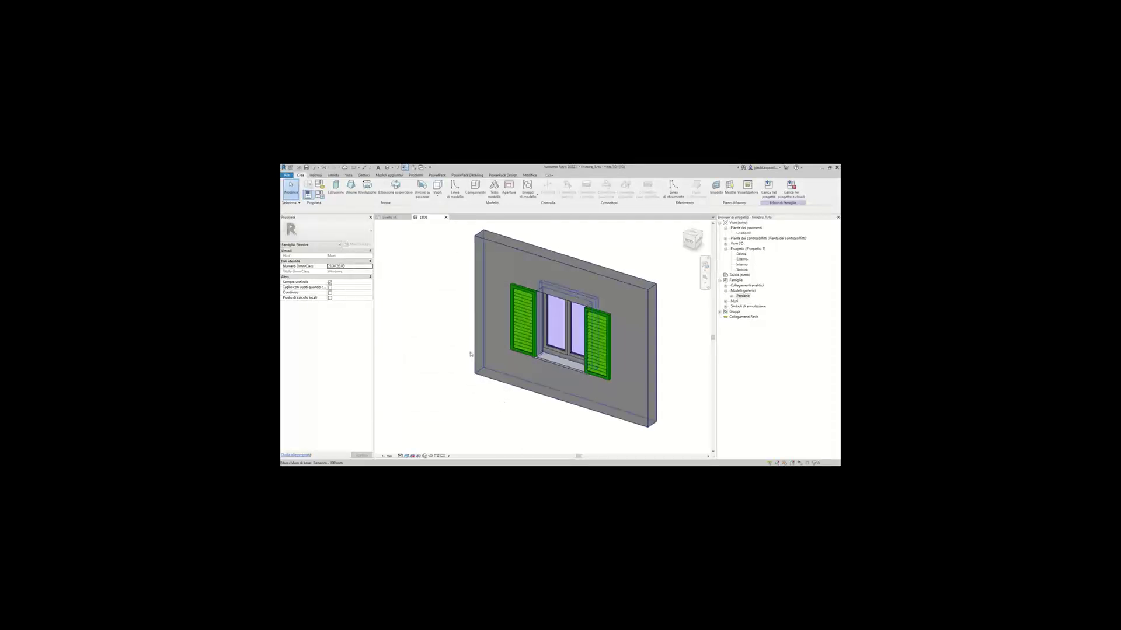
pyautogui.click(287, 175)
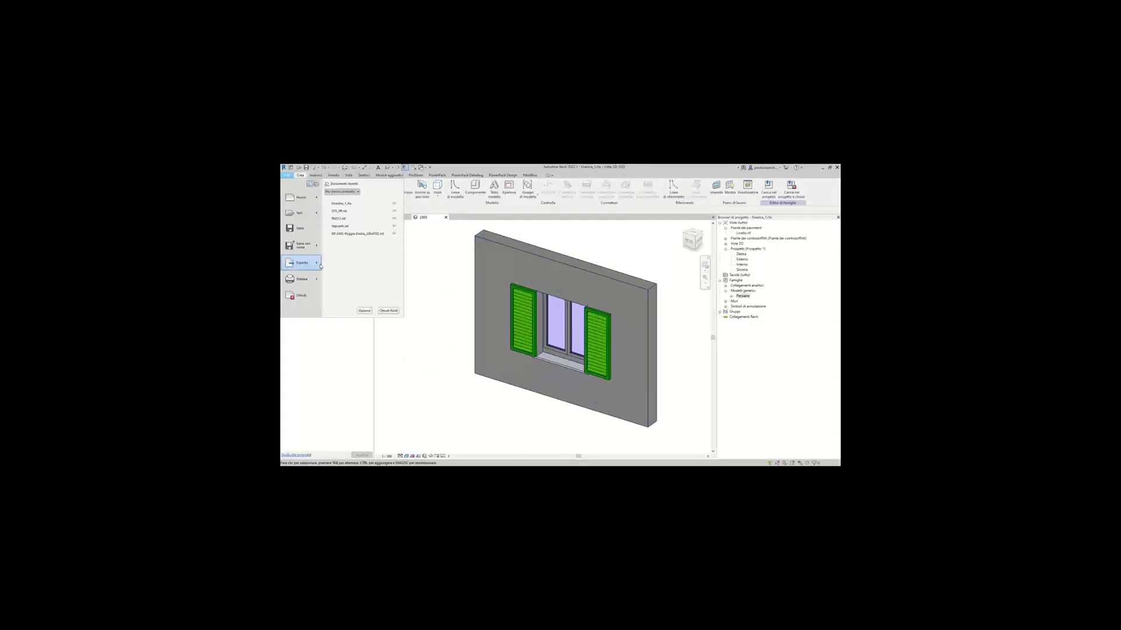
pyautogui.moveTo(300, 263)
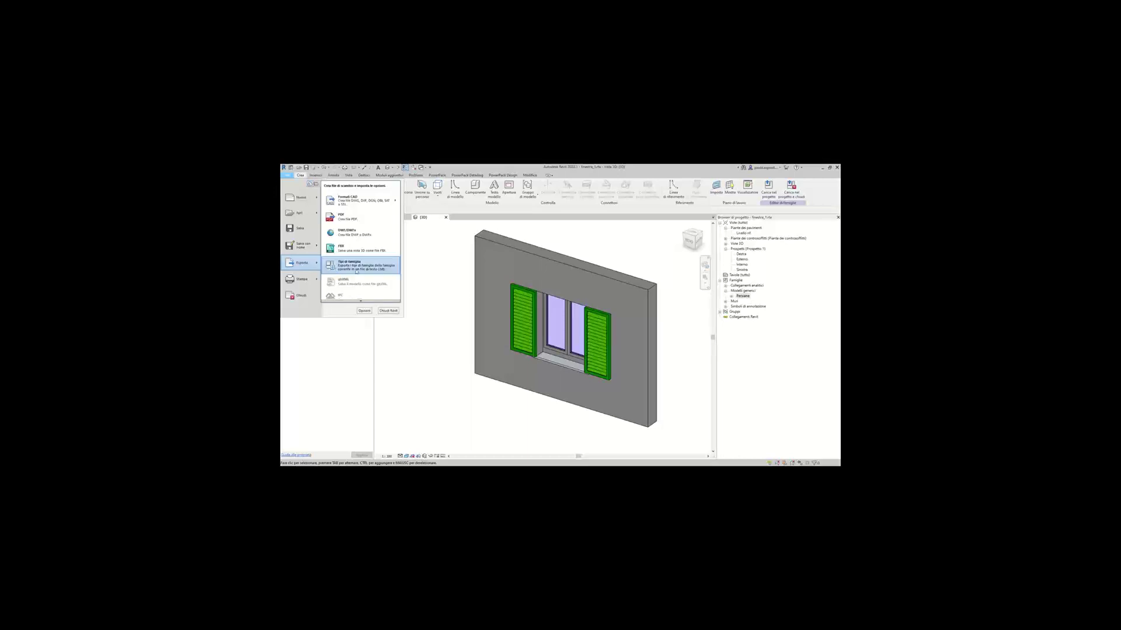
# Try exporting family types into the Documenti > Webinar folder, then cancel.
pyautogui.click(356, 270)
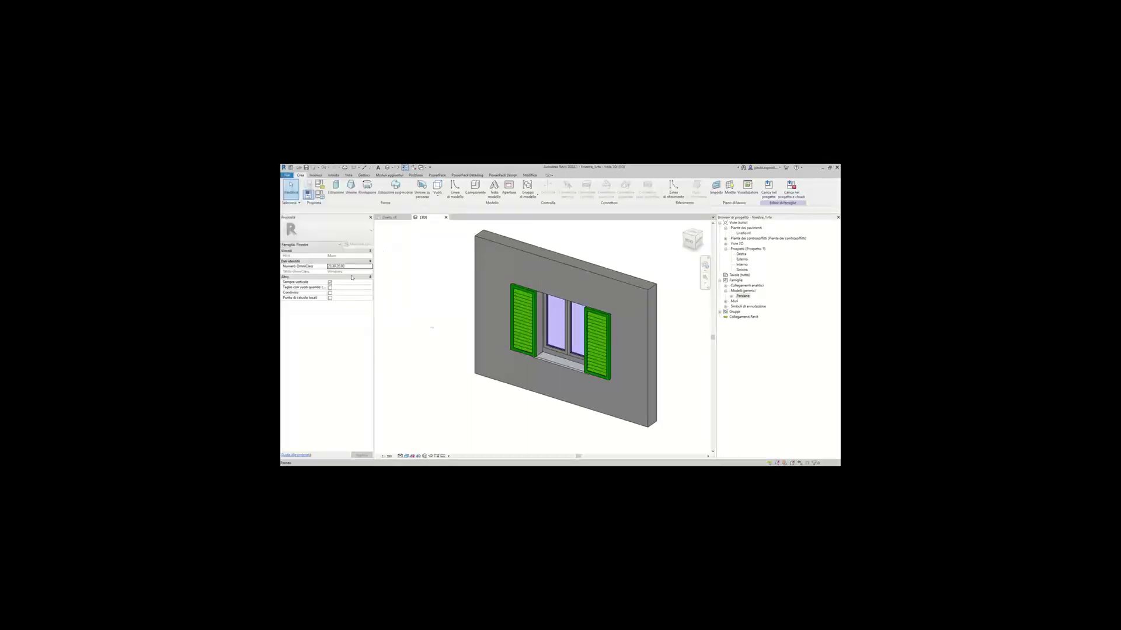
pyautogui.moveTo(451, 243); pyautogui.dragTo(468, 252)
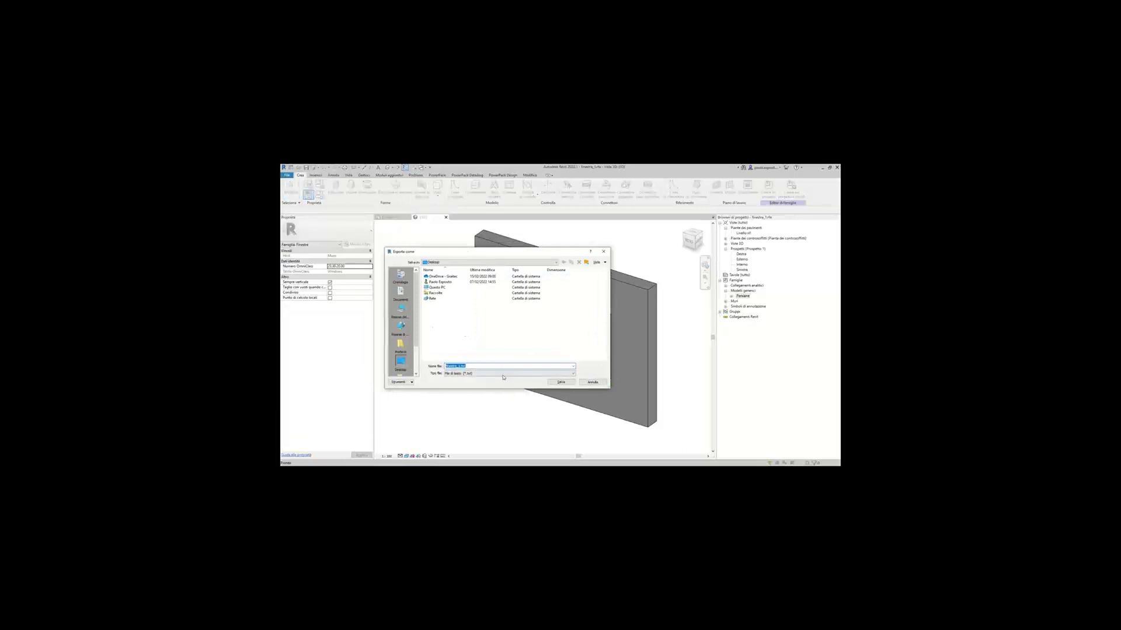
pyautogui.doubleClick(435, 293)
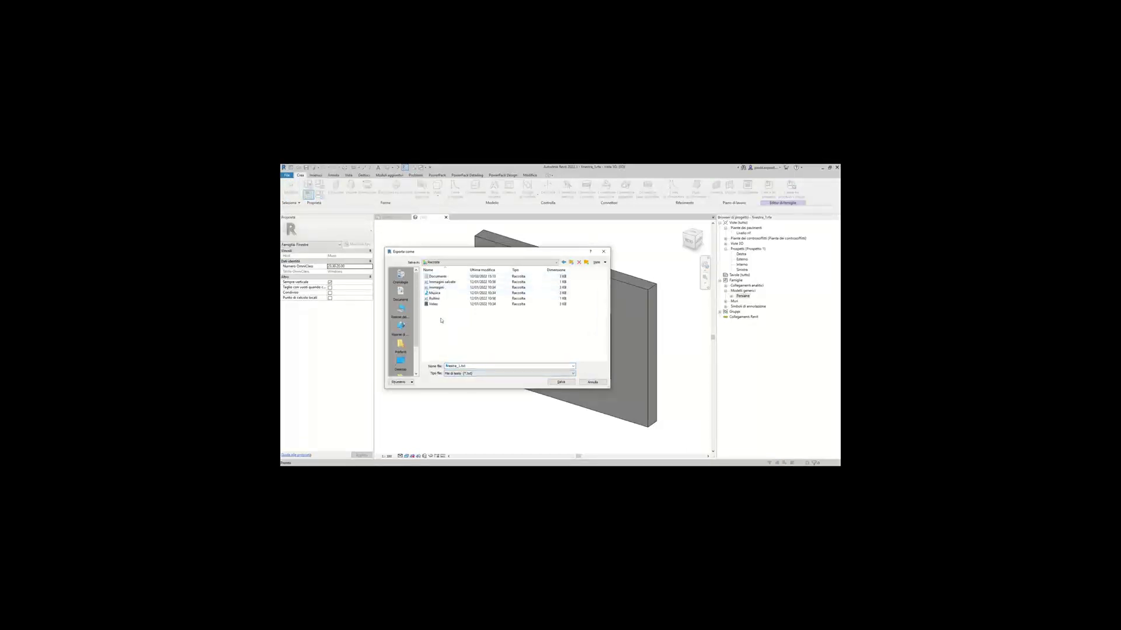
pyautogui.doubleClick(437, 276)
pyautogui.scroll(-3, 441, 327)
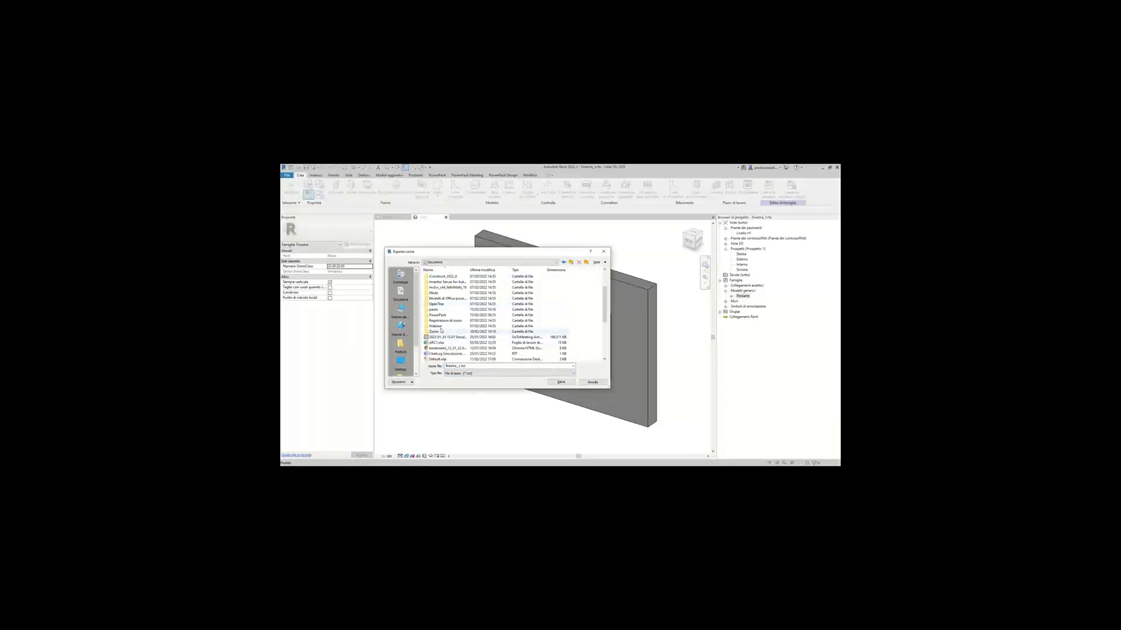
pyautogui.doubleClick(442, 326)
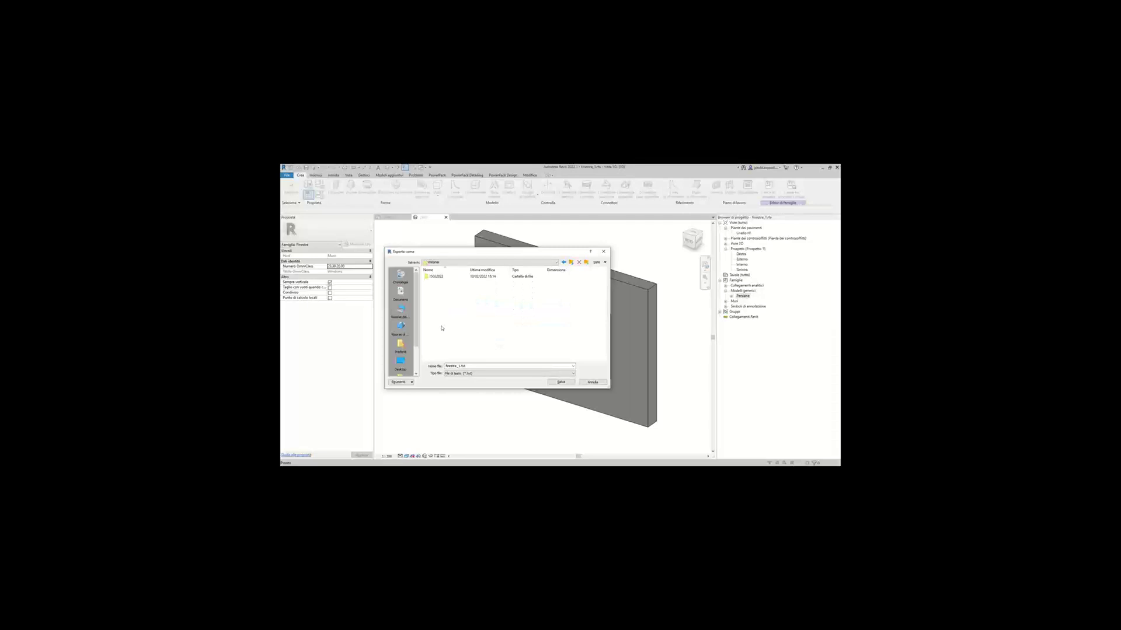
pyautogui.click(592, 382)
# Export the family types as a text file saved to the Desktop.
pyautogui.click(287, 175)
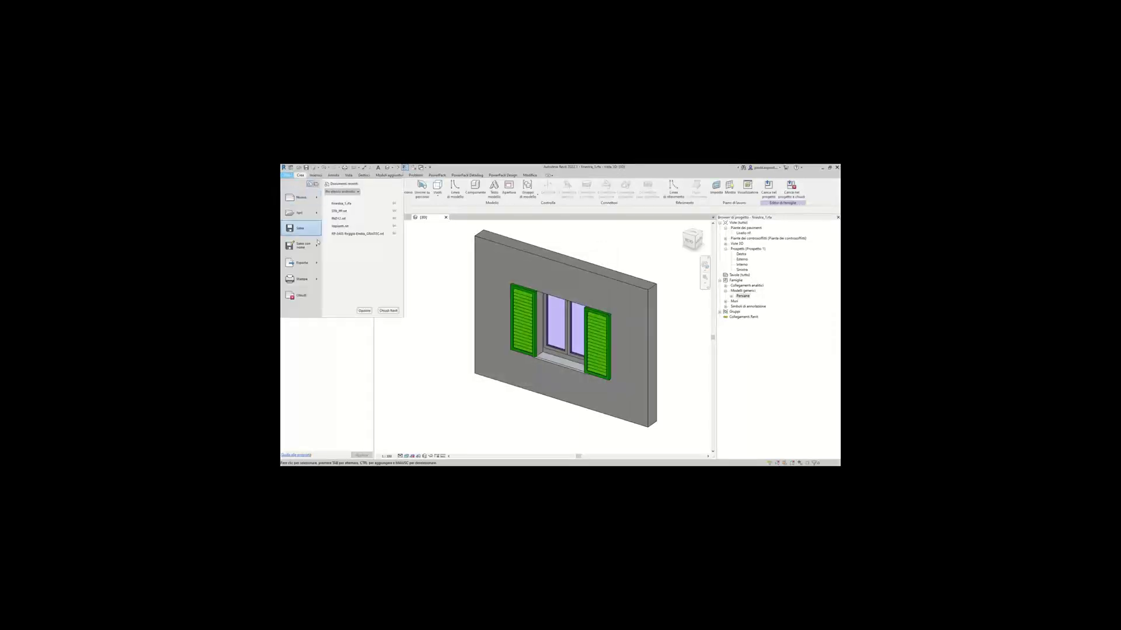
pyautogui.moveTo(301, 263)
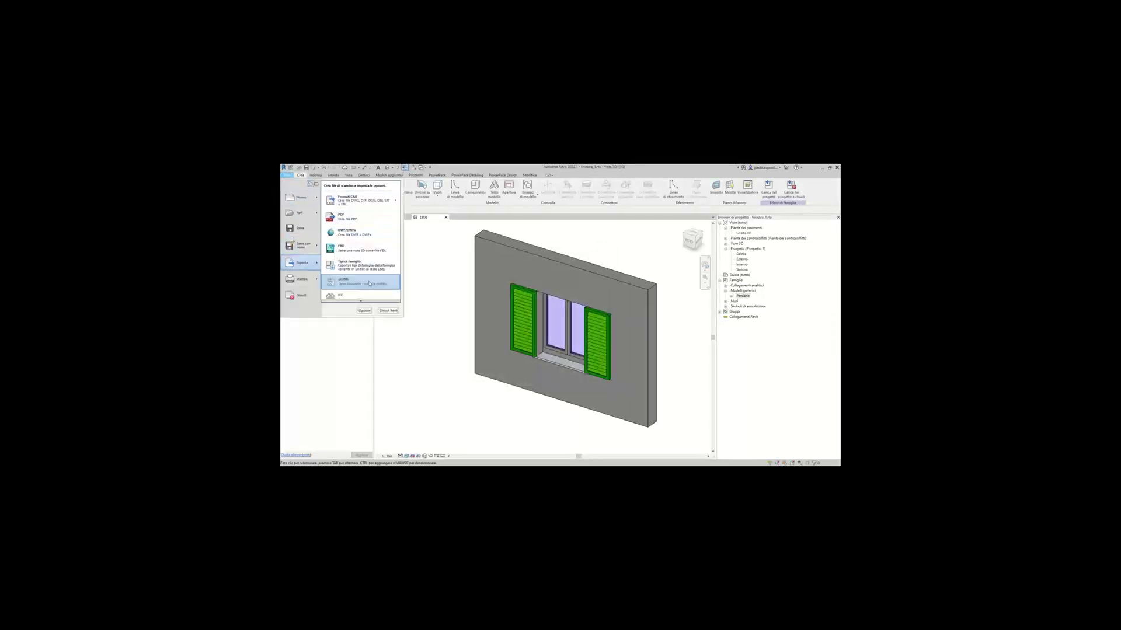
pyautogui.click(359, 265)
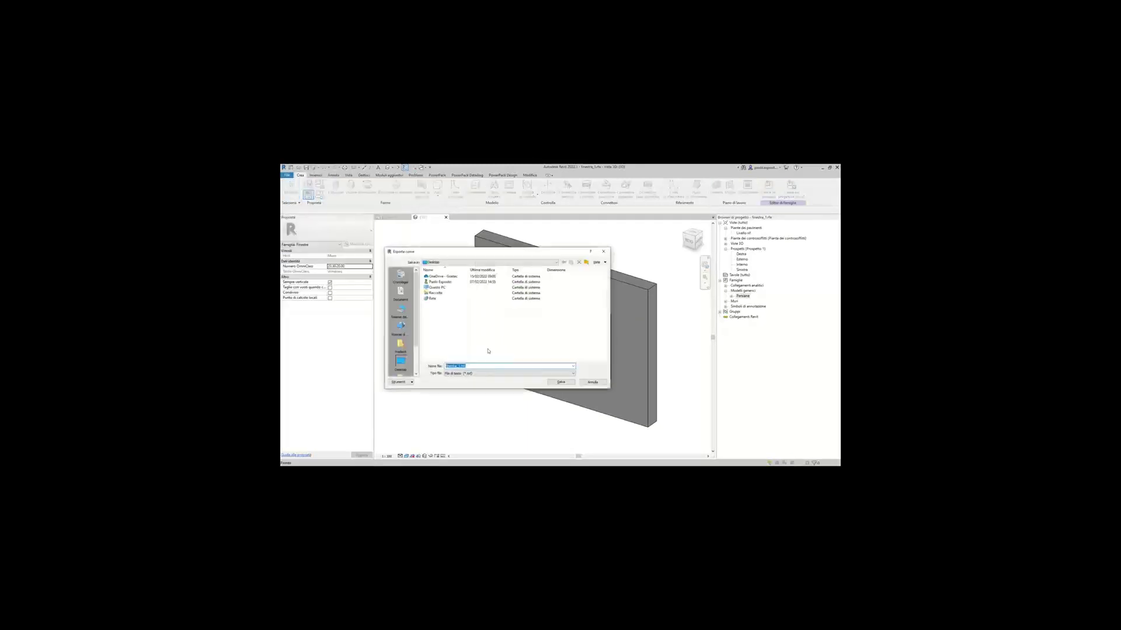
pyautogui.click(560, 382)
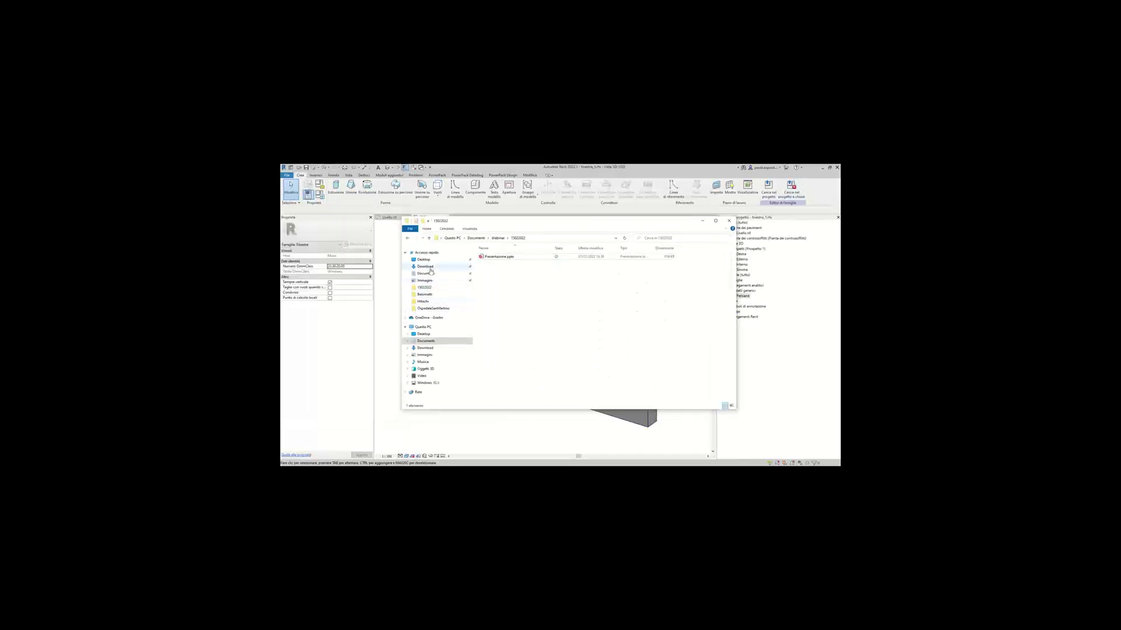
# Open finestra_1.txt from the Desktop folder in Notepad.
pyautogui.click(425, 260)
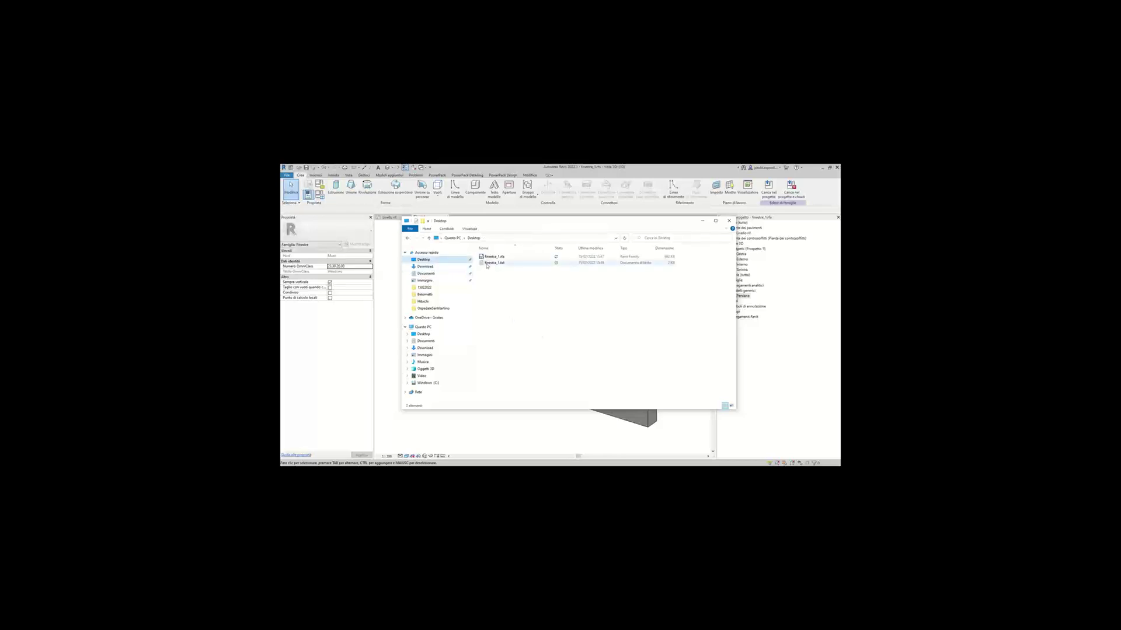
pyautogui.doubleClick(488, 263)
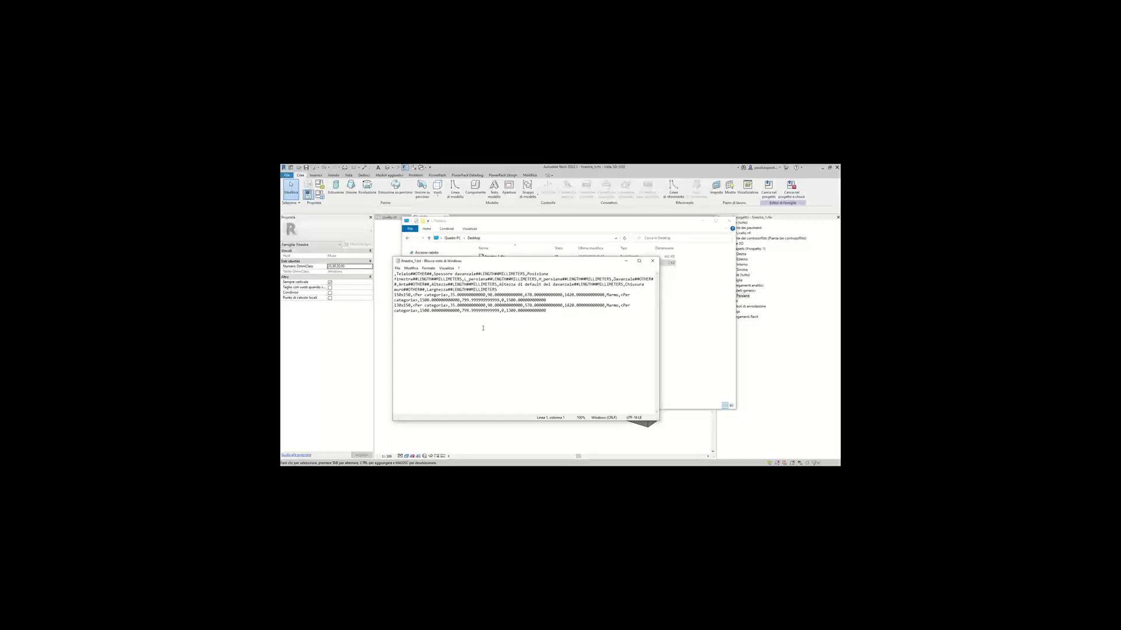
# Duplicate the 130x150 line and edit a copy into 120x150 with width 1200.
pyautogui.moveTo(658, 316); pyautogui.dragTo(806, 296)
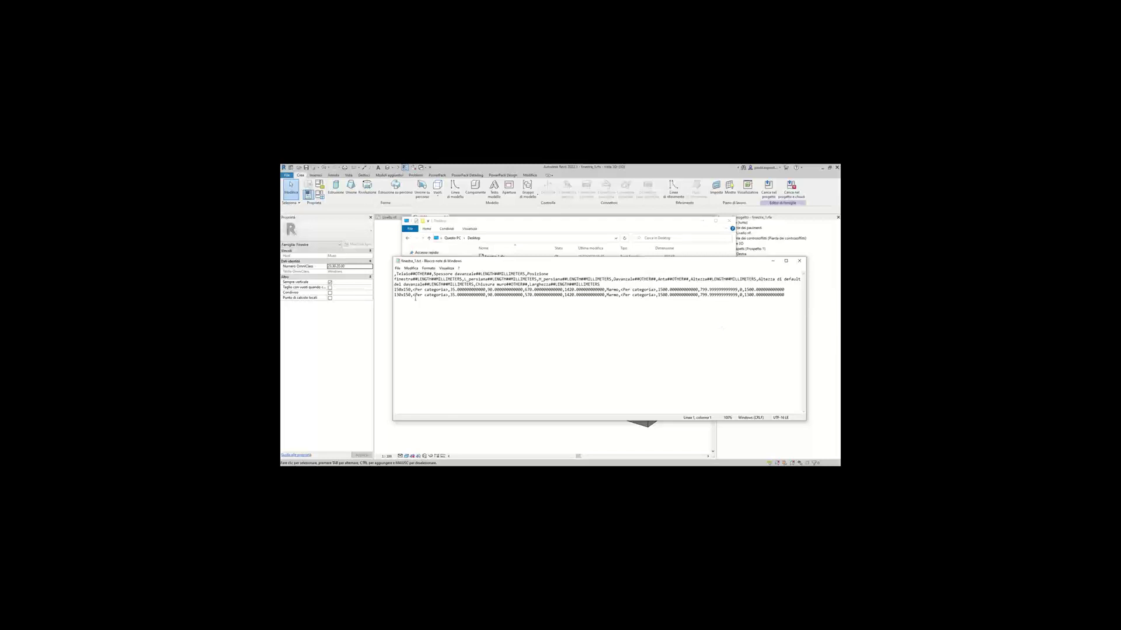
pyautogui.moveTo(394, 295); pyautogui.dragTo(787, 295)
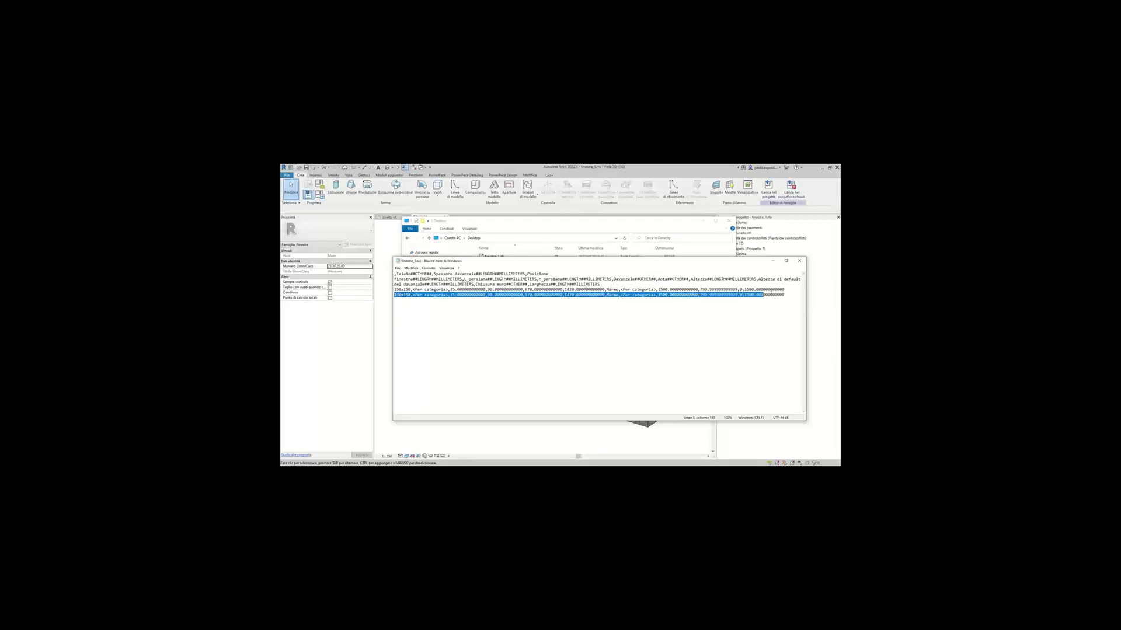
pyautogui.click(788, 298)
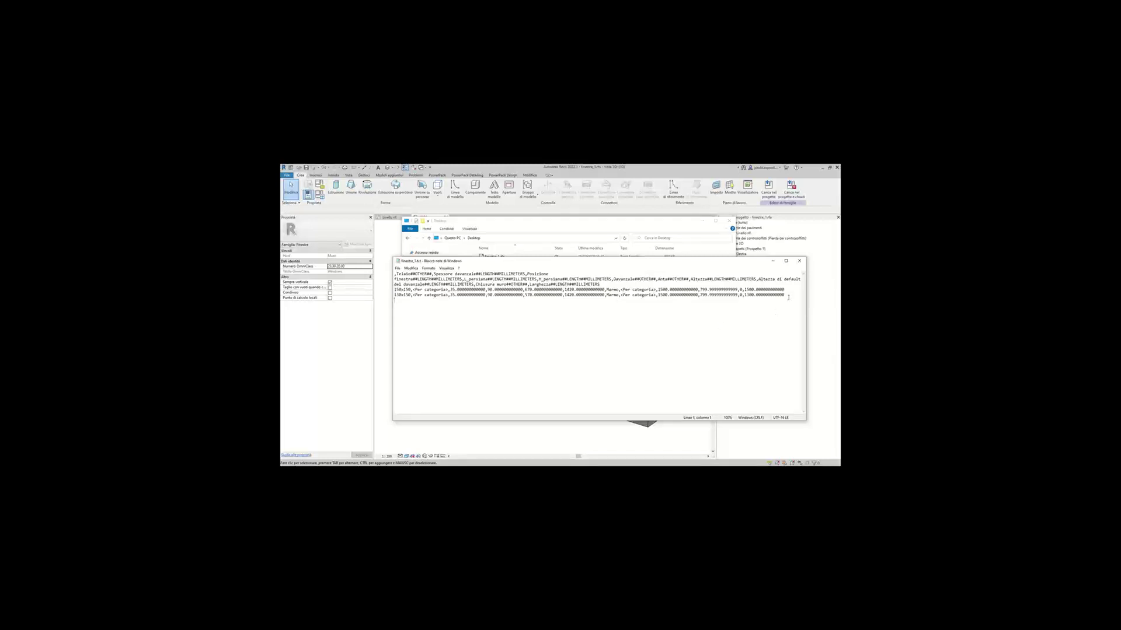
pyautogui.write('130x150,<Per categoria>,35.000000000000,90.000000000000,570.000000000000,1420.000000000000,Marmo,<Per categoria>,1500.000000000000,799.999999999999,0,1300.000000000000')
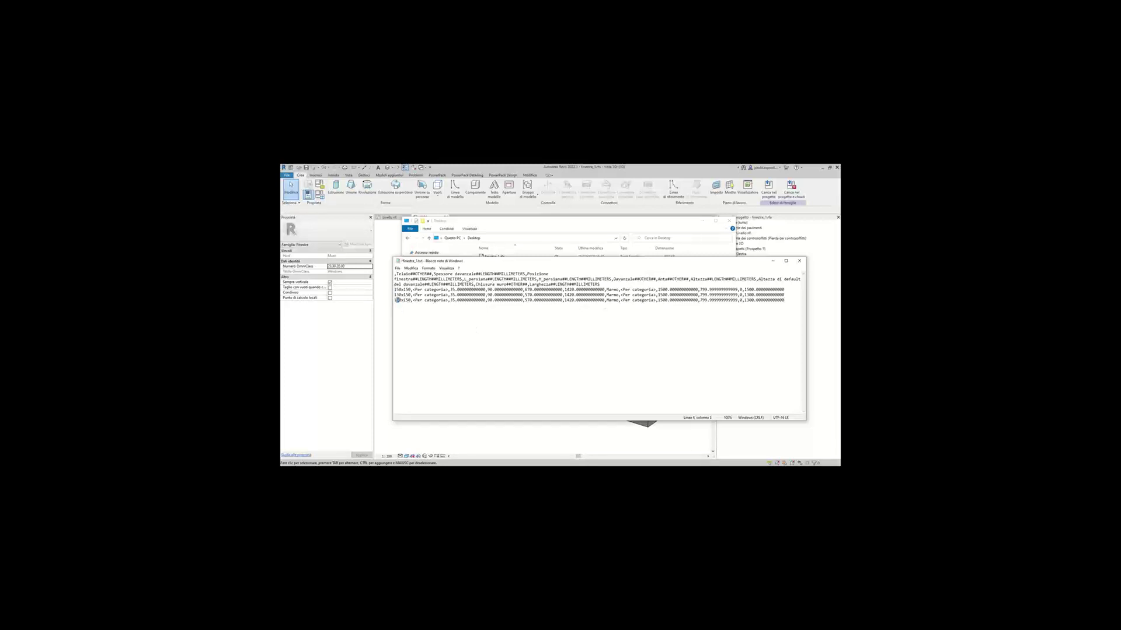
pyautogui.write('2')
pyautogui.press('Right')
pyautogui.press('Right')
pyautogui.press('Right')
pyautogui.write('2')
pyautogui.write('130x150,<Per categoria>,35.000000000000,90.000000000000,570.000000000000,1420.000000000000,Marmo,<Per categoria>,1500.000000000000,799.999999999999,0,1300.000000000000')
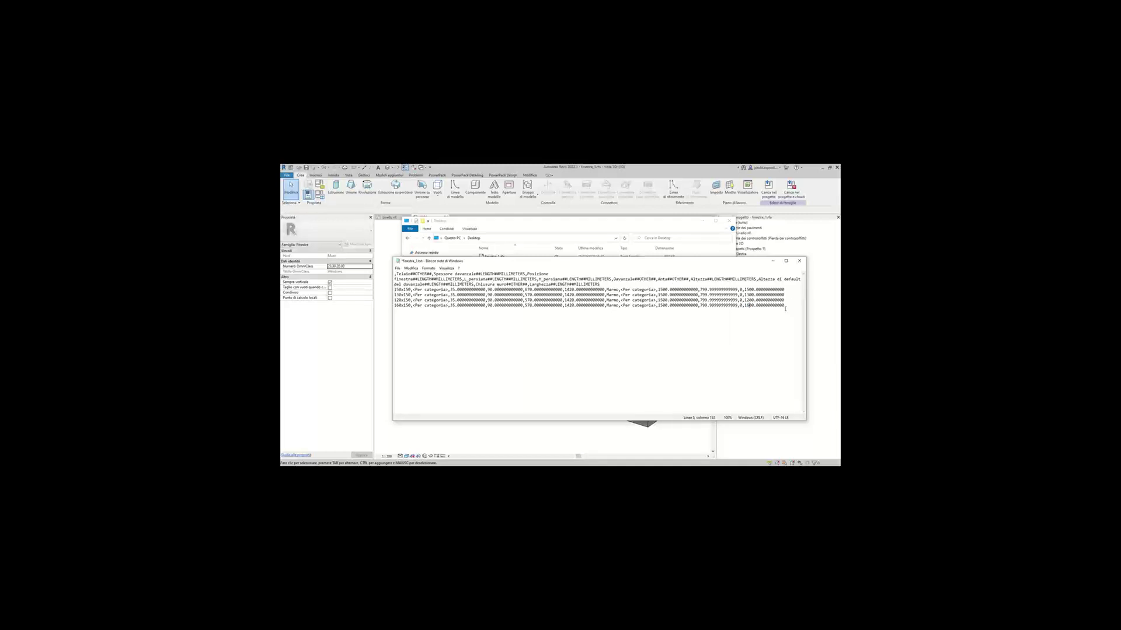
# Save finestra_1.txt and close Notepad.
pyautogui.click(397, 269)
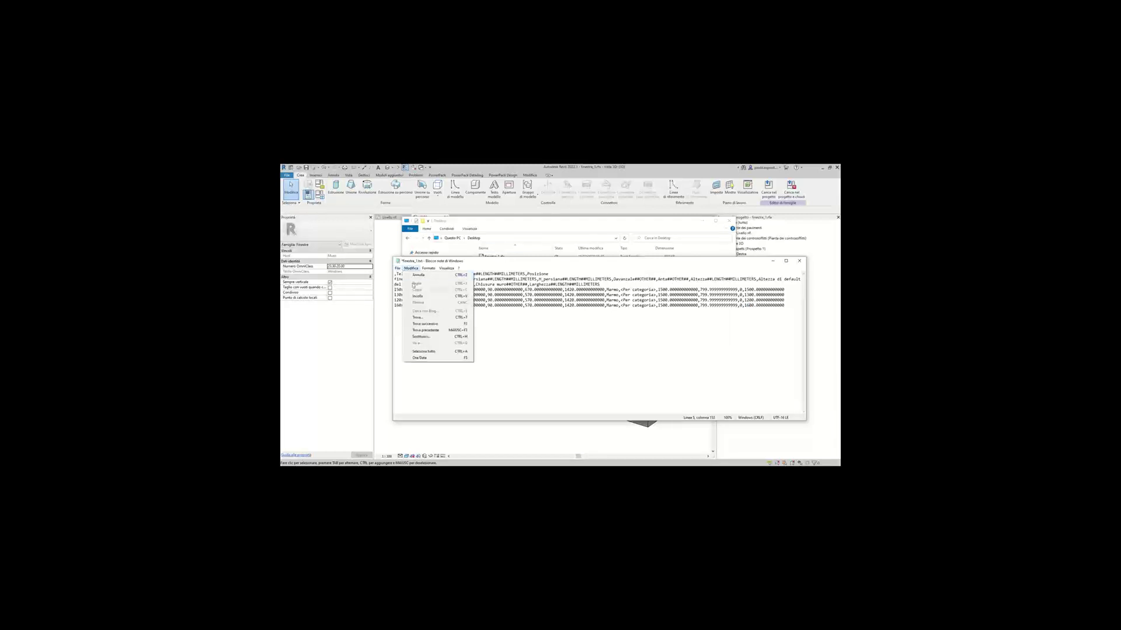
pyautogui.click(408, 294)
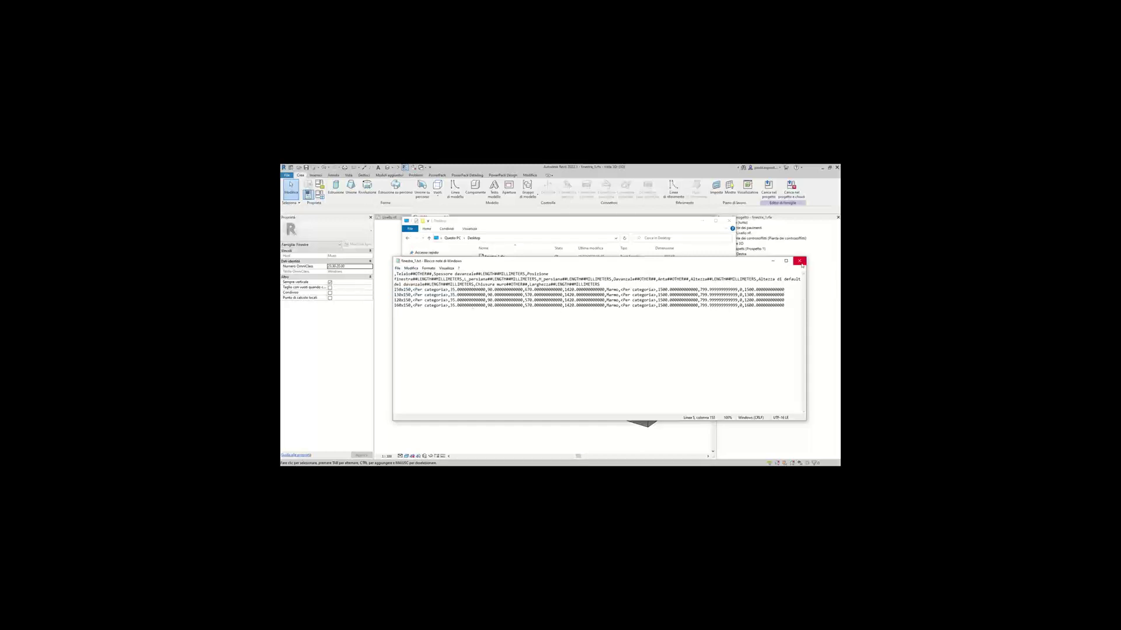
pyautogui.click(801, 265)
# Close the window family document, saving changes to finestra_1.rfa.
pyautogui.click(727, 221)
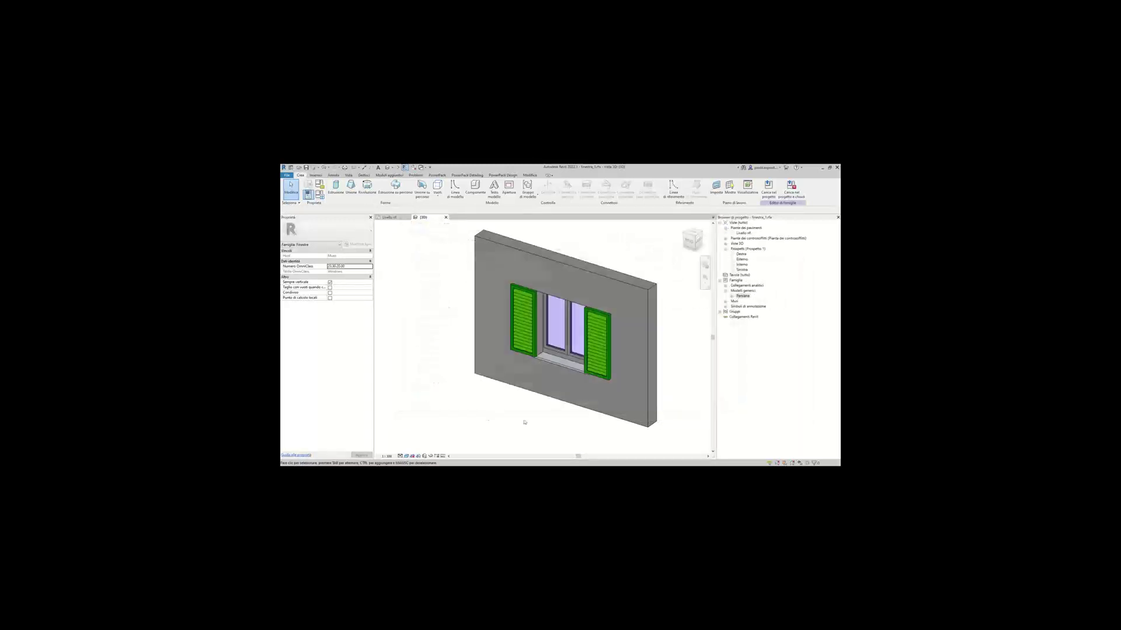
pyautogui.click(287, 175)
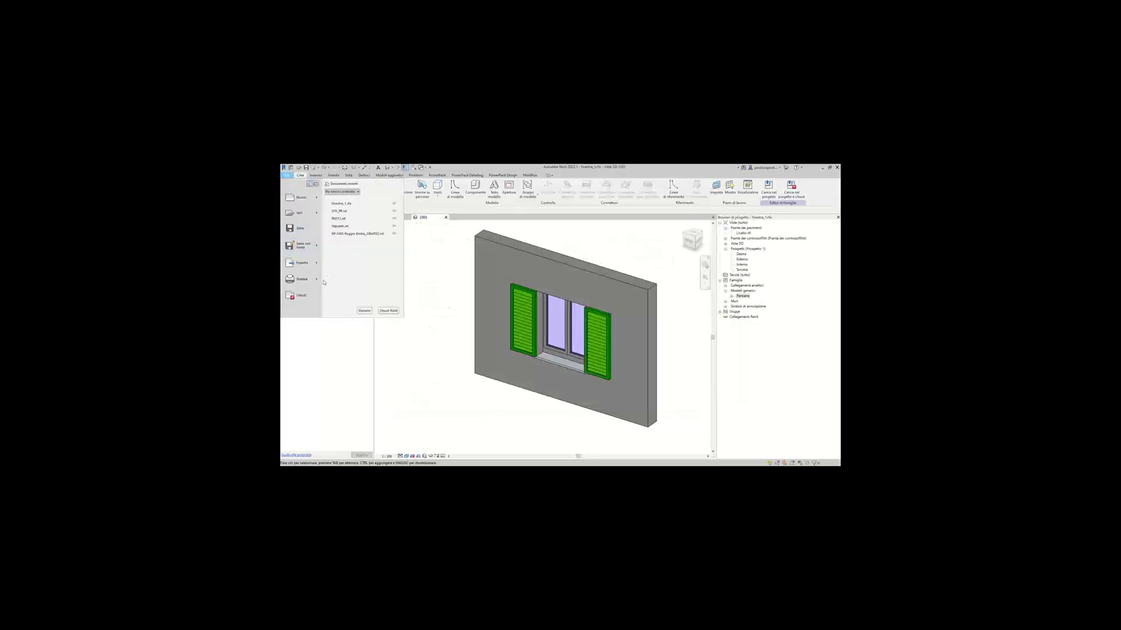
pyautogui.click(301, 296)
pyautogui.click(548, 319)
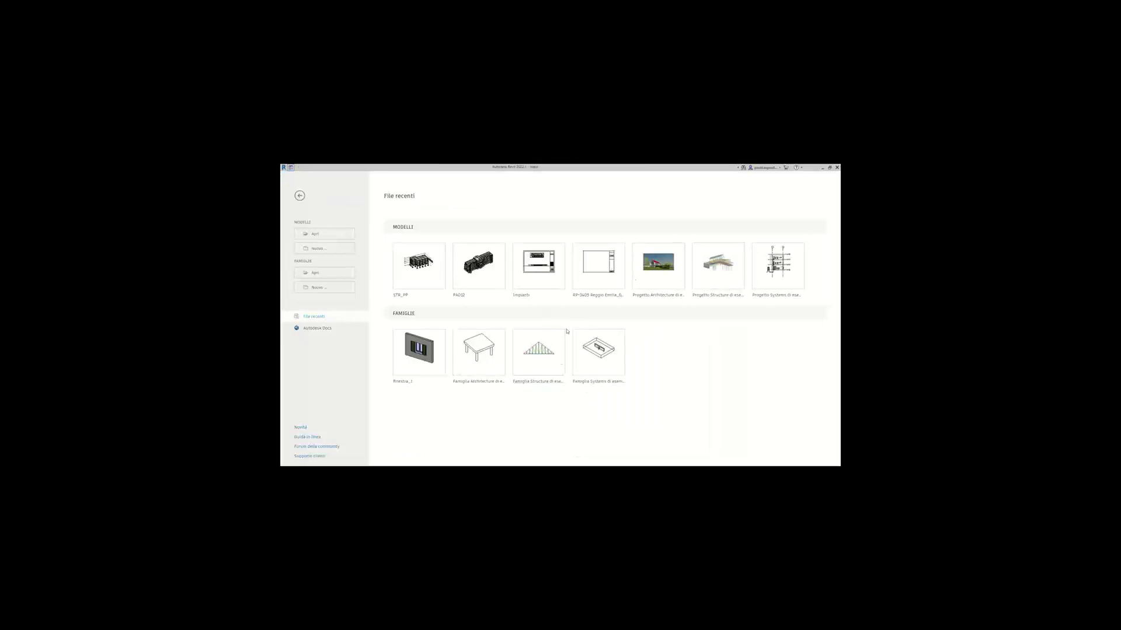
# Create a new project from a project template.
pyautogui.click(317, 248)
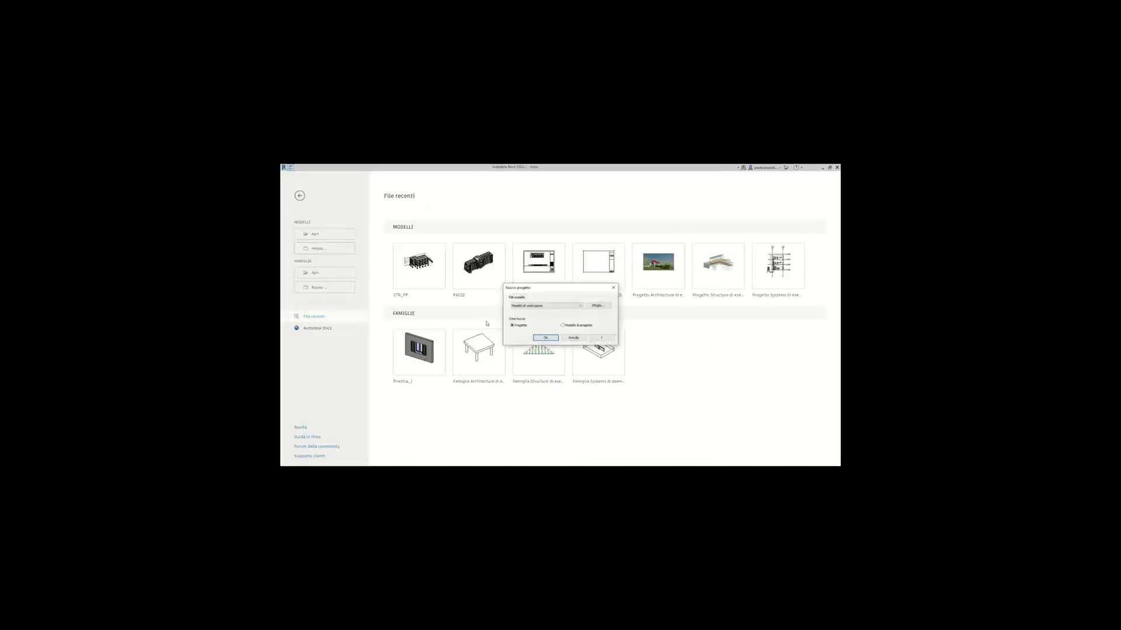
pyautogui.click(571, 306)
pyautogui.click(543, 321)
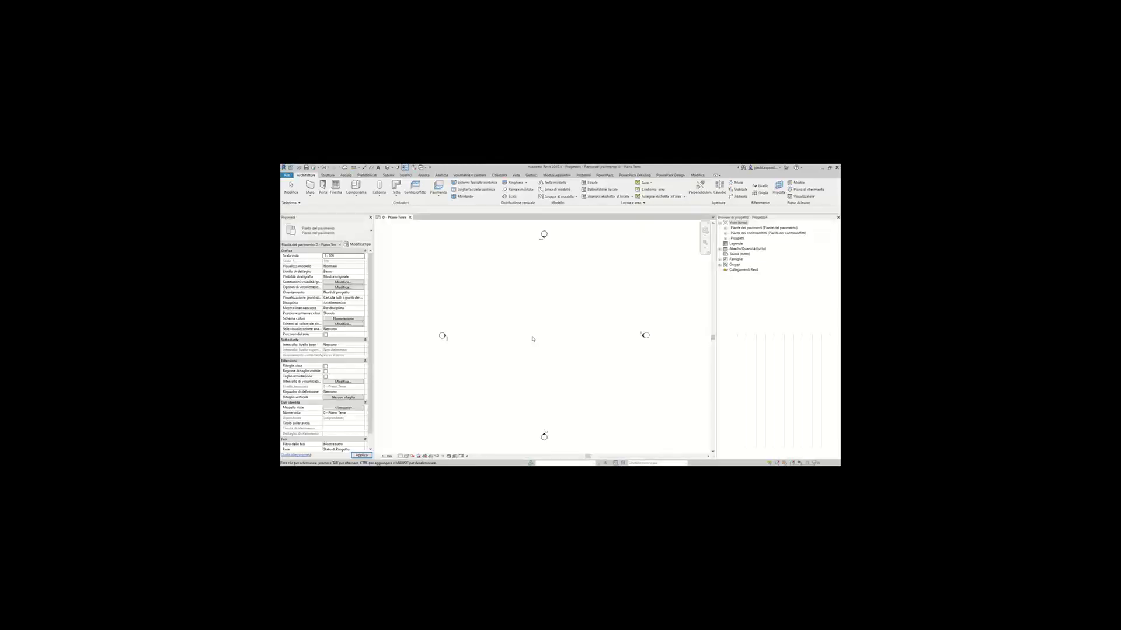
# Draw a straight wall in plan and start loading a window family.
pyautogui.click(310, 187)
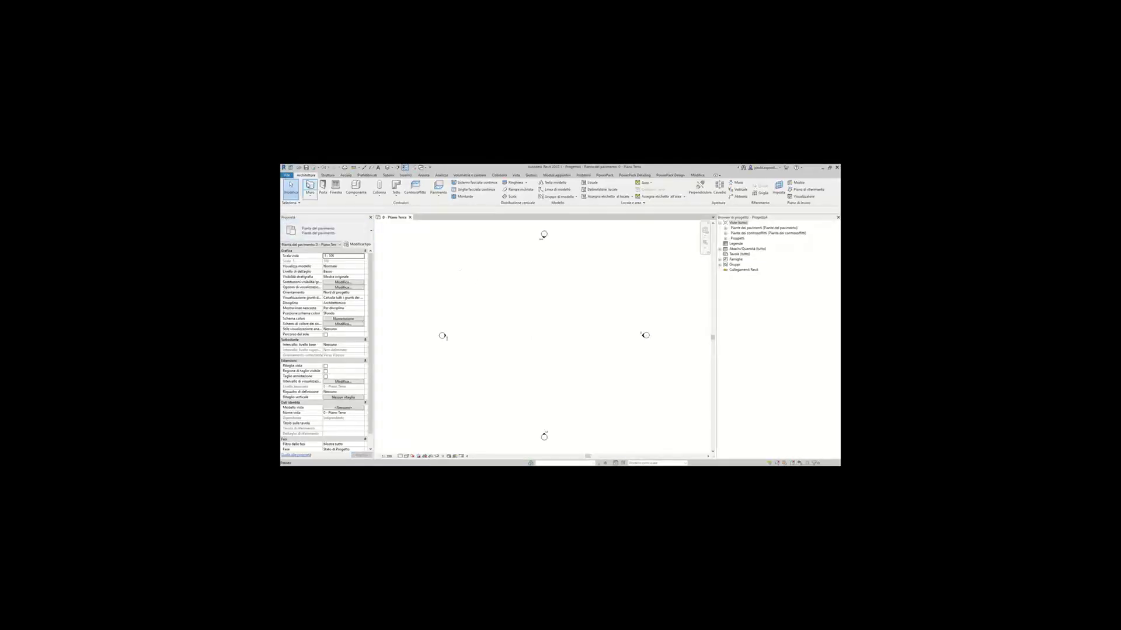
pyautogui.click(514, 332)
pyautogui.rightClick(555, 333)
pyautogui.click(575, 340)
pyautogui.press('Escape')
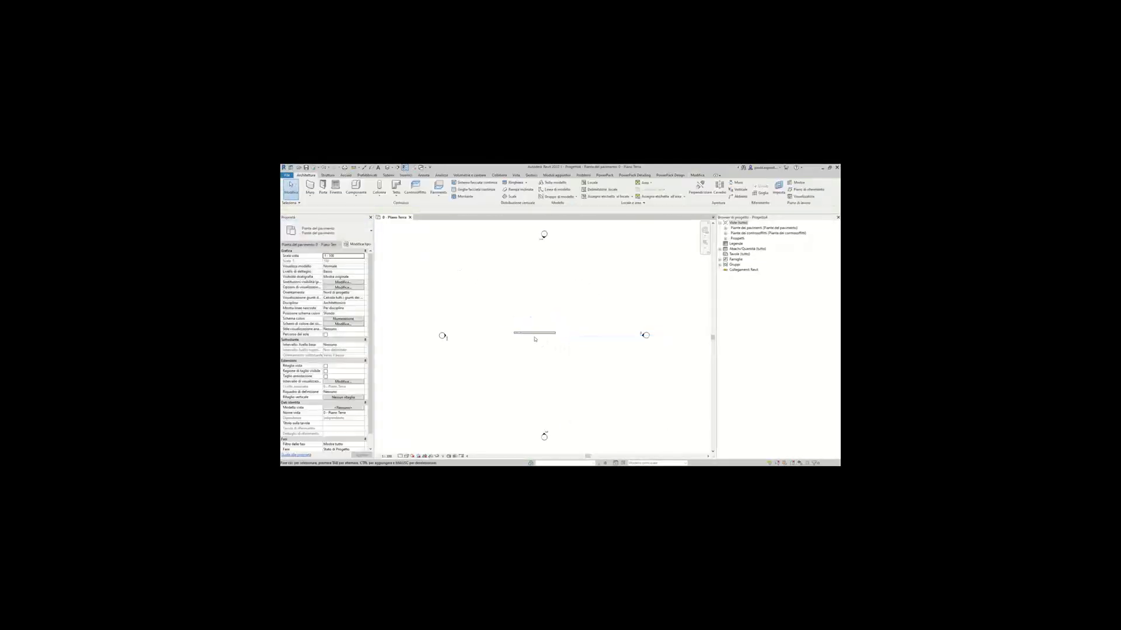
pyautogui.scroll(4, 526, 338)
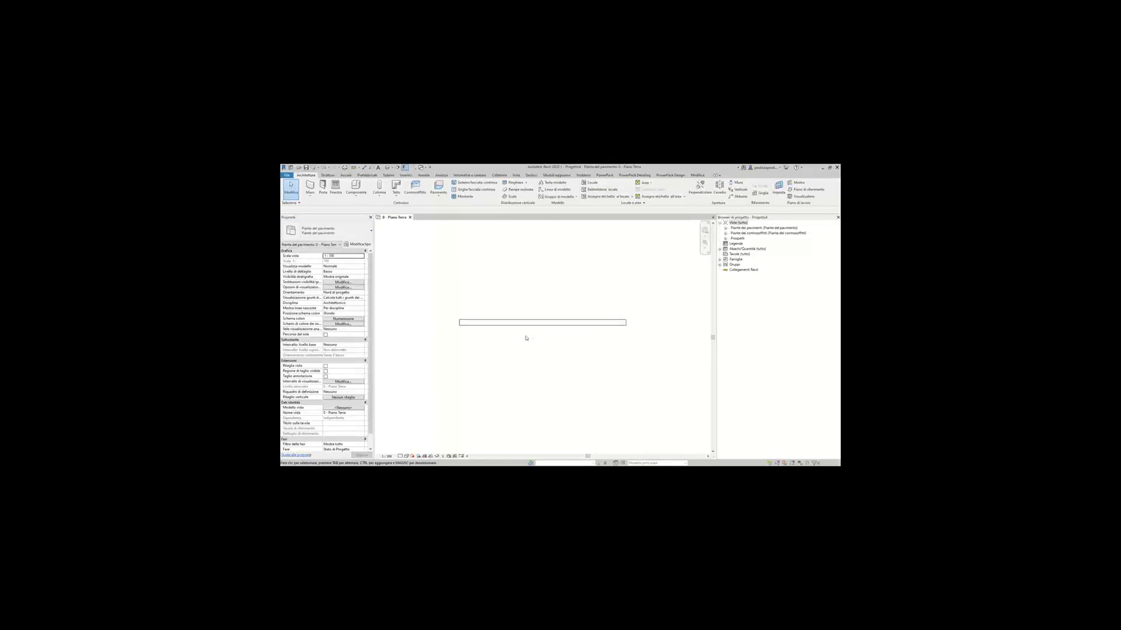
pyautogui.click(336, 187)
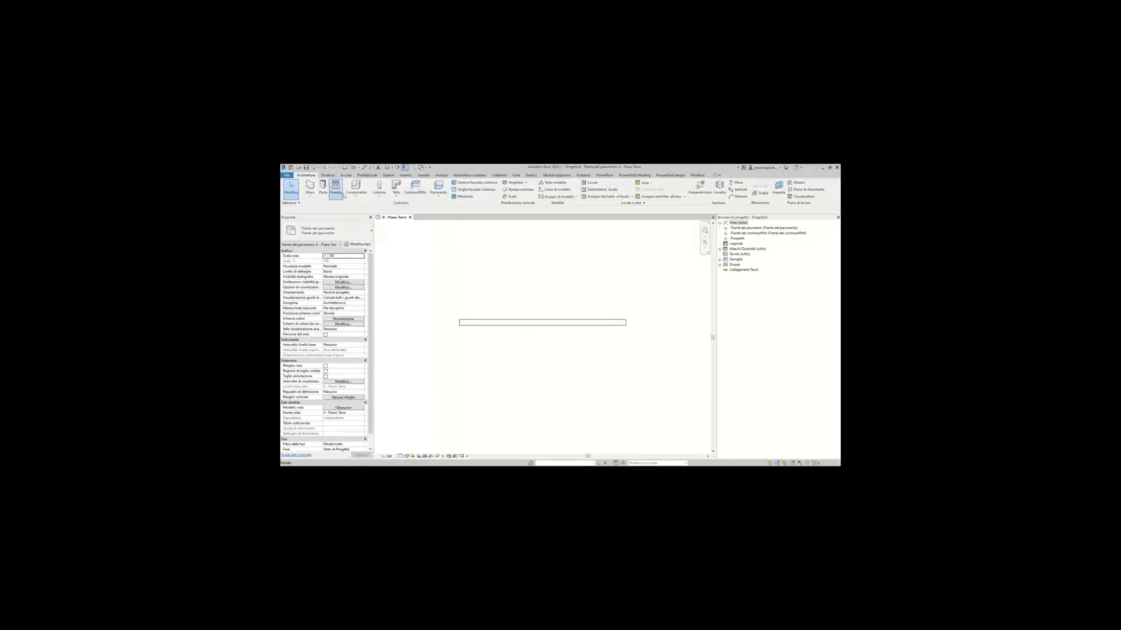
pyautogui.click(525, 188)
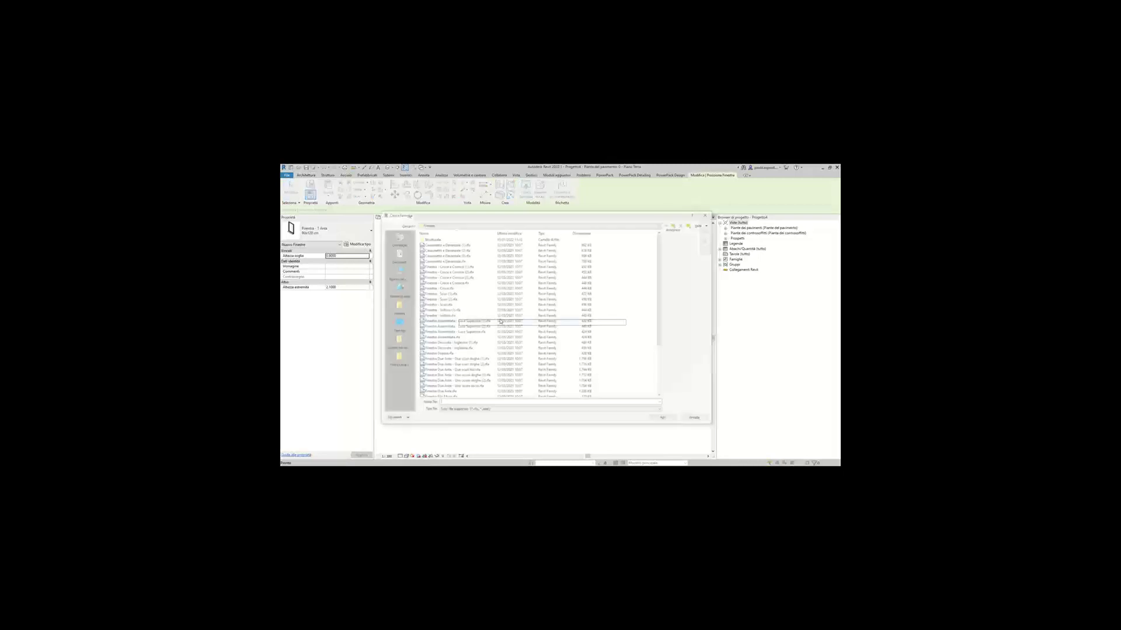
# Load finestra_1.rfa from the Desktop with catalog types 150x150 through 120x150.
pyautogui.click(400, 325)
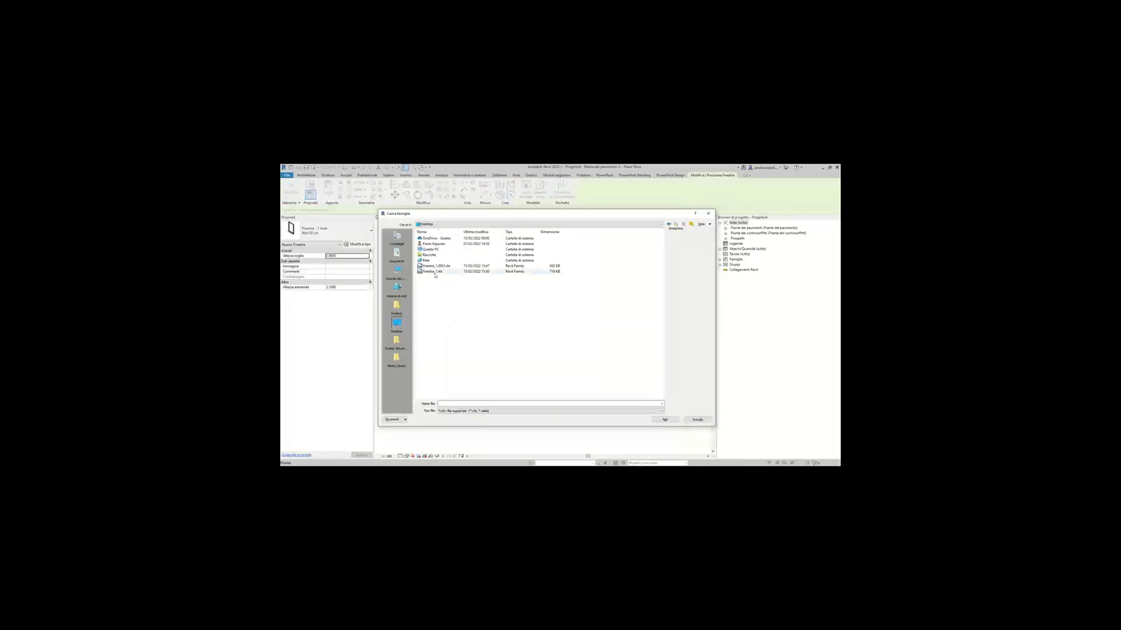
pyautogui.click(432, 272)
pyautogui.click(675, 420)
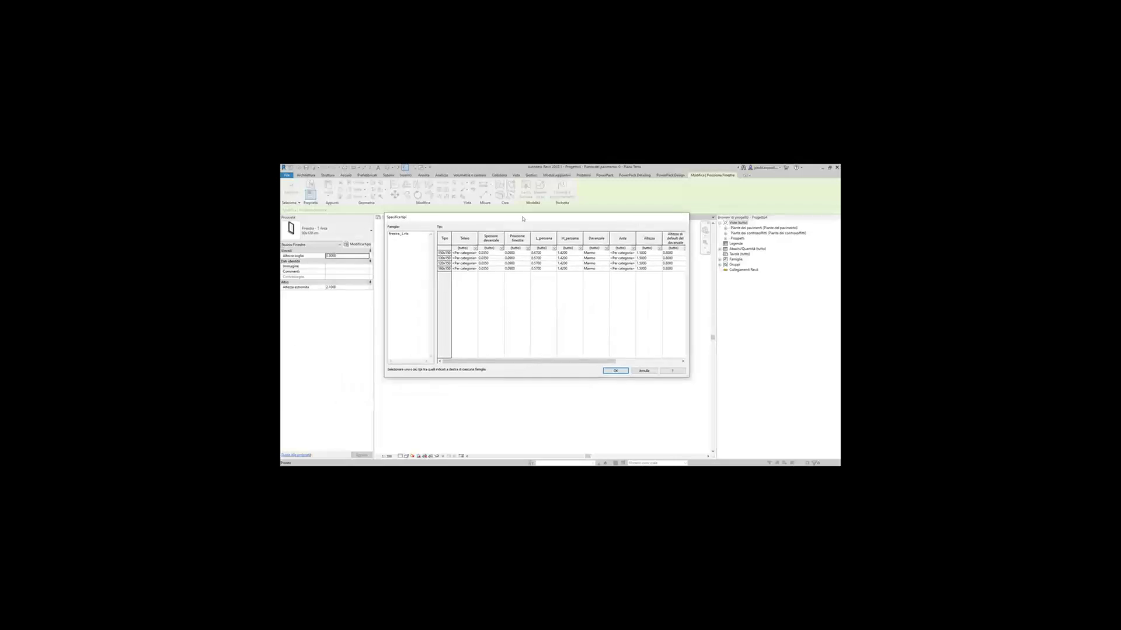
pyautogui.click(456, 284)
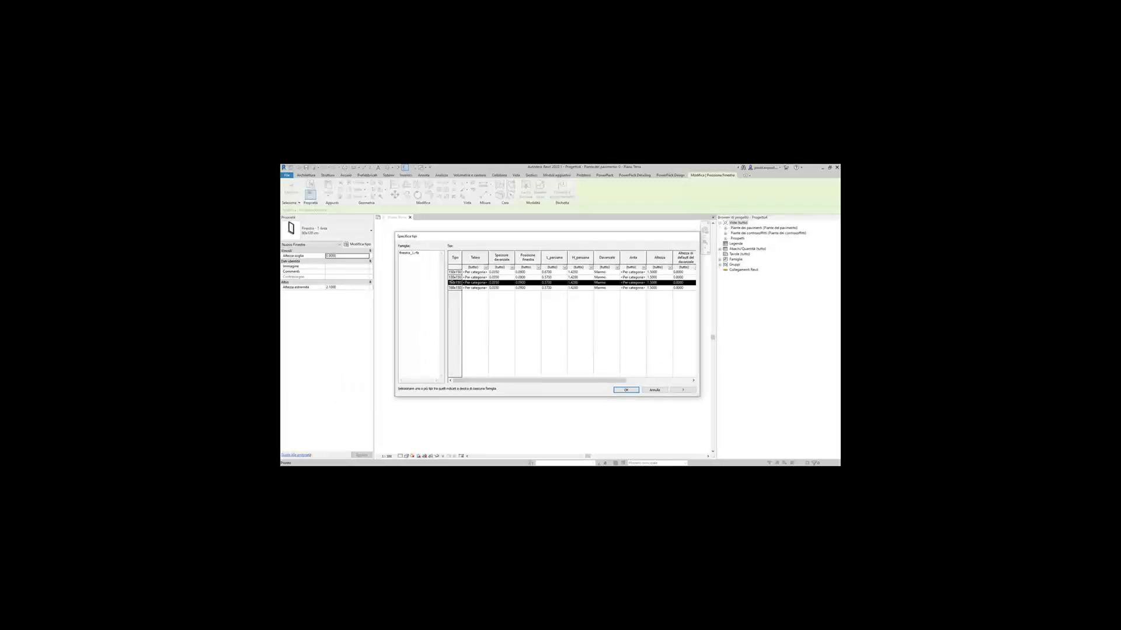
pyautogui.click(457, 277)
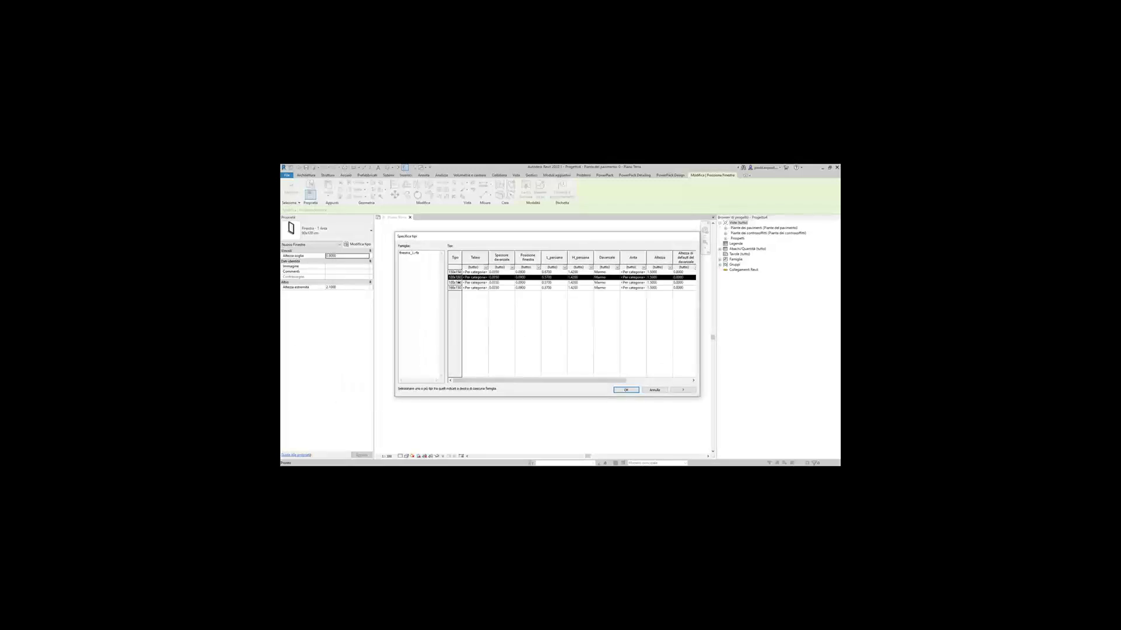
pyautogui.click(458, 288)
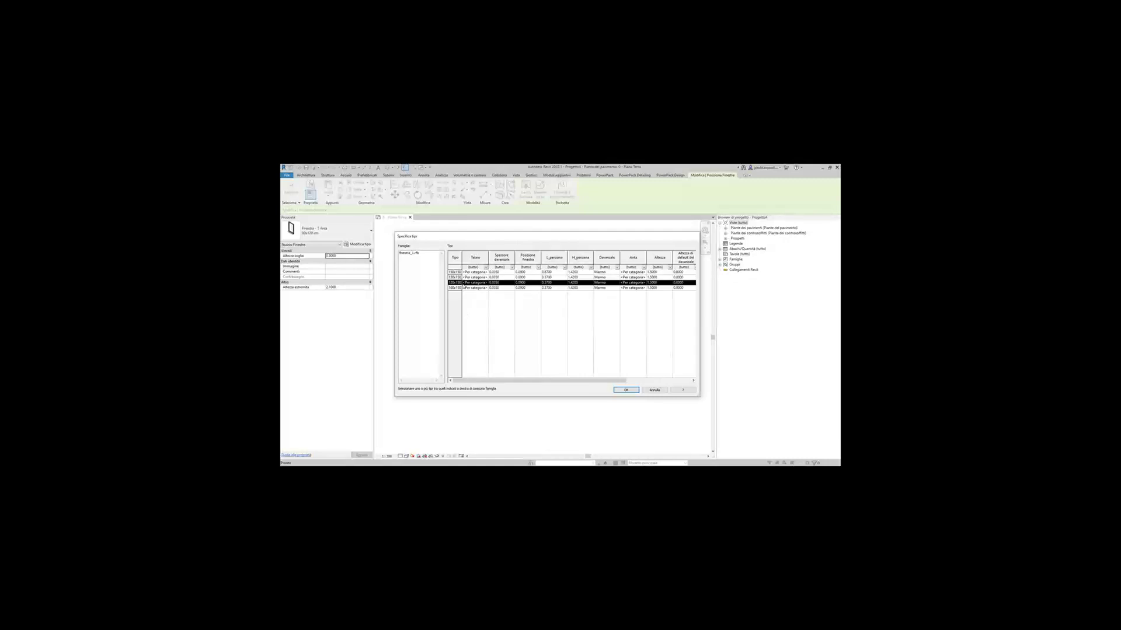
pyautogui.moveTo(458, 272); pyautogui.dragTo(451, 282)
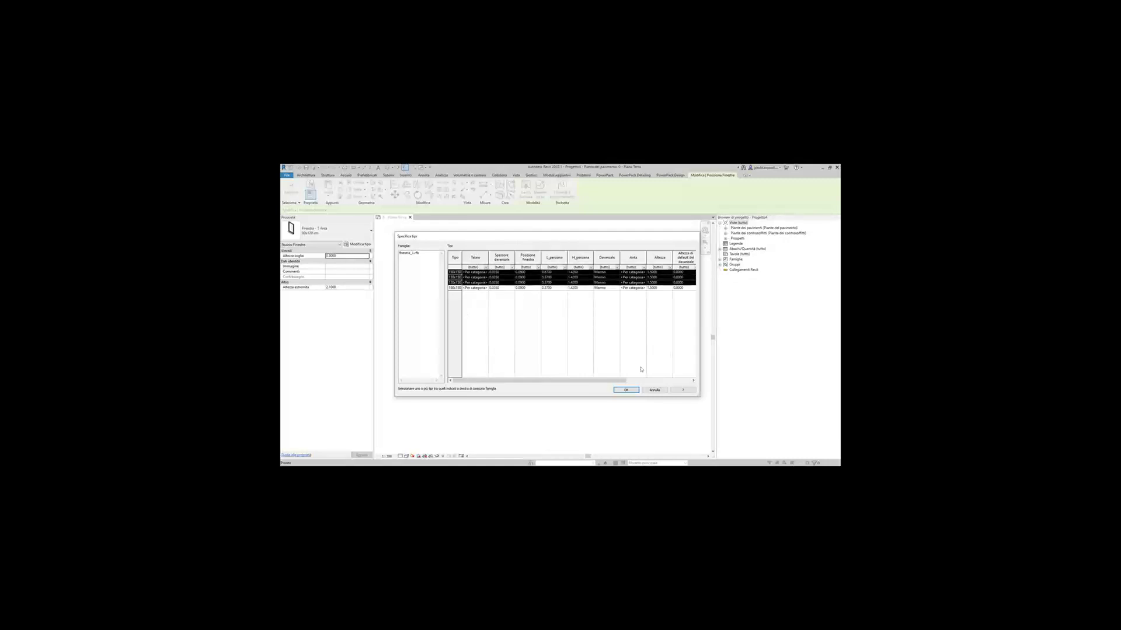
pyautogui.click(626, 390)
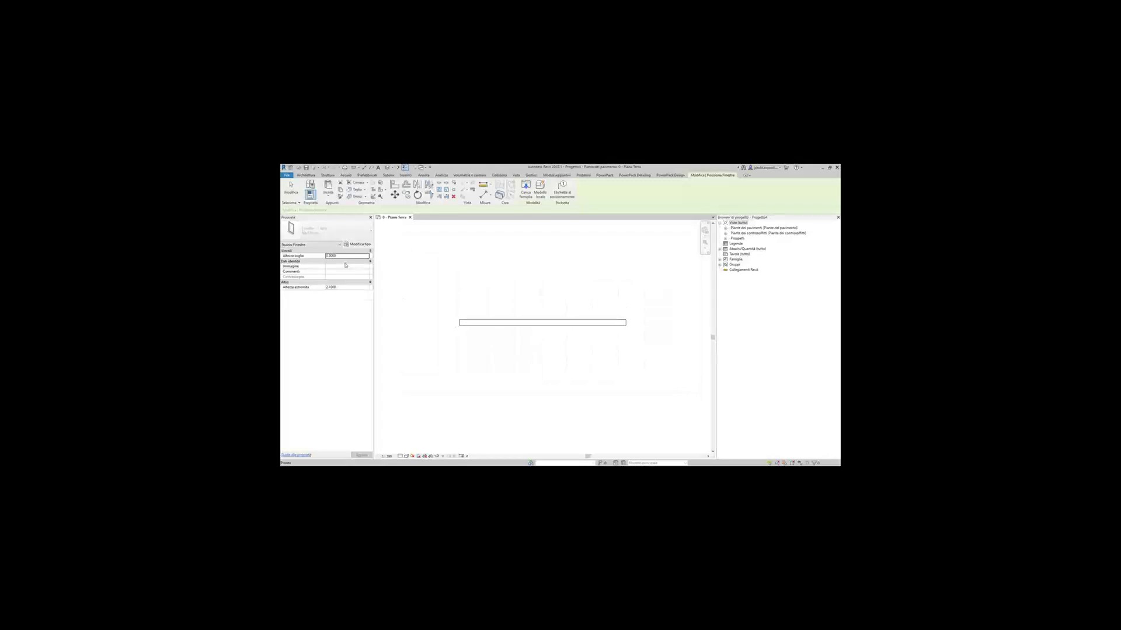
# Place a finestra_1 window type into the wall.
pyautogui.click(327, 231)
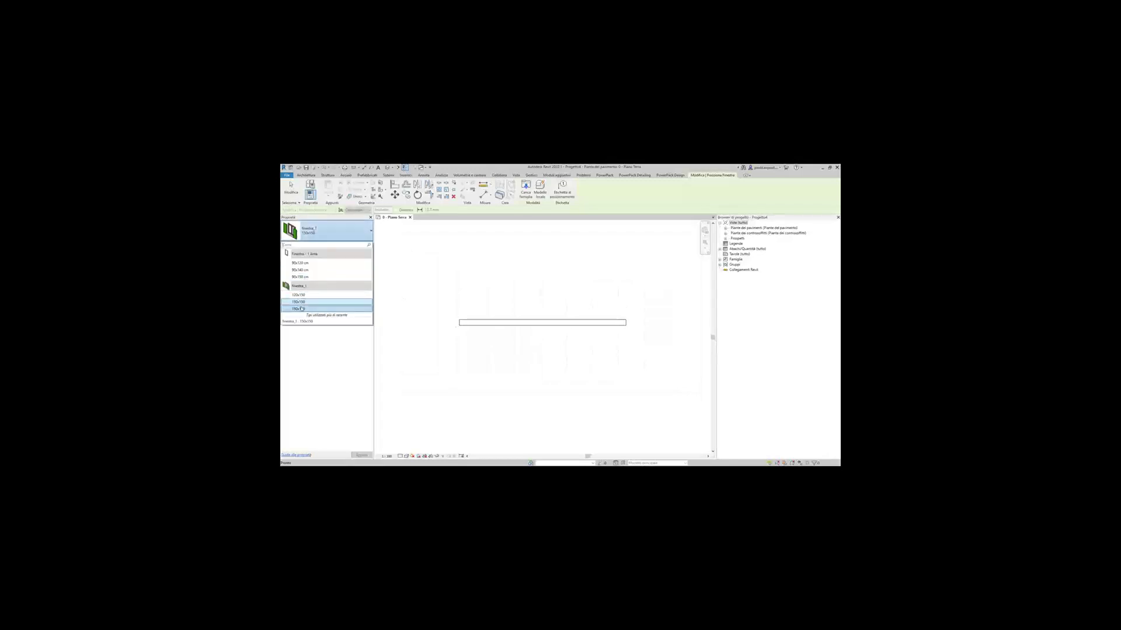
pyautogui.click(547, 327)
pyautogui.click(546, 353)
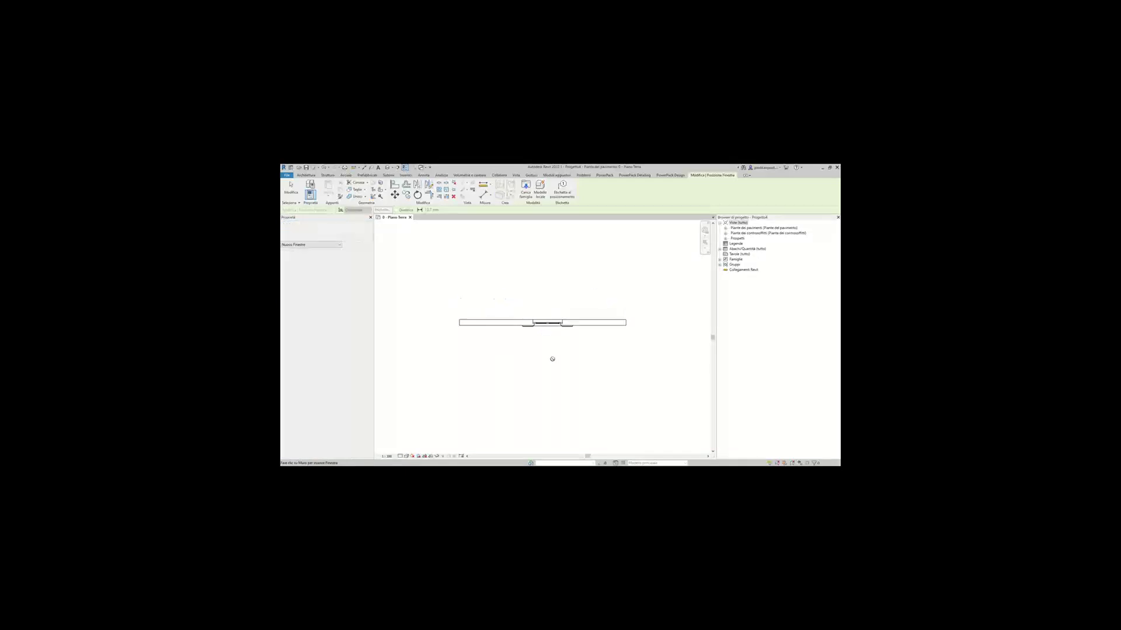
pyautogui.press('Escape')
pyautogui.press('Escape')
# View the project in 3D with the Shaded visual style.
pyautogui.click(397, 168)
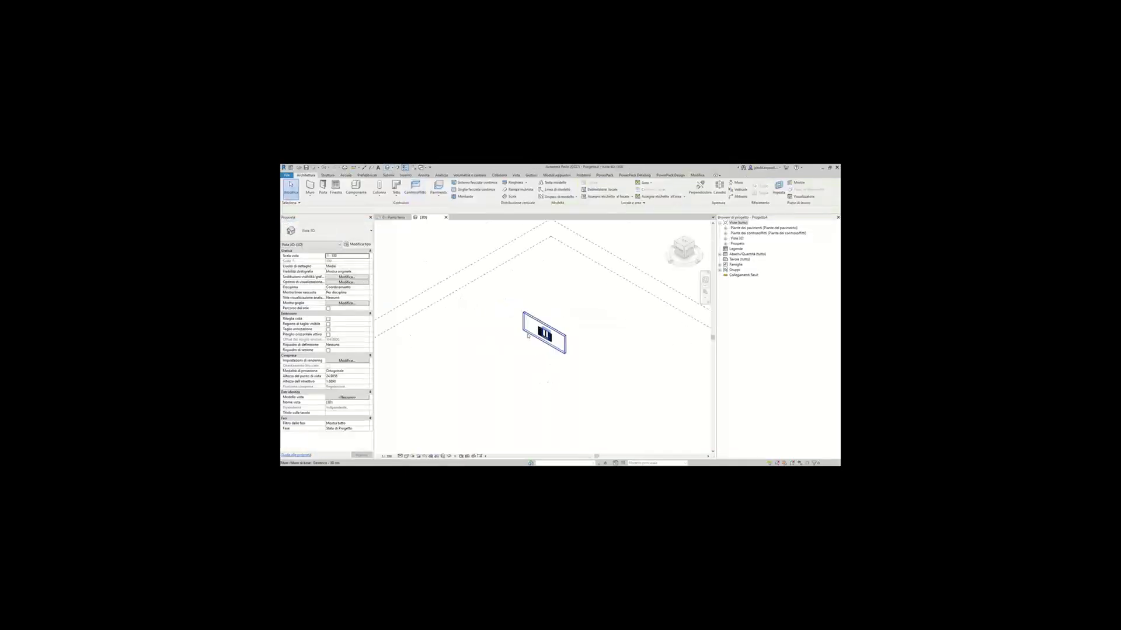
pyautogui.click(406, 456)
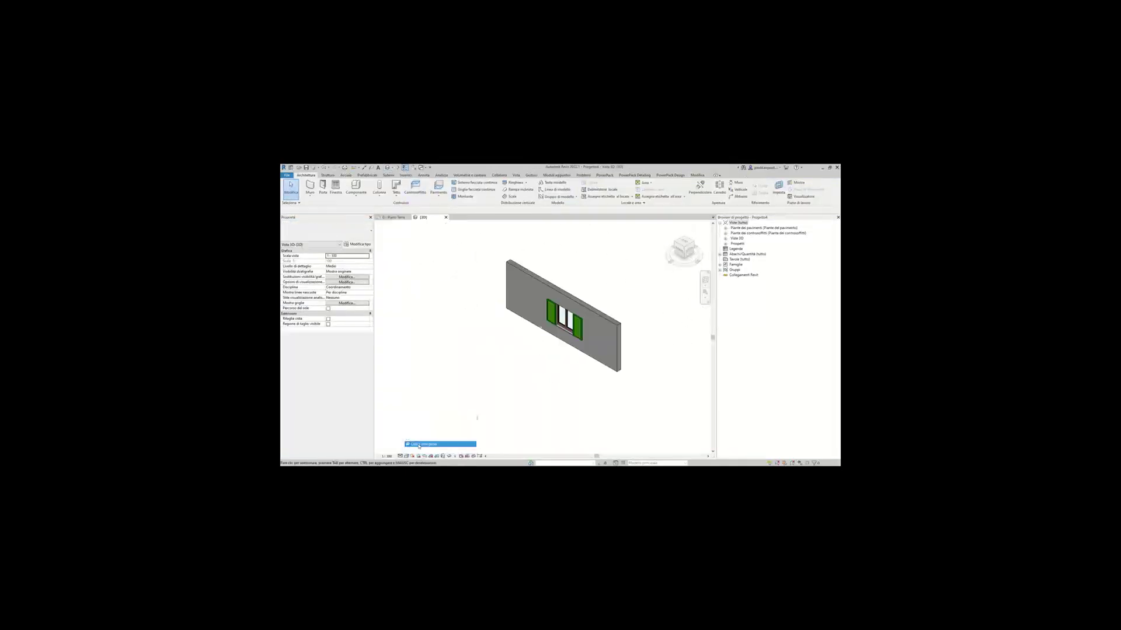
pyautogui.scroll(3, 577, 340)
pyautogui.scroll(2, 577, 340)
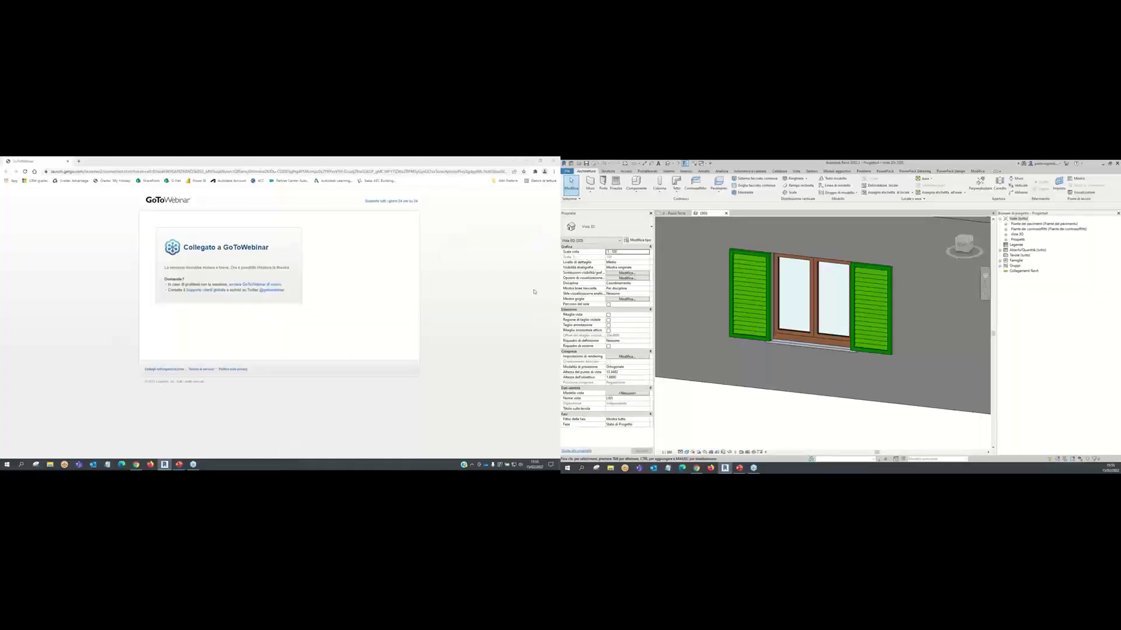
# Open the placed window's finestra_1.rfa family in the Family Editor from the 3D view.
pyautogui.scroll(1, 785, 345)
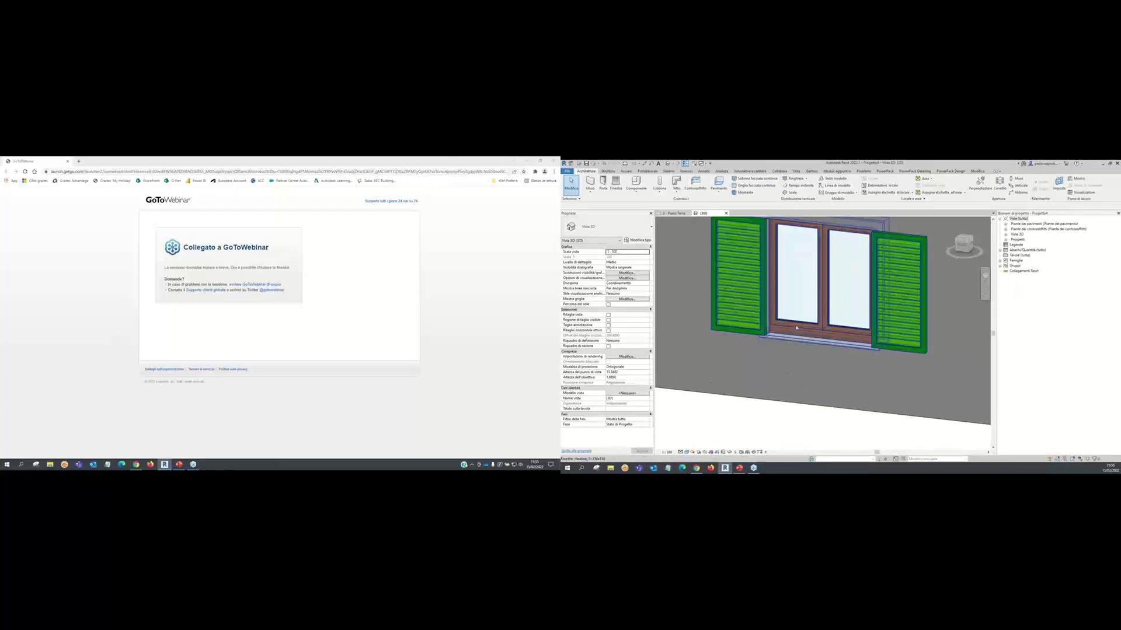
pyautogui.scroll(-2, 784, 323)
pyautogui.scroll(-1, 804, 385)
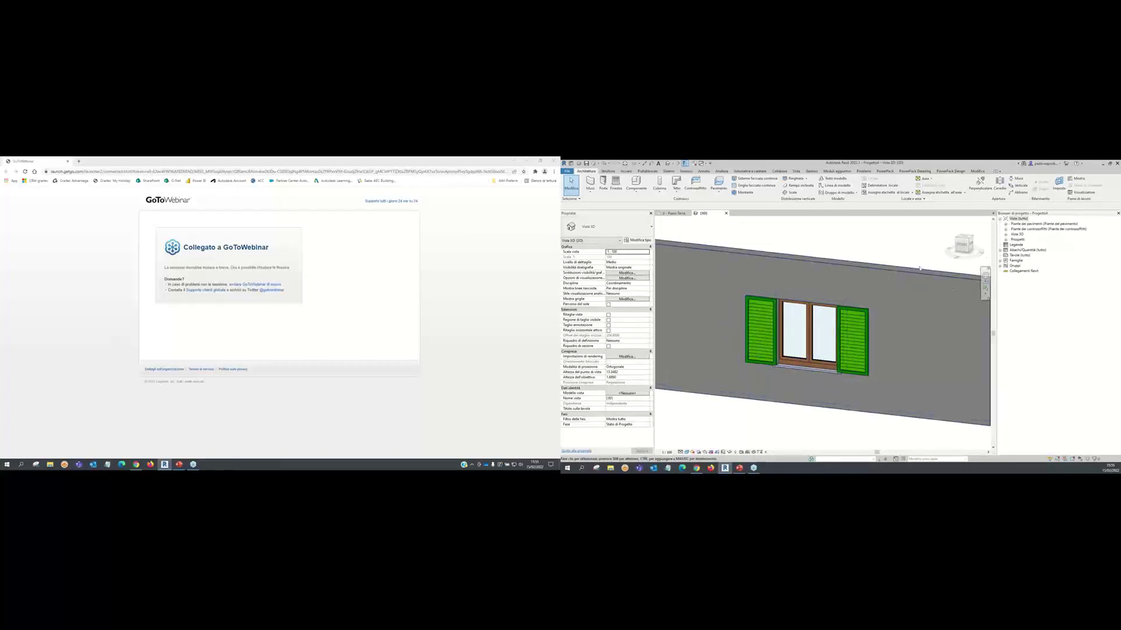
pyautogui.doubleClick(833, 344)
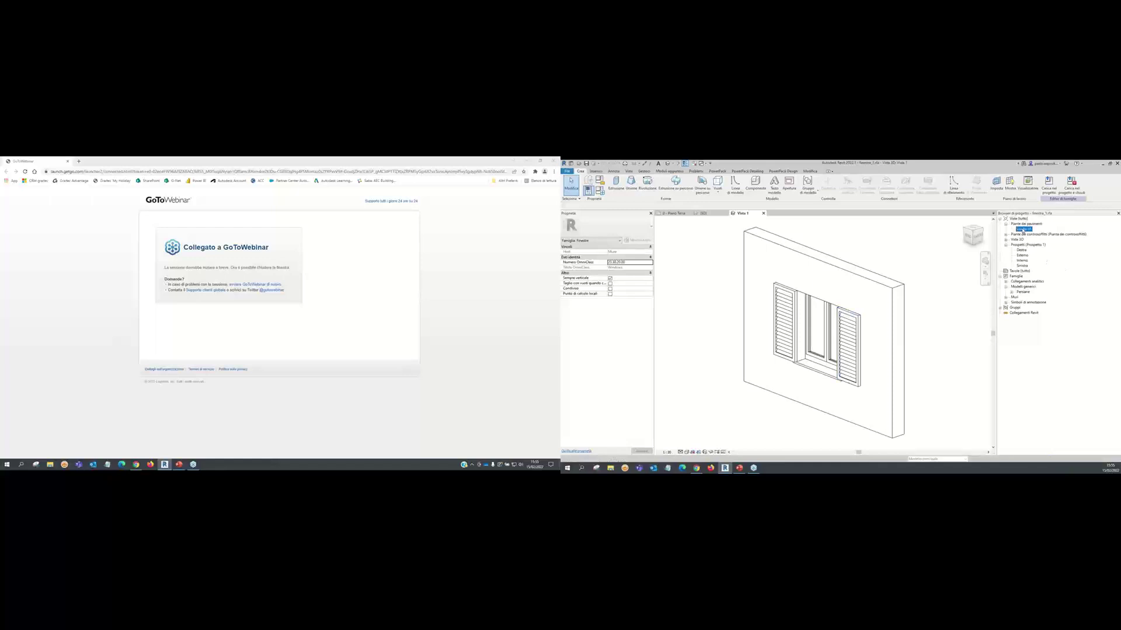
# Open the Esterno elevation and inspect the right sash extrusion's sketch with its 60 mm offsets.
pyautogui.doubleClick(1022, 255)
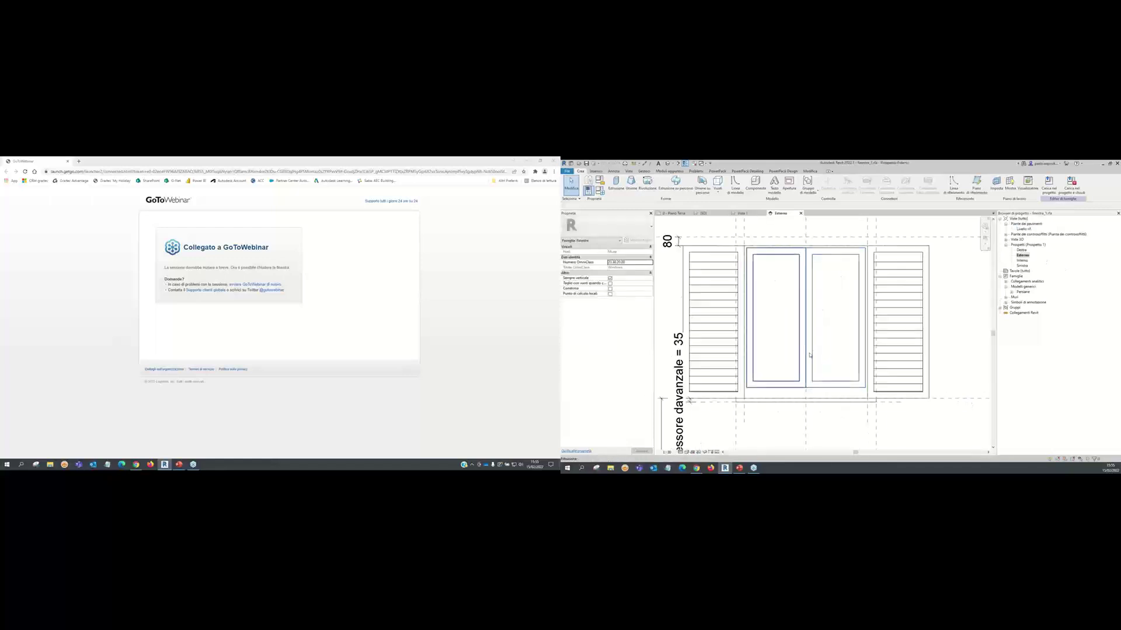
pyautogui.scroll(2, 809, 355)
pyautogui.click(869, 298)
pyautogui.scroll(-2, 867, 298)
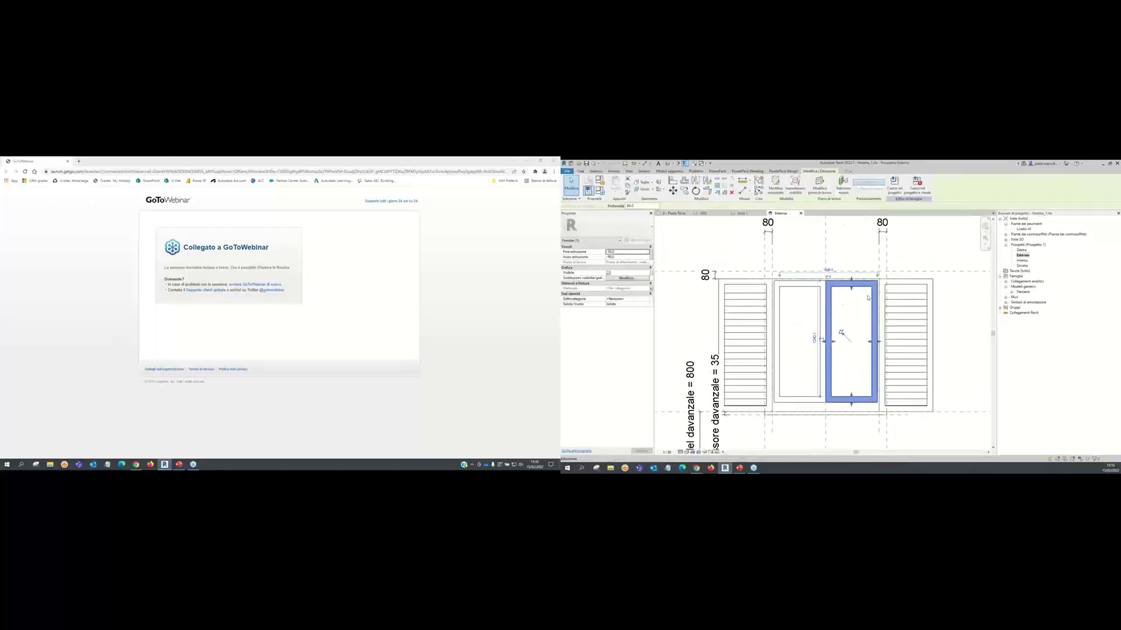
pyautogui.click(775, 182)
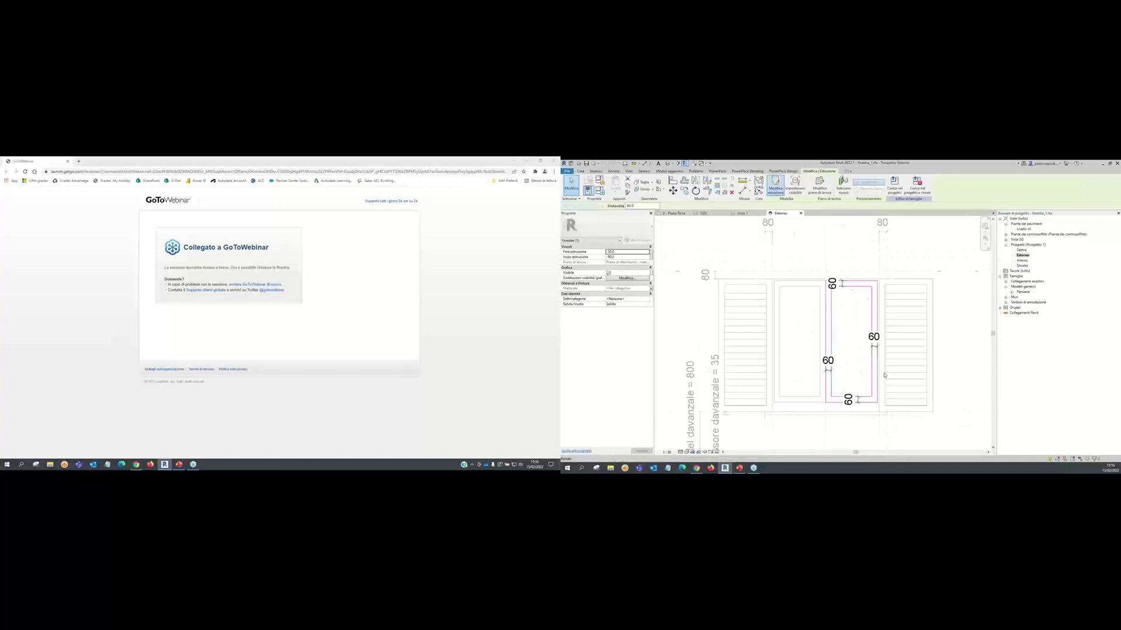
pyautogui.scroll(1, 879, 332)
pyautogui.click(877, 332)
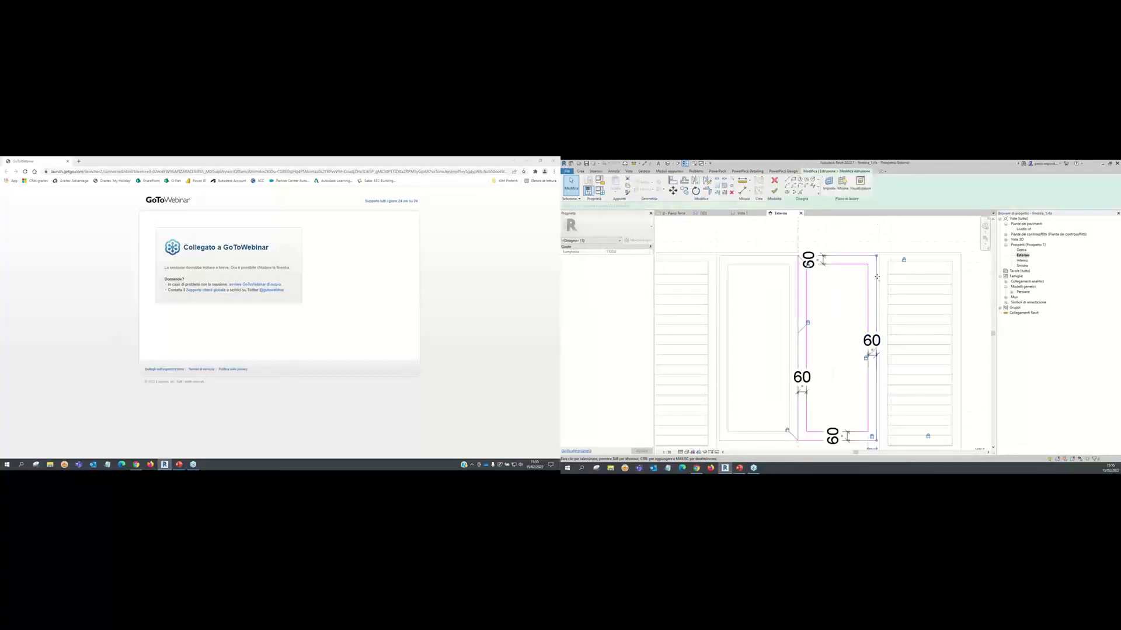
pyautogui.moveTo(838, 403); pyautogui.dragTo(842, 383, button='middle')
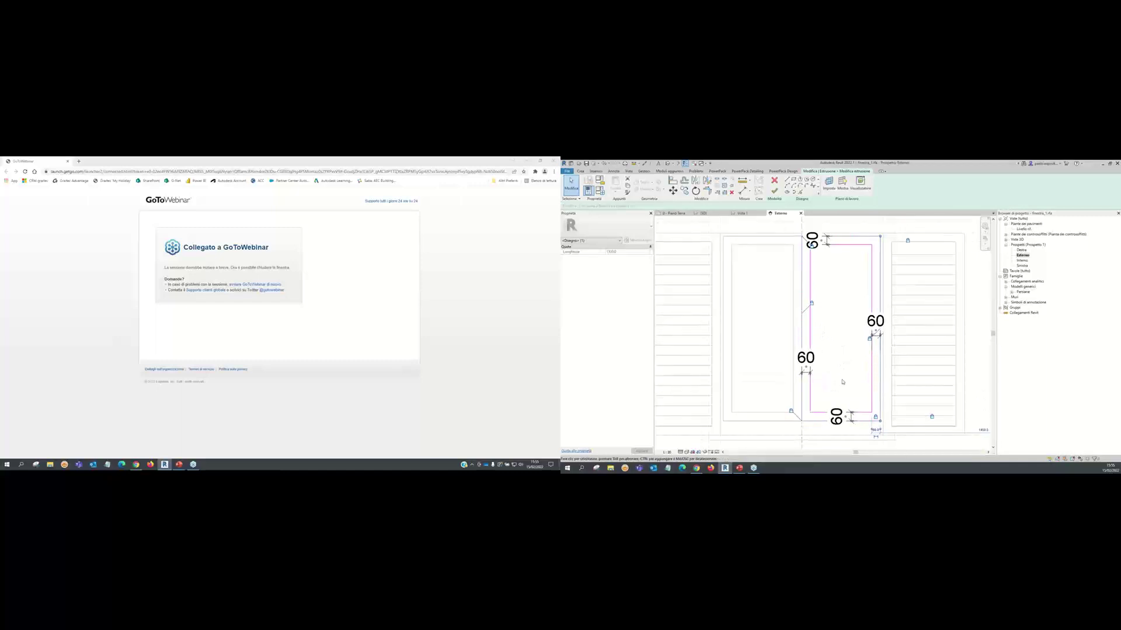
pyautogui.scroll(-1, 843, 383)
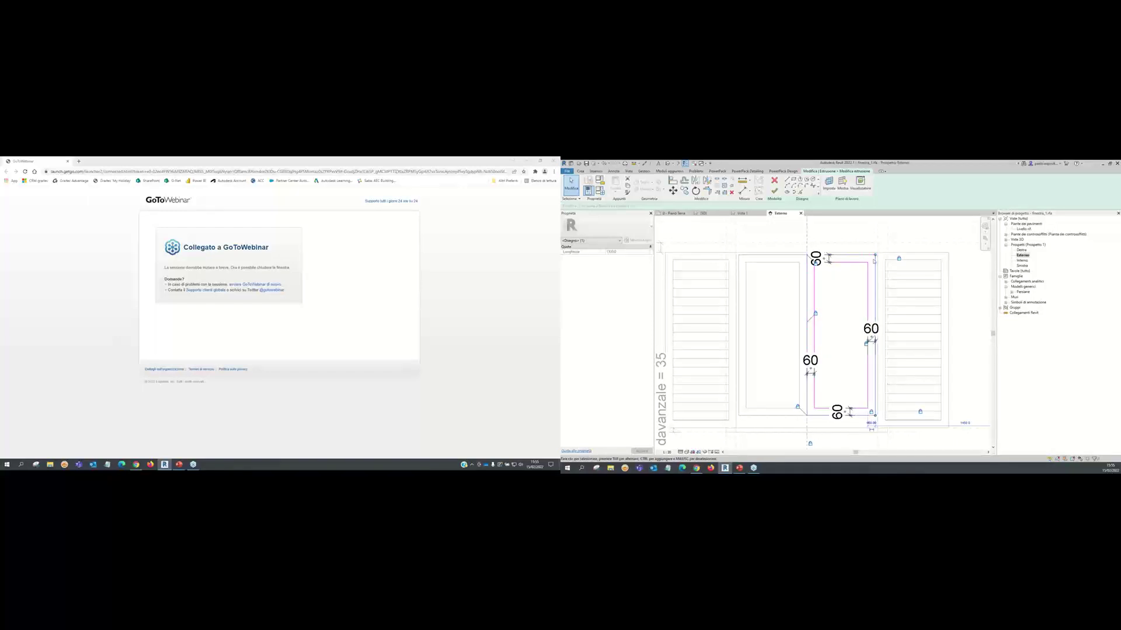
# Finish the right sash sketch and open the left sash extrusion's sketch for editing.
pyautogui.click(774, 191)
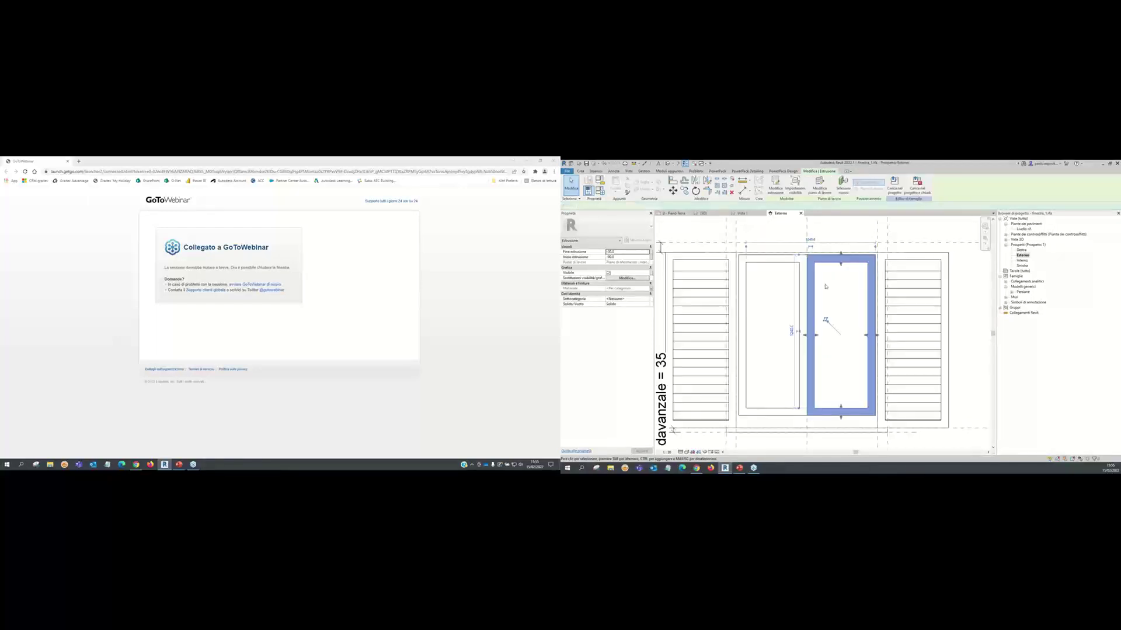
pyautogui.click(748, 326)
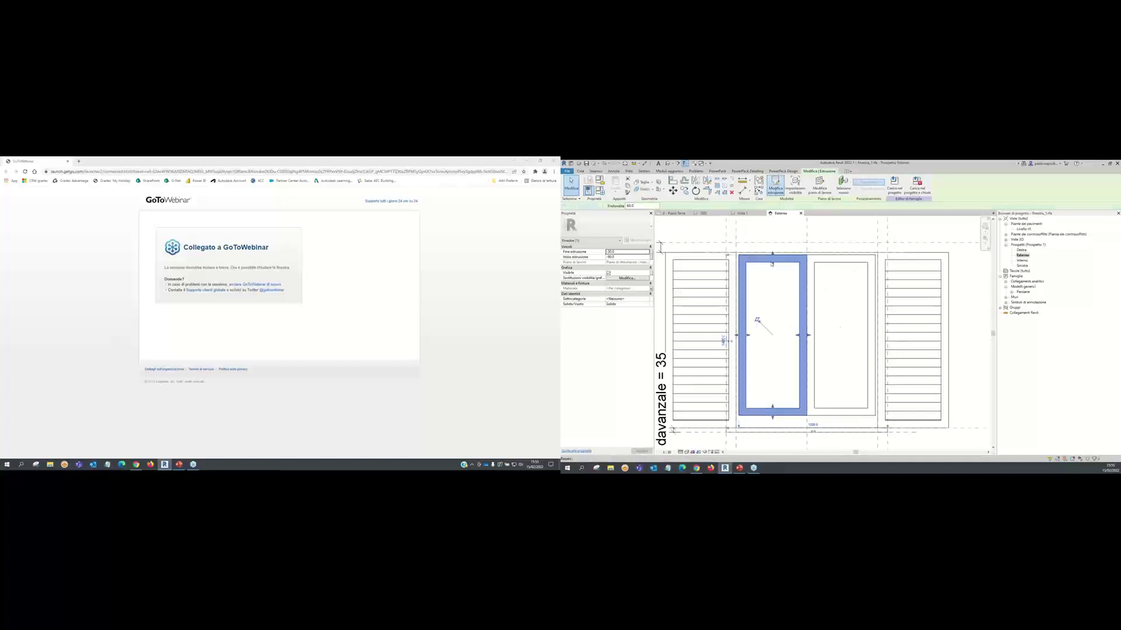
pyautogui.doubleClick(744, 332)
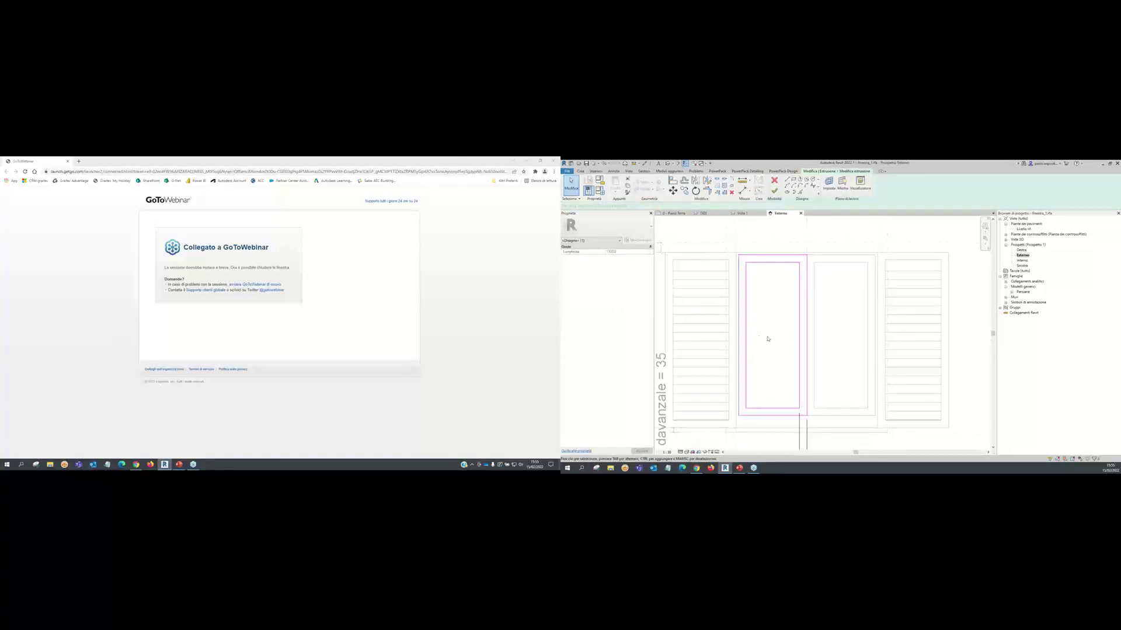
pyautogui.moveTo(775, 341); pyautogui.dragTo(788, 349, button='middle')
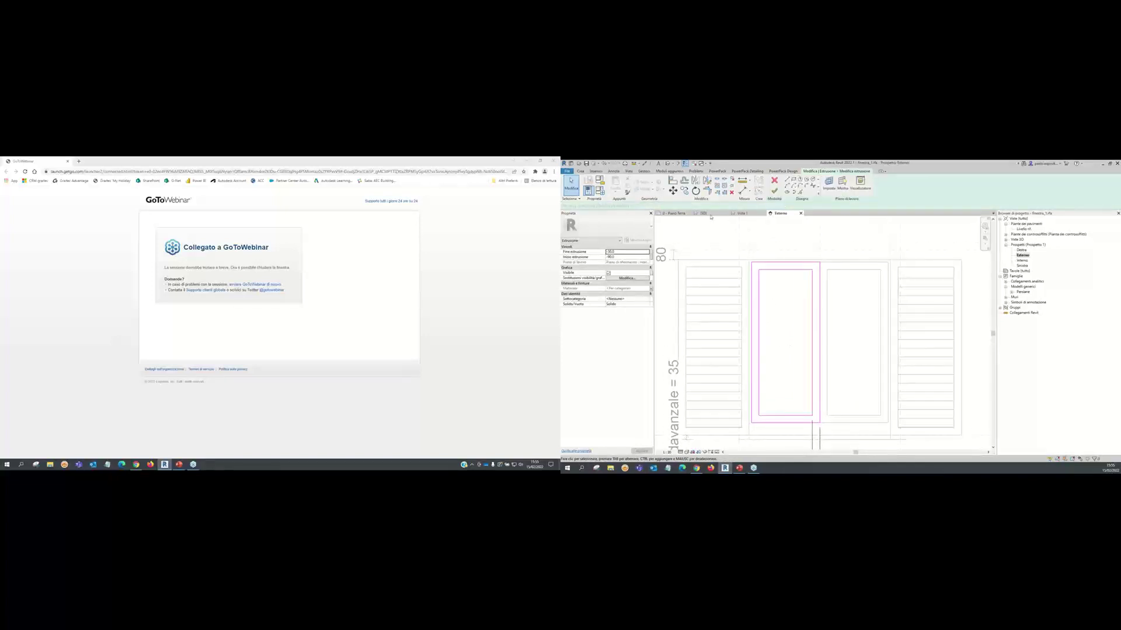
pyautogui.click(673, 181)
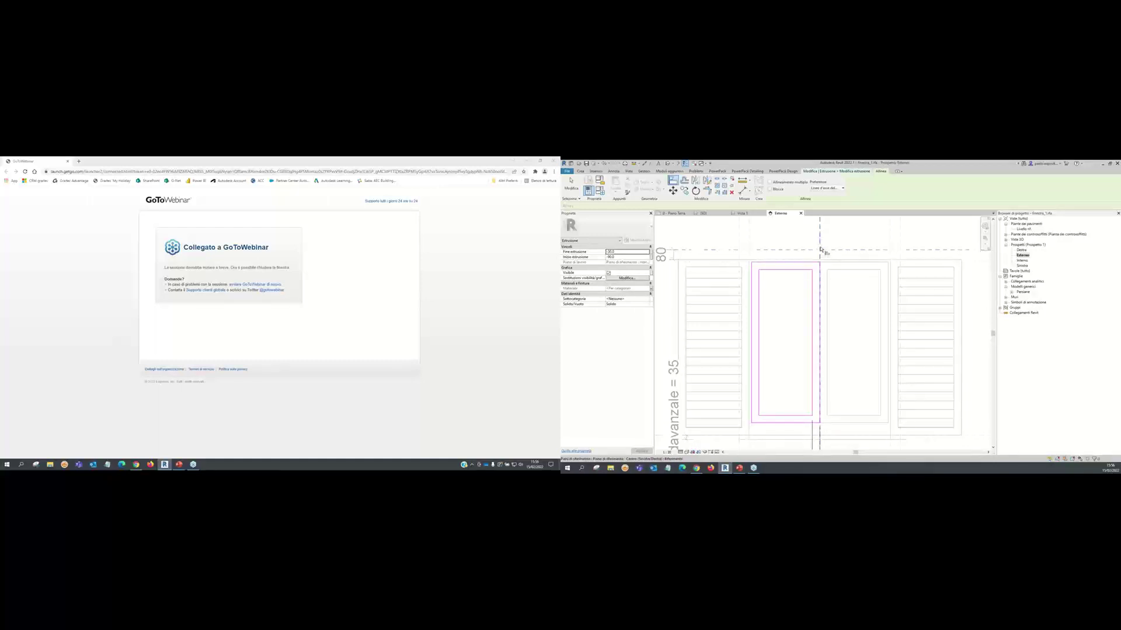
# Align the left sash's right sketch edge to the central reference plane and finish the extrusion.
pyautogui.click(820, 250)
pyautogui.click(819, 325)
pyautogui.press('Escape')
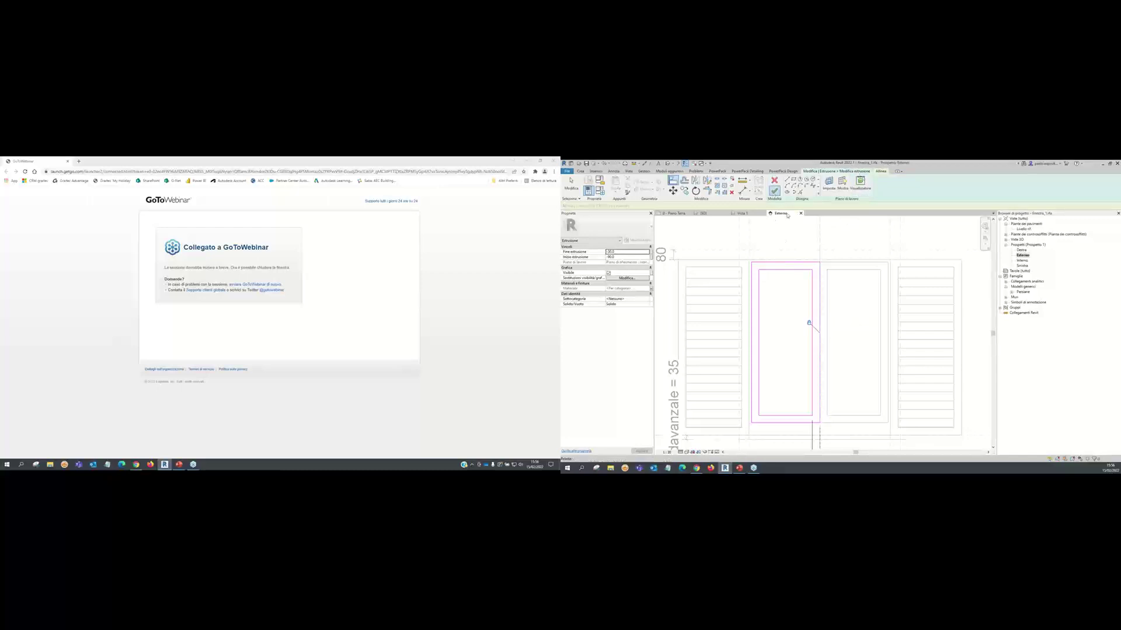
pyautogui.click(774, 191)
pyautogui.press('Escape')
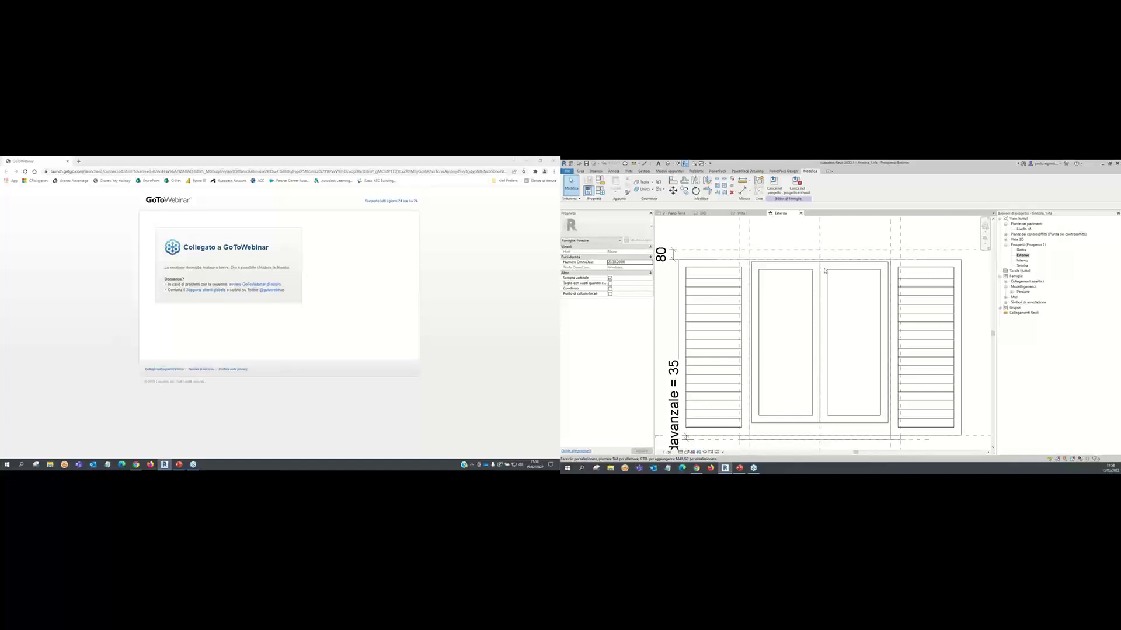
# In the 3D view, check that the glass extrusion uses the Vetro material.
pyautogui.click(669, 164)
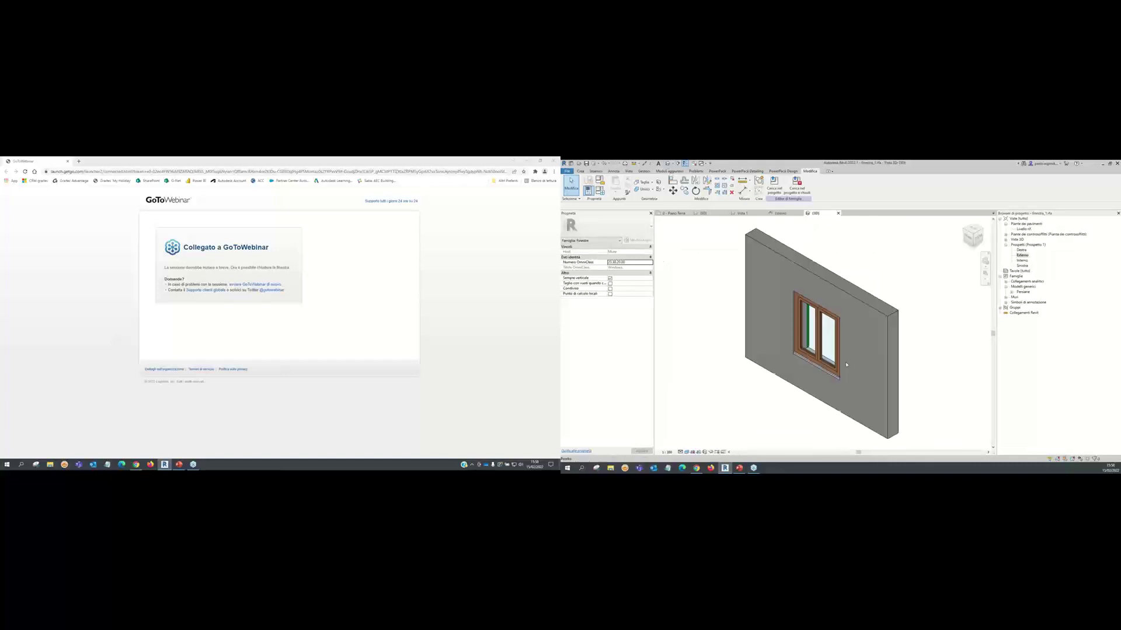
pyautogui.scroll(3, 797, 351)
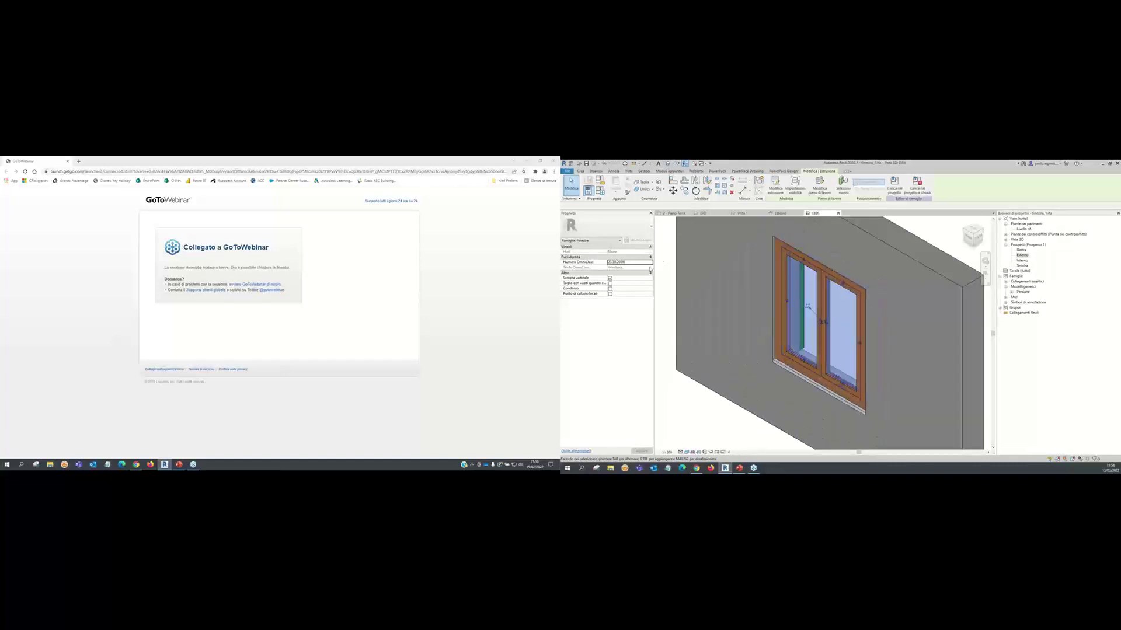
pyautogui.click(811, 315)
pyautogui.click(649, 290)
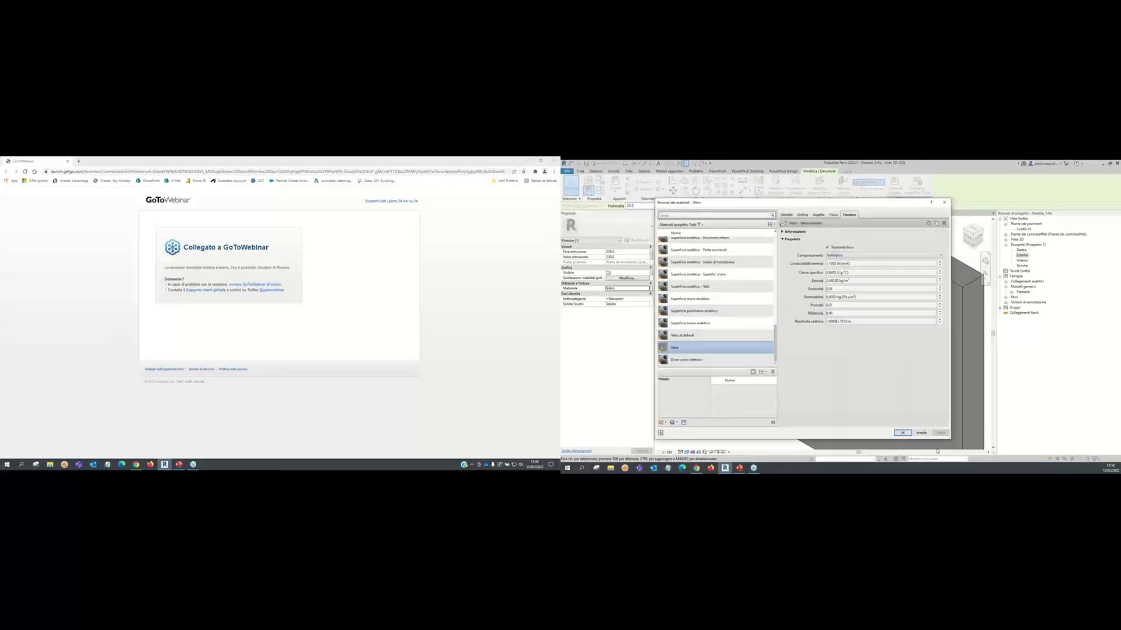
pyautogui.click(923, 434)
pyautogui.press('Escape')
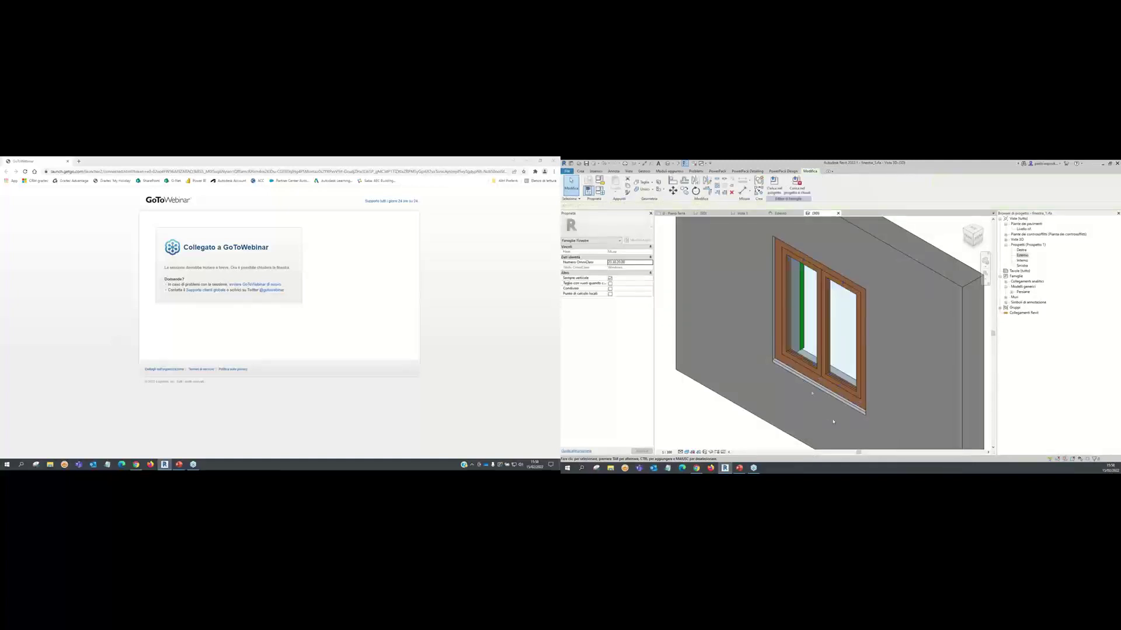
# Orbit and pan the 3D view to see the glazed window more frontally.
pyautogui.keyDown('shift'); pyautogui.moveTo(787, 394); pyautogui.dragTo(807, 404, button='middle'); pyautogui.keyUp('shift')
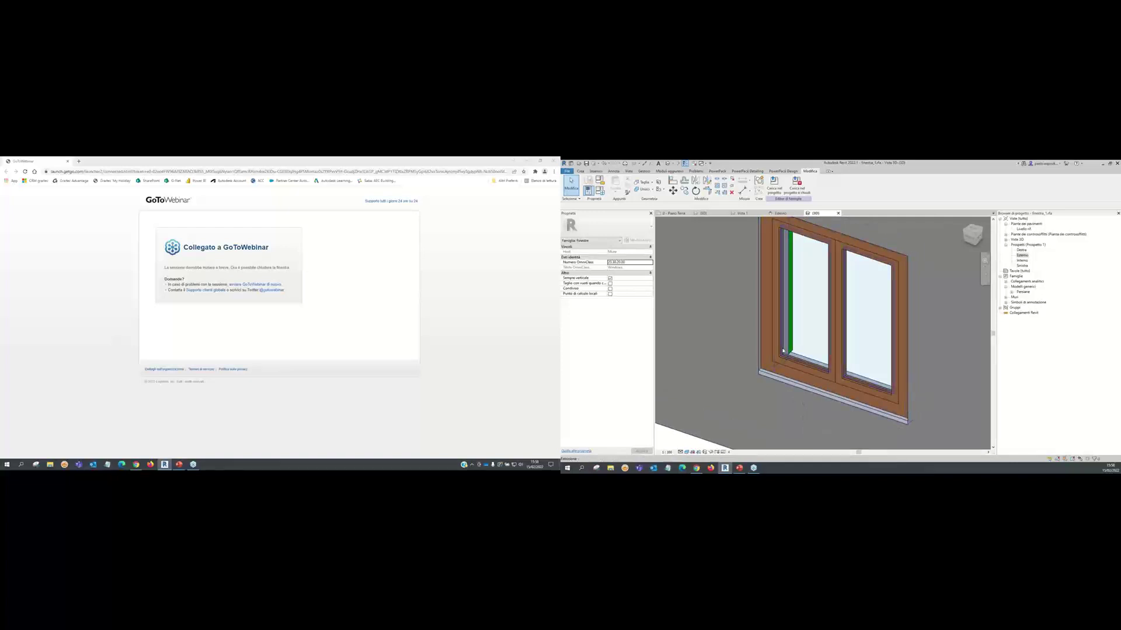
pyautogui.click(799, 353)
pyautogui.keyDown('shift'); pyautogui.moveTo(799, 354); pyautogui.dragTo(815, 308, button='middle'); pyautogui.keyUp('shift')
pyautogui.moveTo(771, 397); pyautogui.dragTo(789, 387, button='middle')
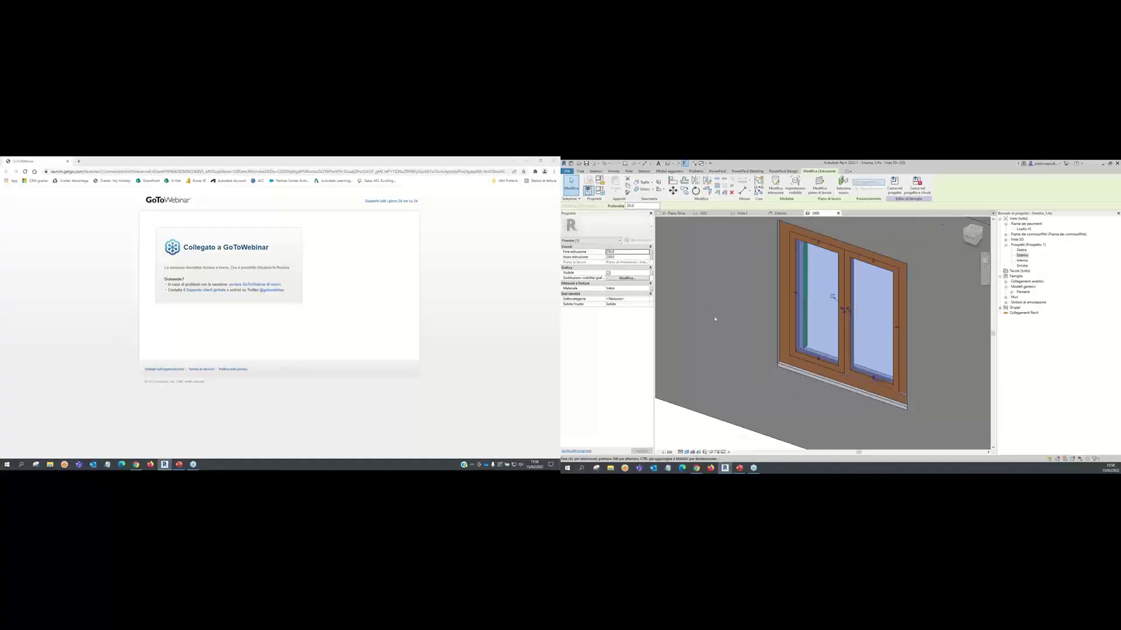